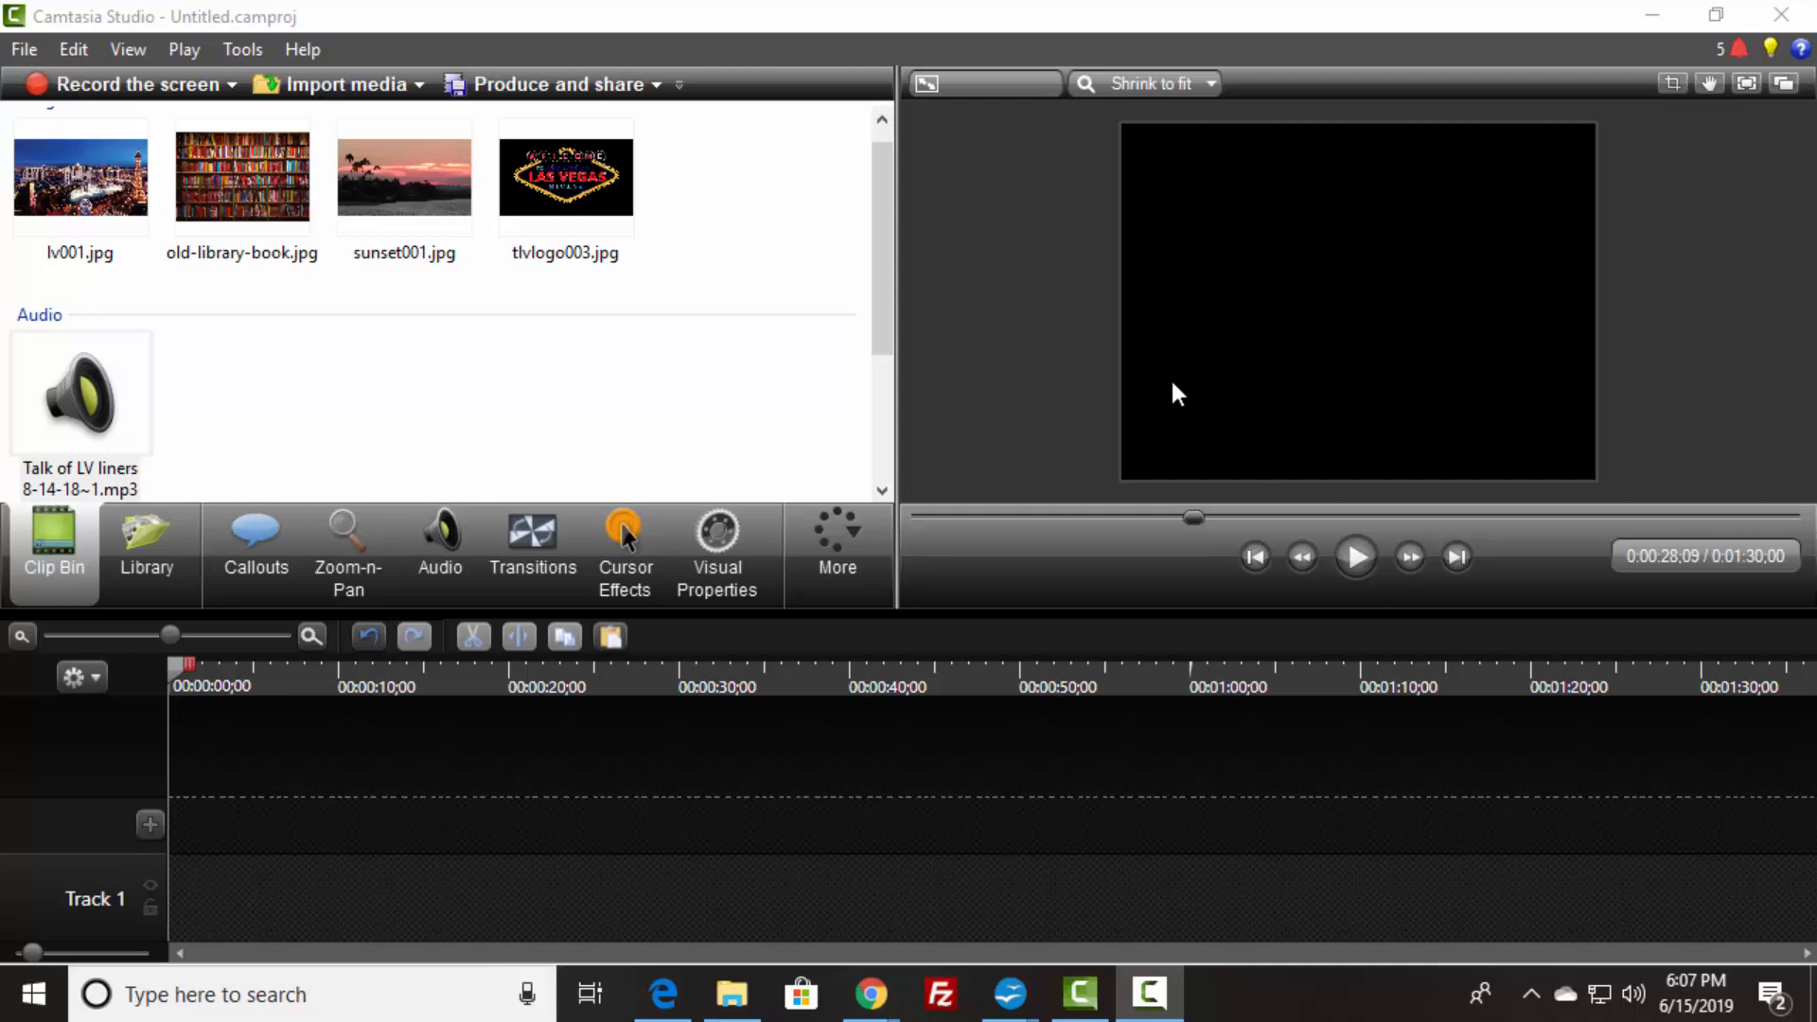
- Place videoplayback (10).mp4 from the clip bin at the start of Track 1 and trim off its opening seconds
mouse_move(878, 172)
left_mouse_down()
mouse_move(888, 334)
mouse_move(890, 156)
left_mouse_up()
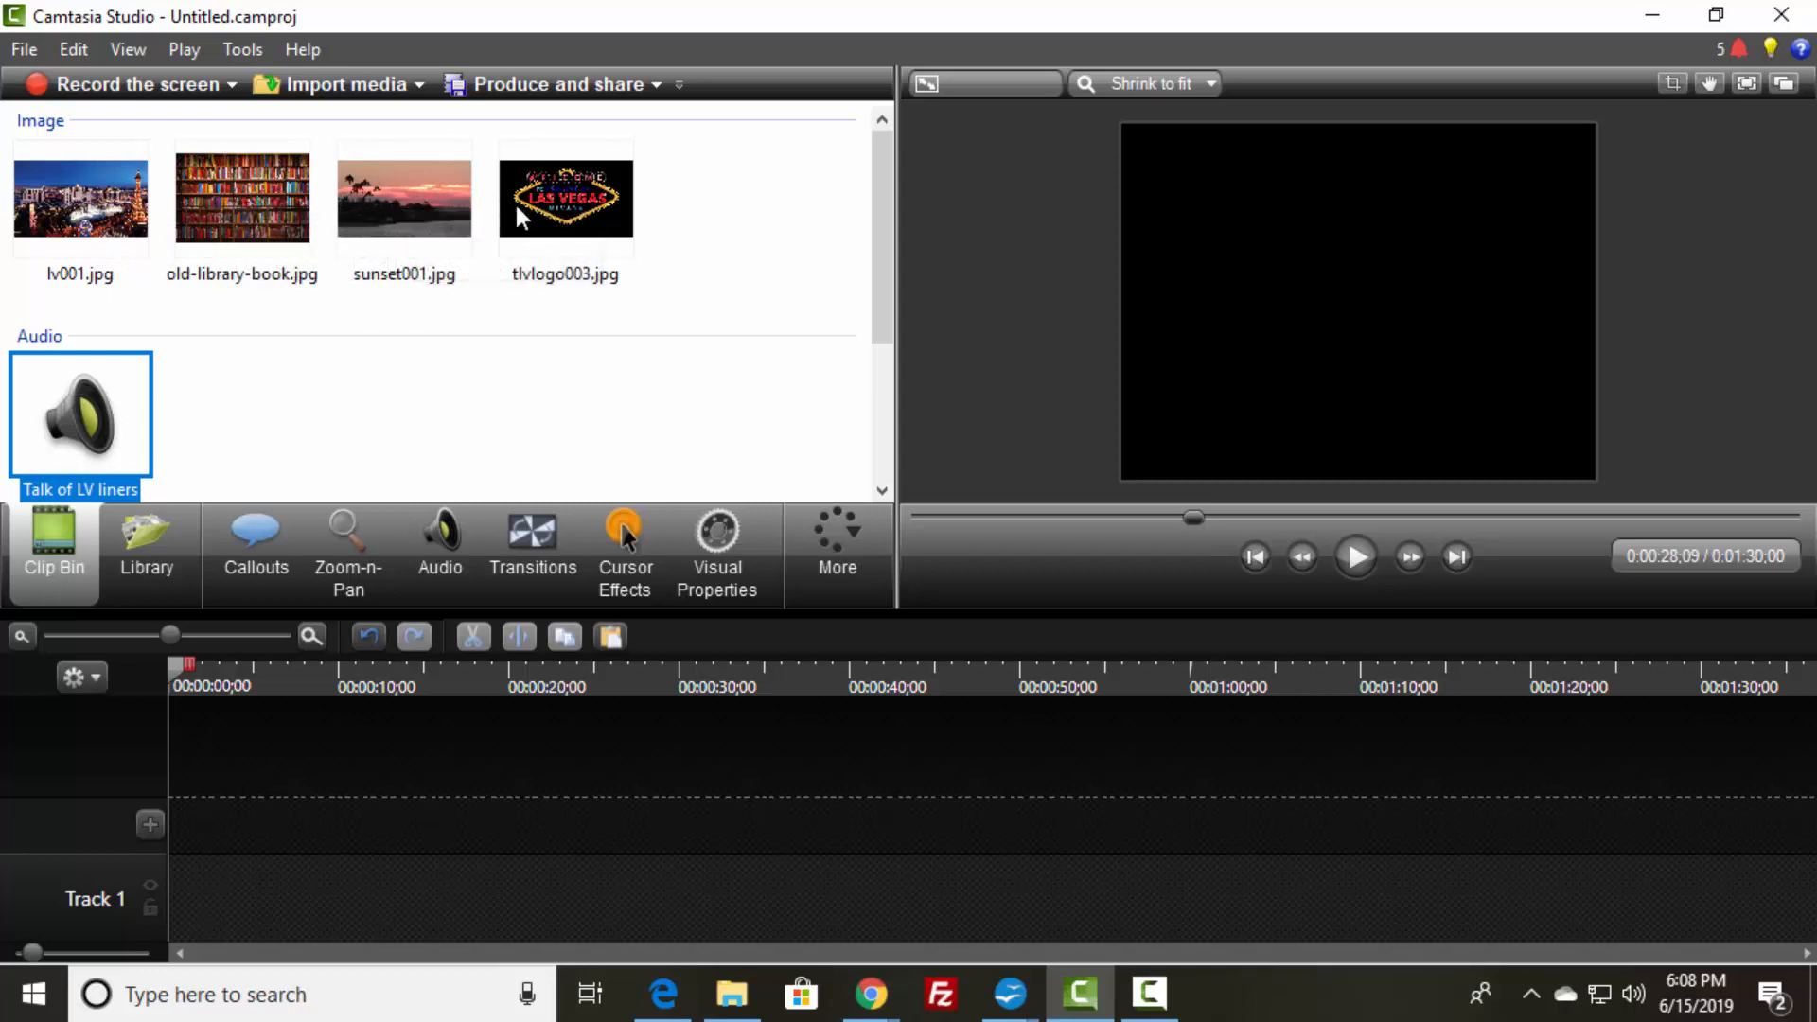
left_click_drag(884, 197, 893, 326)
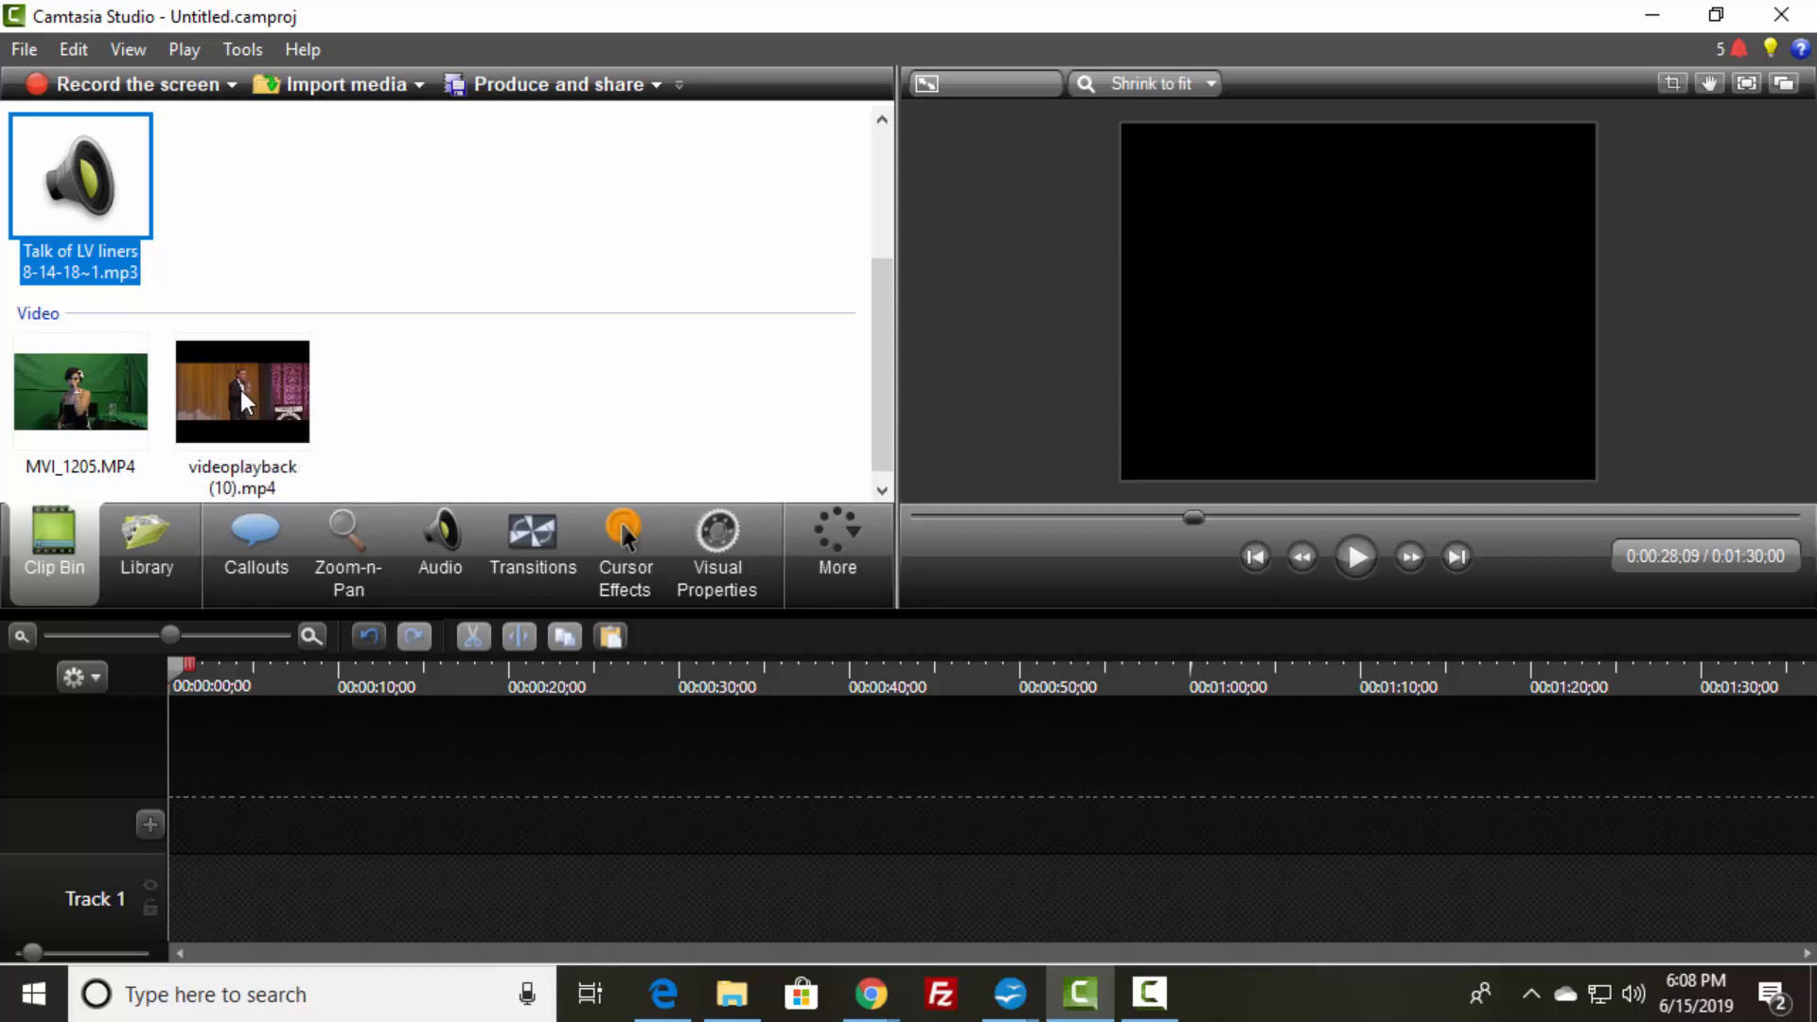
left_click_drag(236, 383, 263, 882)
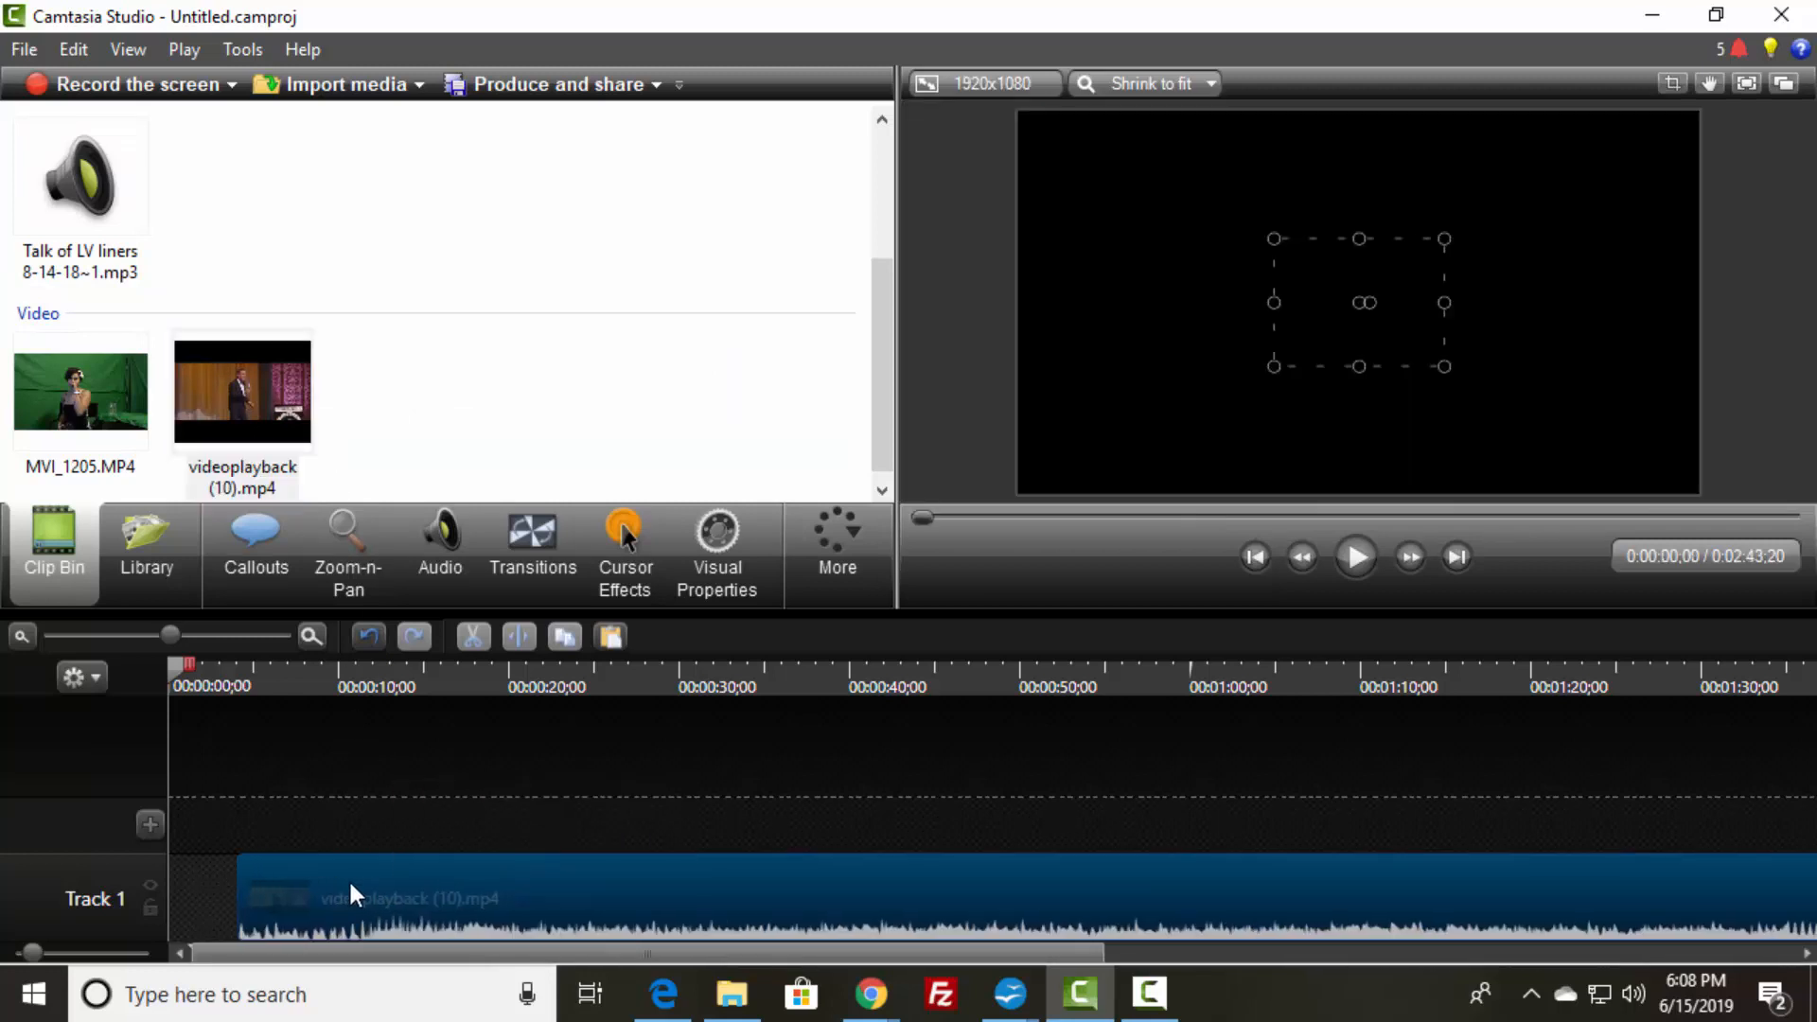
left_click(310, 636)
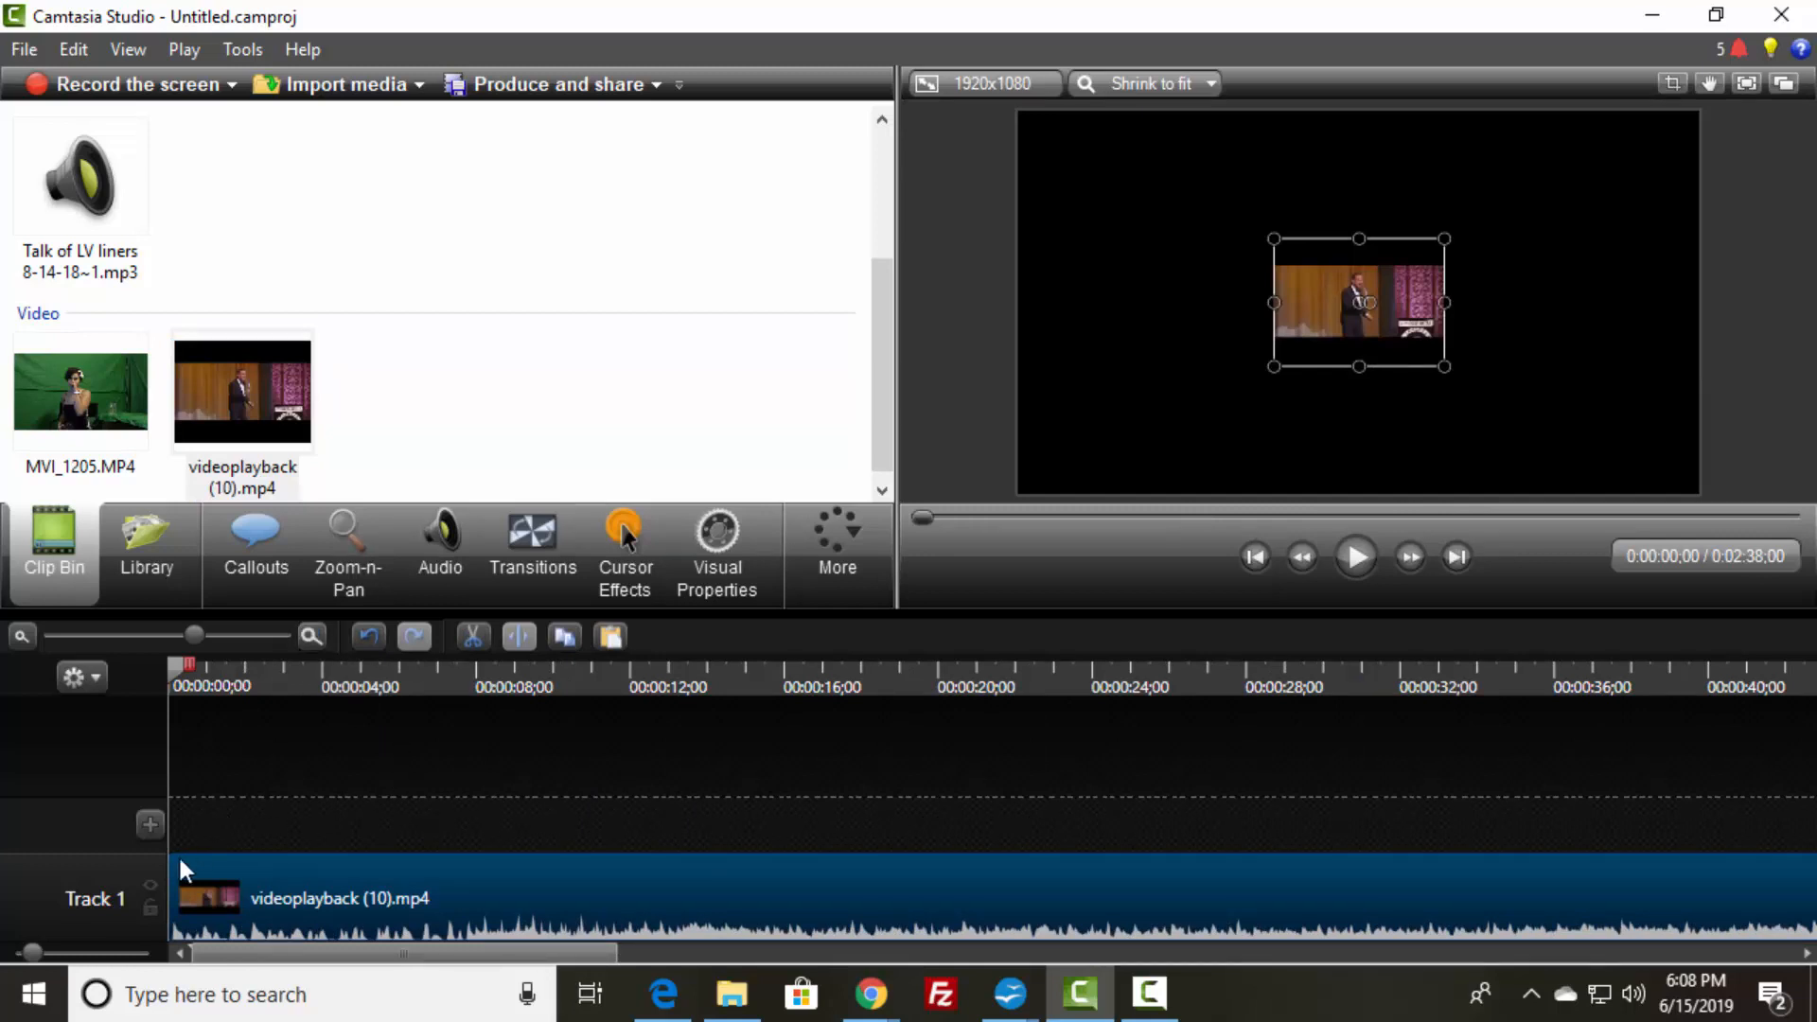
left_click_drag(171, 869, 219, 888)
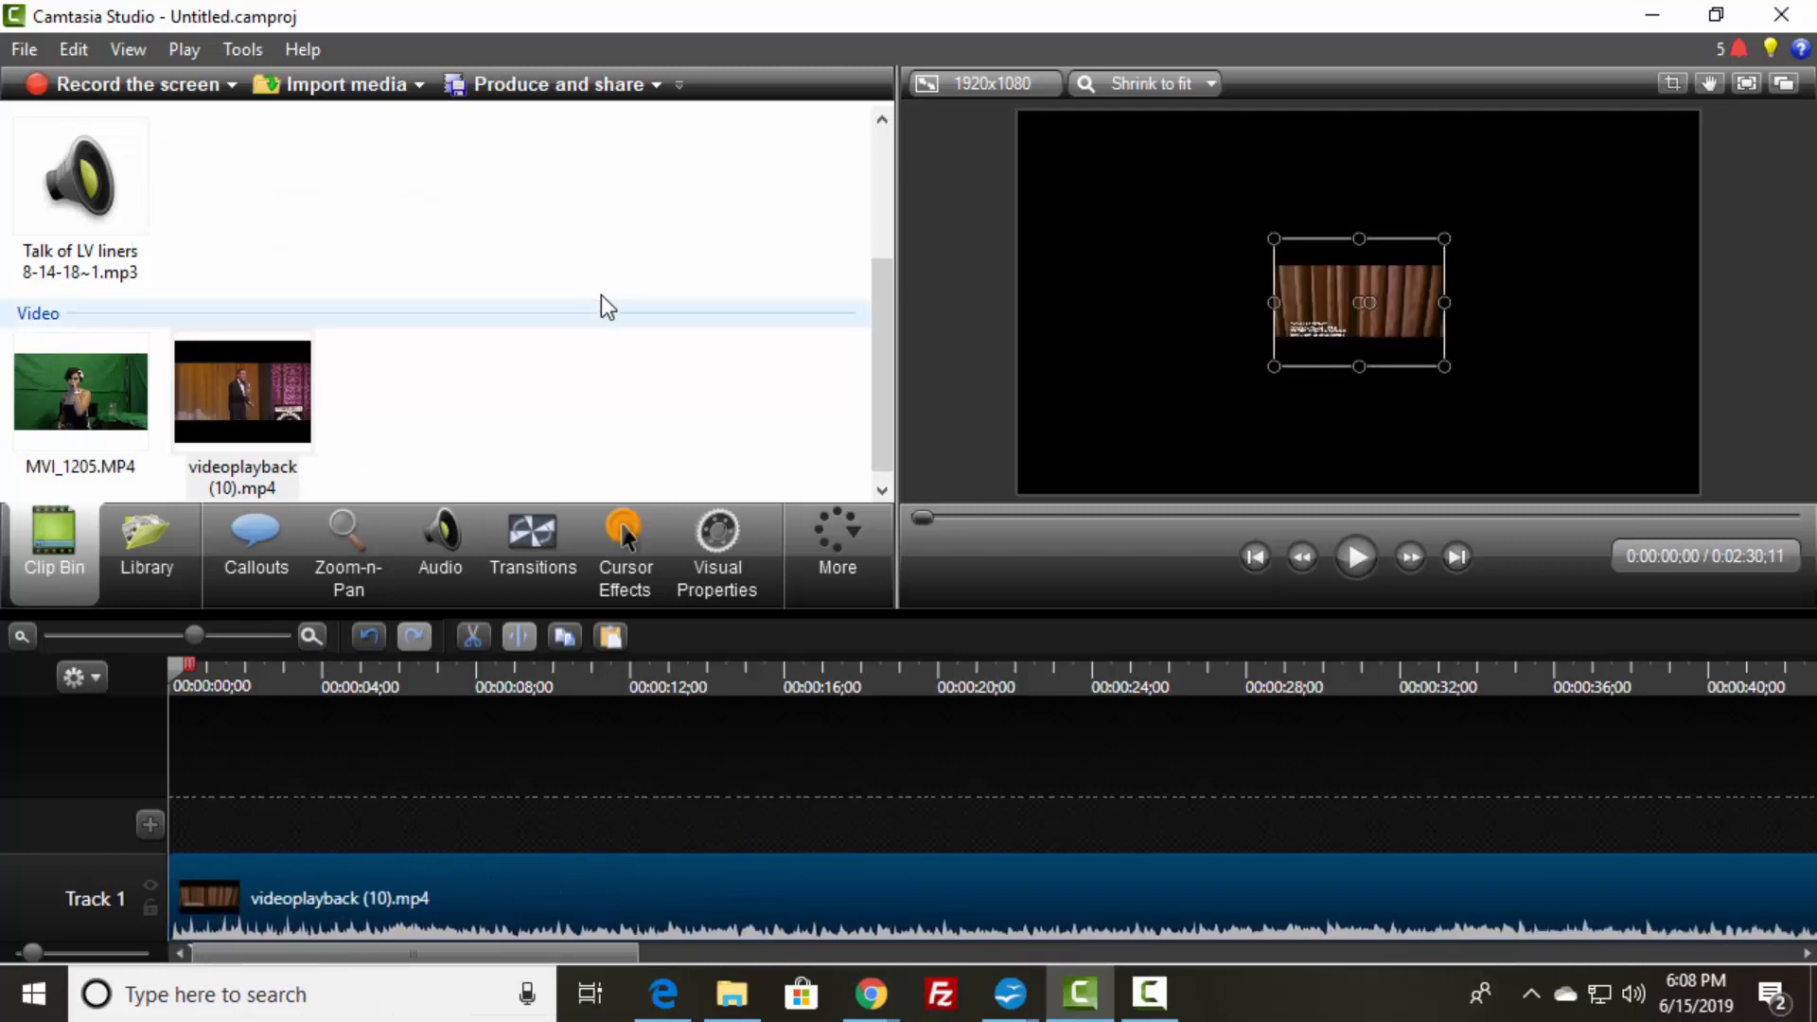
- Separate the video and audio of videoplayback (10).mp4, and cut the video part from Track 1
right_click(536, 894)
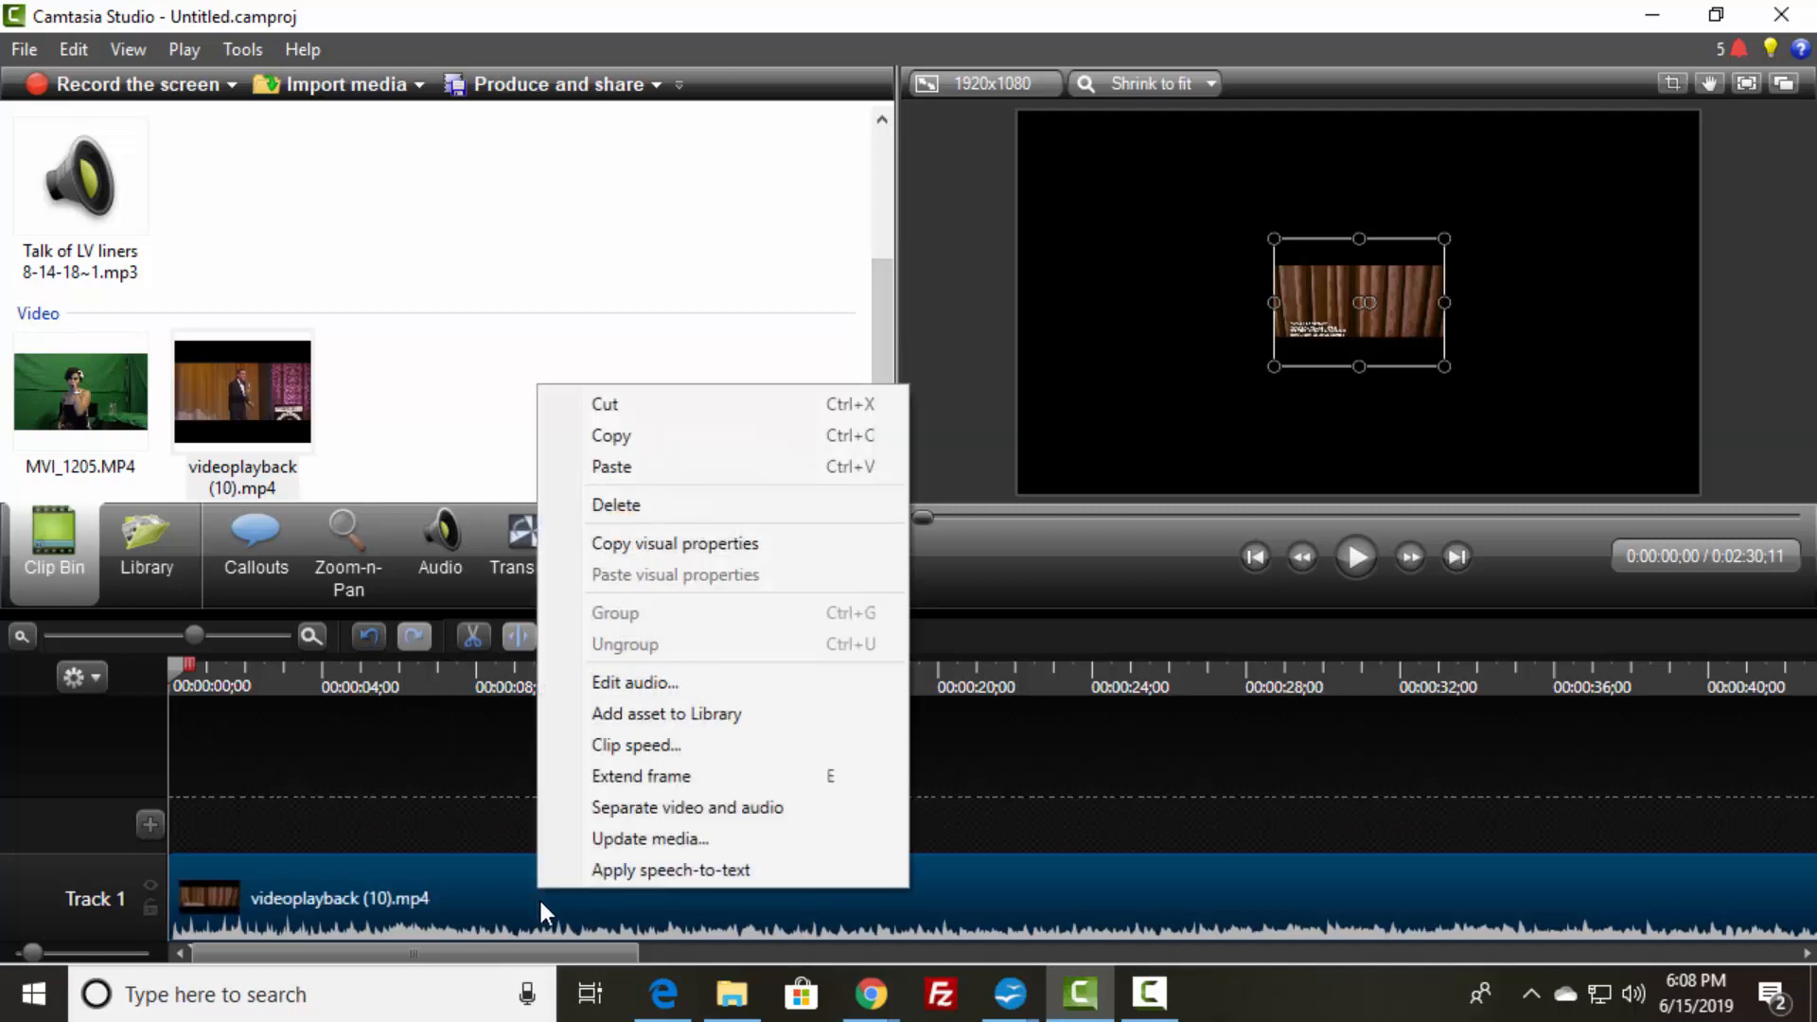
left_click(635, 807)
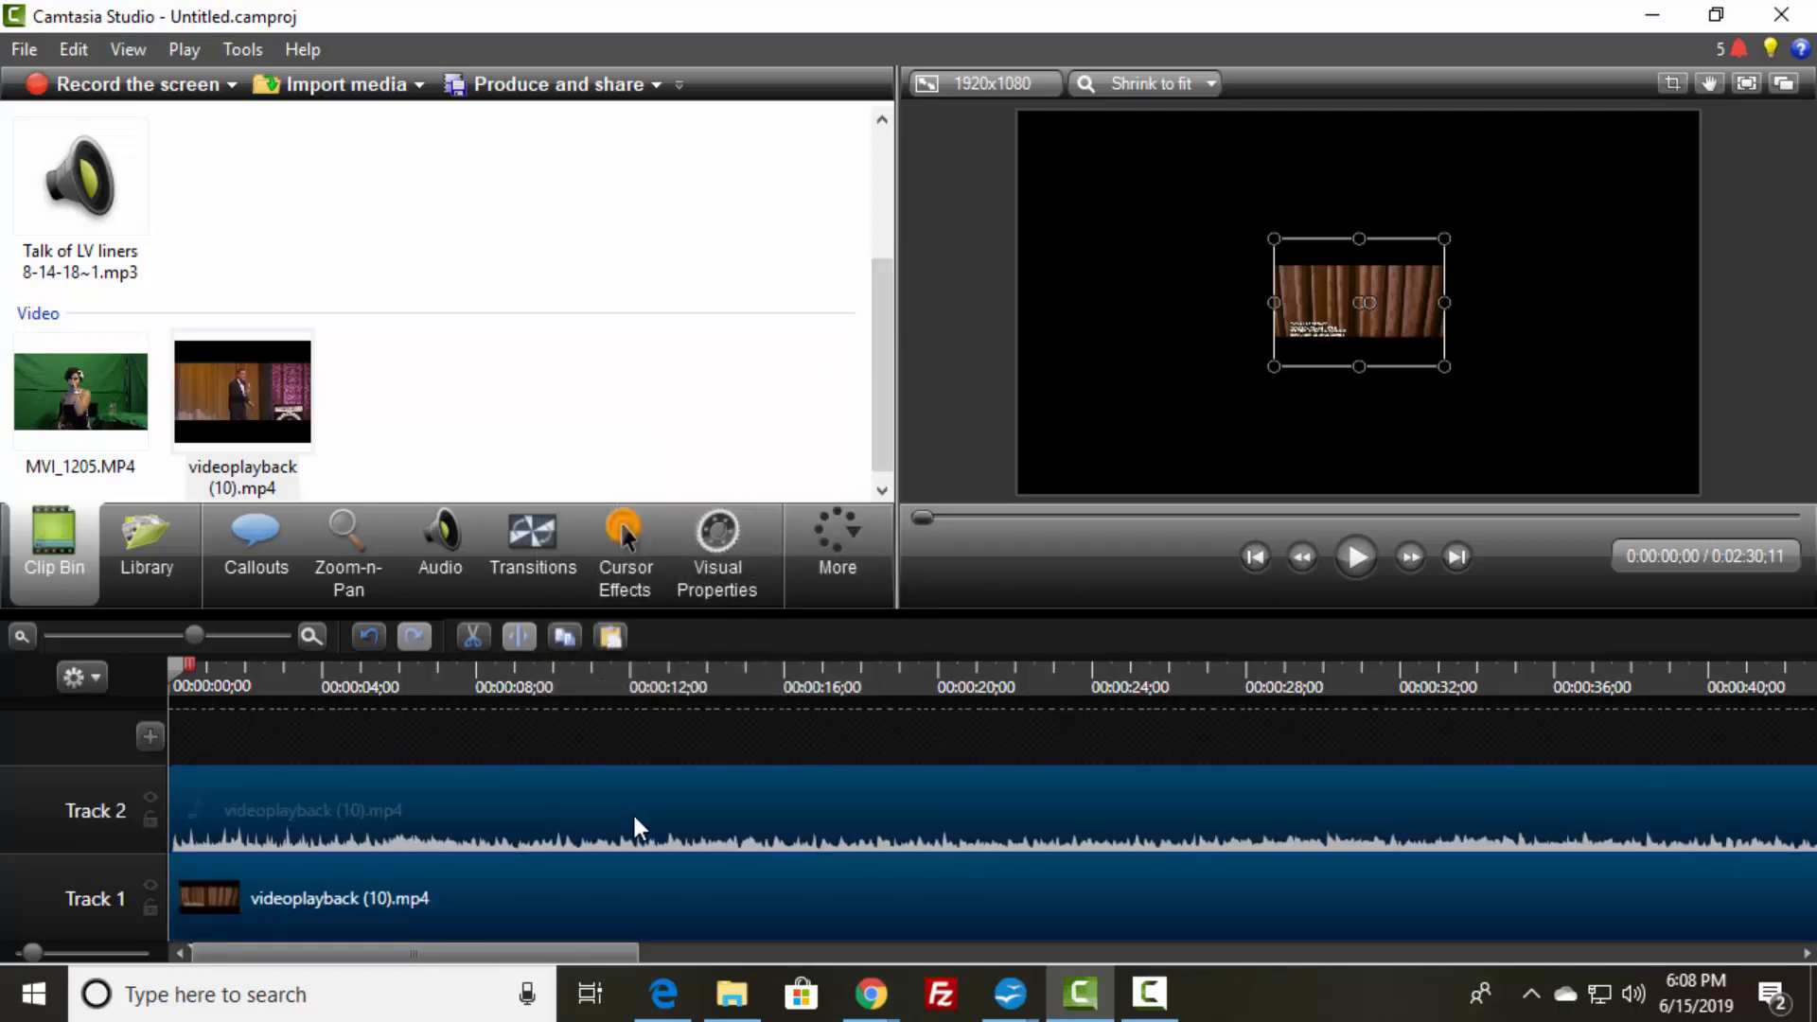
left_click(577, 909)
right_click(577, 897)
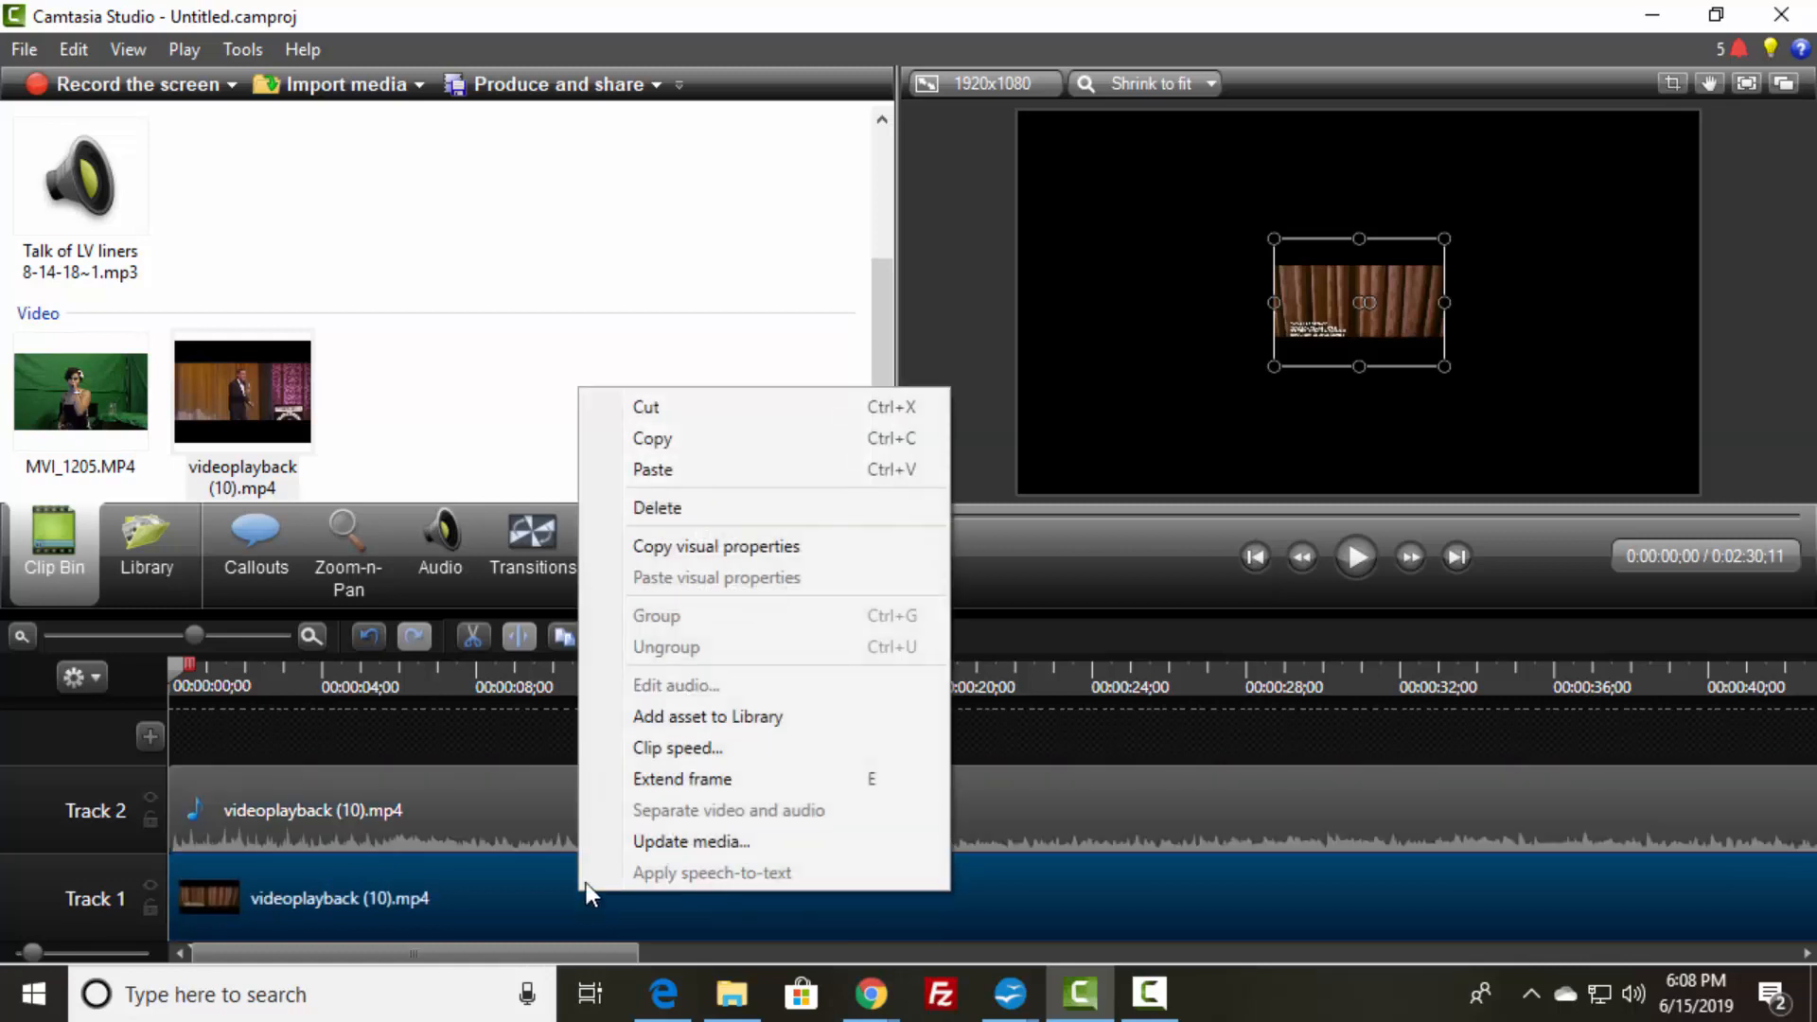
left_click(657, 410)
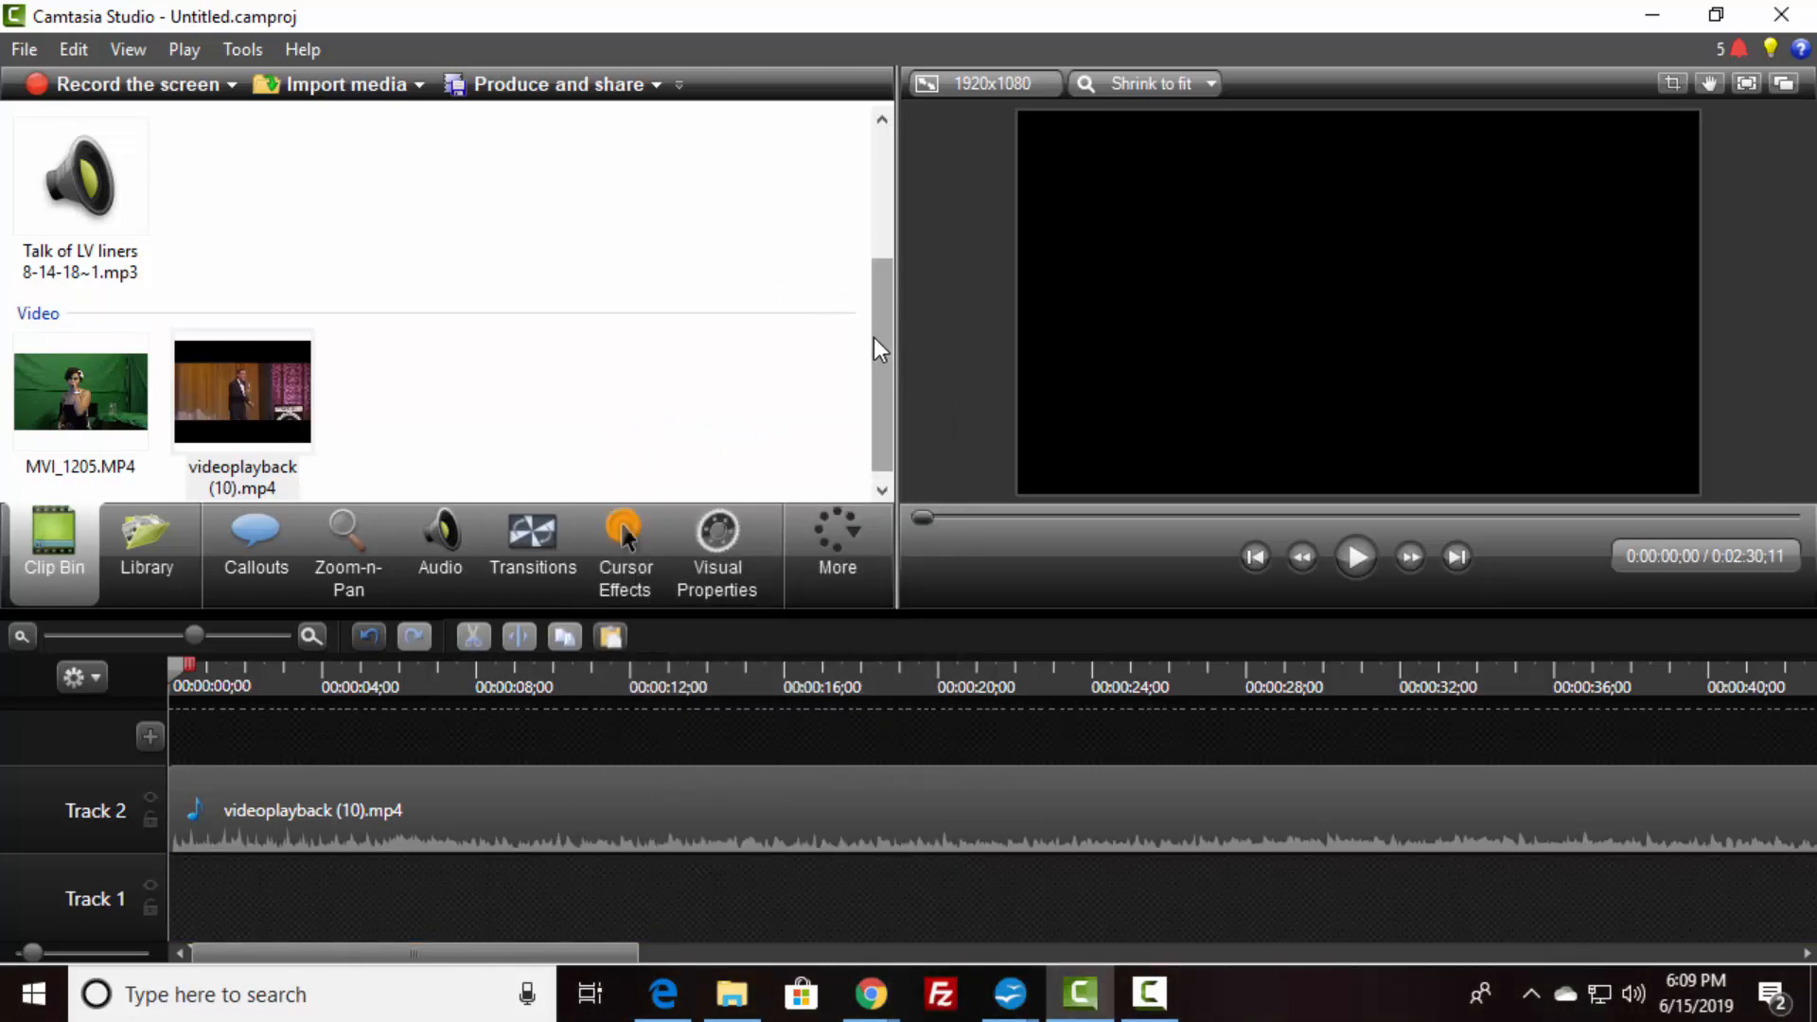
- Place lv001.jpg at the start of a new Track 3 and enlarge it to fill the whole 1920x1080 canvas
left_click_drag(873, 337, 872, 185)
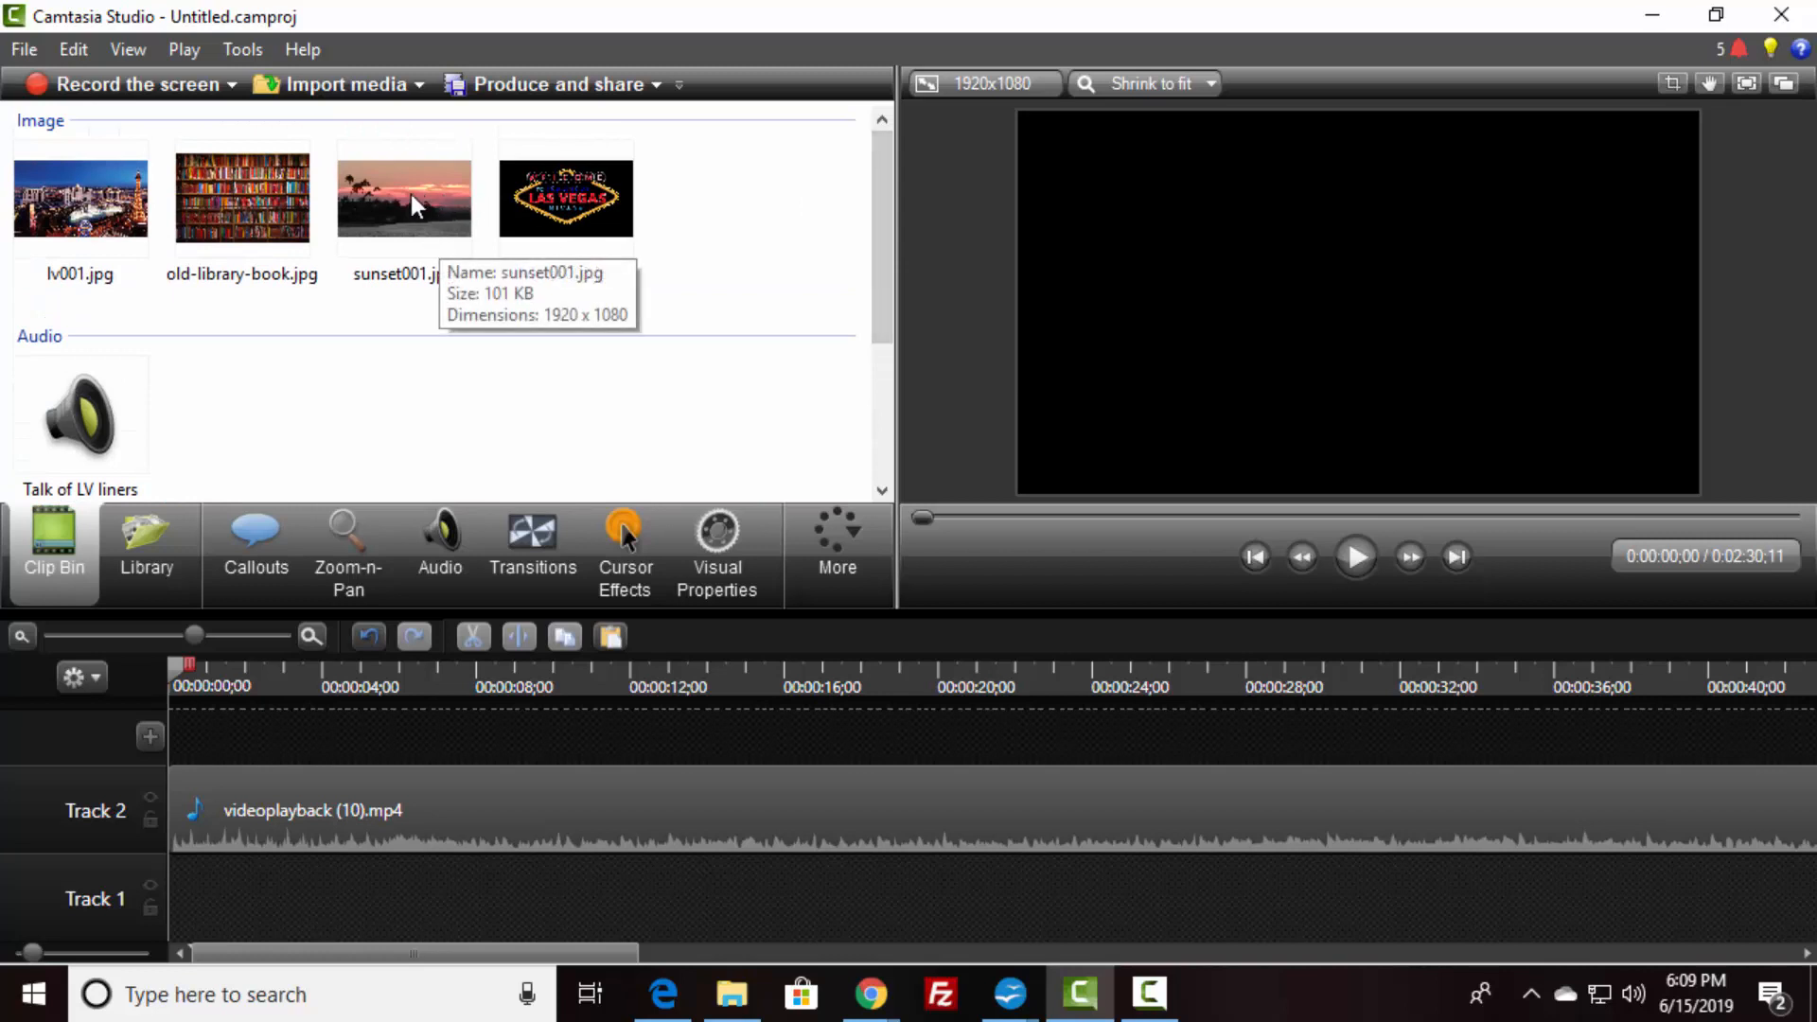
left_click_drag(43, 186, 196, 728)
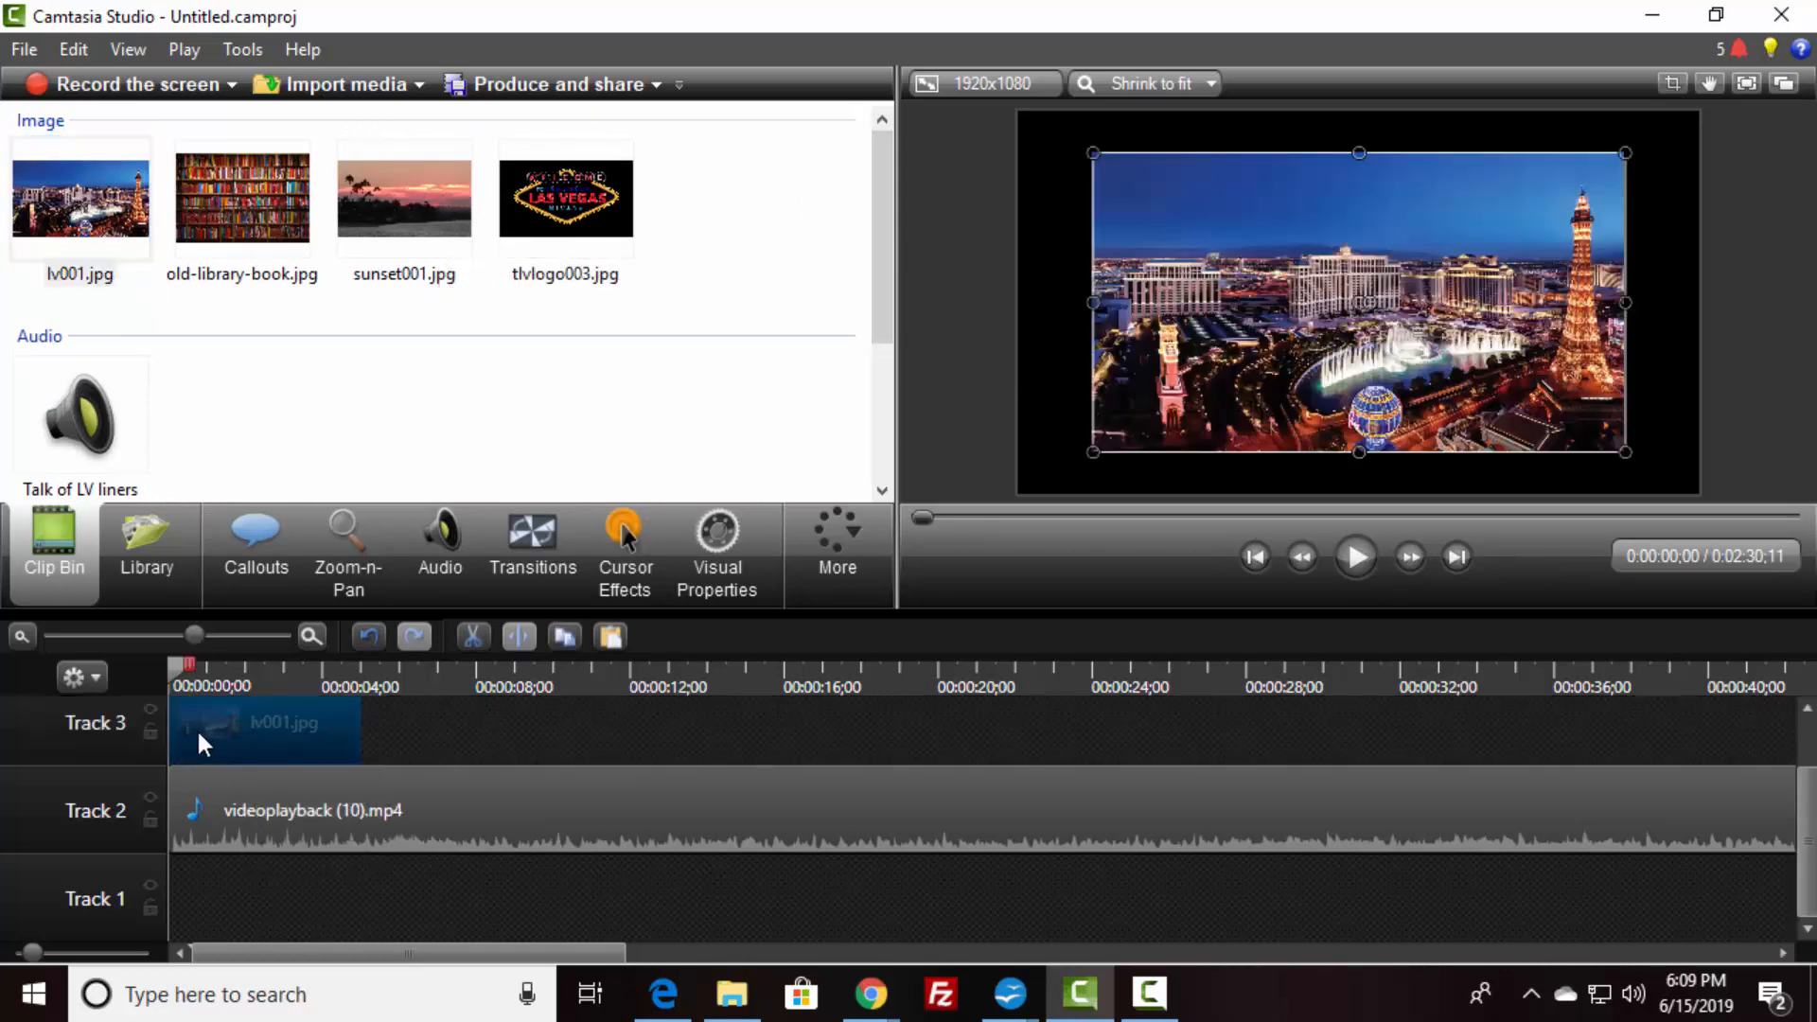
left_click_drag(1176, 369, 1097, 416)
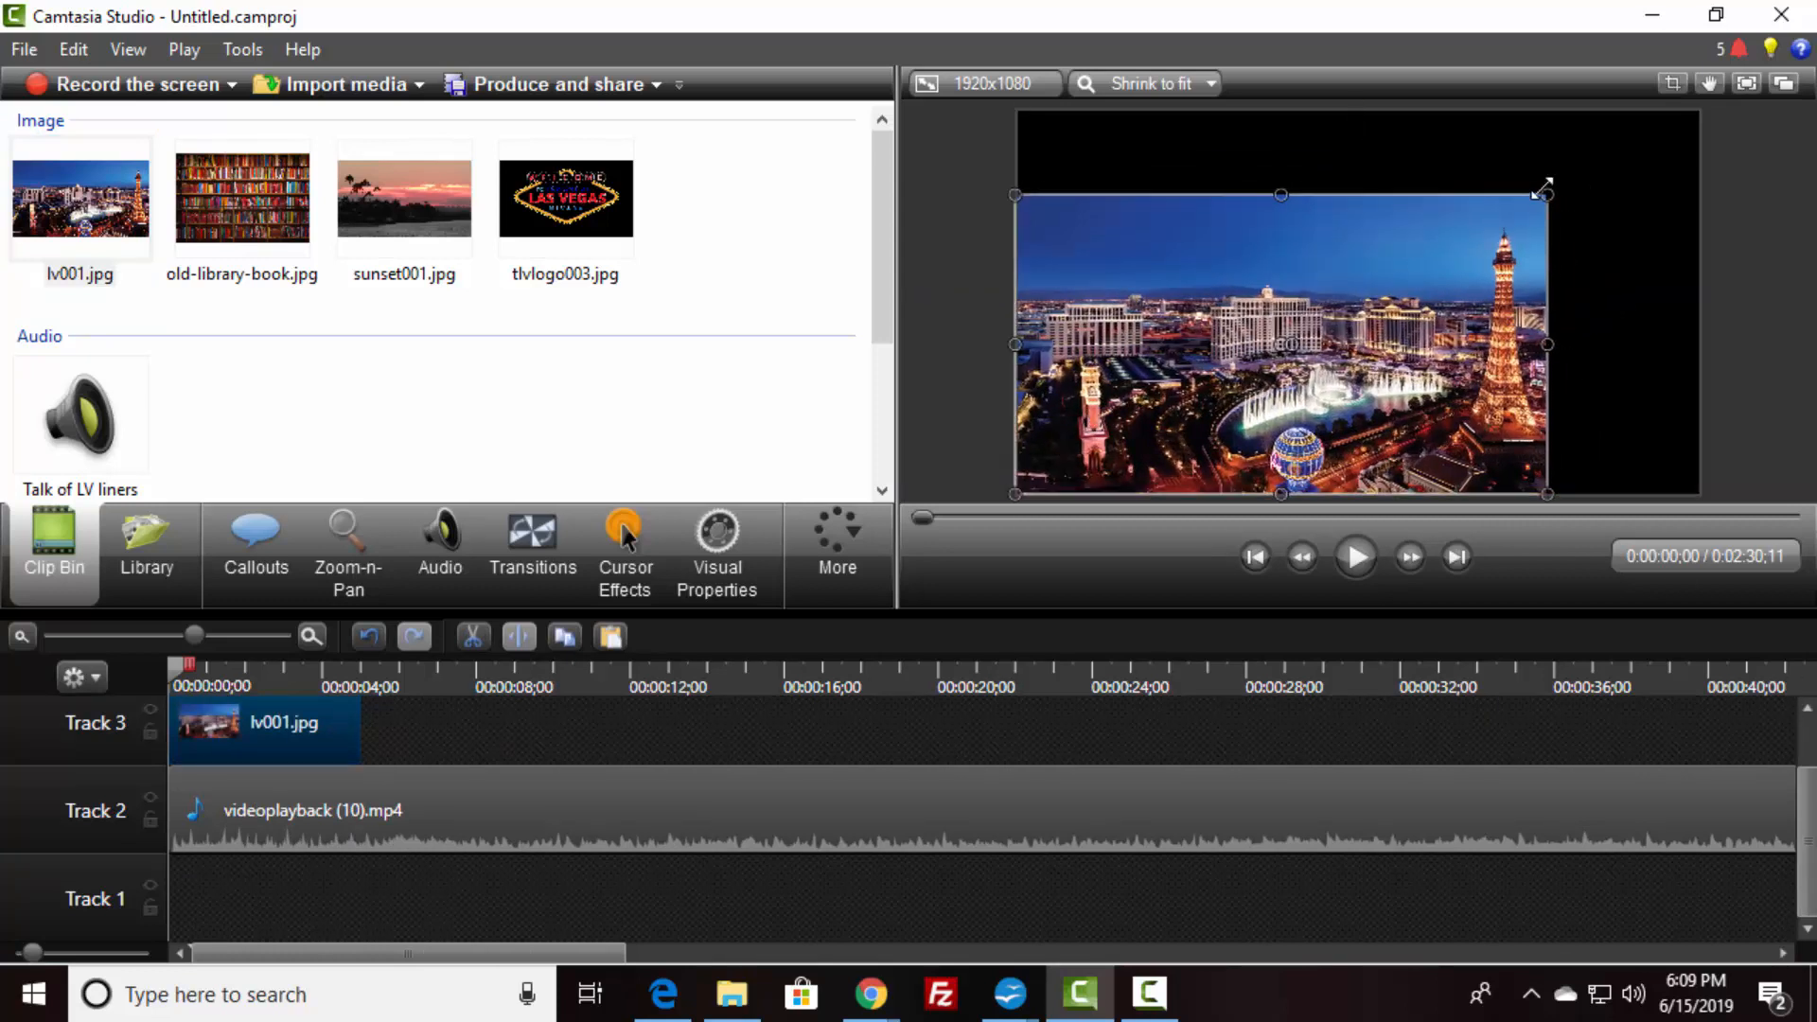
left_click_drag(1548, 197, 1694, 115)
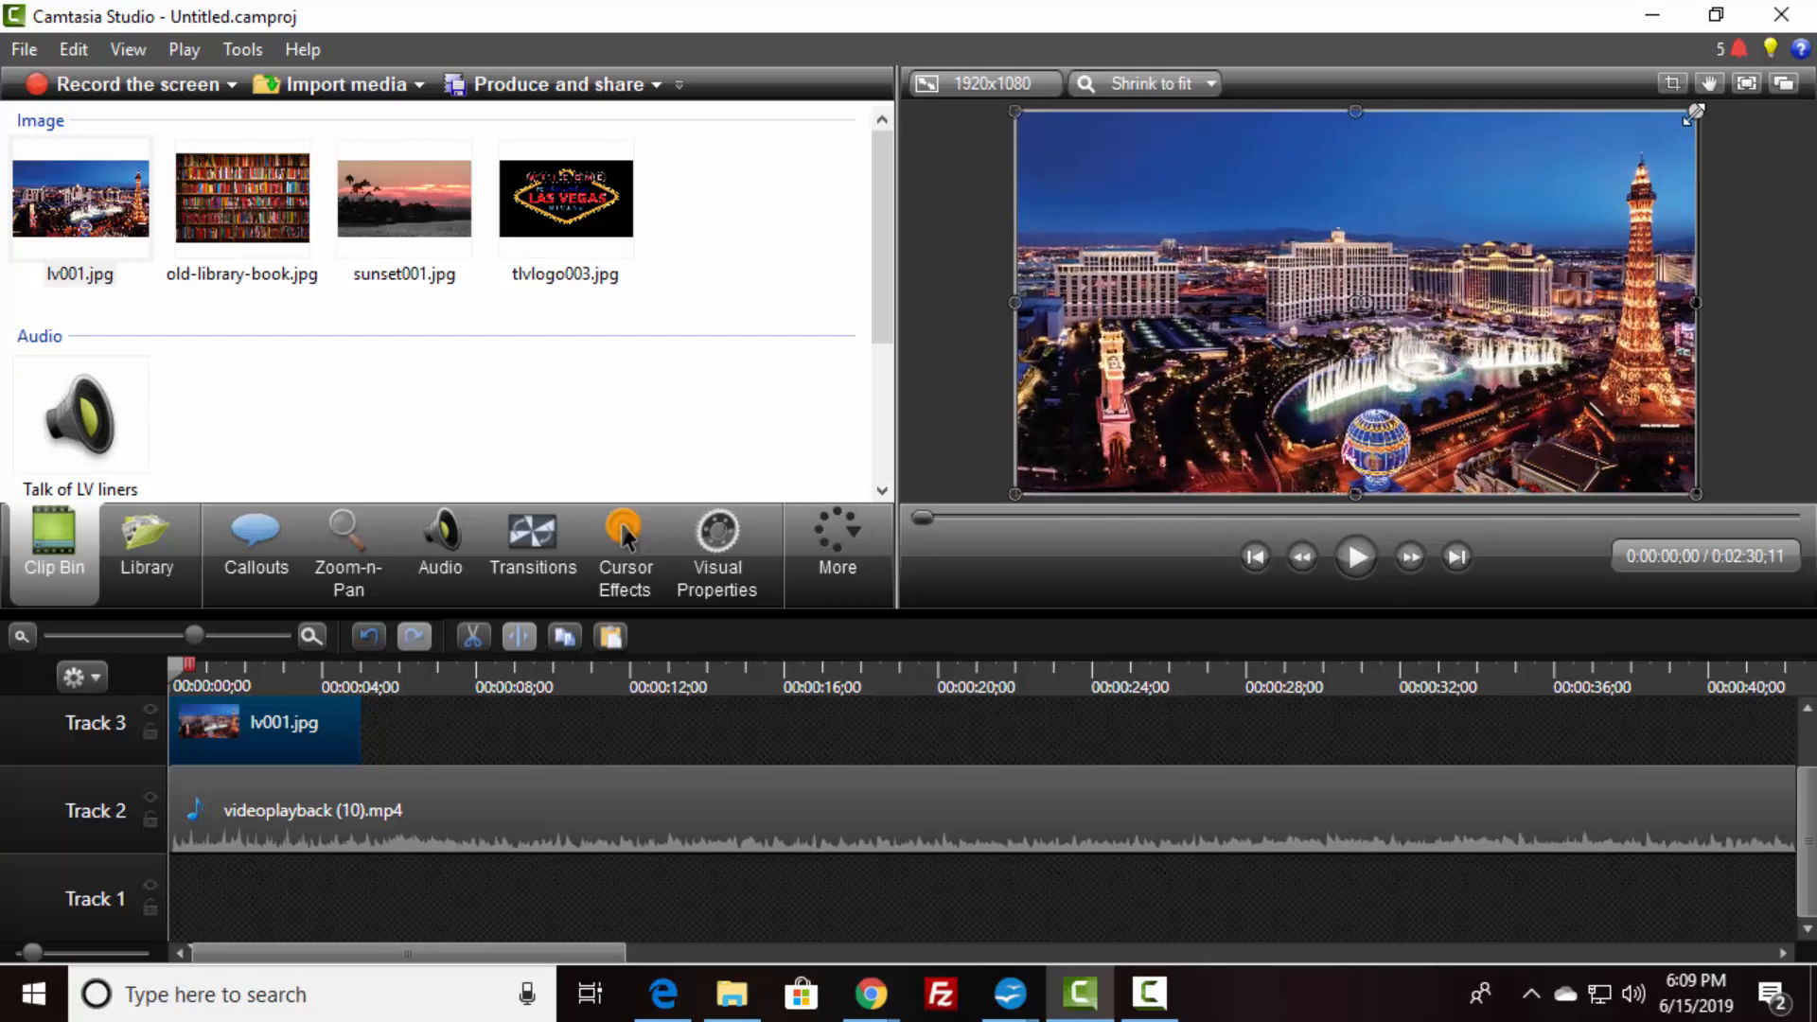
left_click_drag(1696, 112, 1700, 108)
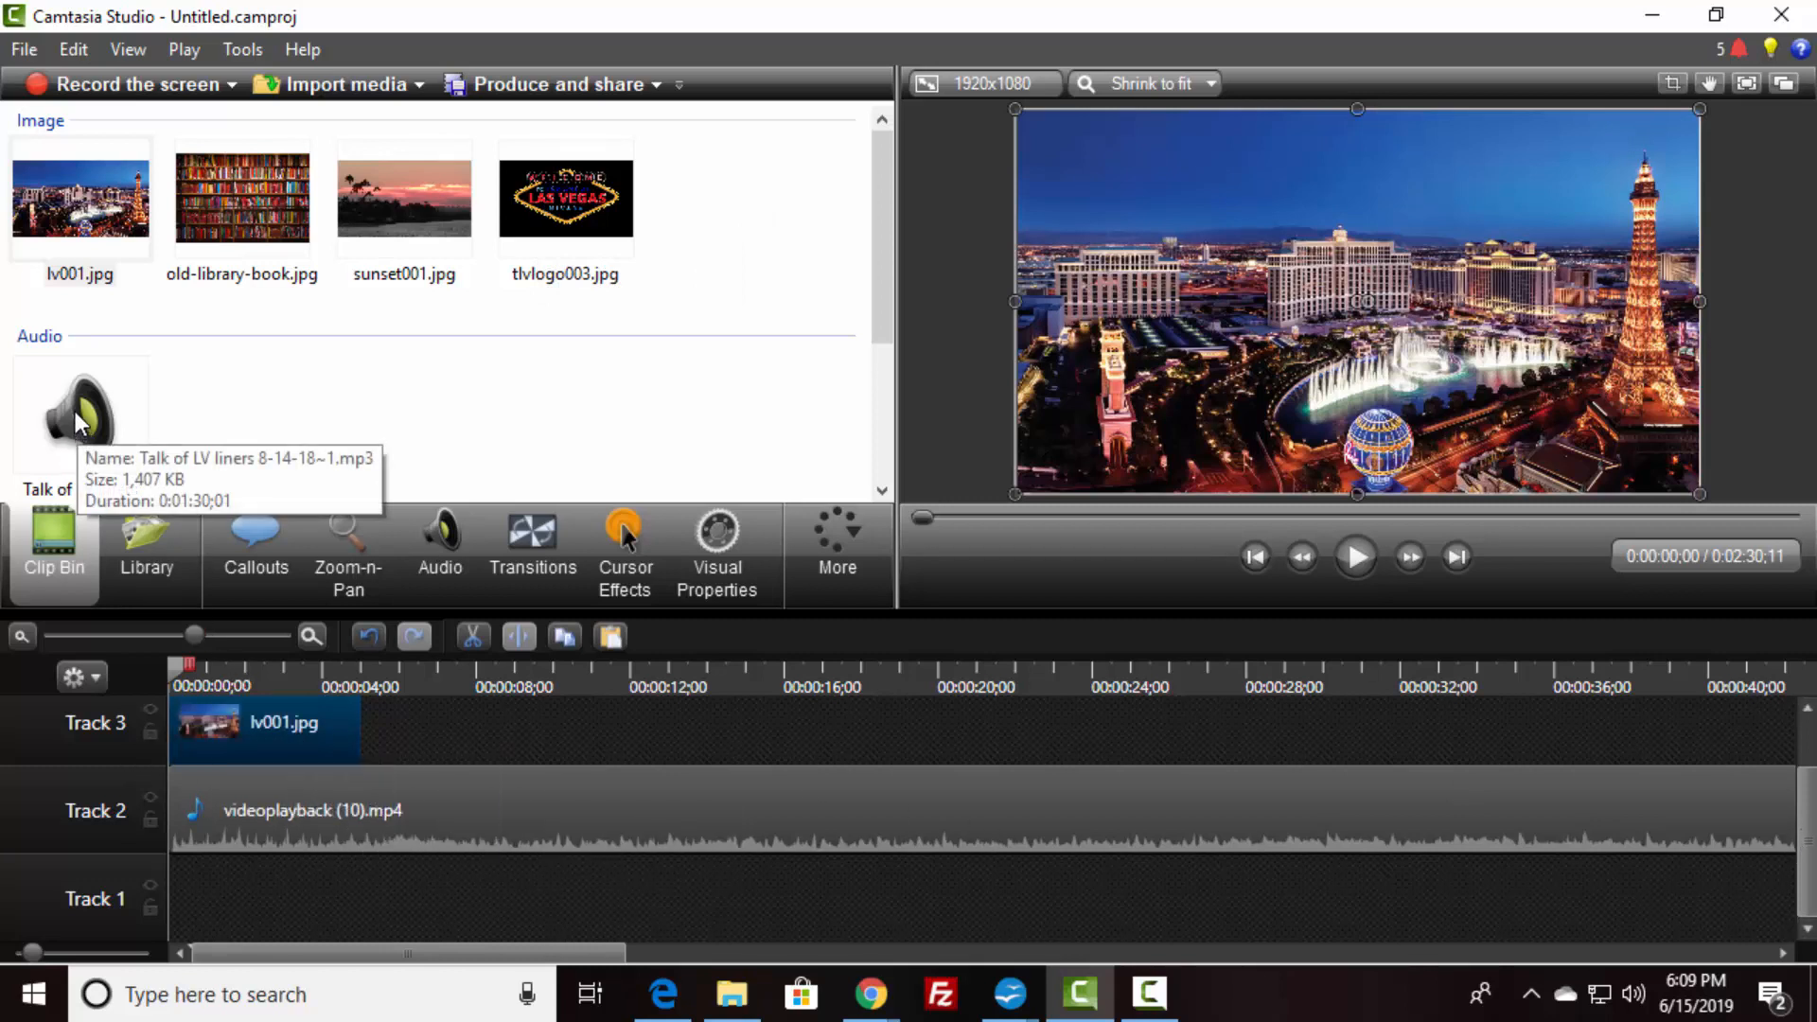
- Place the Talk of LV liners MP3 at the start of Track 1 and trim off its first section
left_click_drag(76, 411, 276, 911)
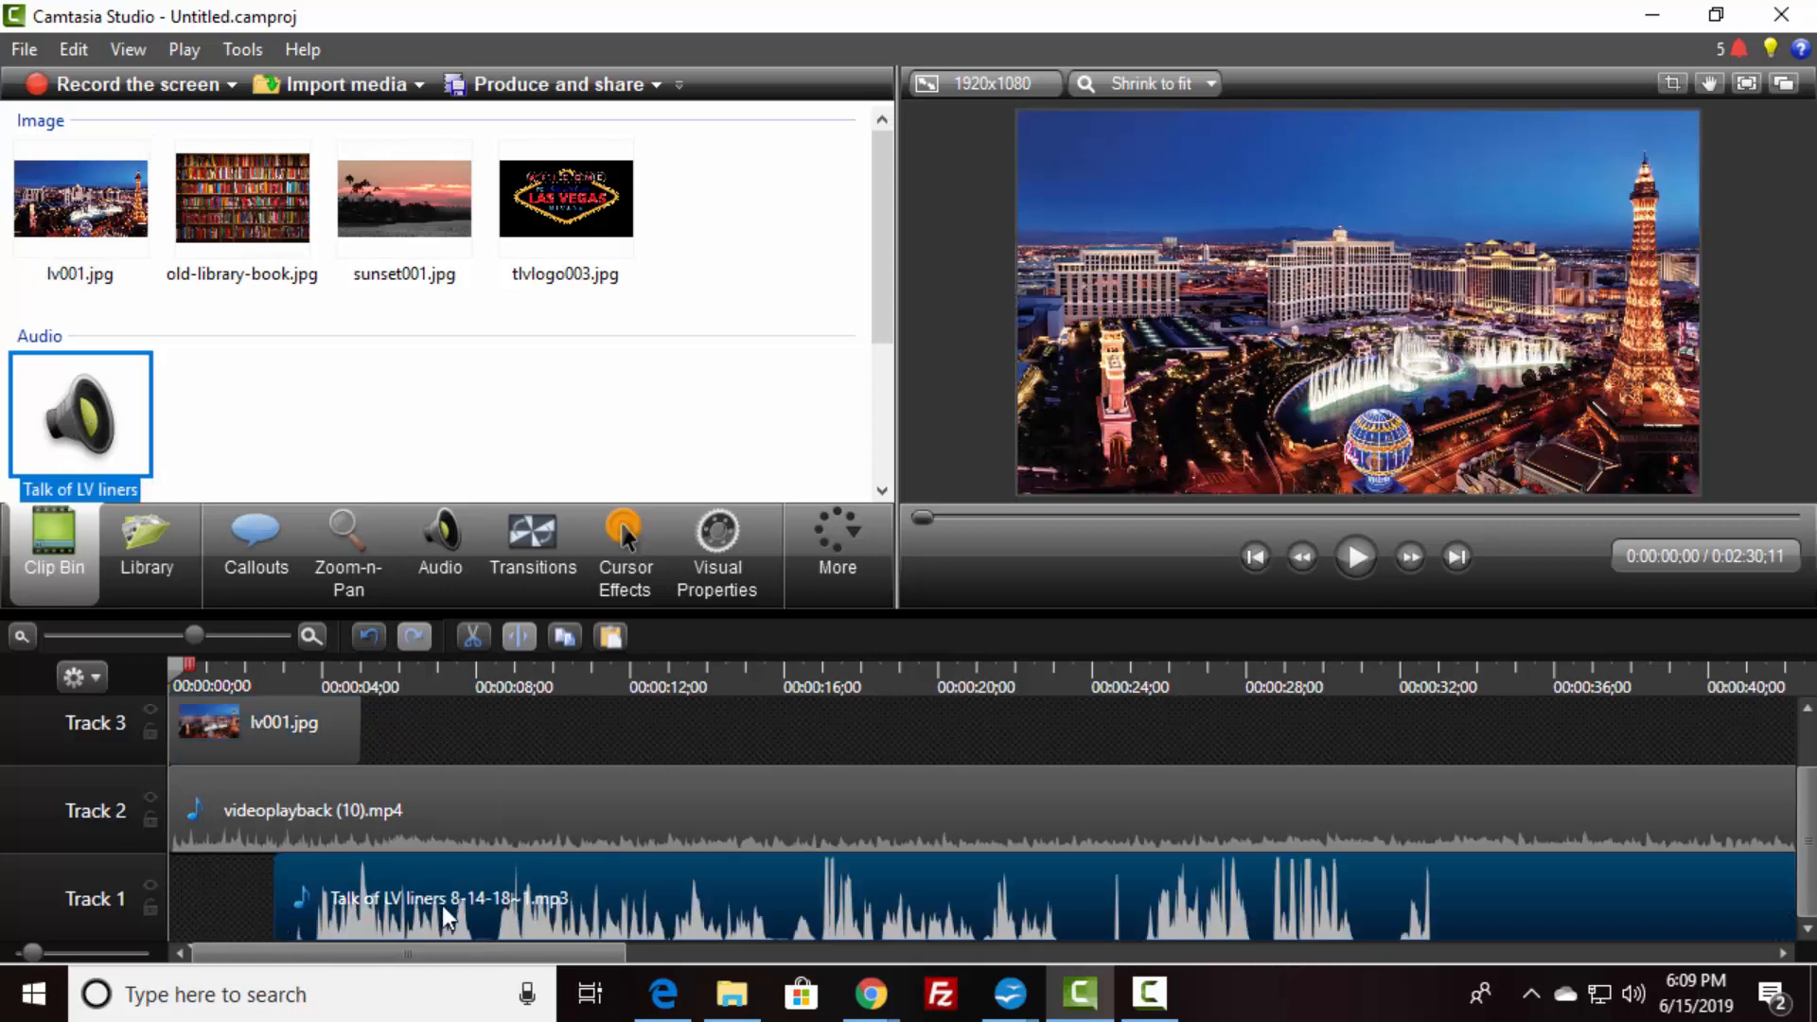
left_click_drag(439, 896, 326, 903)
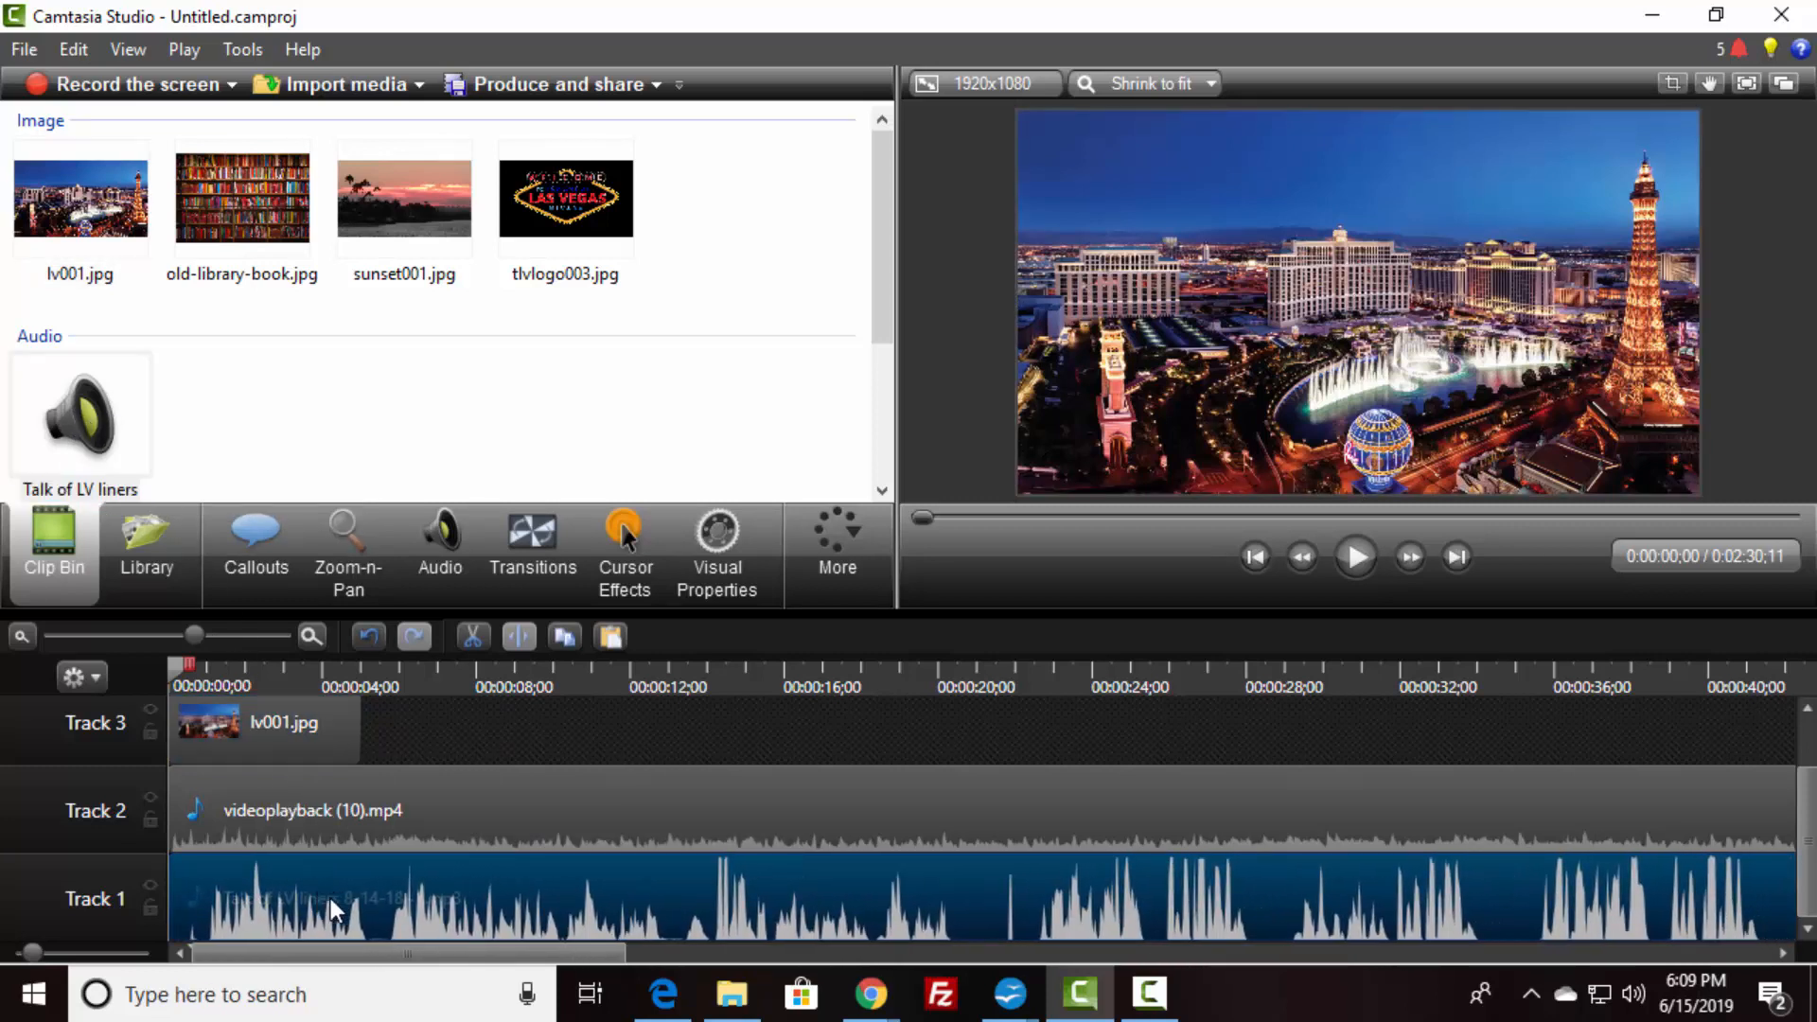
left_click(1021, 677)
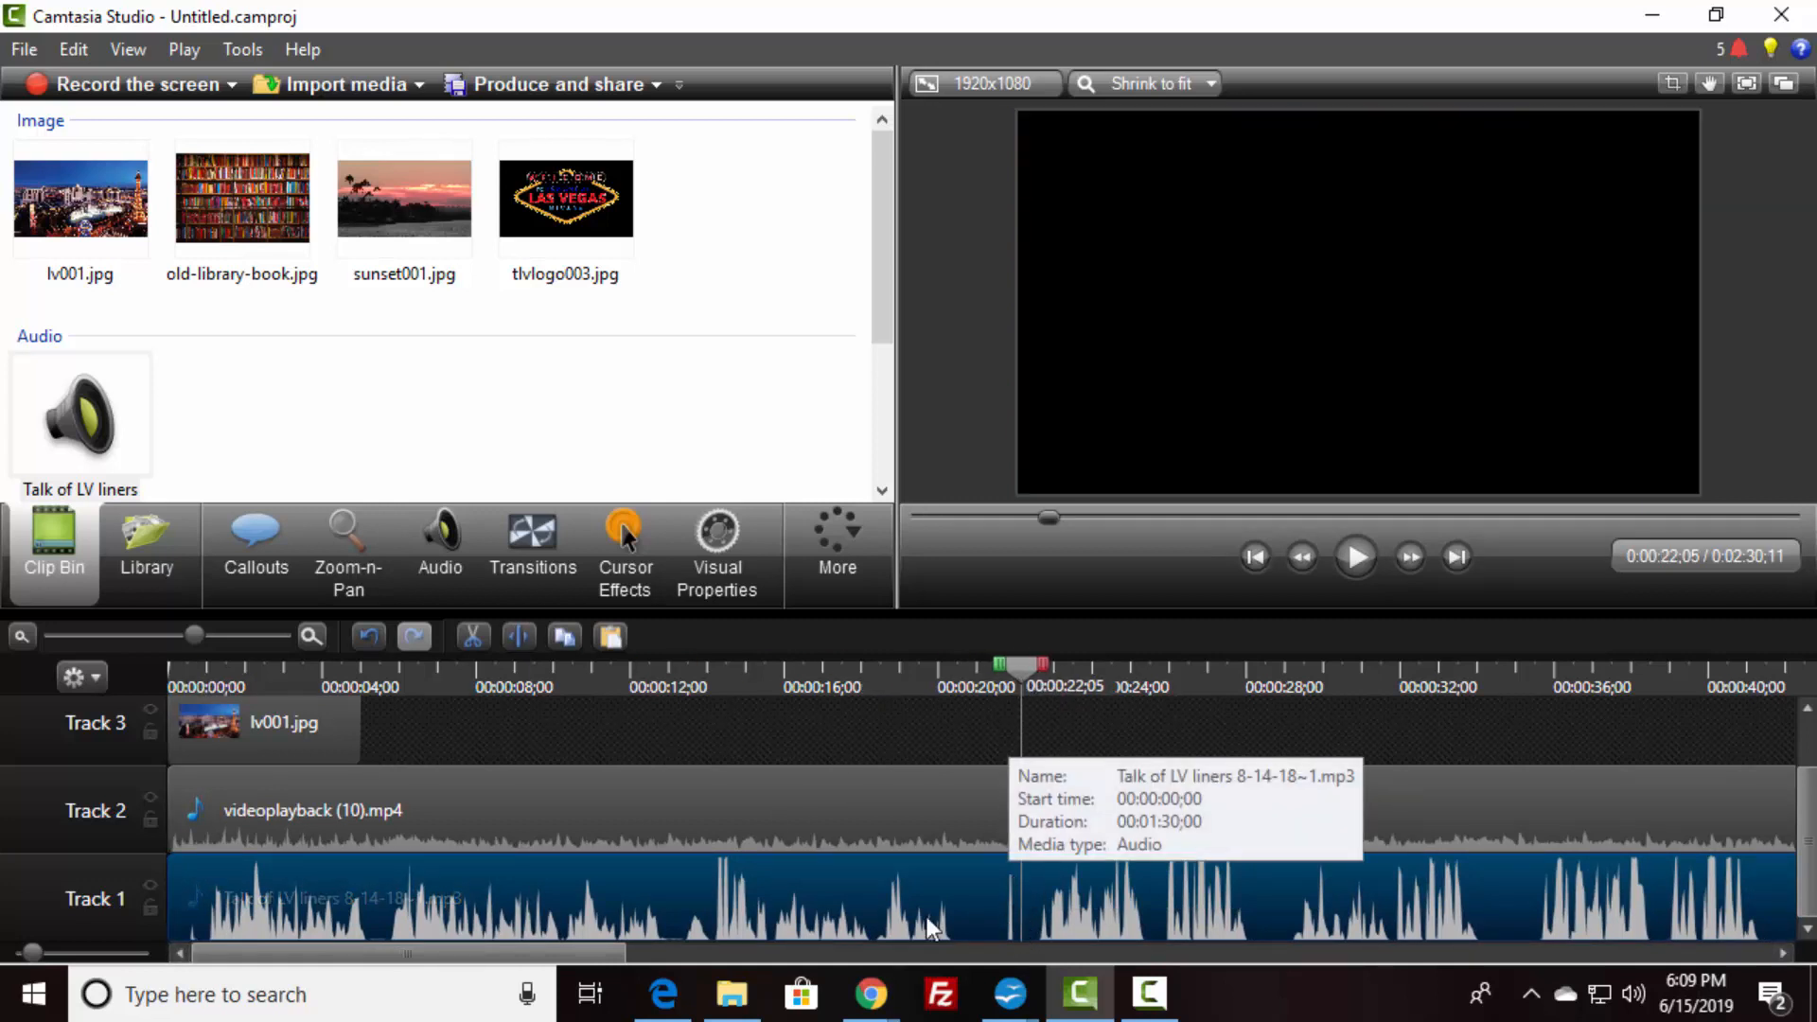
mouse_move(170, 899)
left_mouse_down()
mouse_move(1022, 890)
mouse_move(975, 906)
mouse_move(200, 882)
left_mouse_up()
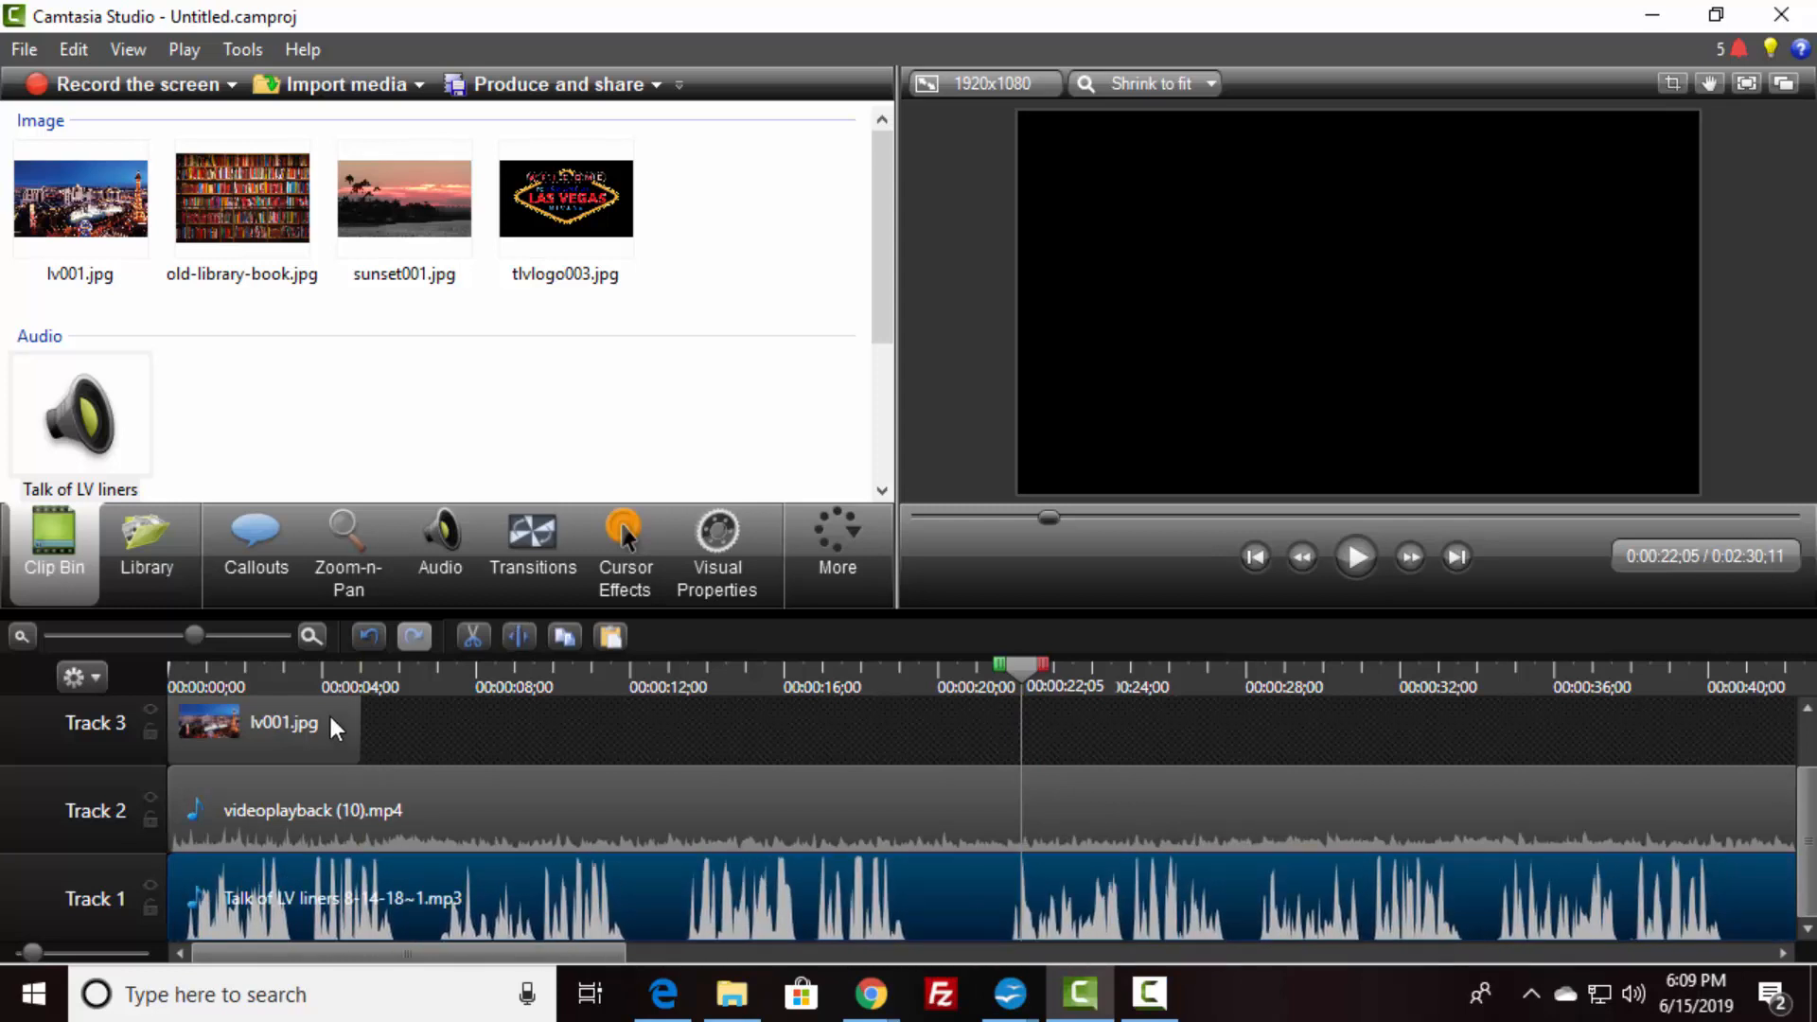
- Split the Talk of LV liners audio at 0:00:03;20 and cut everything after the split
left_click(293, 672)
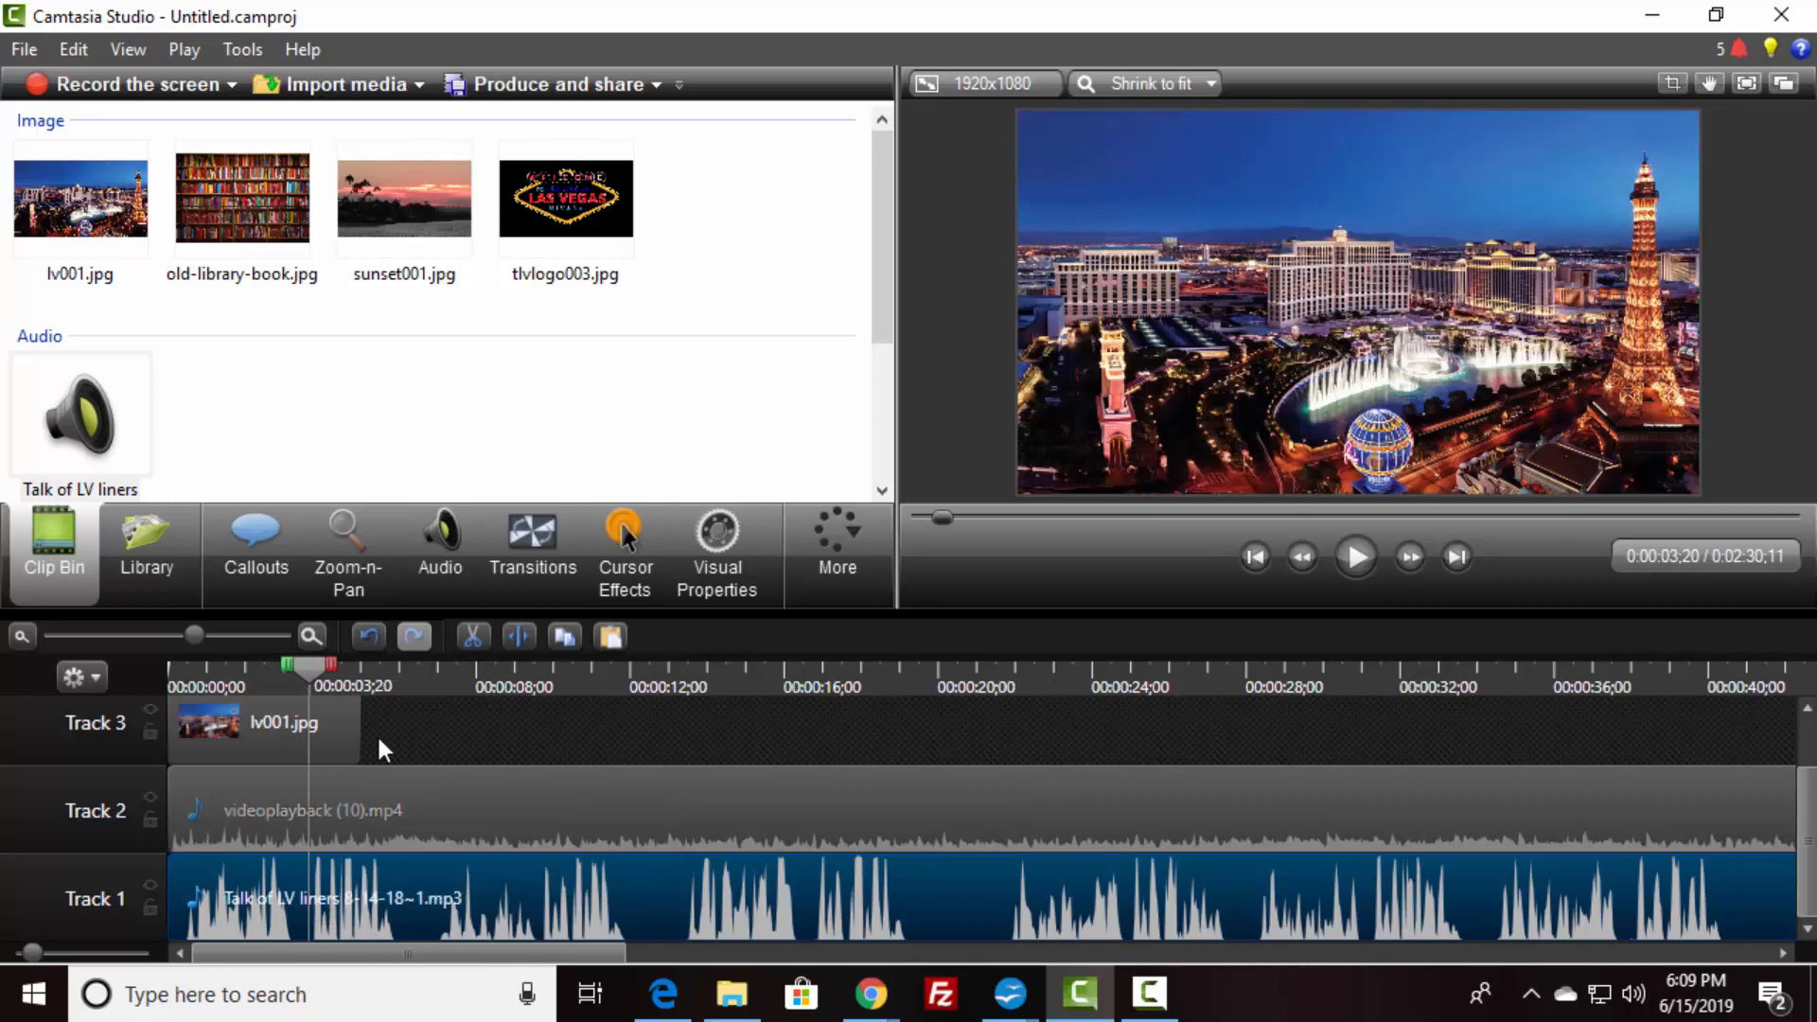
left_click(518, 636)
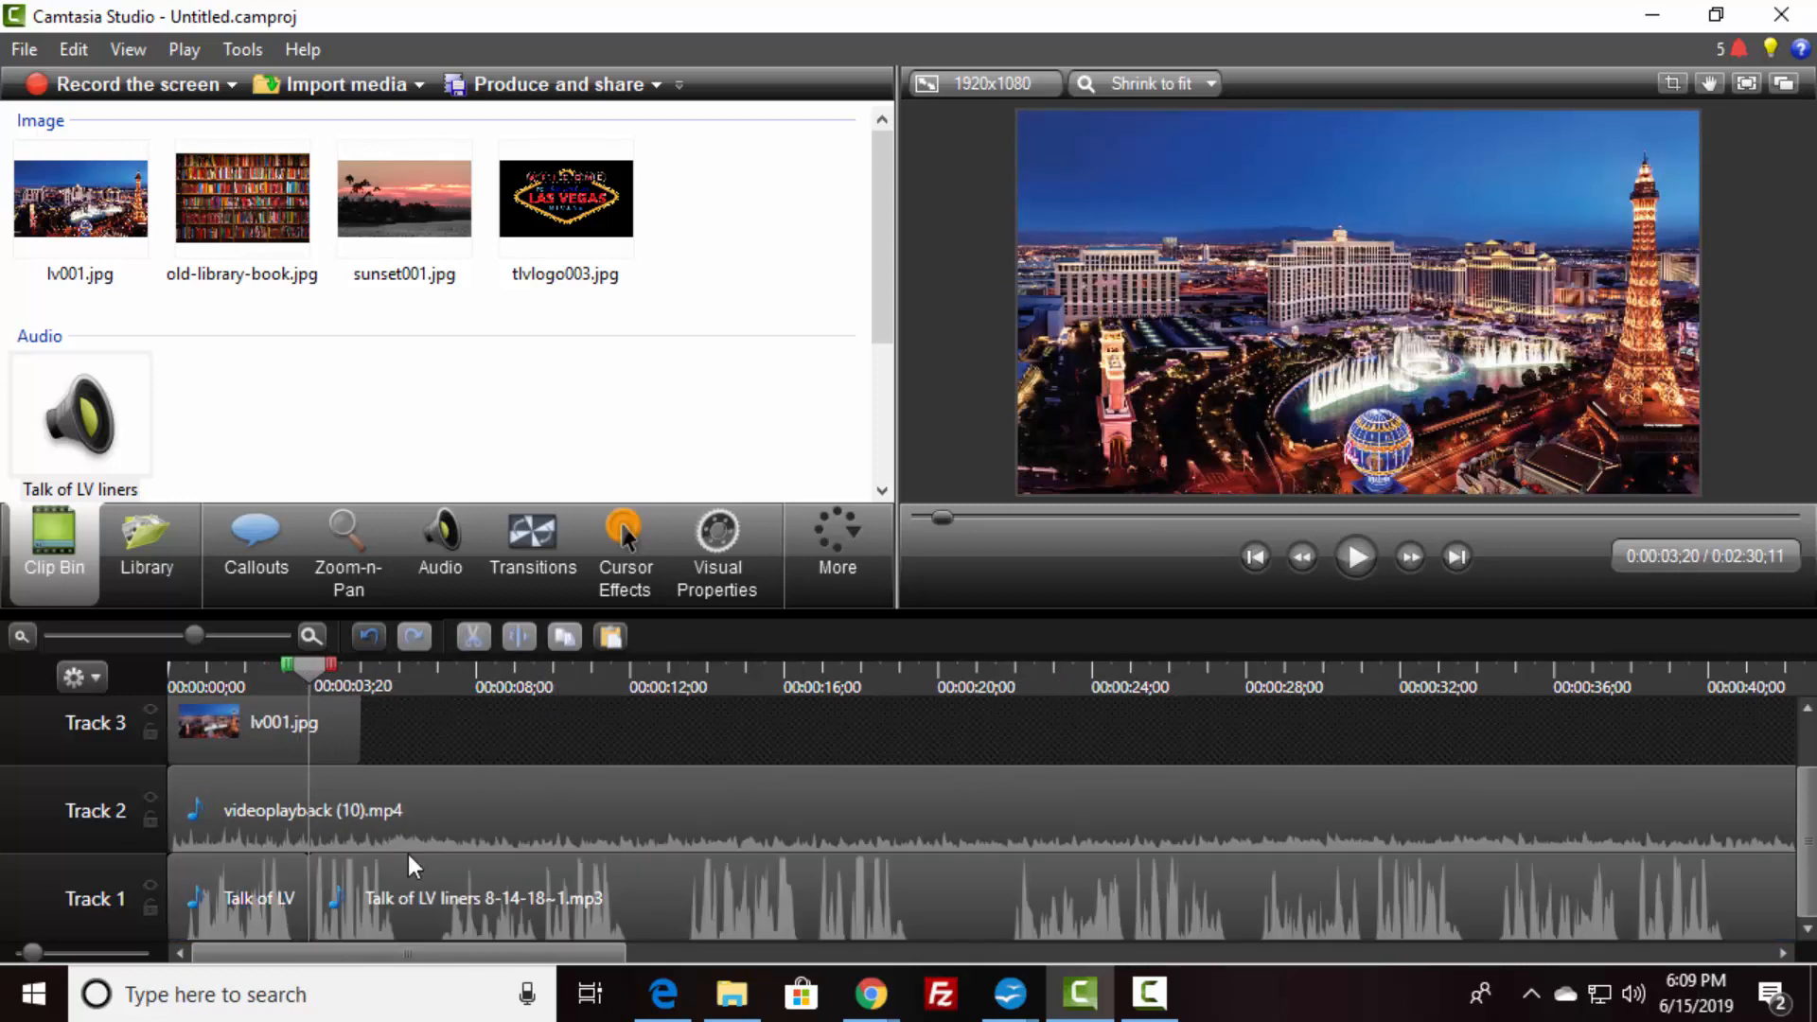
left_click(393, 896)
right_click(394, 896)
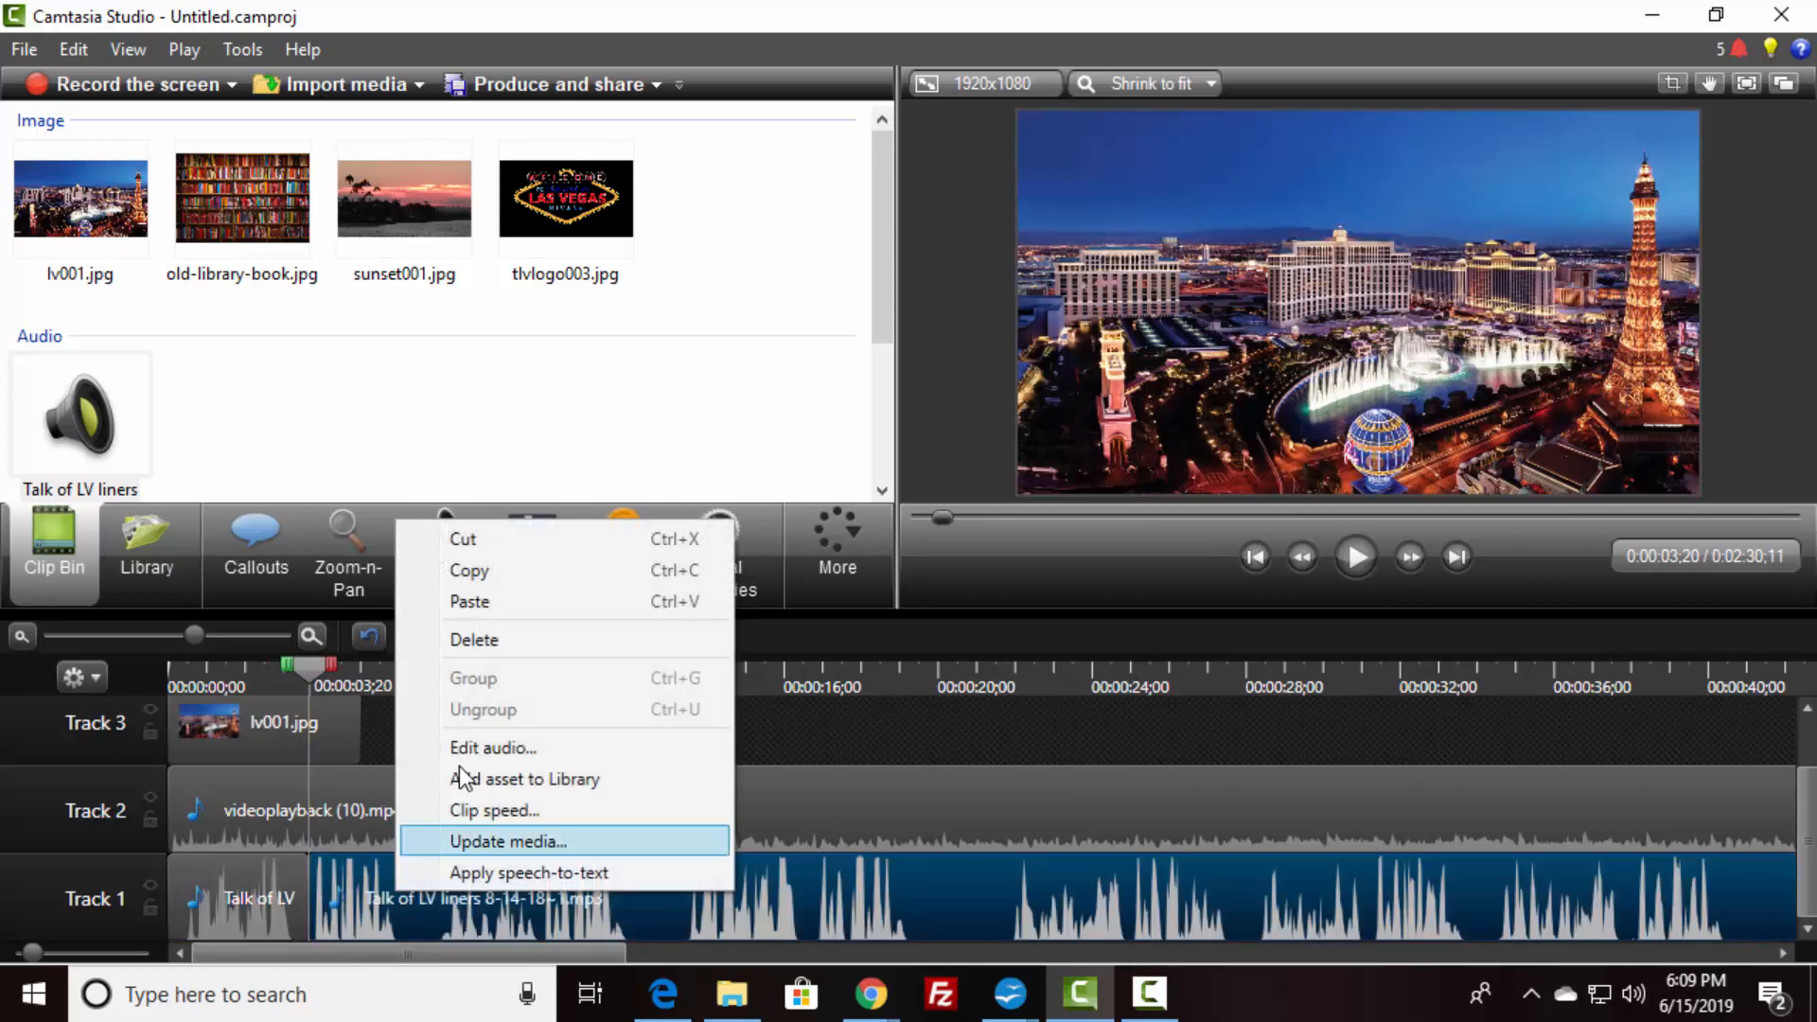
left_click(468, 541)
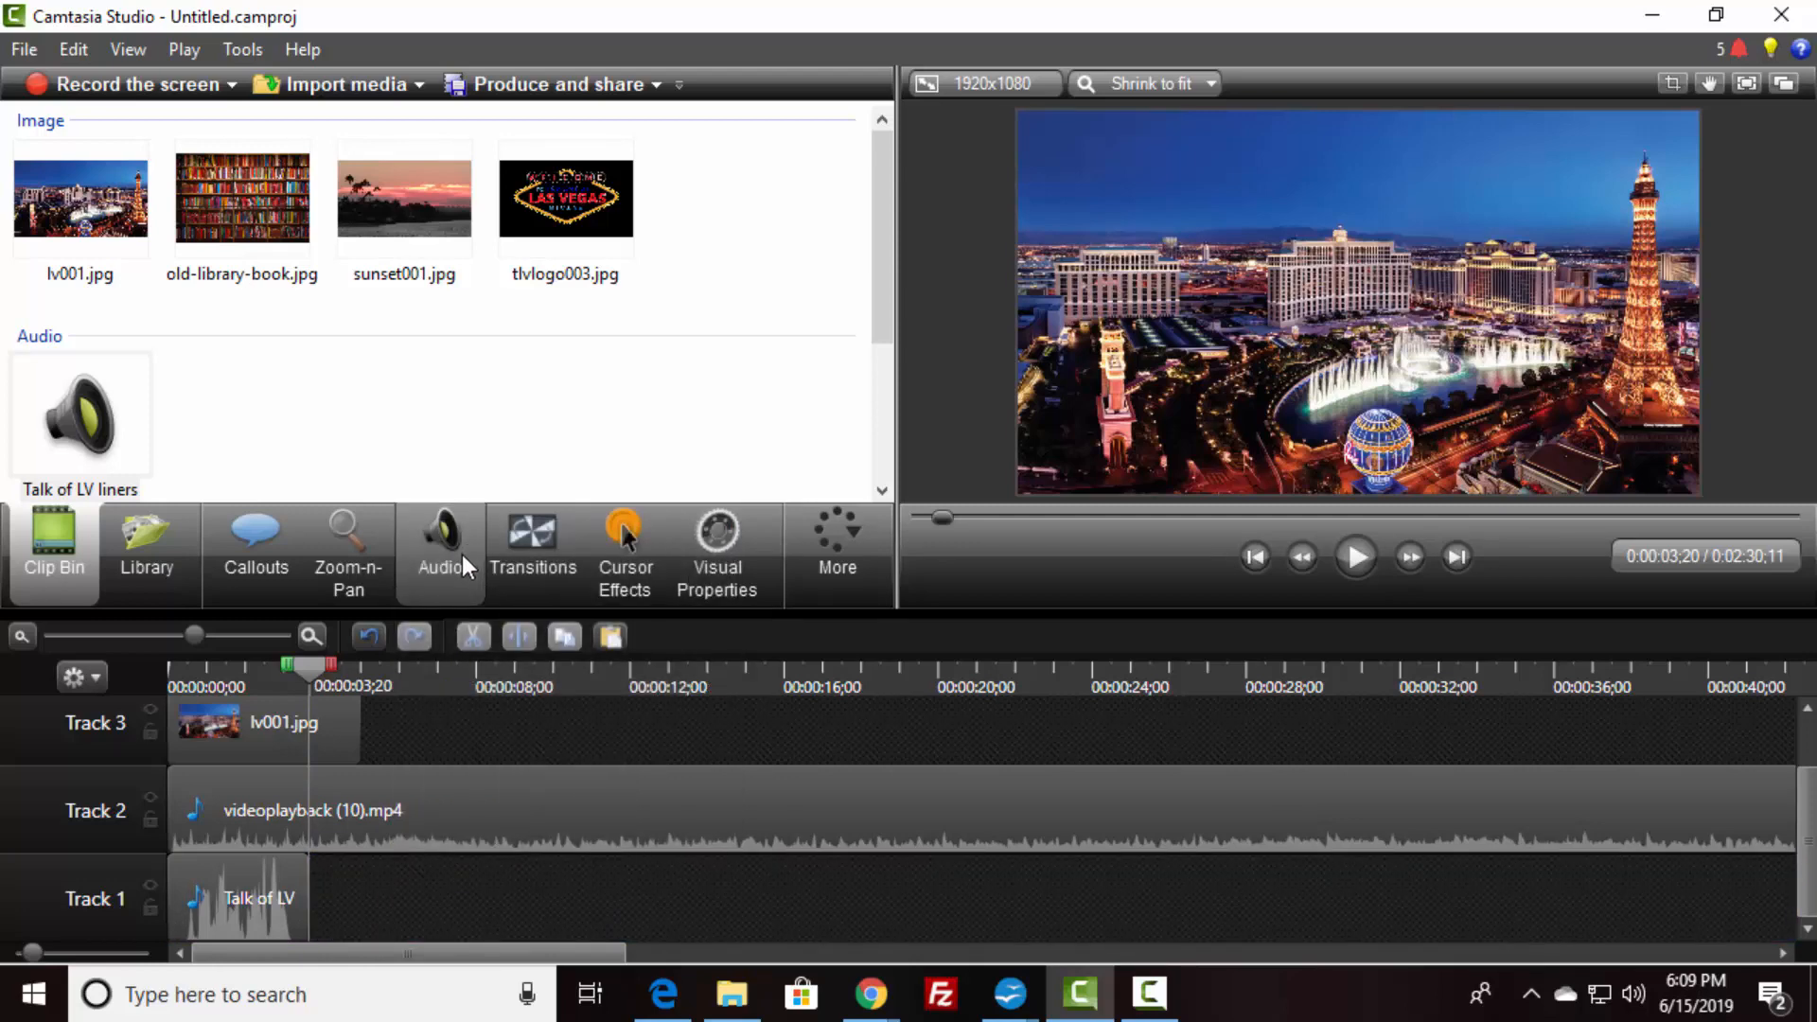
- Split the videoplayback (10).mp4 audio on Track 2 at 0:00:05;00, where the image ends, and cut the remainder
left_click(341, 683)
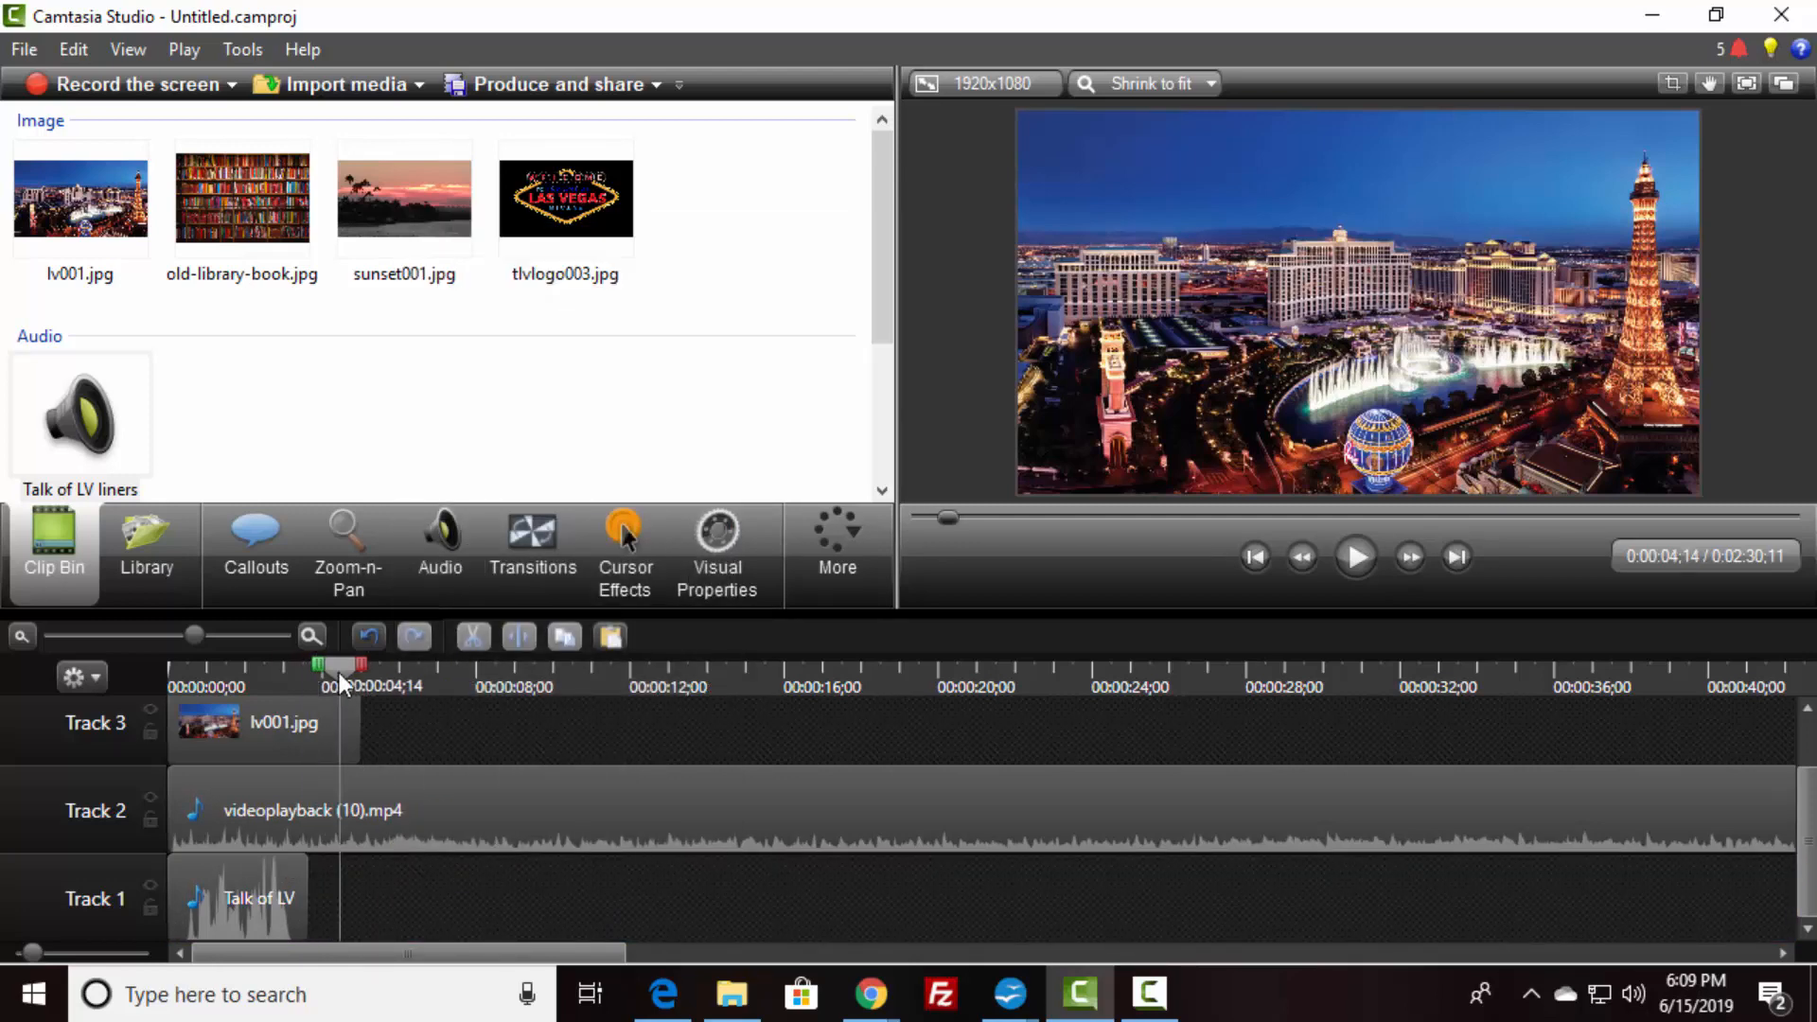
left_click_drag(339, 672, 348, 672)
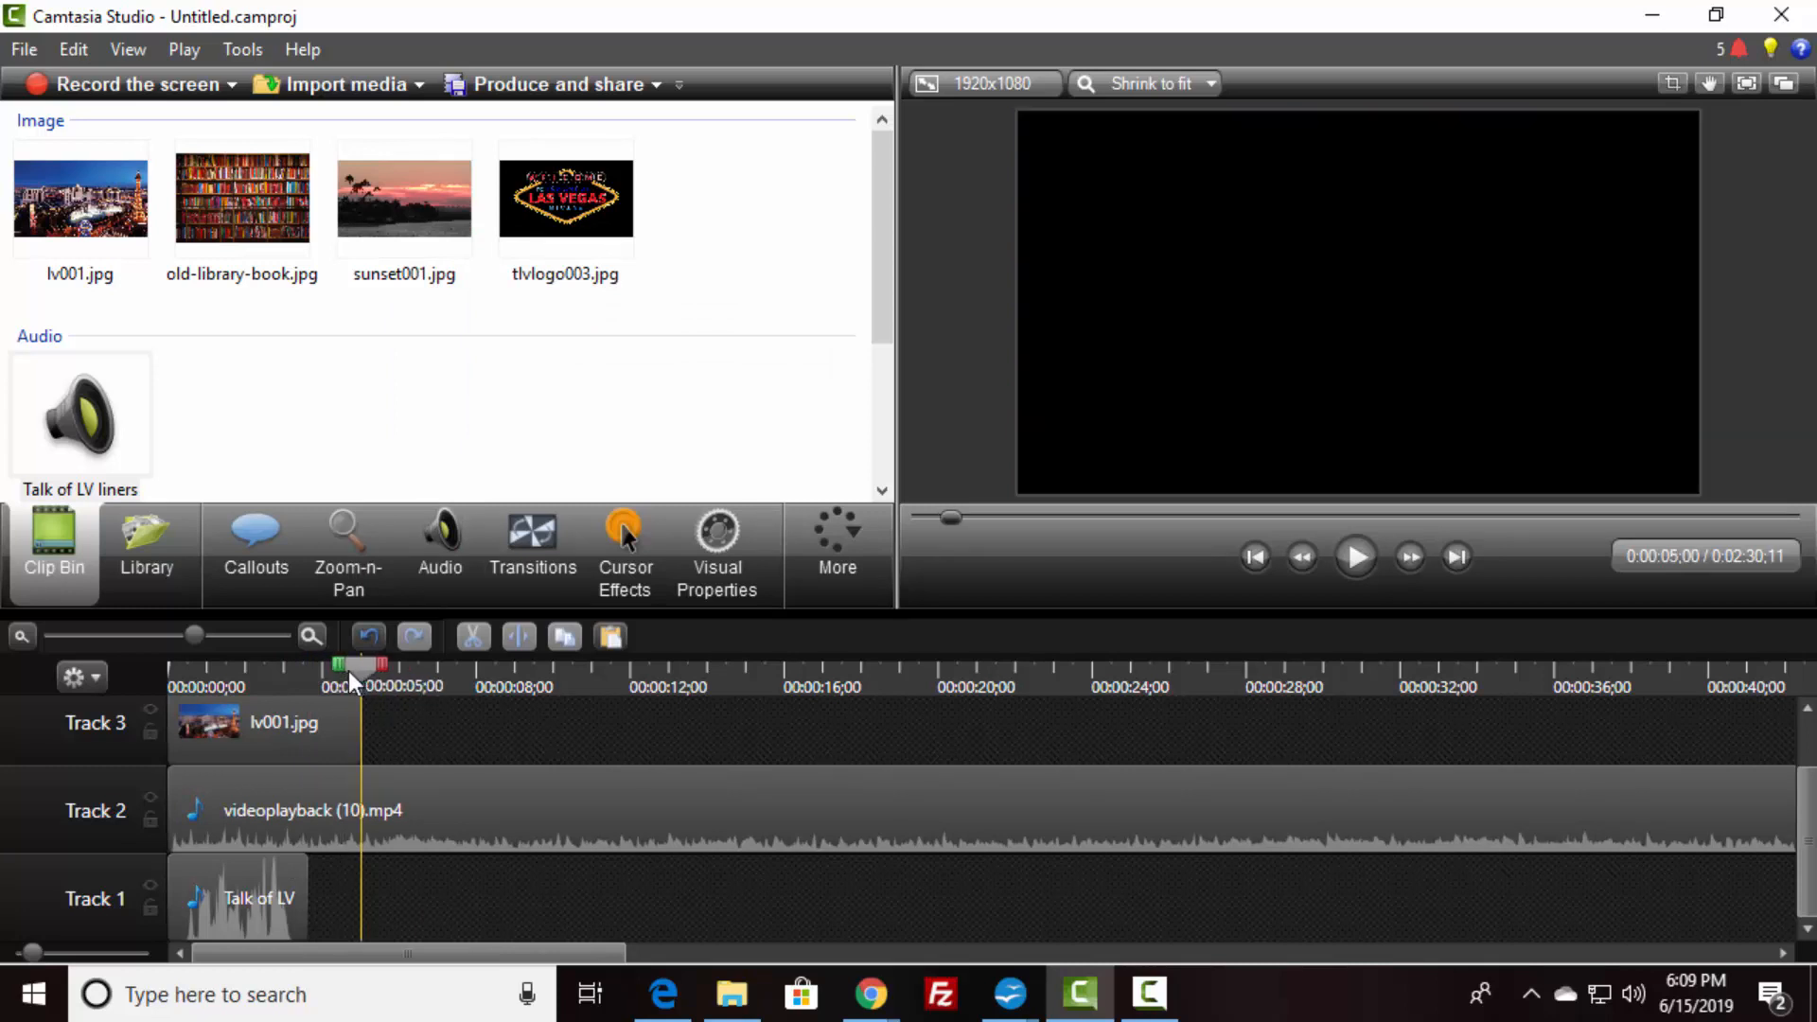
left_click(370, 807)
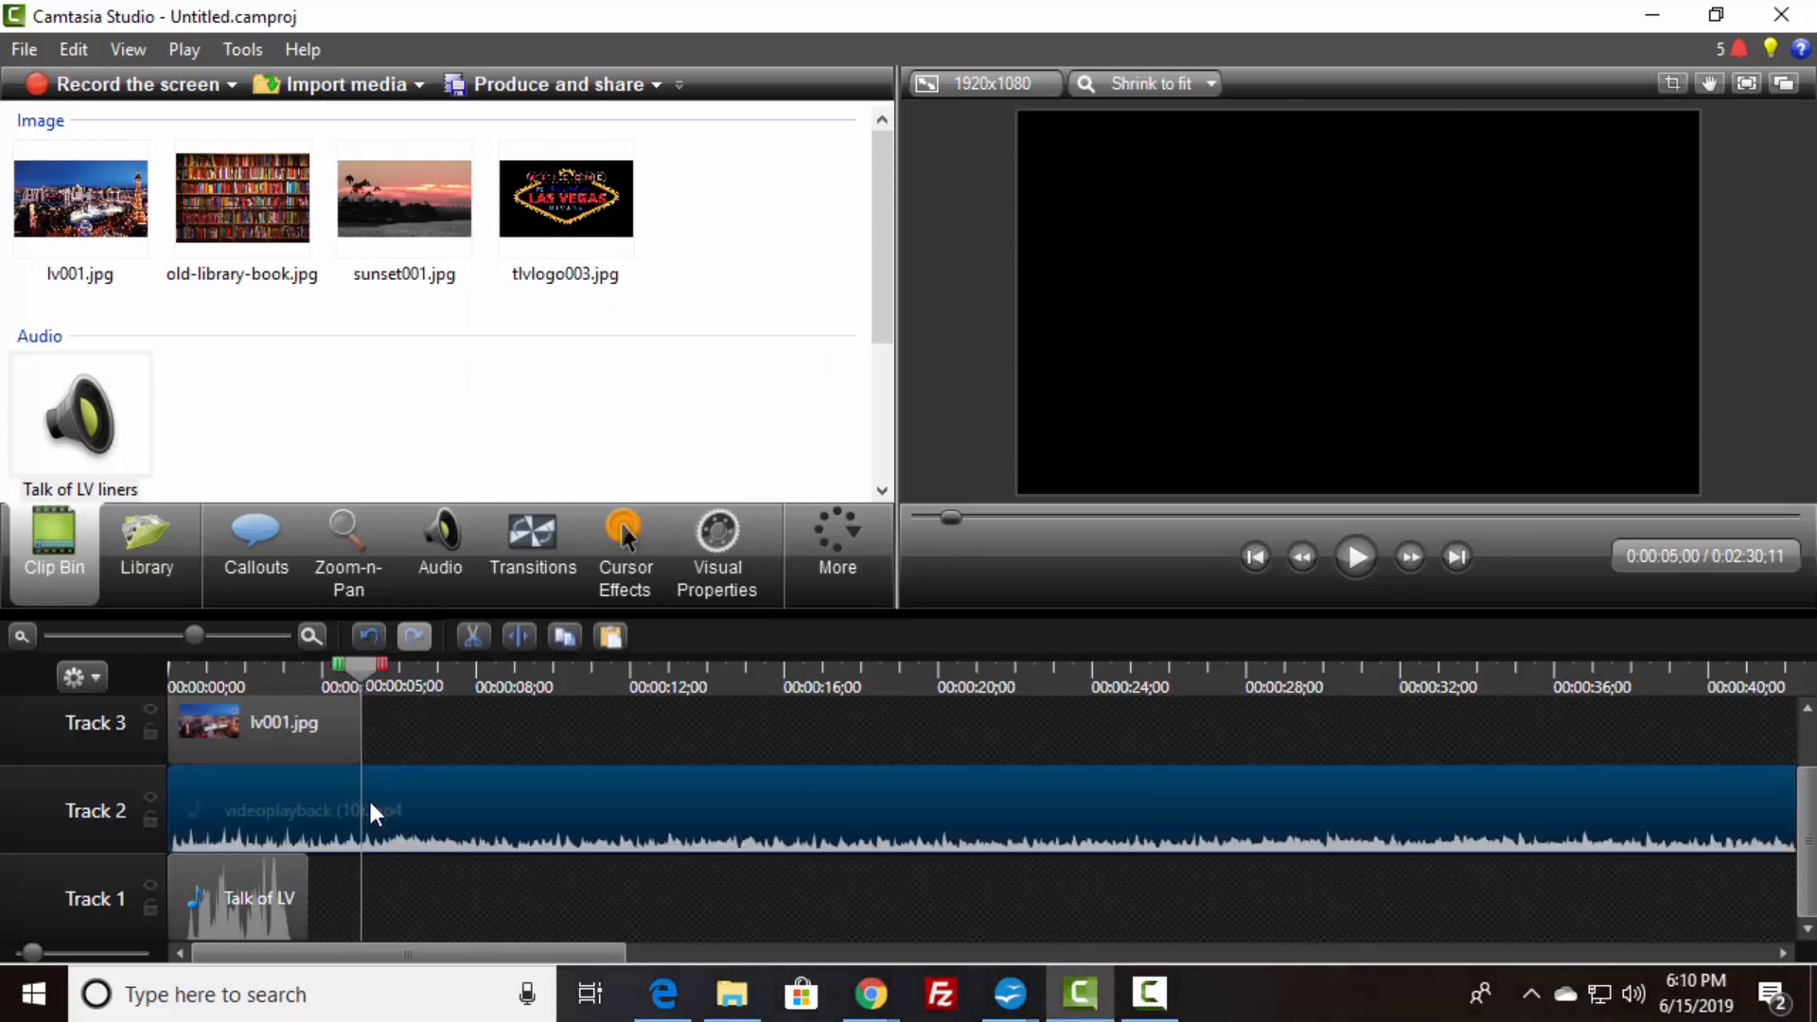
left_click(515, 638)
left_click(463, 808)
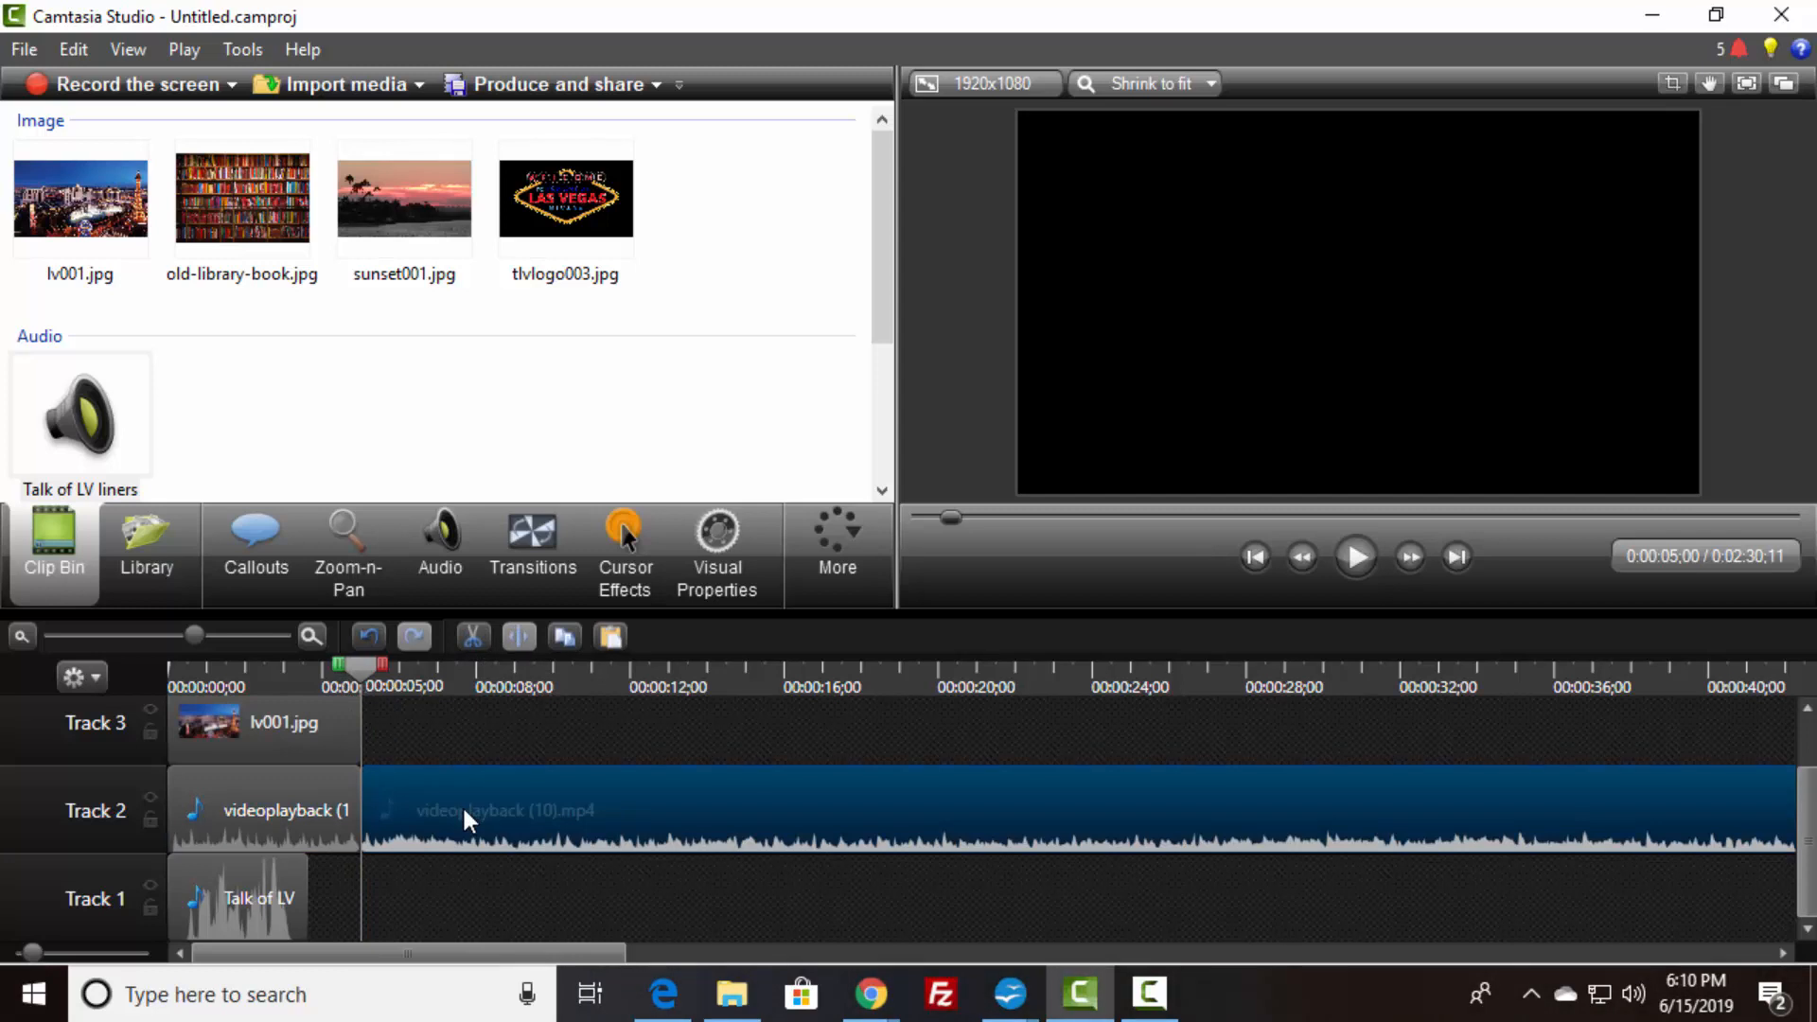
right_click(463, 804)
left_click(537, 451)
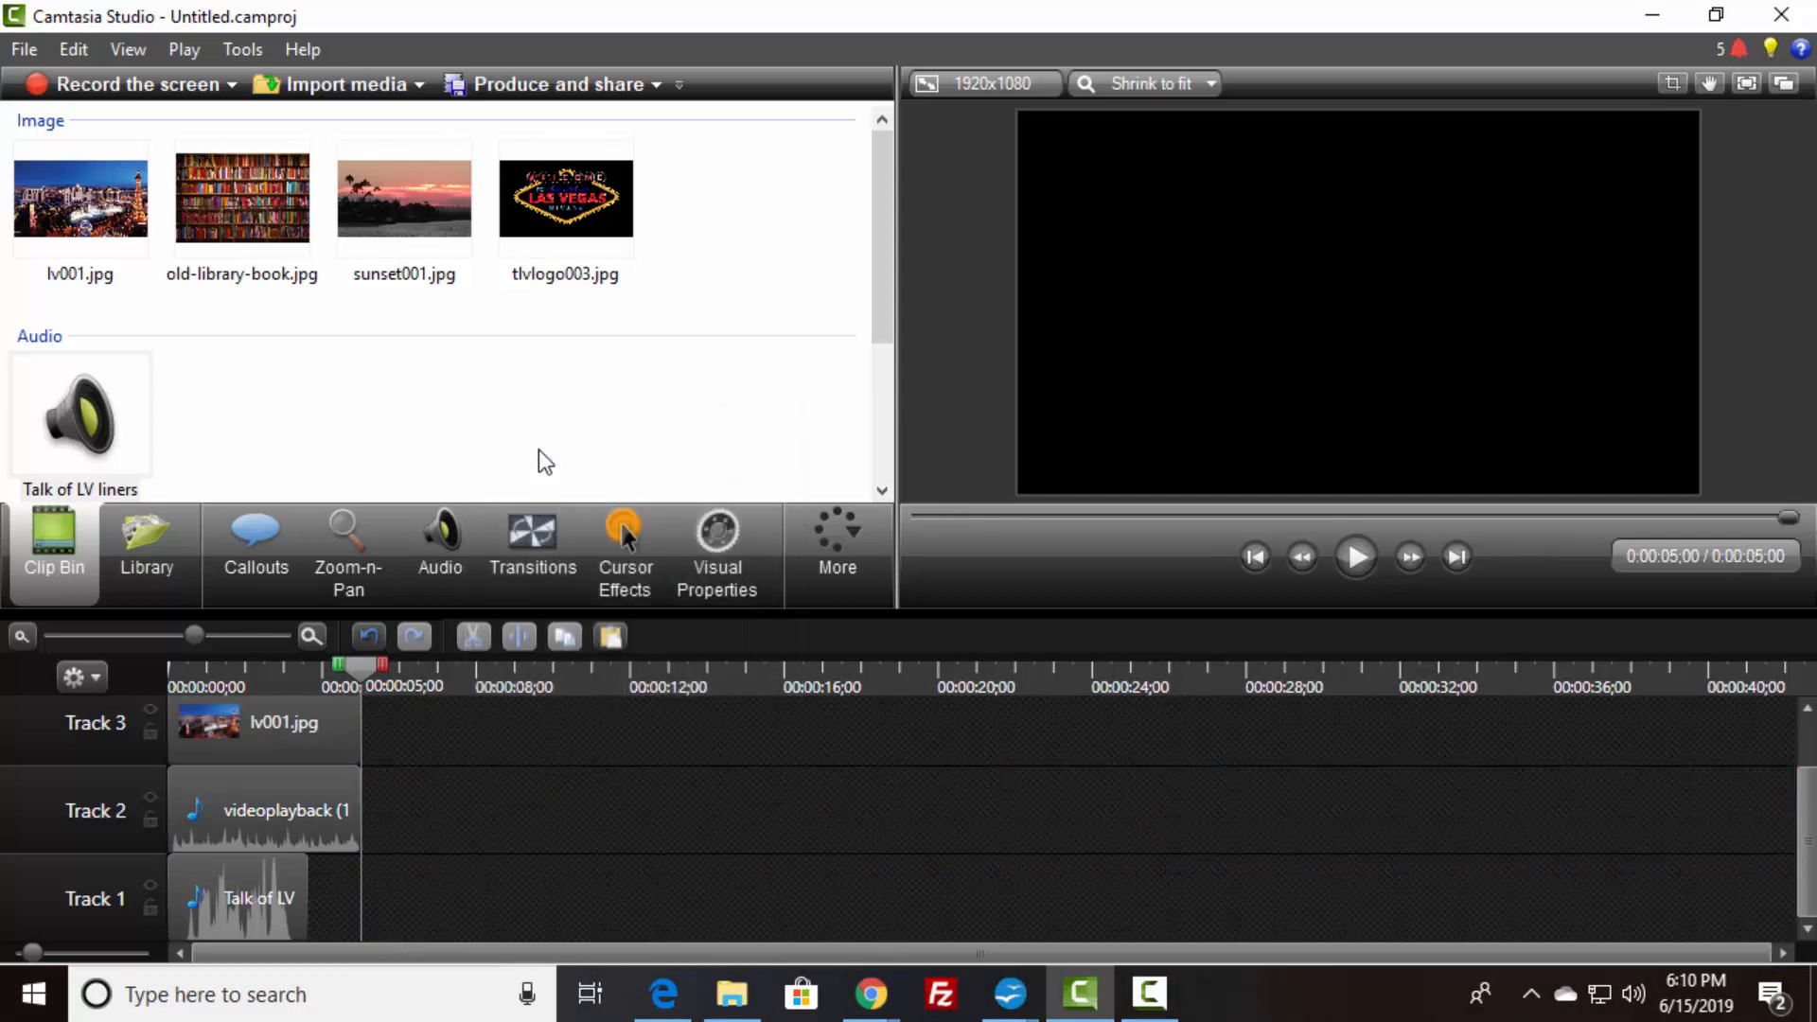
- Add a fade-out to the videoplayback (10).mp4 audio on Track 2 and lower its volume to a quiet background level
left_click(303, 788)
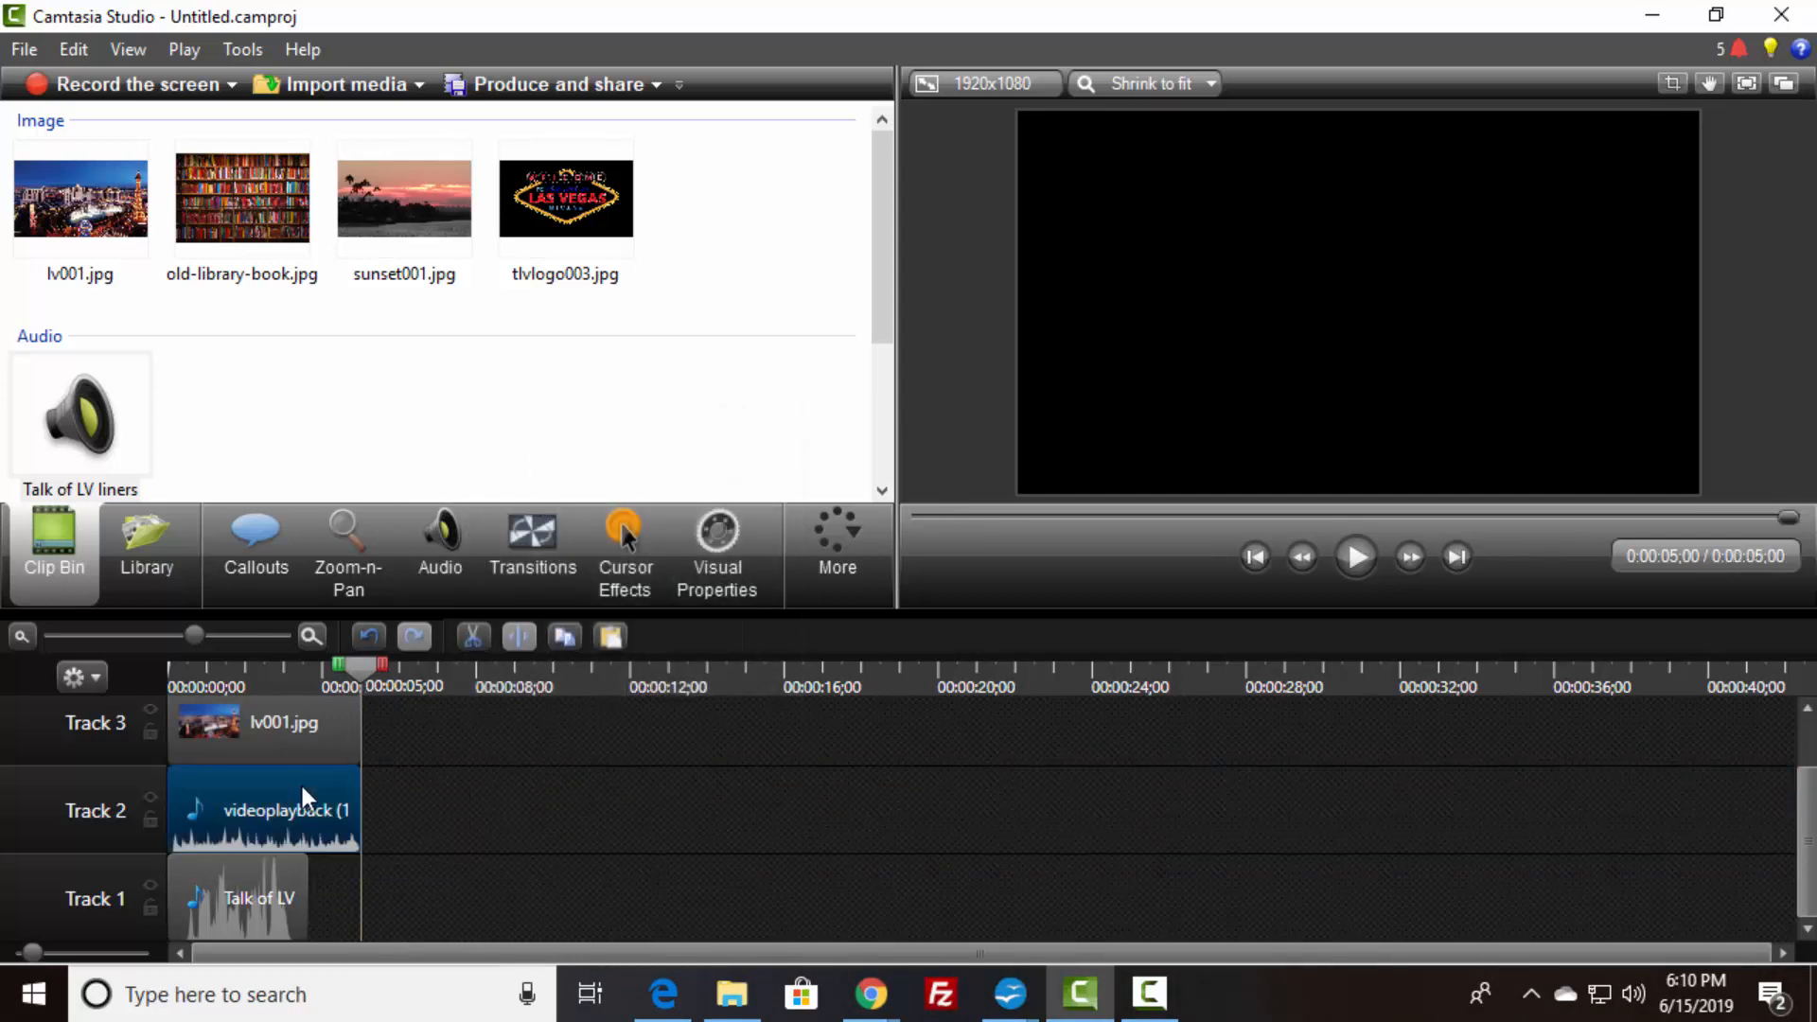
left_click(441, 543)
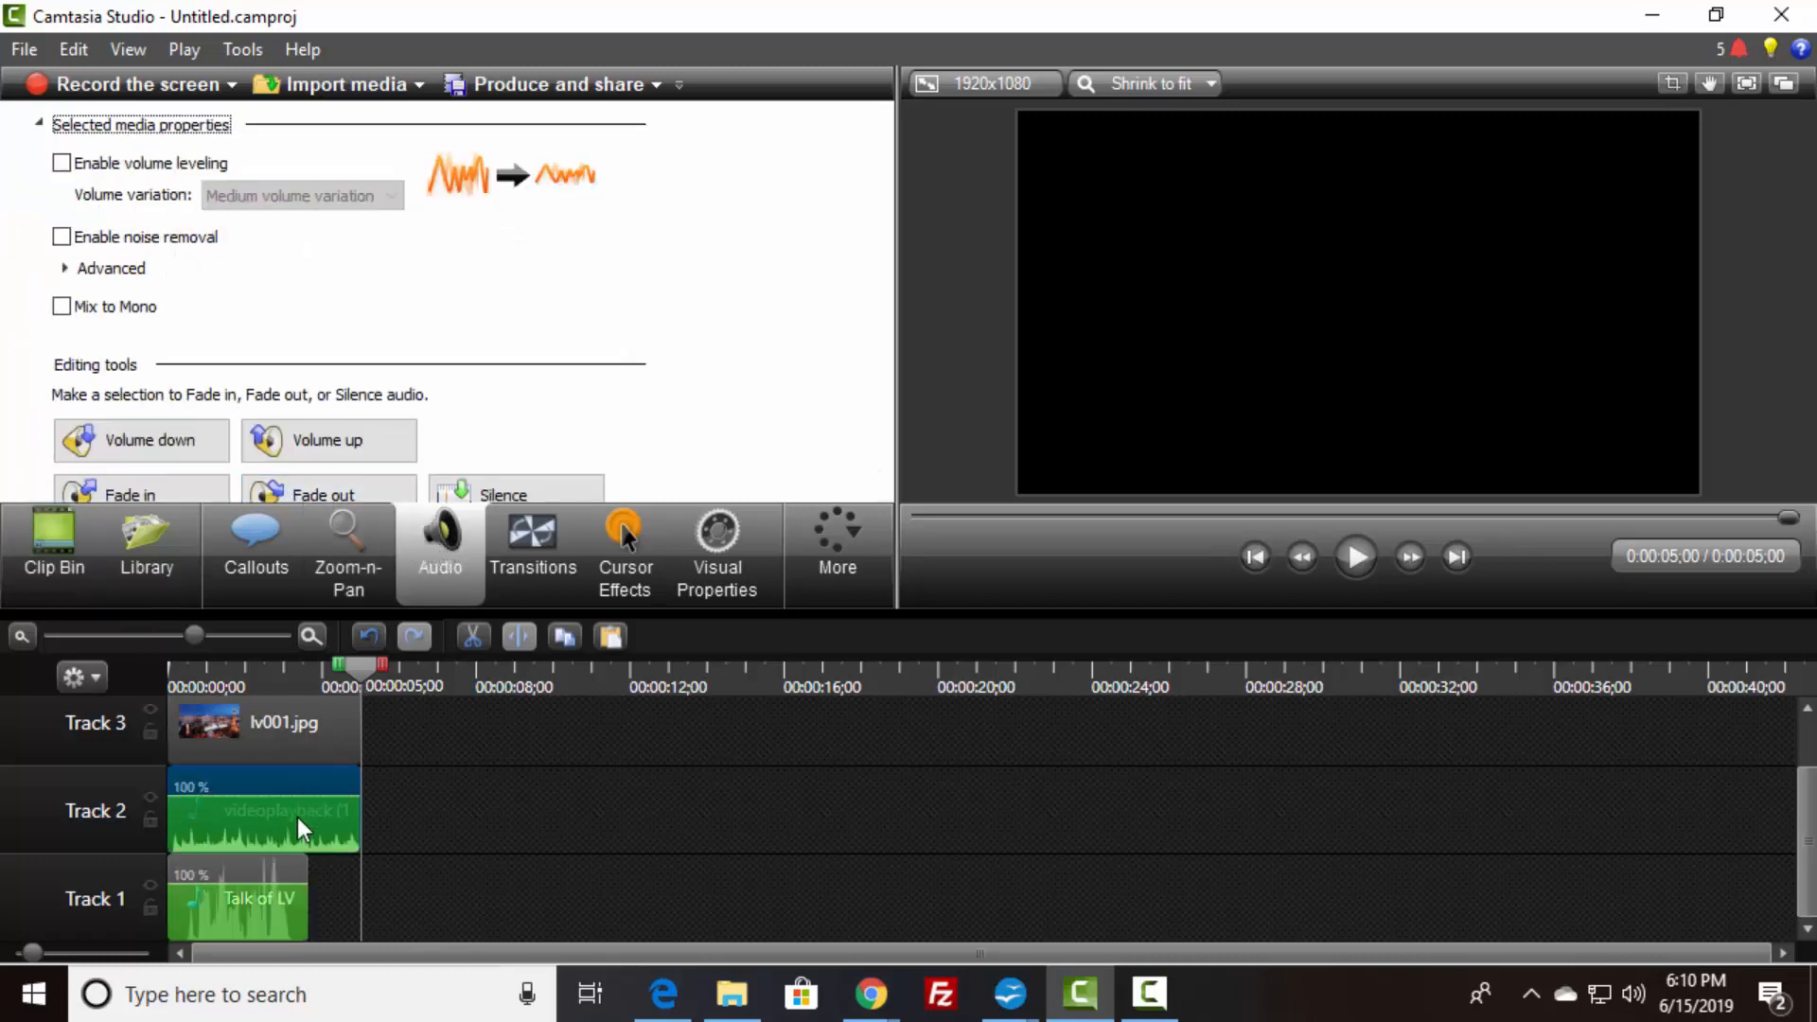
left_click(314, 491)
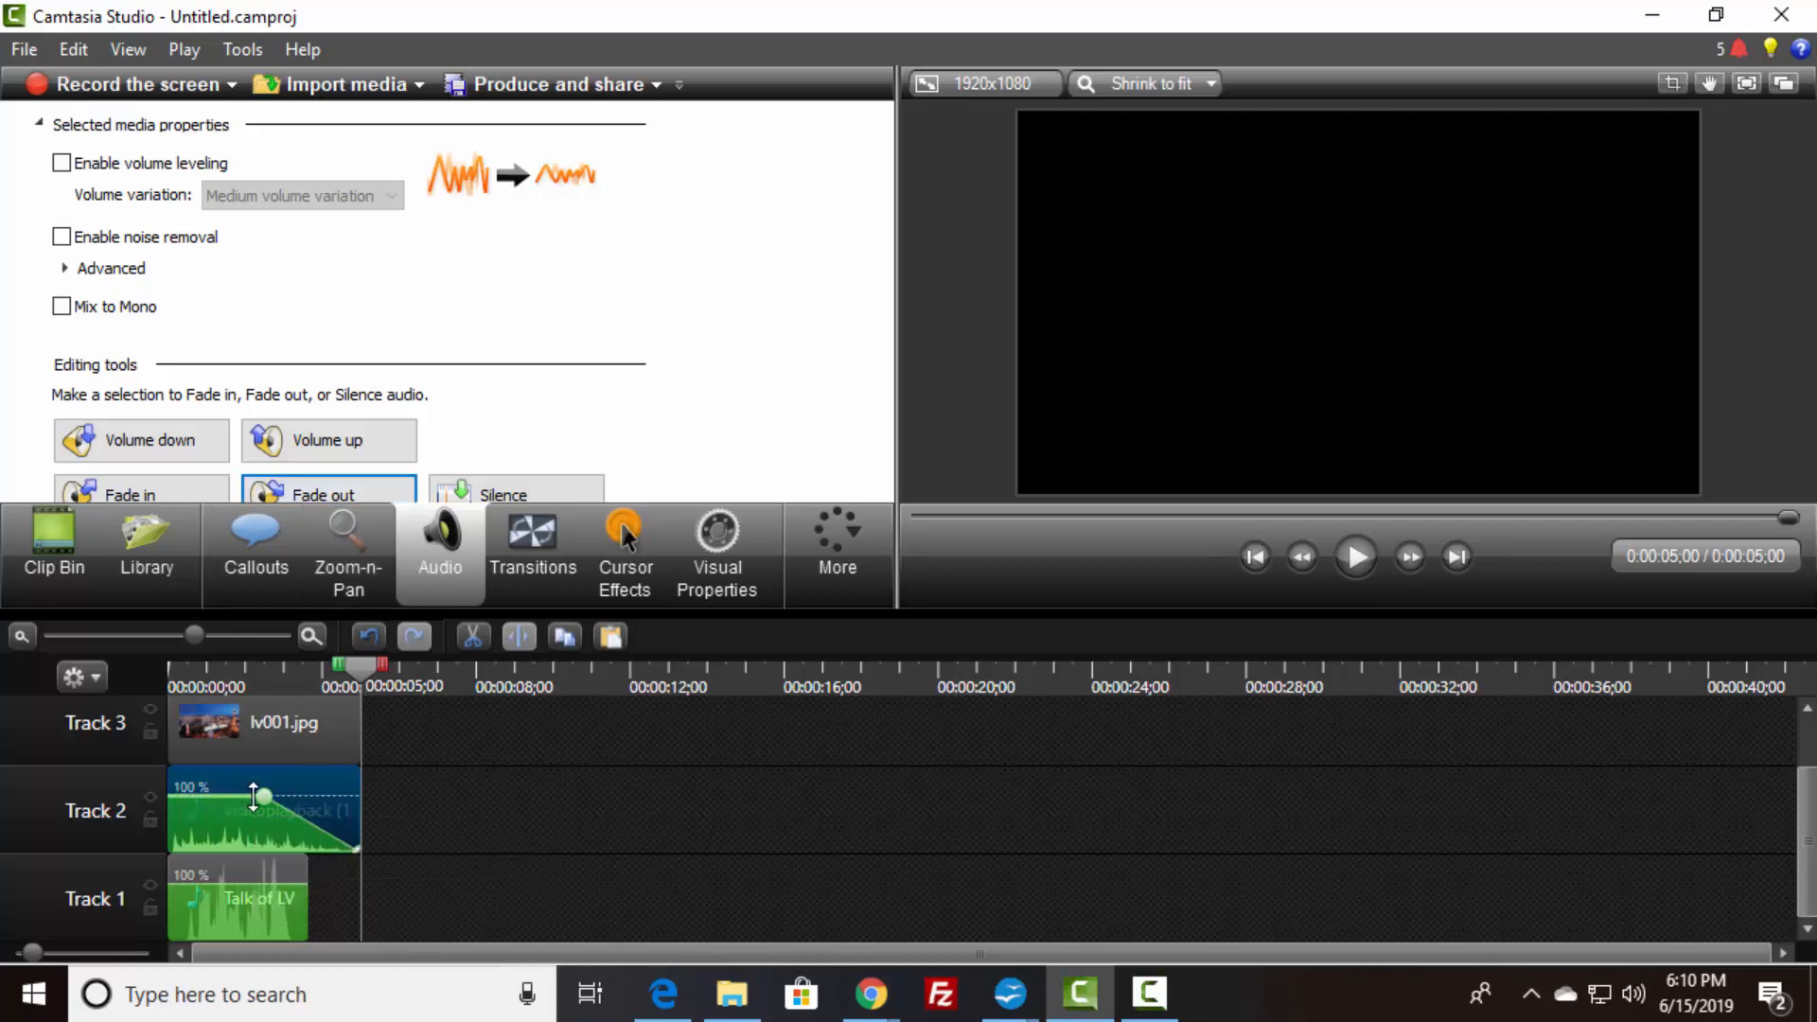
left_click_drag(261, 798, 251, 841)
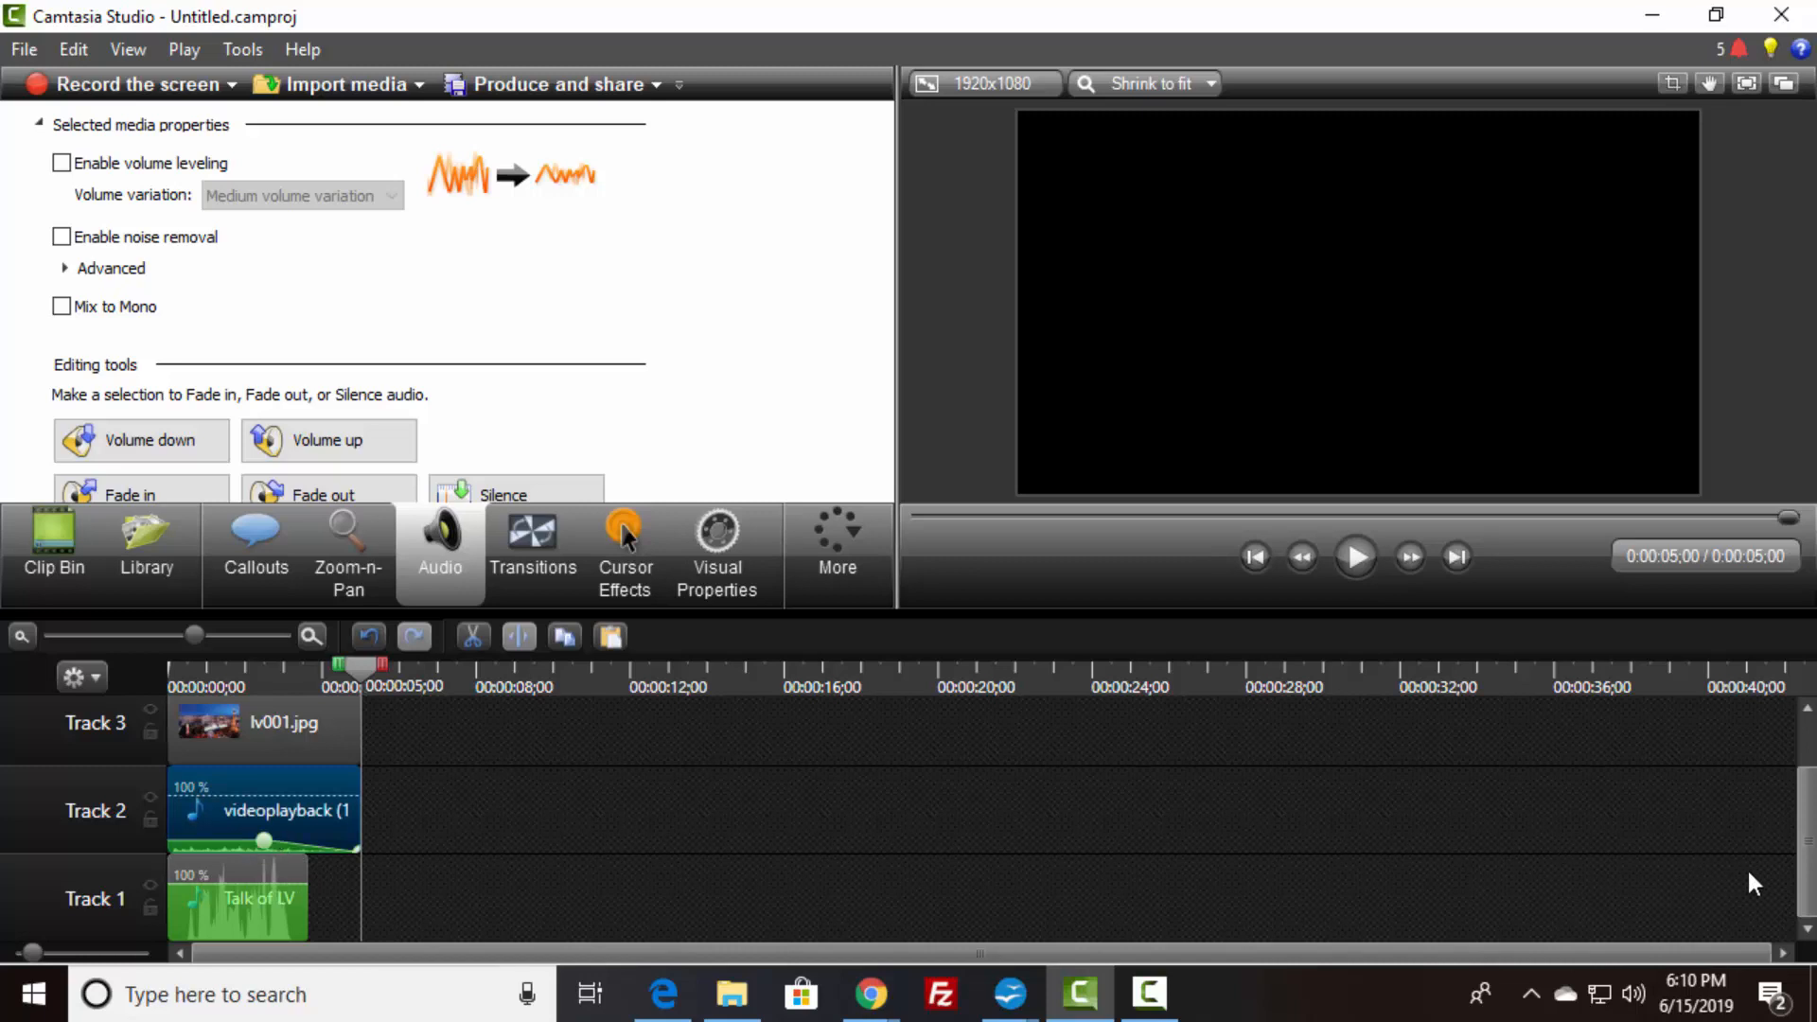
- Start saving the project under a new name and browse to the 1 TLV folder inside 1 videos
left_click_drag(1807, 884, 1805, 837)
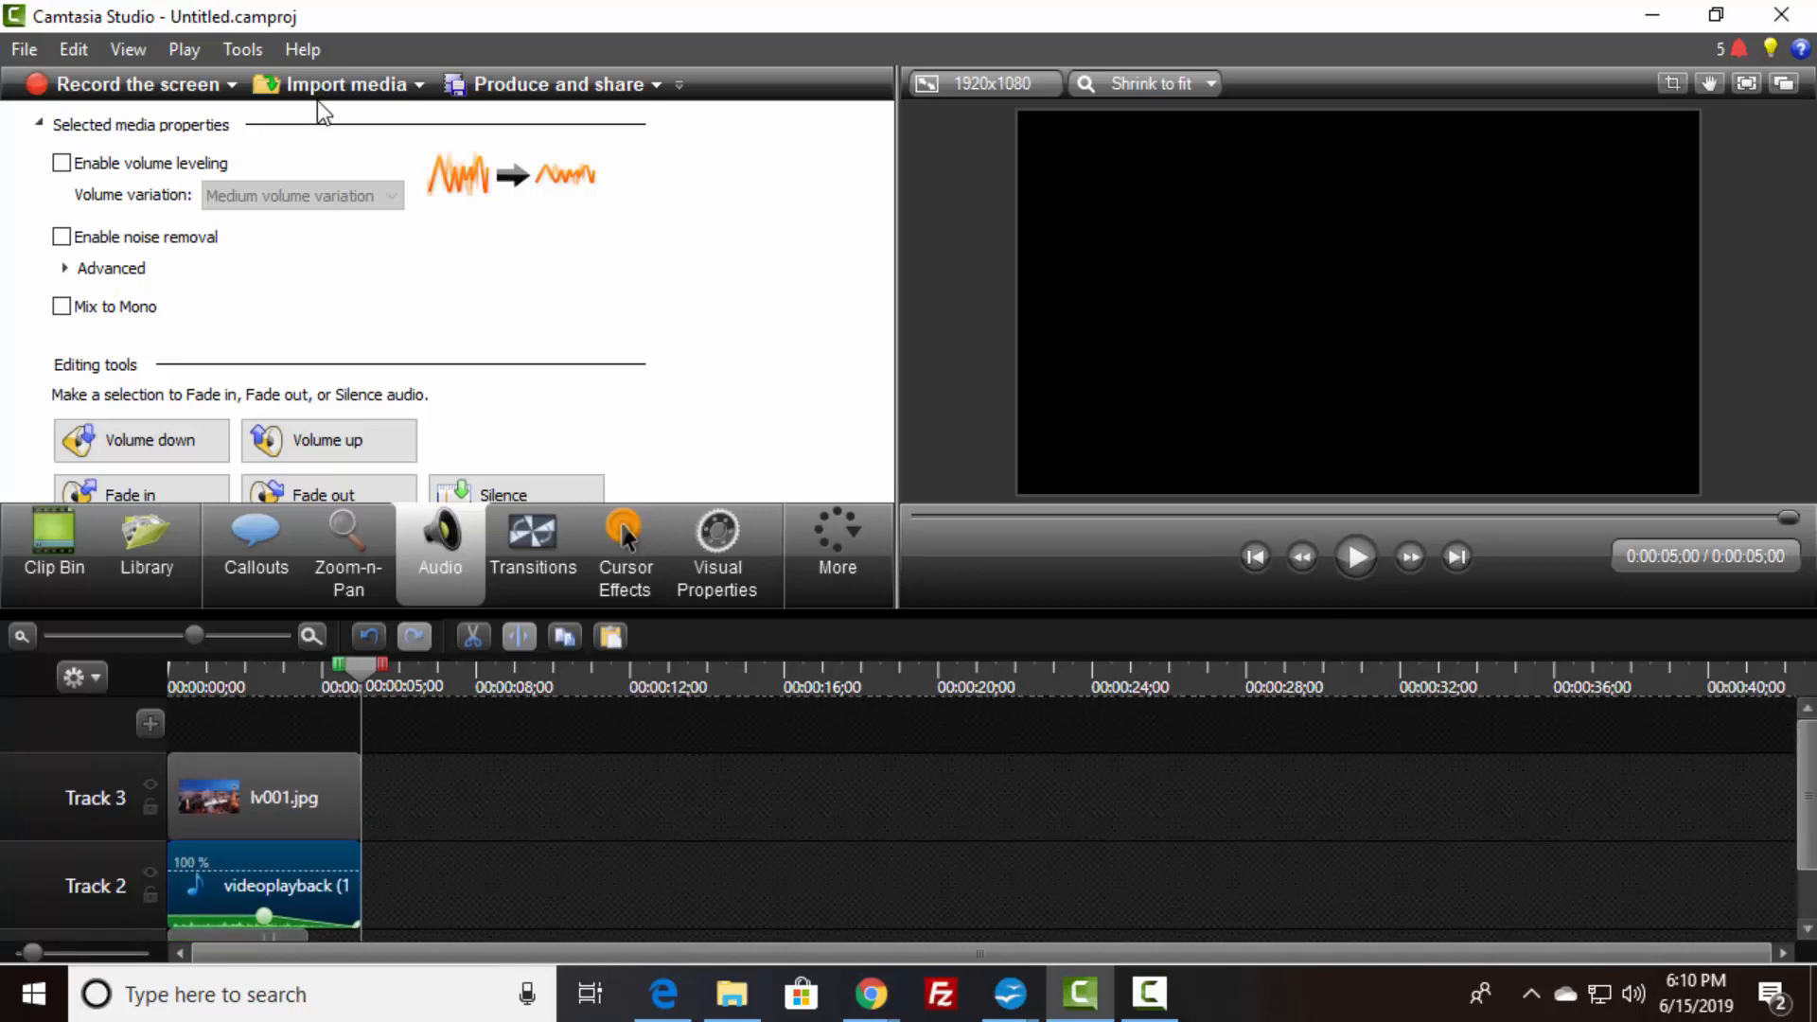
left_click(24, 52)
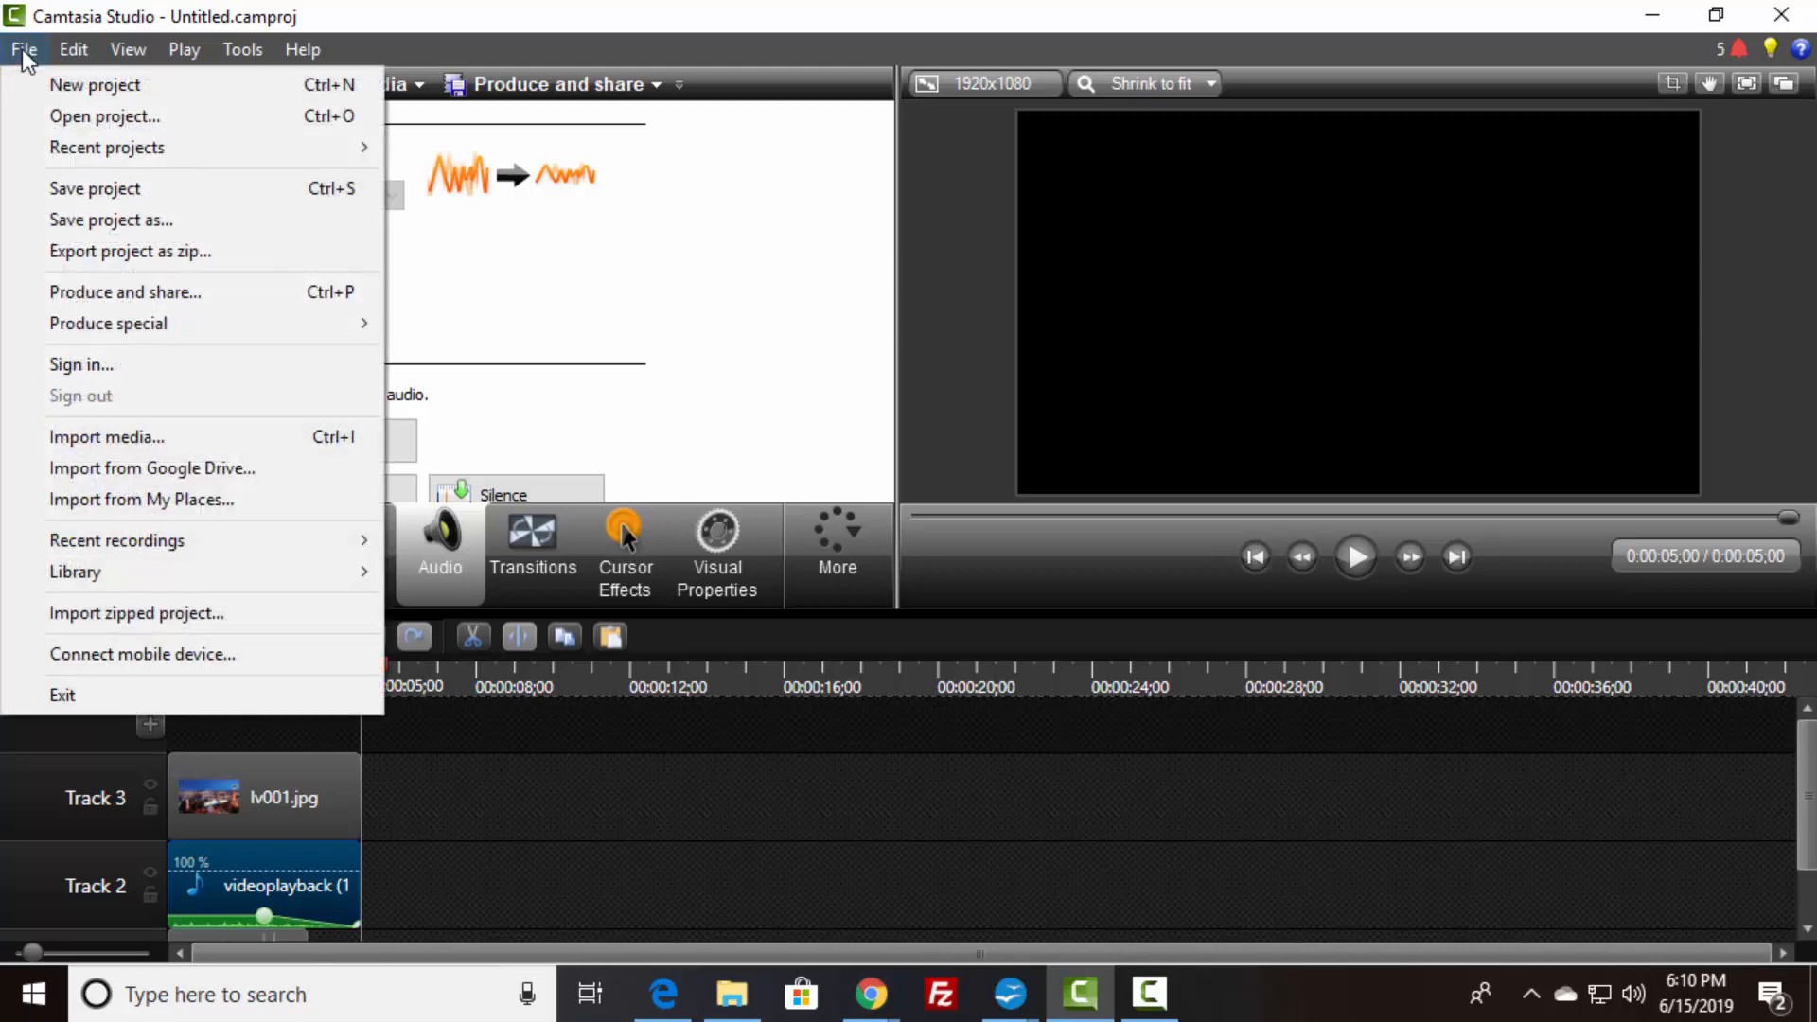
left_click(88, 221)
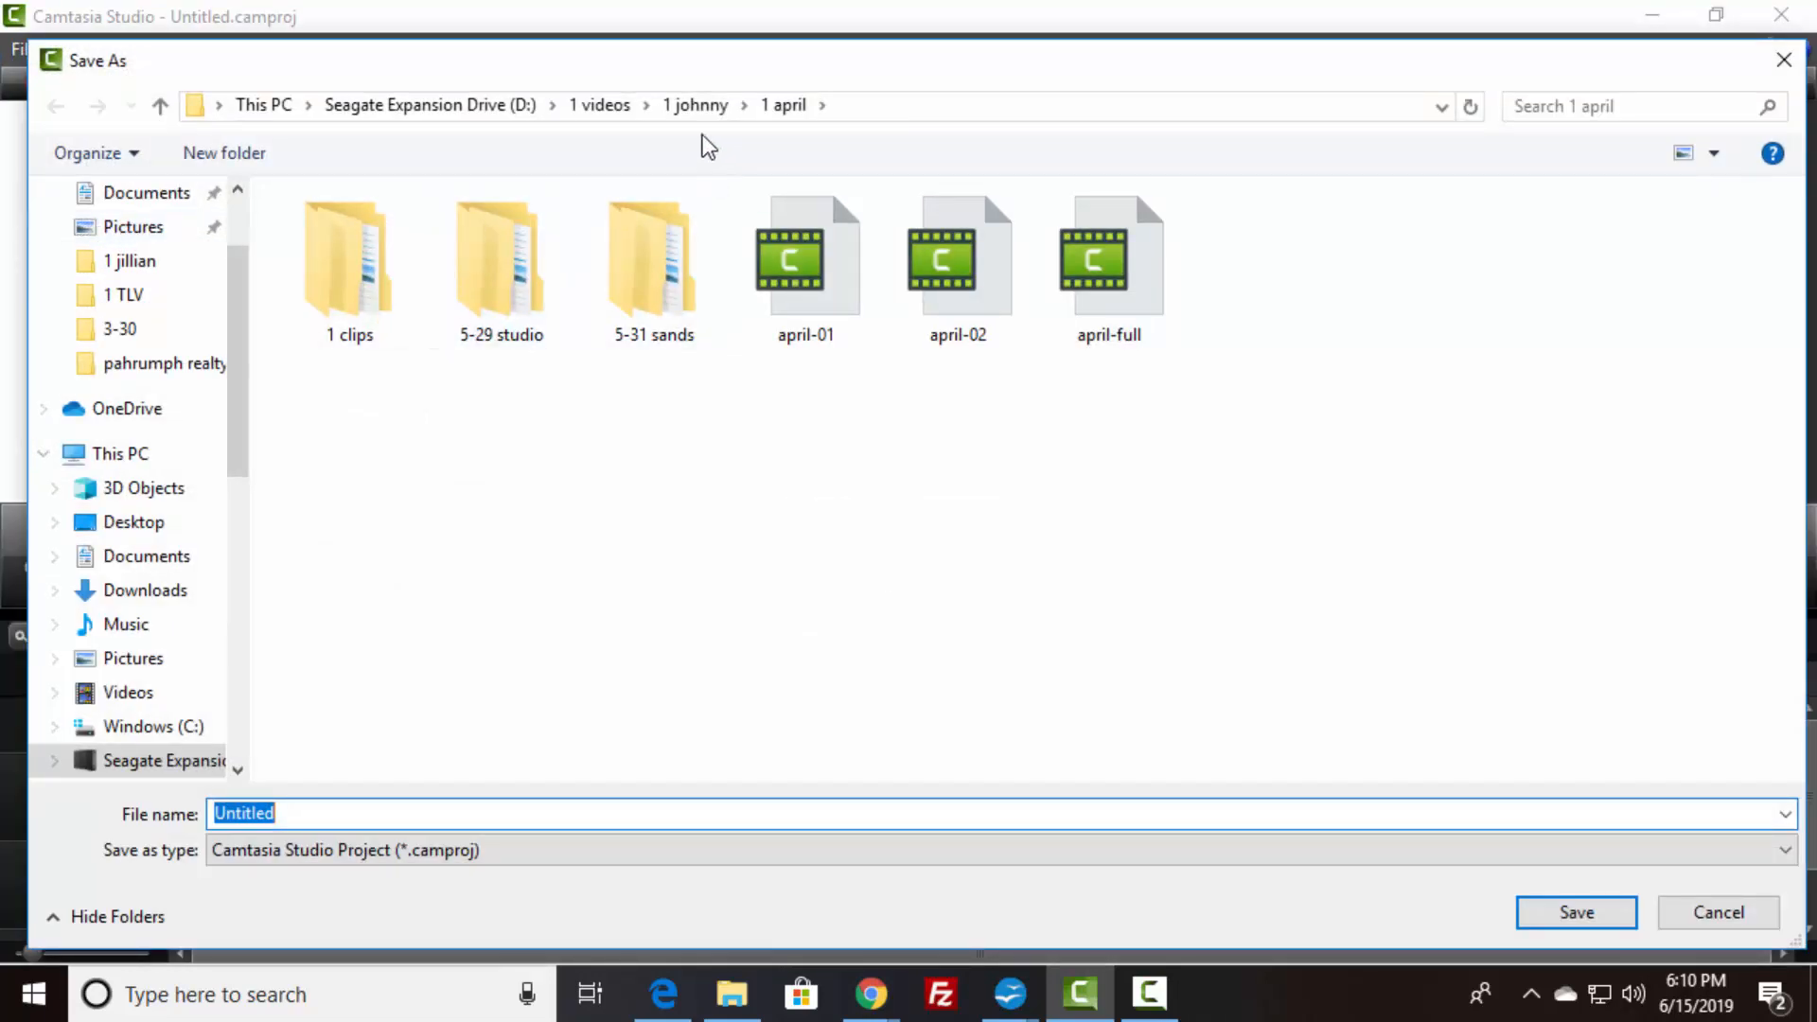
left_click(605, 107)
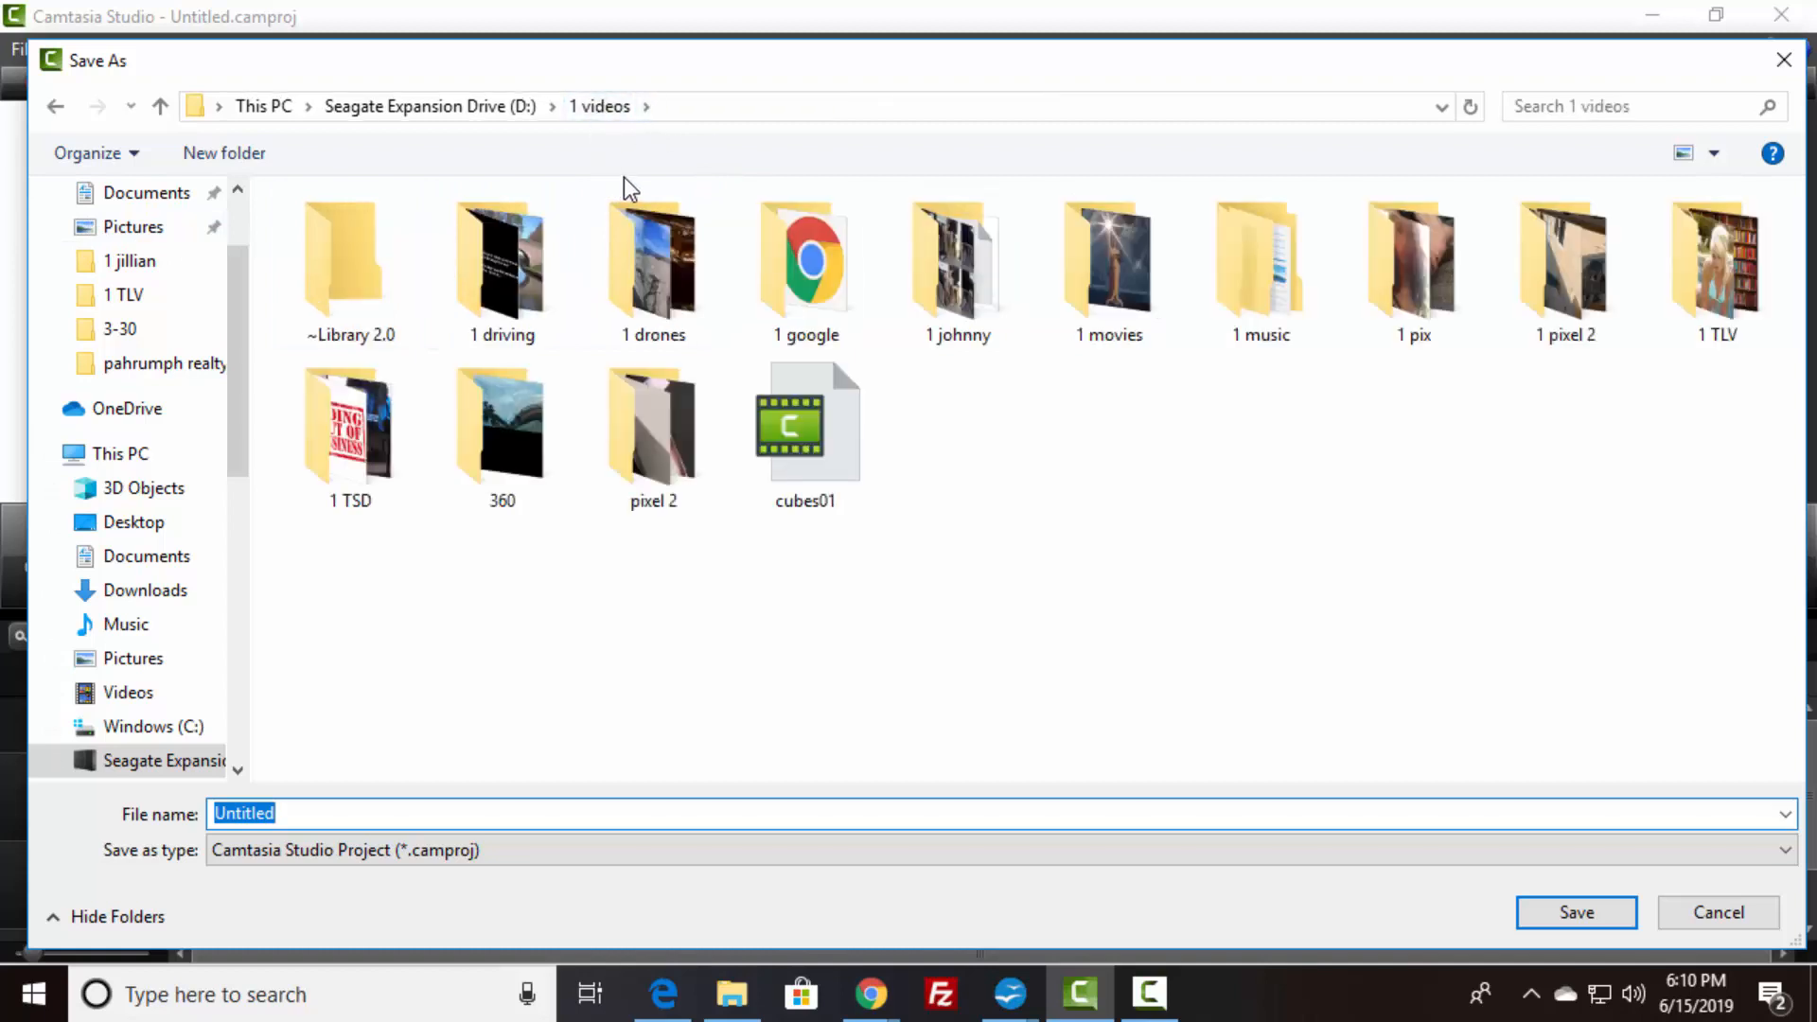
double_click(1718, 284)
scroll(1079, 518, "down", 5)
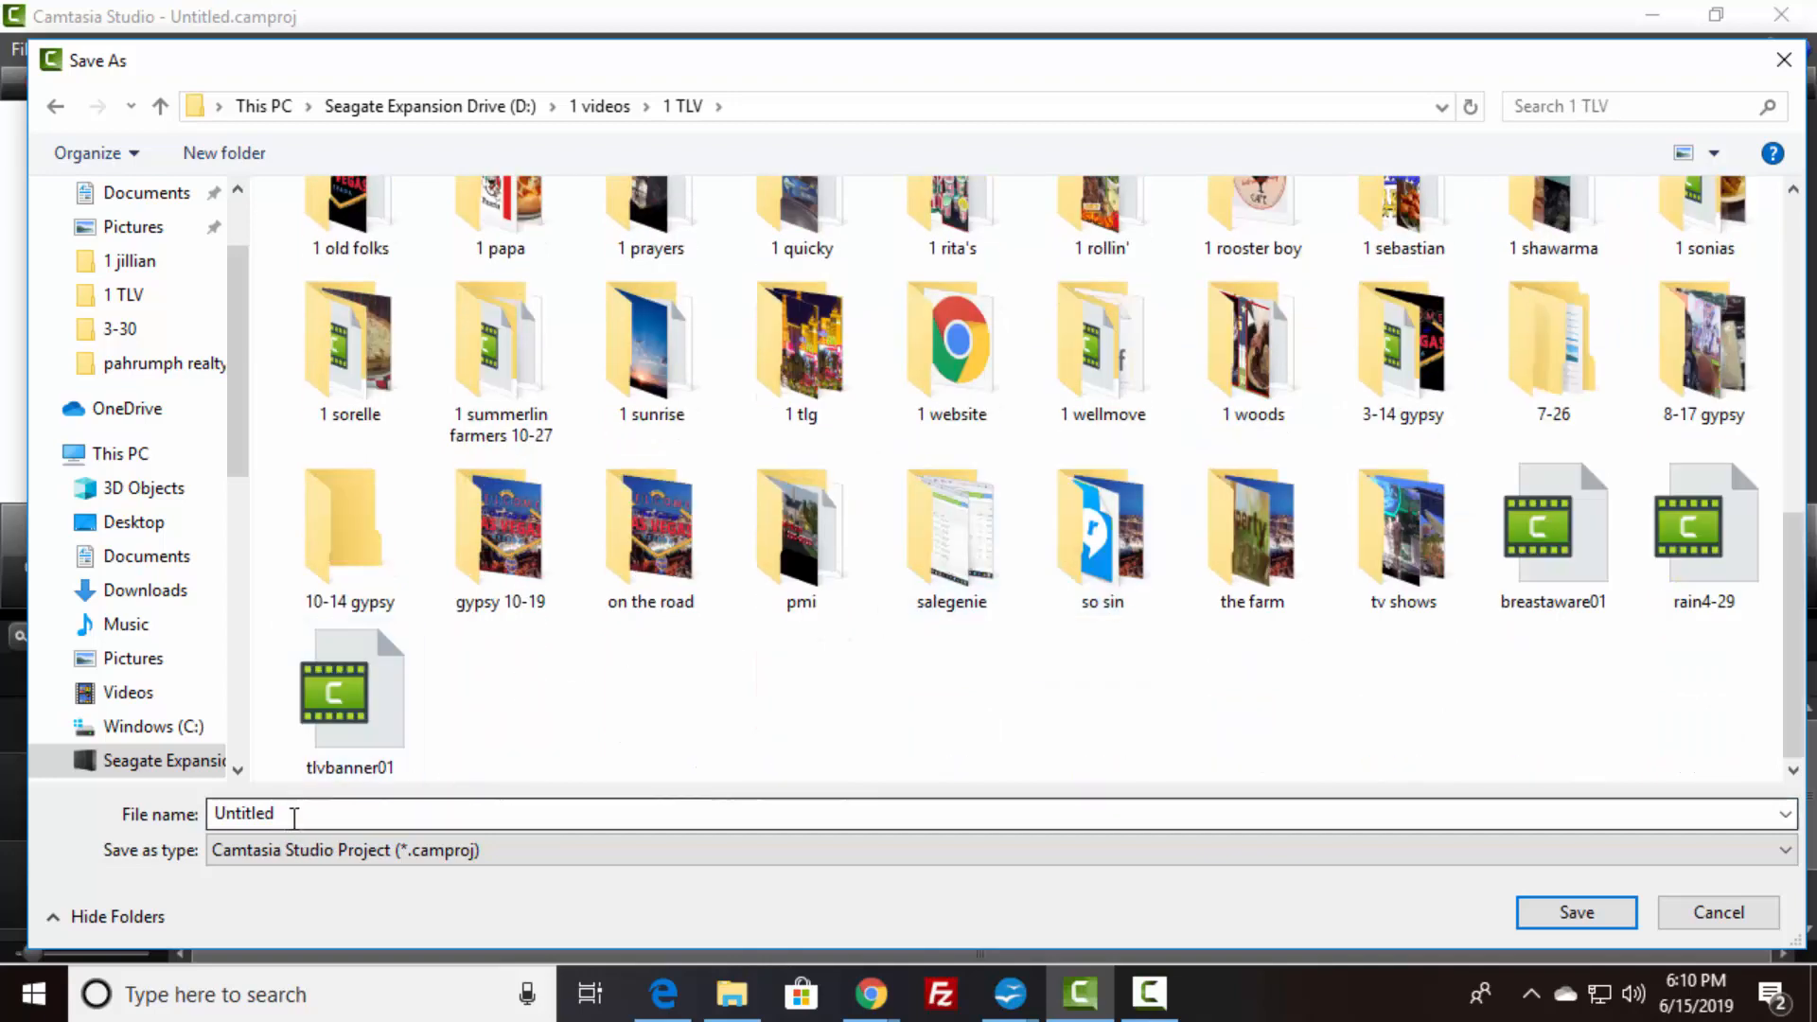
- Name the Camtasia project file test01 and save it
left_click(294, 818)
type("t")
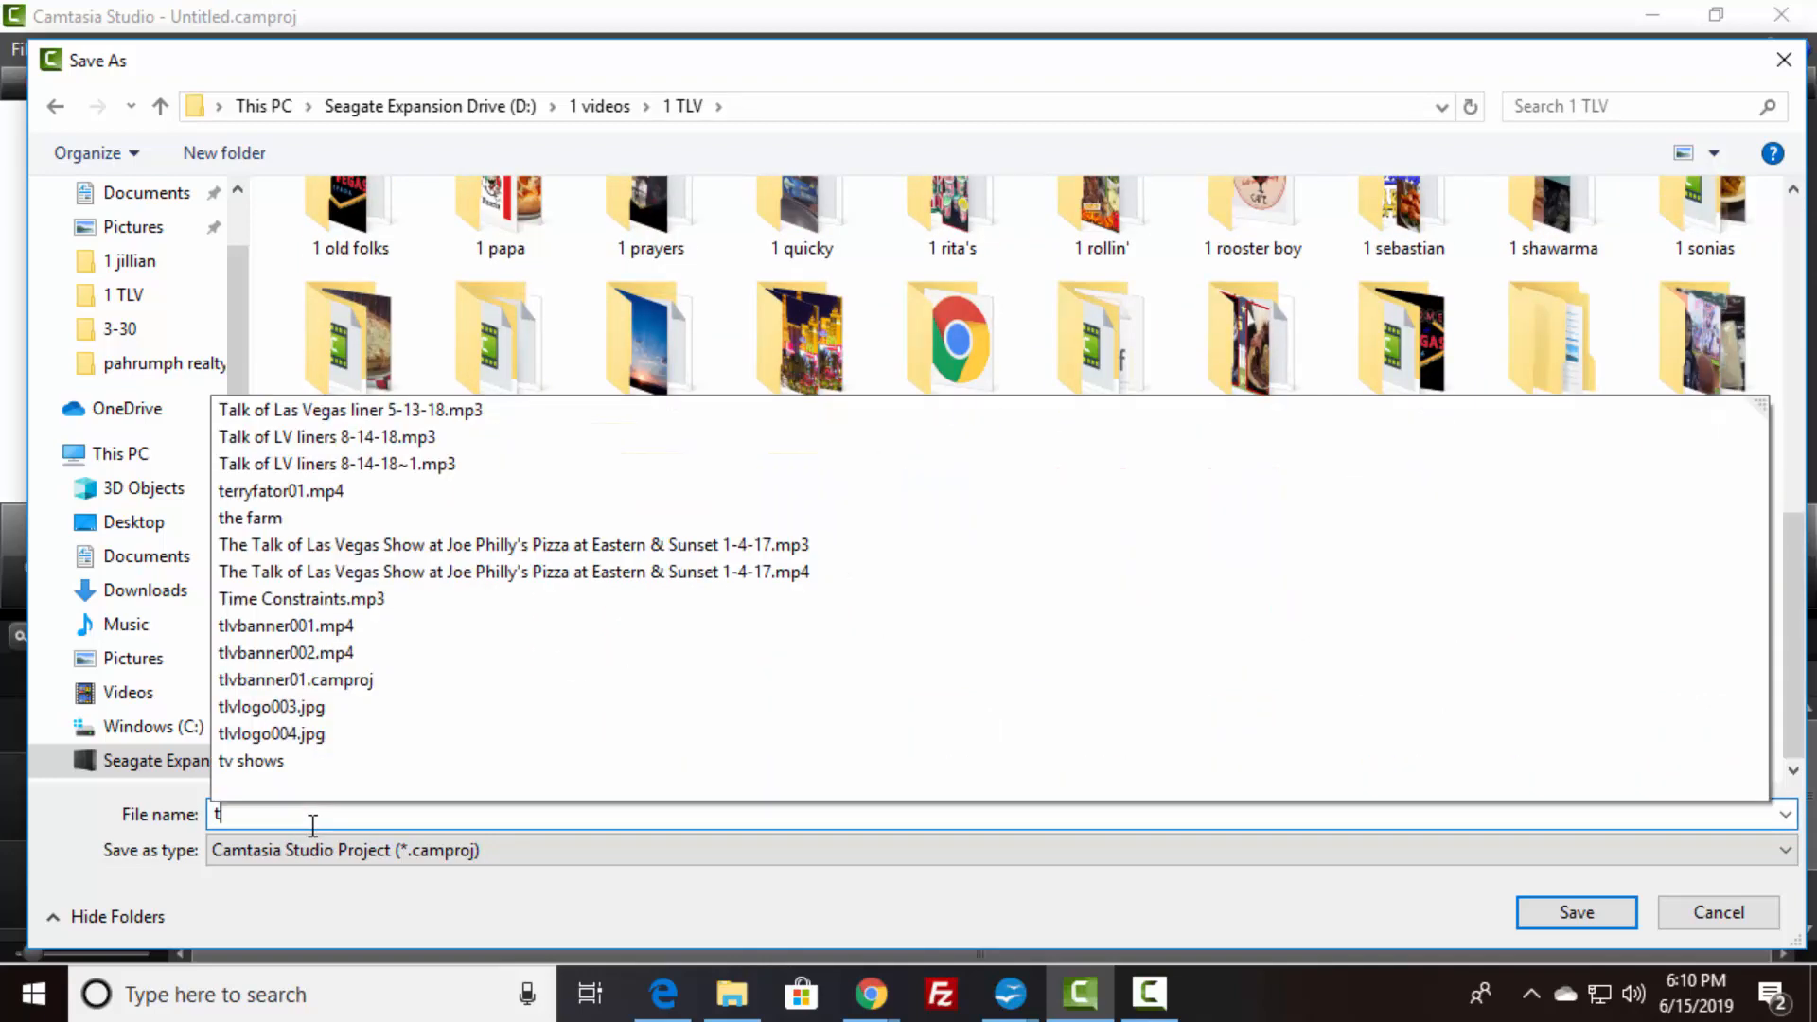
type("est001")
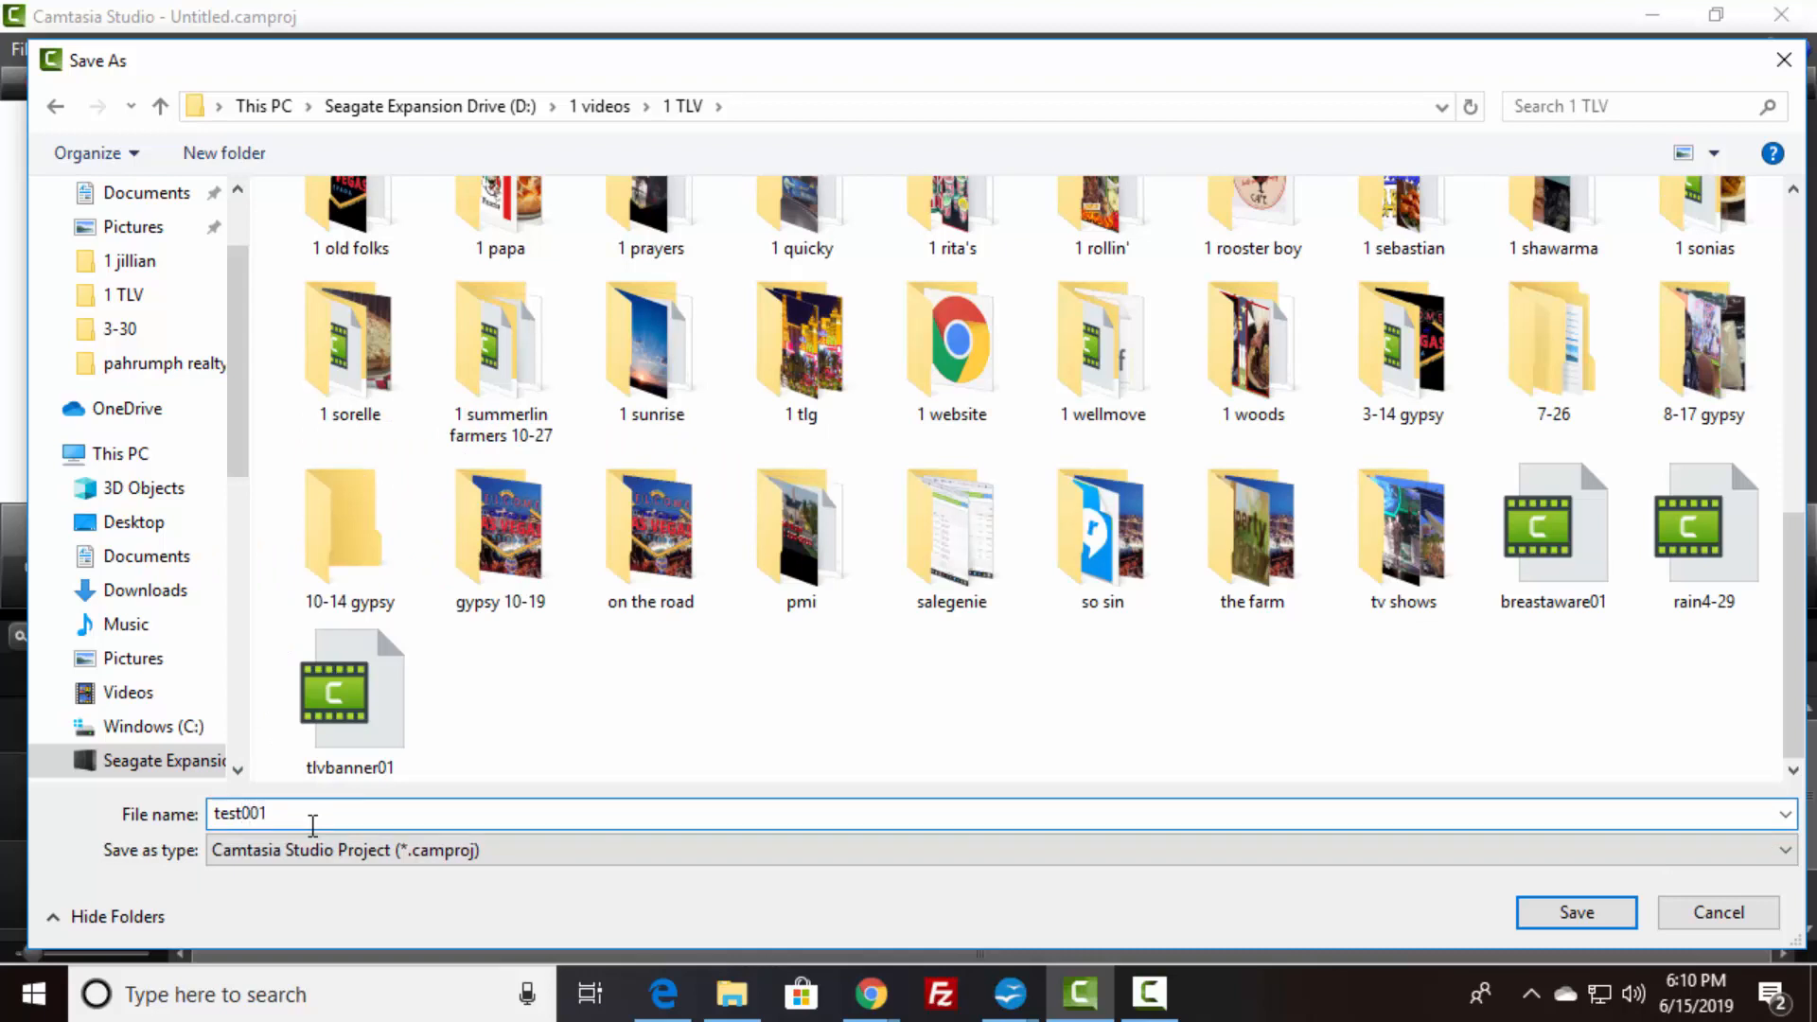
key("BackSpace")
key("BackSpace")
type("1")
left_click(1586, 916)
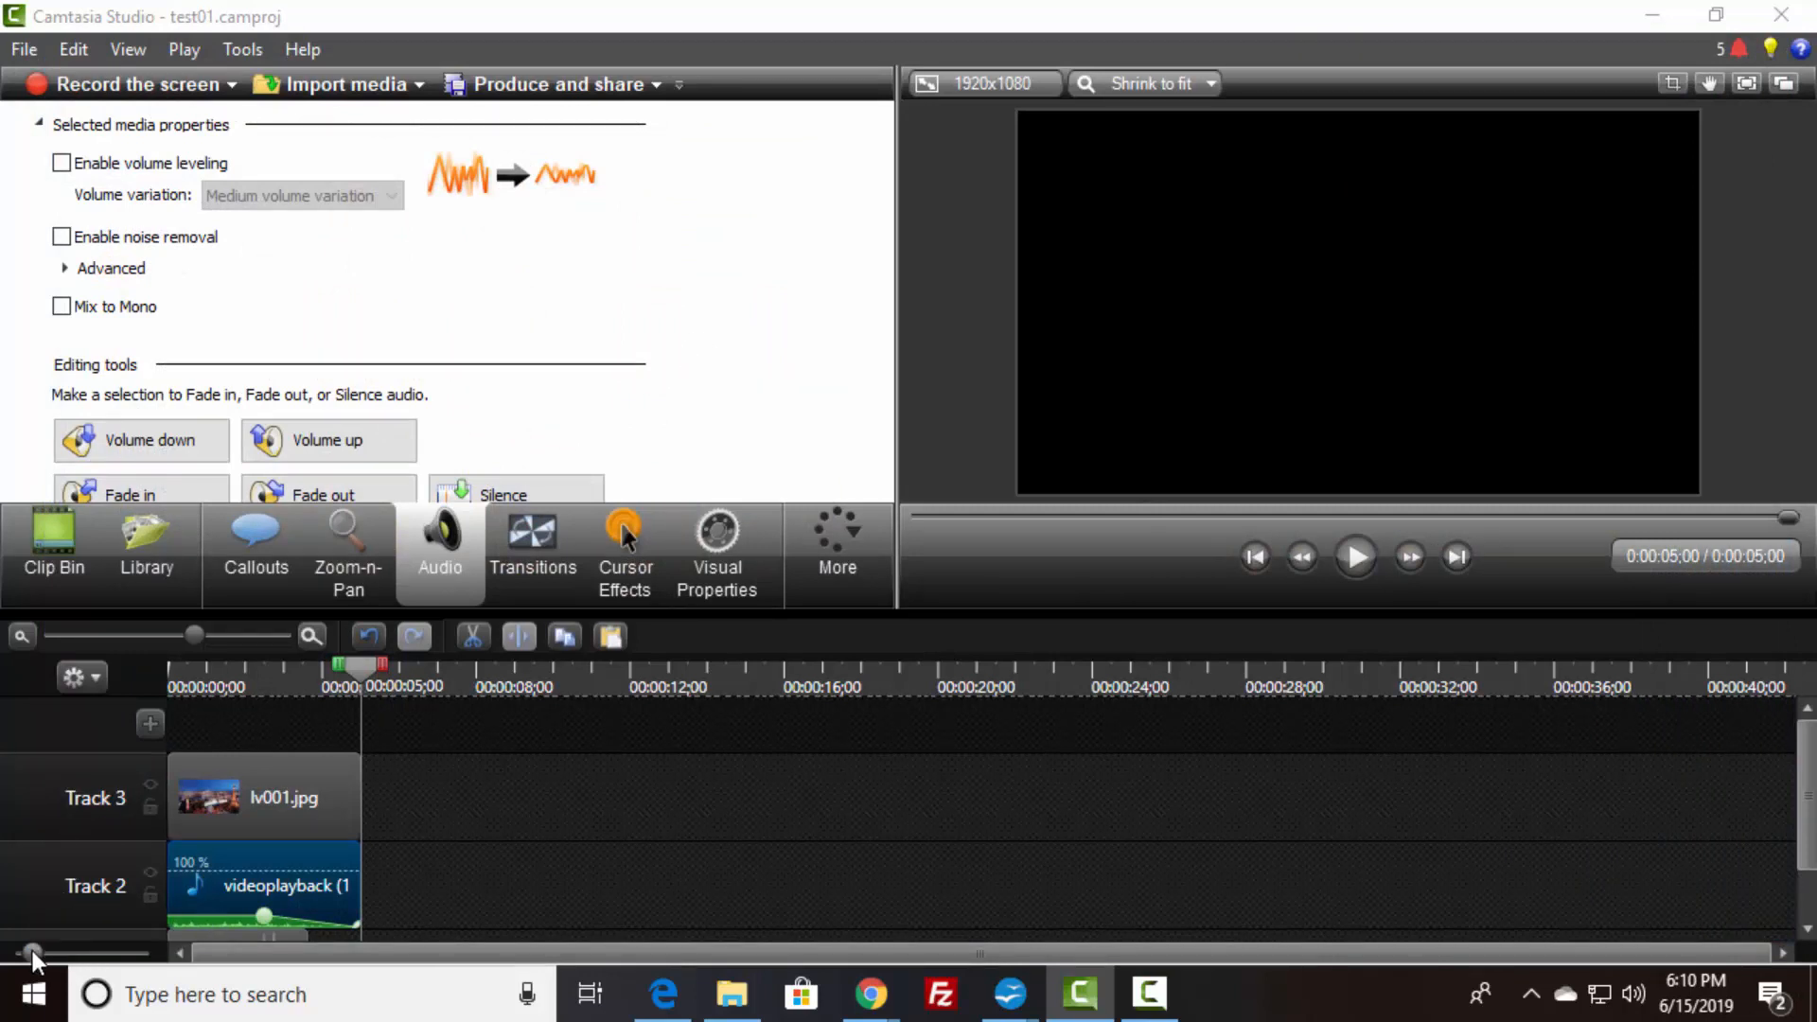
- Reduce the track height, place tlvlogo003.jpg at the start of a new Track 4, and preview the frame at 0:00:02;10
left_click_drag(32, 952, 19, 952)
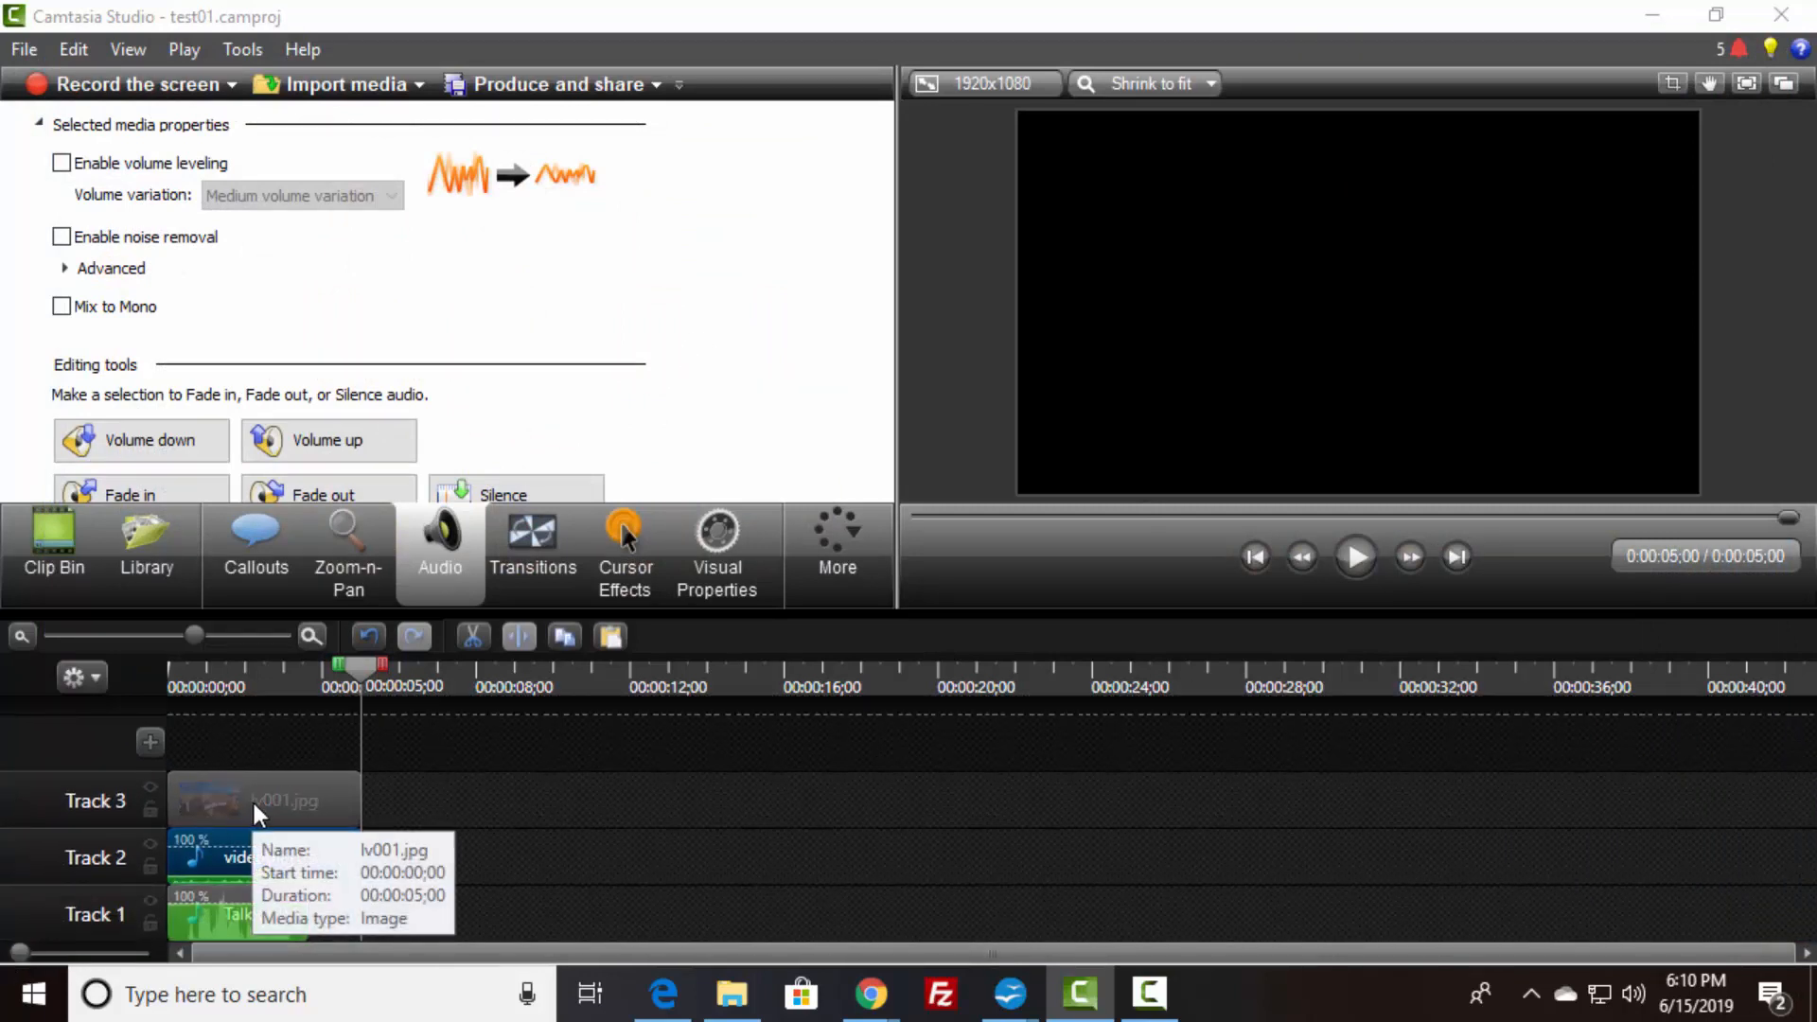
left_click(50, 555)
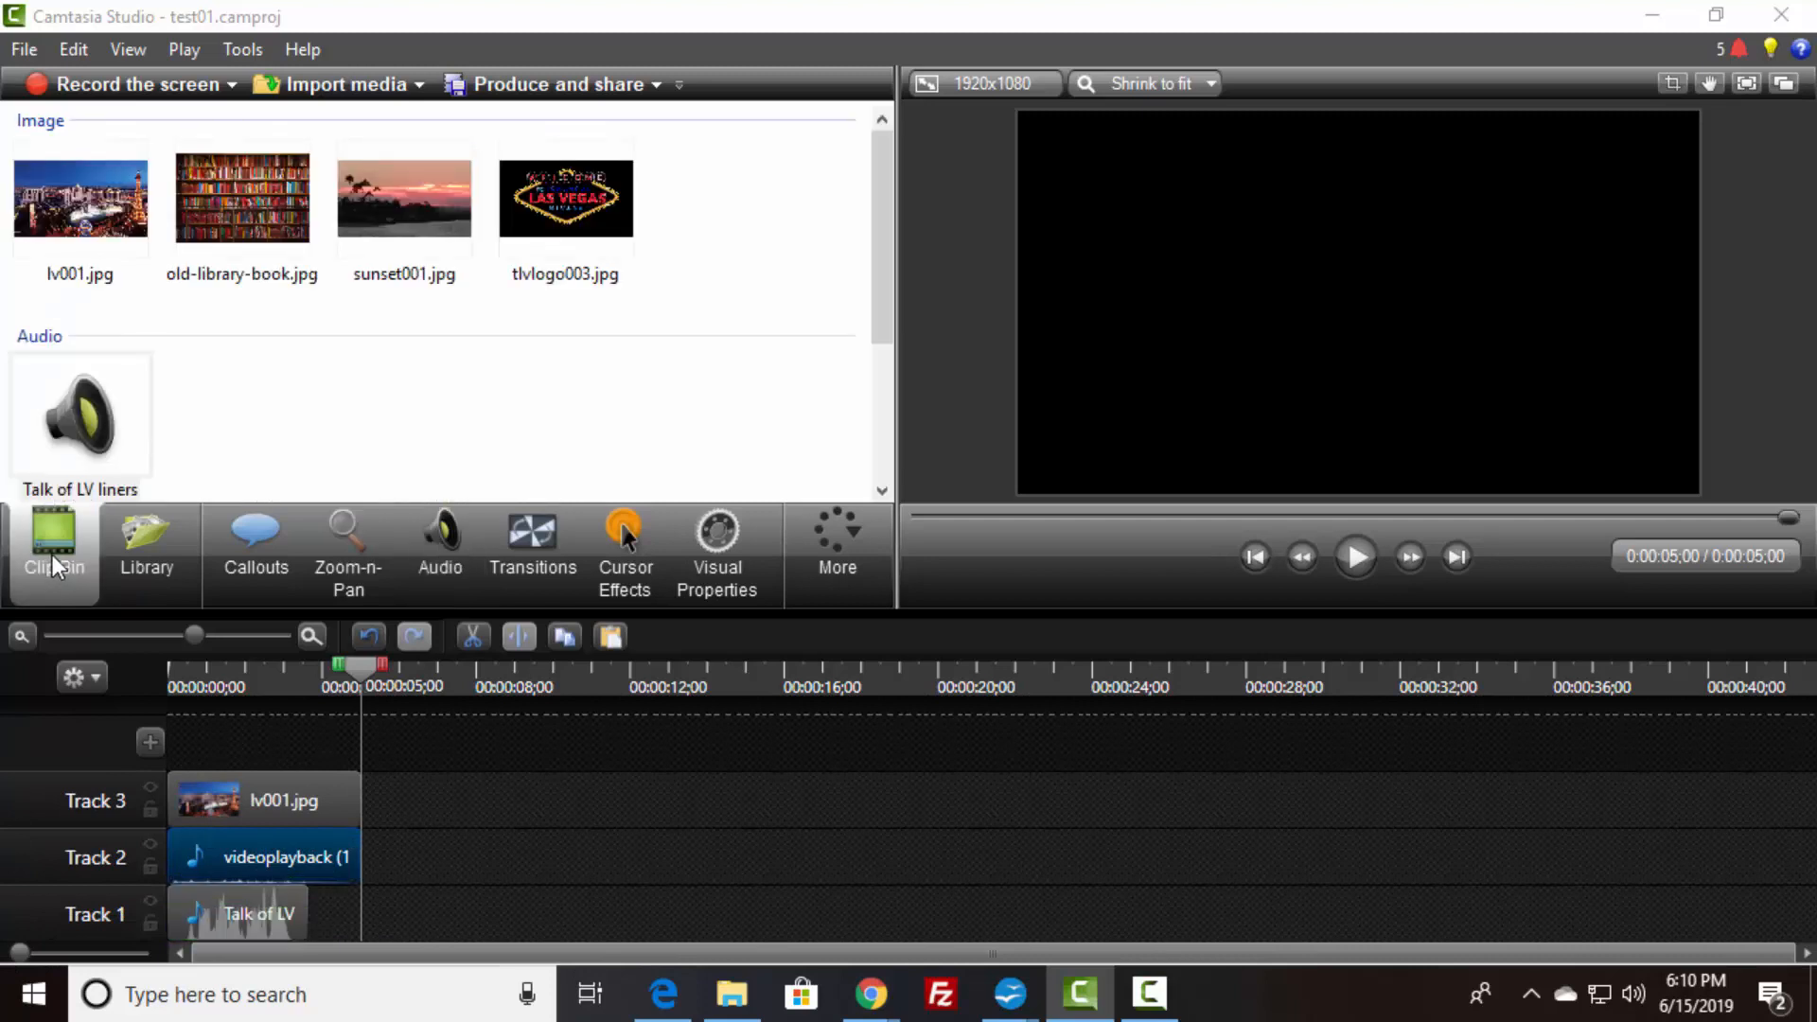
left_click_drag(569, 205, 221, 742)
left_click(259, 675)
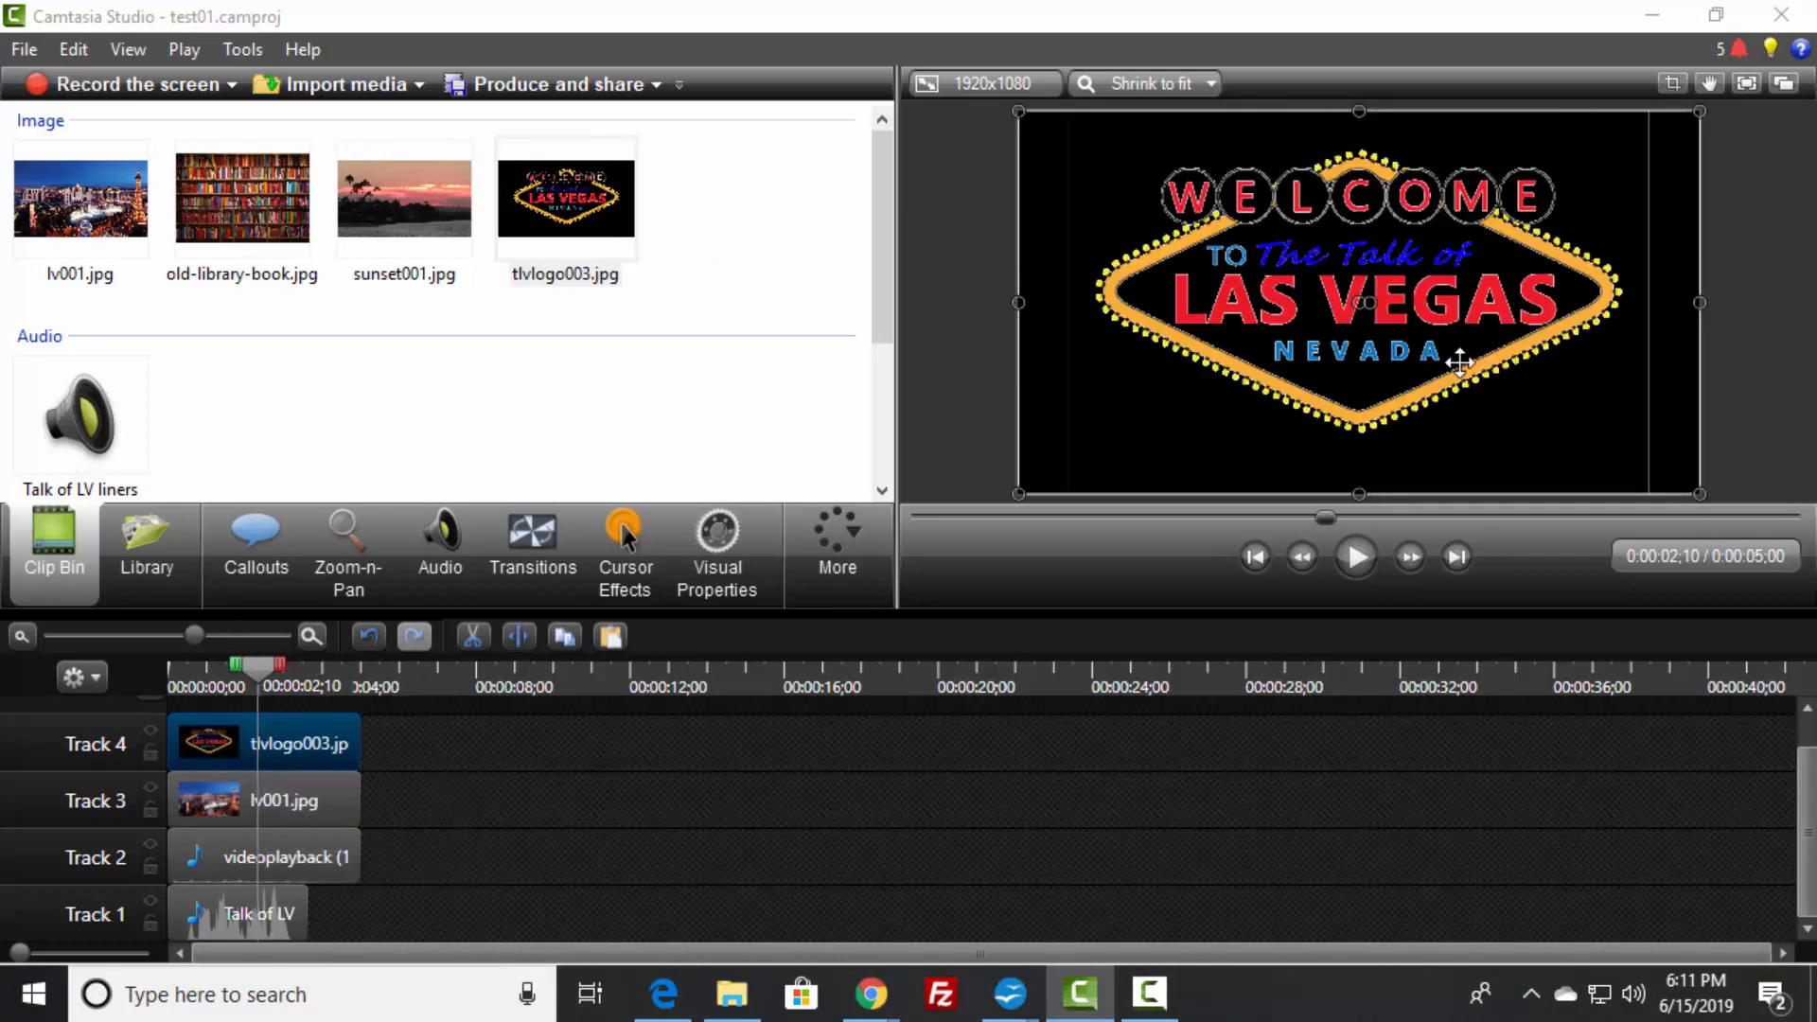
- Crop the black margins off the left and right sides of the tlvlogo003.jpg logo and nudge it slightly left to centre it
left_click(1673, 83)
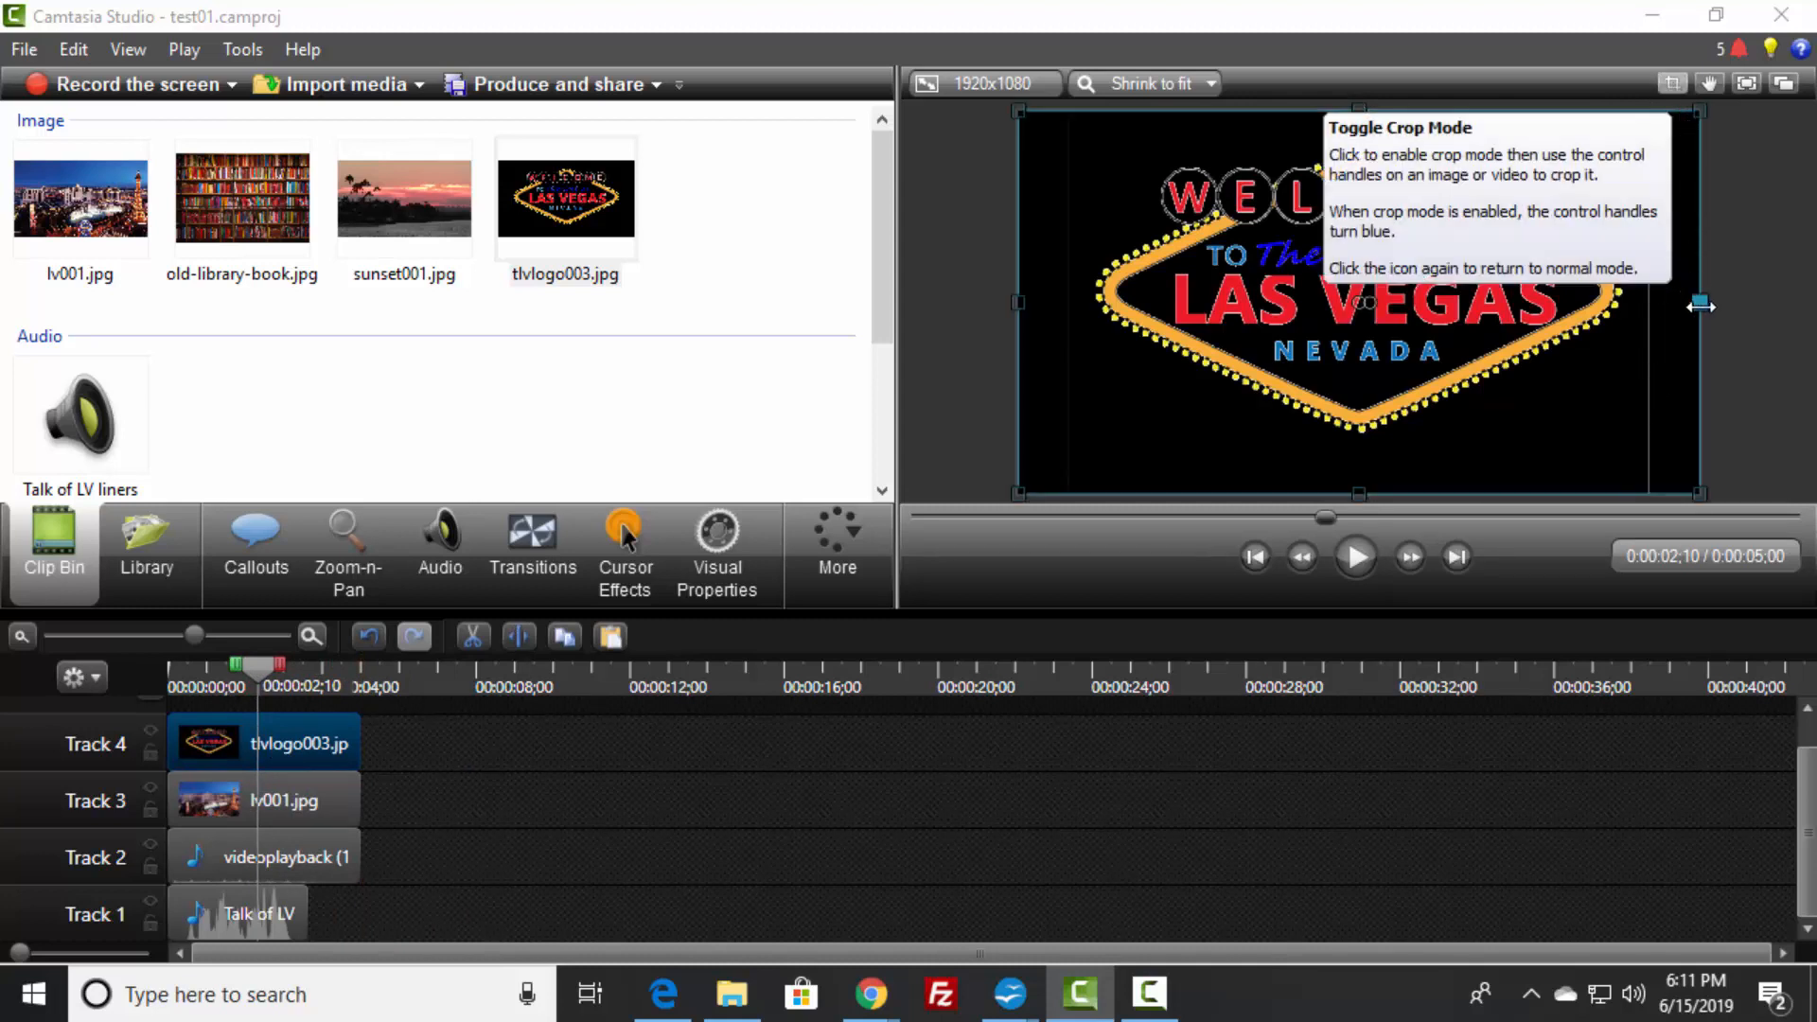
left_click_drag(1701, 305, 1639, 303)
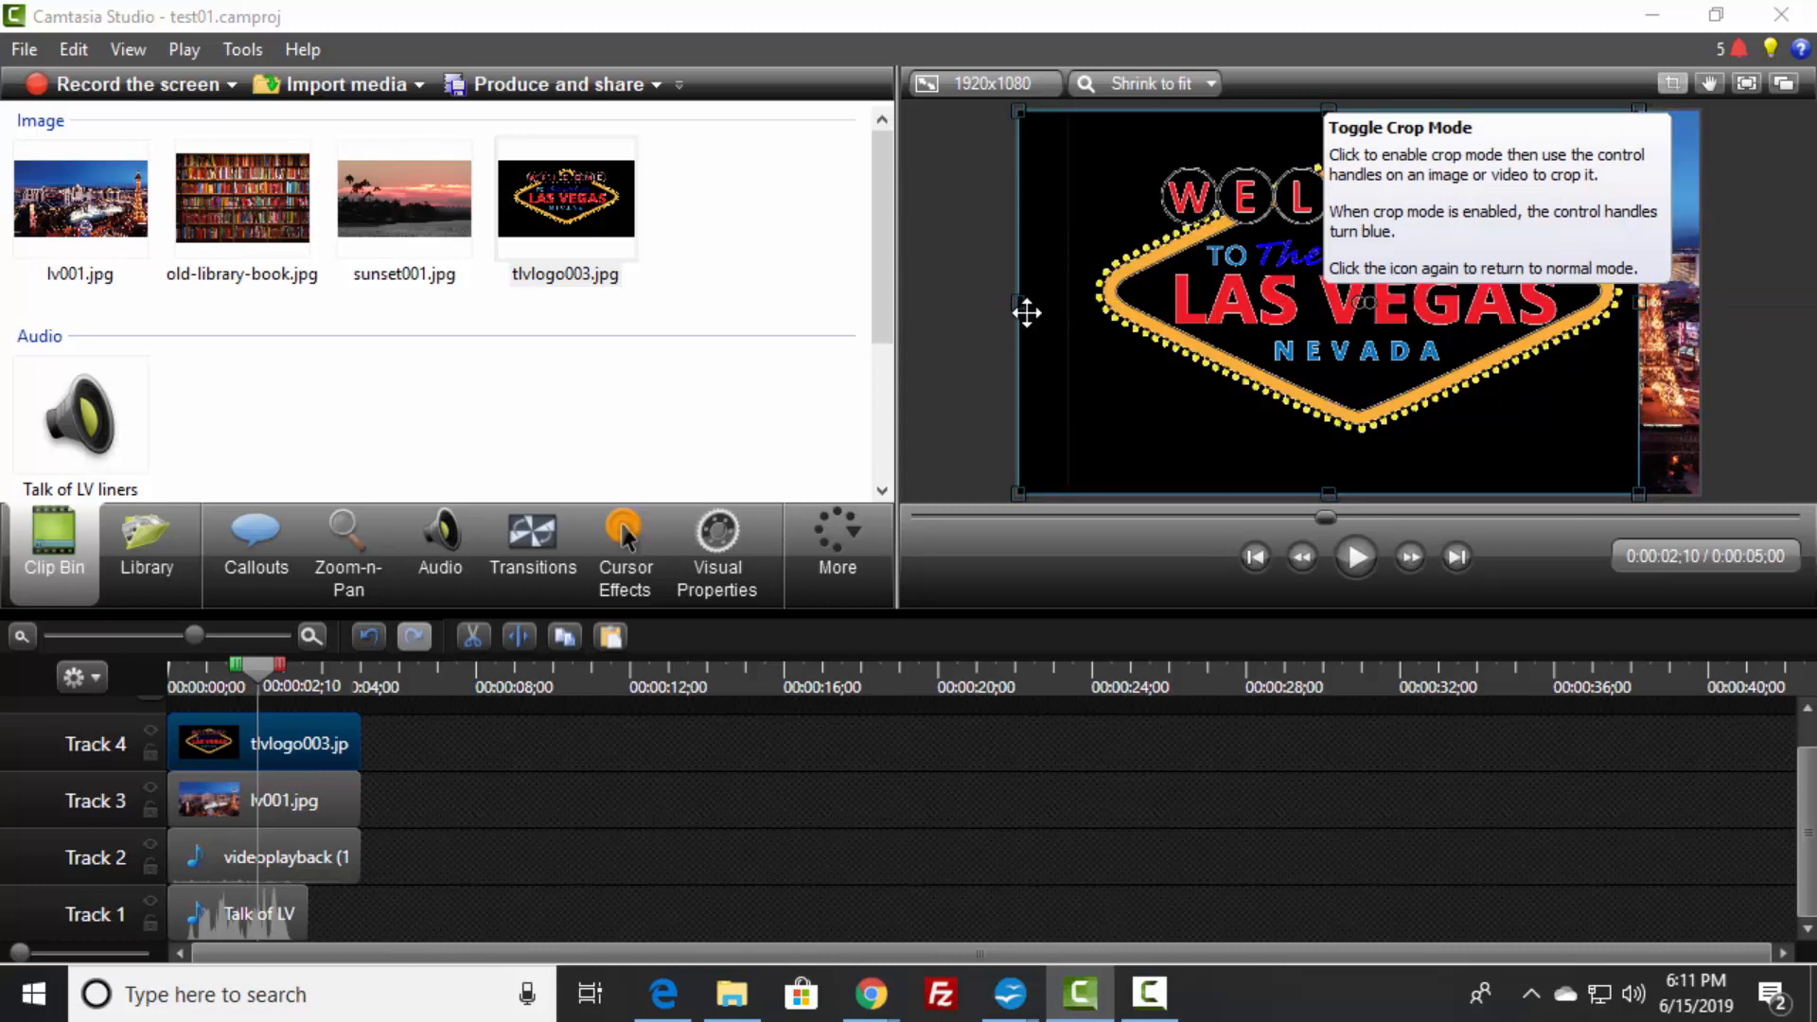
left_click_drag(1020, 303, 1085, 302)
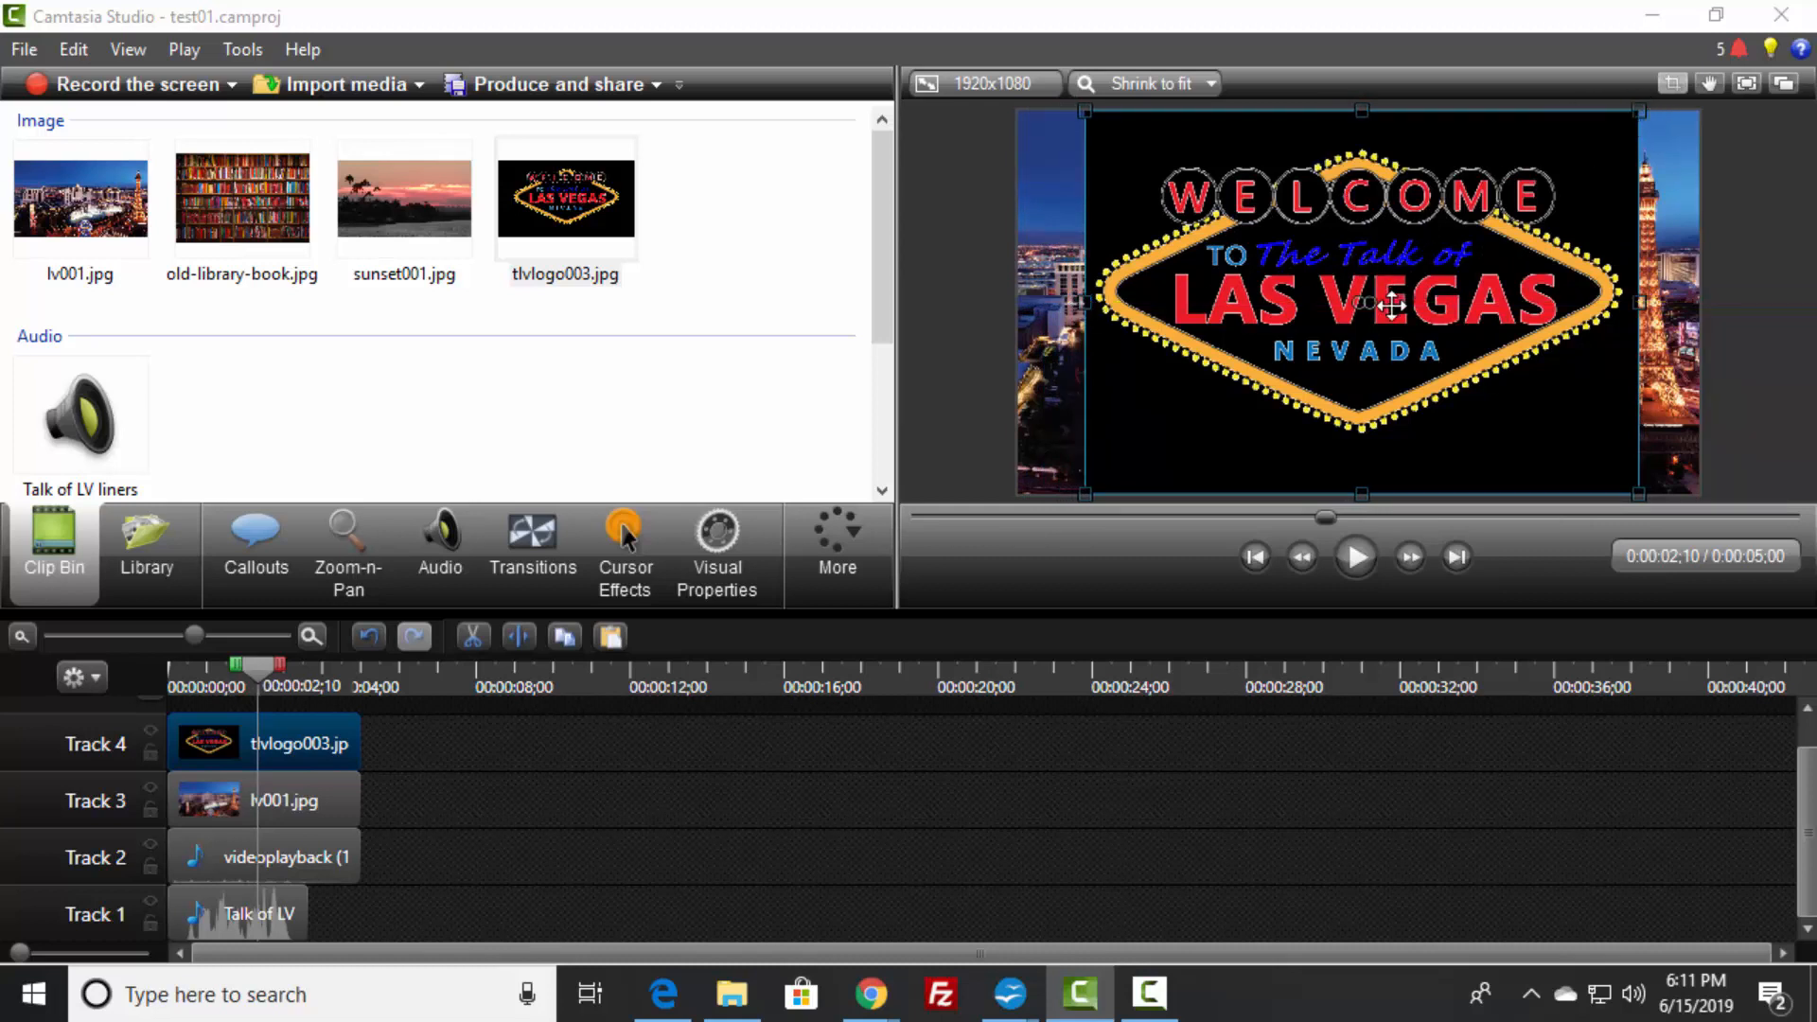
left_click_drag(1395, 303, 1392, 302)
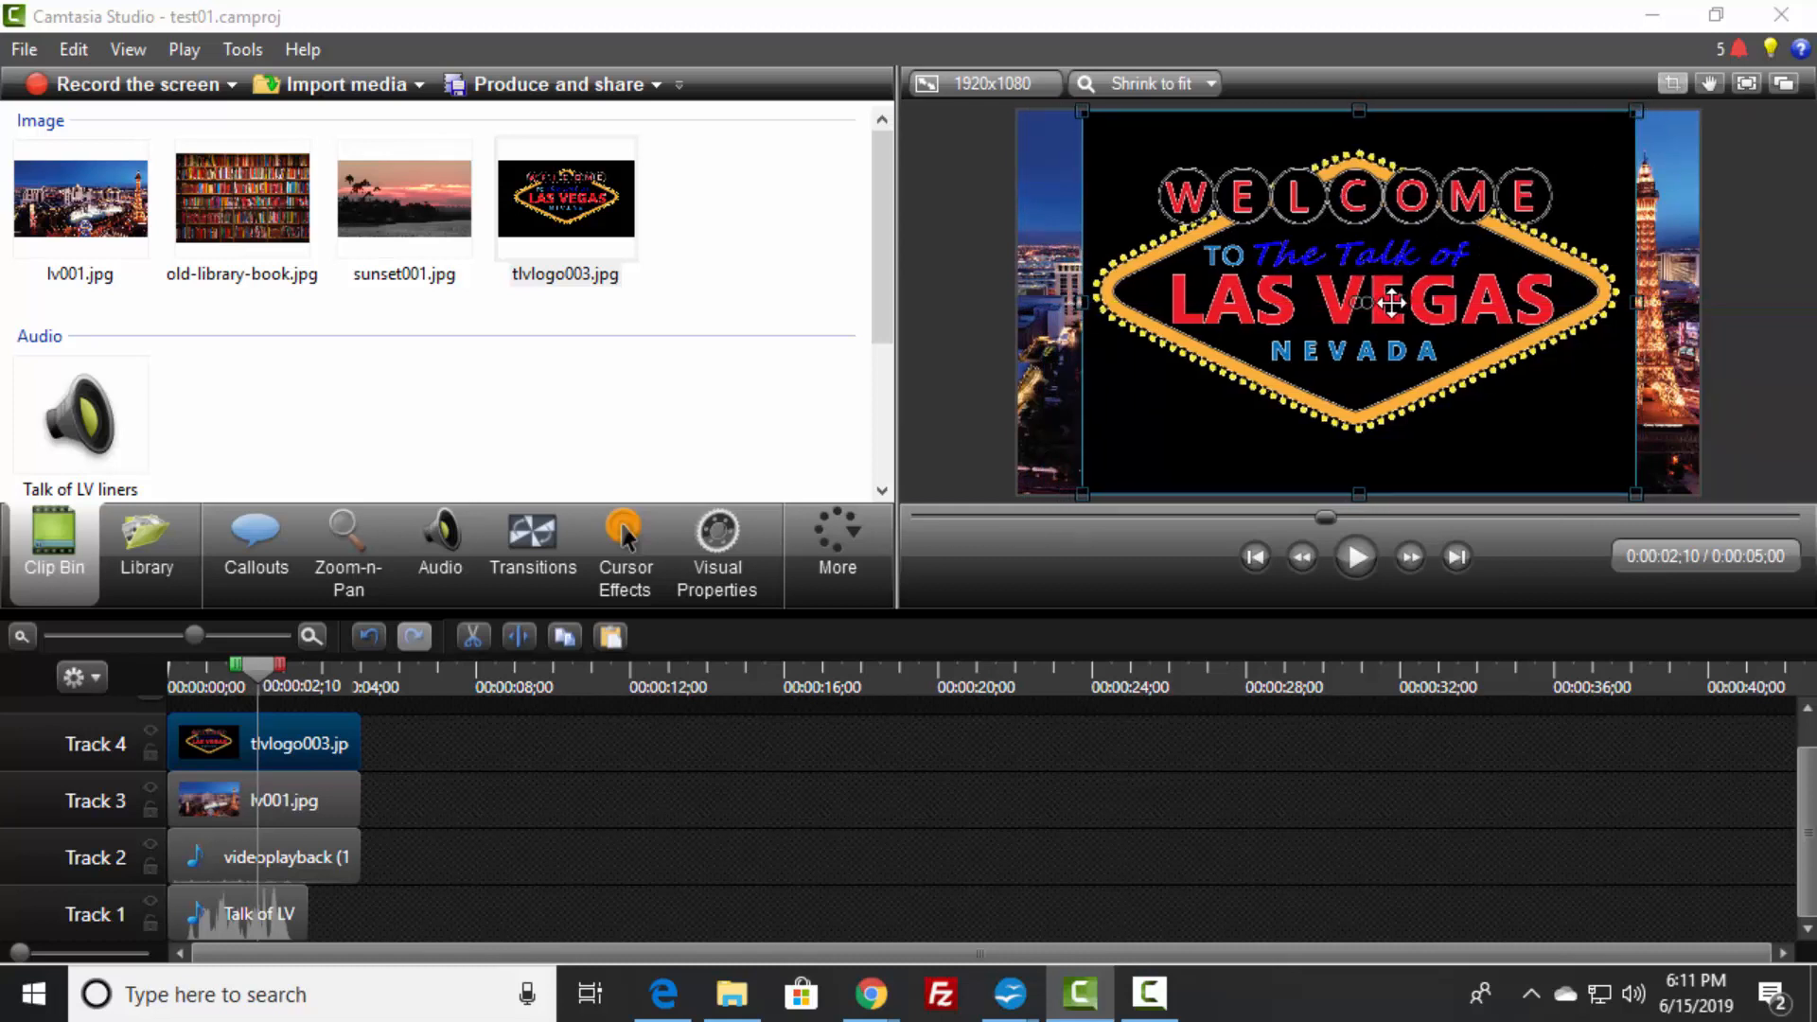
- Remove the black colour from the tlvlogo003.jpg logo so the city image shows behind it
left_click(723, 547)
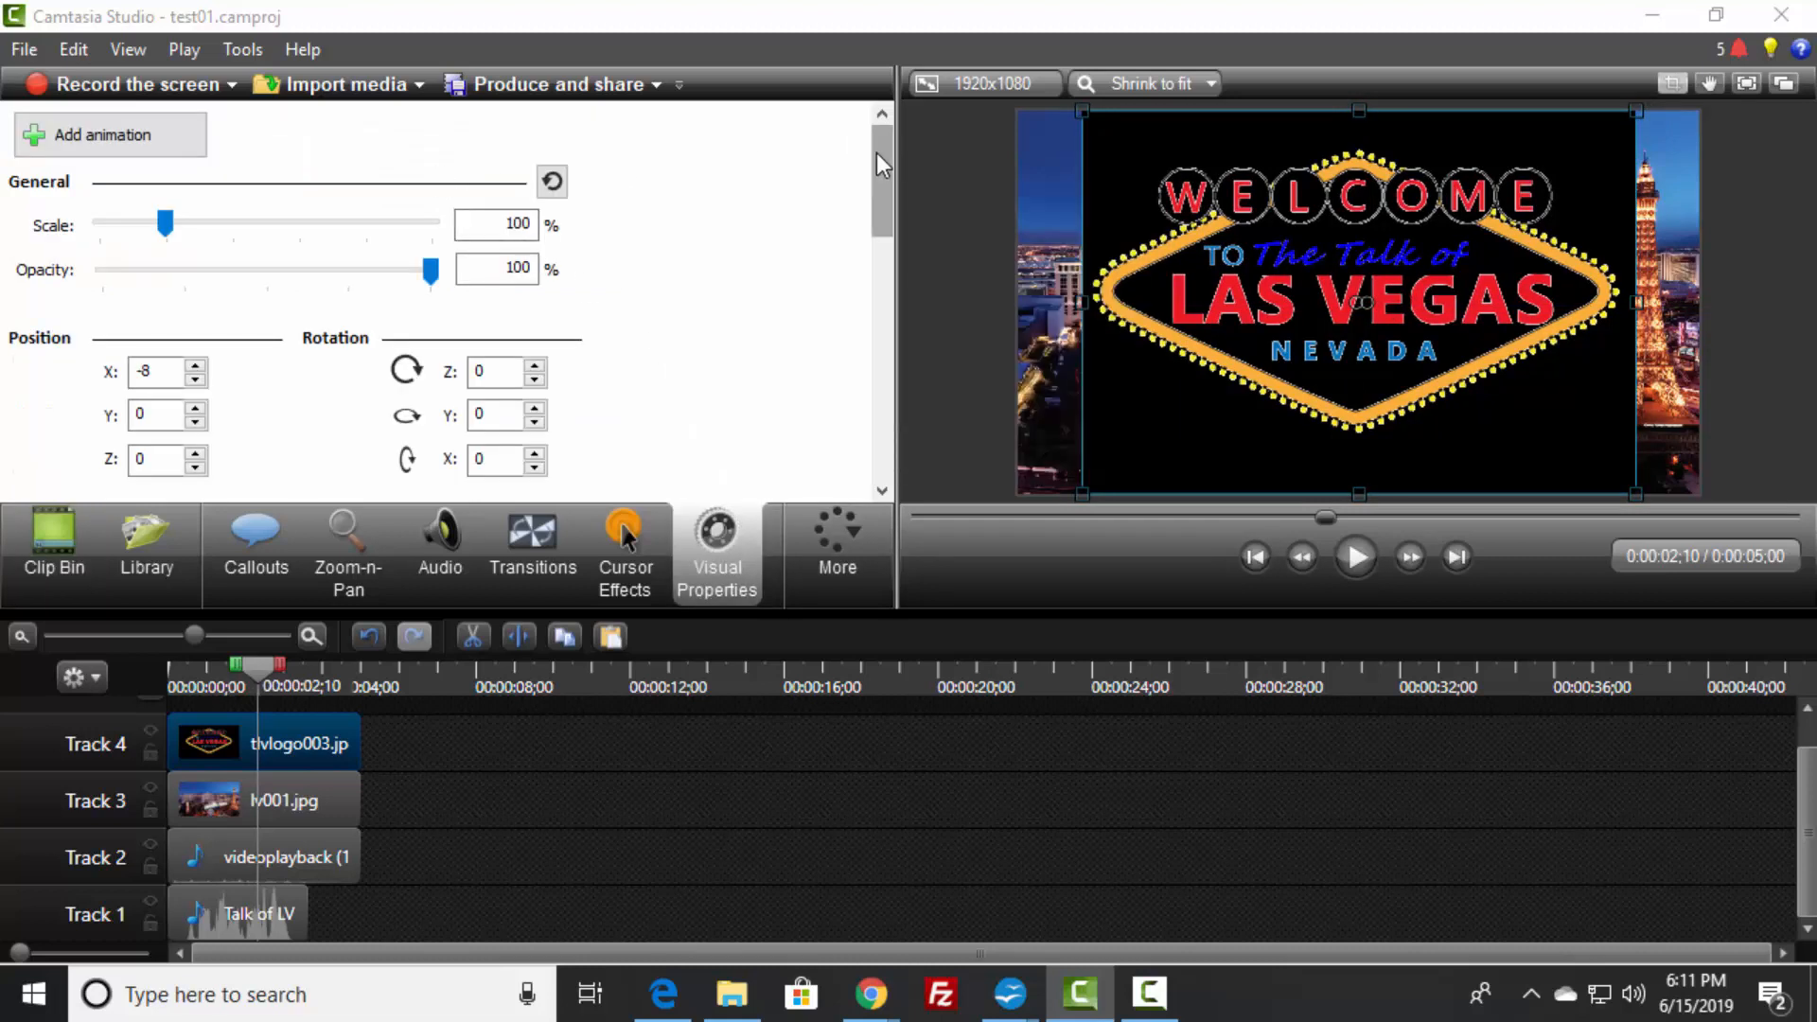
left_click_drag(877, 151, 867, 281)
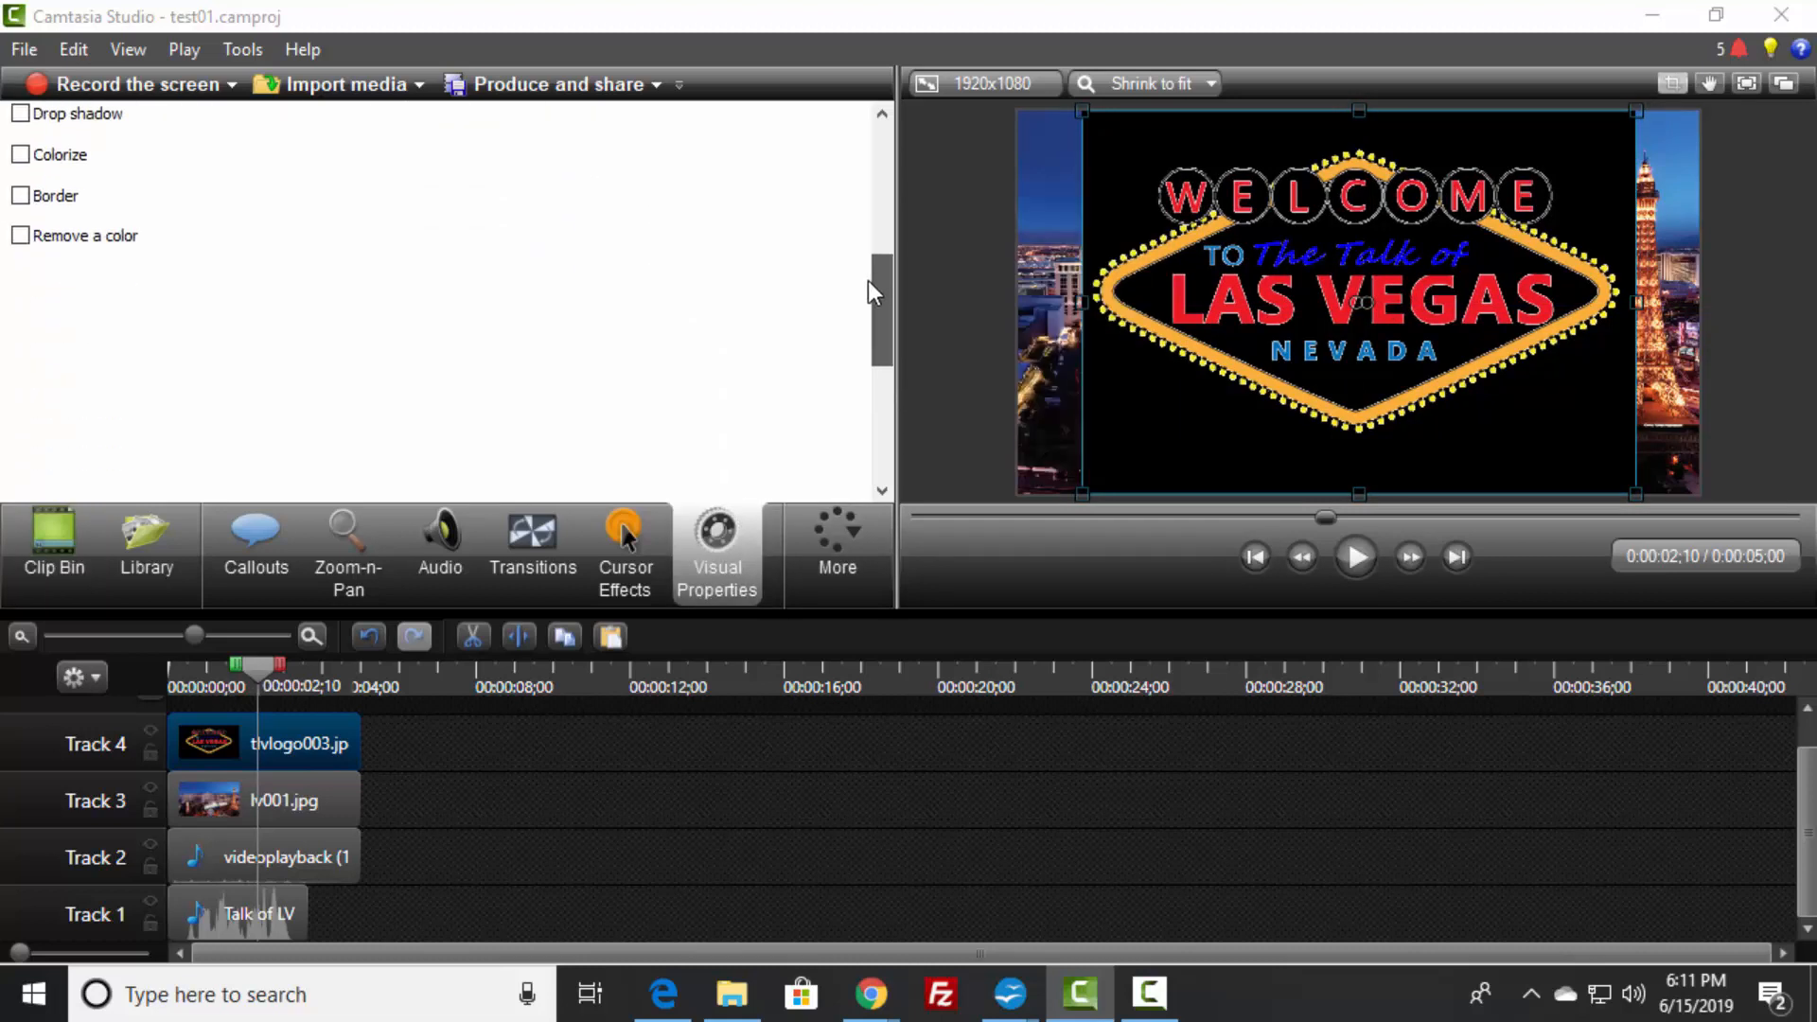
left_click(20, 237)
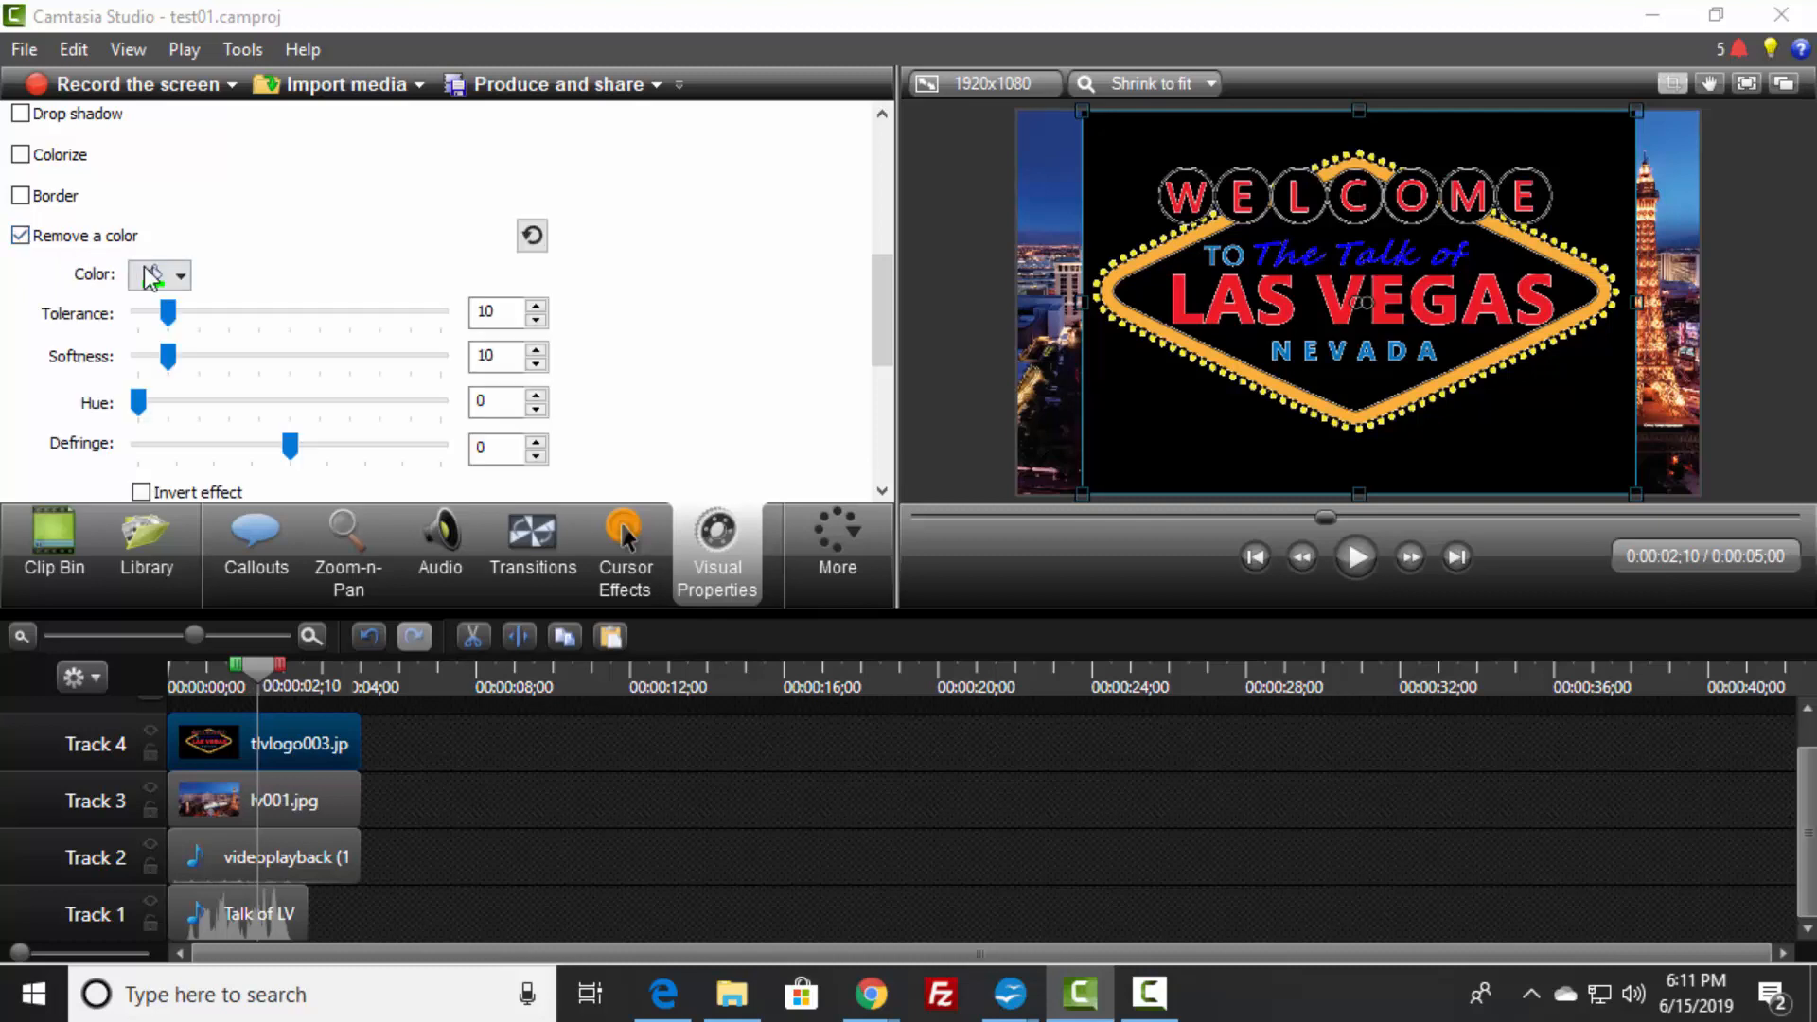
left_click(154, 275)
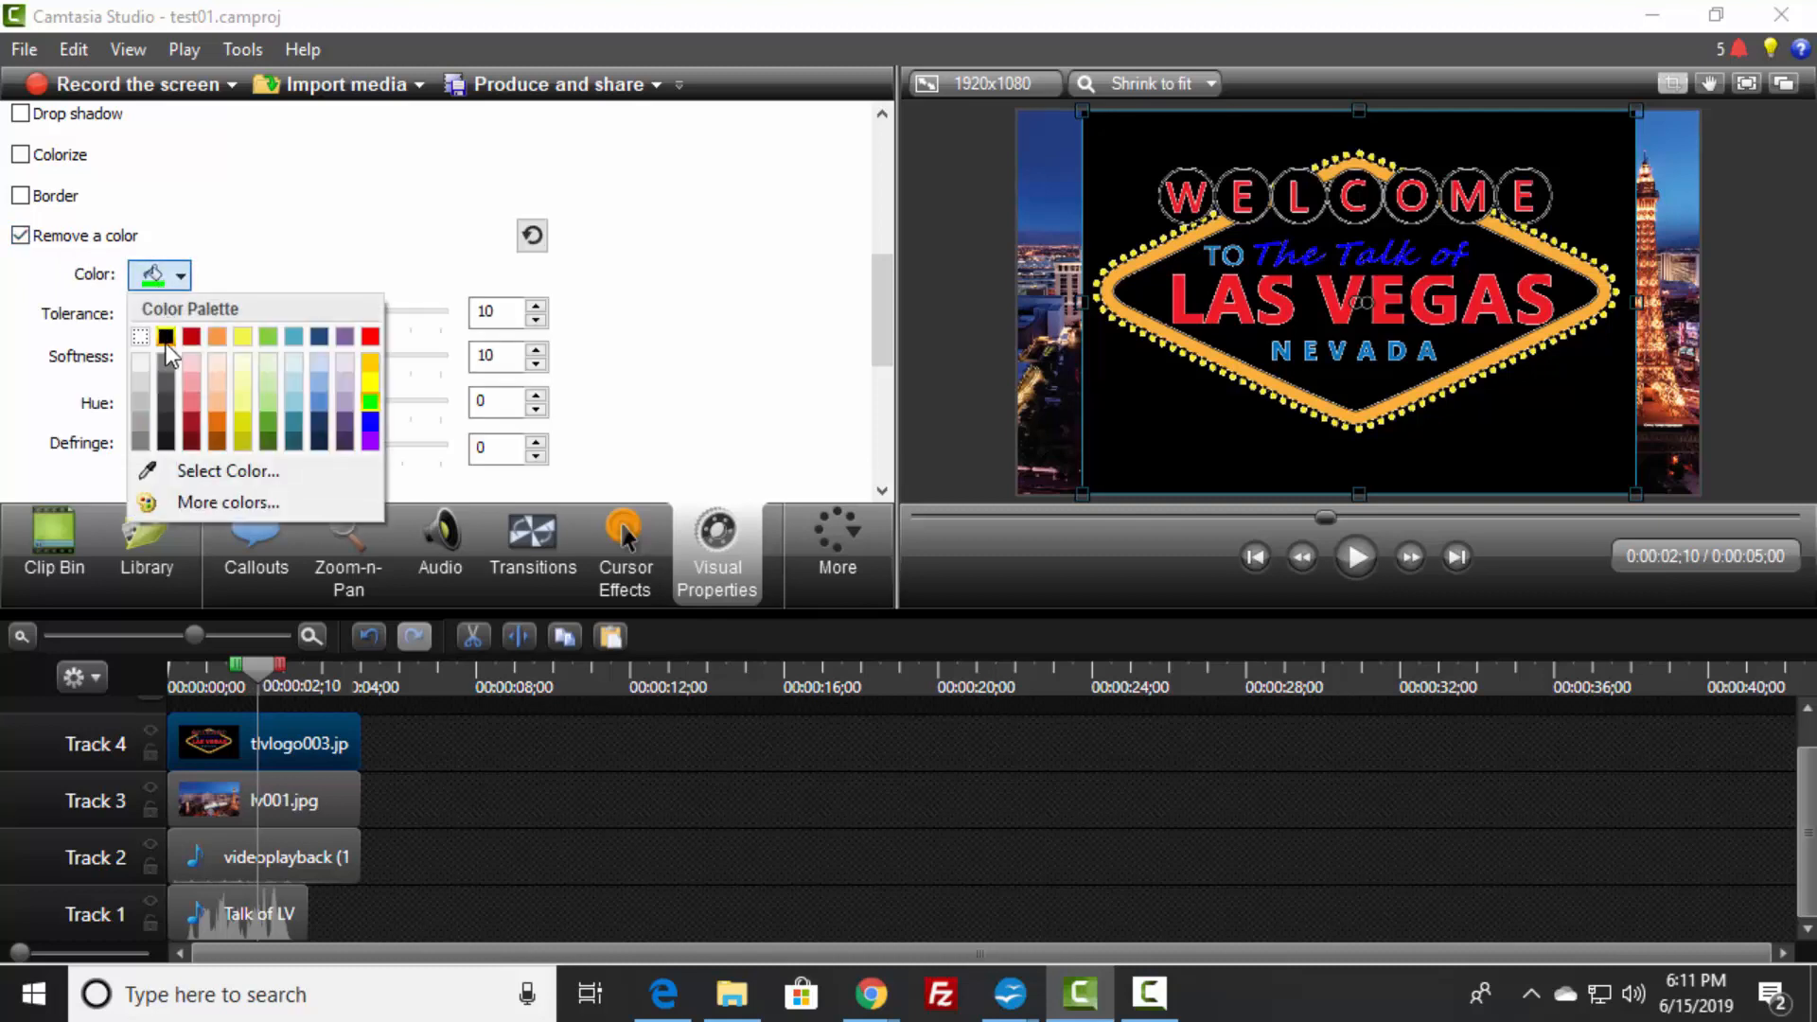
left_click(167, 347)
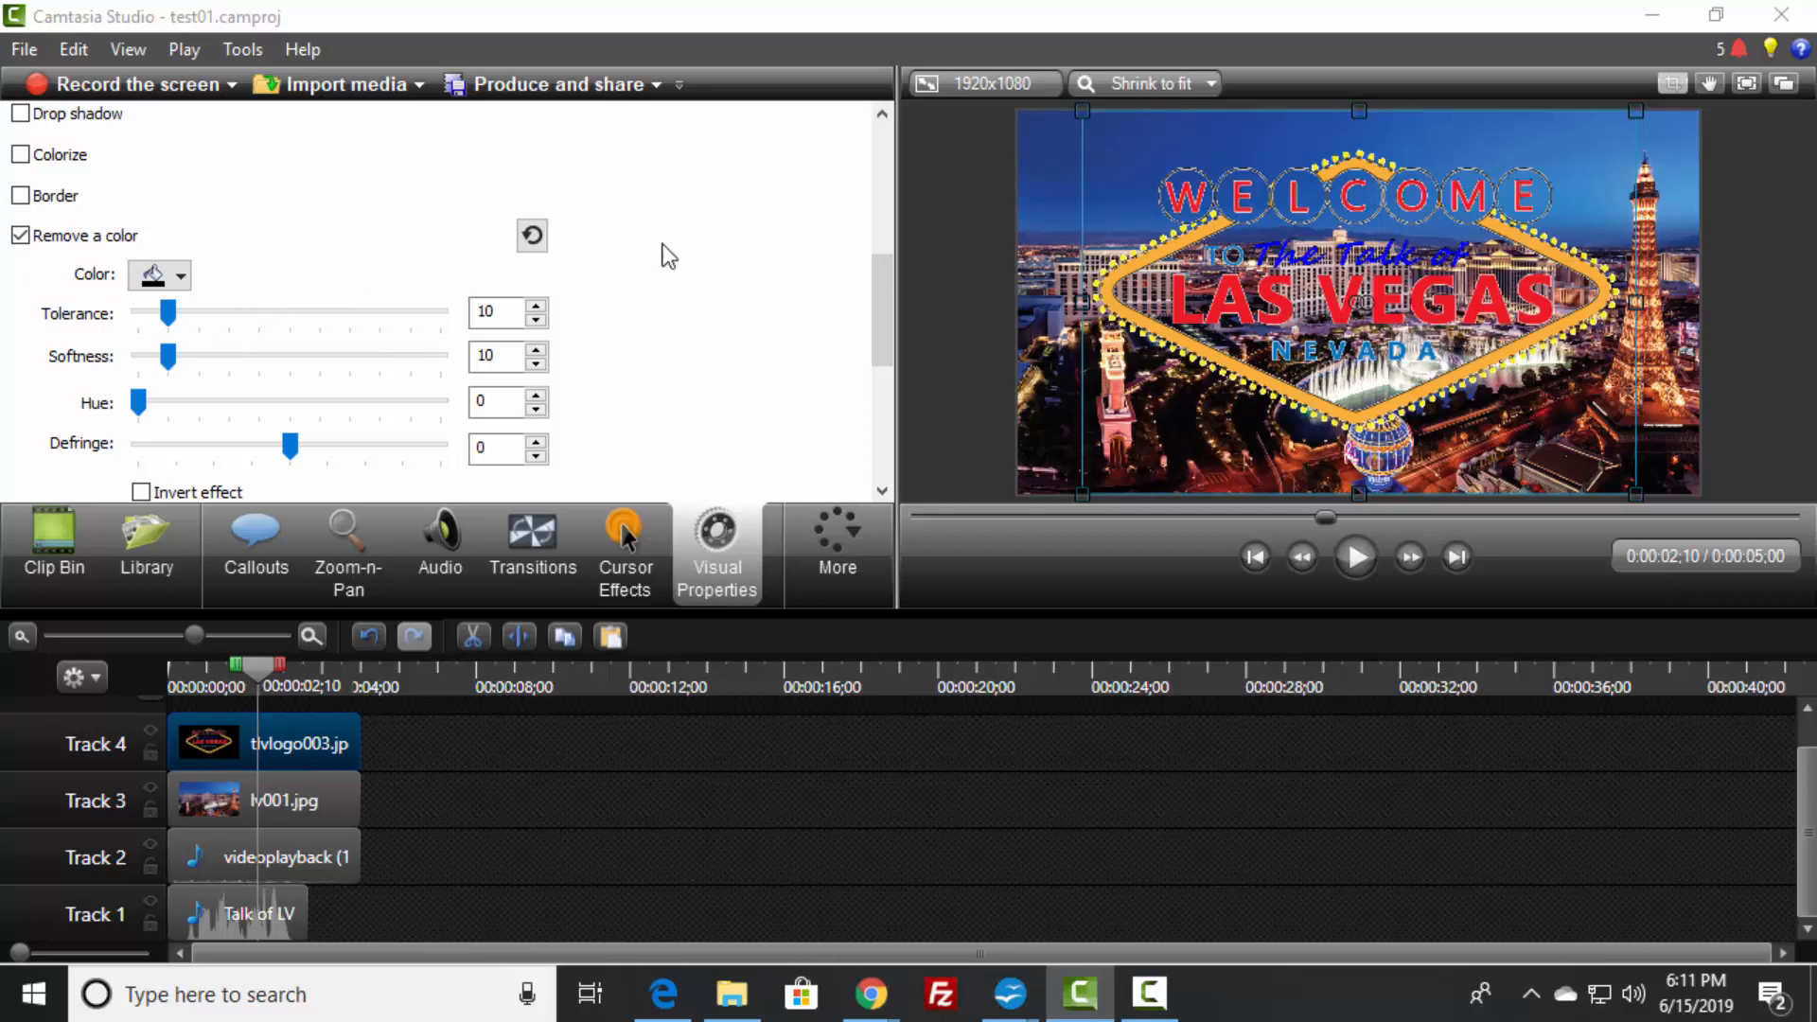
- Add a drop shadow to the logo, leave crop mode, and shrink the logo into the upper-left corner of the video frame
left_click_drag(889, 320, 877, 265)
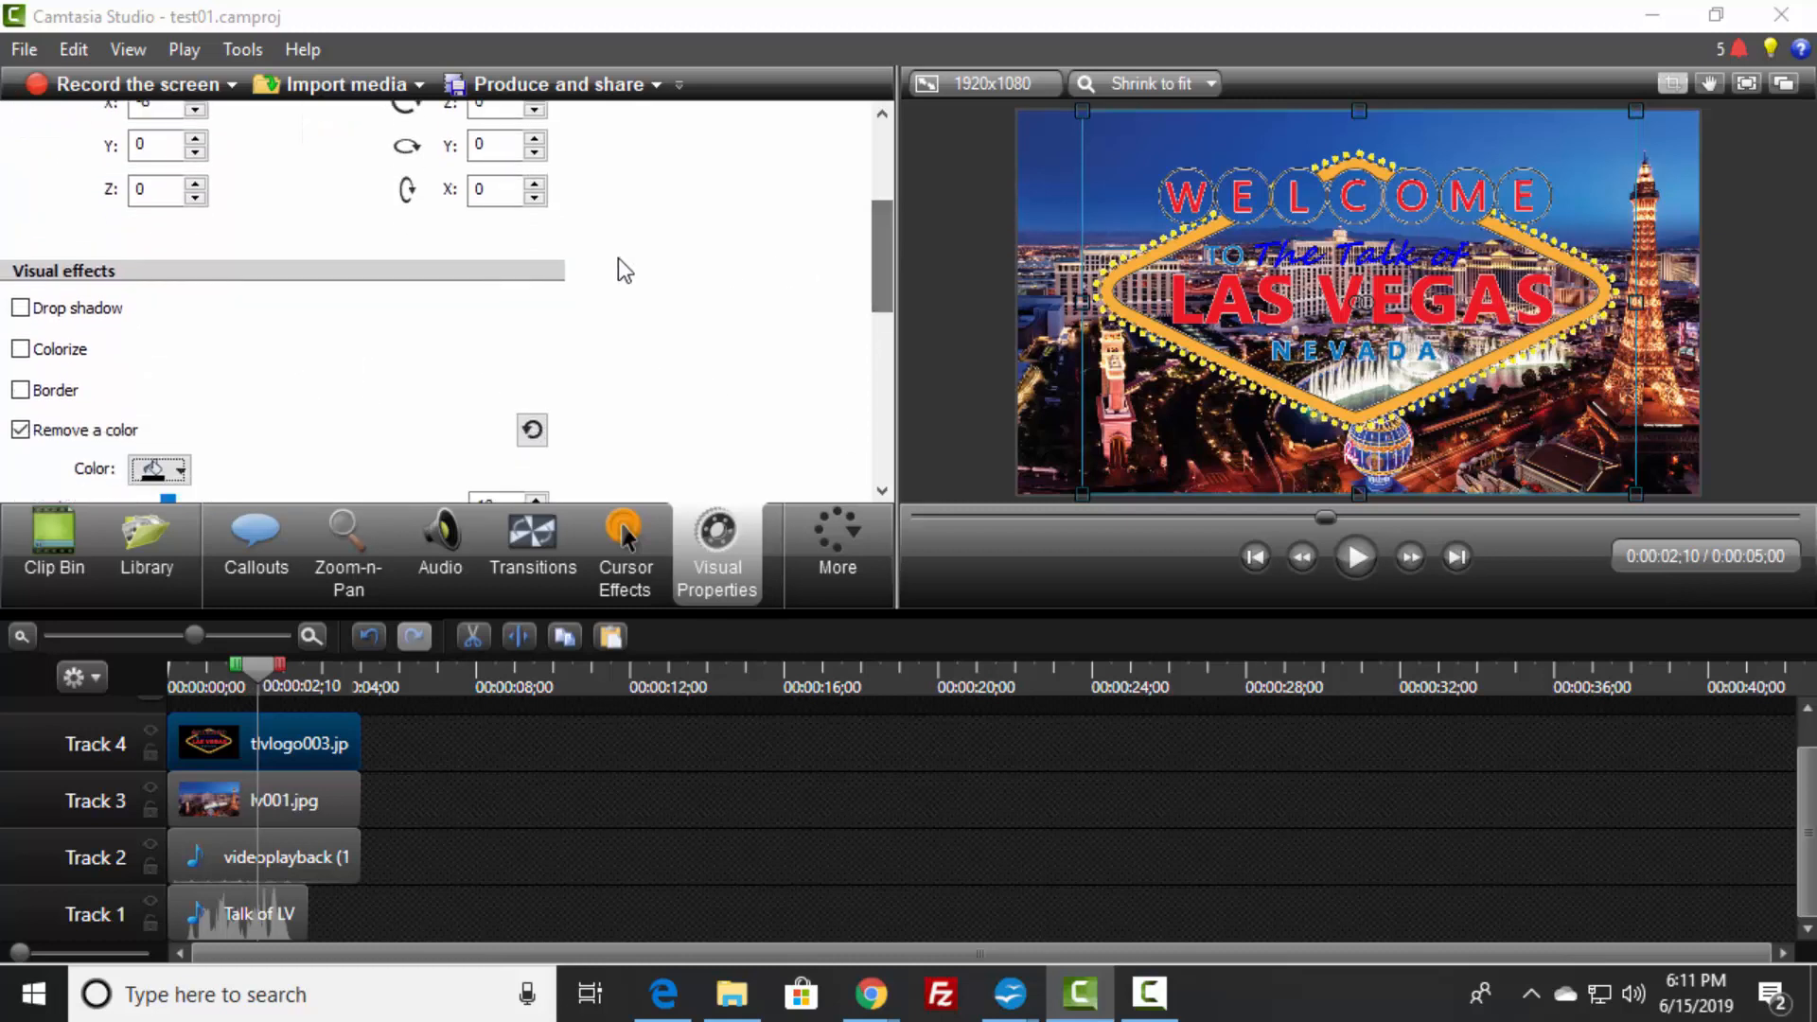
left_click(20, 309)
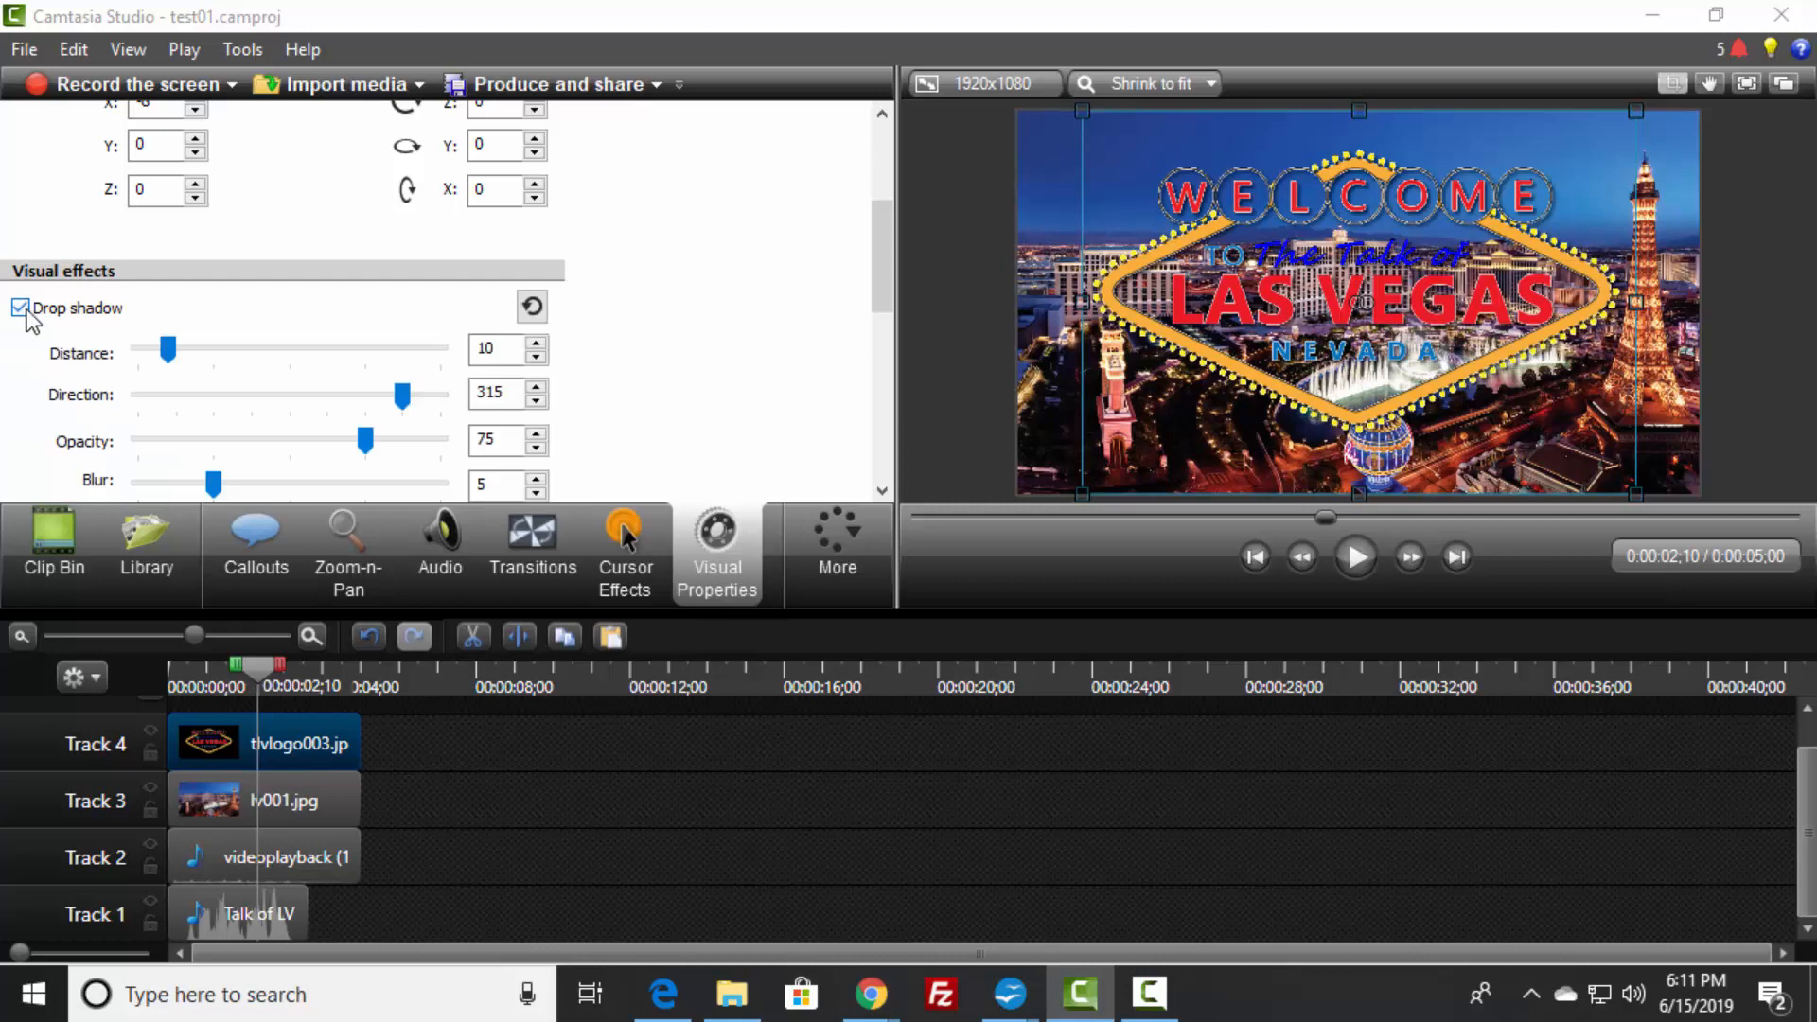
left_click(1672, 83)
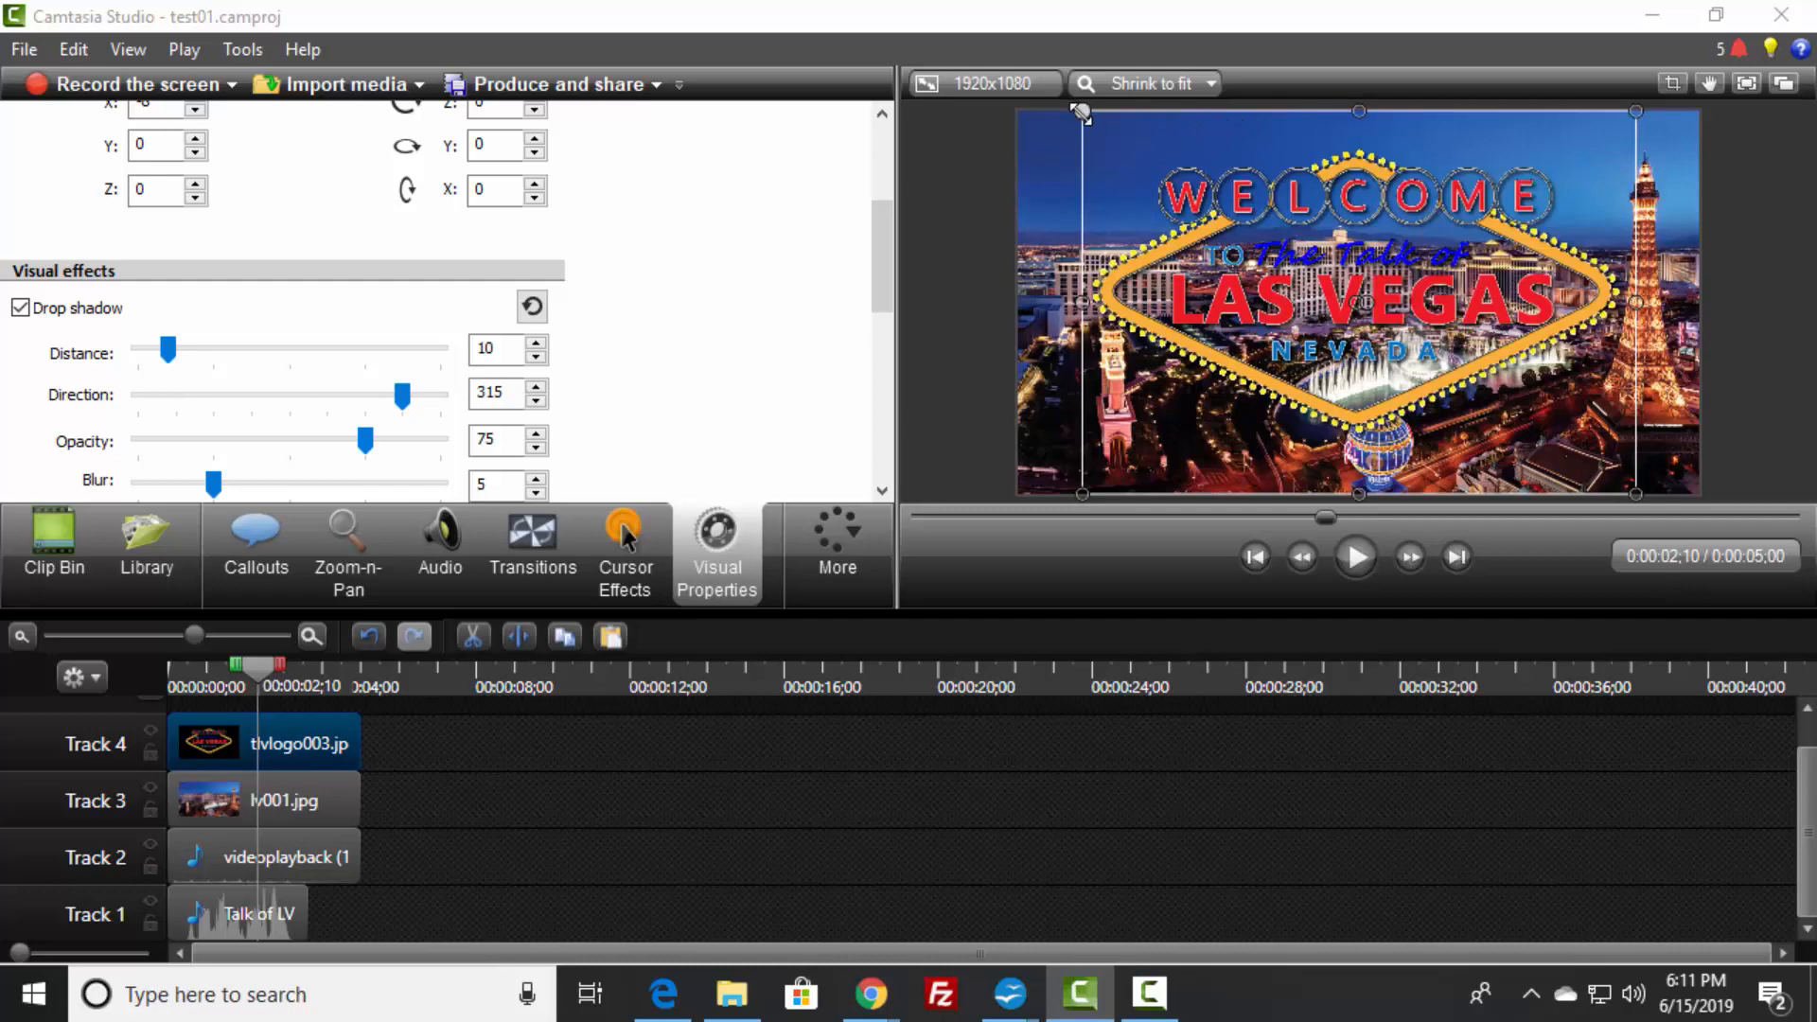
left_click_drag(1081, 113, 1107, 185)
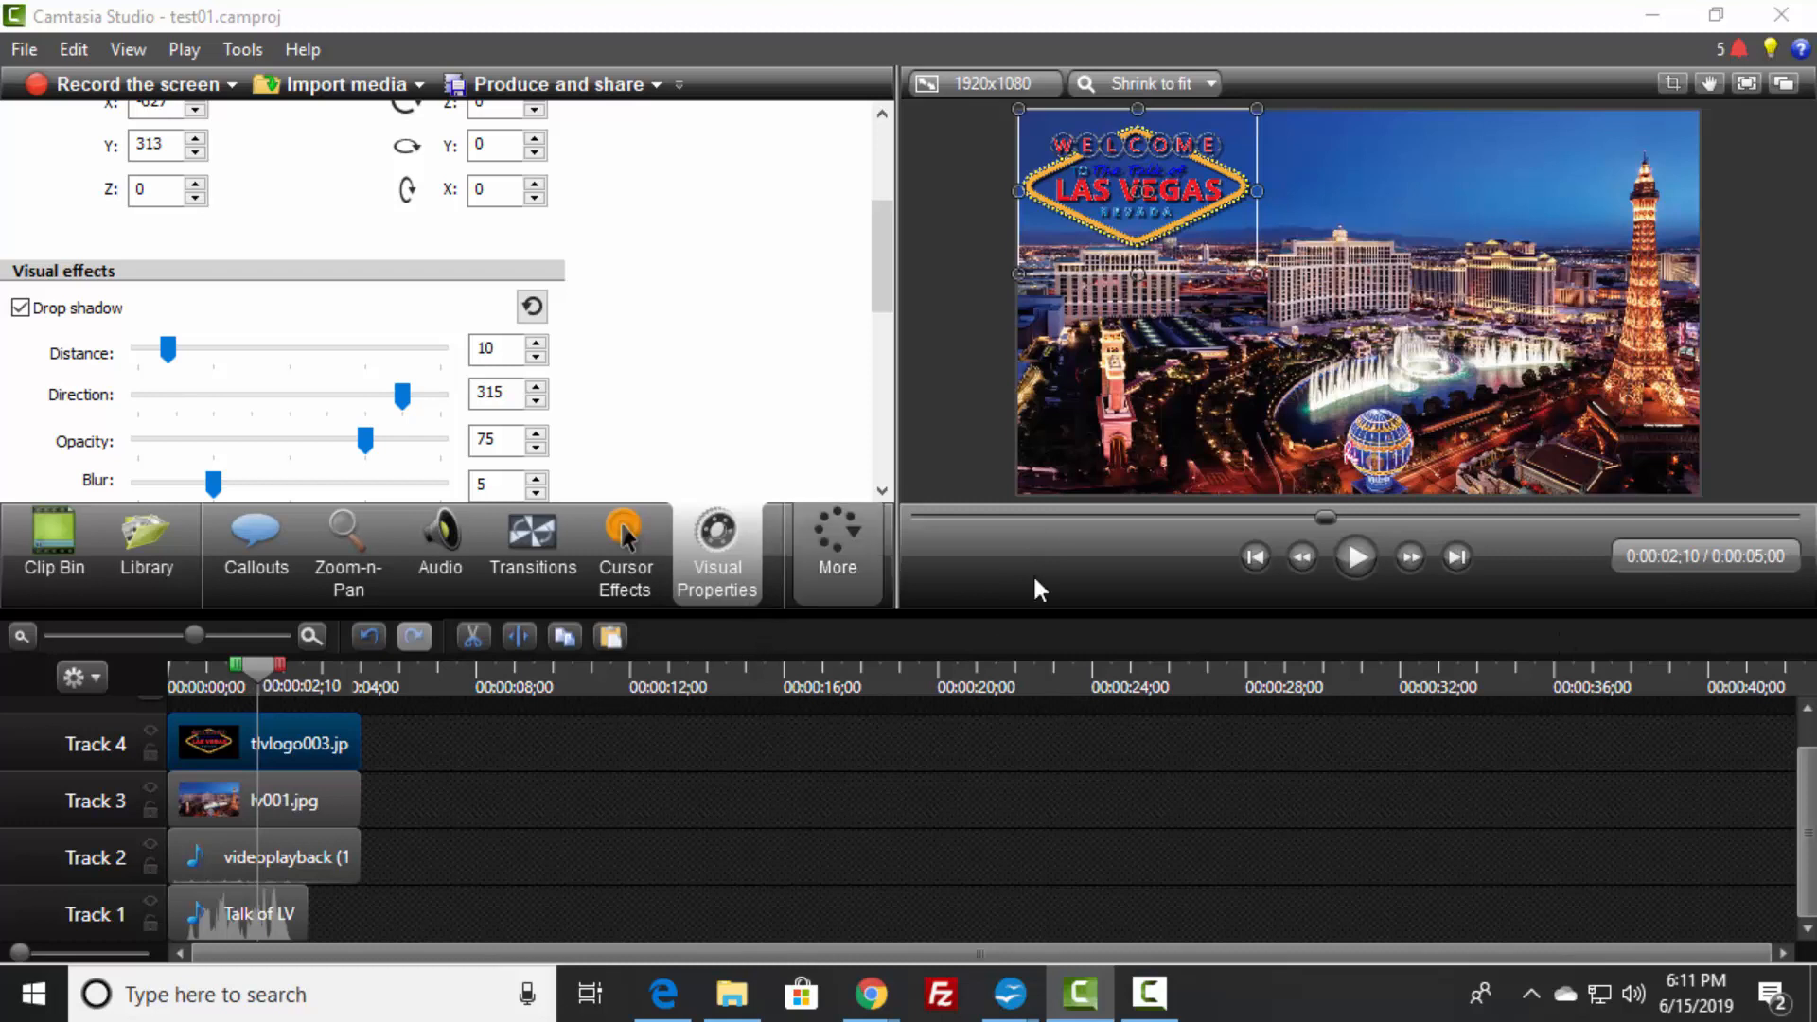
- Extend the Talk of LV liners audio on Track 1 to 0:00:06;16, playing the intro to check where the voice ends, and pause at 0:00:05;28
left_click(1256, 557)
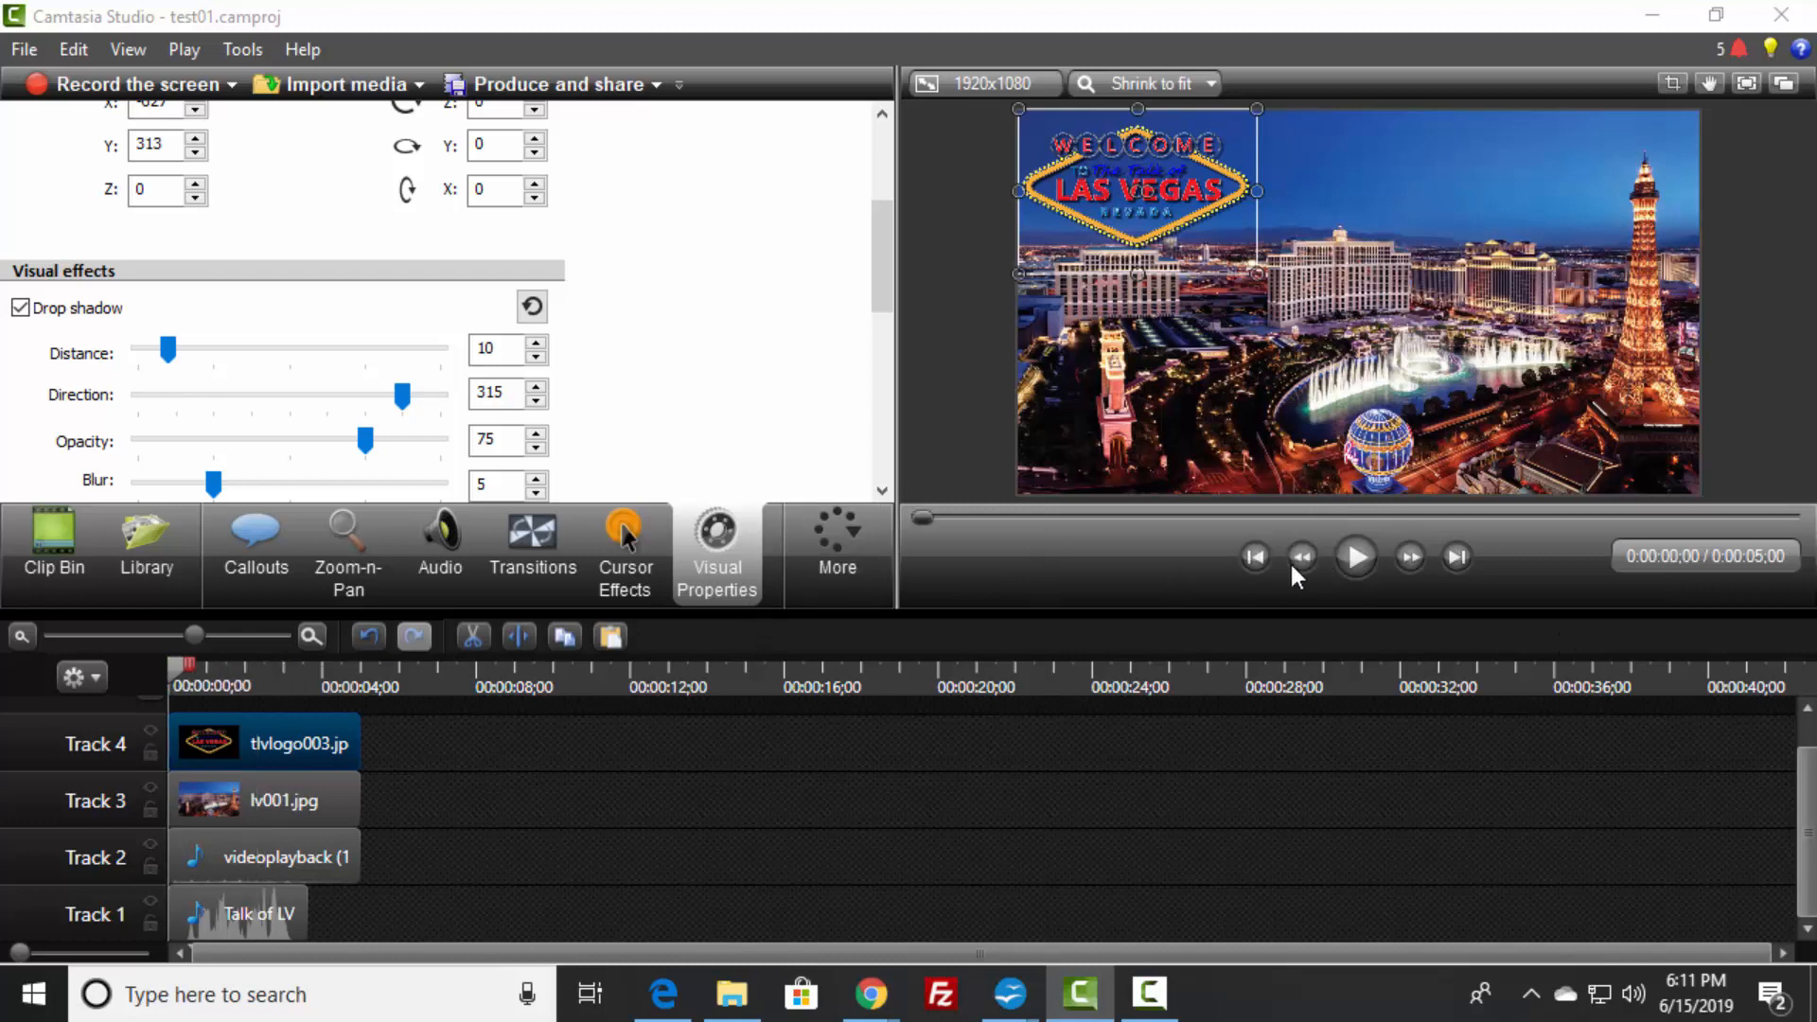
left_click(1356, 559)
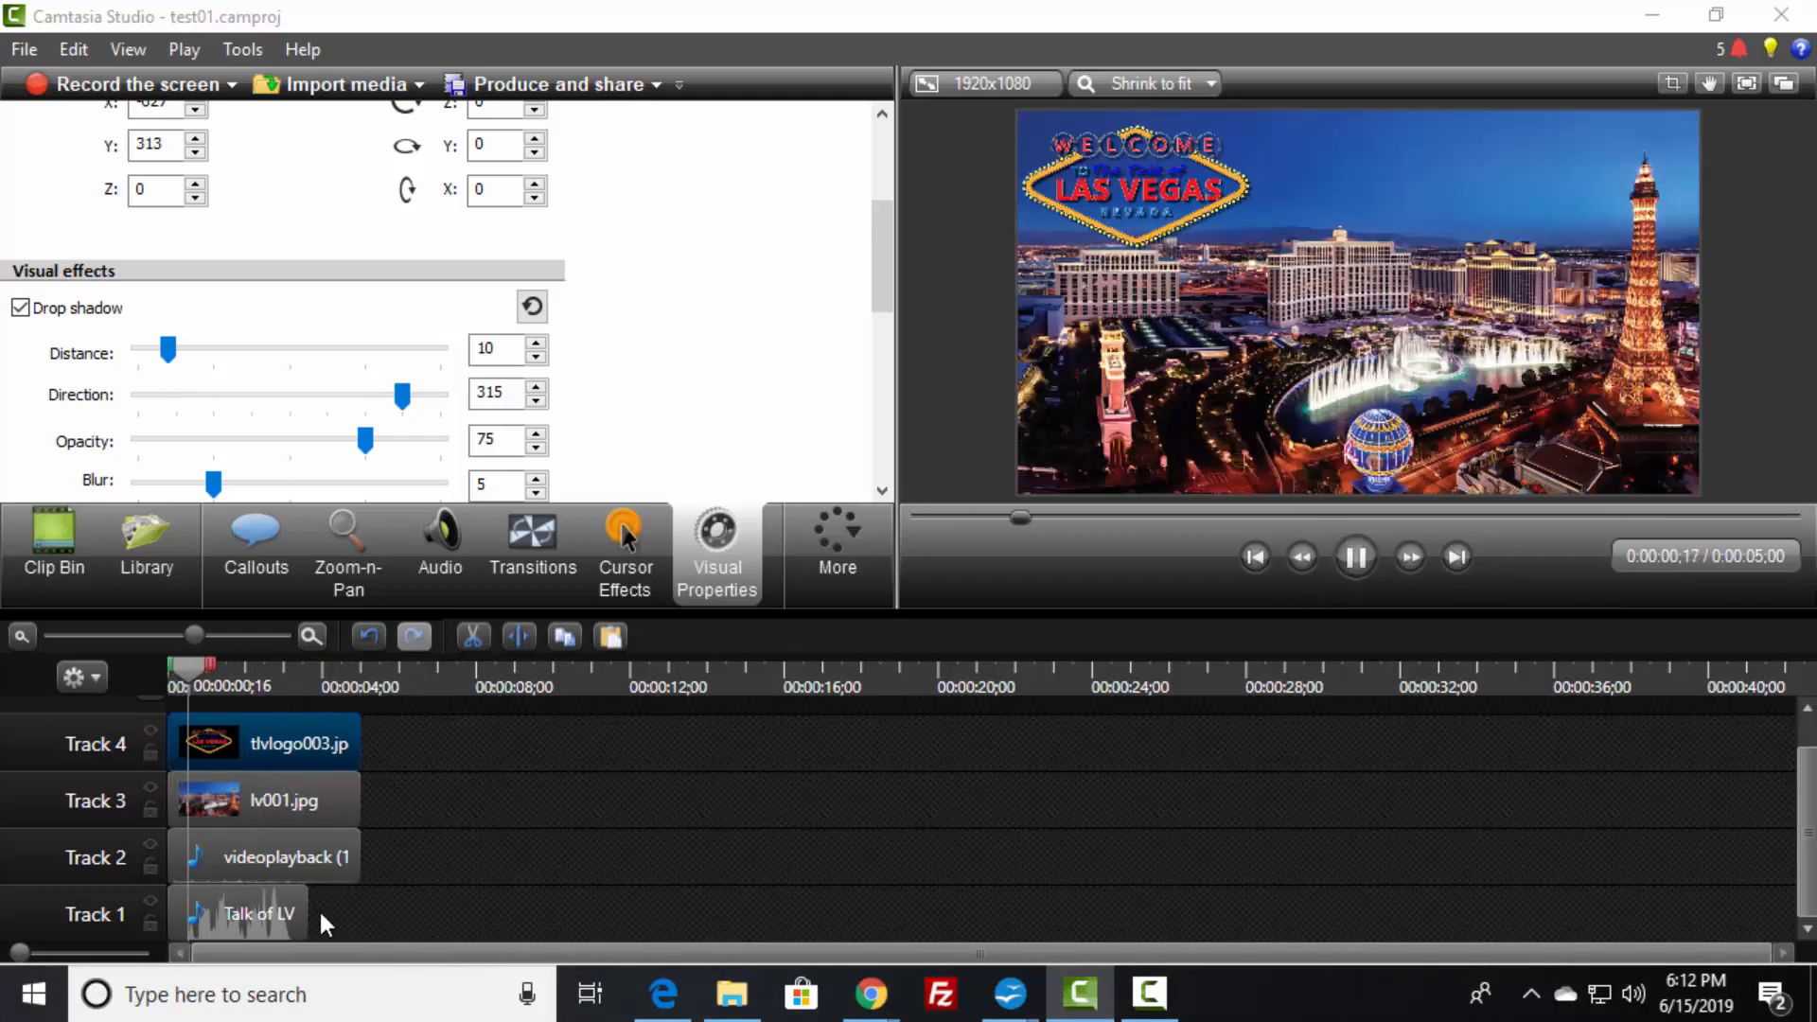
left_click_drag(313, 909, 419, 909)
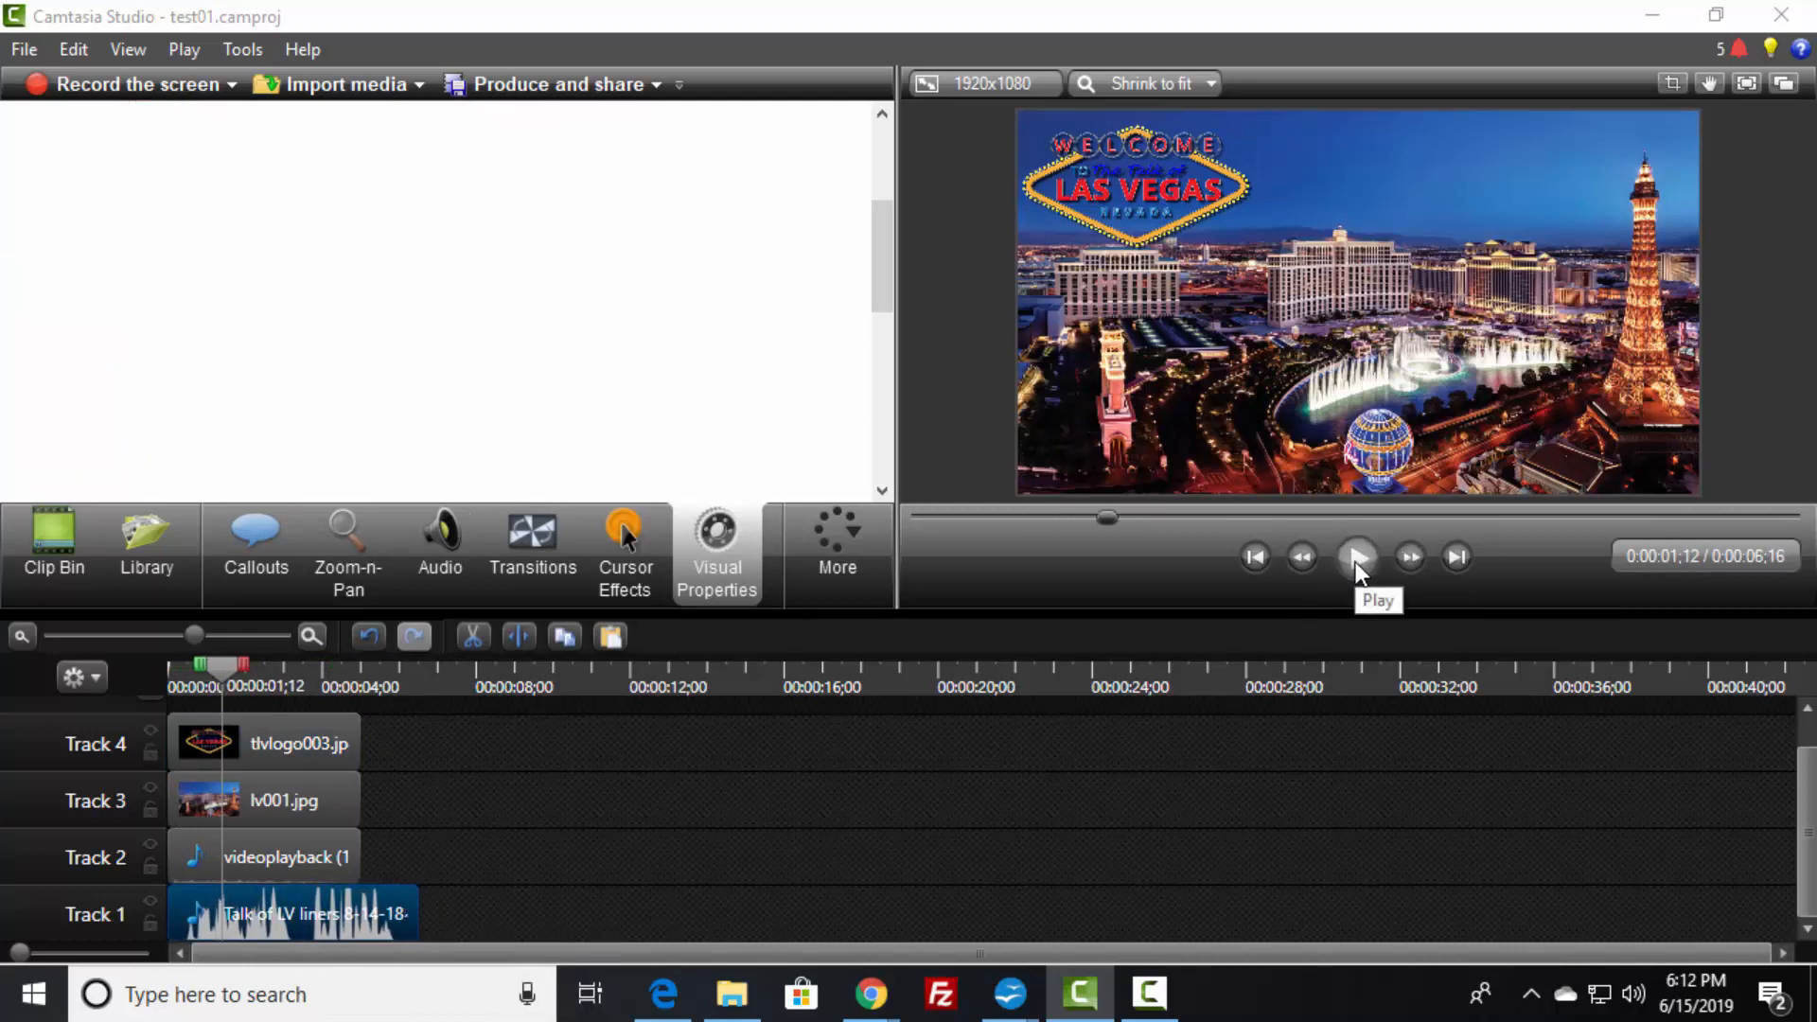
left_click(1355, 558)
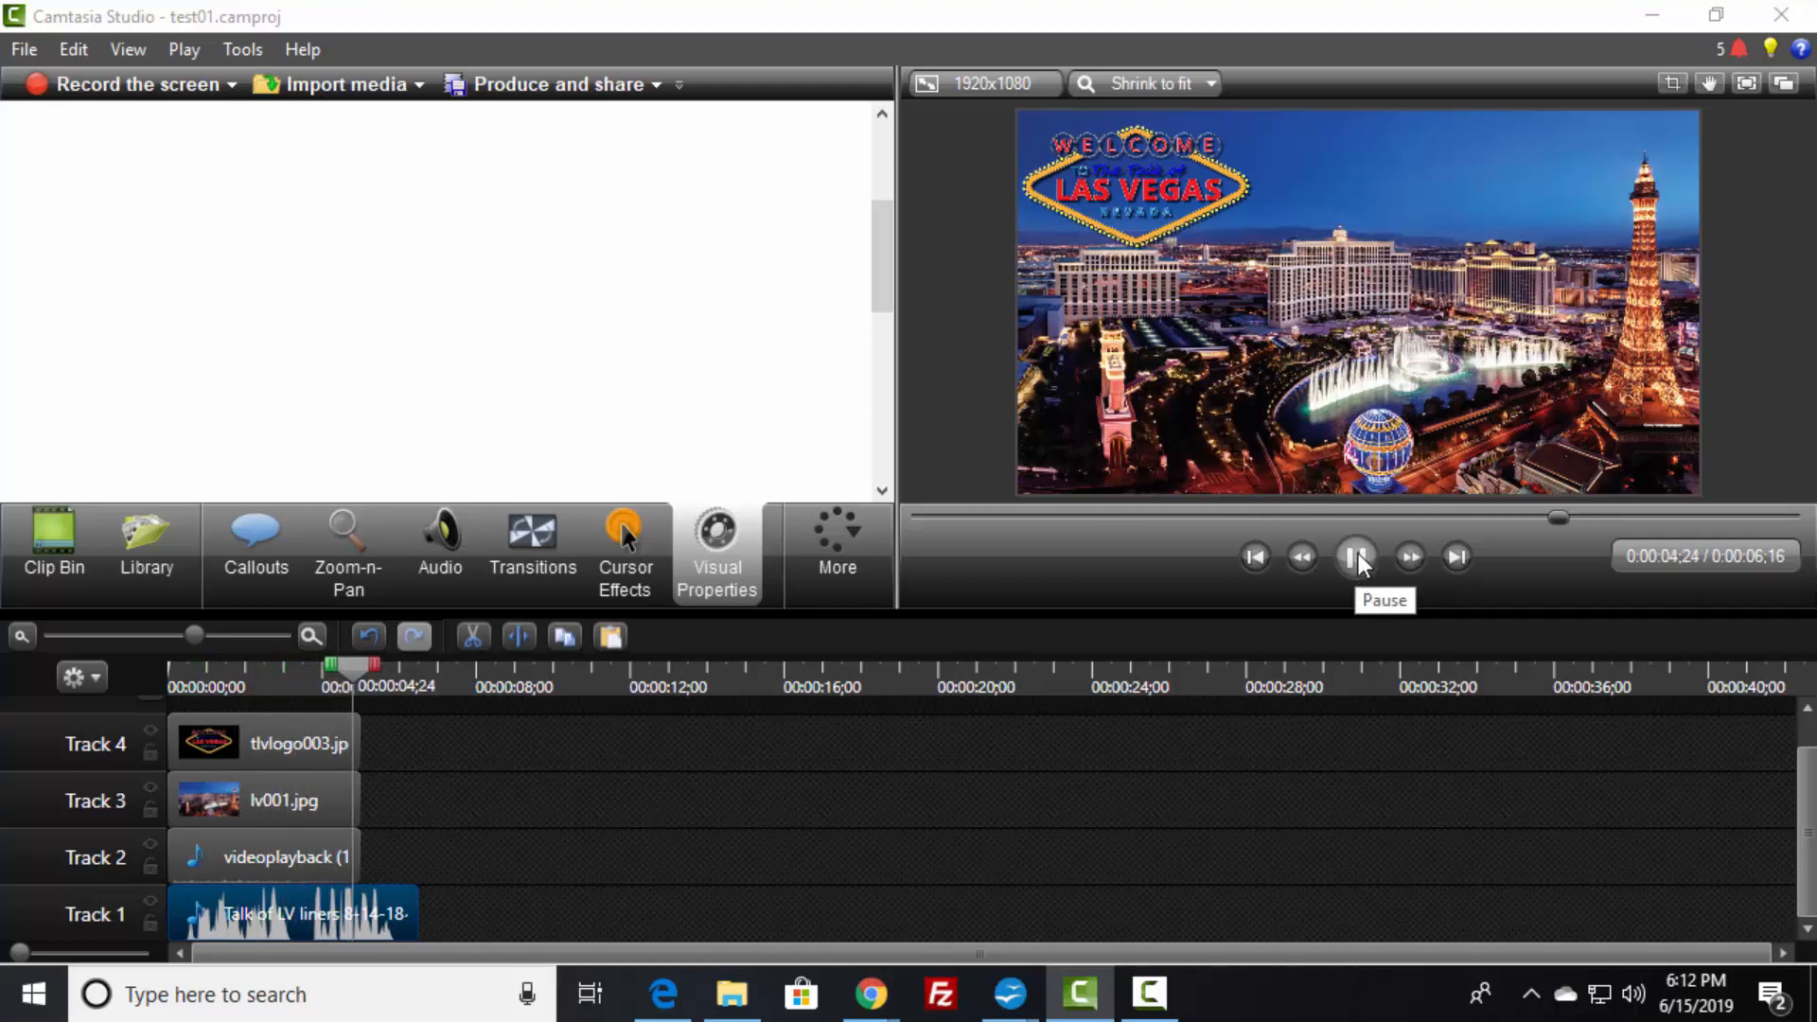
left_click(1344, 563)
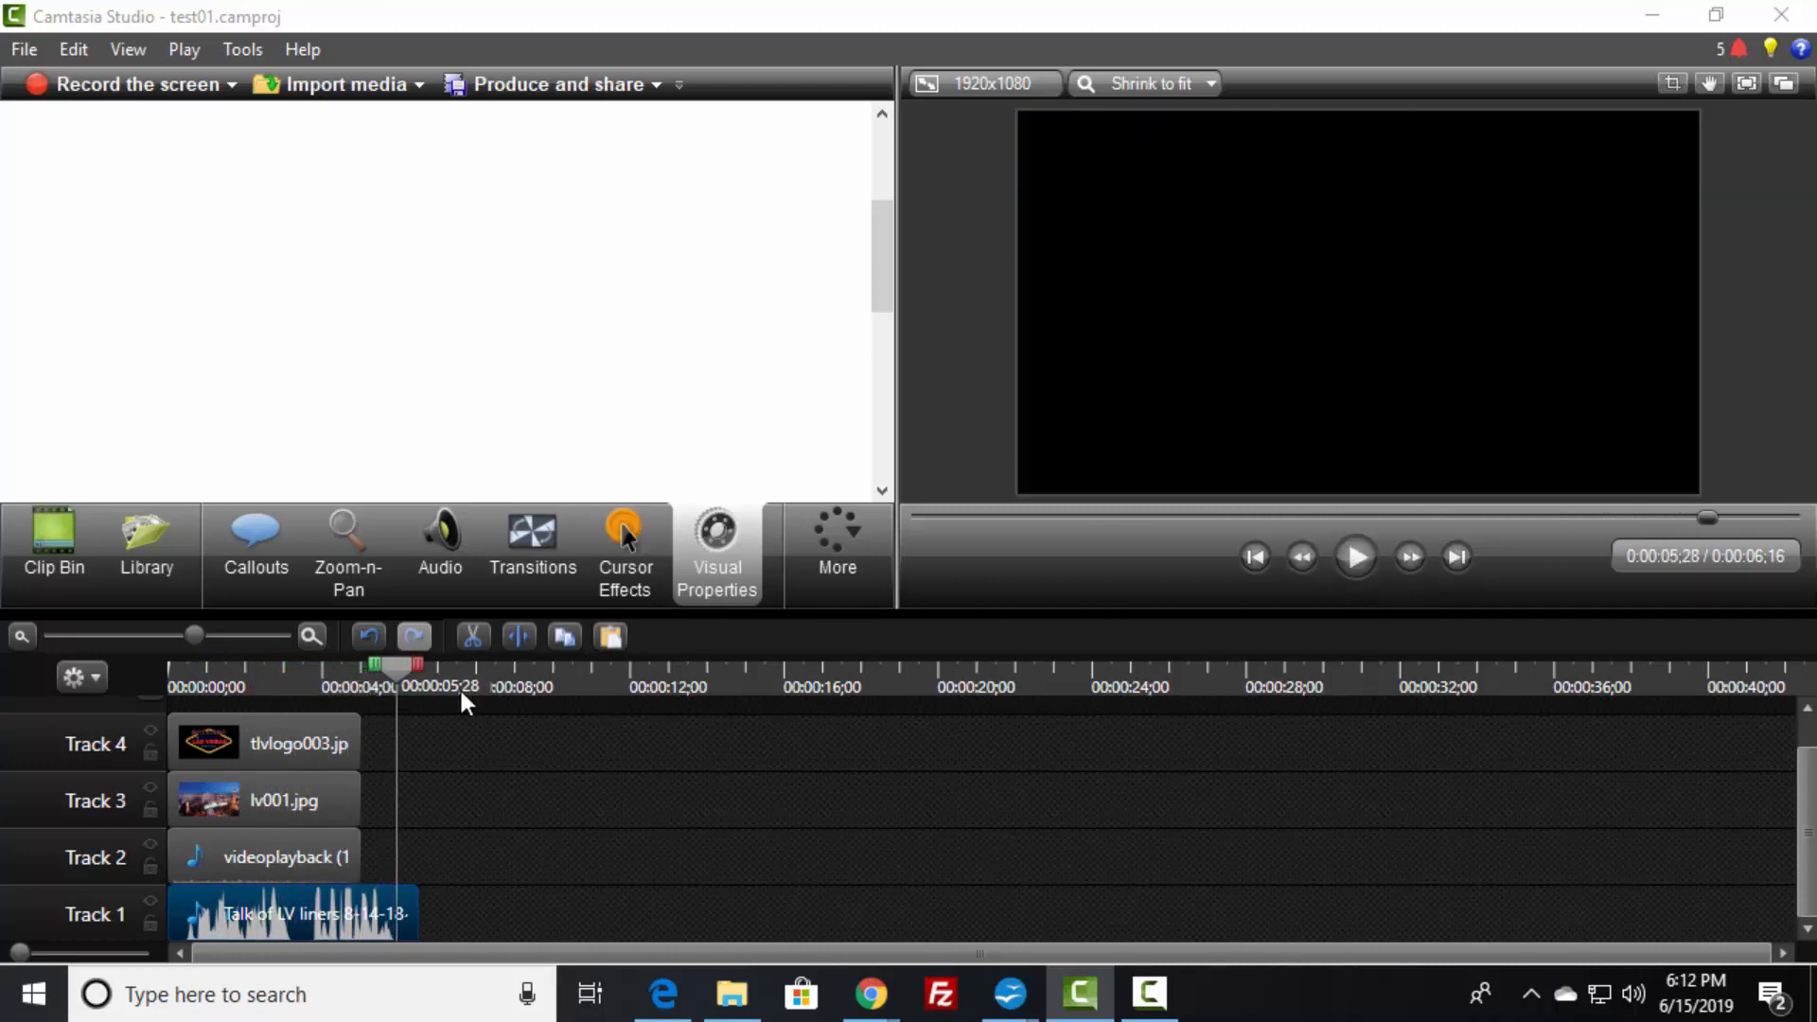
- Extend both images to 0:00:05;28, then return the videoplayback (10).mp4 audio to the start of Track 2 and extend it to 0:00:08;11
left_click_drag(360, 740, 547, 852)
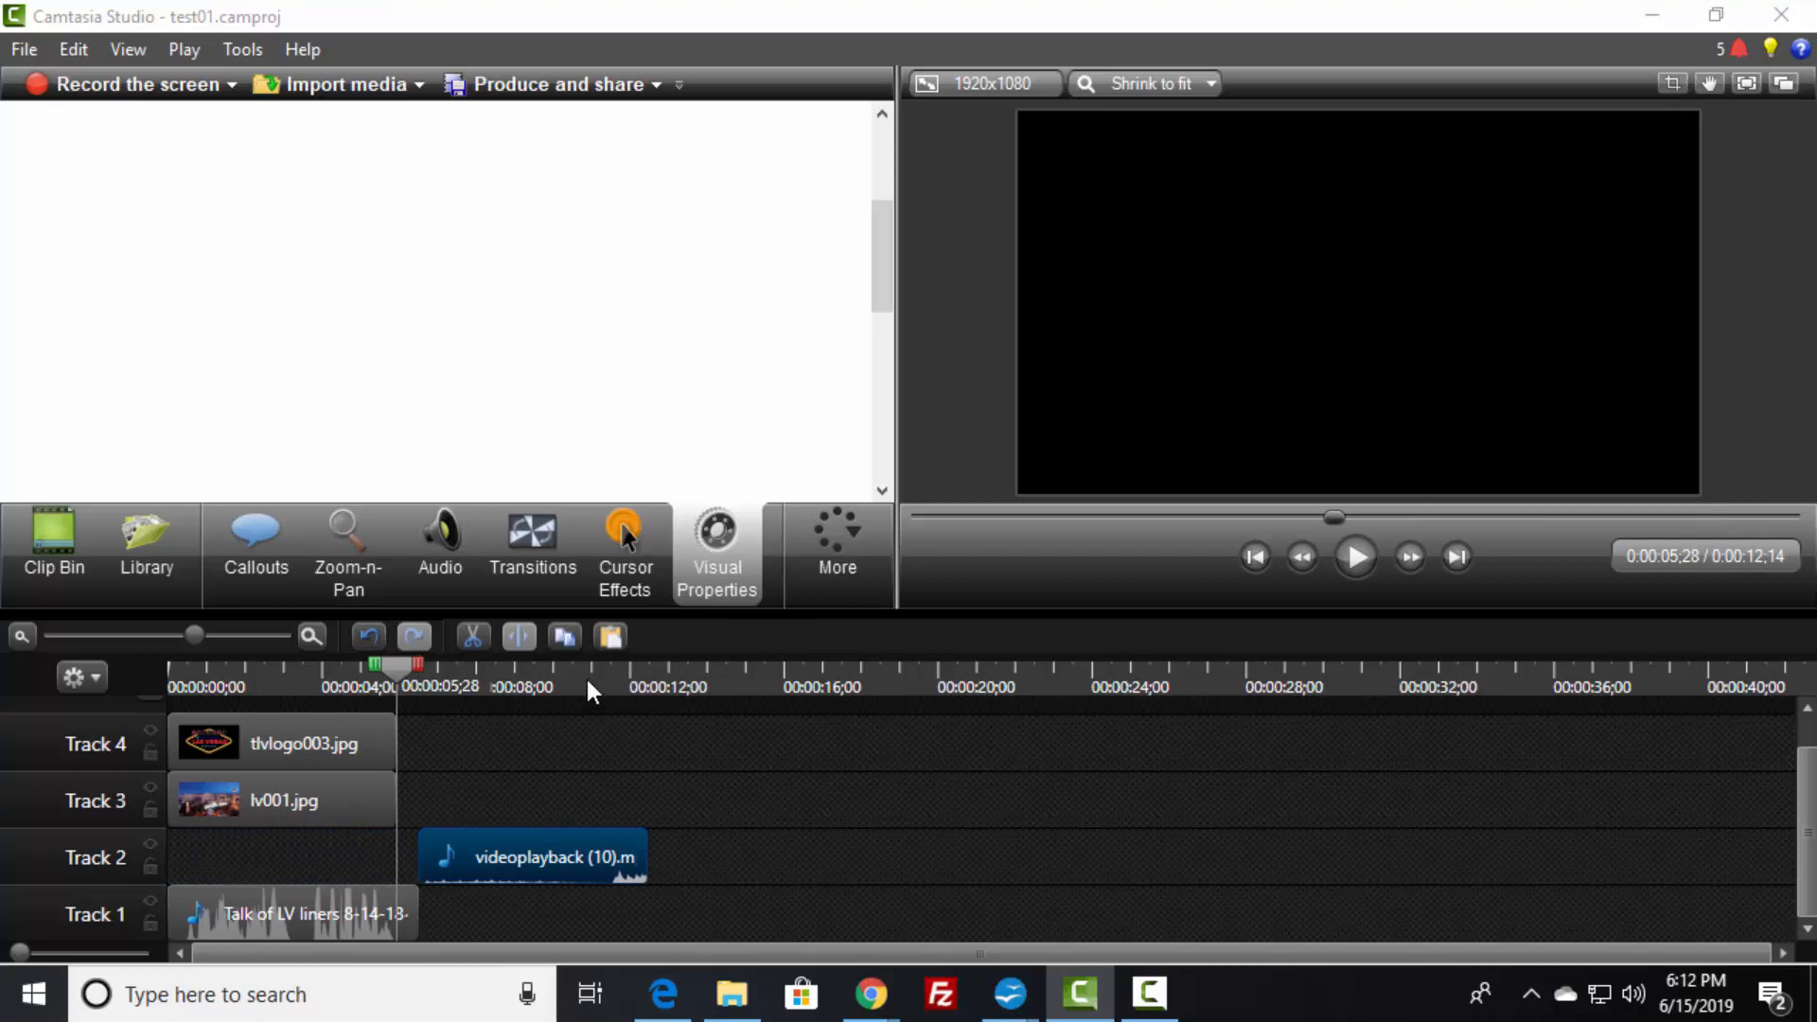
left_click_drag(503, 854, 220, 855)
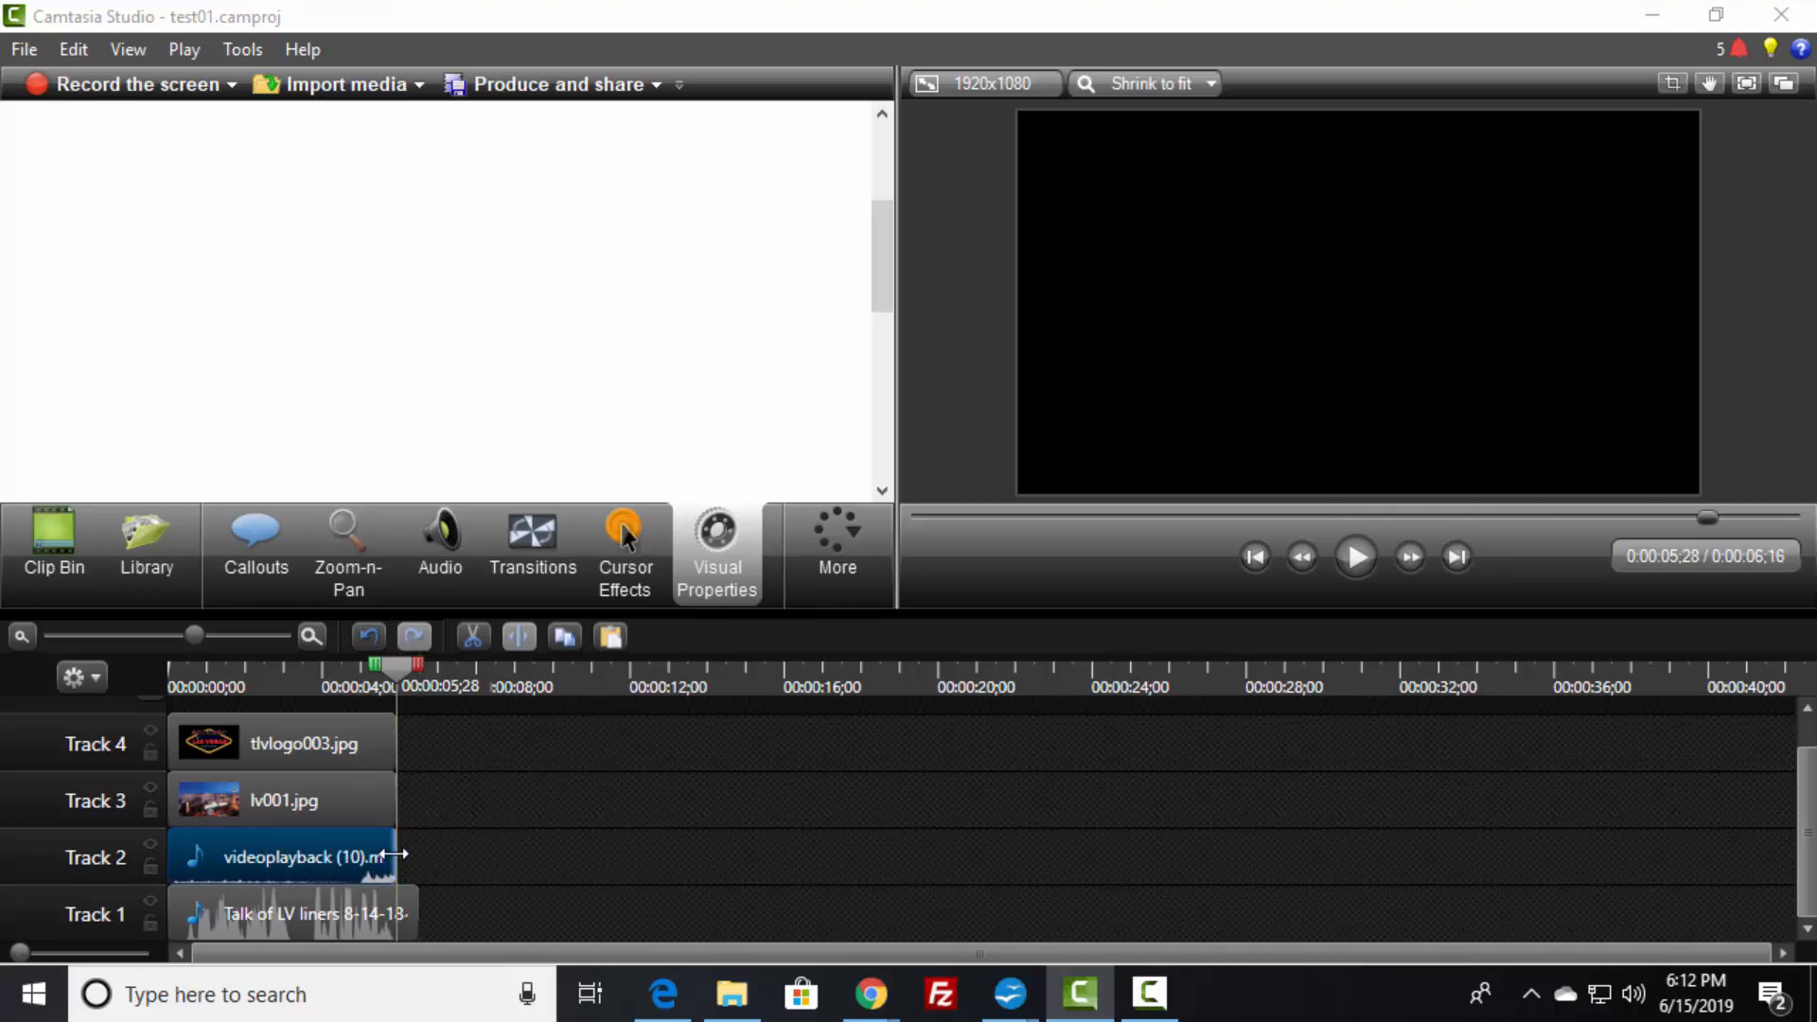
left_click_drag(399, 850, 485, 854)
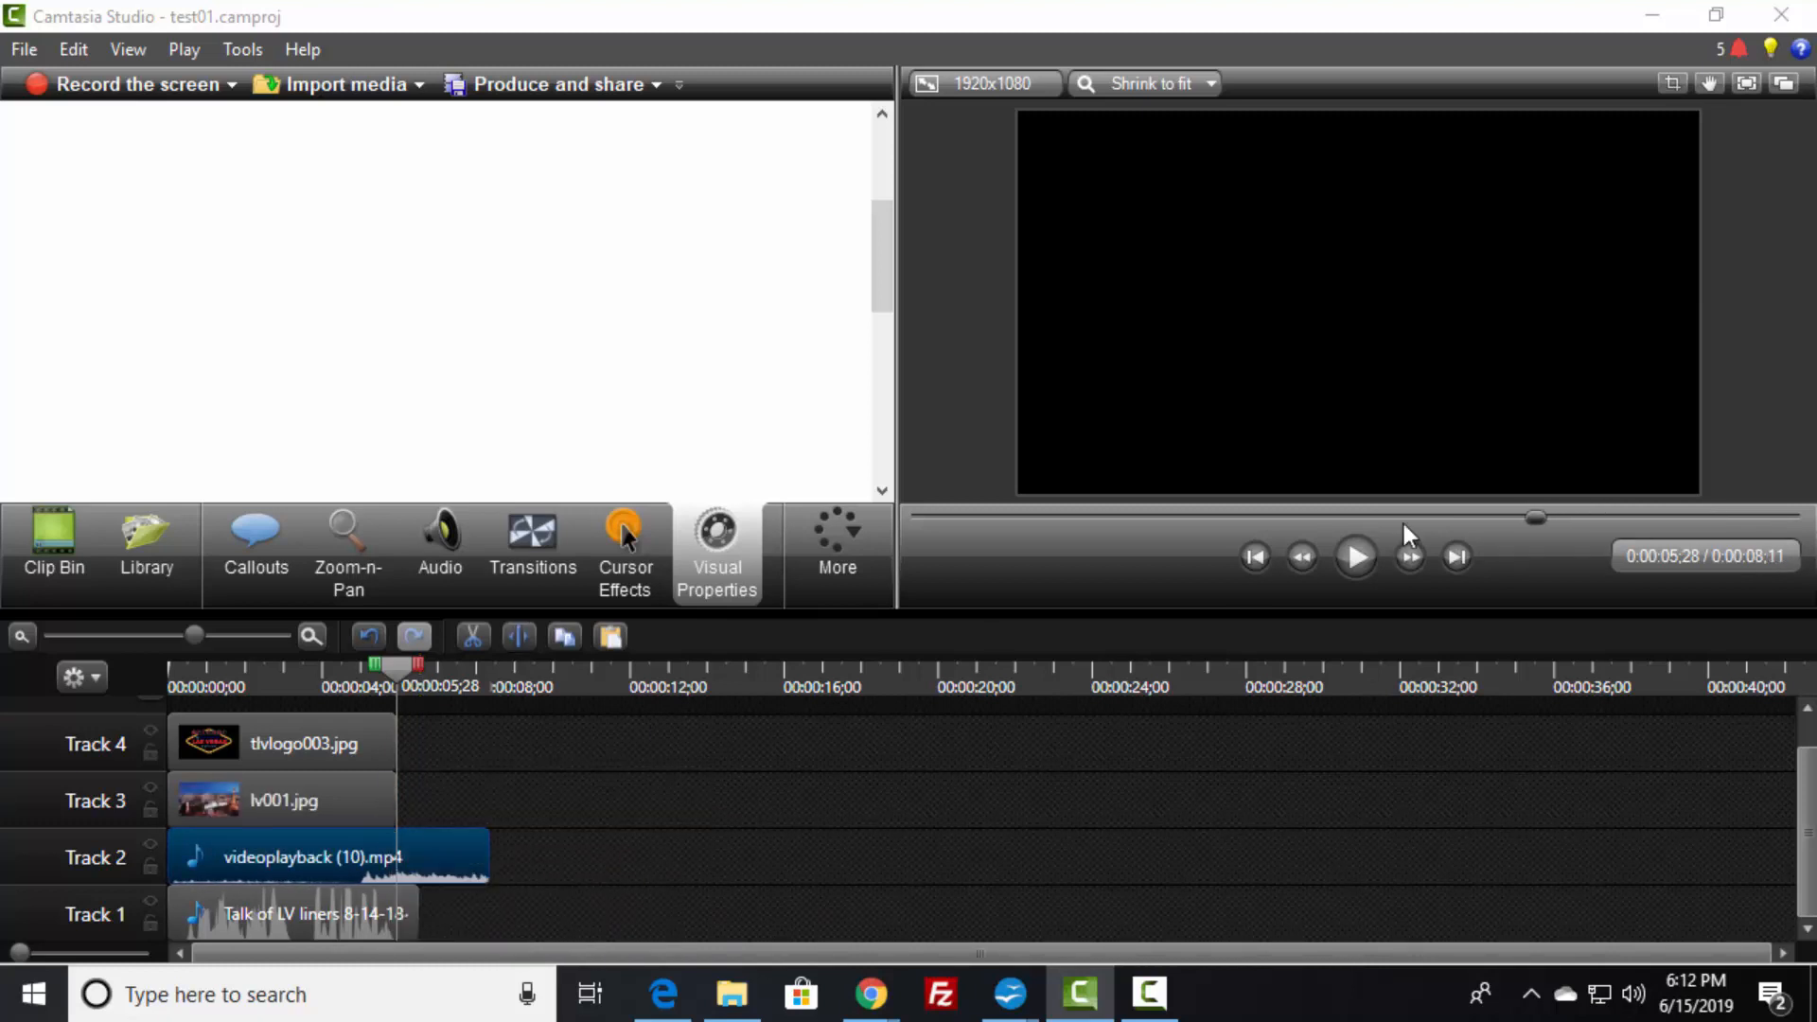
- Play the extended intro from the beginning to check the voice and background audio, pausing at 0:00:07;10
left_click(1259, 556)
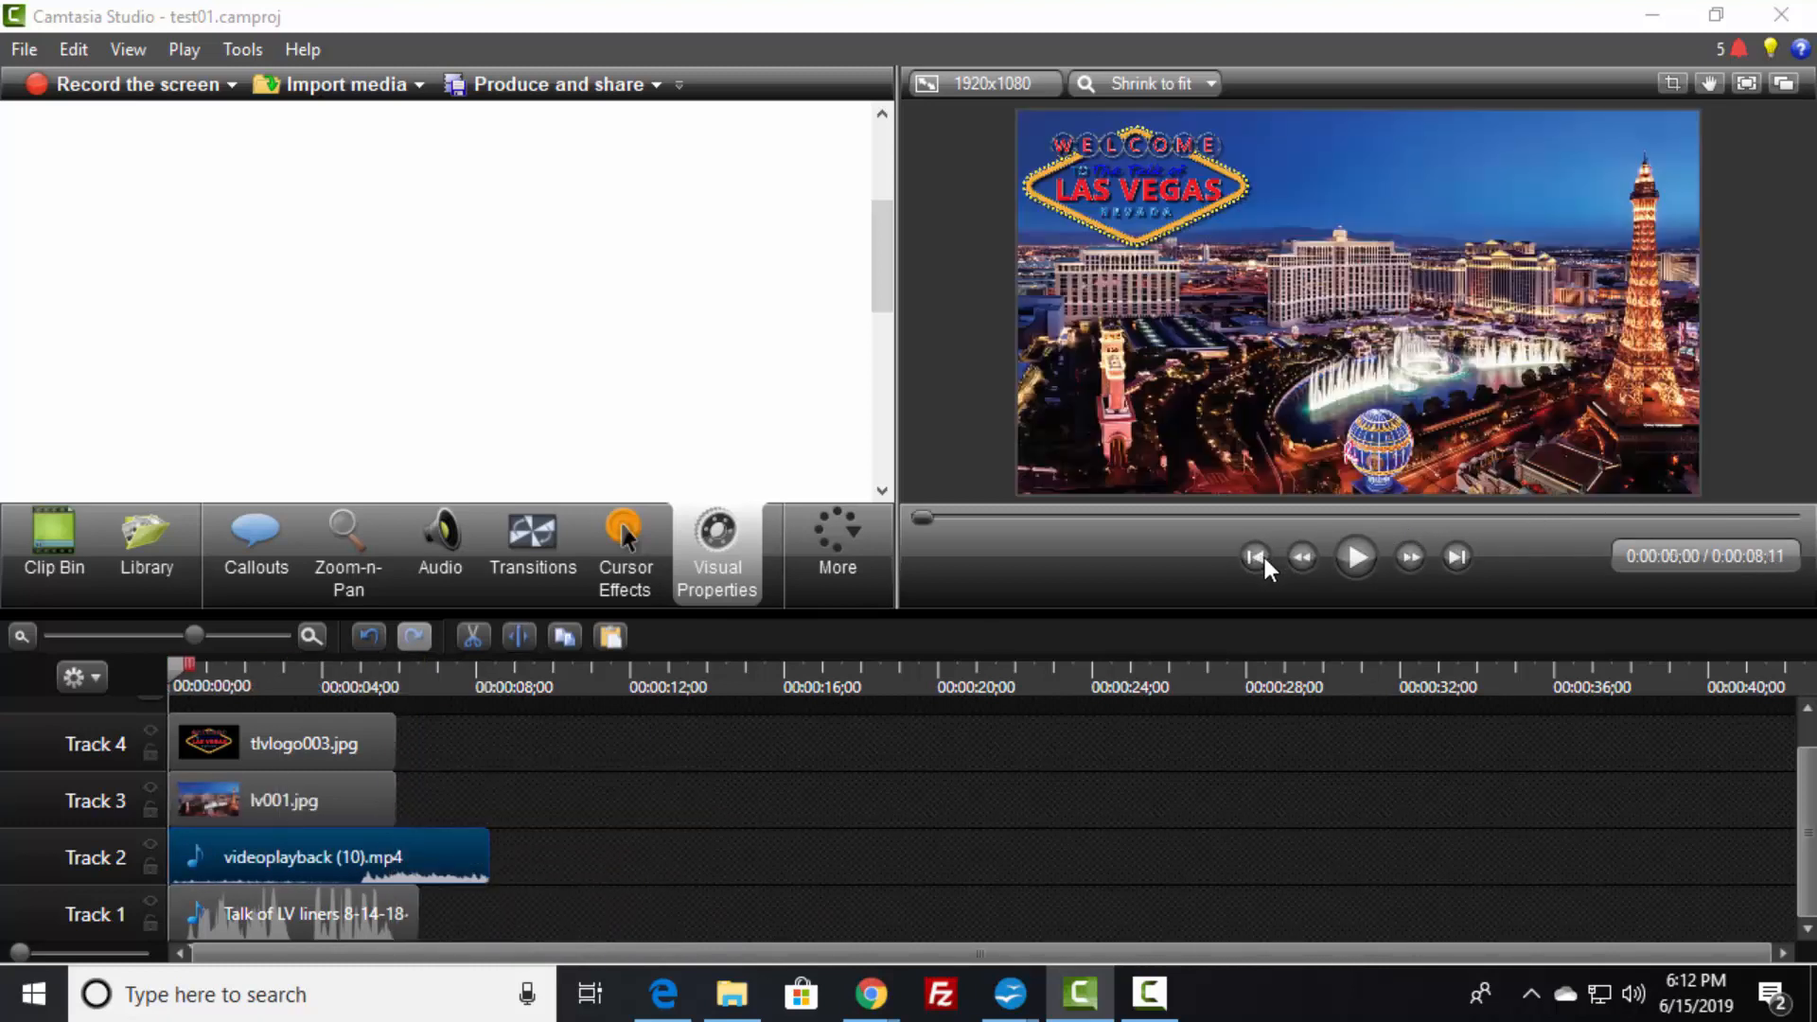
left_click(1353, 561)
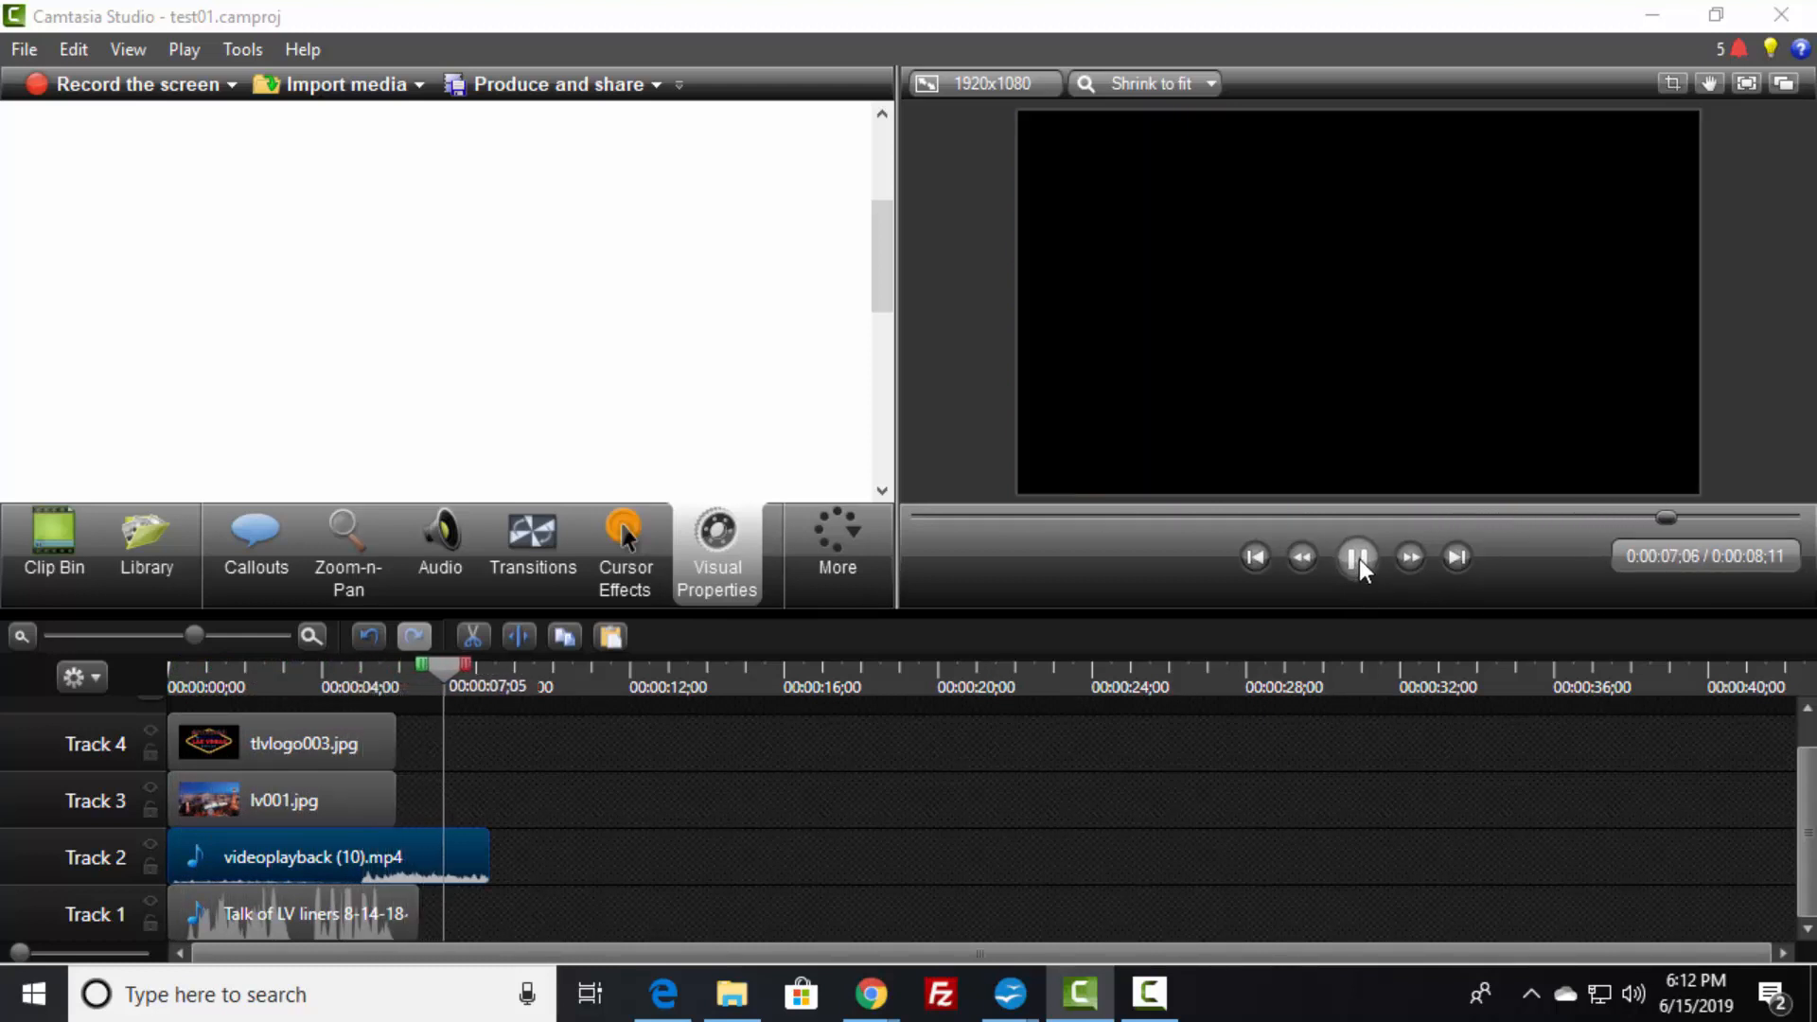
left_click(1358, 558)
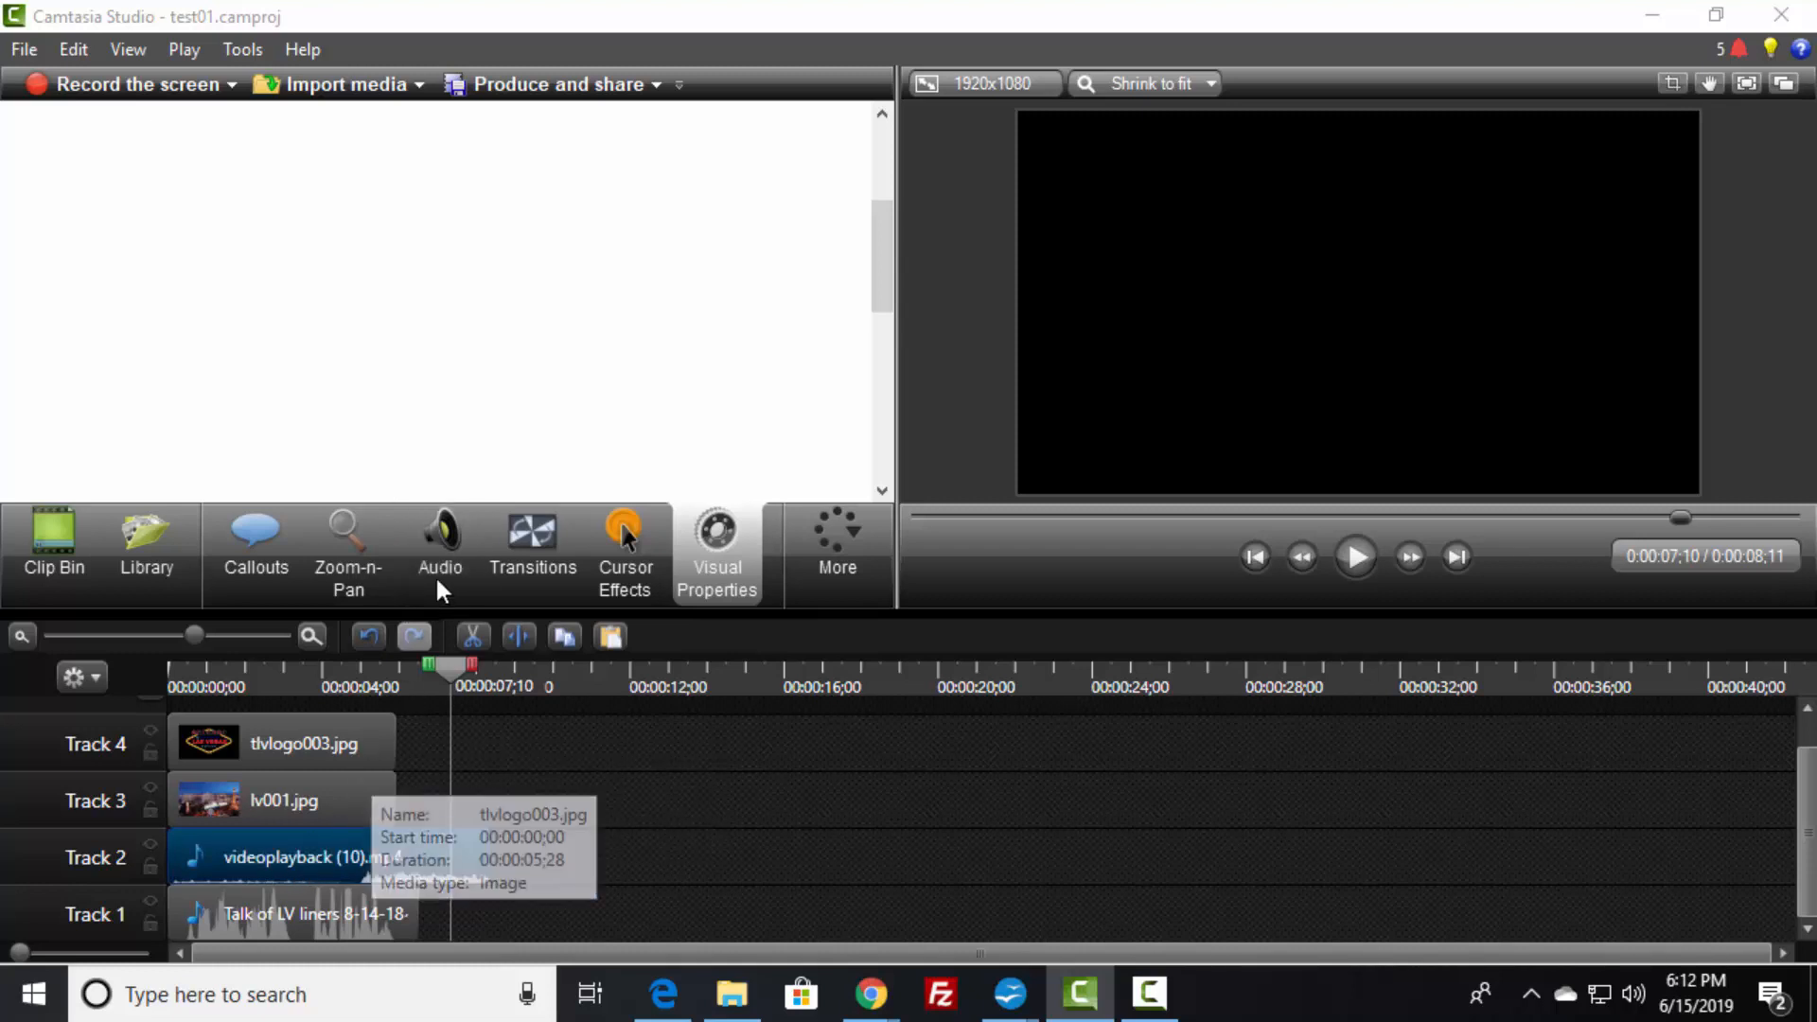
- Add a fade-out to the videoplayback (10).mp4 audio on Track 2 and lower its two high volume points near 0:00:05 to almost silent
left_click(441, 549)
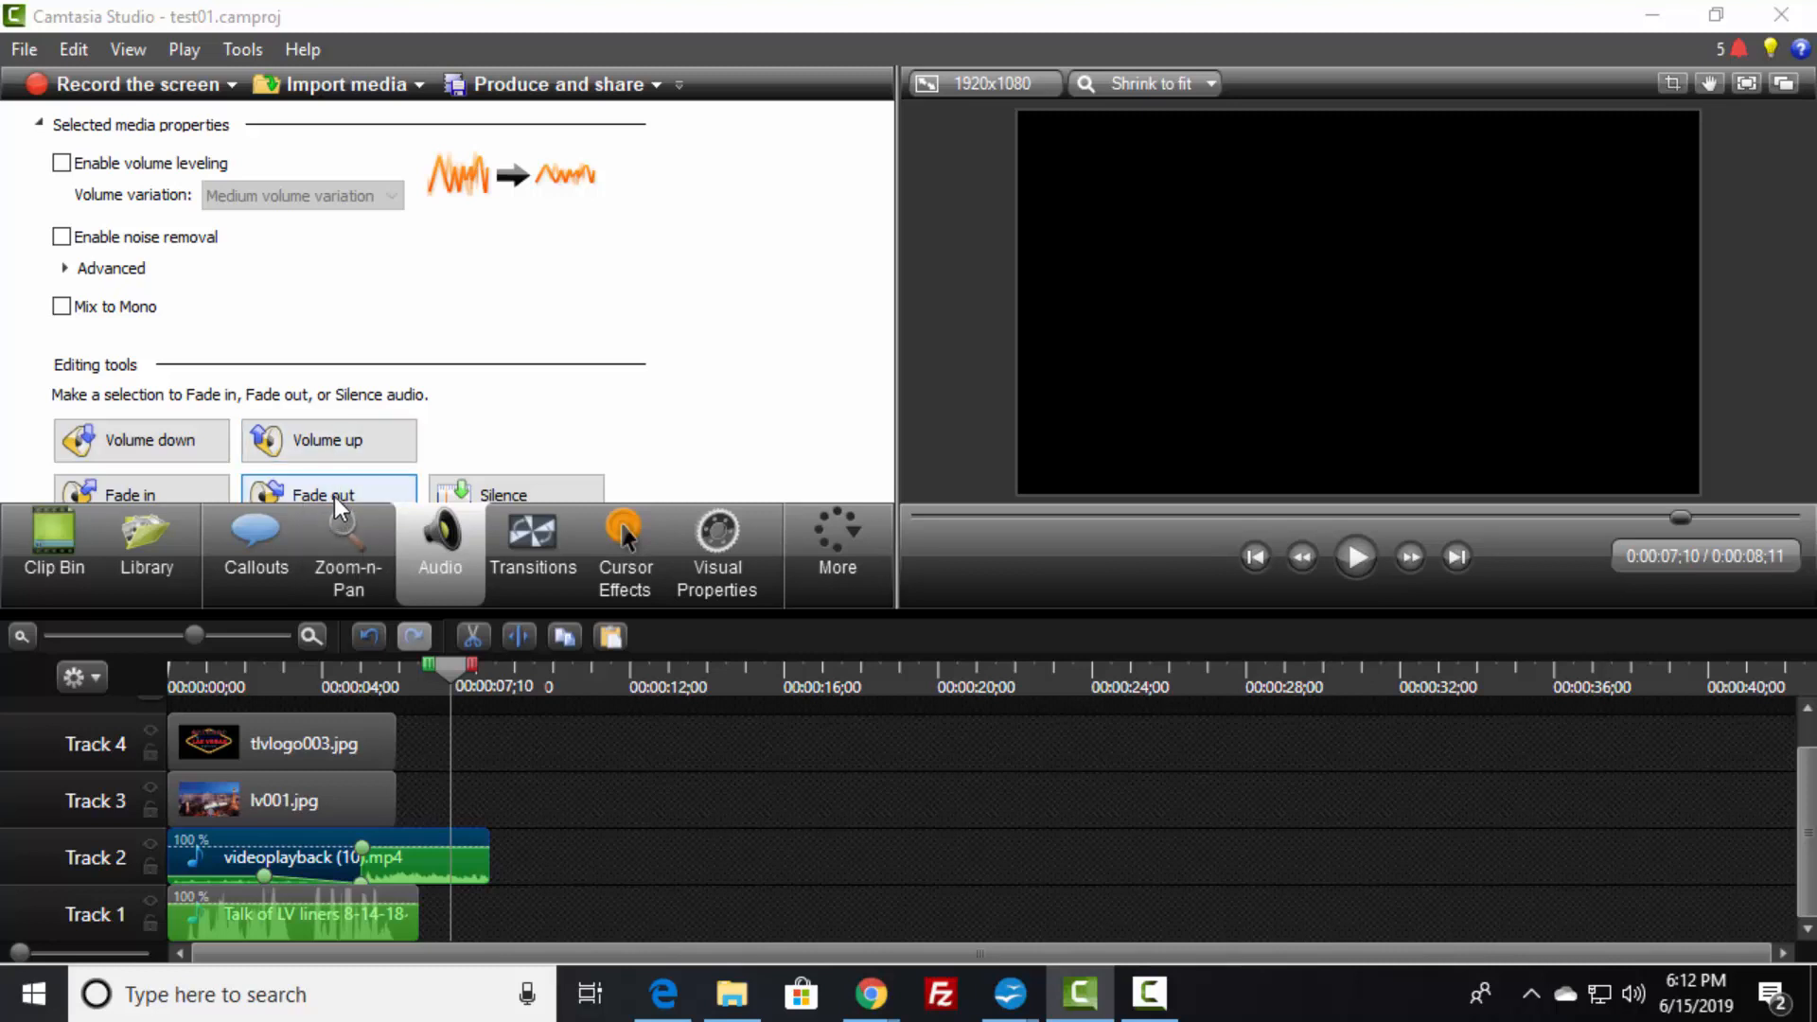
left_click(333, 496)
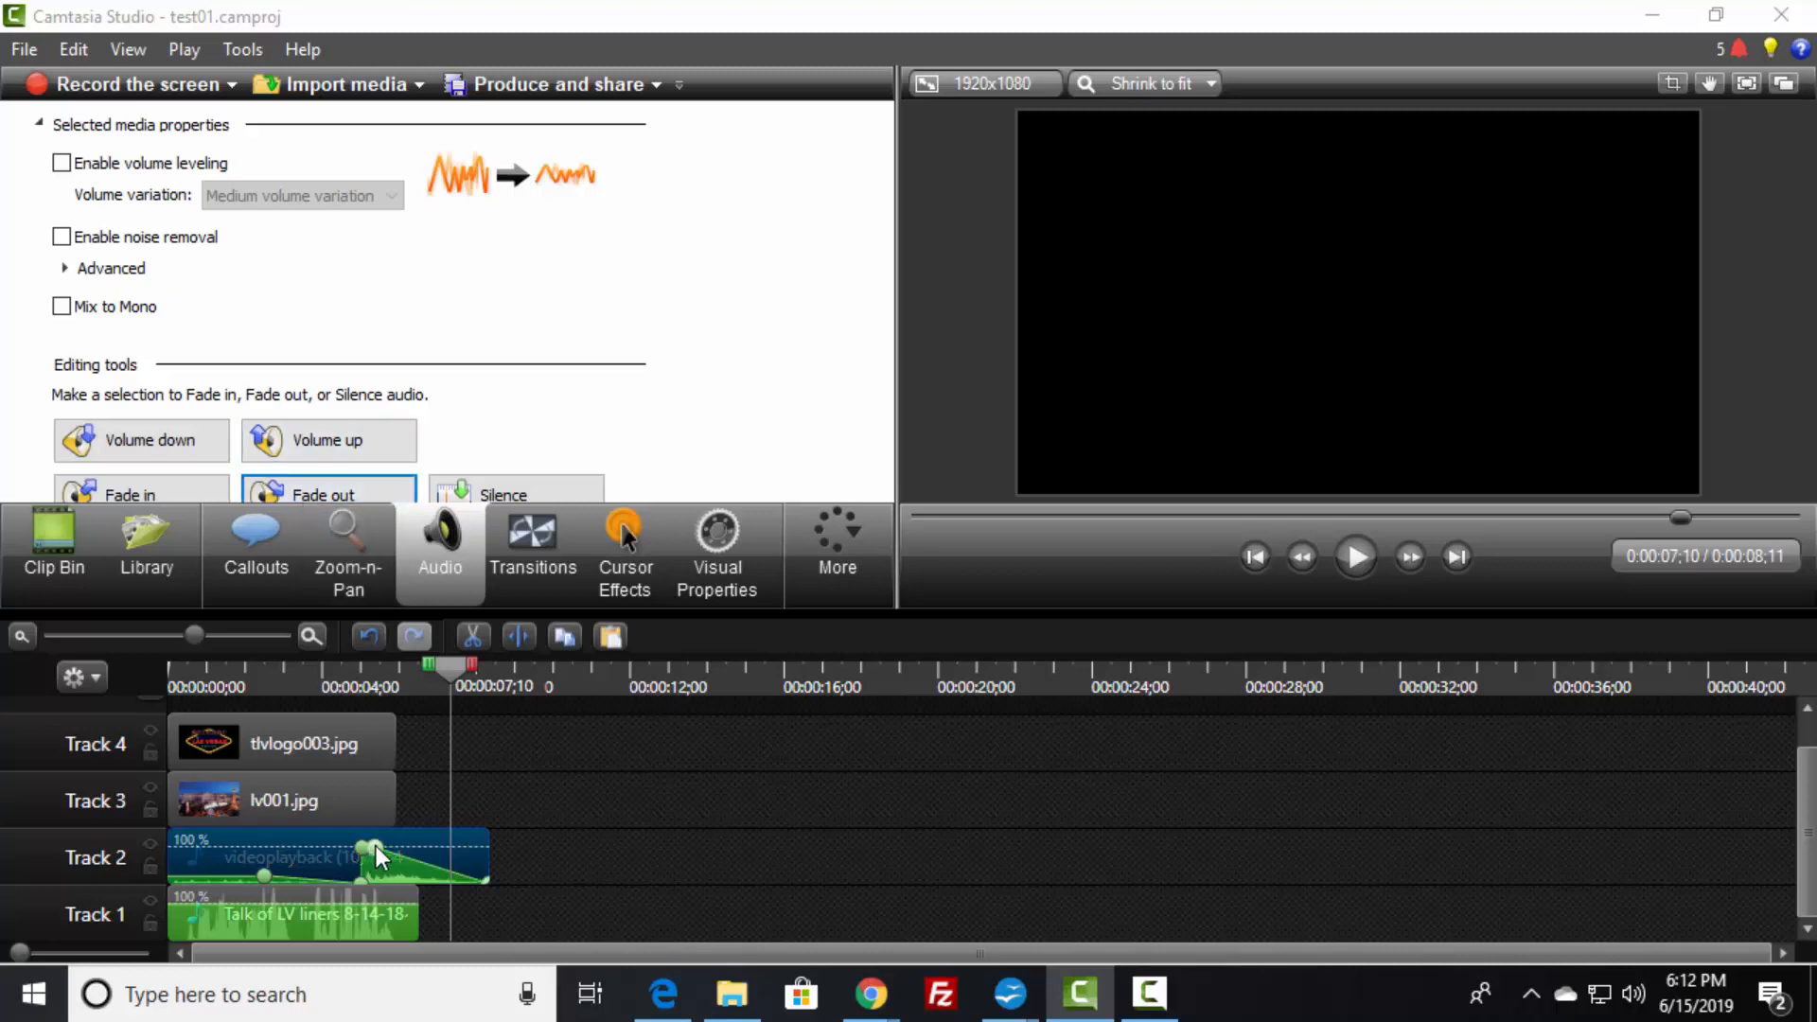
left_click_drag(377, 846, 360, 882)
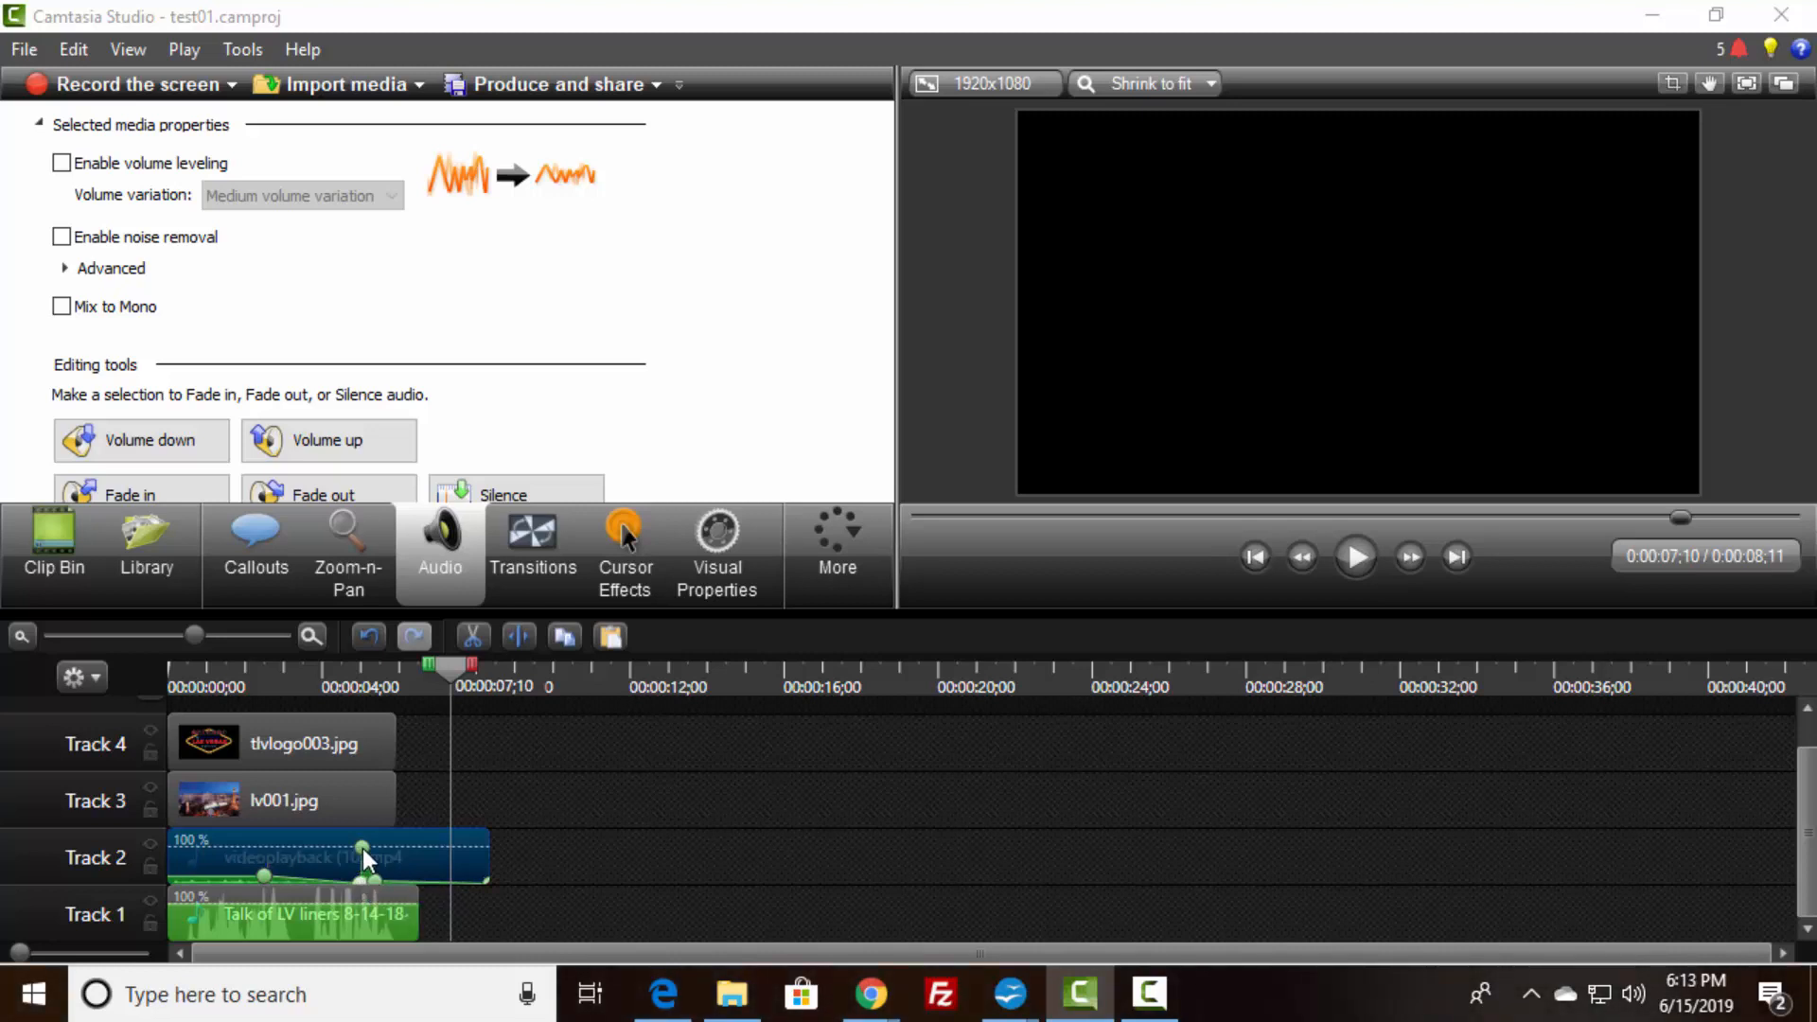
left_click_drag(362, 848, 365, 878)
- Play the intro from the beginning to check the faded background audio, pausing at 0:00:07;06
left_click(924, 521)
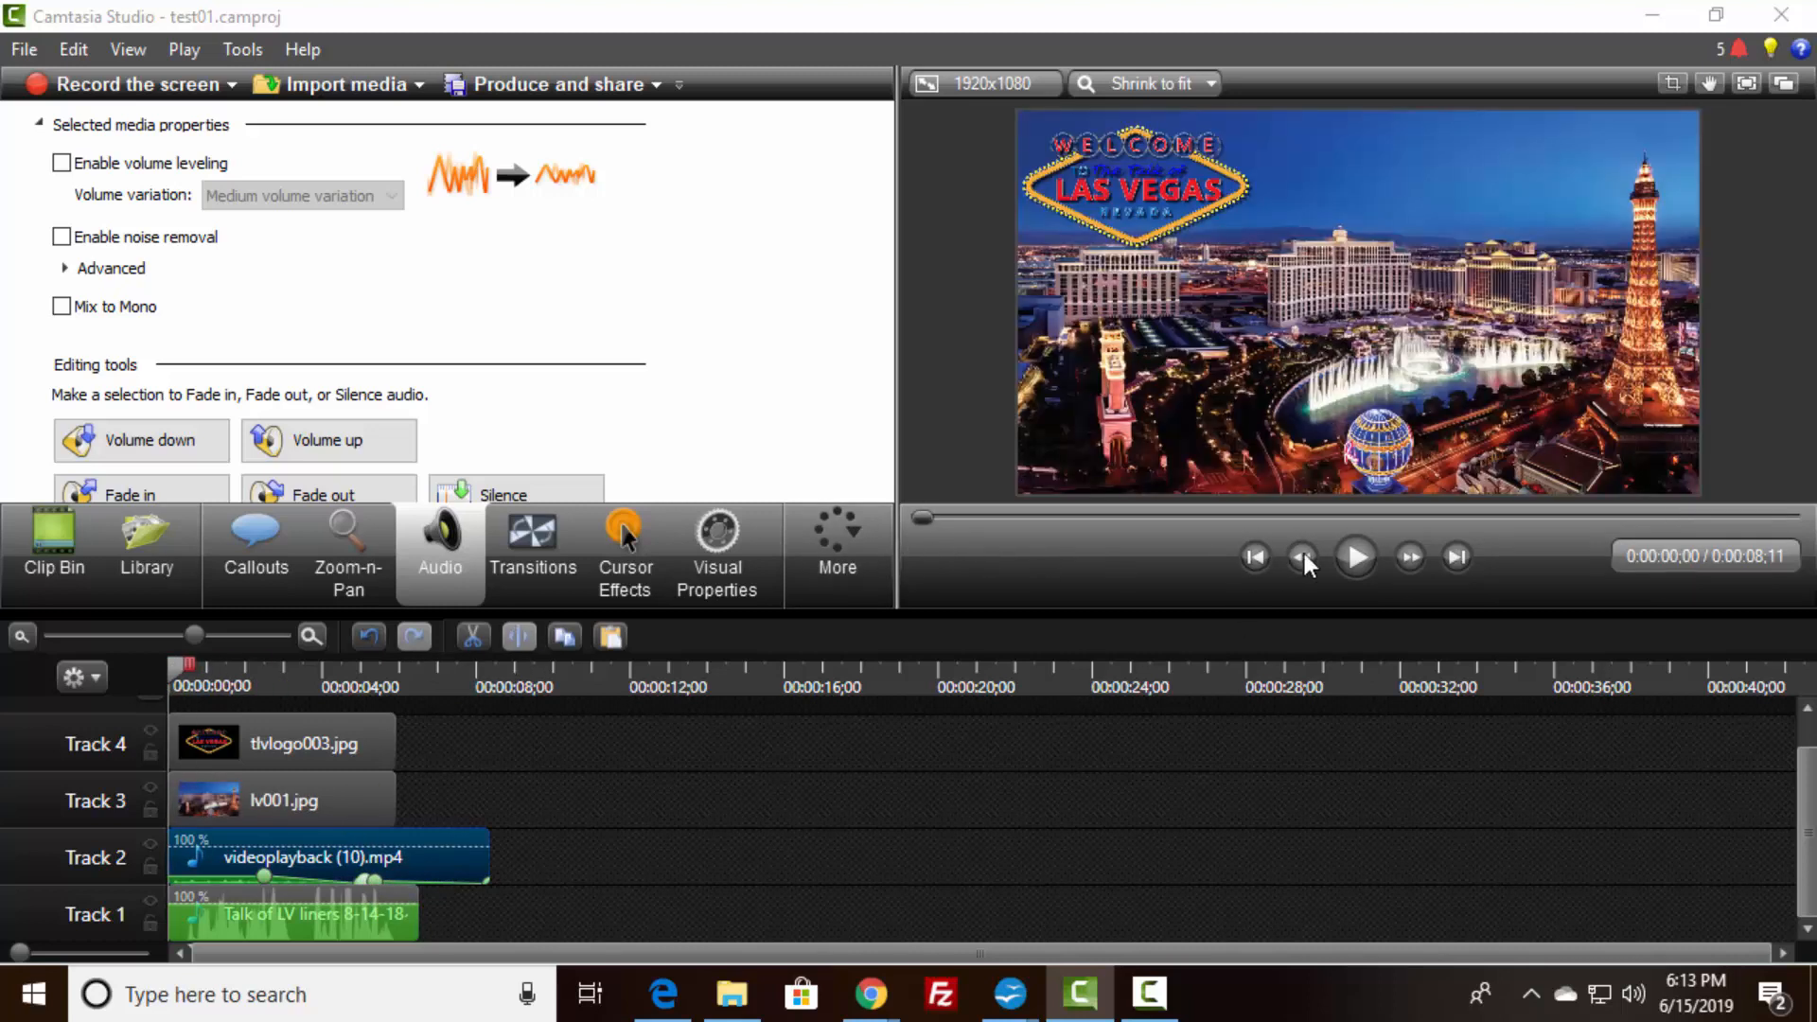
left_click(1355, 560)
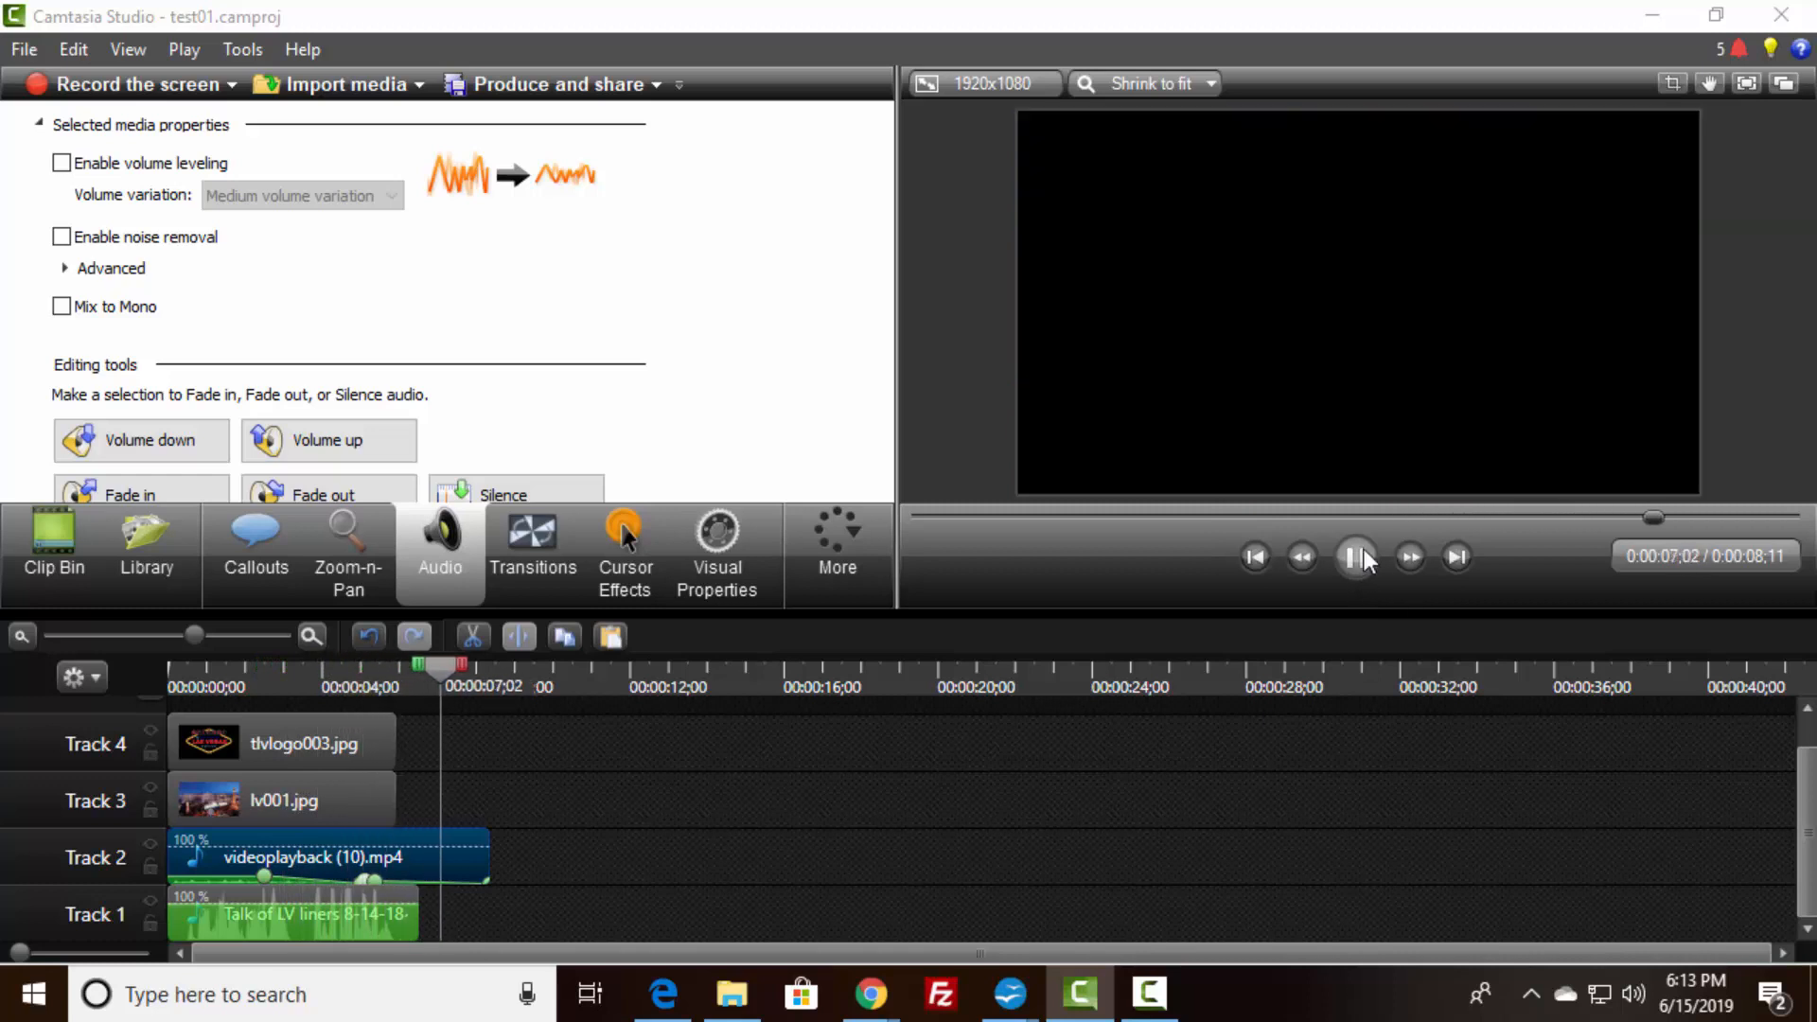
left_click(1363, 554)
- Add the old-library-book.jpg image to Track 1 directly after the Talk of LV liners audio
left_click(71, 562)
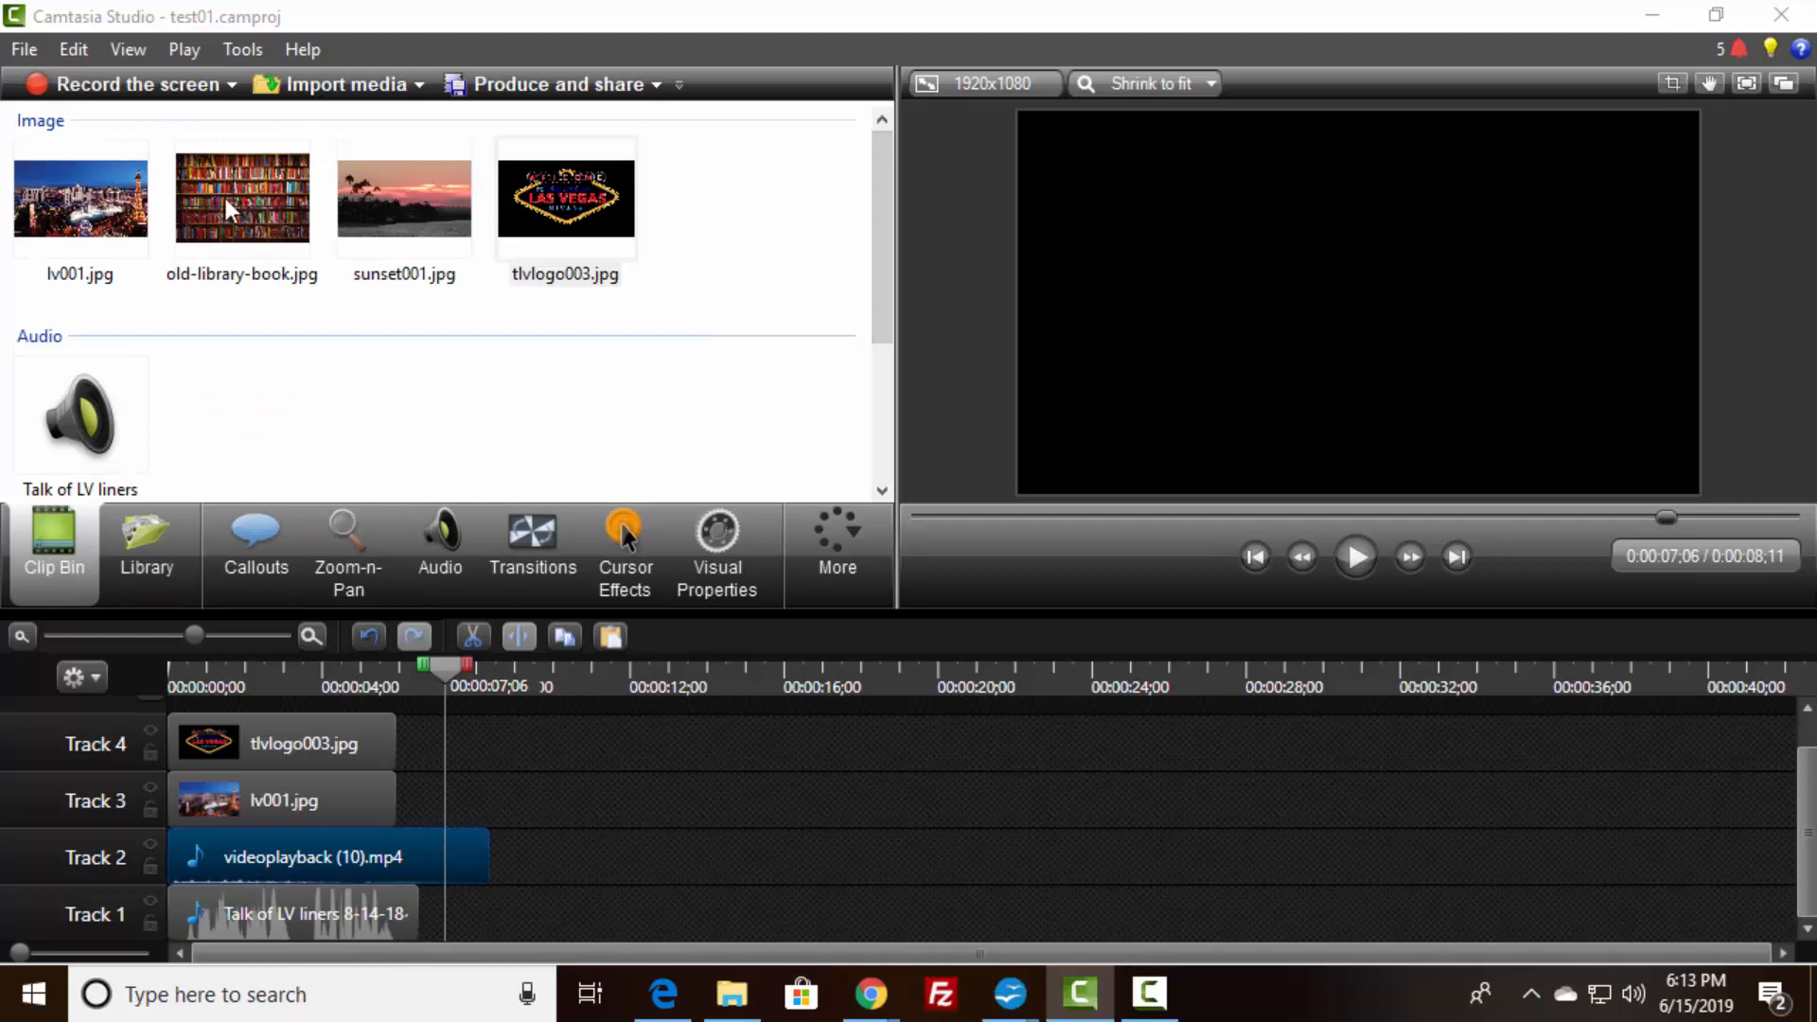
left_click_drag(225, 200, 629, 626)
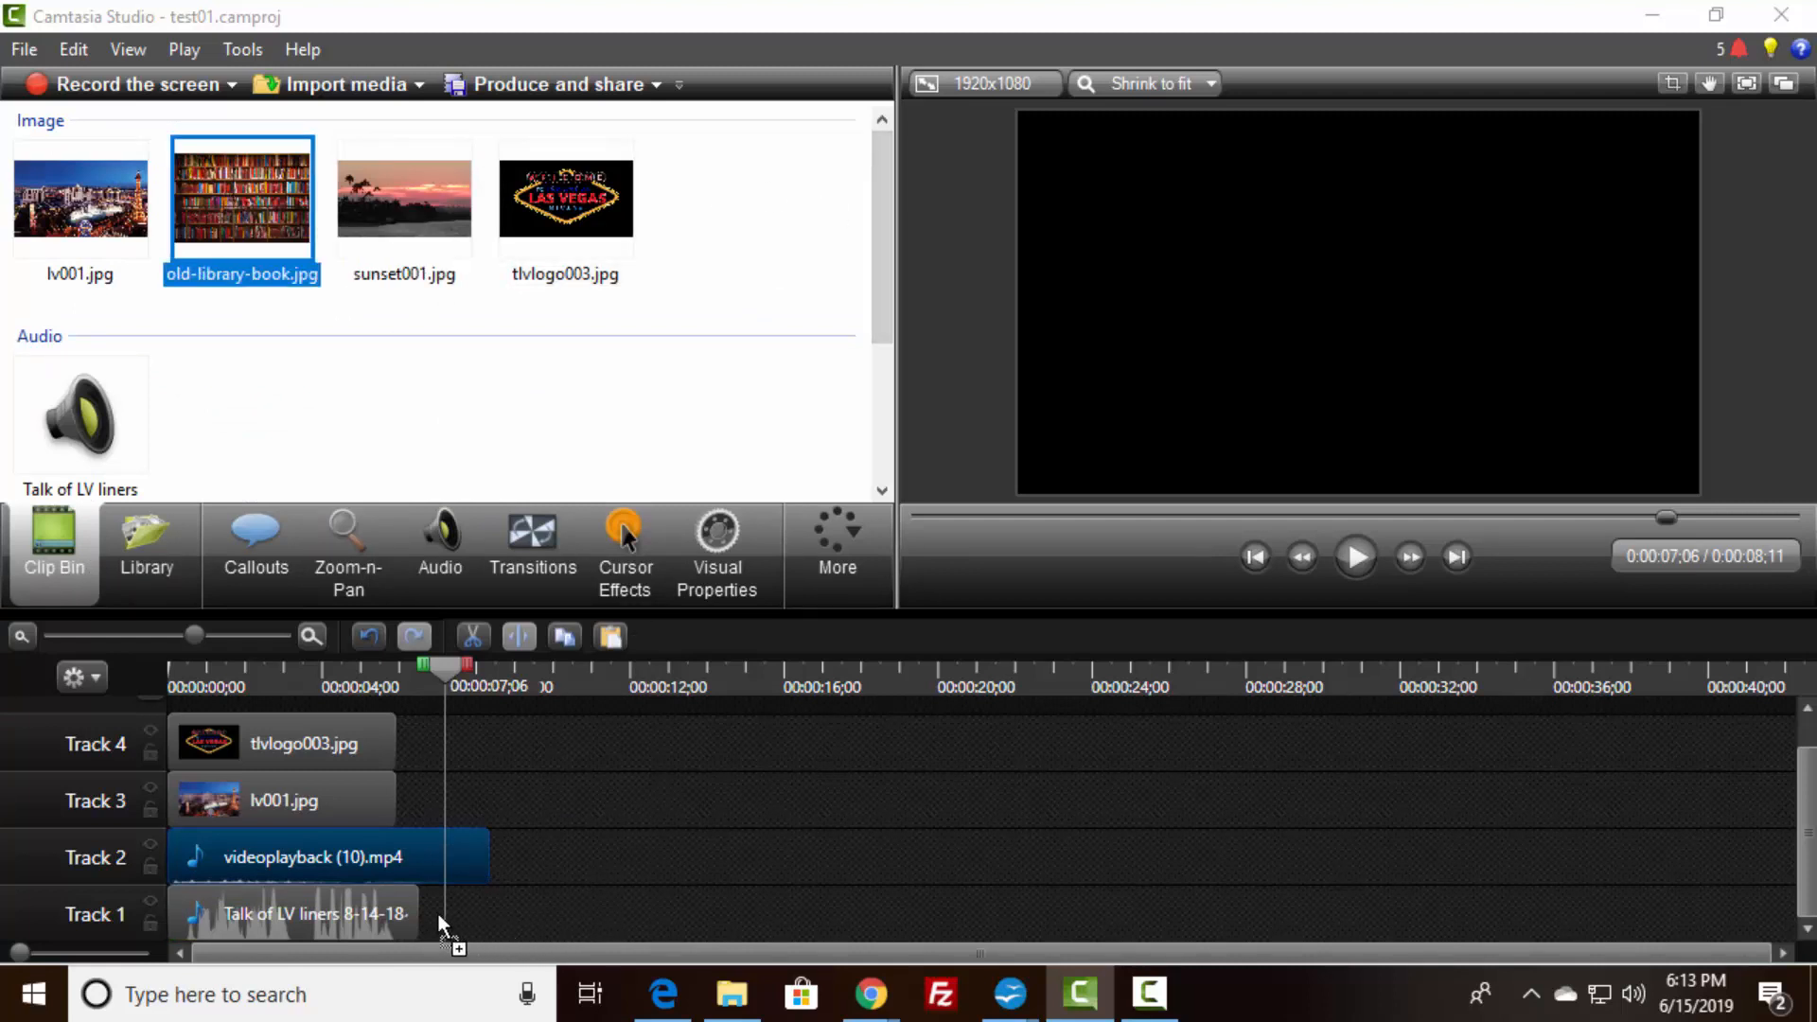
left_click_drag(437, 912, 431, 906)
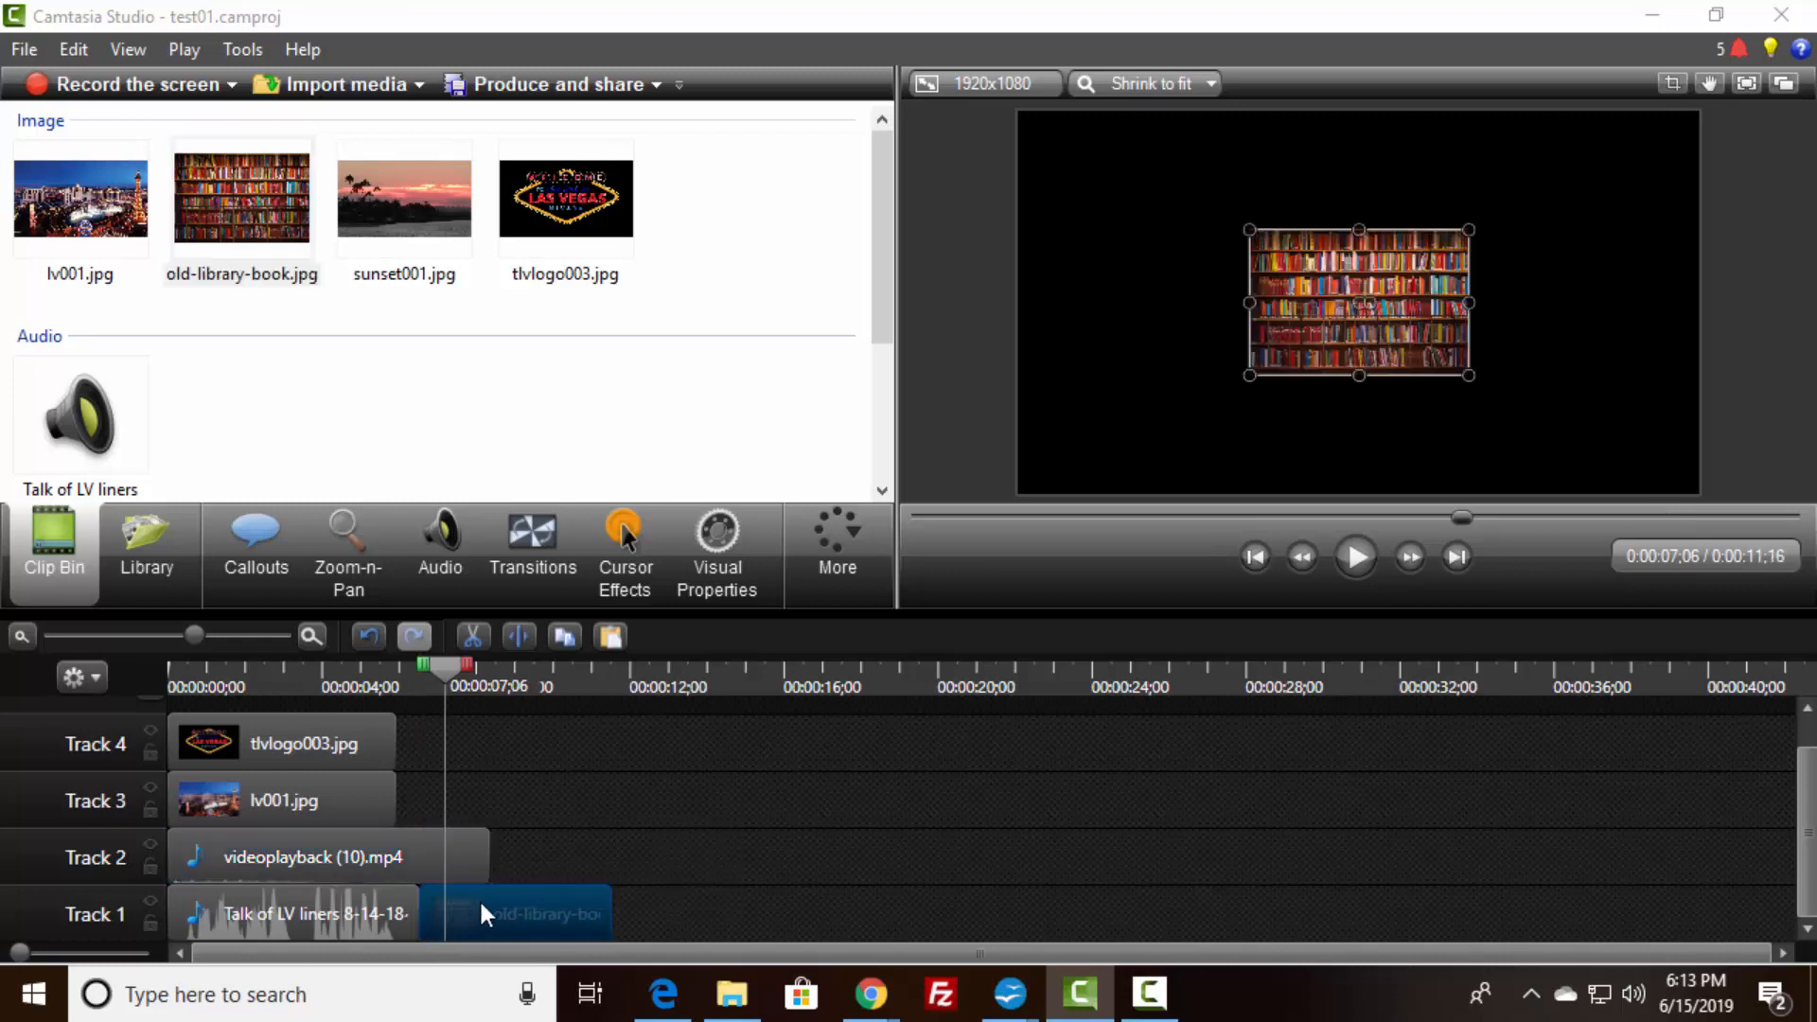
- Enlarge the library image and position it so it covers the whole video frame
left_click(1297, 329)
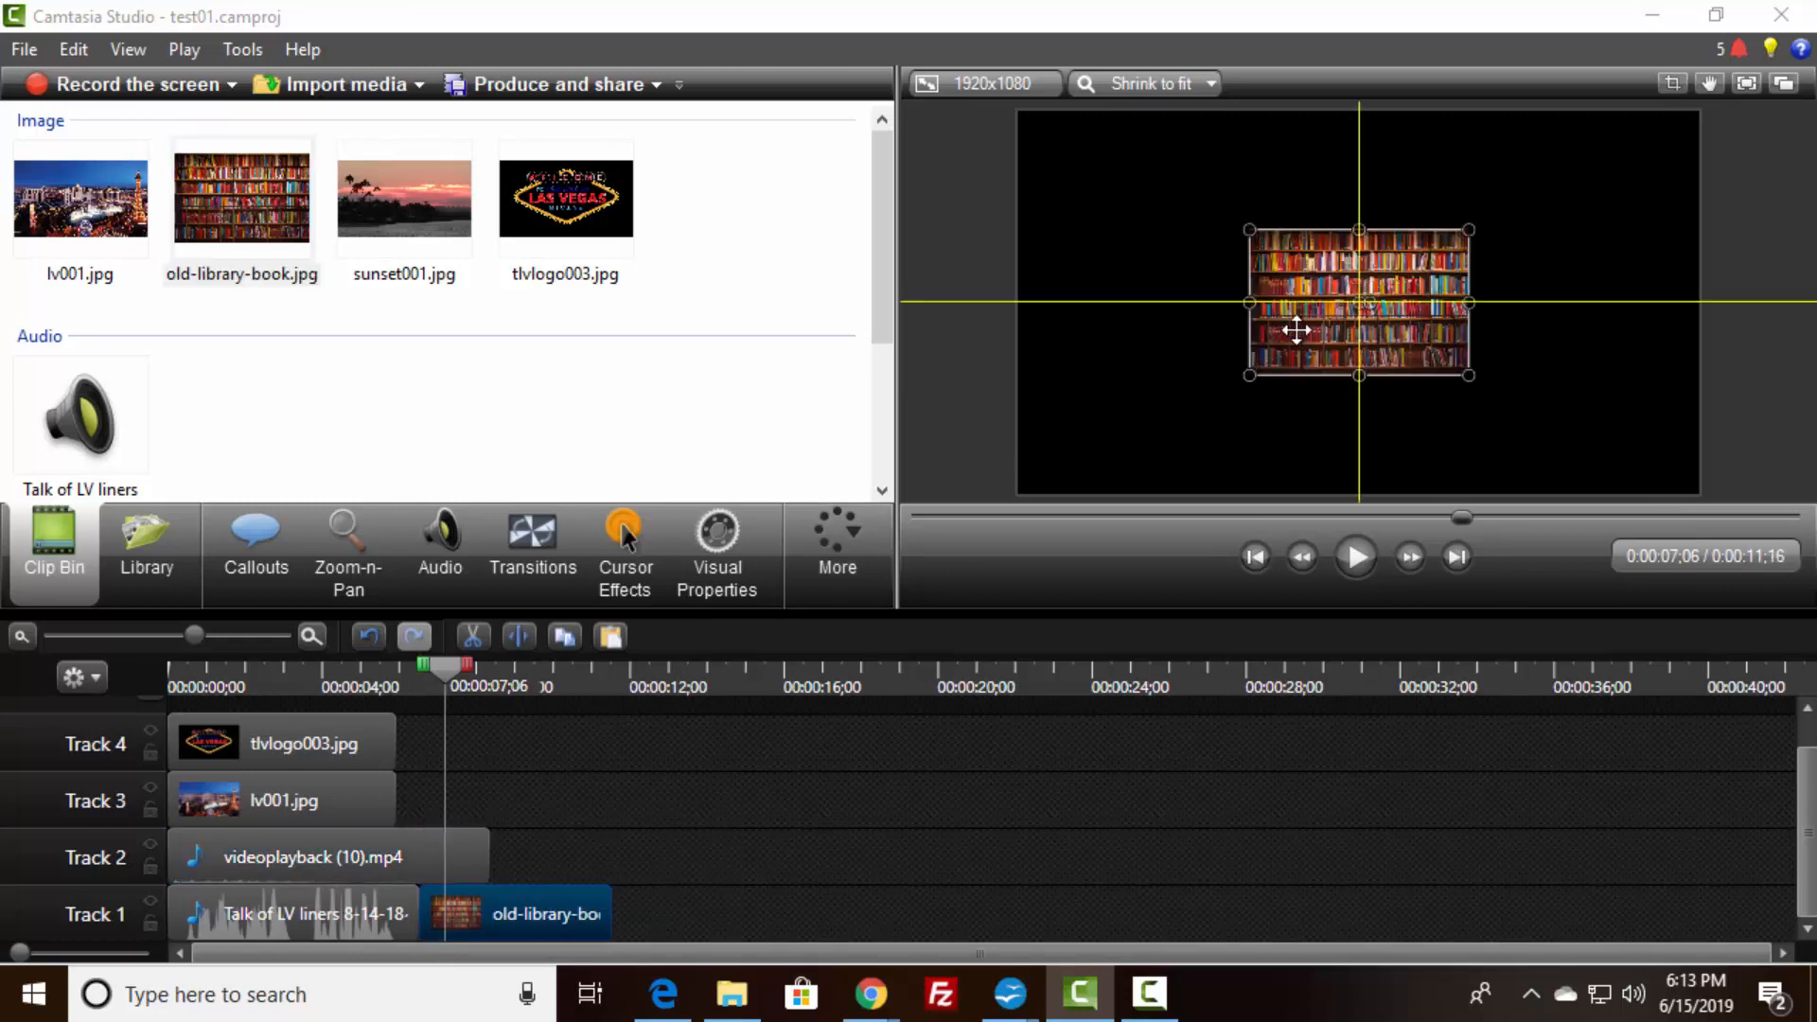
left_click_drag(1297, 329, 1062, 451)
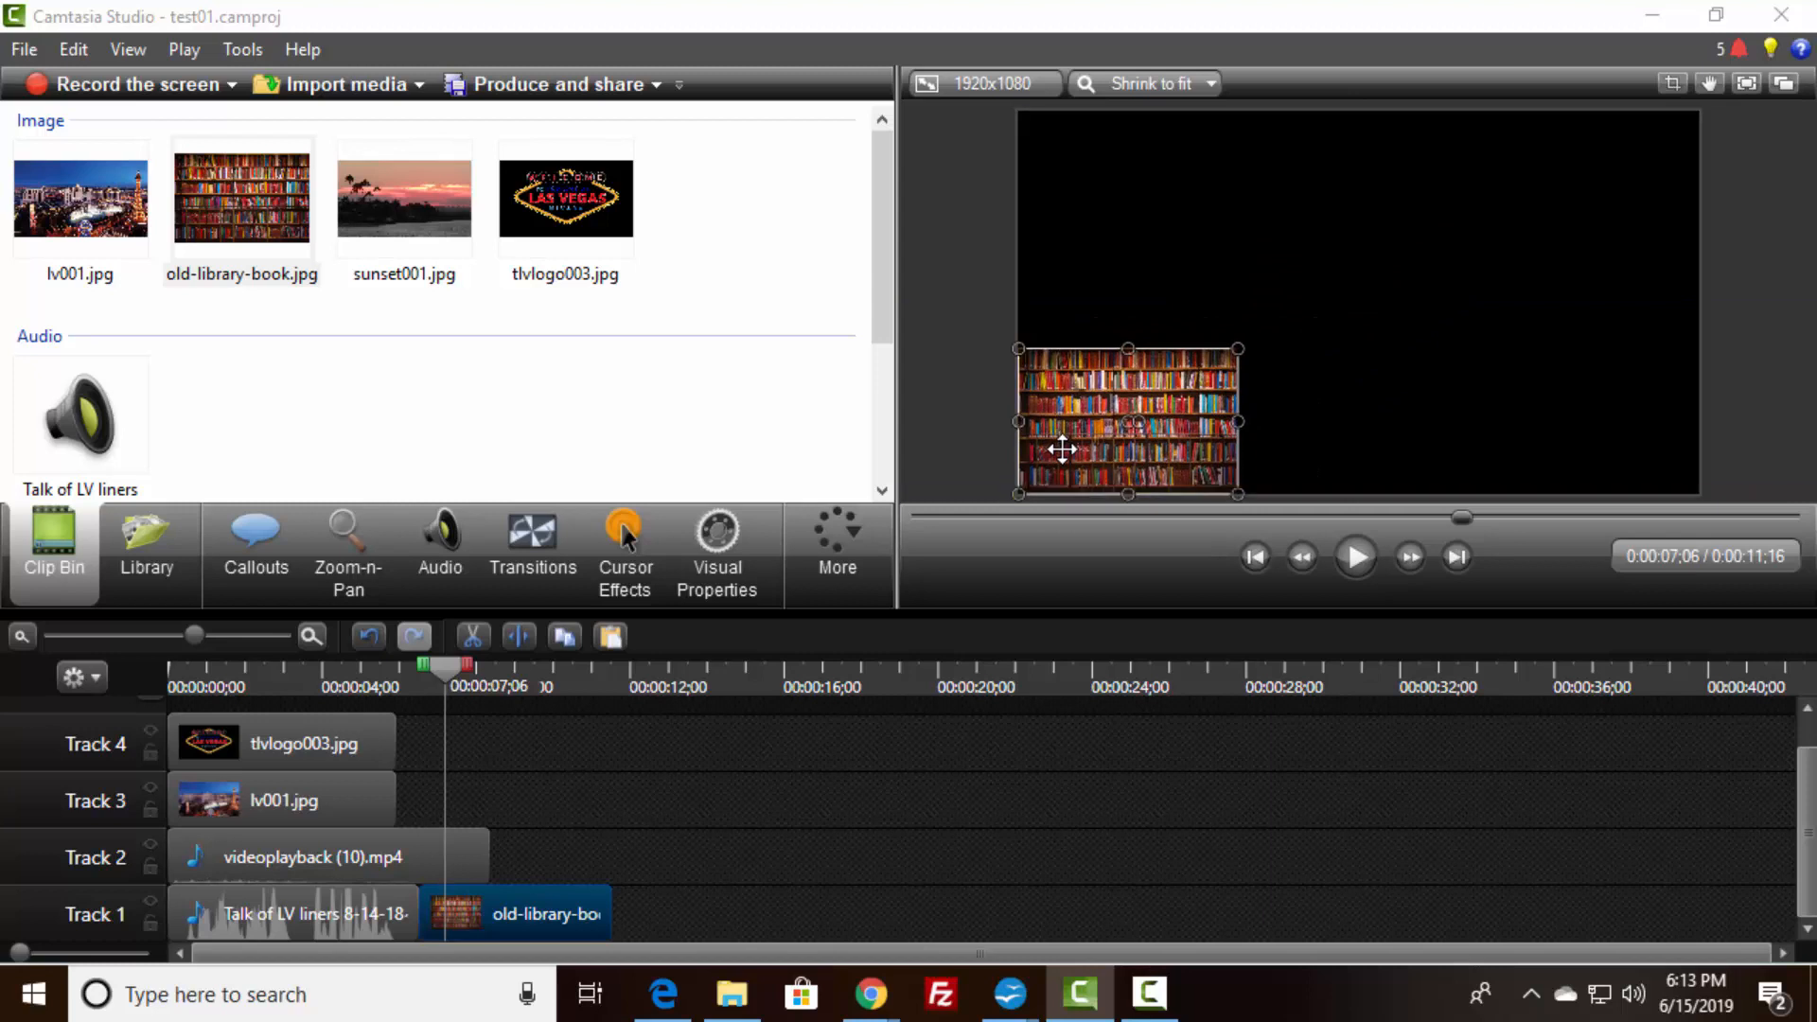
left_click_drag(1240, 349, 1734, 194)
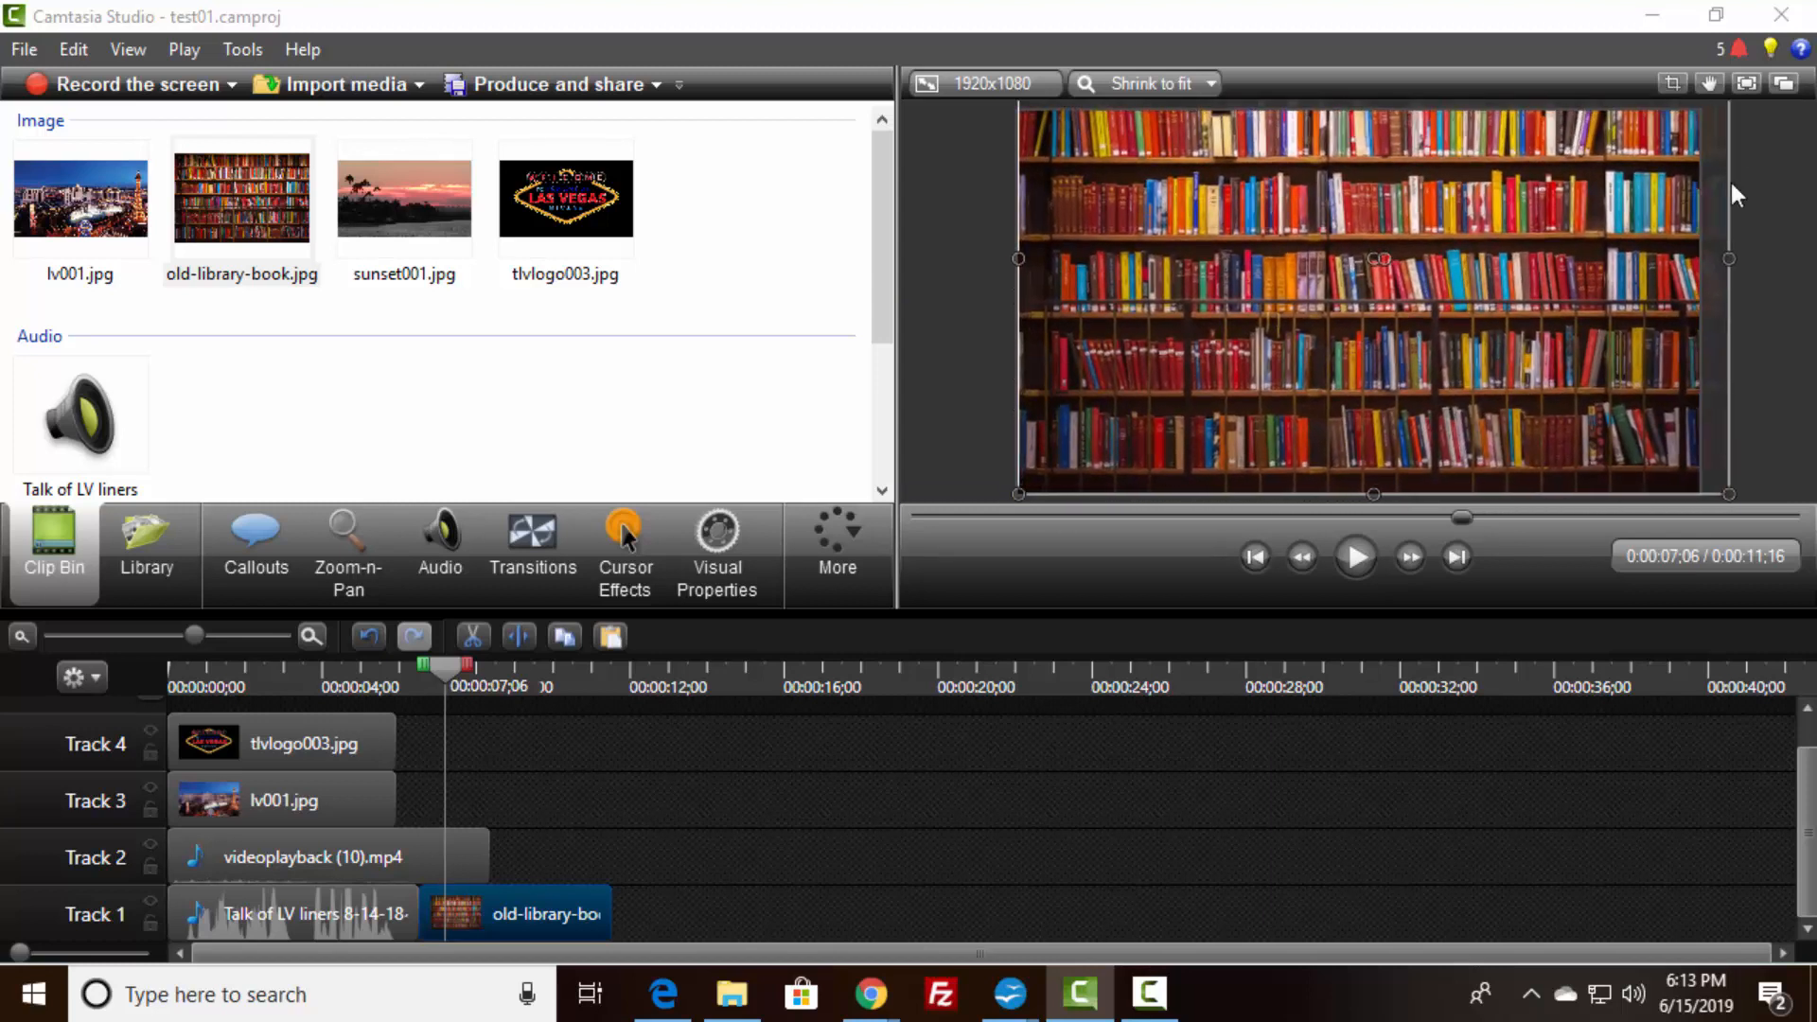
left_click_drag(1368, 348, 1338, 367)
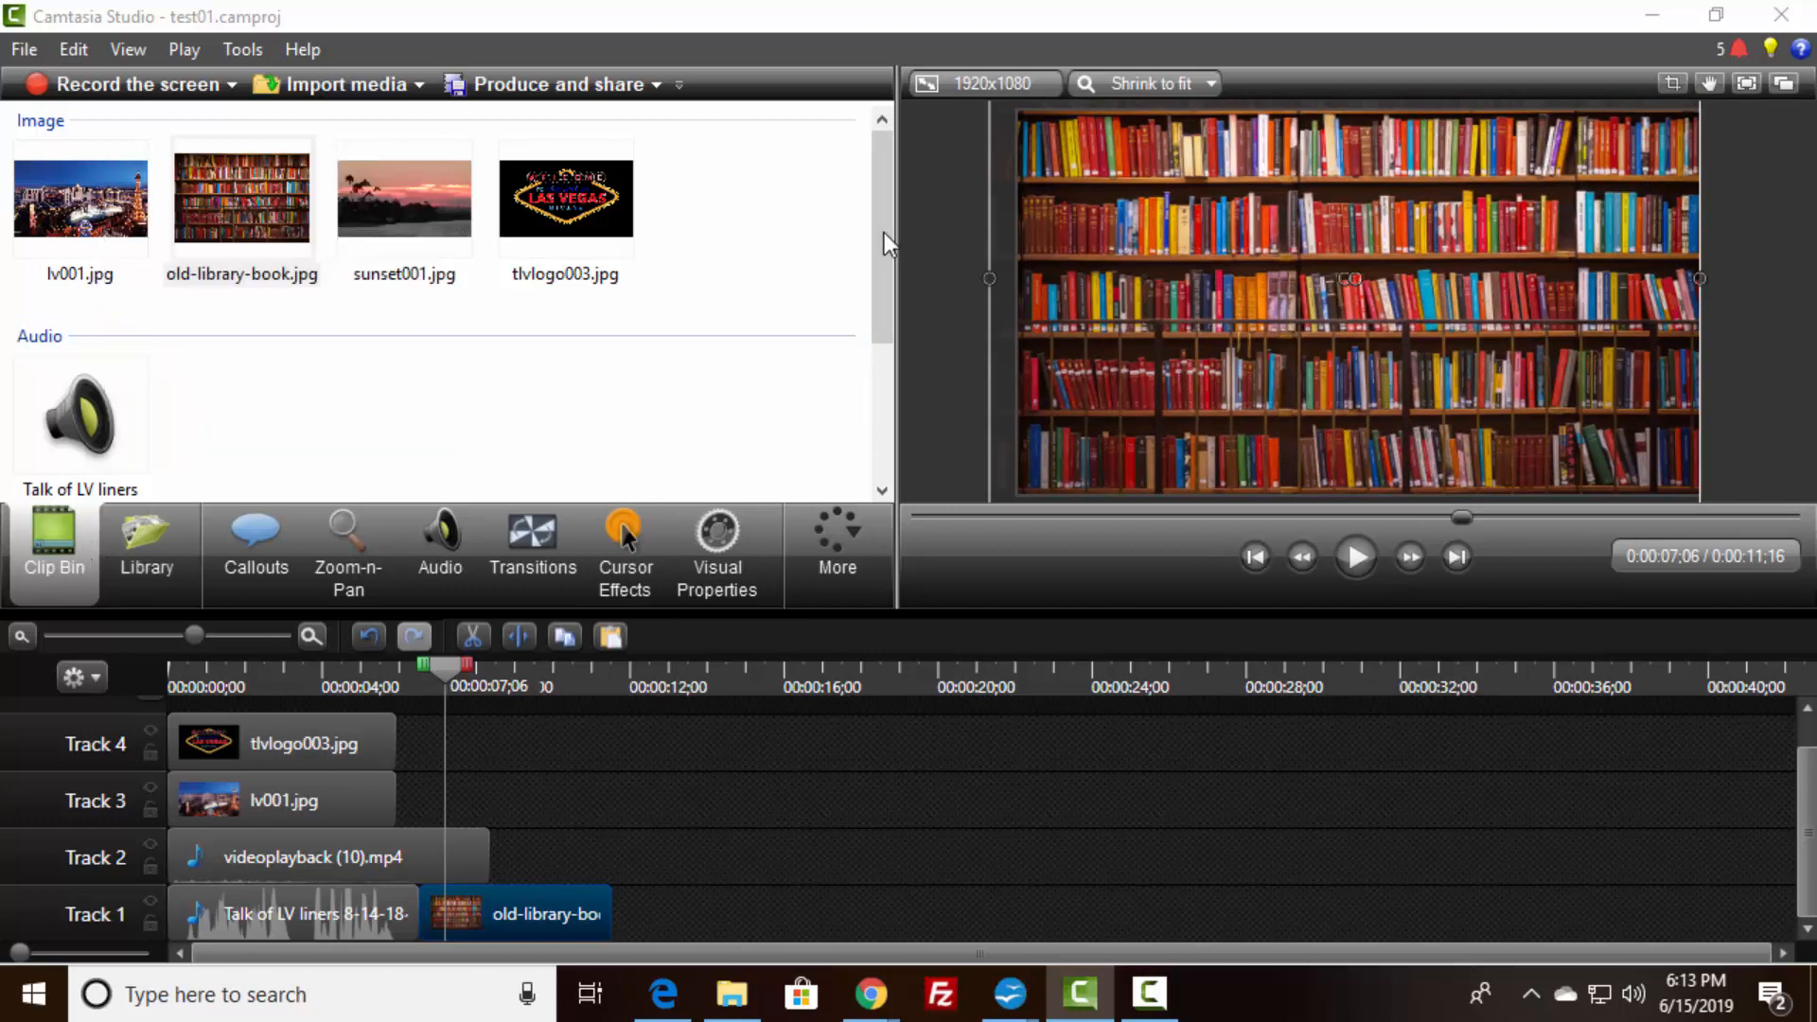
- Add the green-screen video MVI_1205.MP4 to Track 3 directly after lv001.jpg
left_click_drag(884, 244, 854, 390)
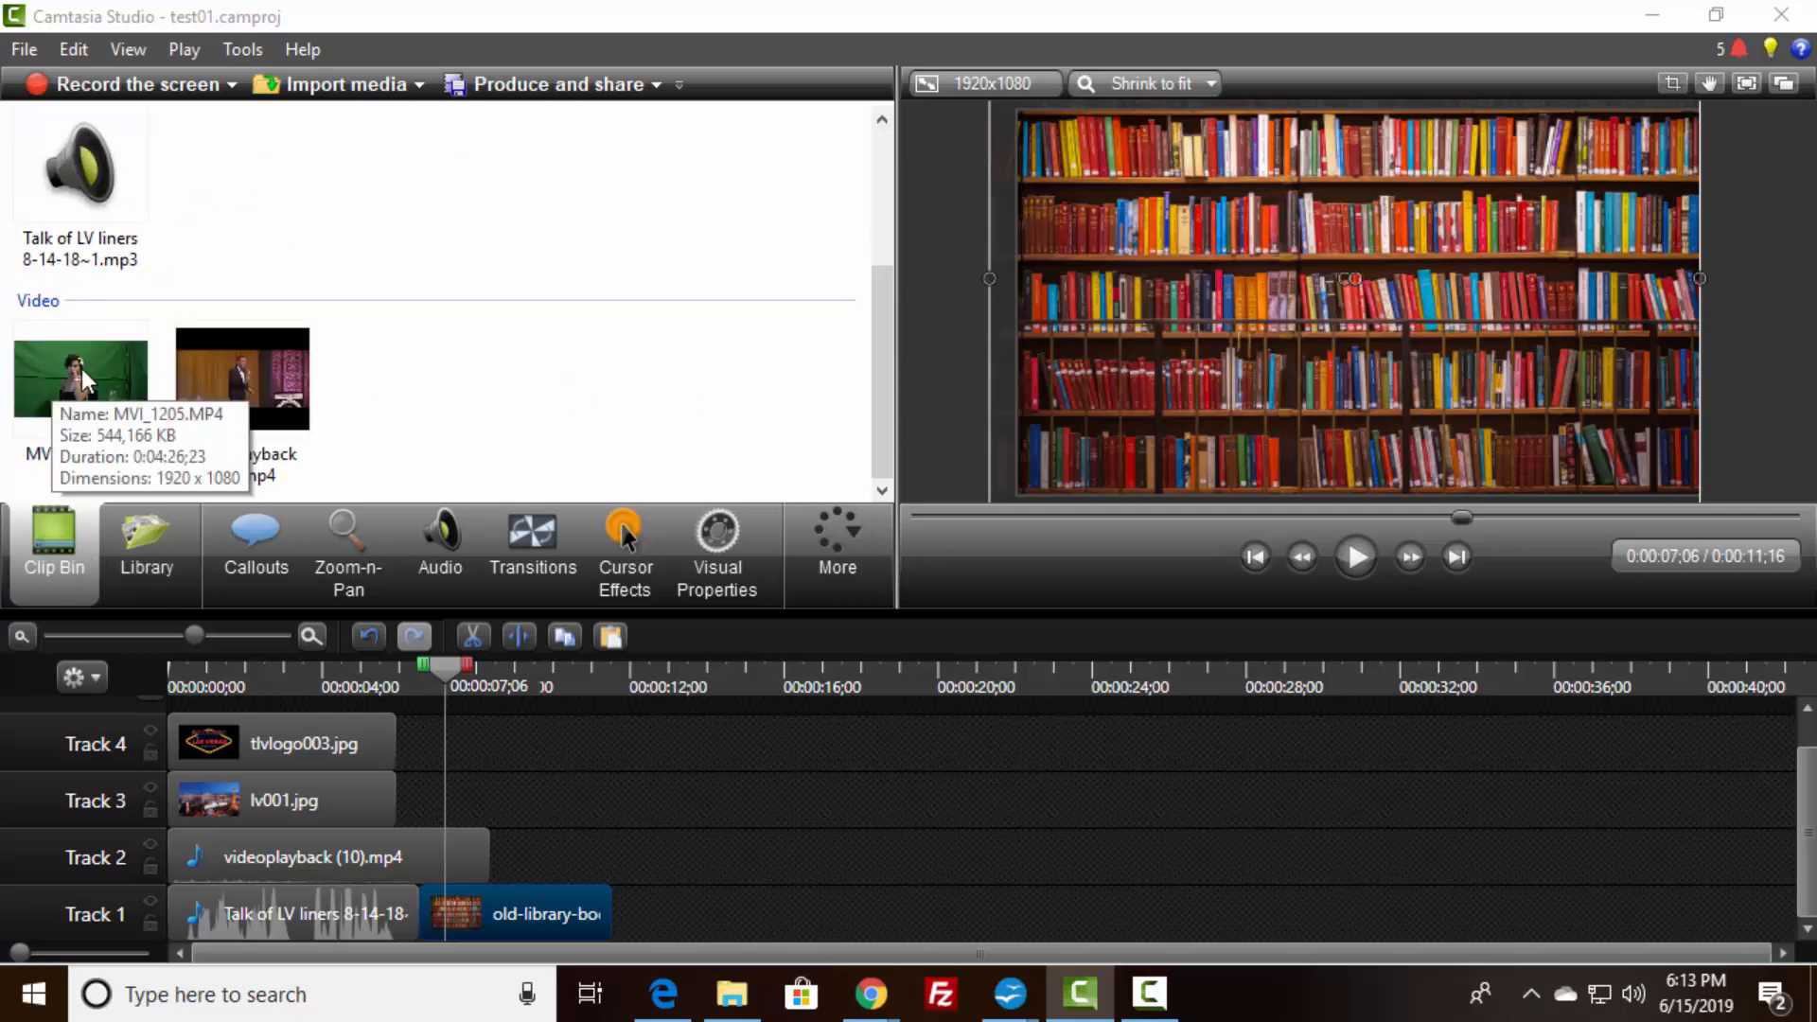
left_click_drag(82, 372, 486, 681)
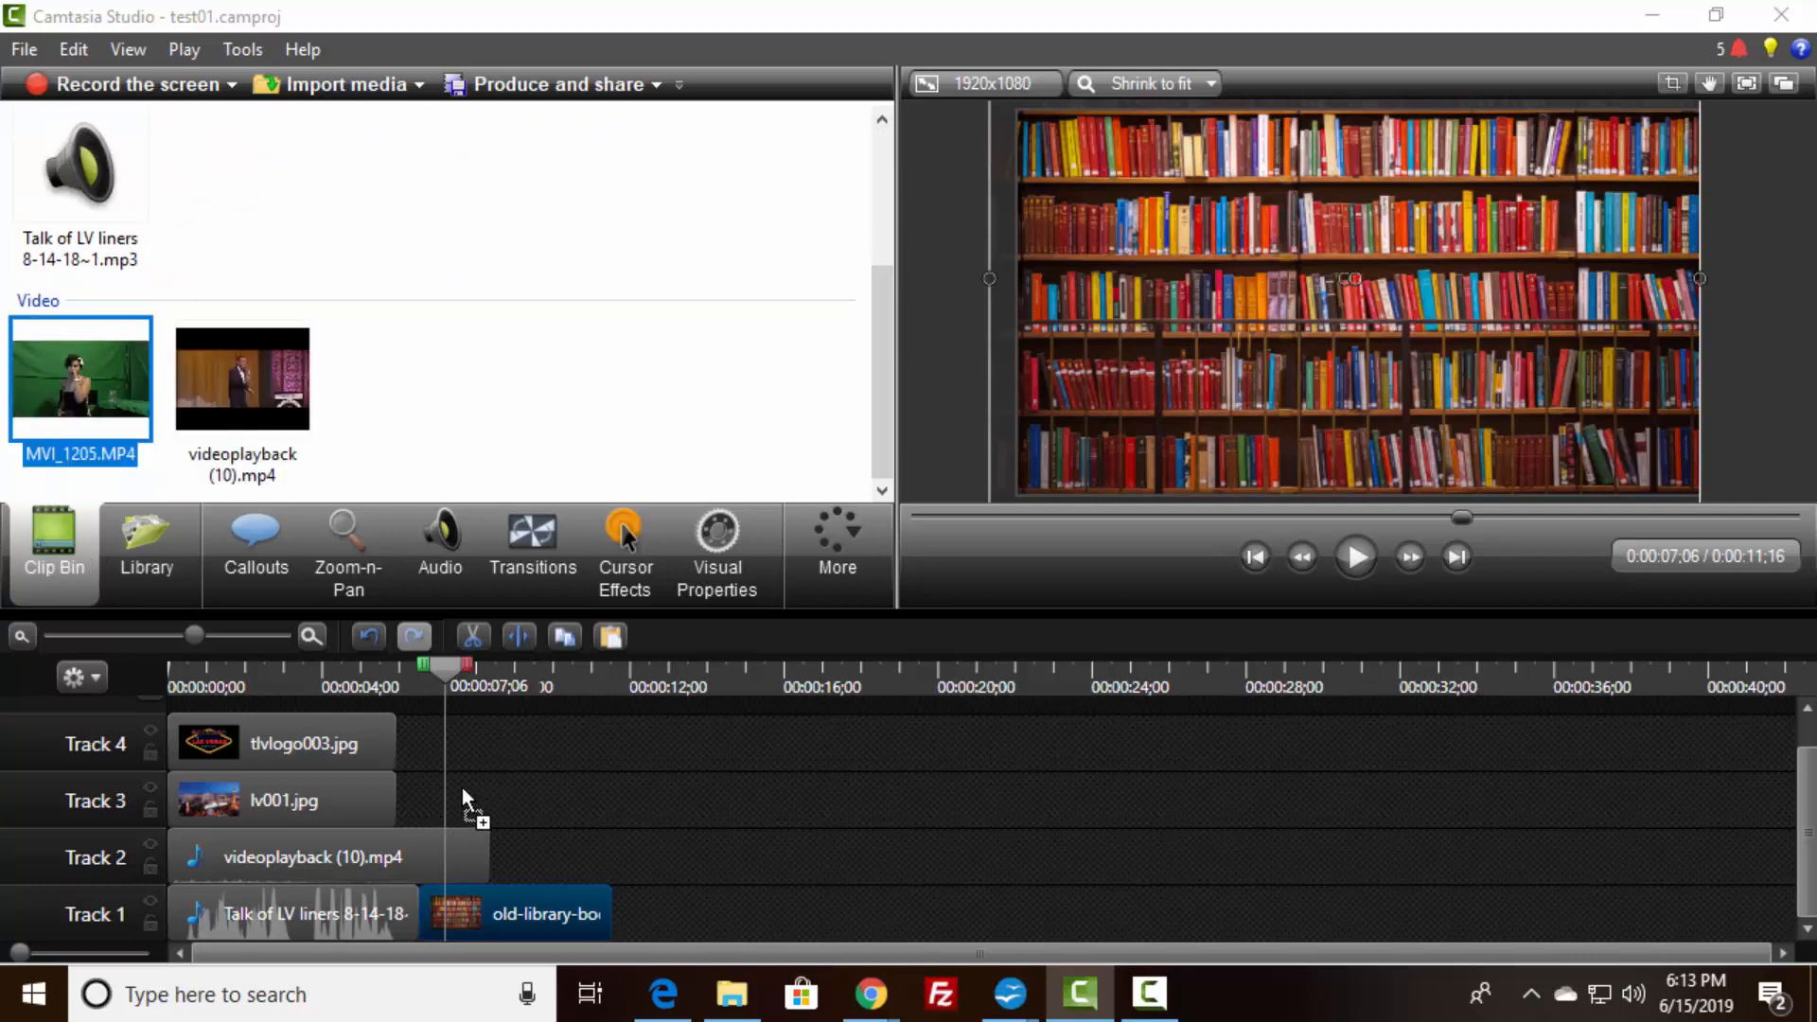
left_click_drag(520, 871, 462, 797)
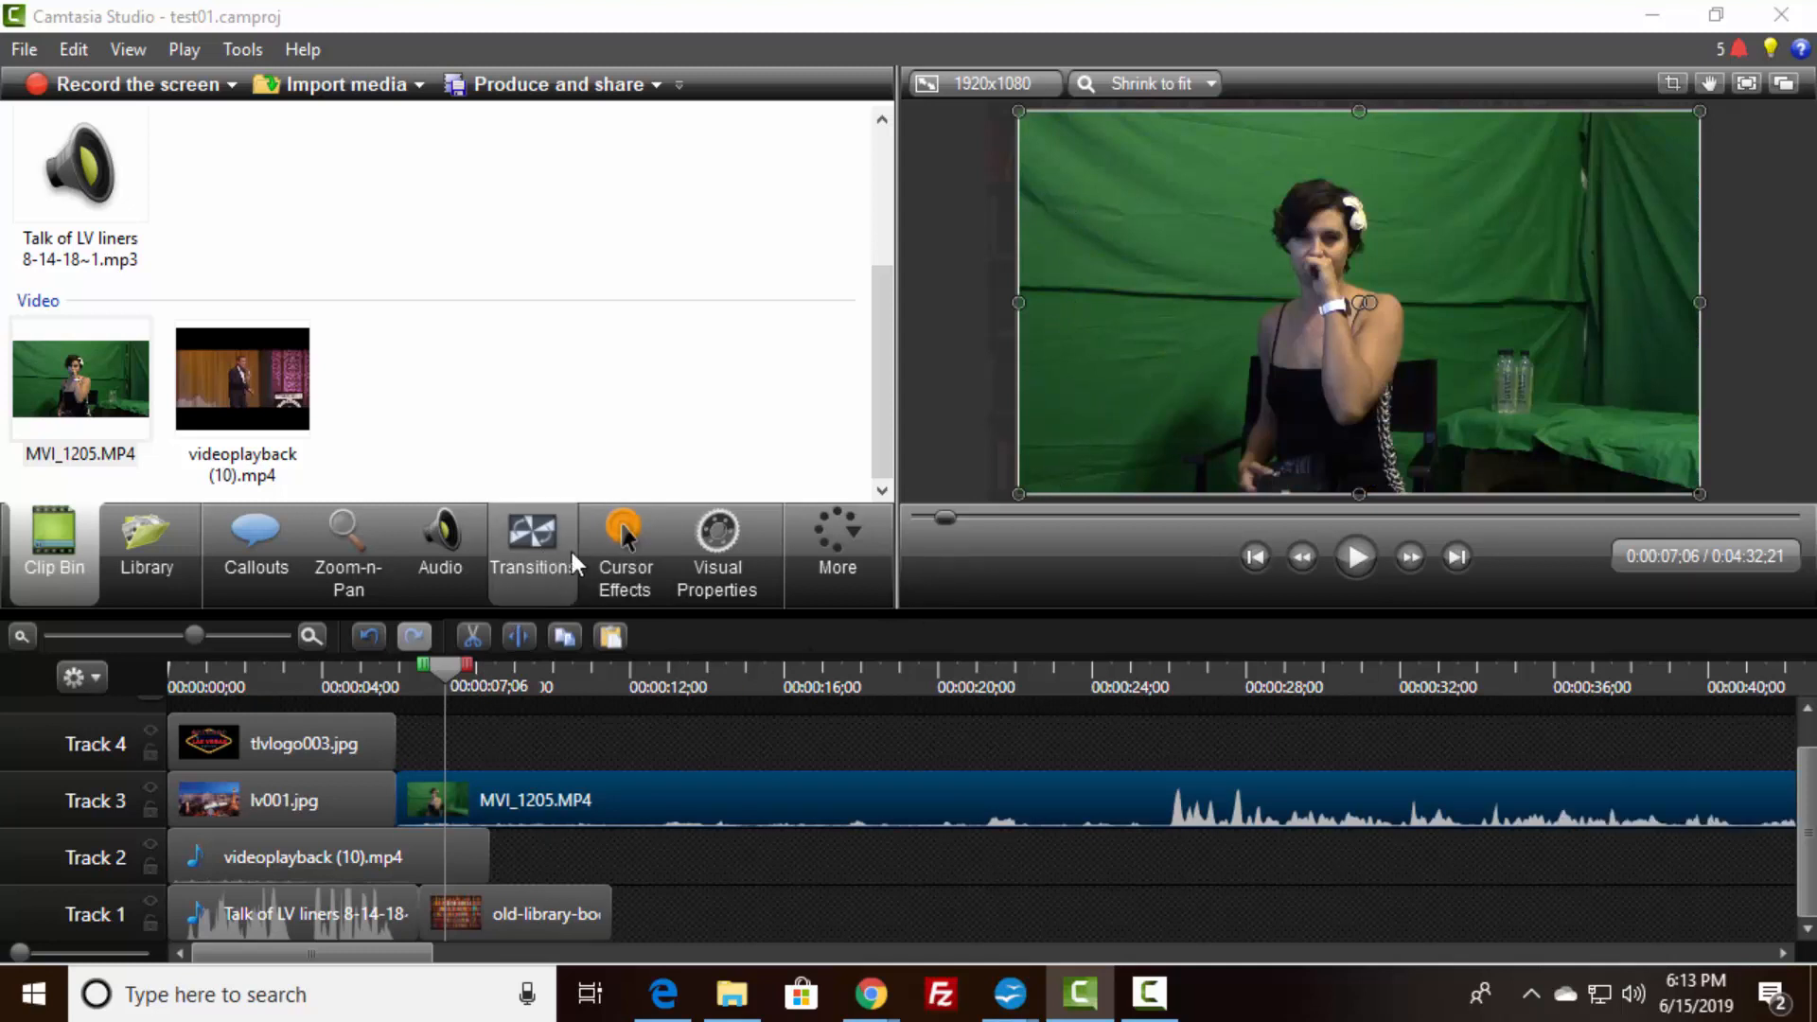
- Turn on Remove a color for MVI_1205.MP4 and choose bright green as the color to remove
left_click(717, 538)
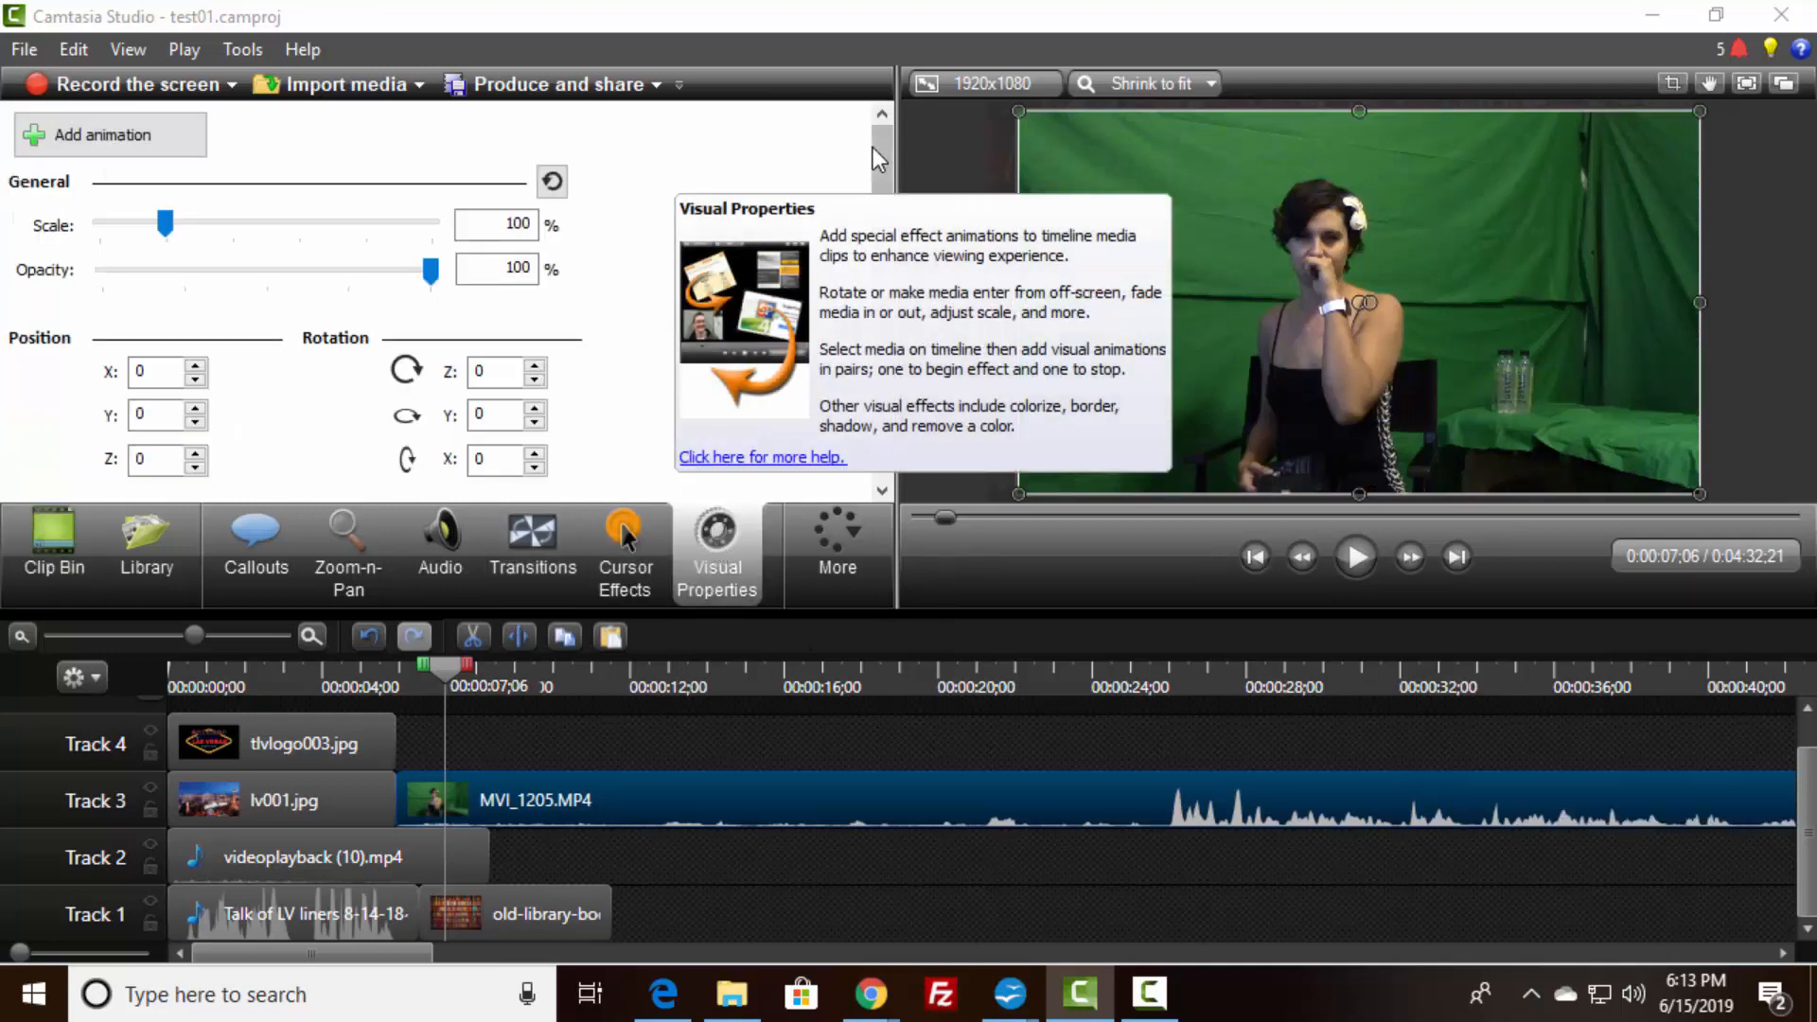
left_click_drag(872, 146, 882, 250)
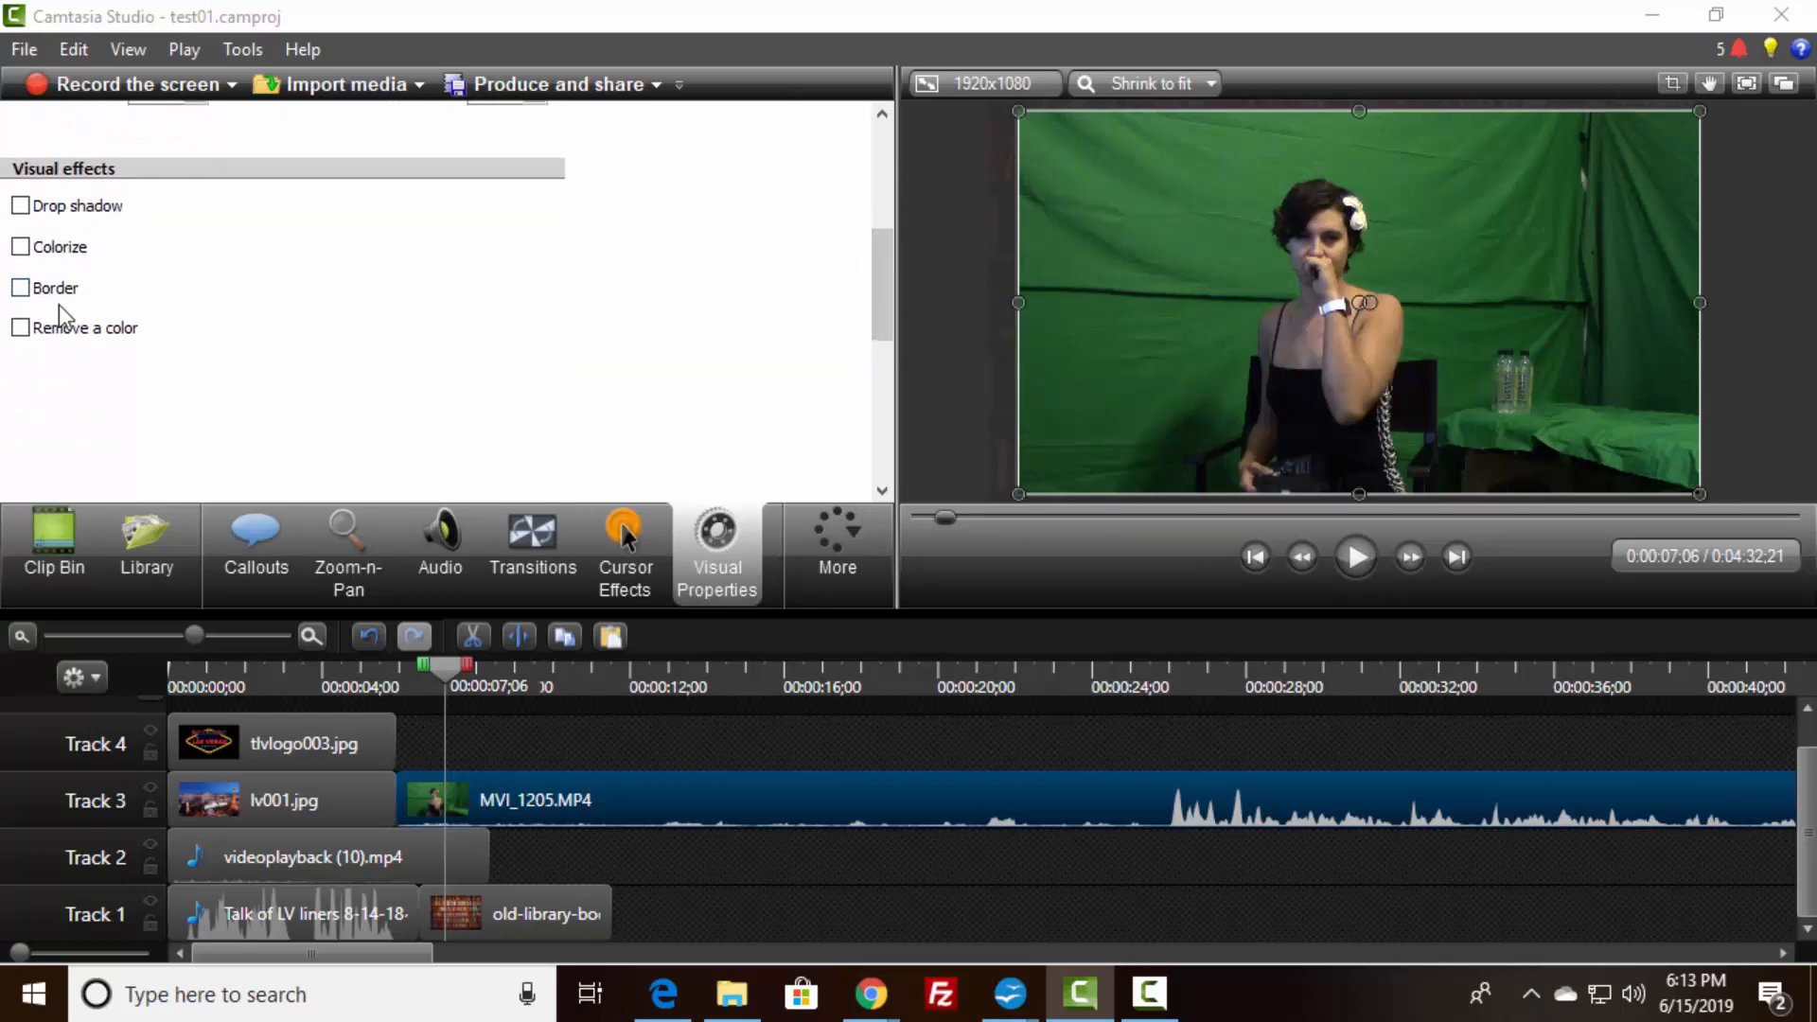
left_click(23, 329)
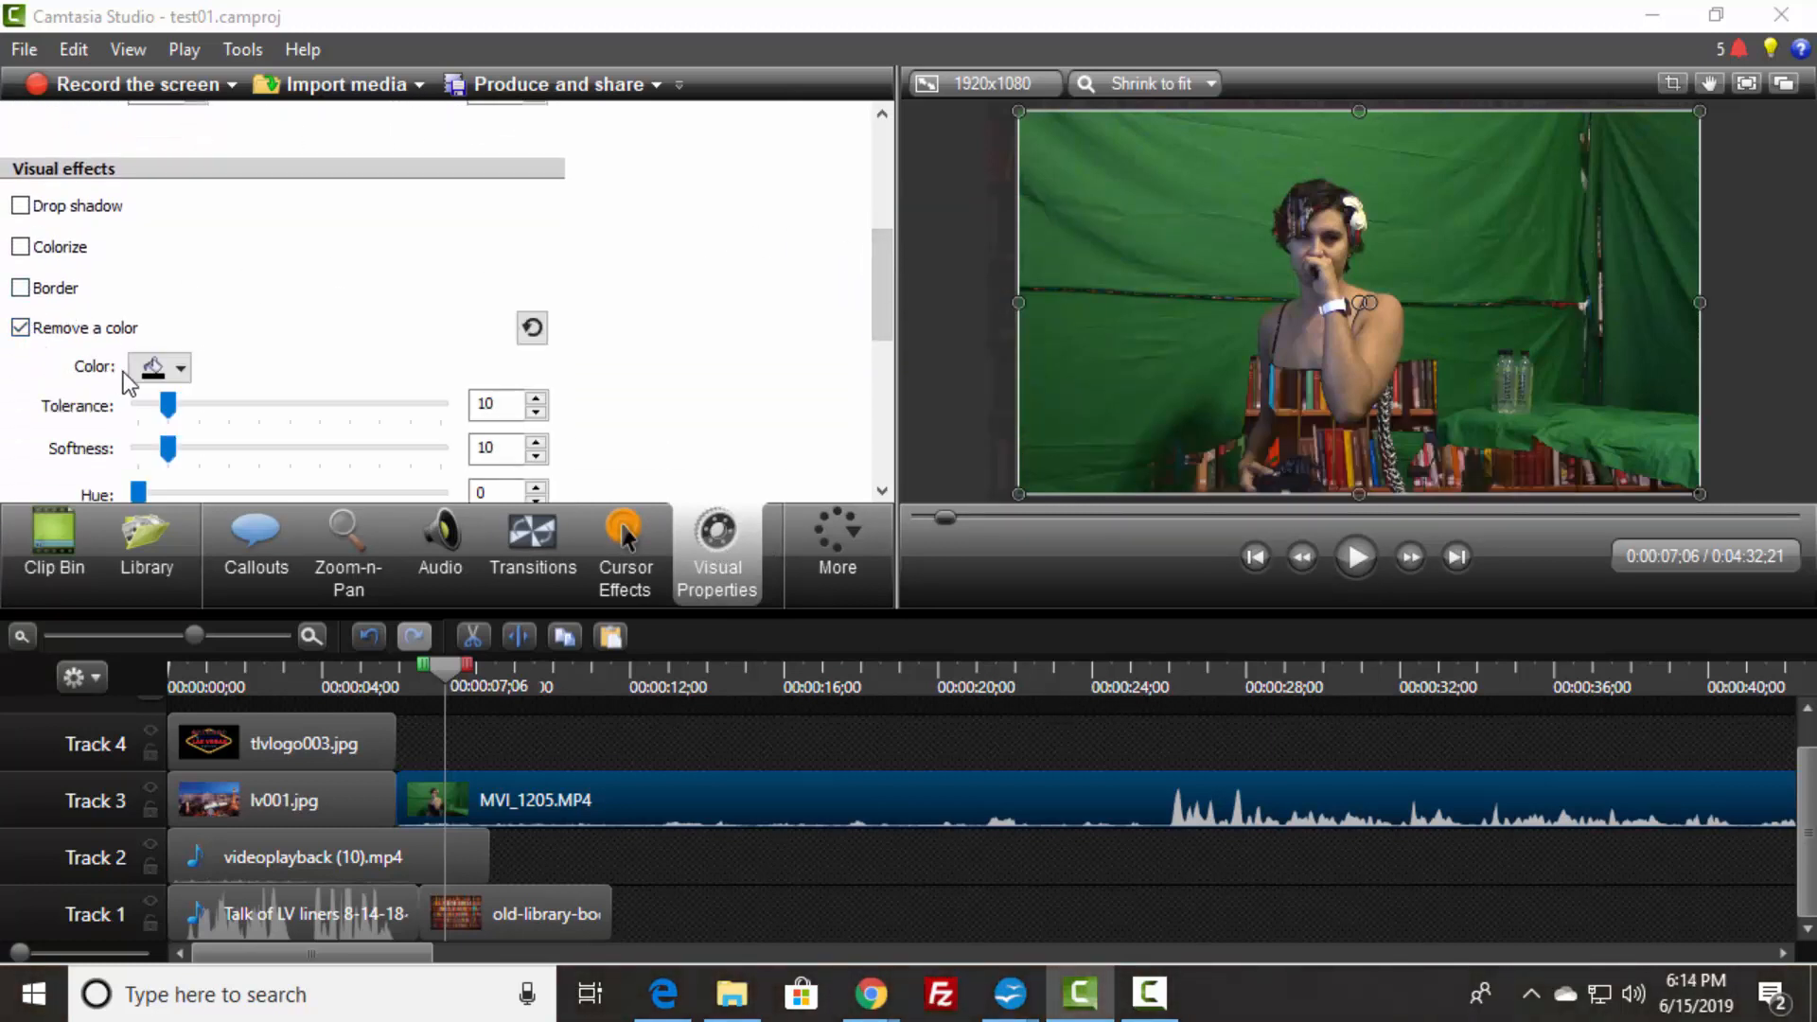
left_click(154, 372)
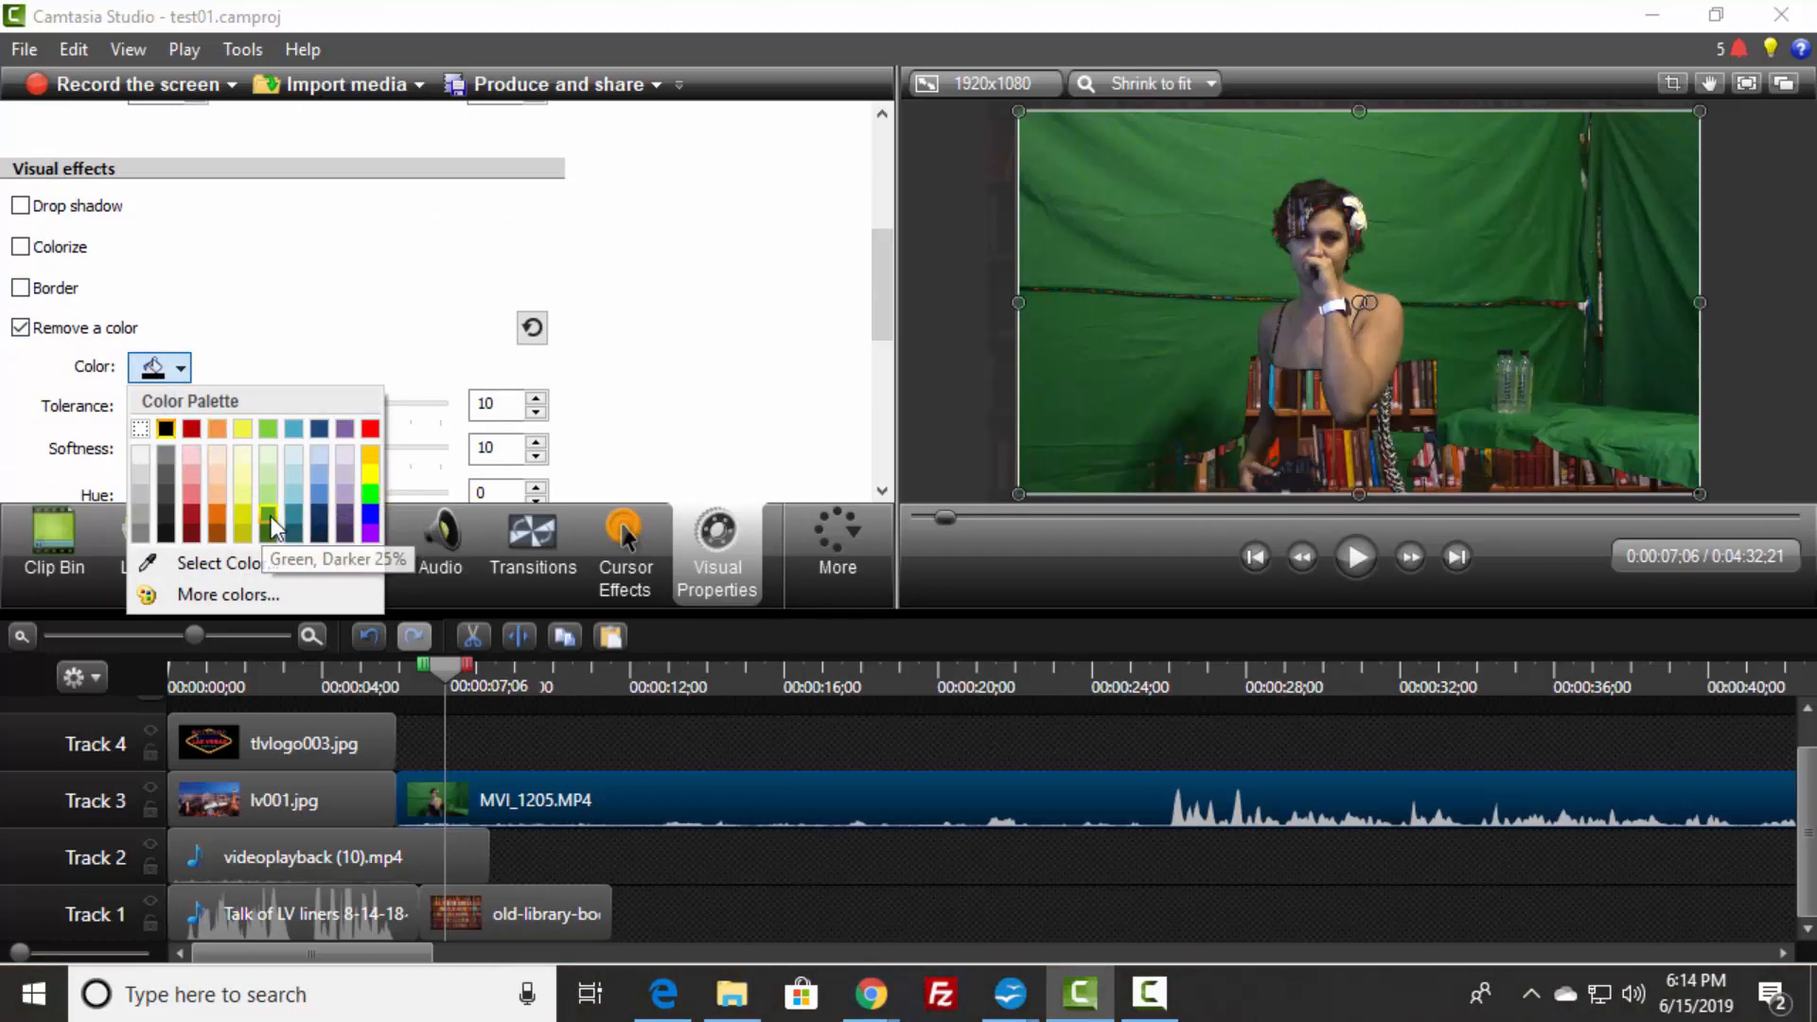
left_click(369, 493)
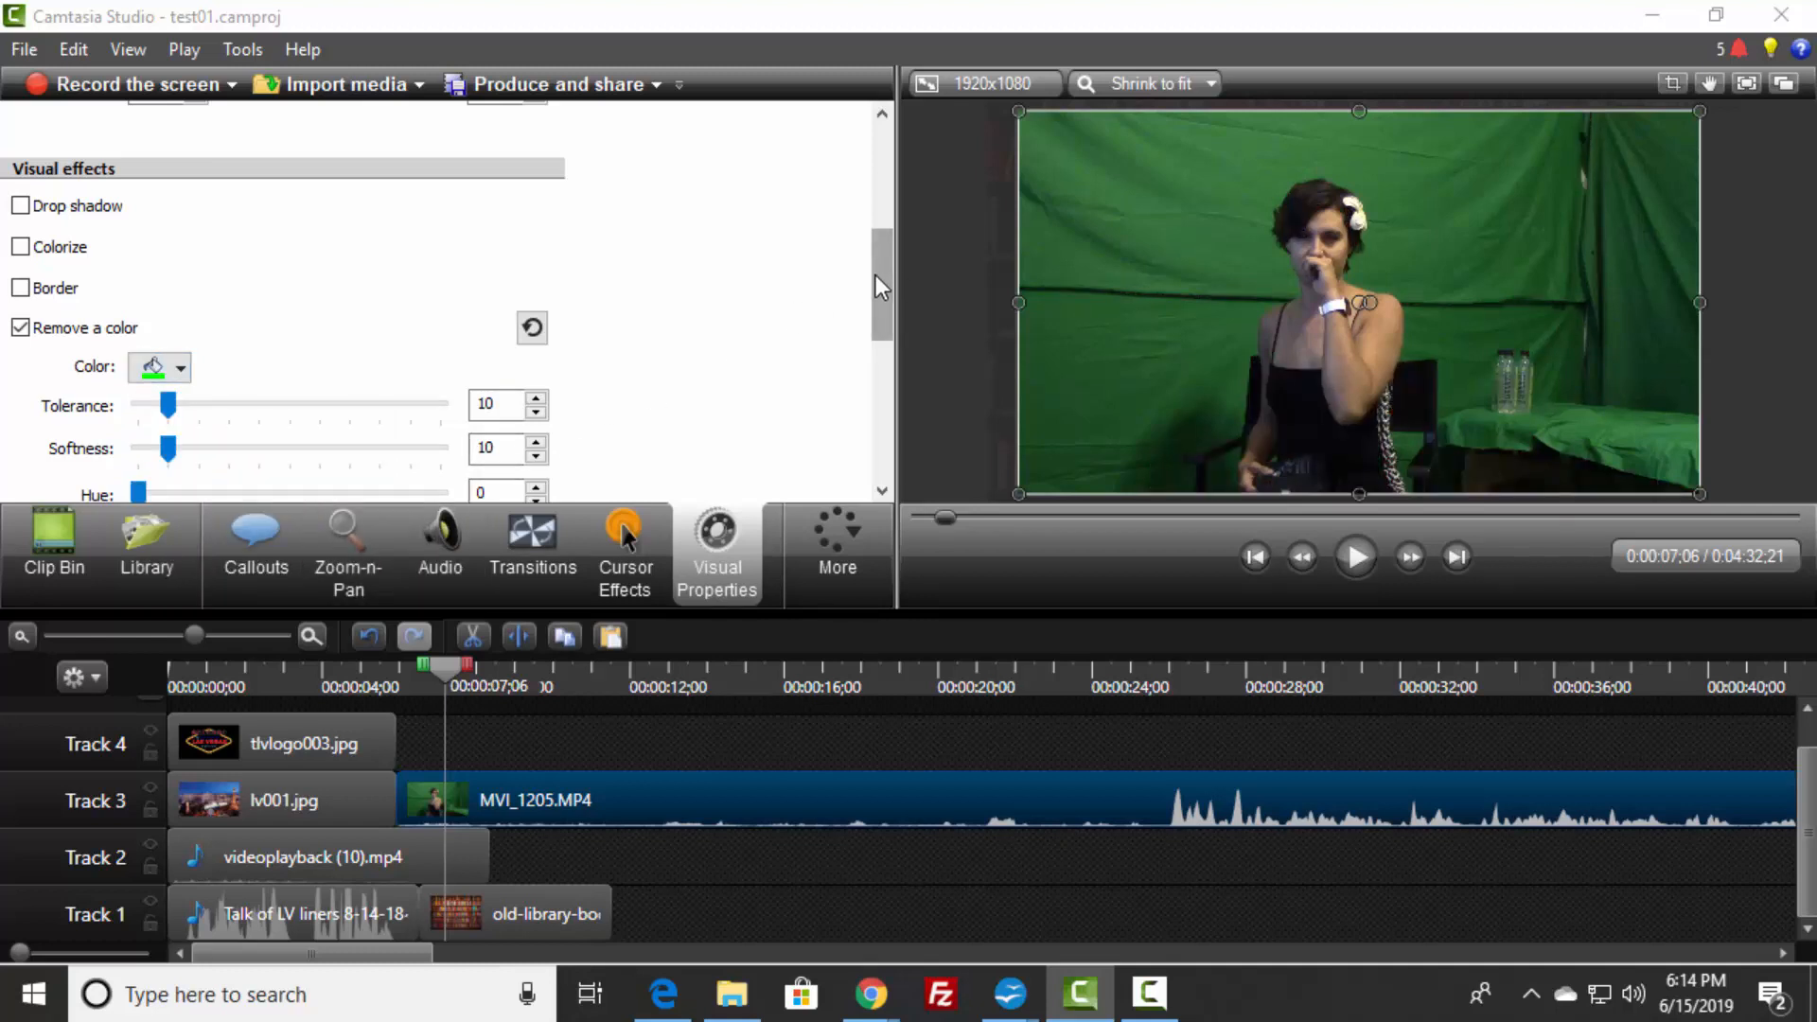
- Raise the color removal tolerance of MVI_1205.MP4 to 70
left_click_drag(877, 275, 876, 316)
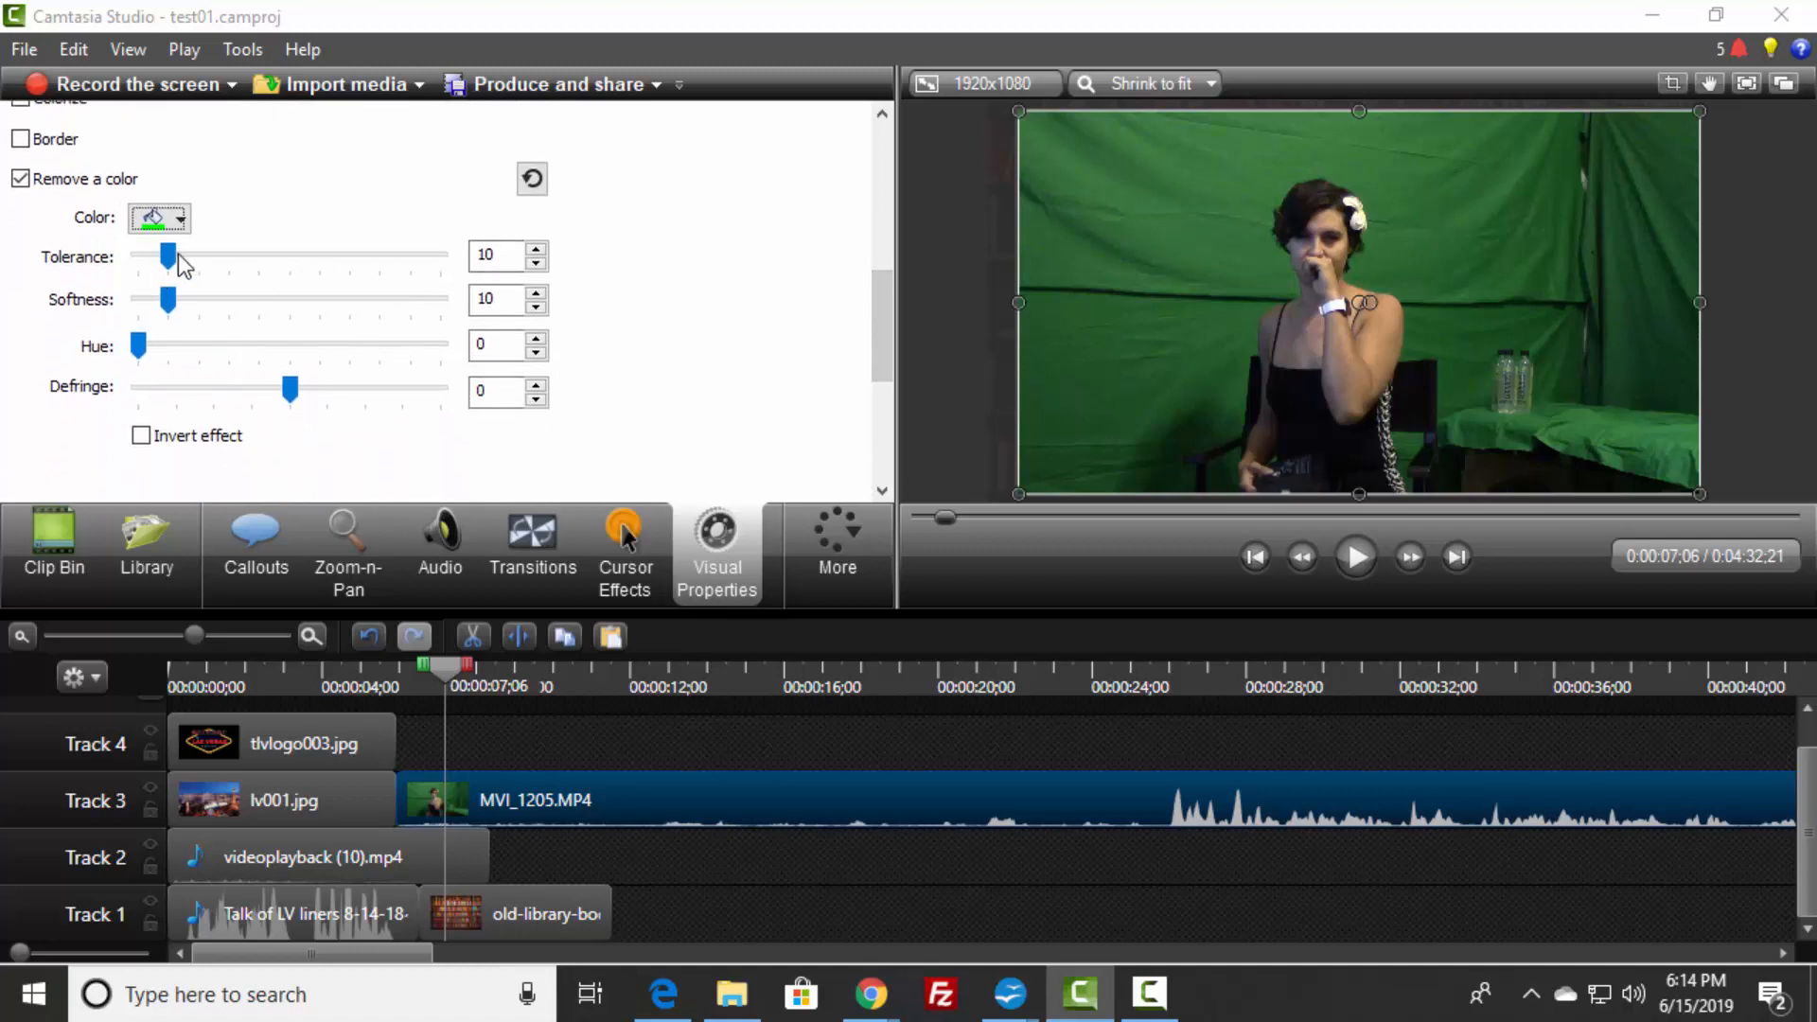
left_click_drag(251, 258, 296, 269)
left_click_drag(305, 260, 355, 253)
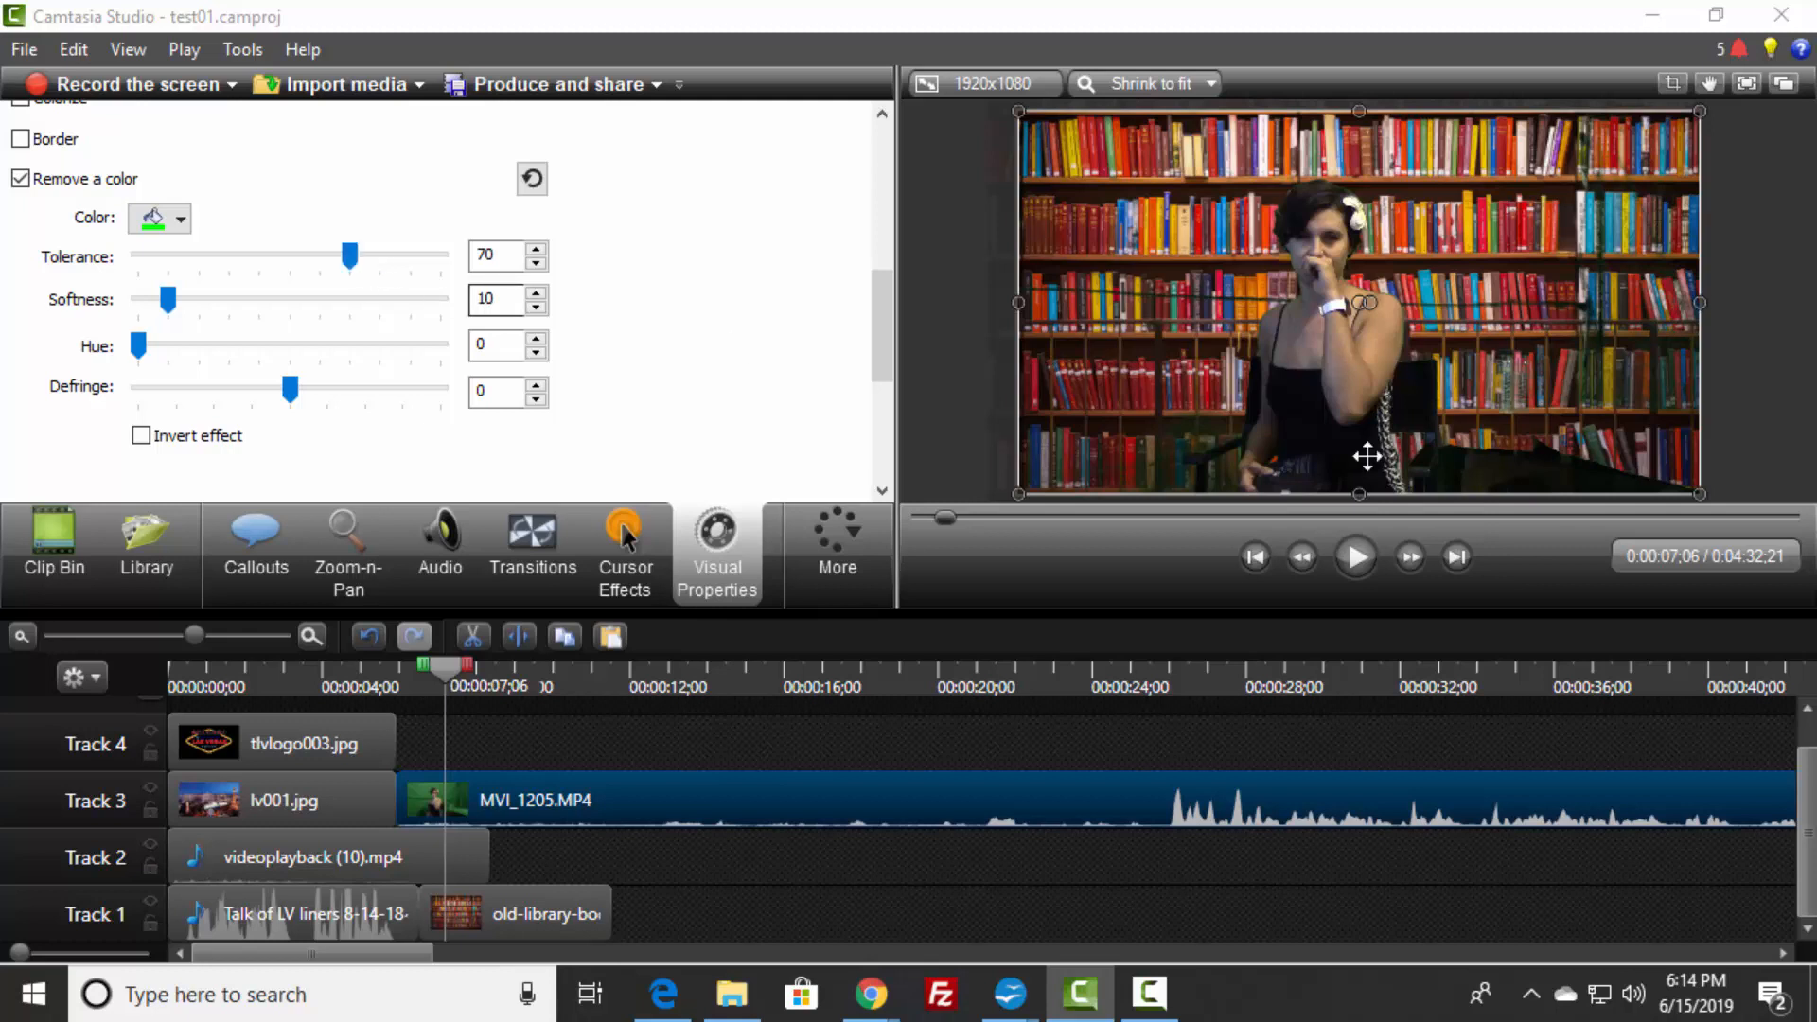
- Play the keyed video to check the color removal, pause at 0:00:13;14, and set the tolerance to 69
left_click(1359, 558)
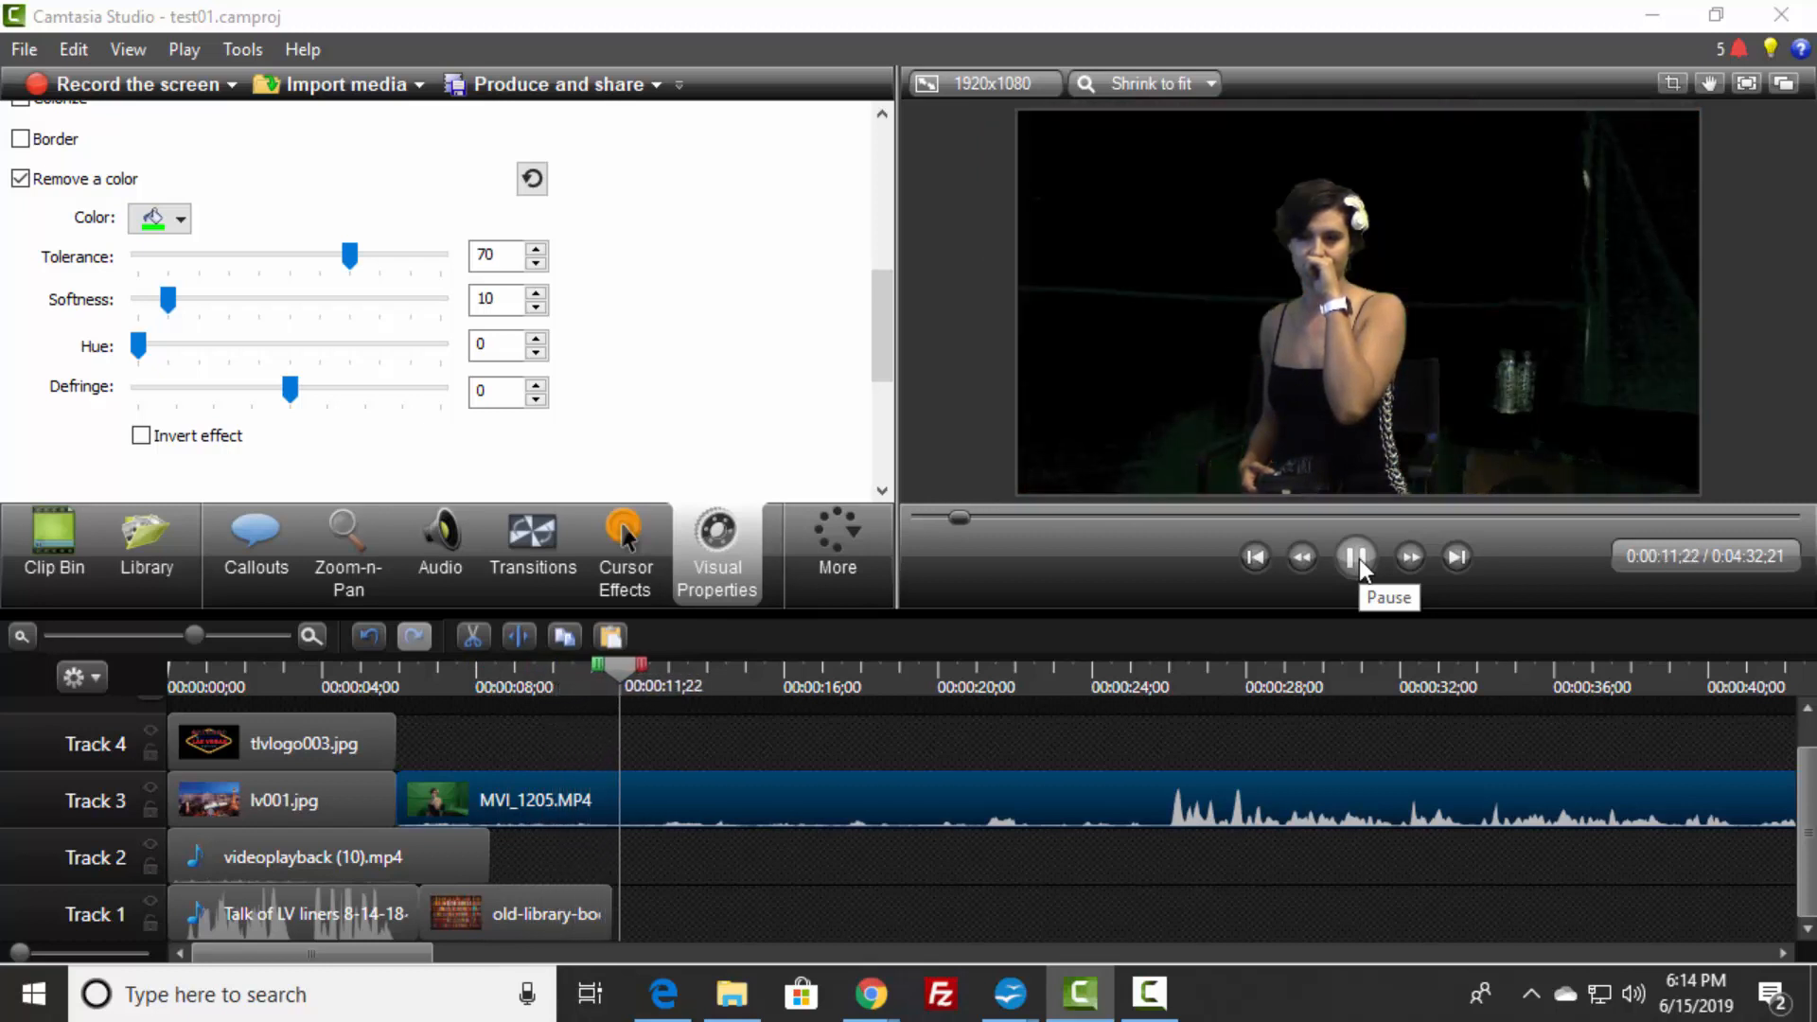
left_click(1359, 558)
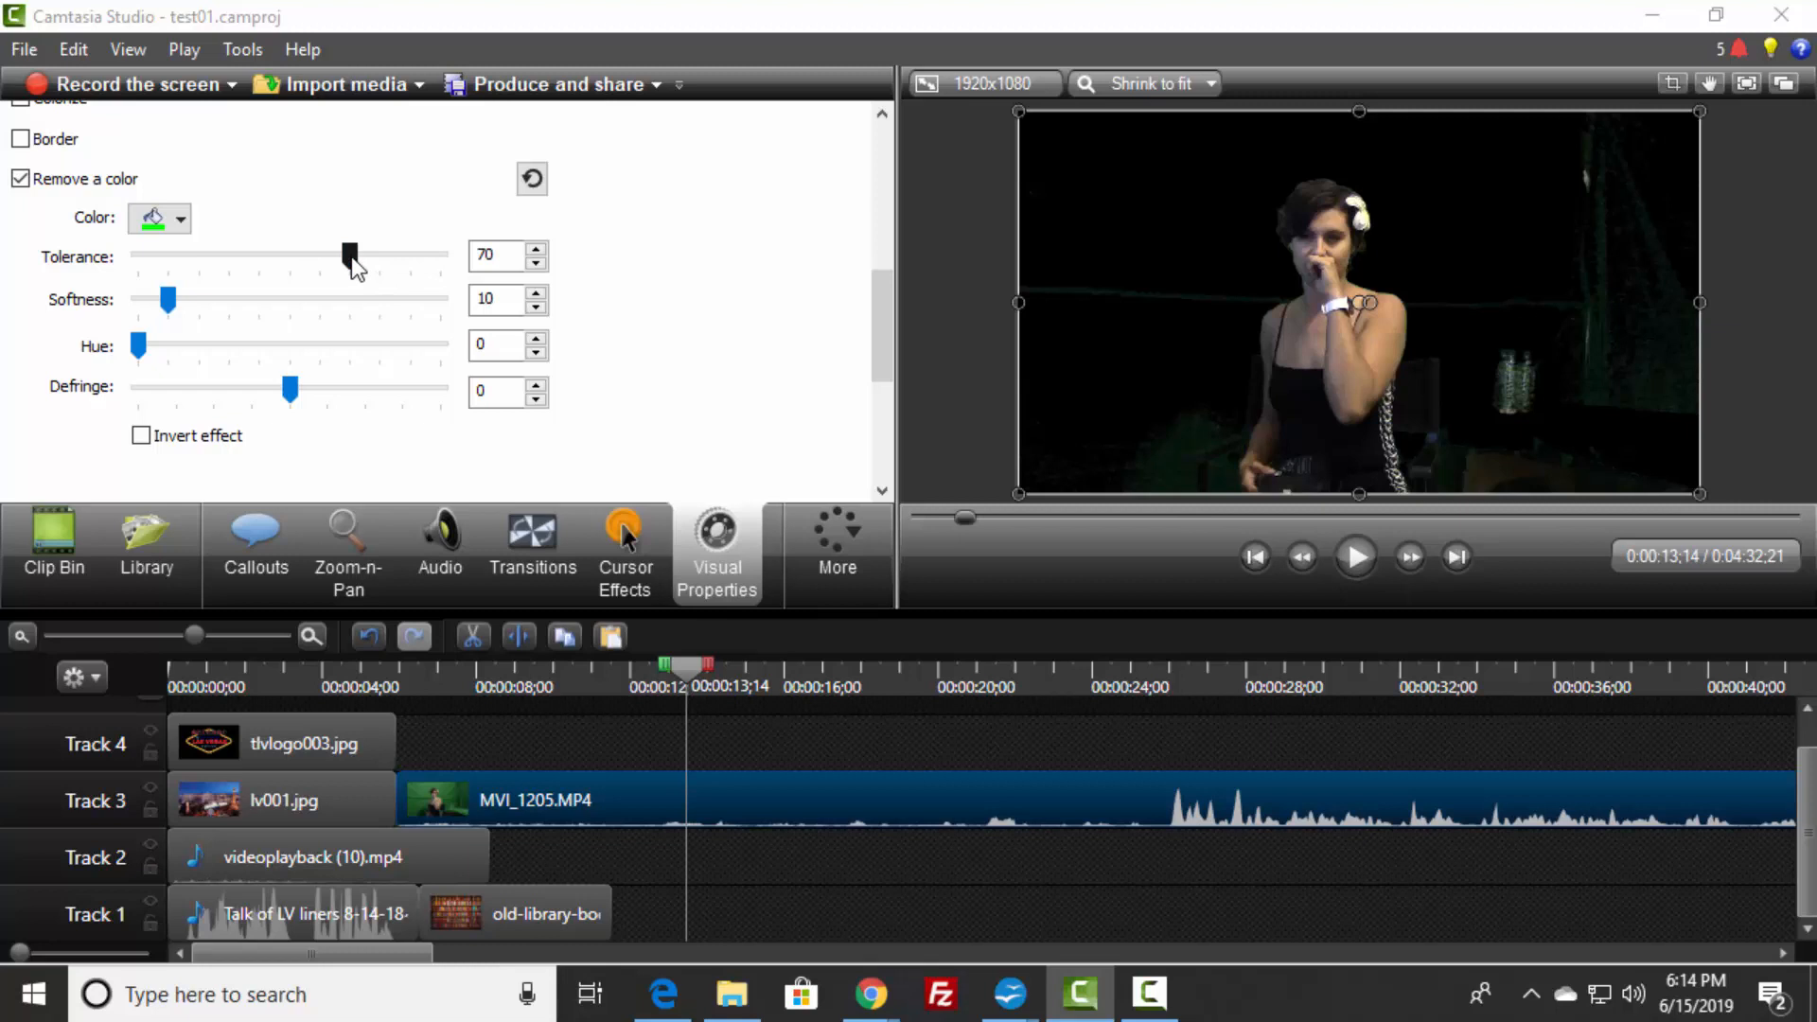
mouse_move(351, 258)
left_mouse_down()
mouse_move(390, 253)
mouse_move(346, 253)
left_mouse_up()
- Crop MVI_1205.MP4 on both sides and the top to a tight frame around the woman
left_click(1673, 85)
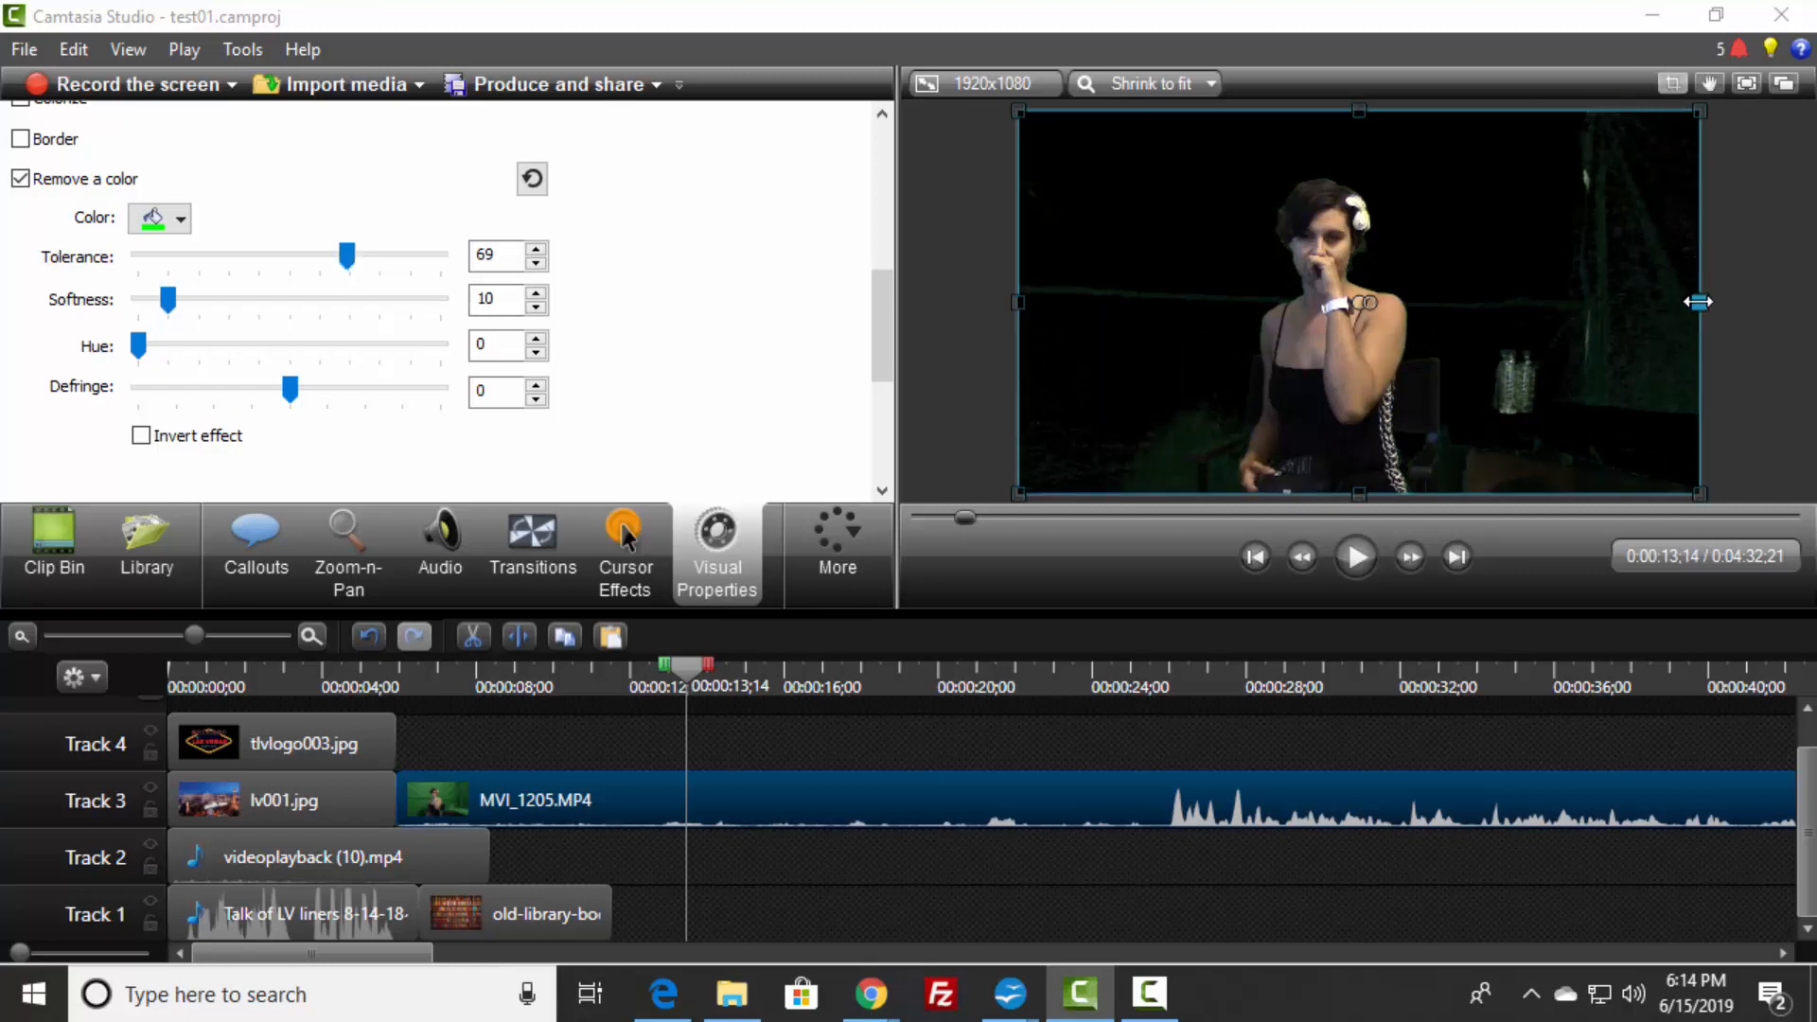
left_click_drag(1699, 302, 1488, 303)
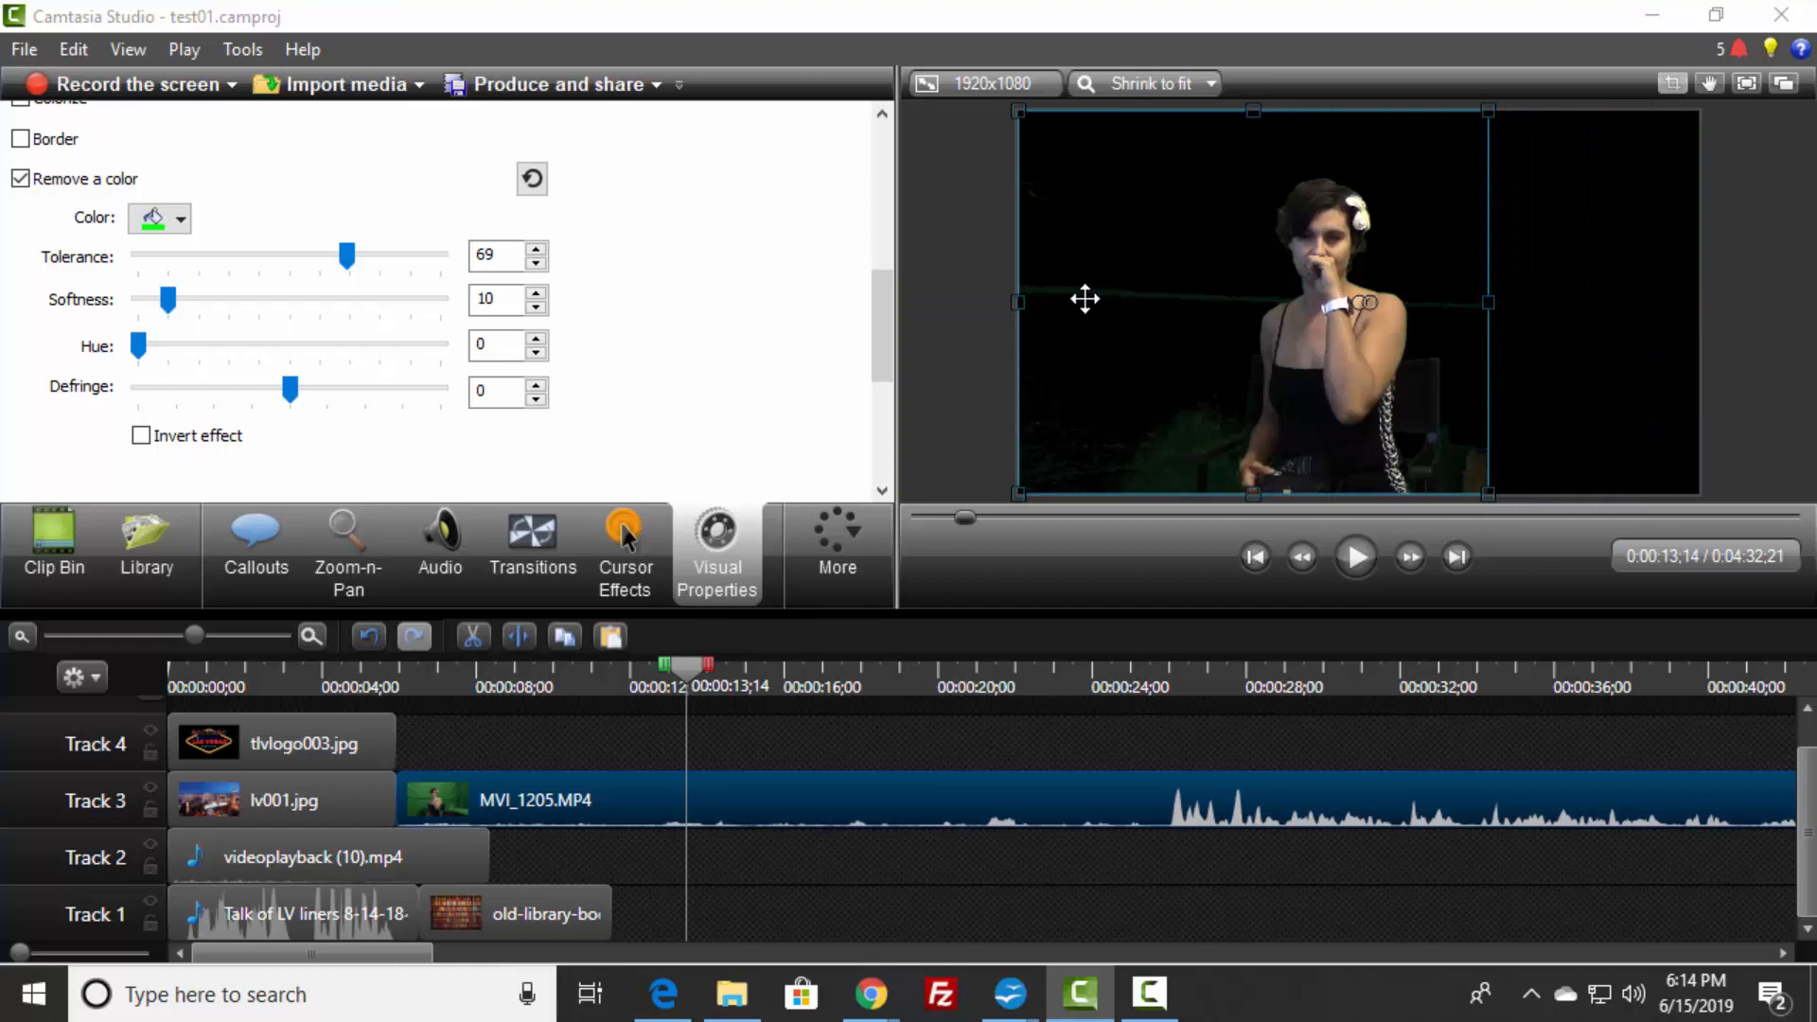
left_click_drag(1020, 302, 1178, 303)
left_click_drag(1338, 108, 1329, 157)
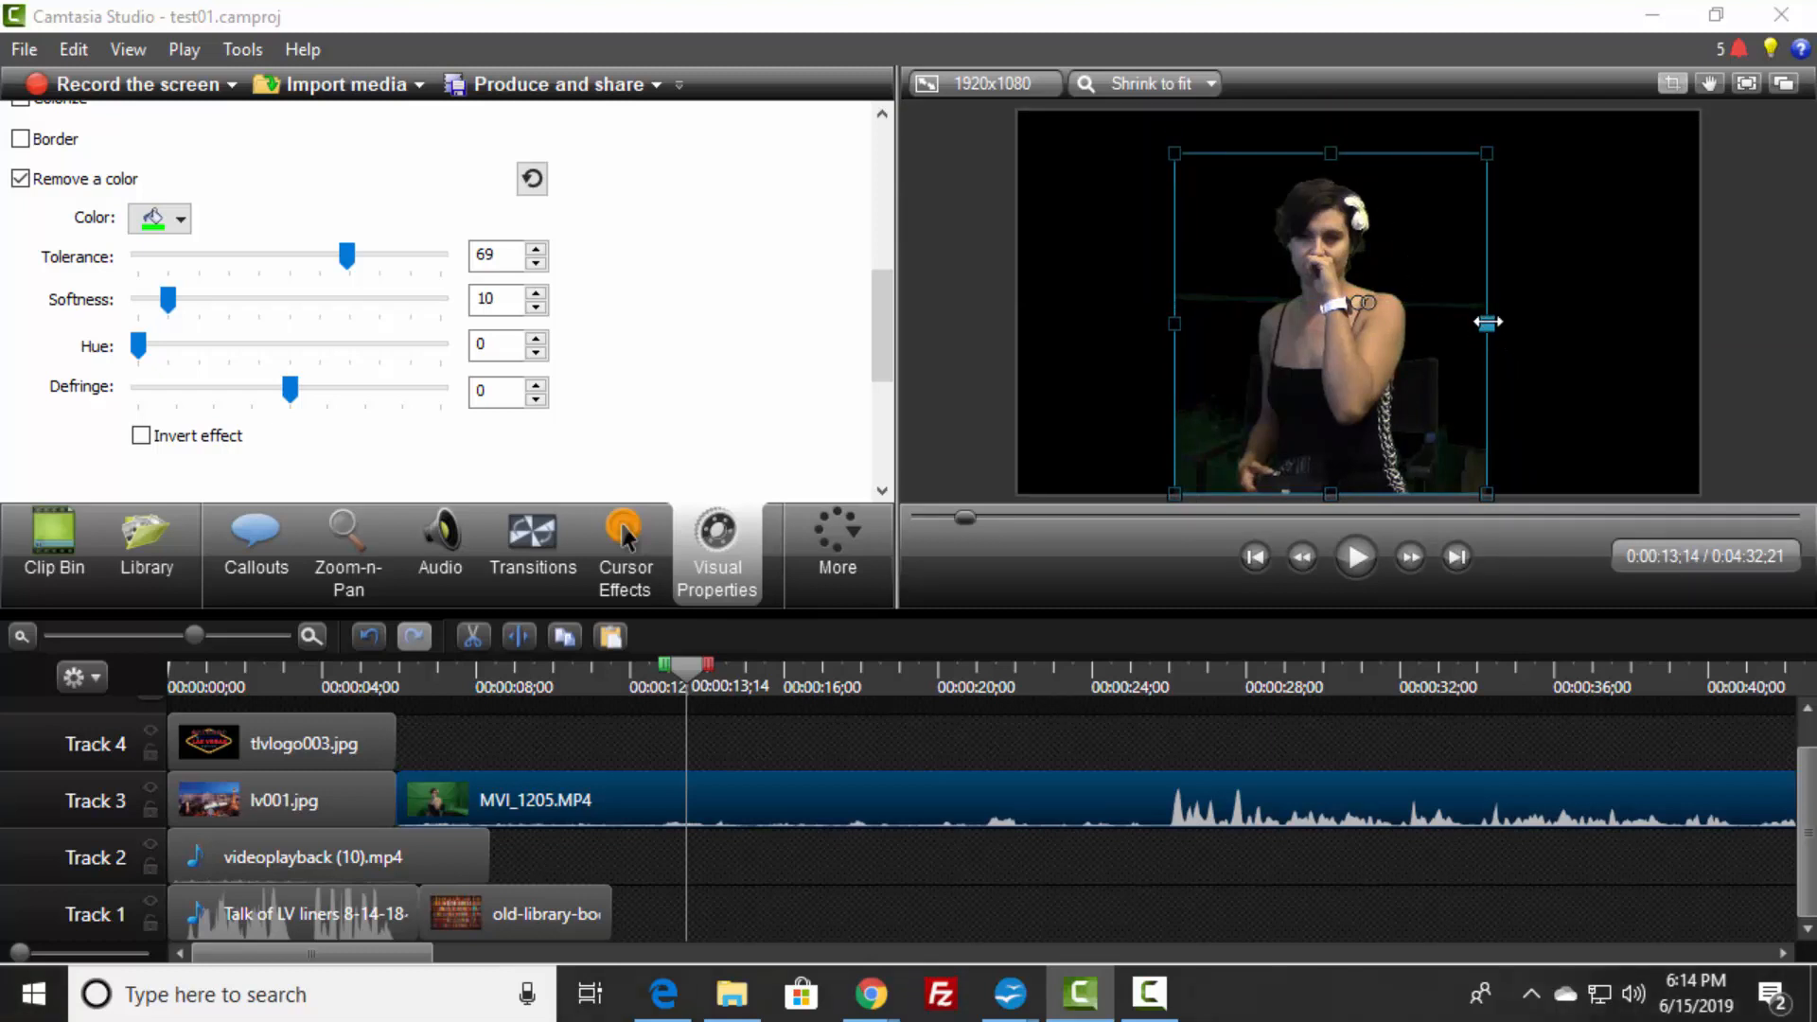
left_click_drag(1487, 322, 1470, 323)
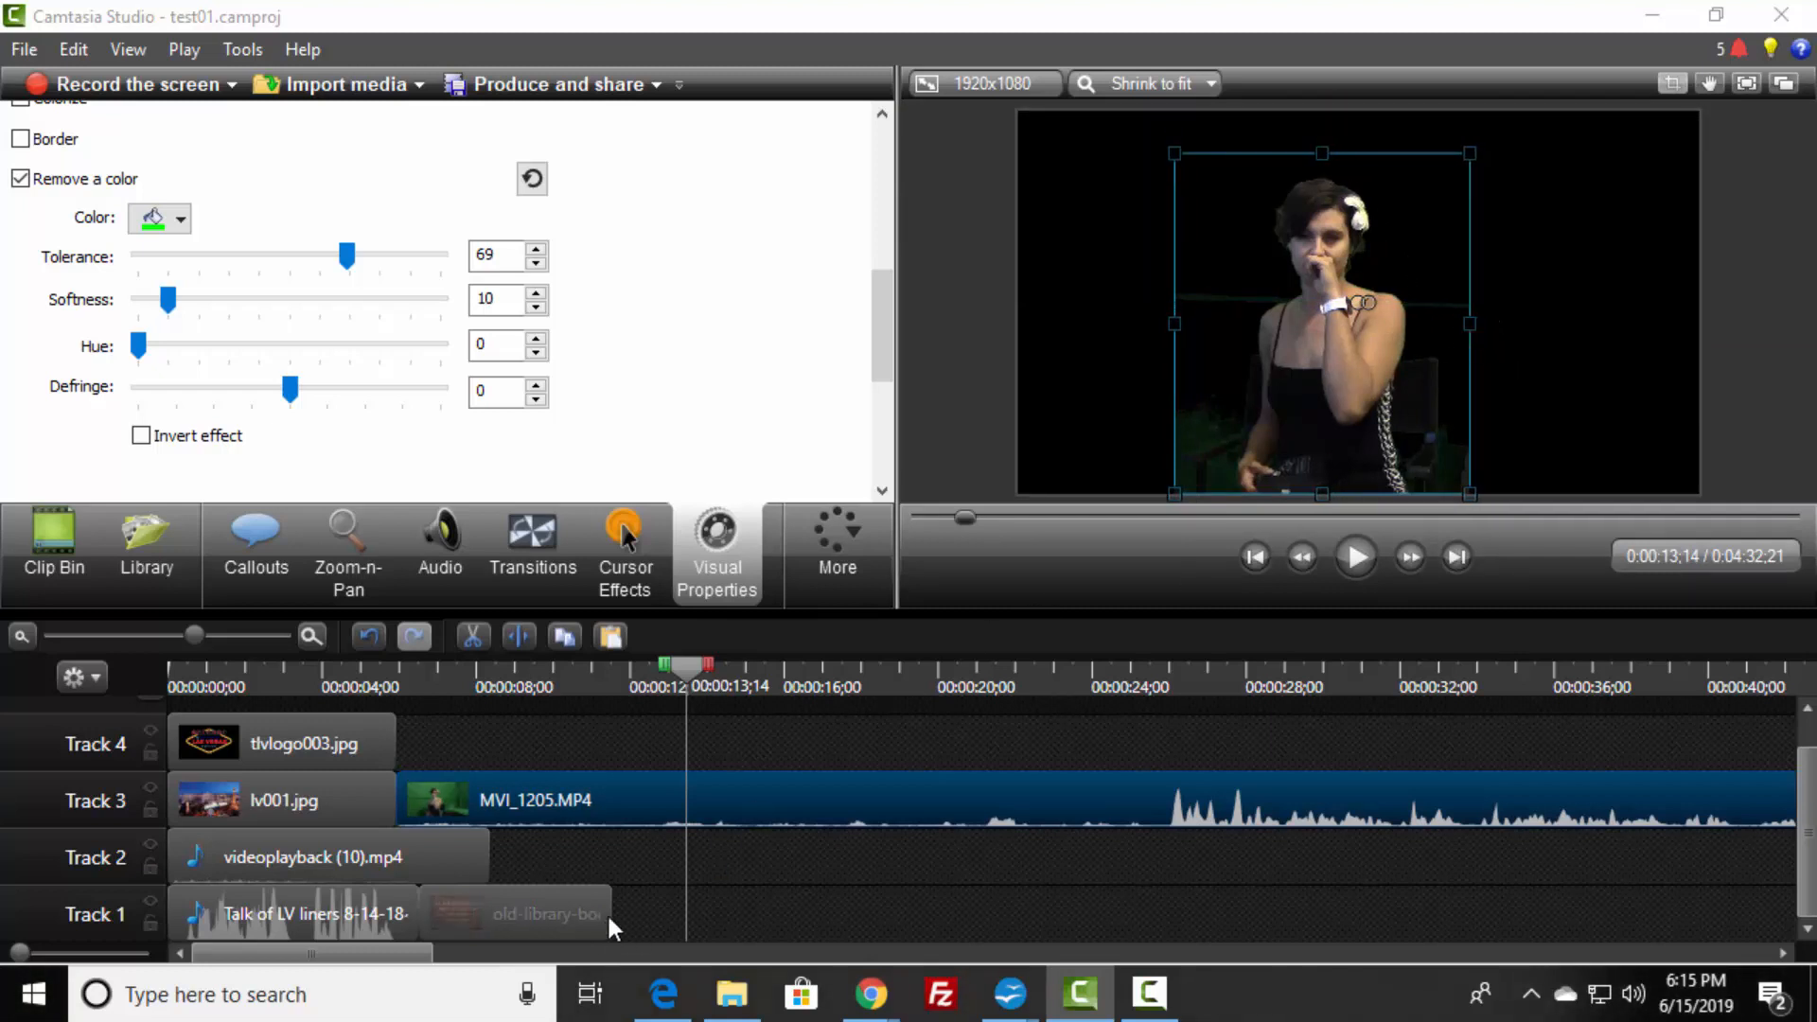
- Extend old-library-book.jpg on Track 1 to about 0:00:18;20 and play the combined scene, pausing at 0:00:19;15
left_click_drag(611, 915, 888, 902)
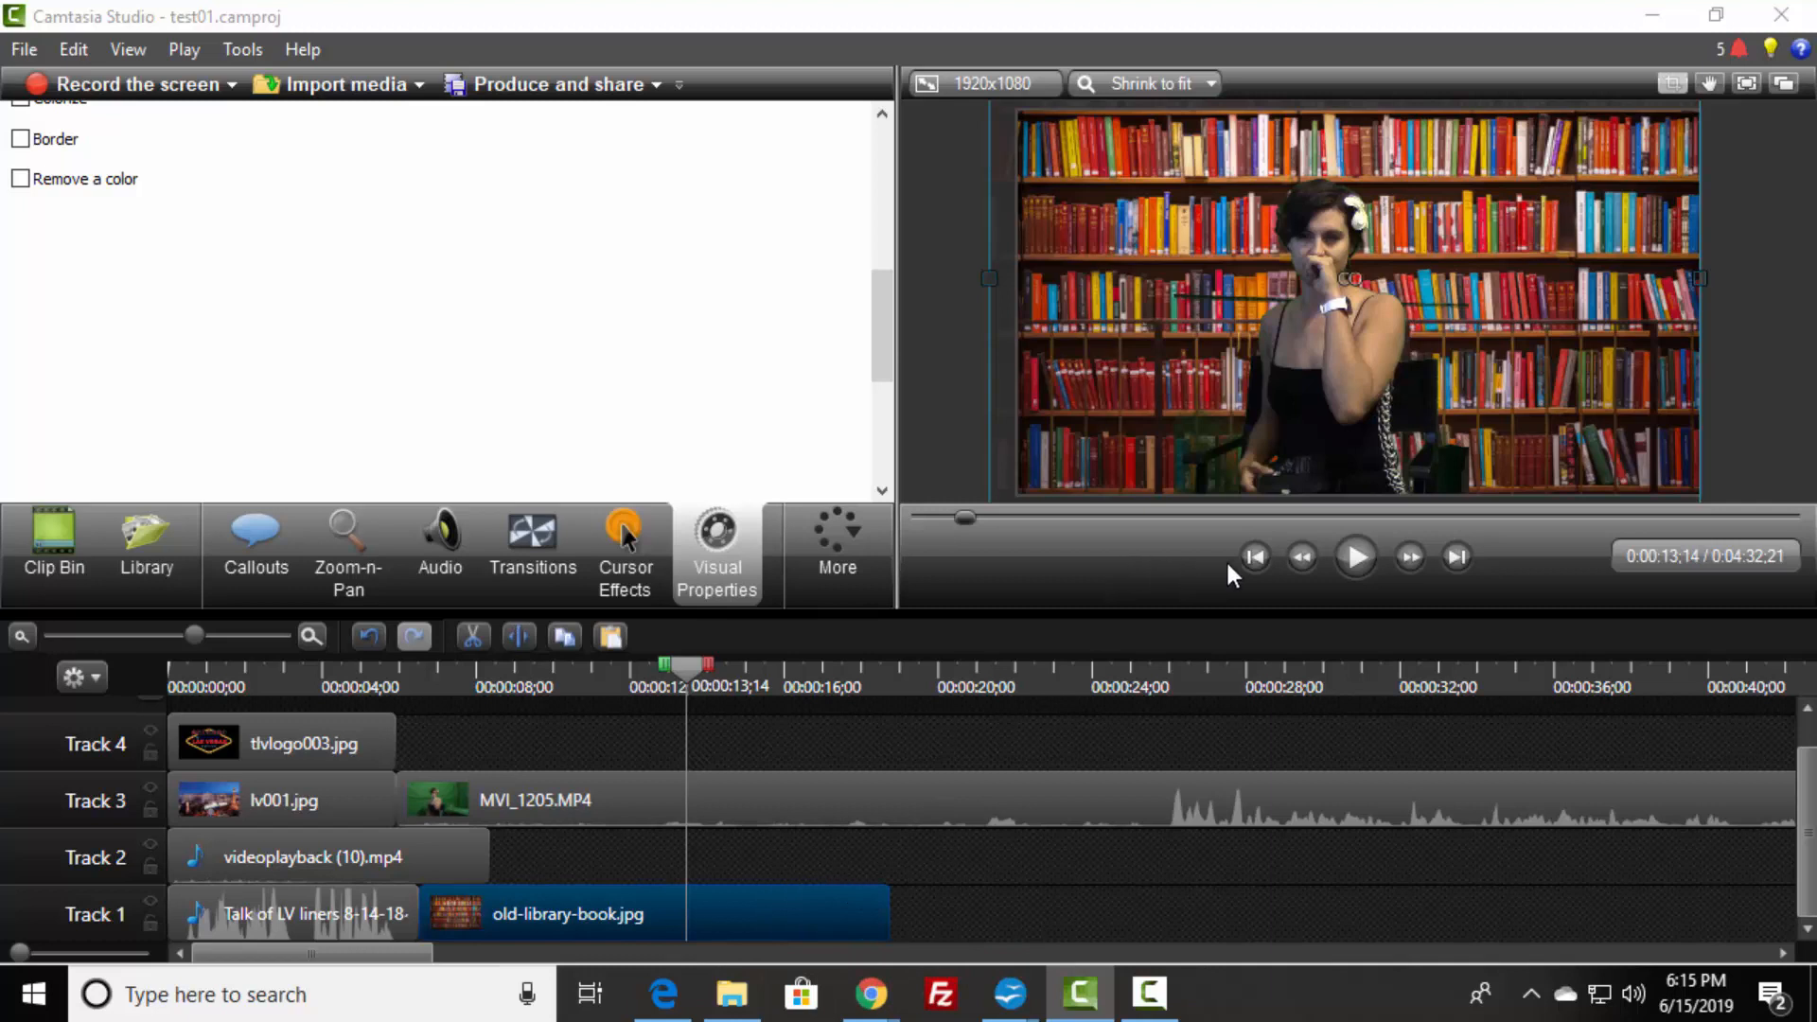
left_click(1361, 559)
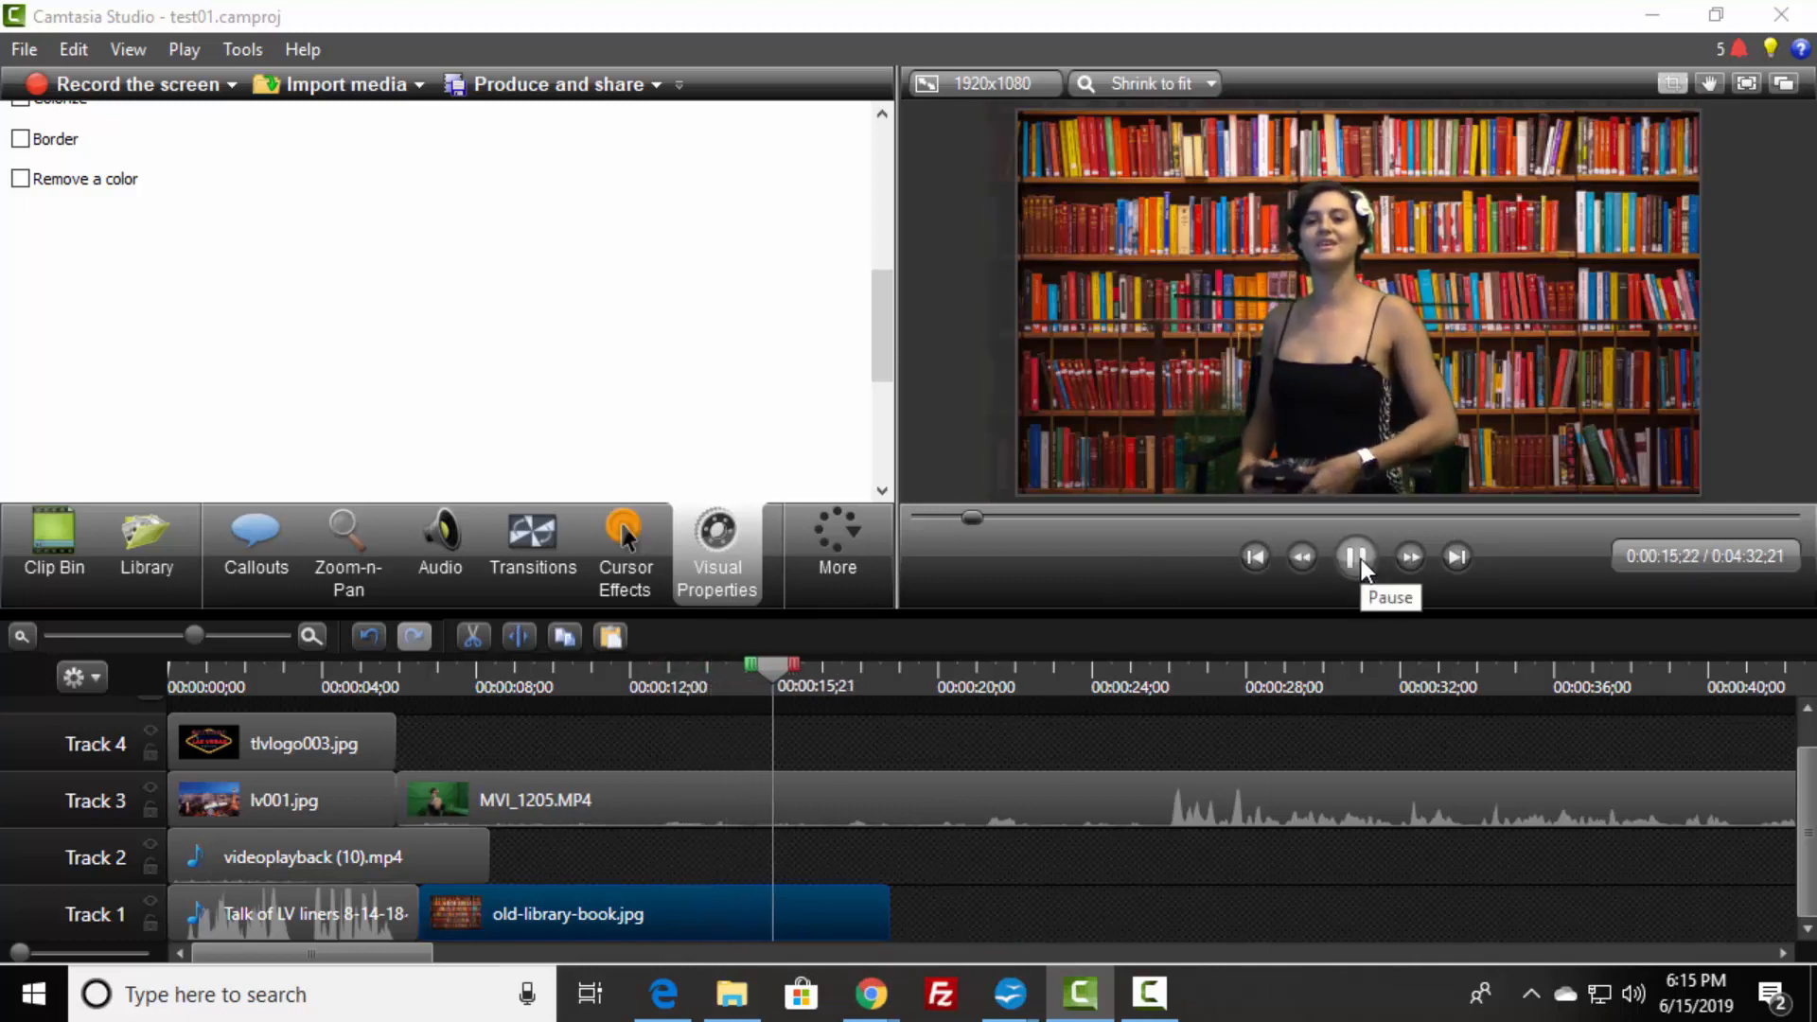
left_click(1357, 559)
left_click(1361, 559)
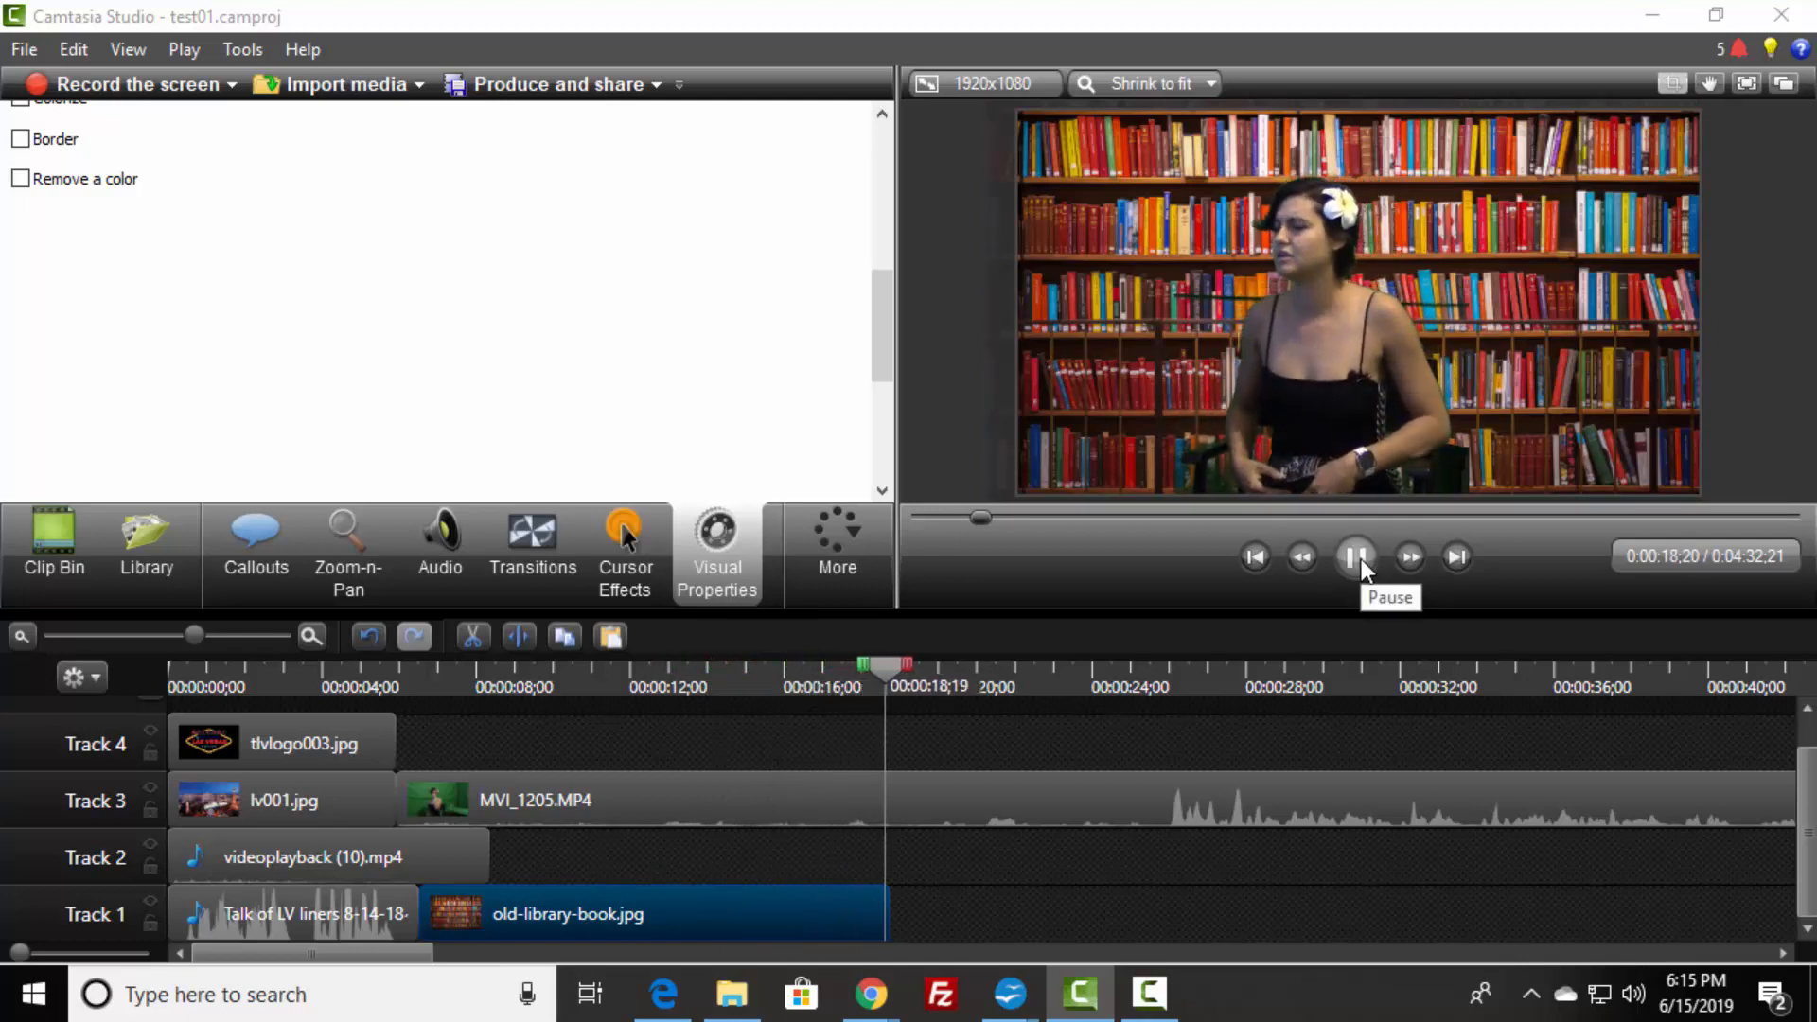
left_click(1361, 560)
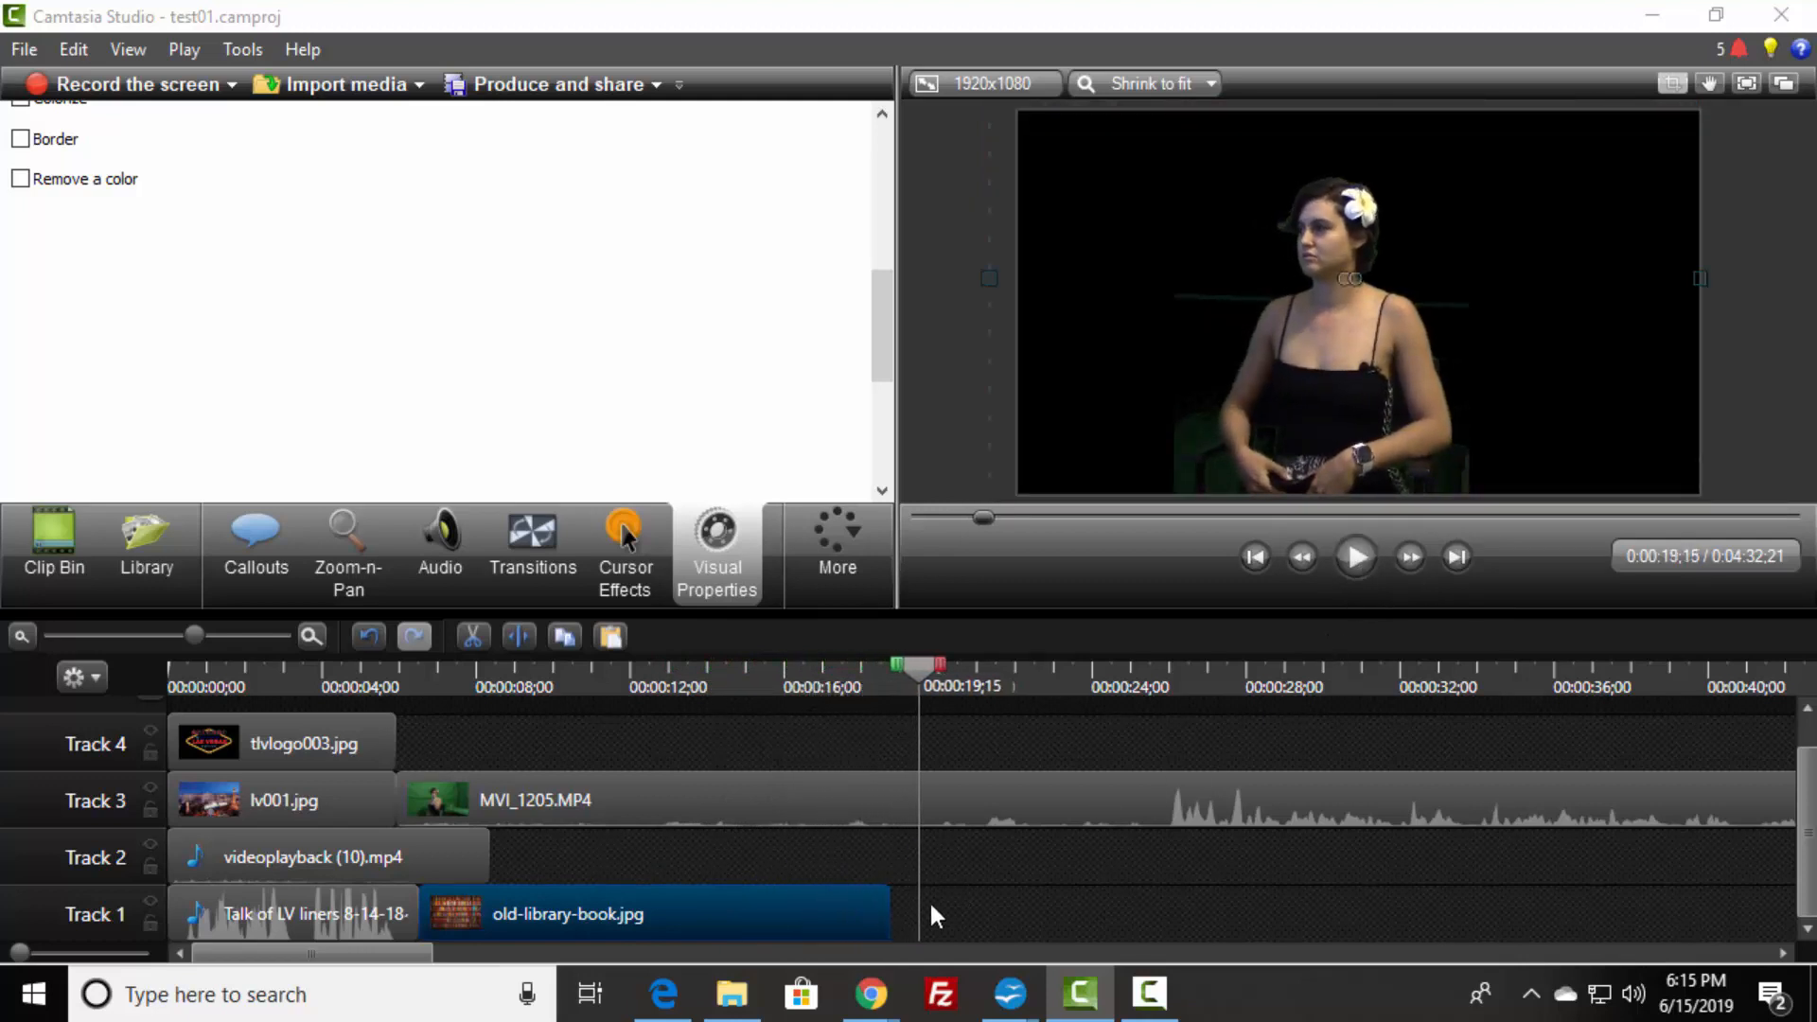
- Extend old-library-book.jpg to the playhead at 0:00:19;15 and split MVI_1205.MP4 on Track 3 at that point
left_click_drag(889, 909, 917, 907)
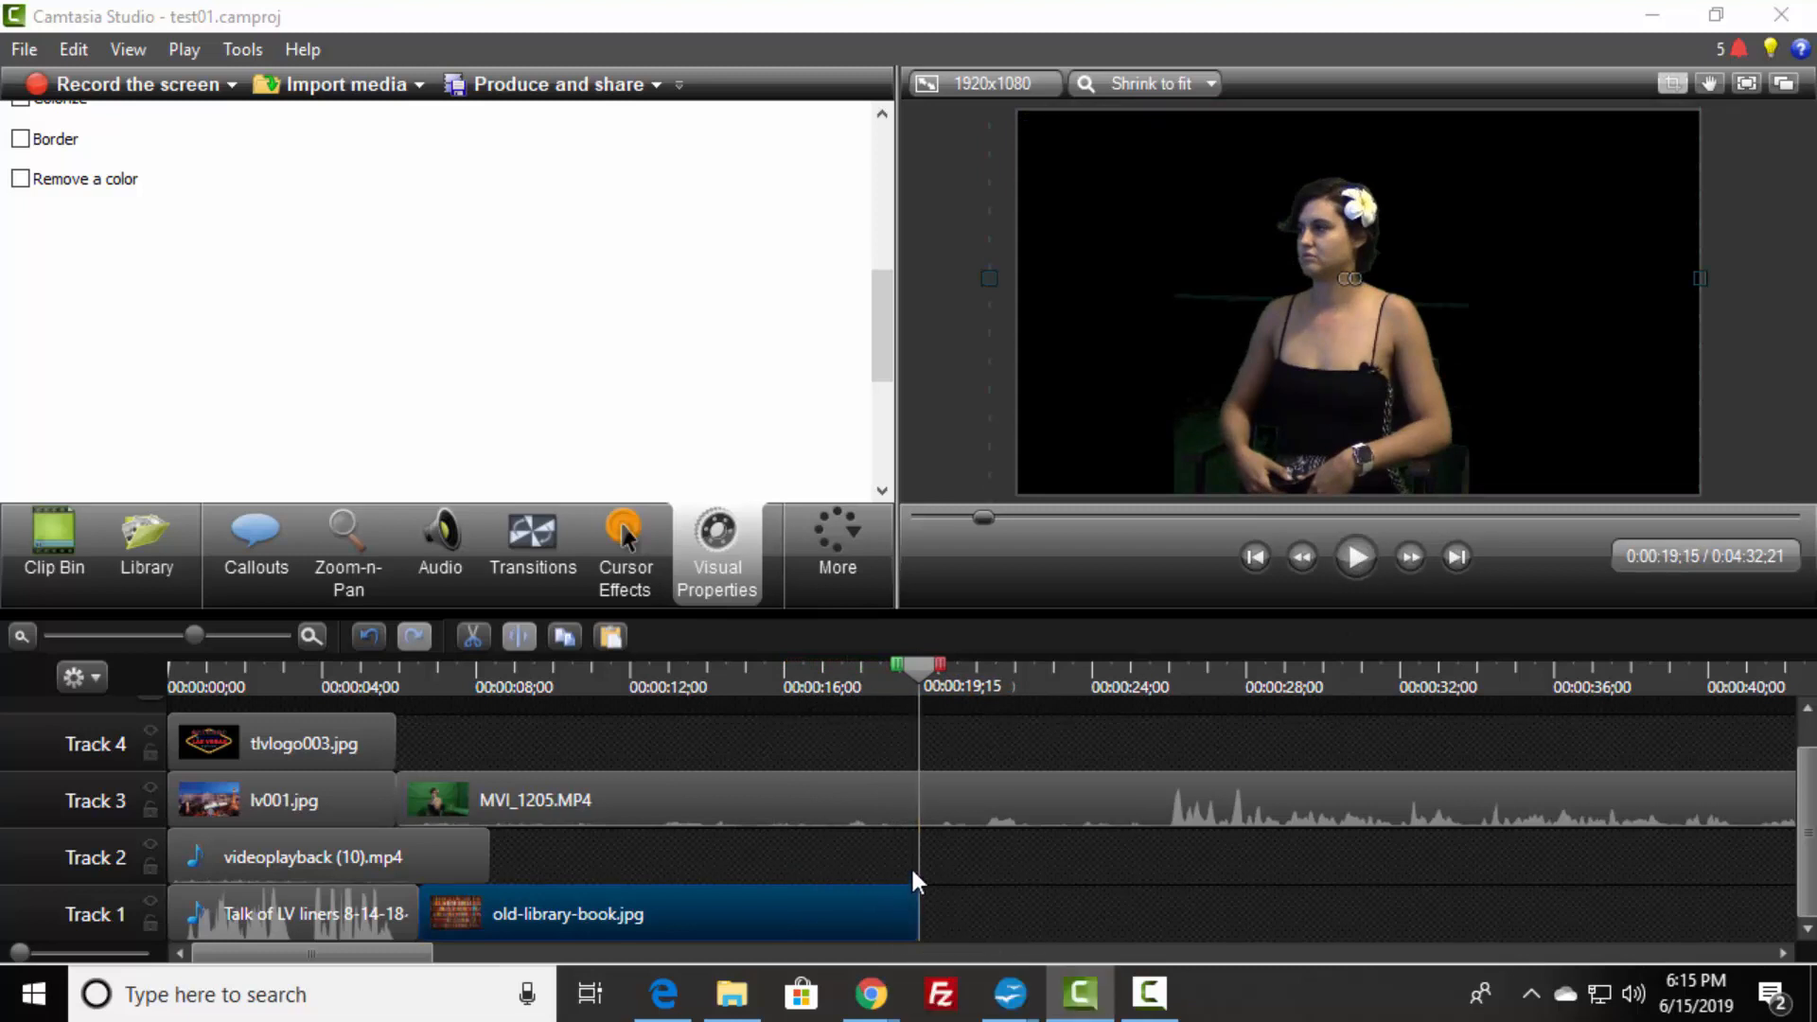
left_click(927, 787)
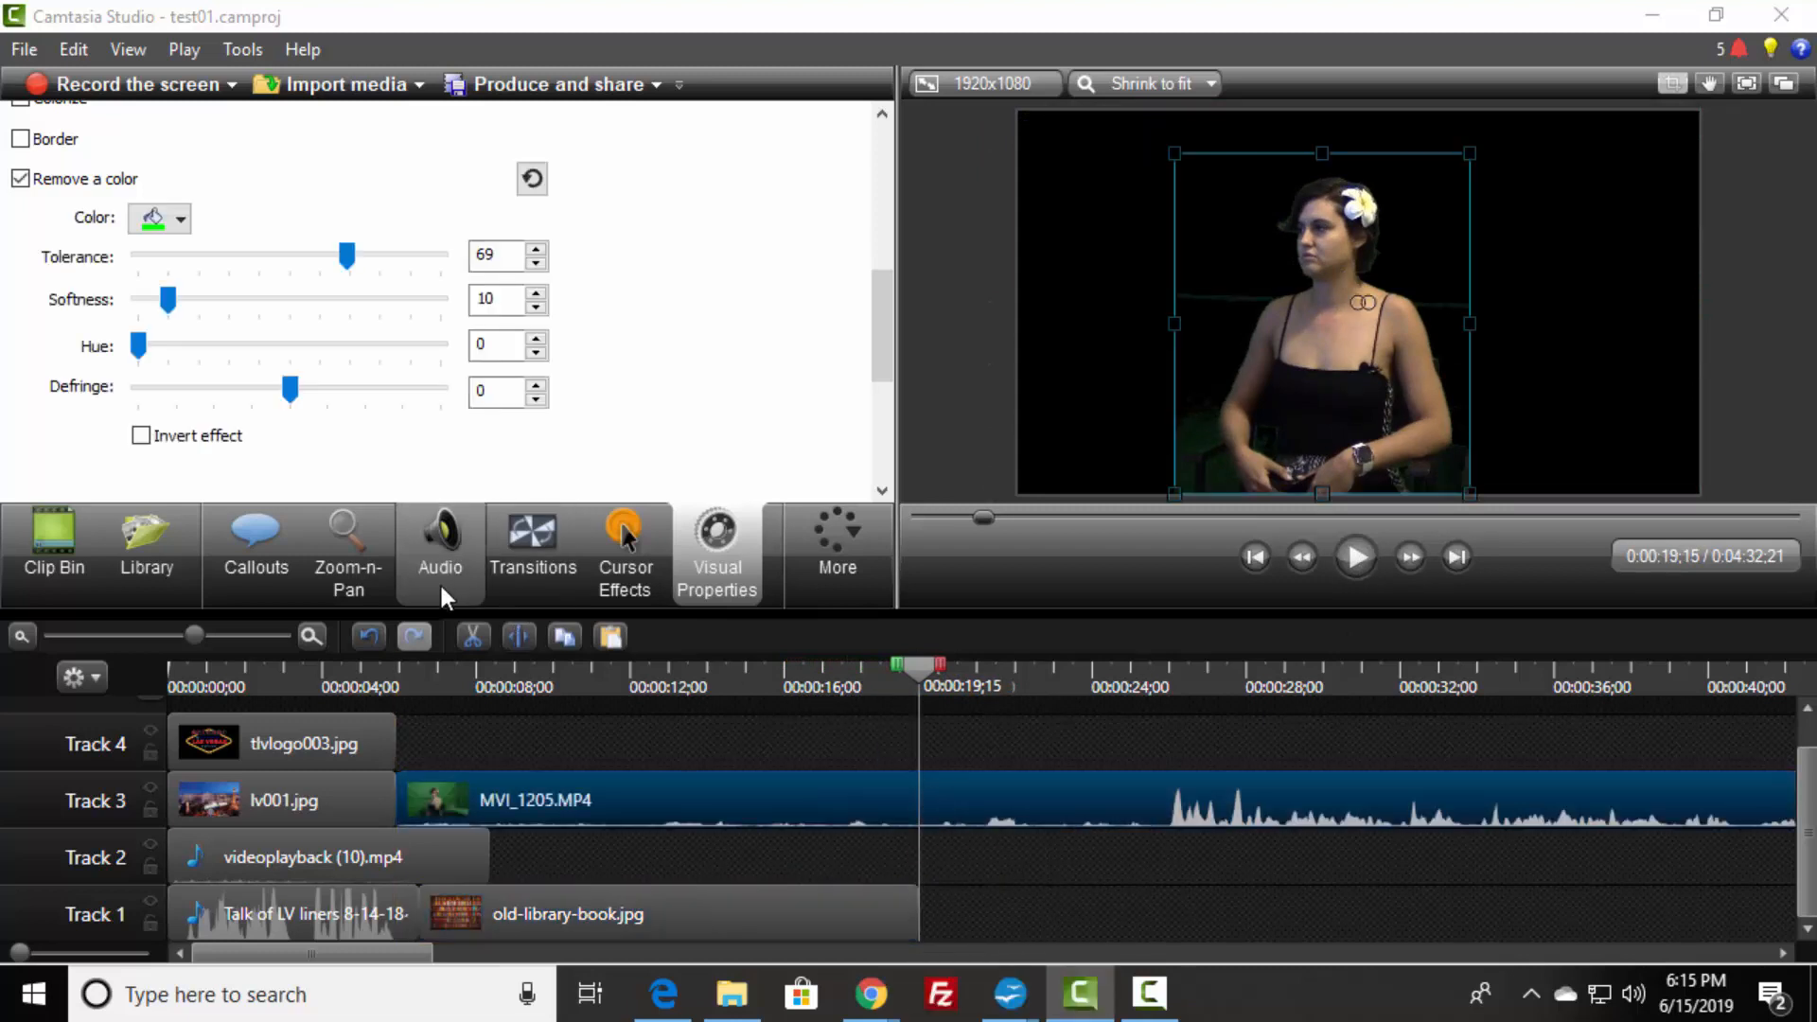
left_click(519, 640)
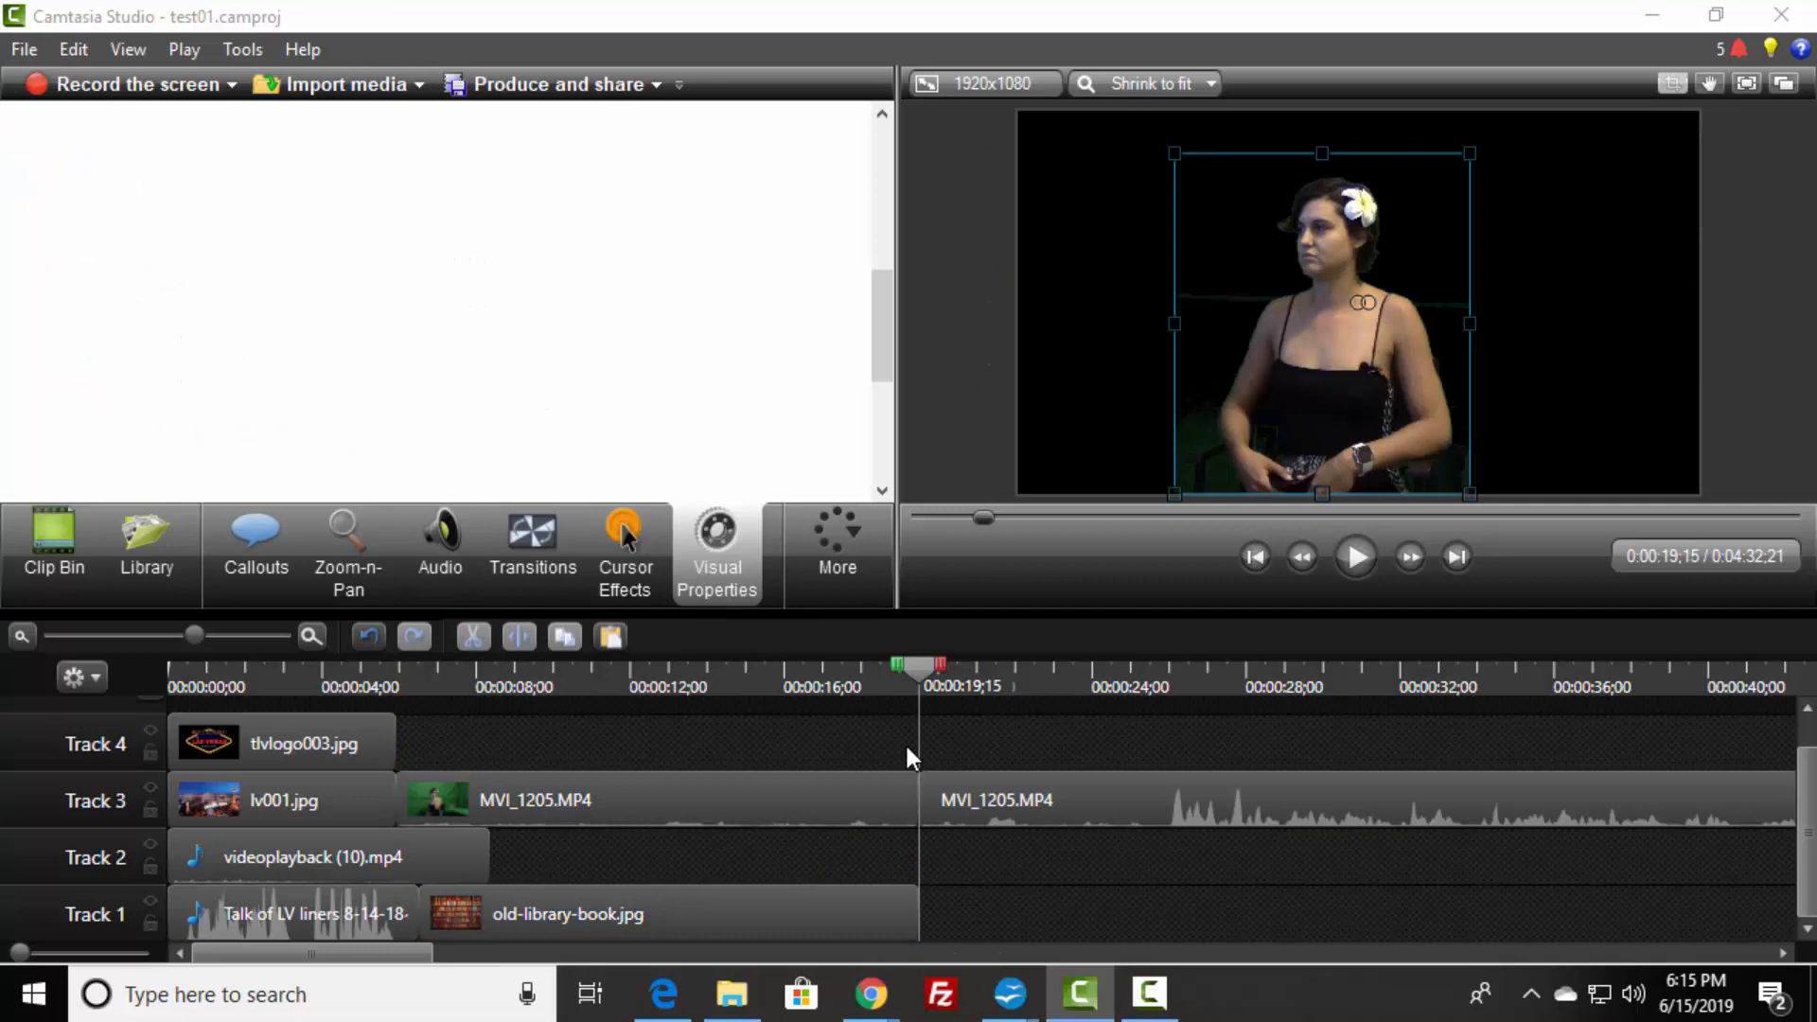
- Cut the remaining part of MVI_1205.MP4 after 0:00:19;15 from Track 3
left_click(966, 791)
right_click(963, 787)
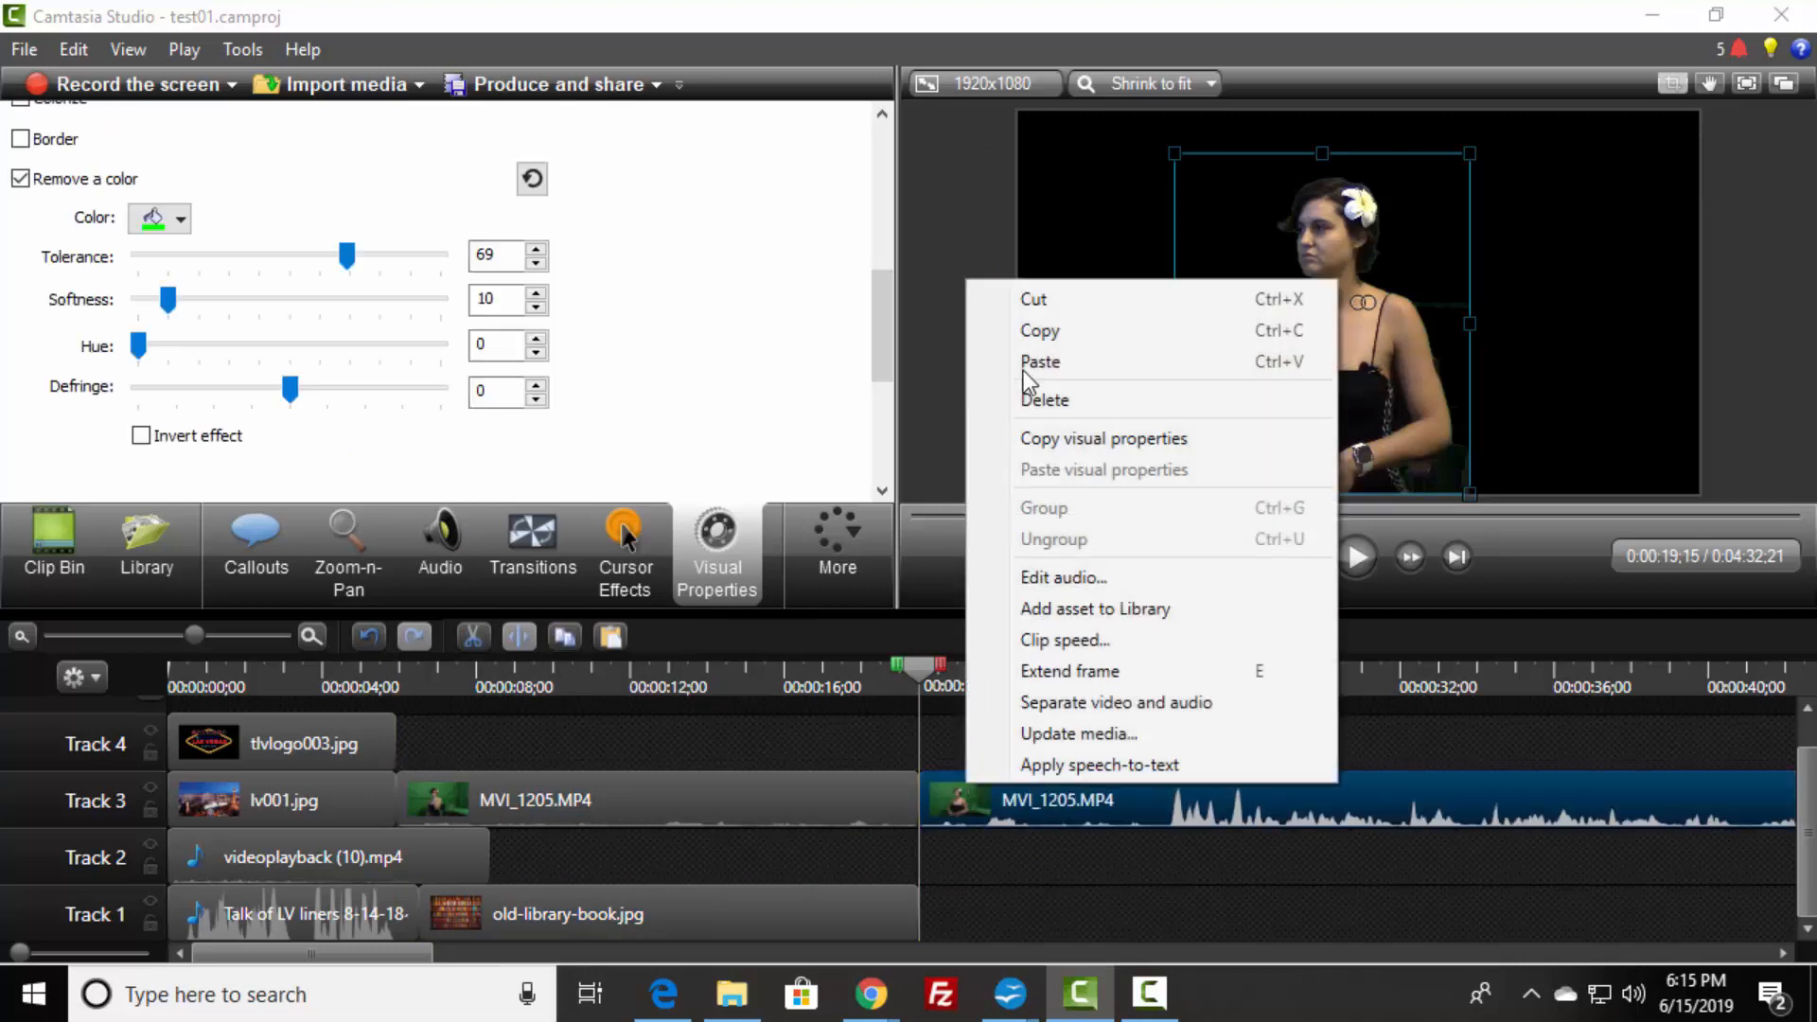
left_click(1034, 301)
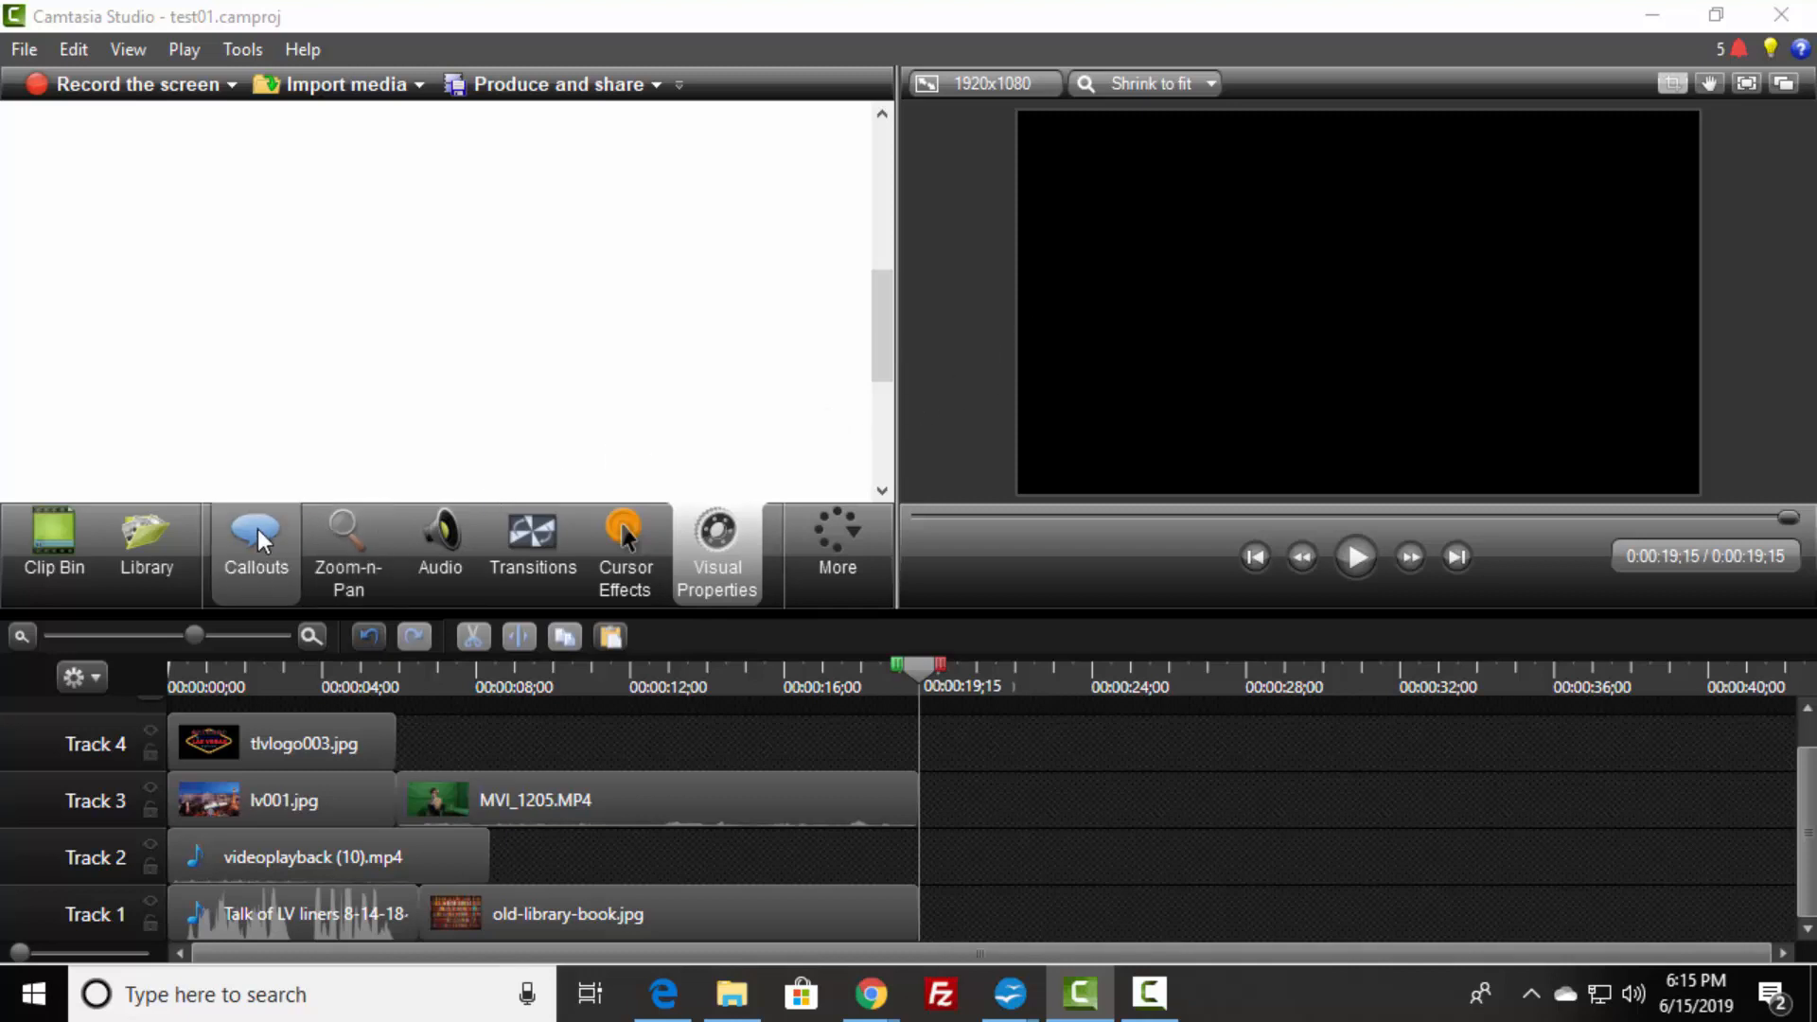
- Place the library's Simple Title - Black clip on Track 4 directly after tlvlogo003.jpg, above the start of MVI_1205.MP4
left_click(151, 555)
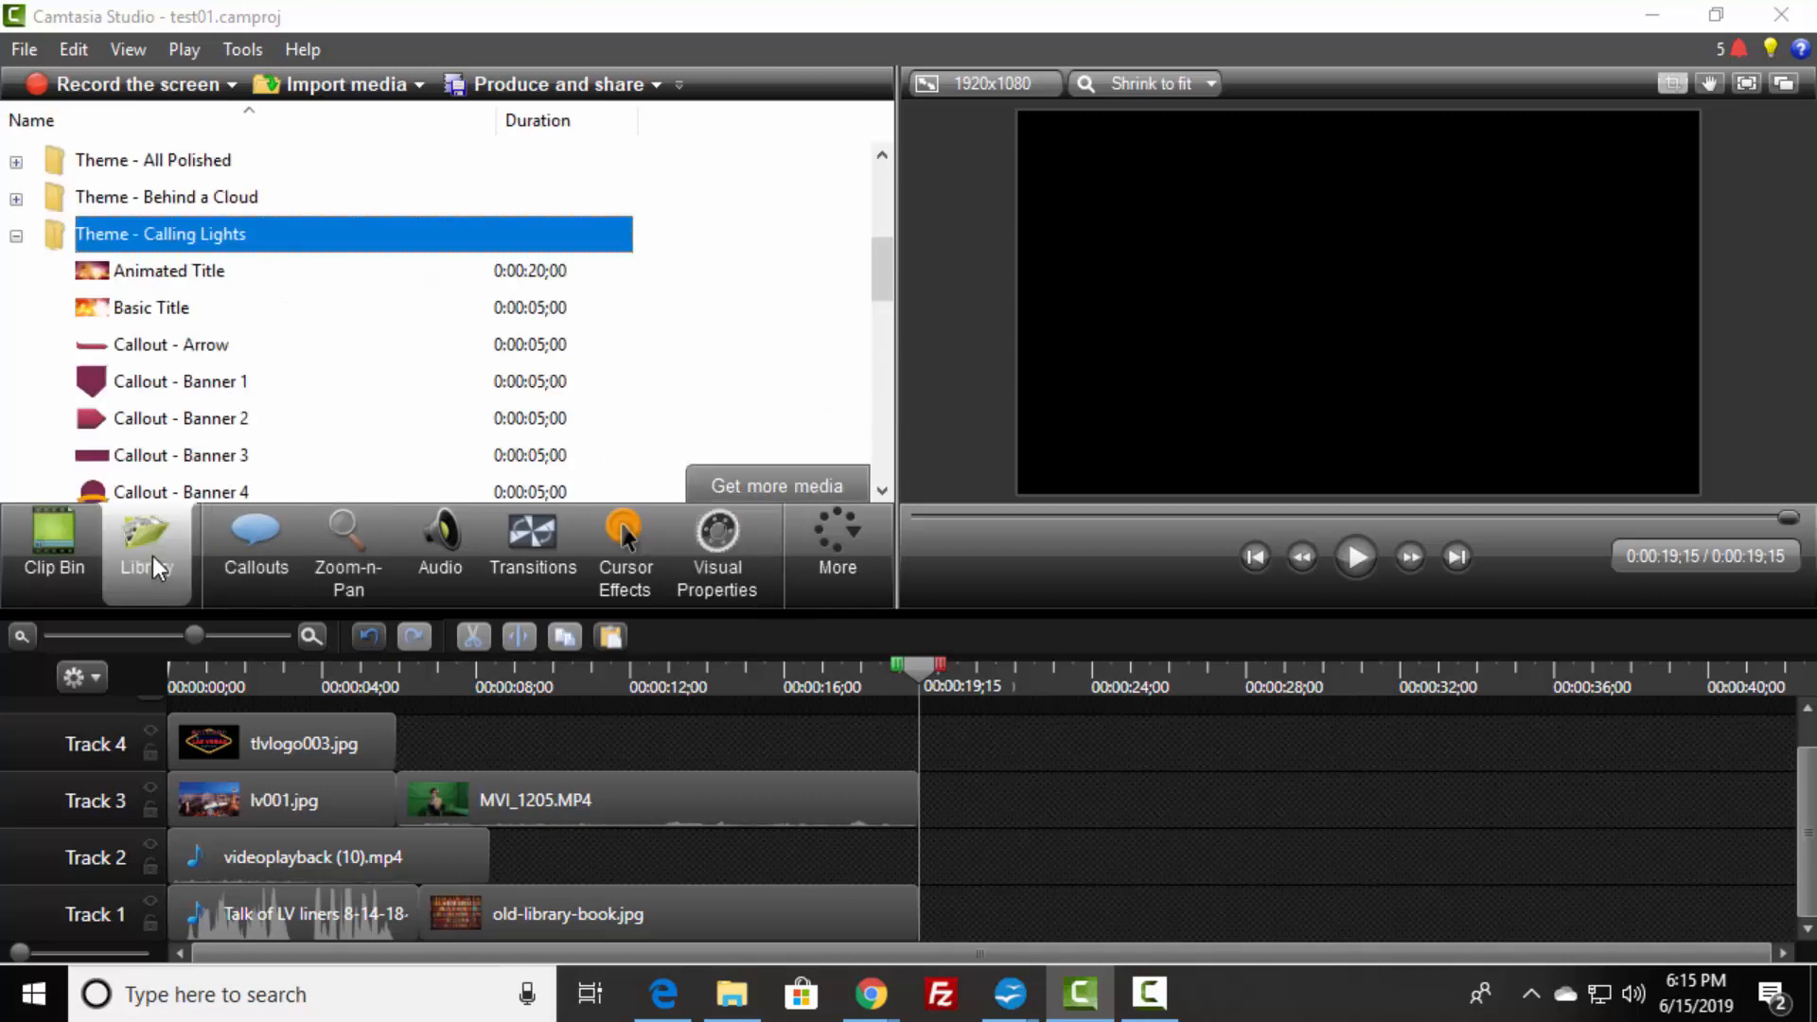
left_click_drag(878, 263, 878, 458)
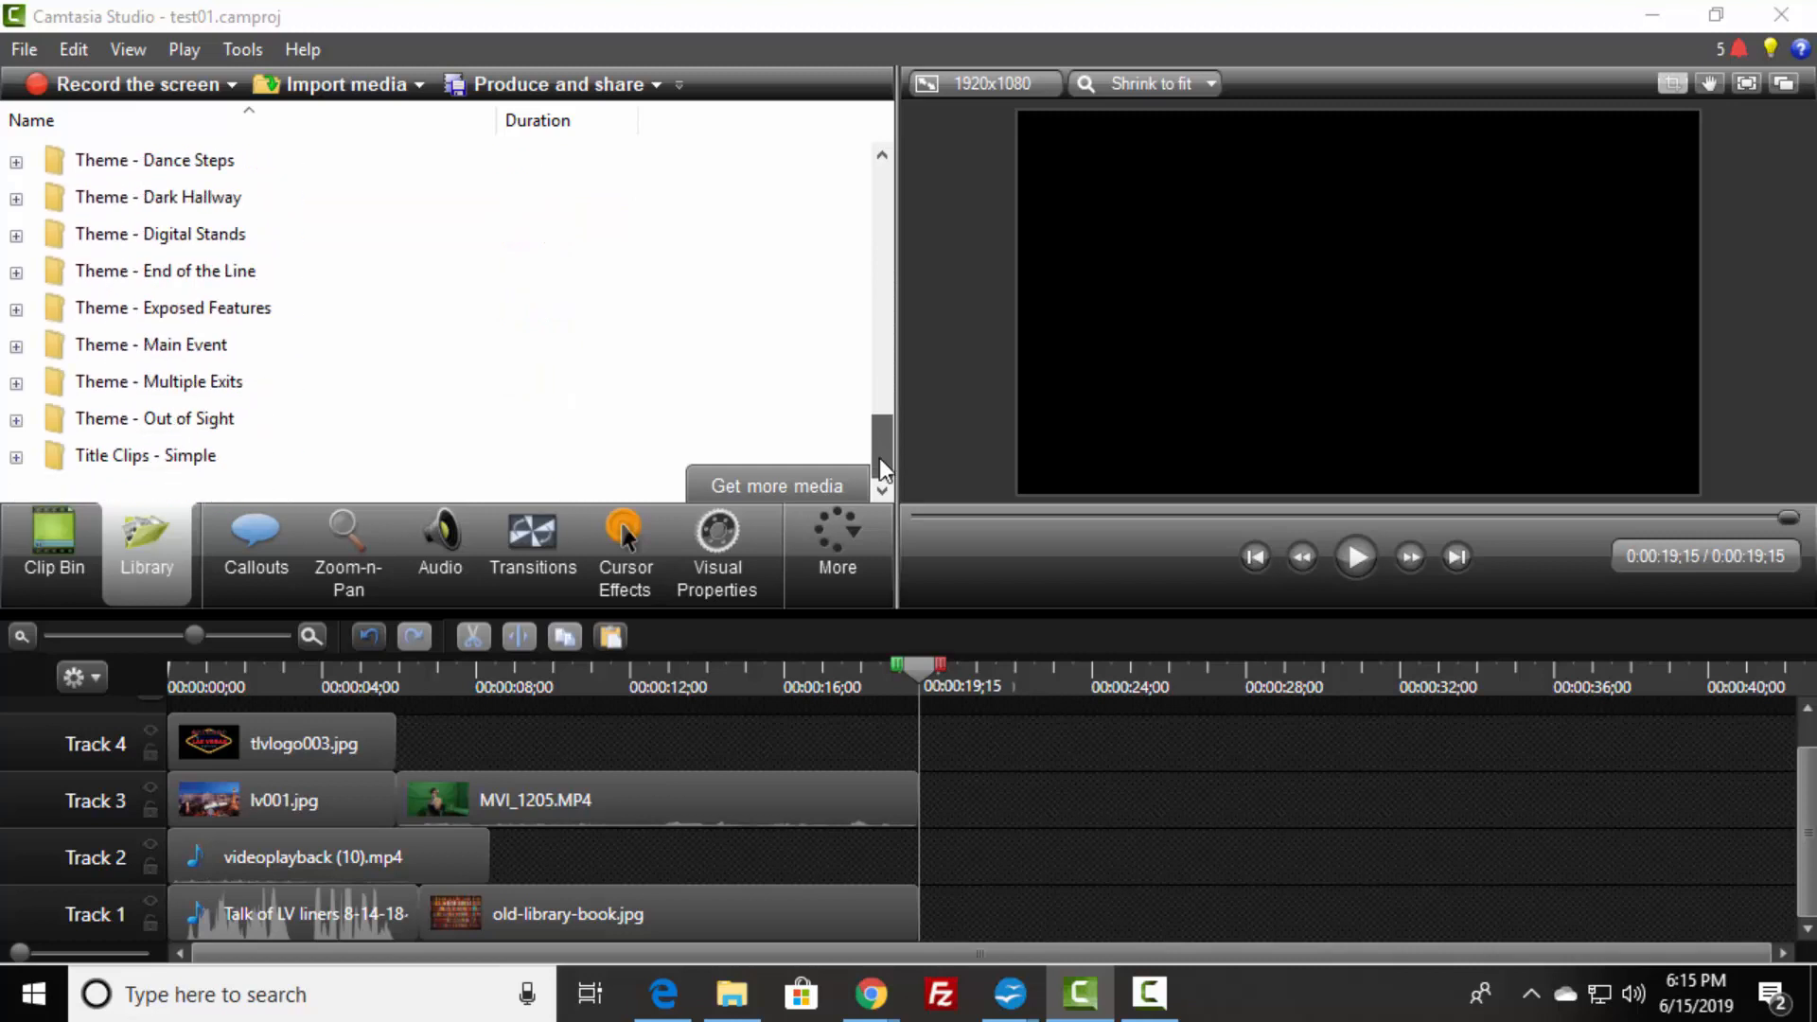
left_click(439, 674)
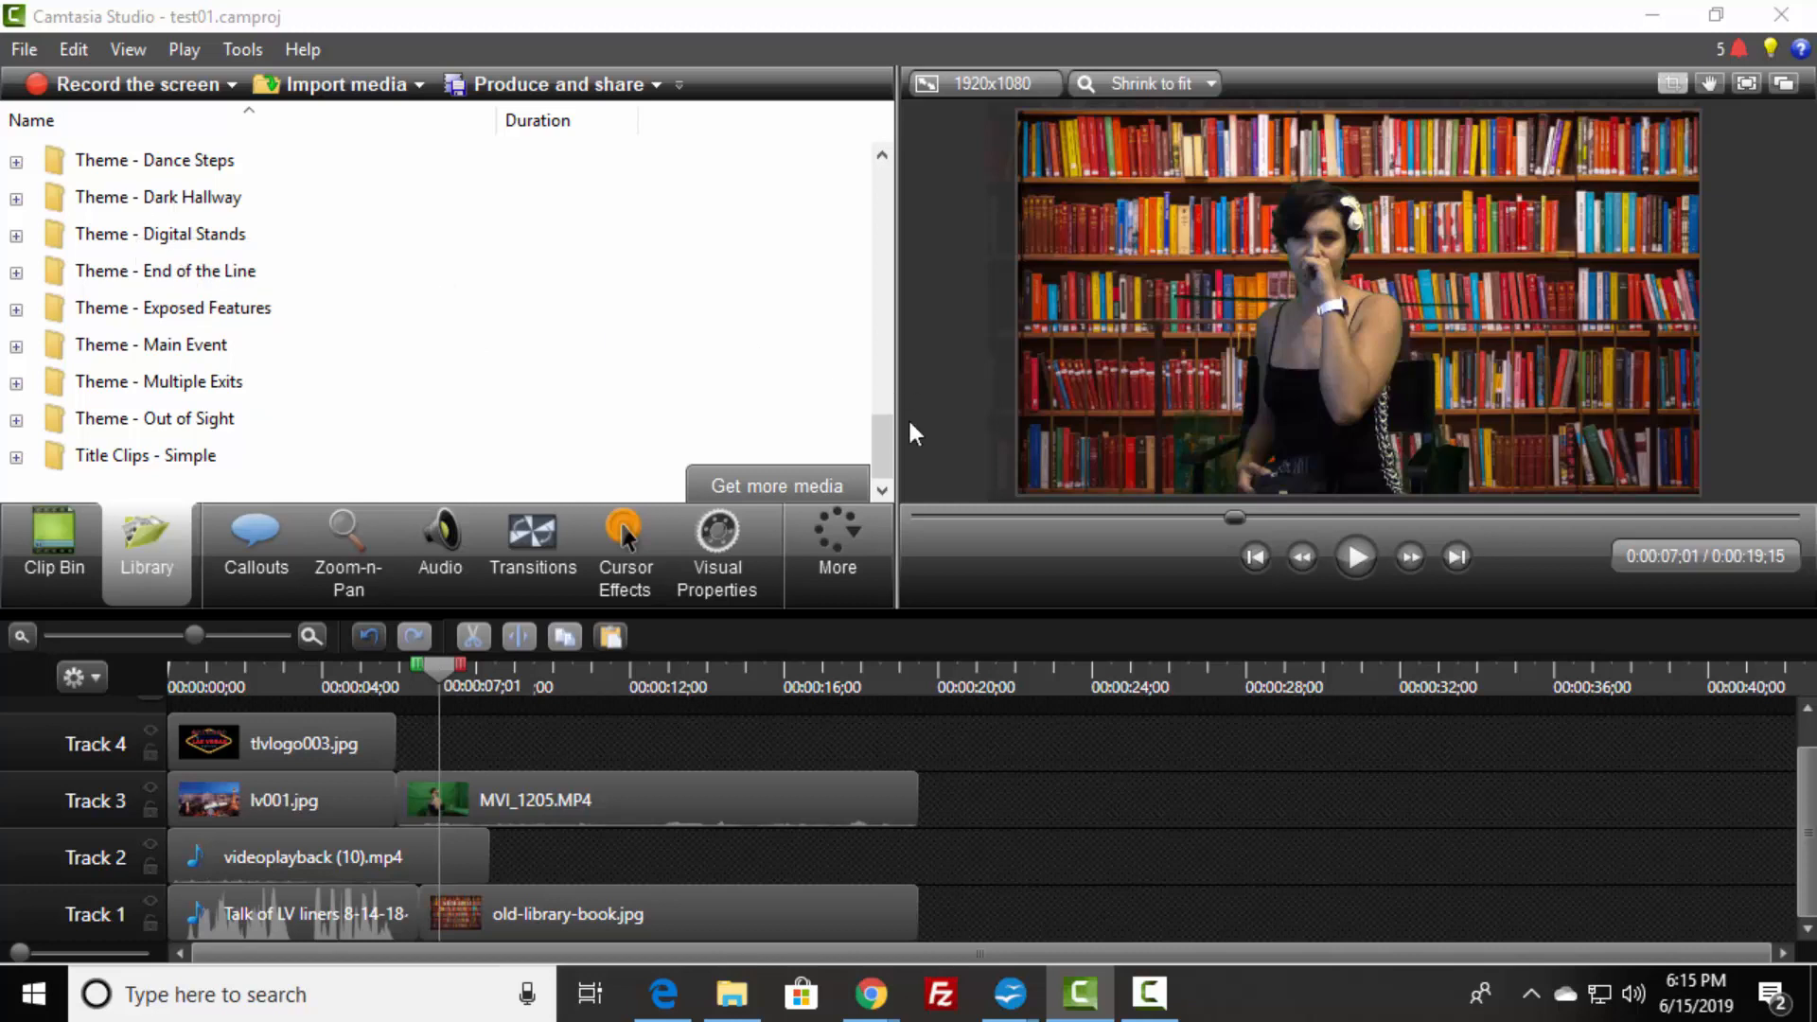
double_click(126, 458)
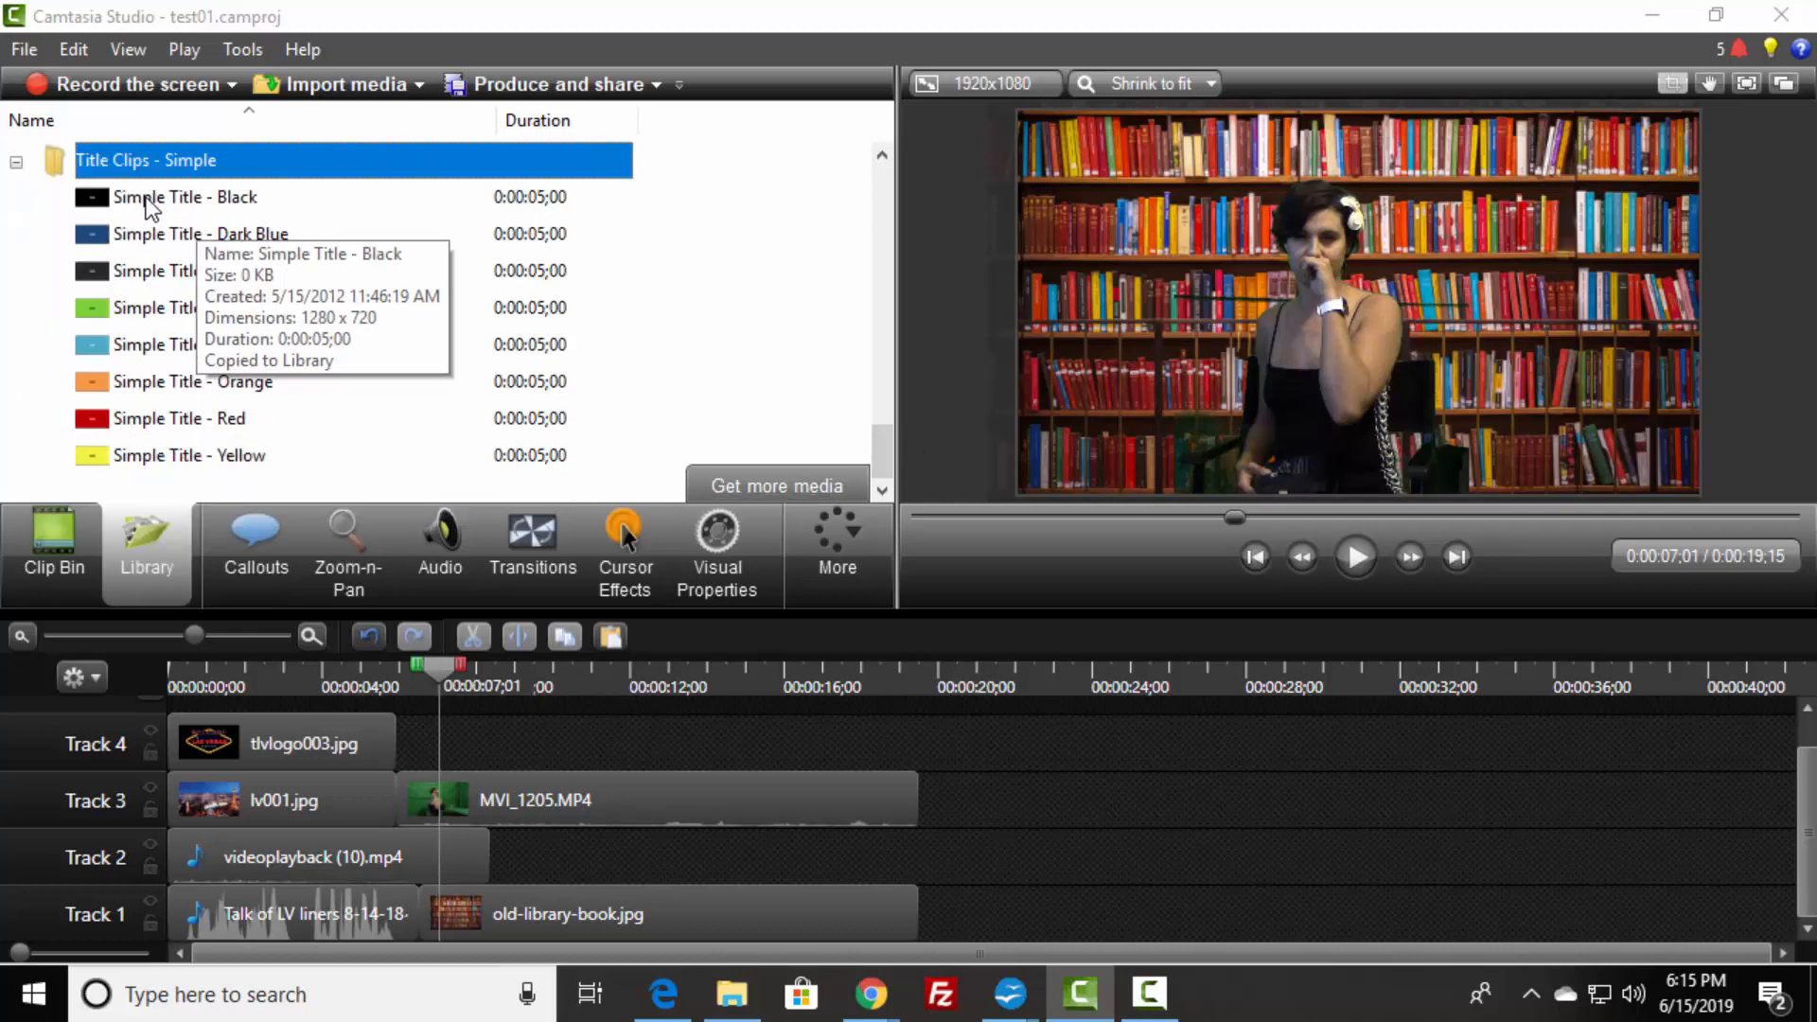
left_click_drag(149, 206, 486, 706)
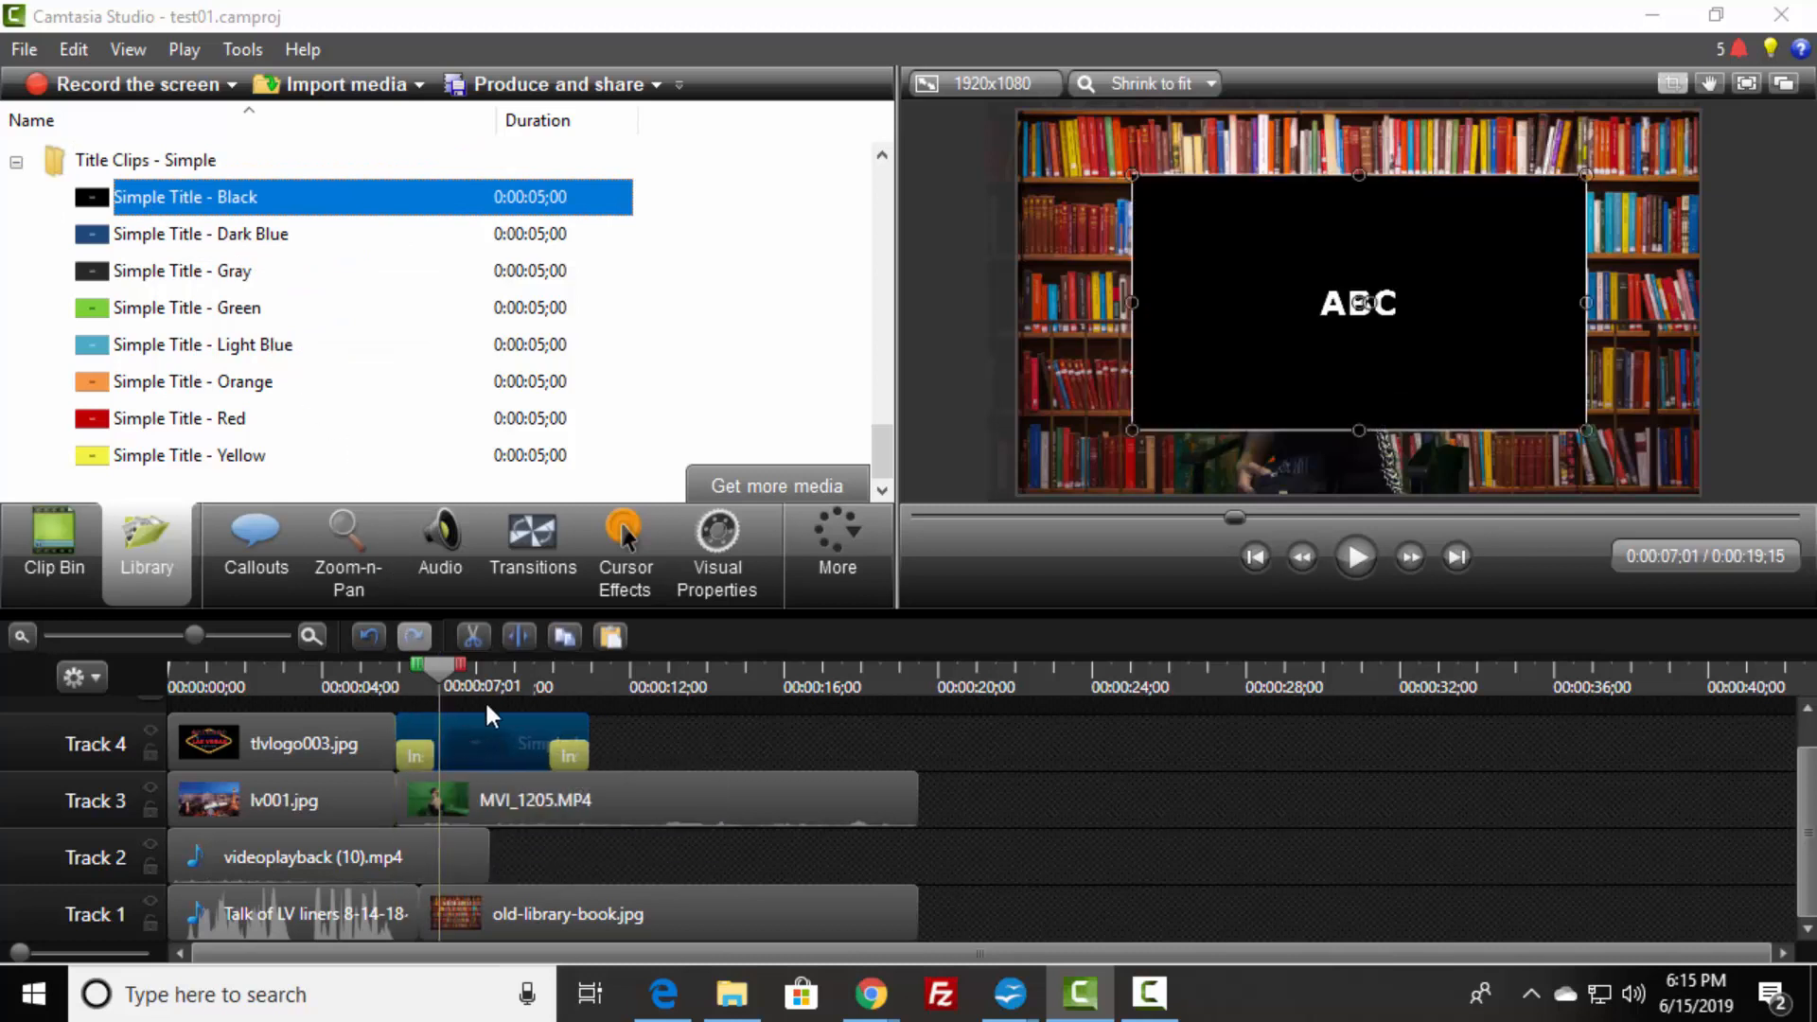
- Set the title callout's fill to No fill and apply the Shadow effect to it
left_click(1253, 333)
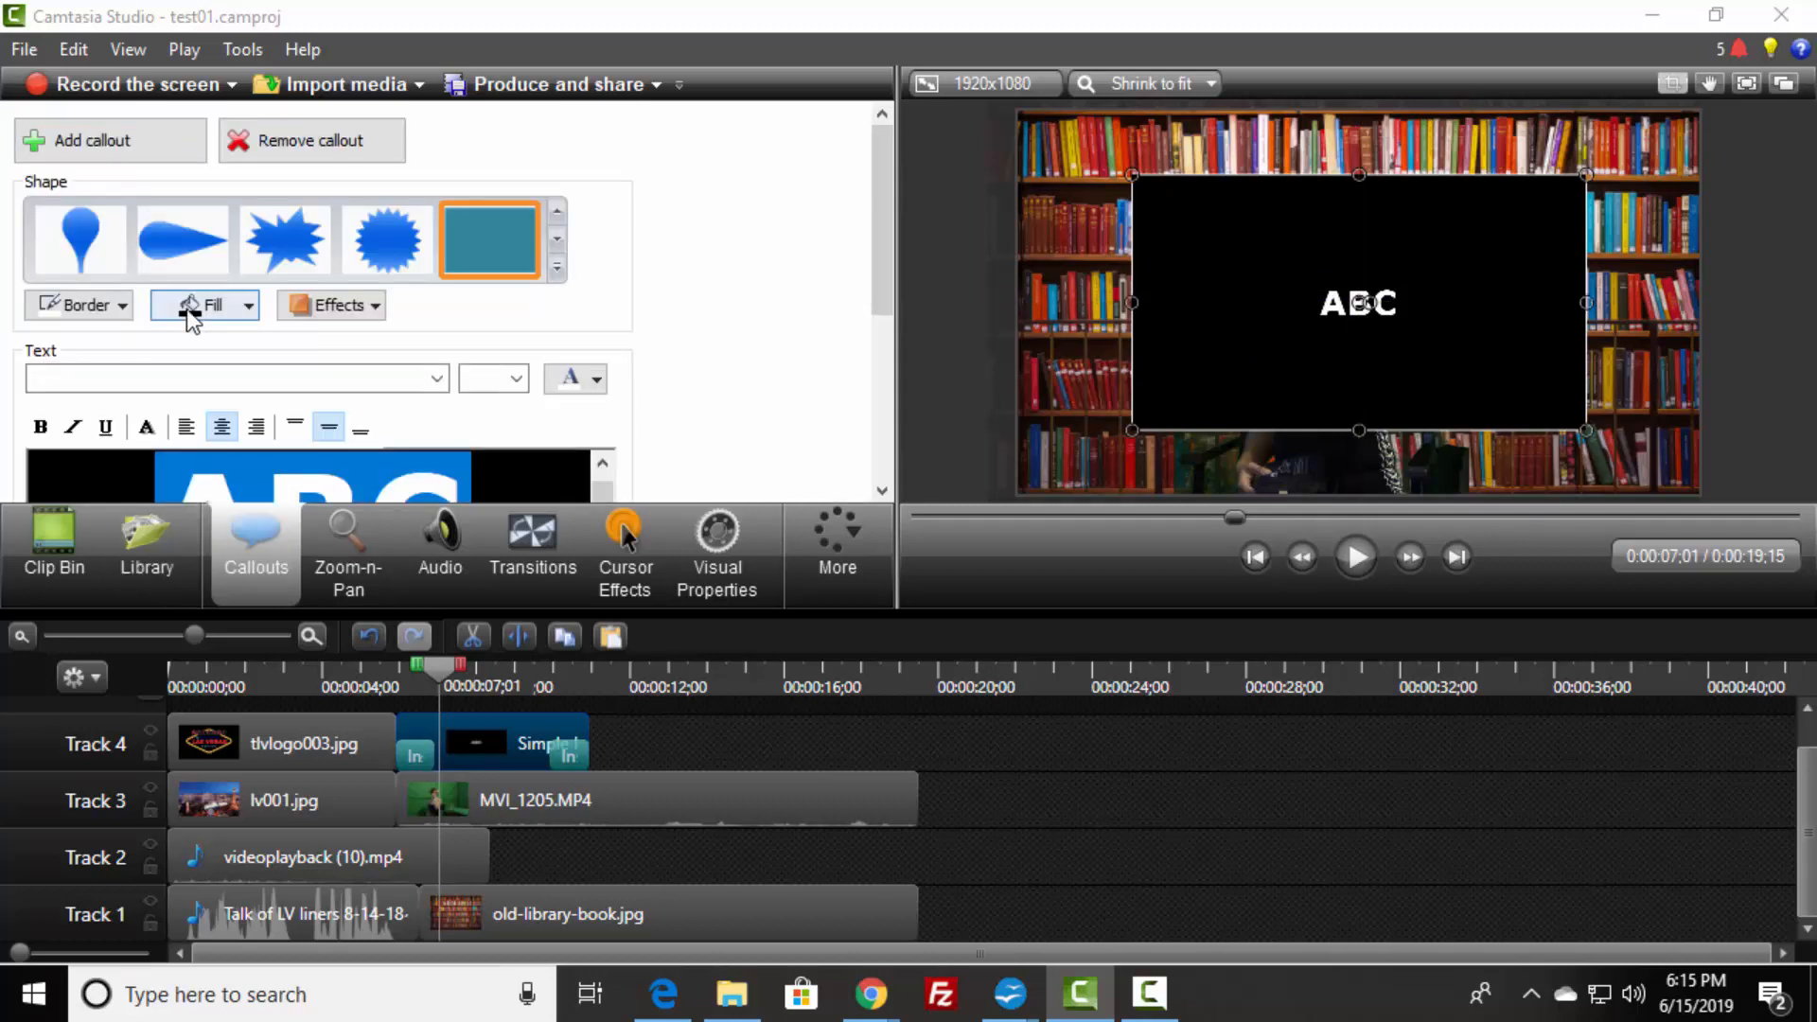
left_click(201, 317)
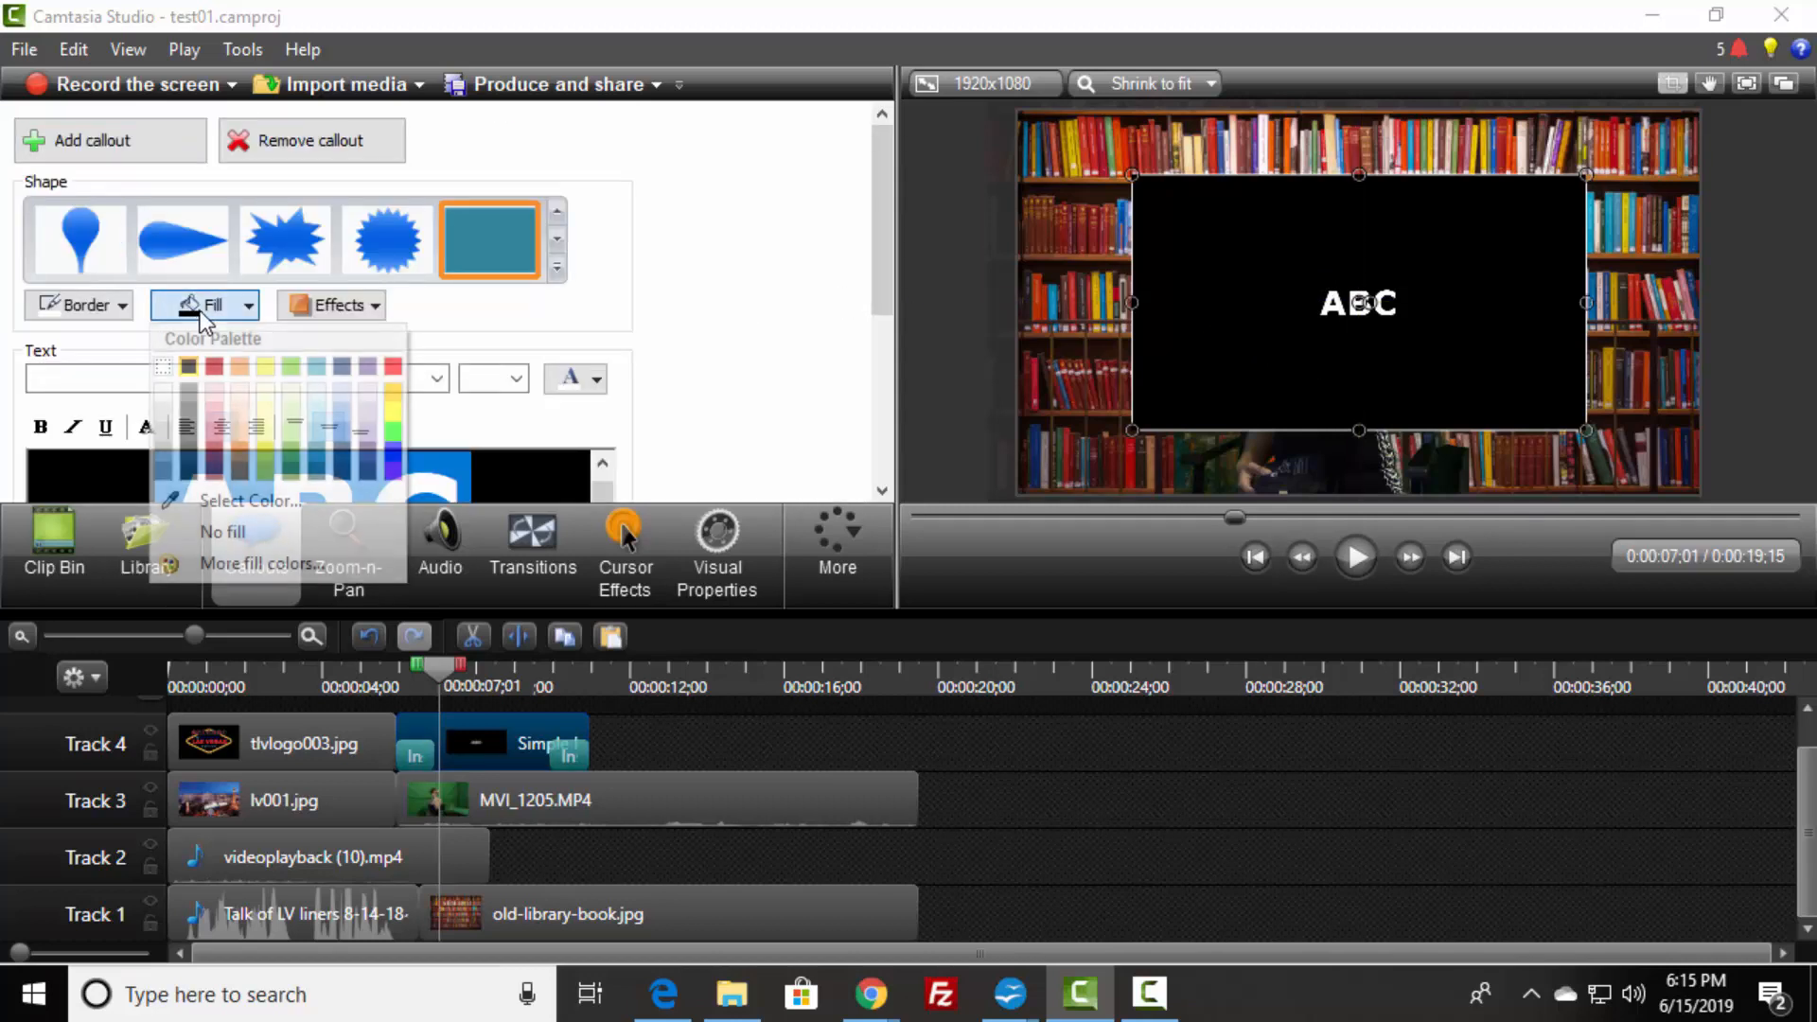
left_click(169, 532)
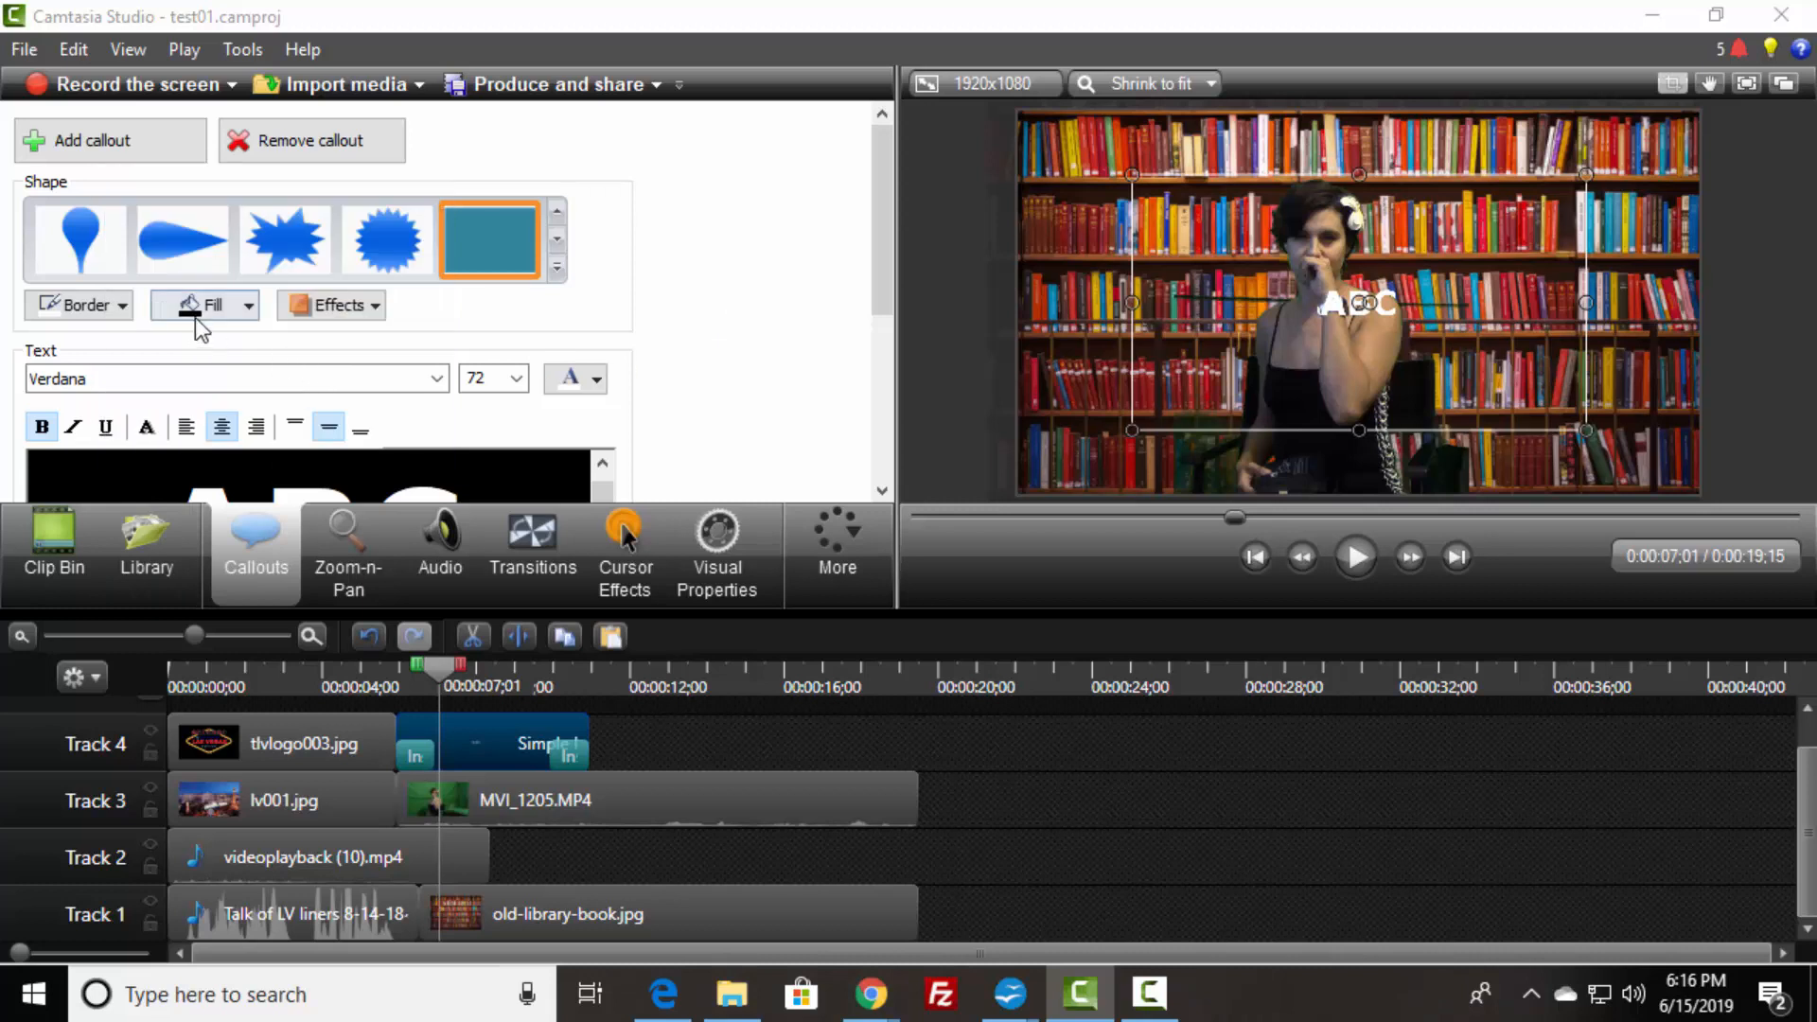
left_click(203, 307)
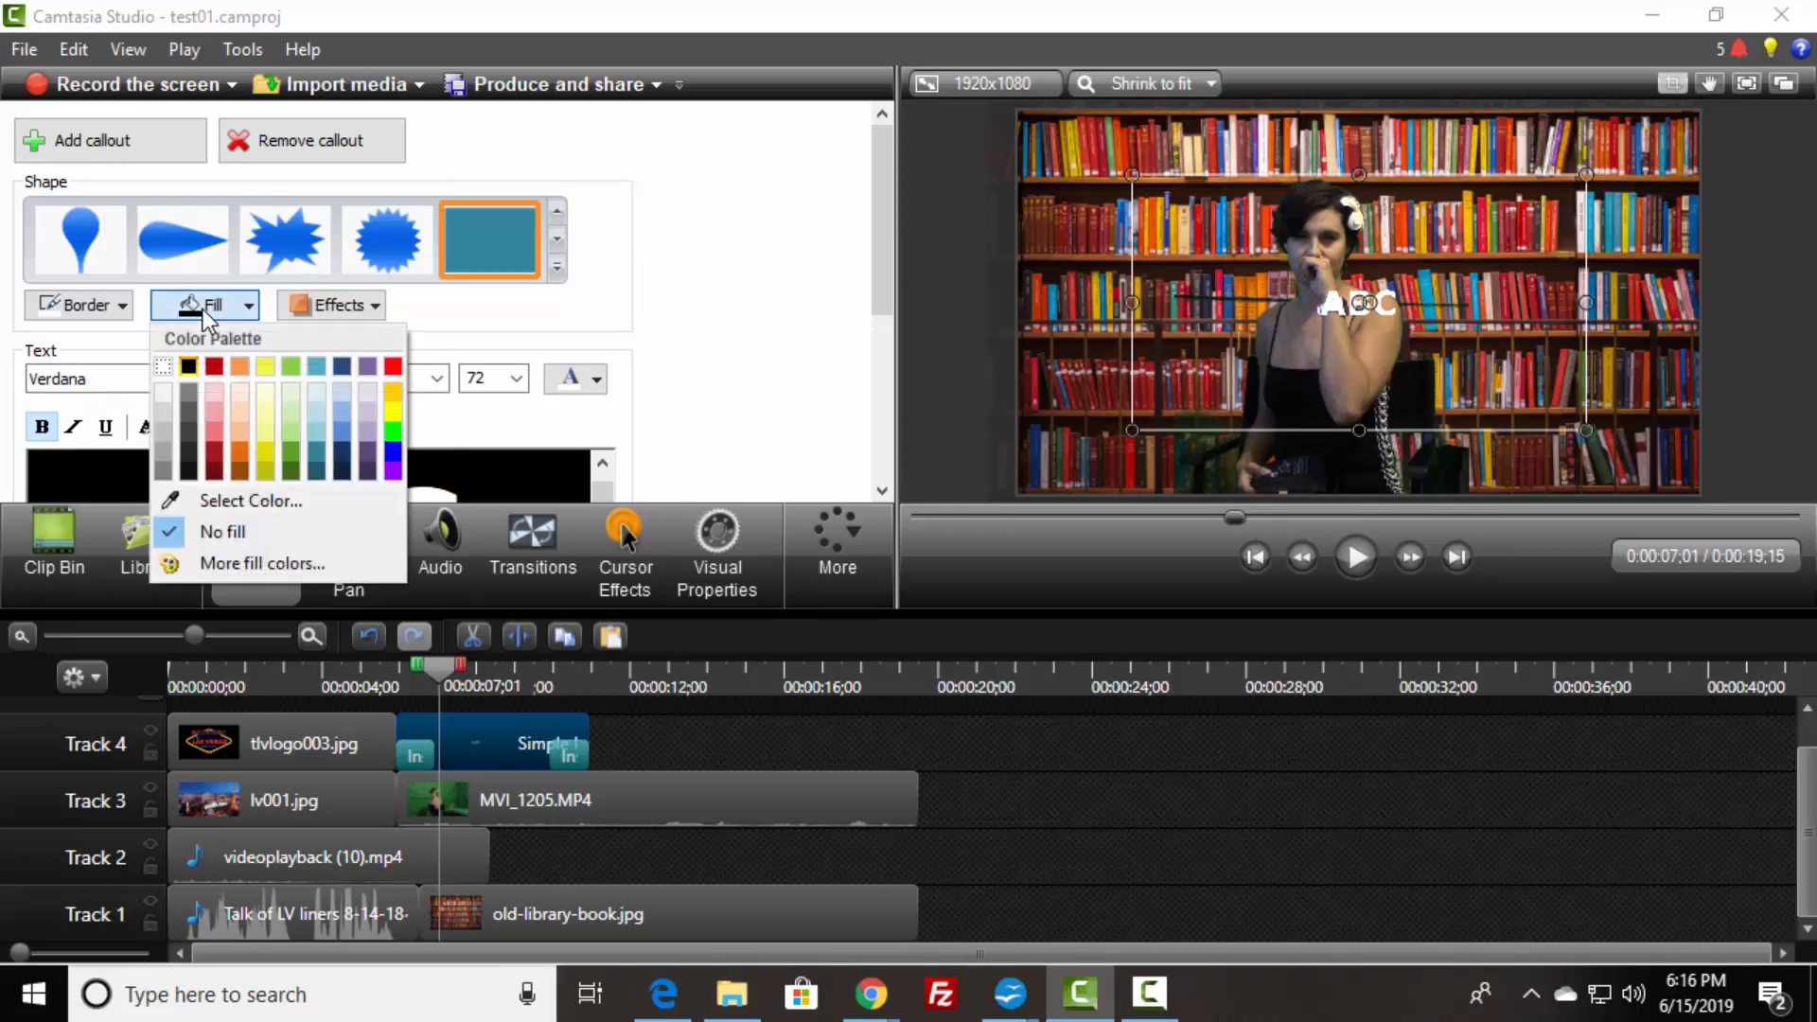
left_click(208, 304)
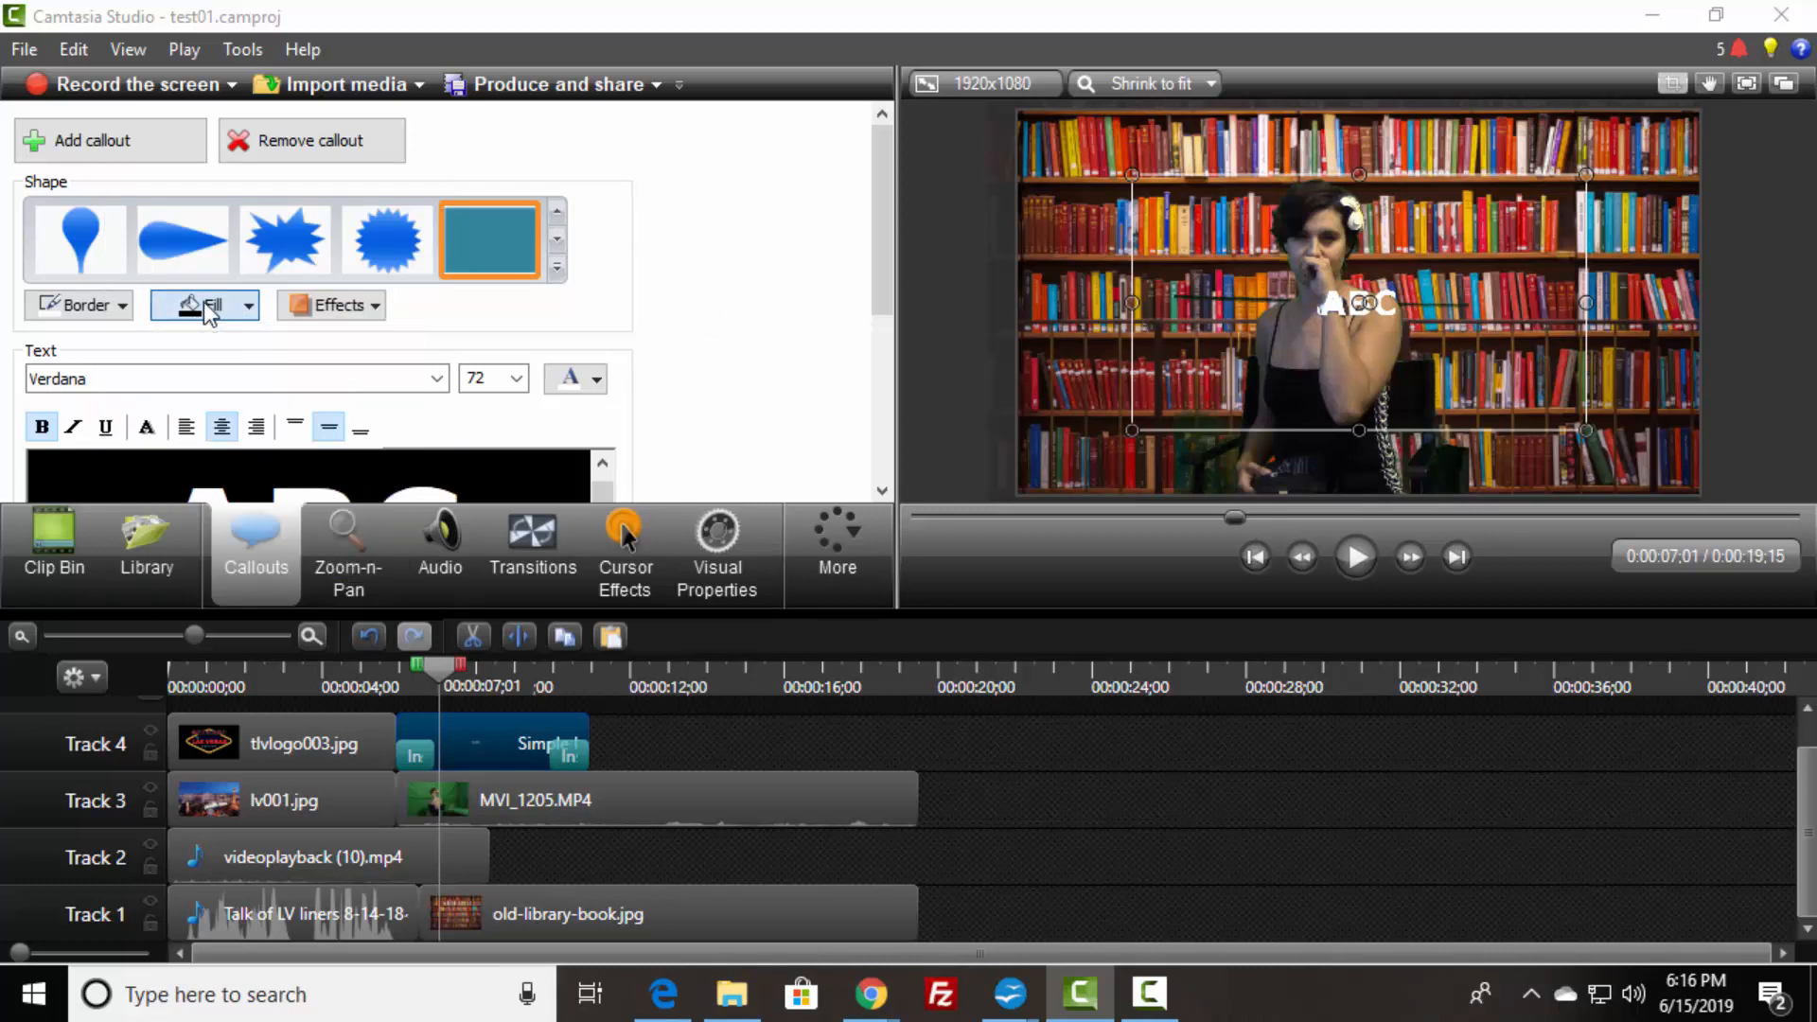
left_click(337, 308)
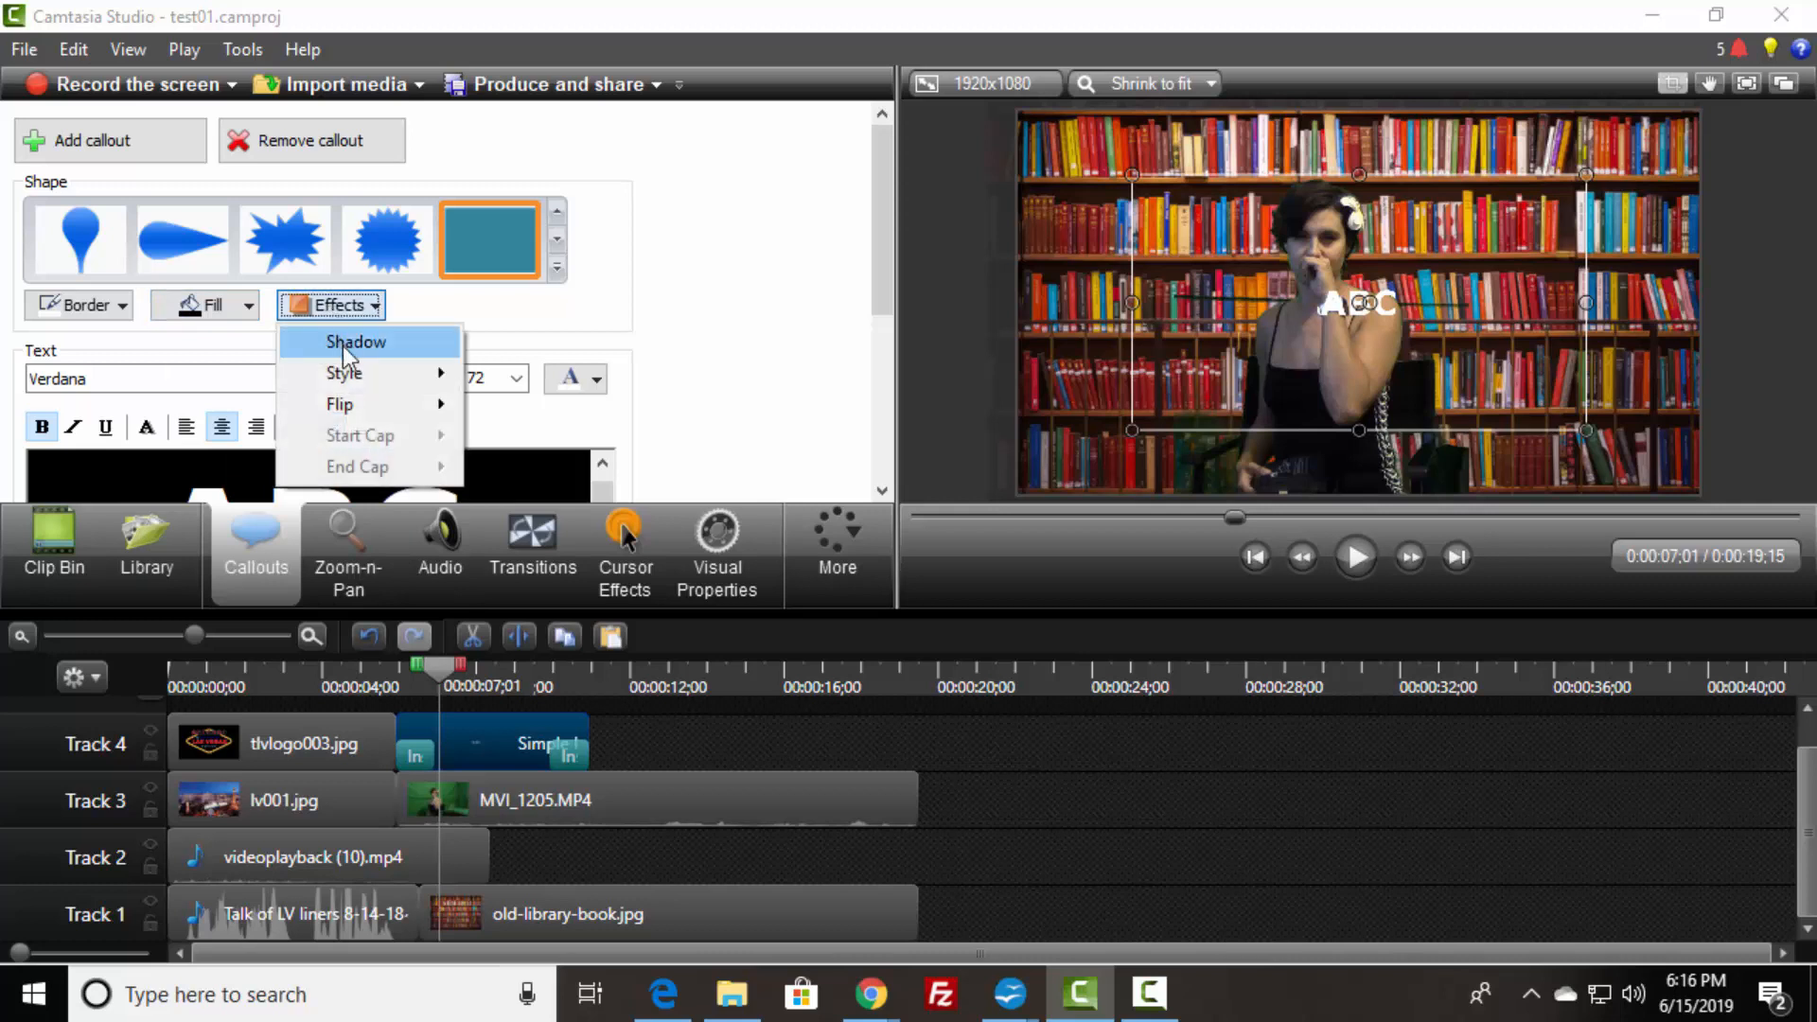
left_click(342, 344)
- Shift the title callout to the lower part of the picture and widen it to the full frame width
left_click_drag(1212, 390, 1101, 448)
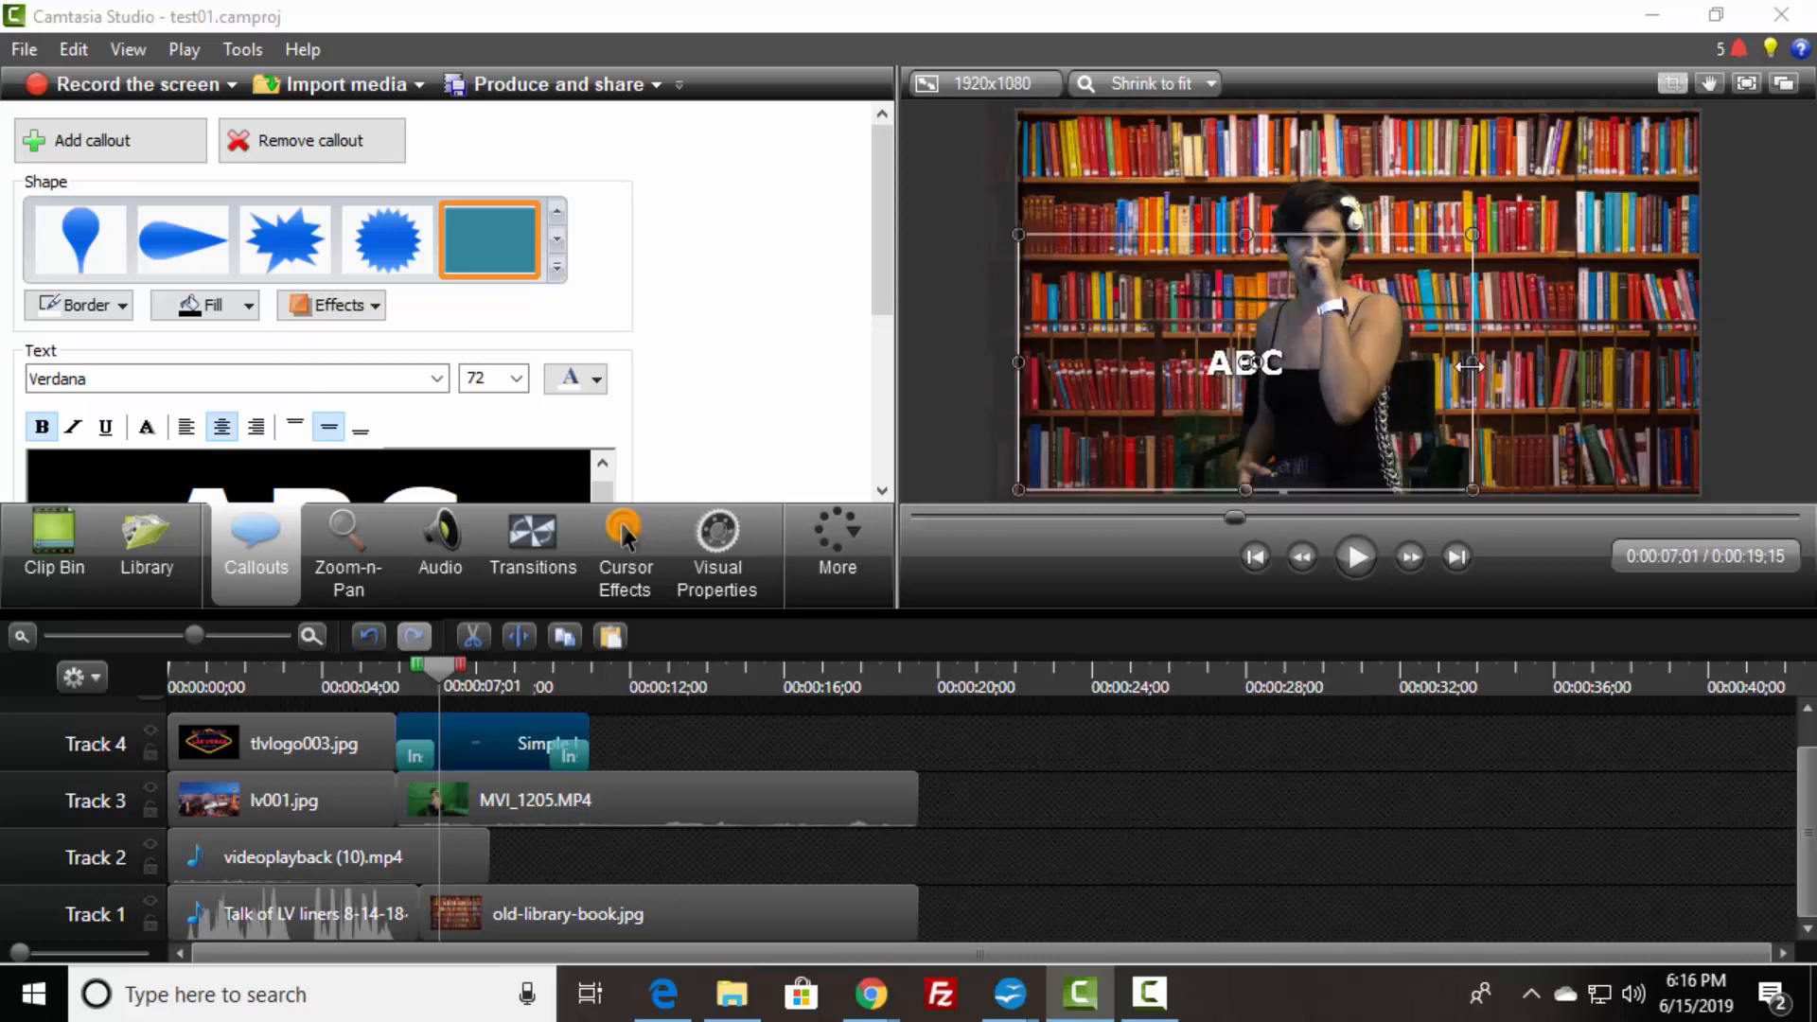
left_click_drag(1476, 361, 1701, 349)
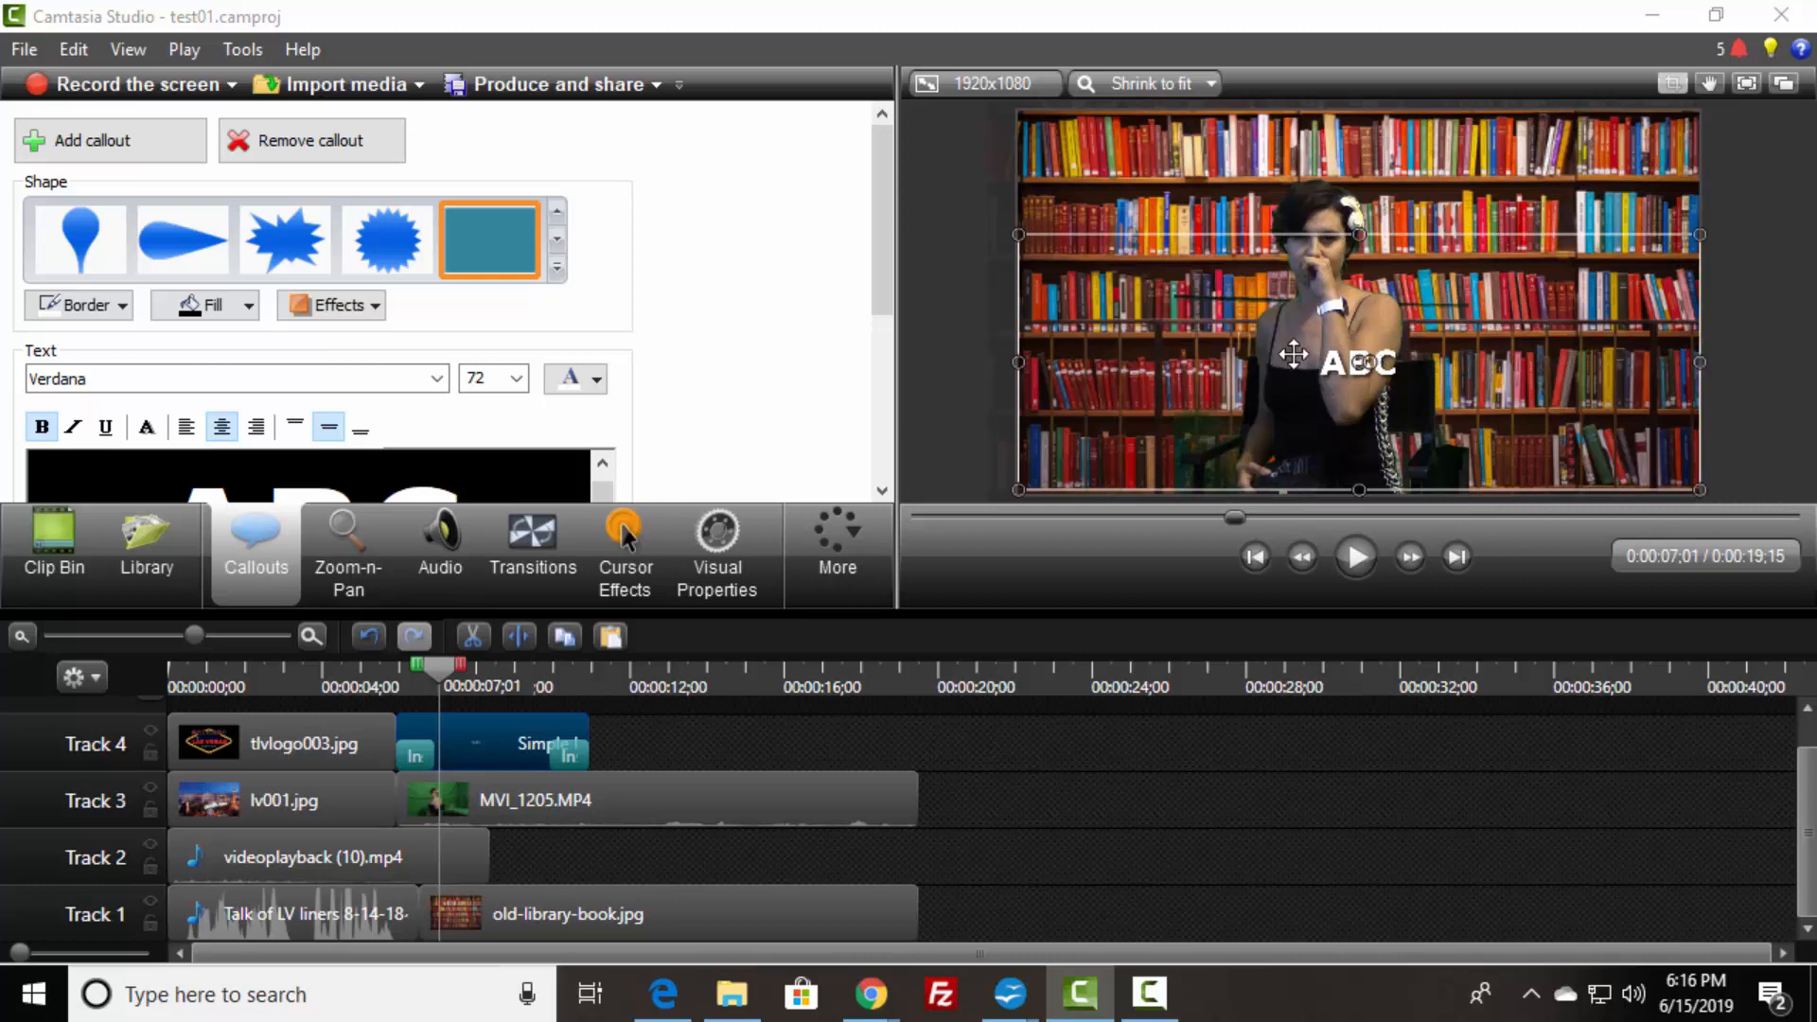
- Replace the title text ABC with the woman's first name and position it beside her near the picture's lower edge
double_click(1330, 362)
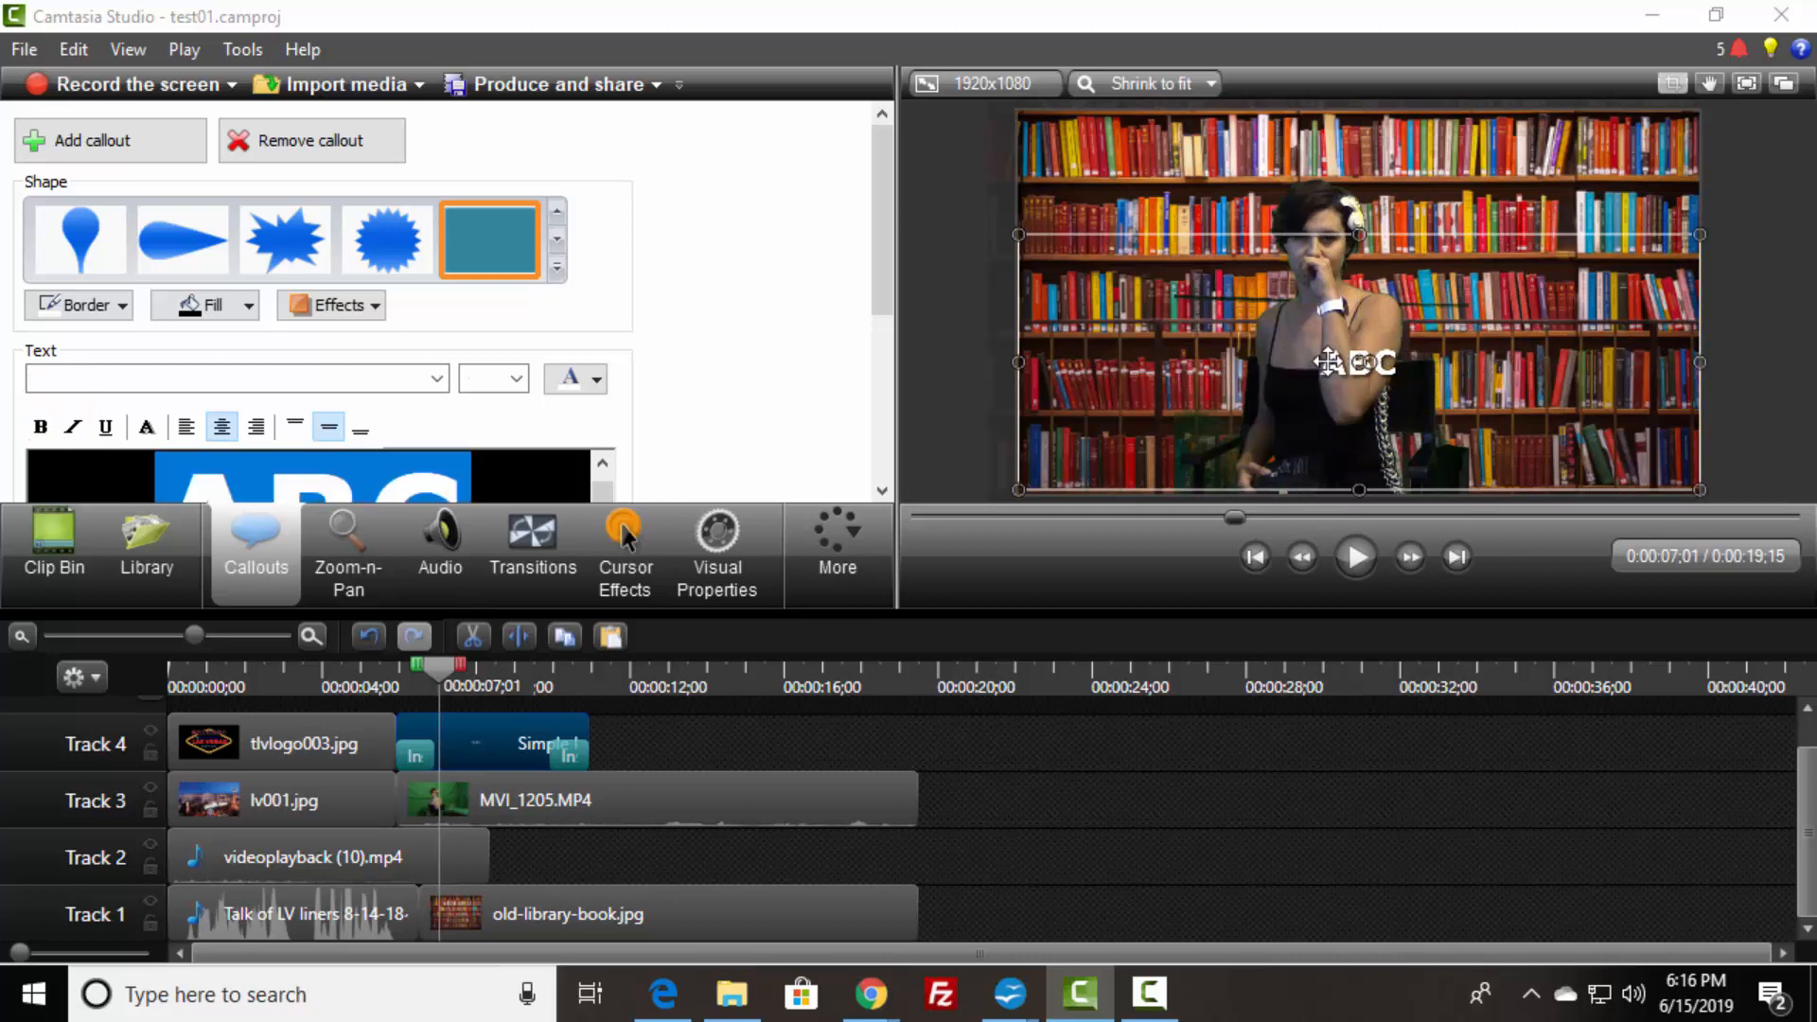
left_click_drag(884, 192, 826, 269)
left_click_drag(468, 379, 156, 379)
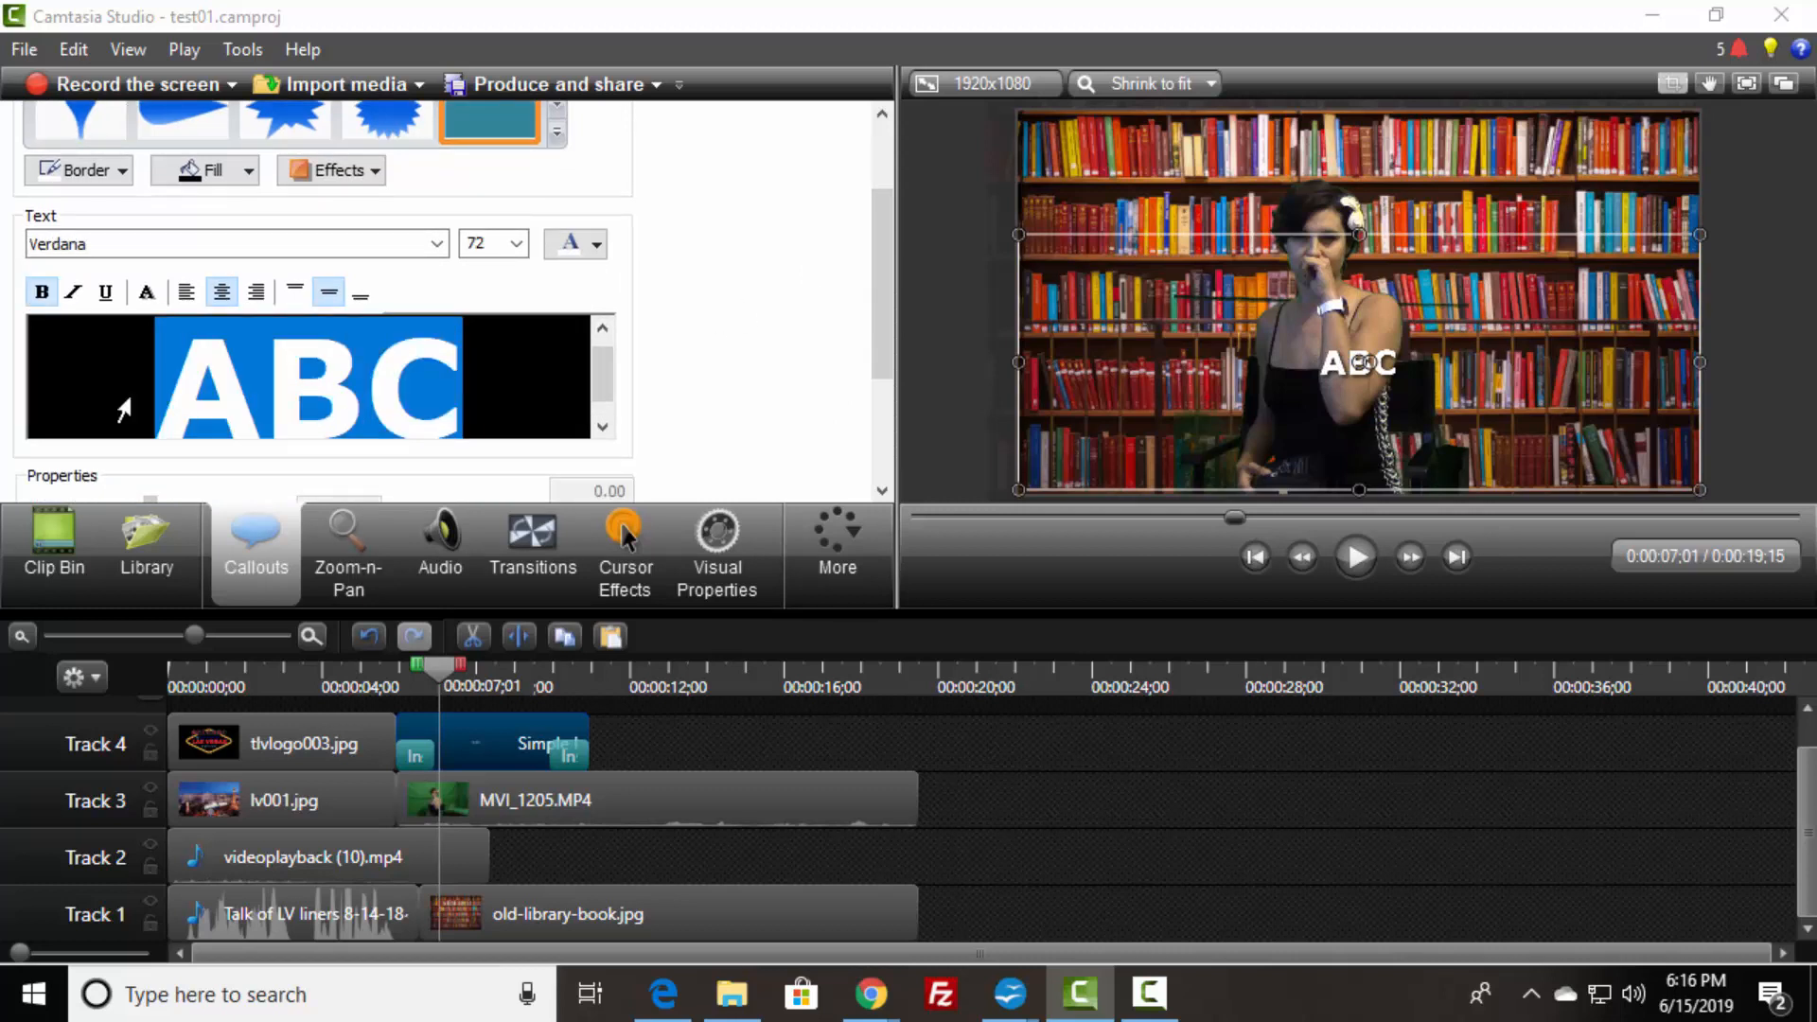
type("Amber")
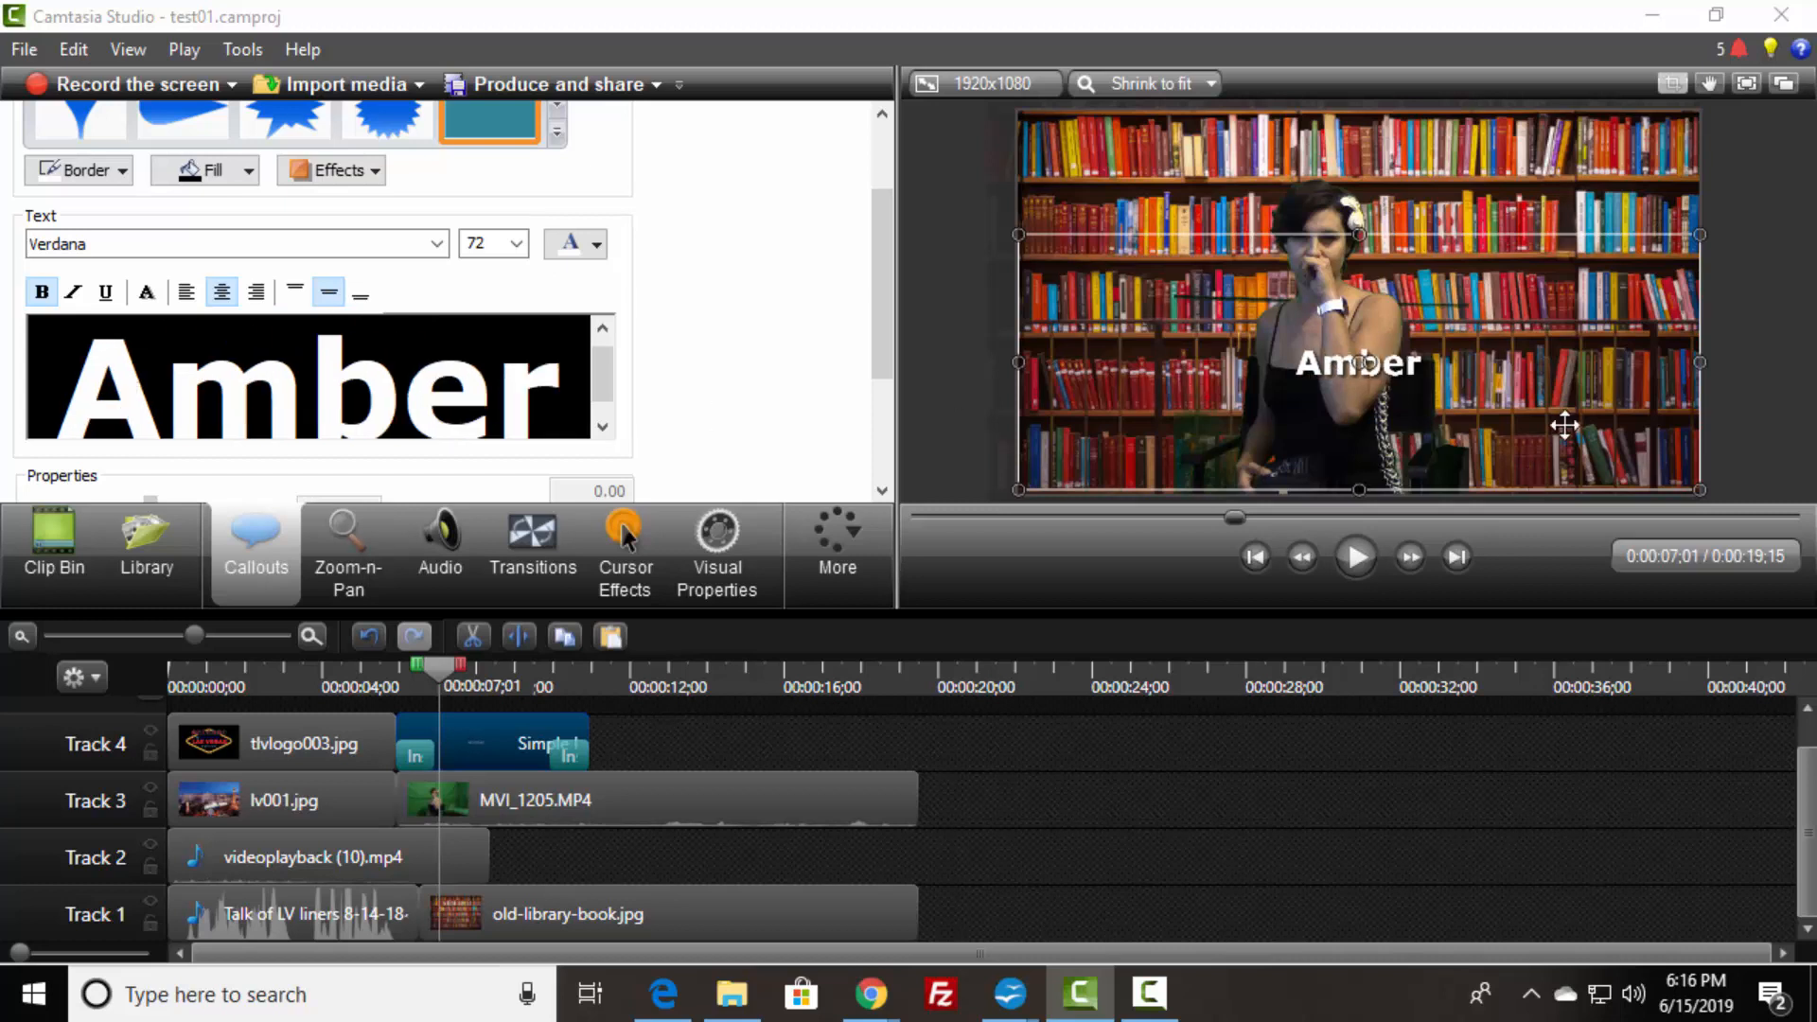
left_click_drag(1343, 434, 1214, 503)
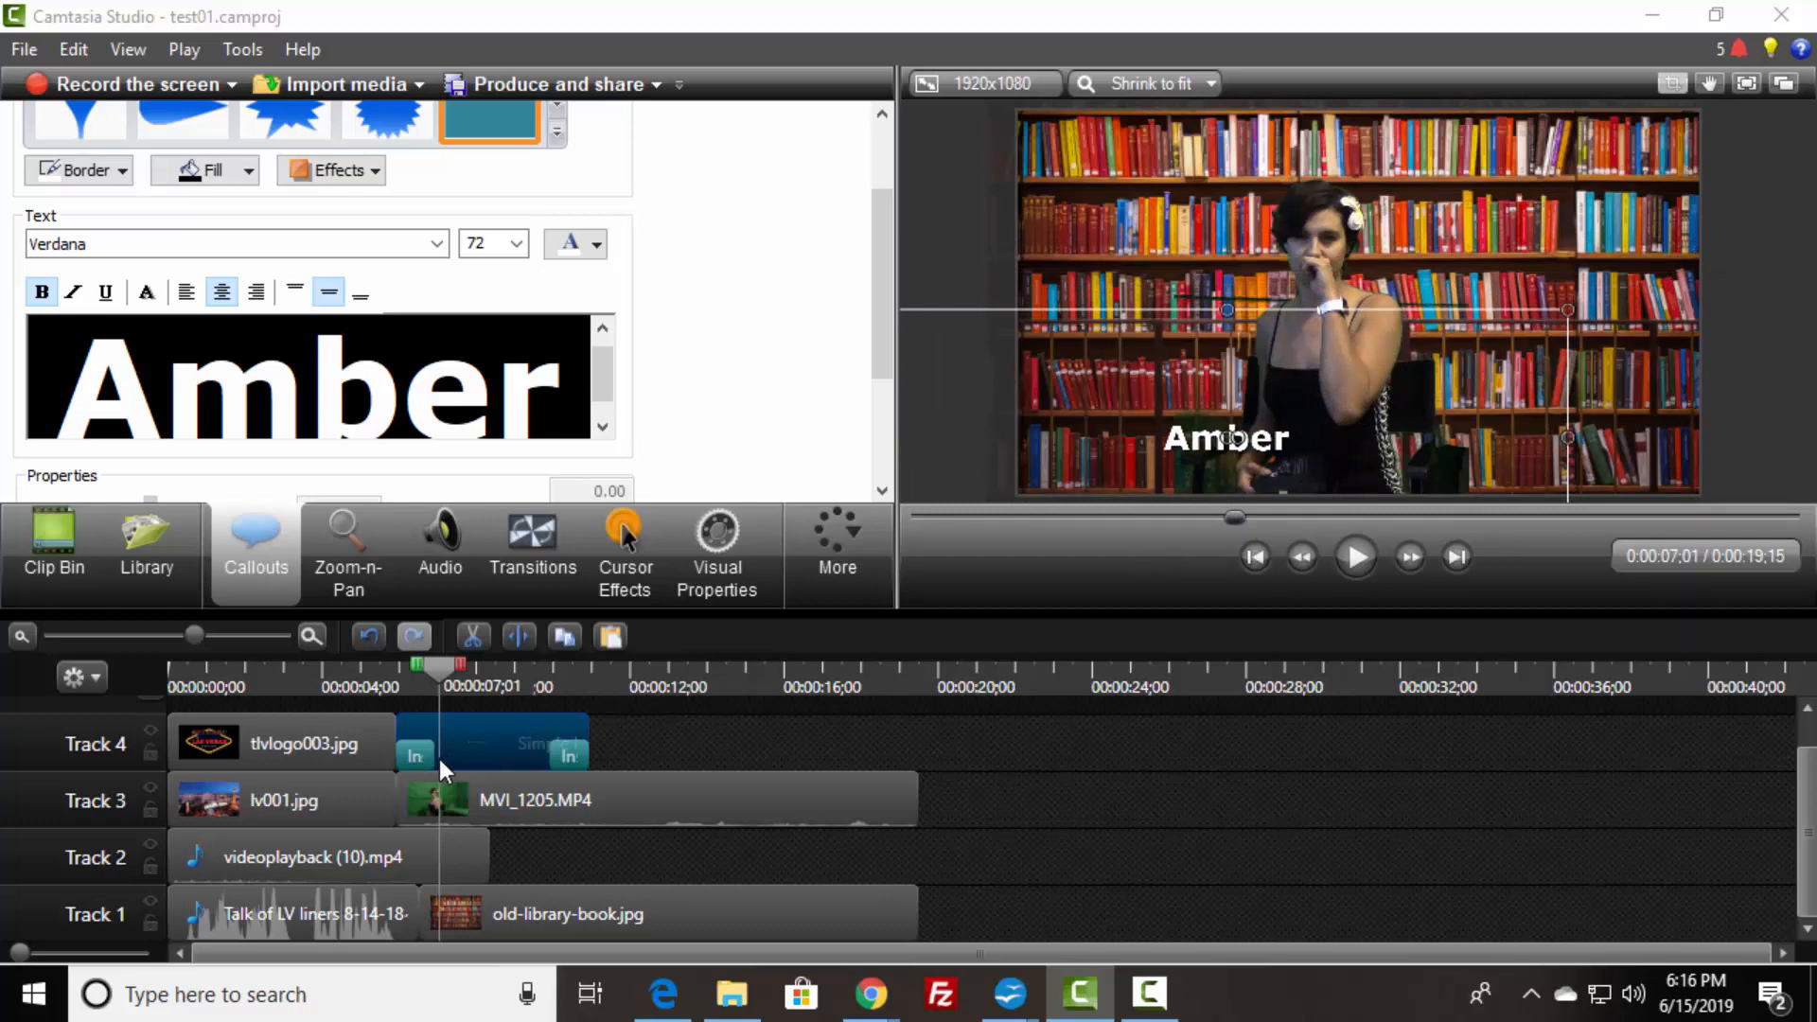
- Add a Fade transition between lv001.jpg and MVI_1205.MP4, and a Circle reveal at the start of both tlvlogo003.jpg and lv001.jpg
left_click(356, 680)
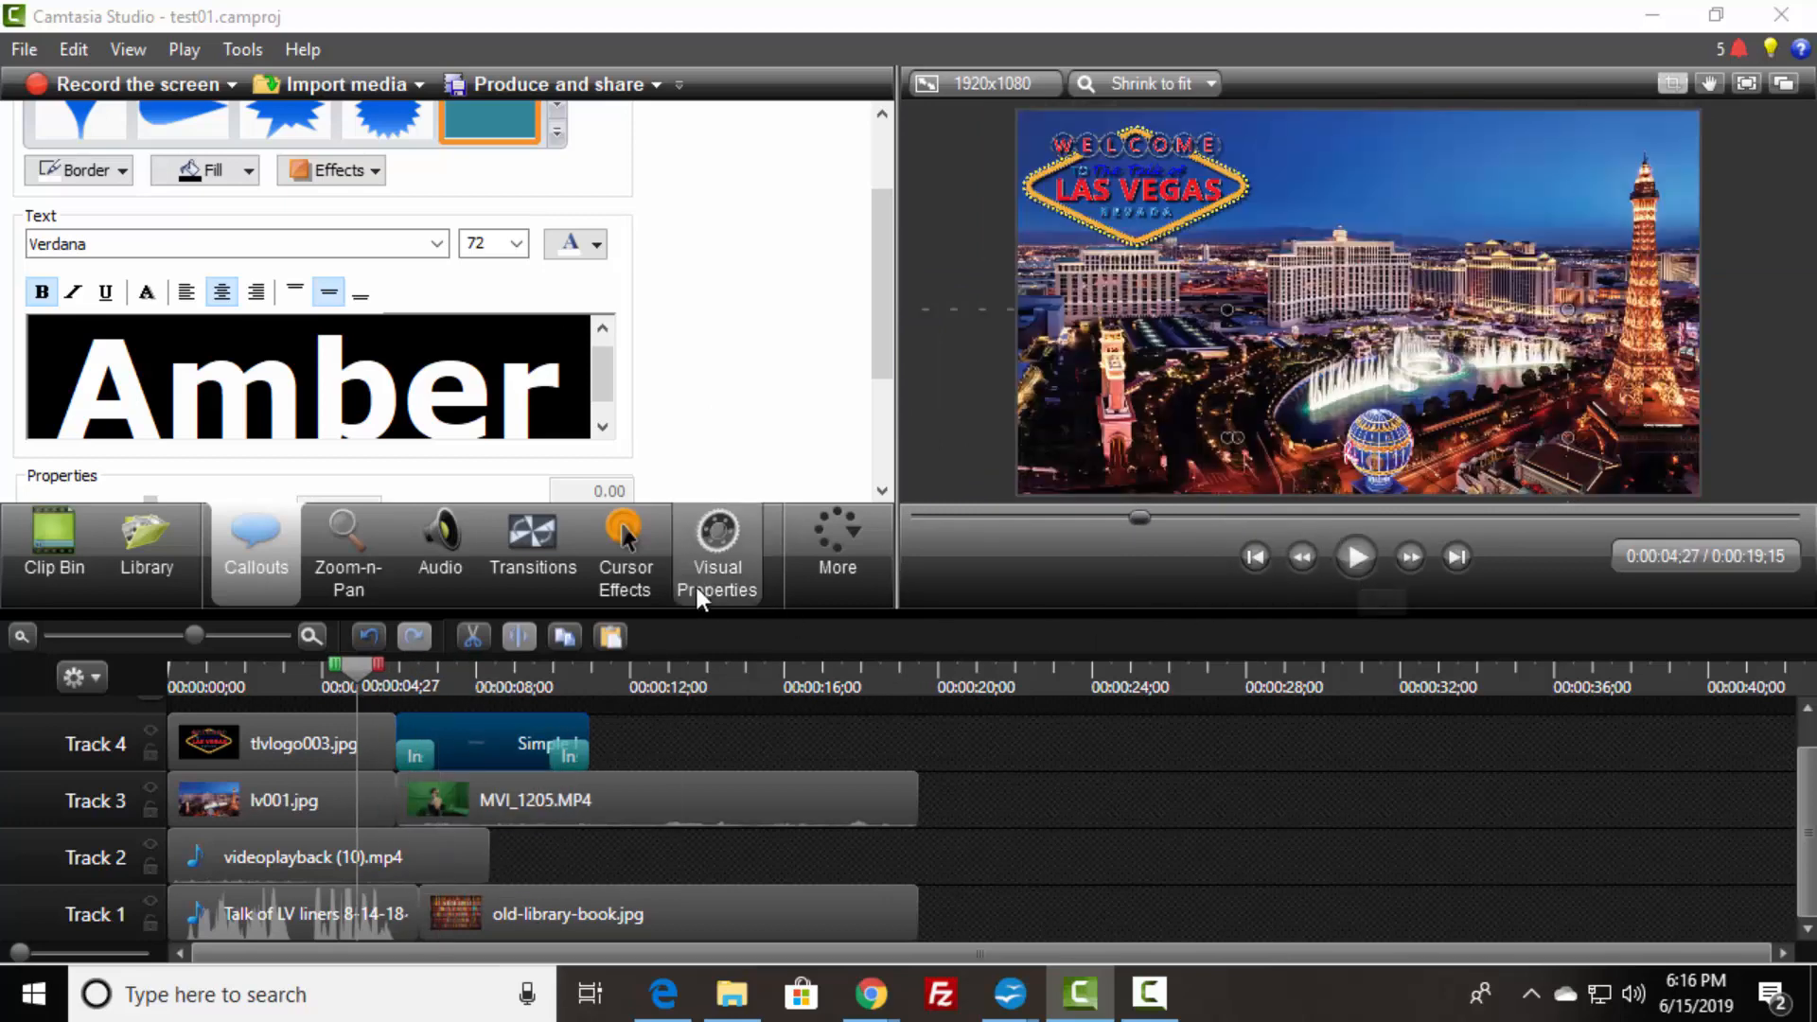
left_click(539, 567)
mouse_move(537, 565)
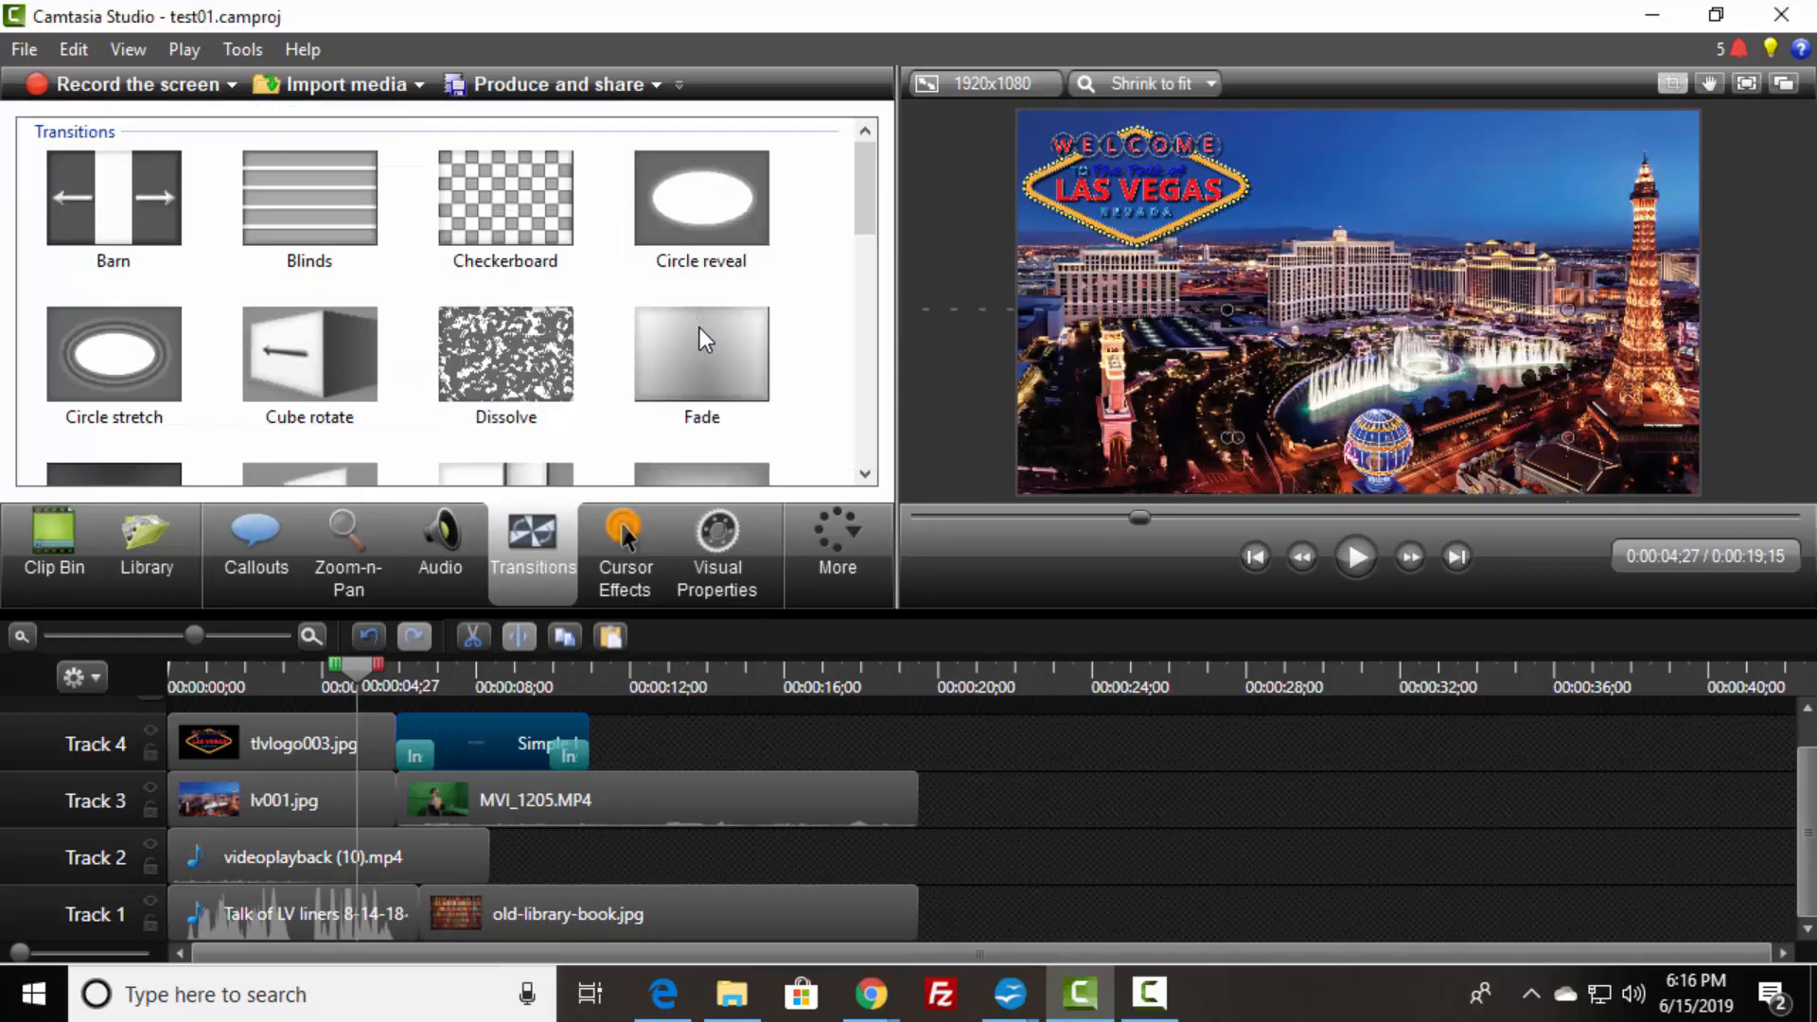
left_click_drag(700, 331, 411, 804)
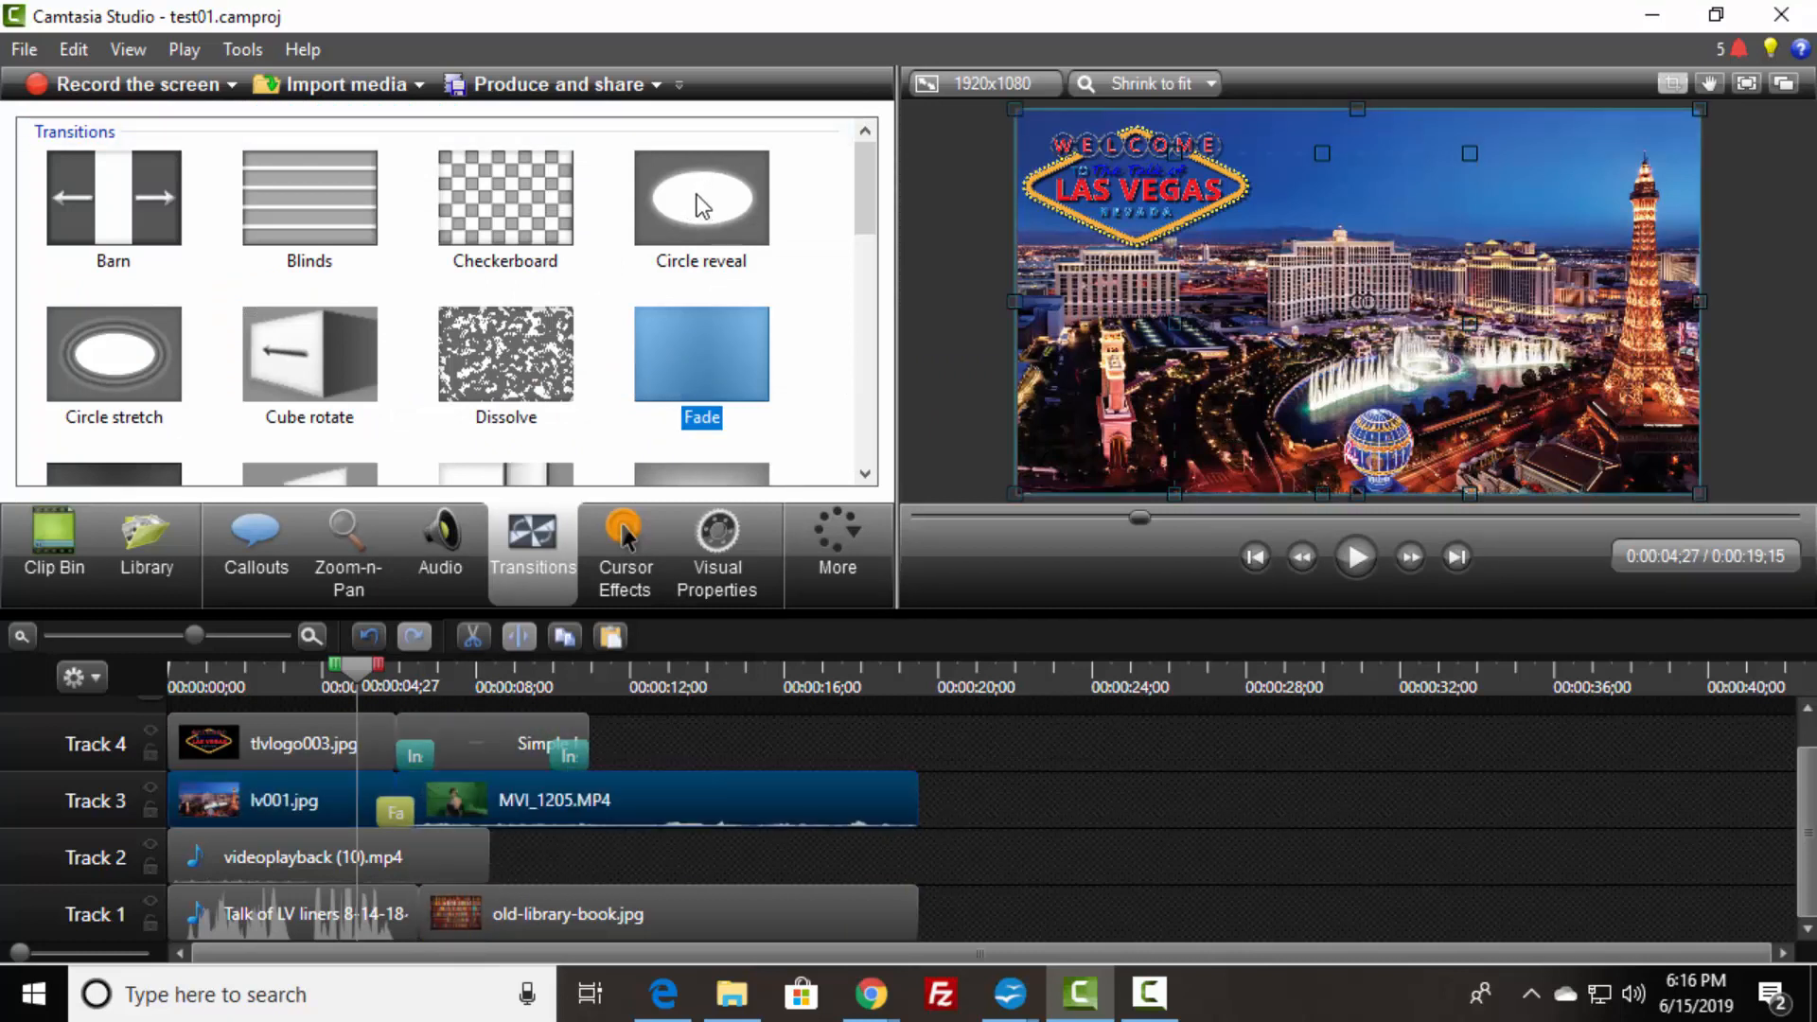
left_click_drag(703, 207, 189, 755)
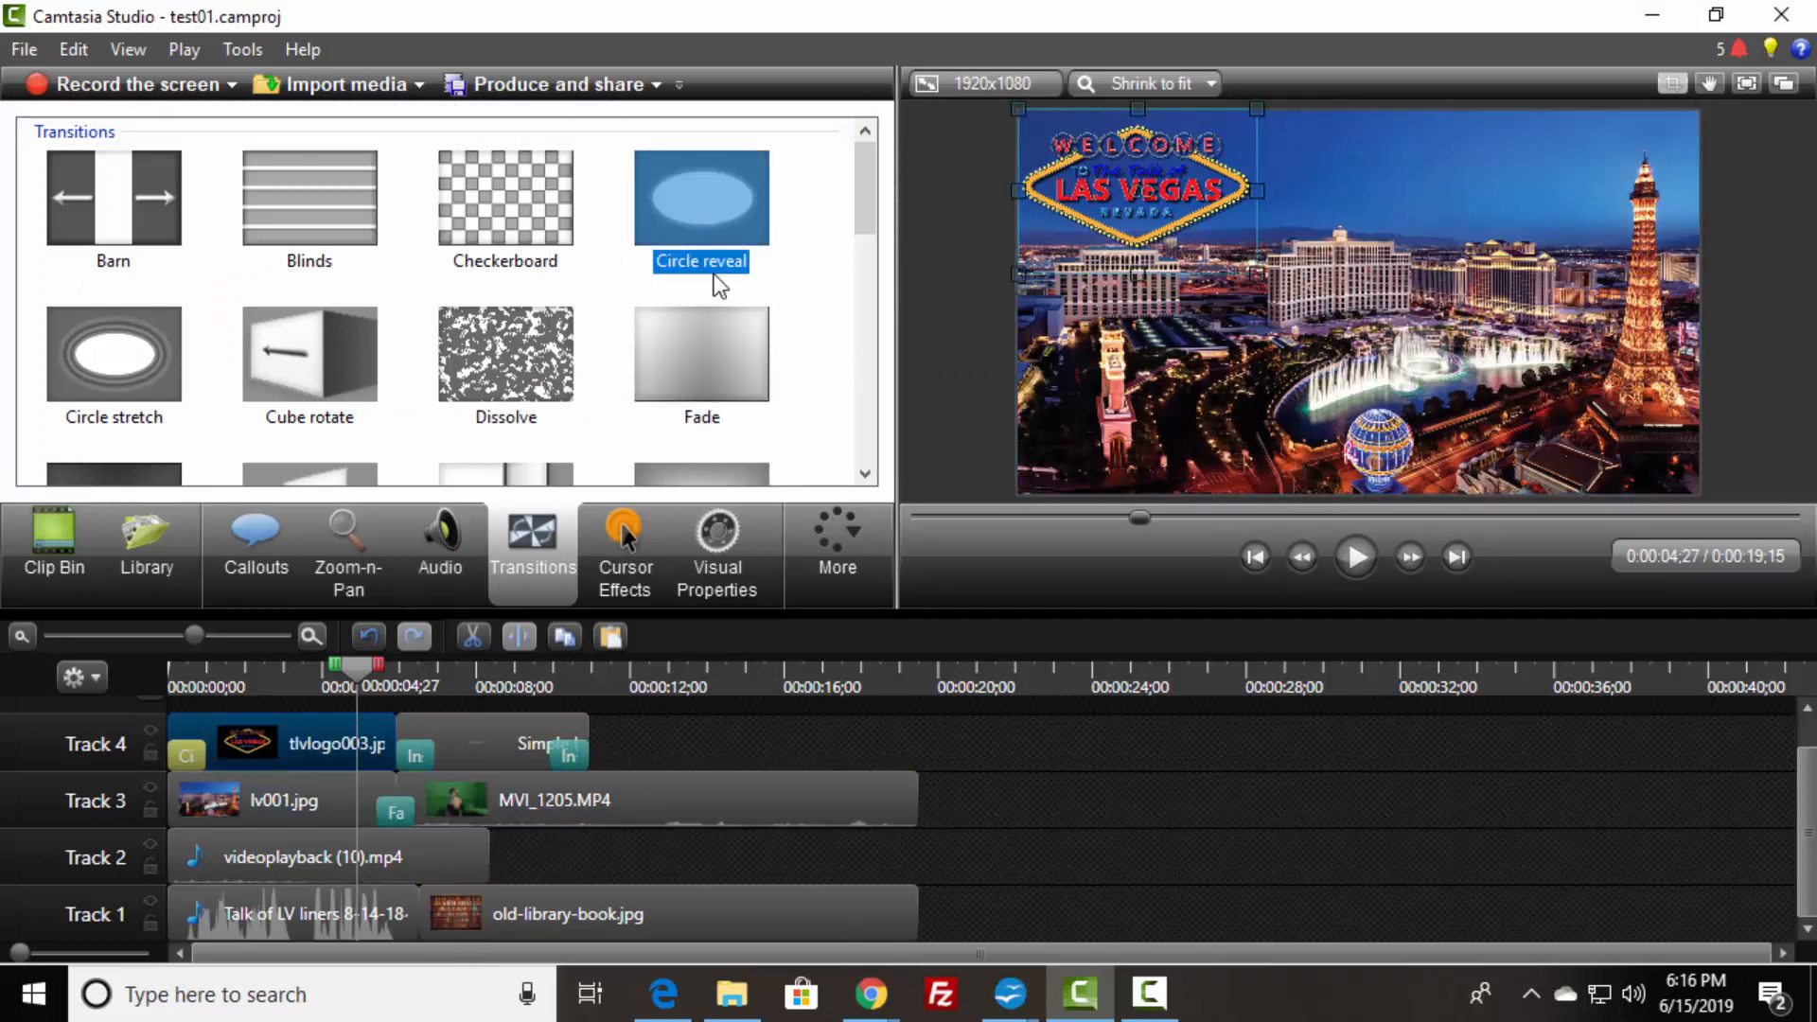
left_click_drag(694, 207, 223, 795)
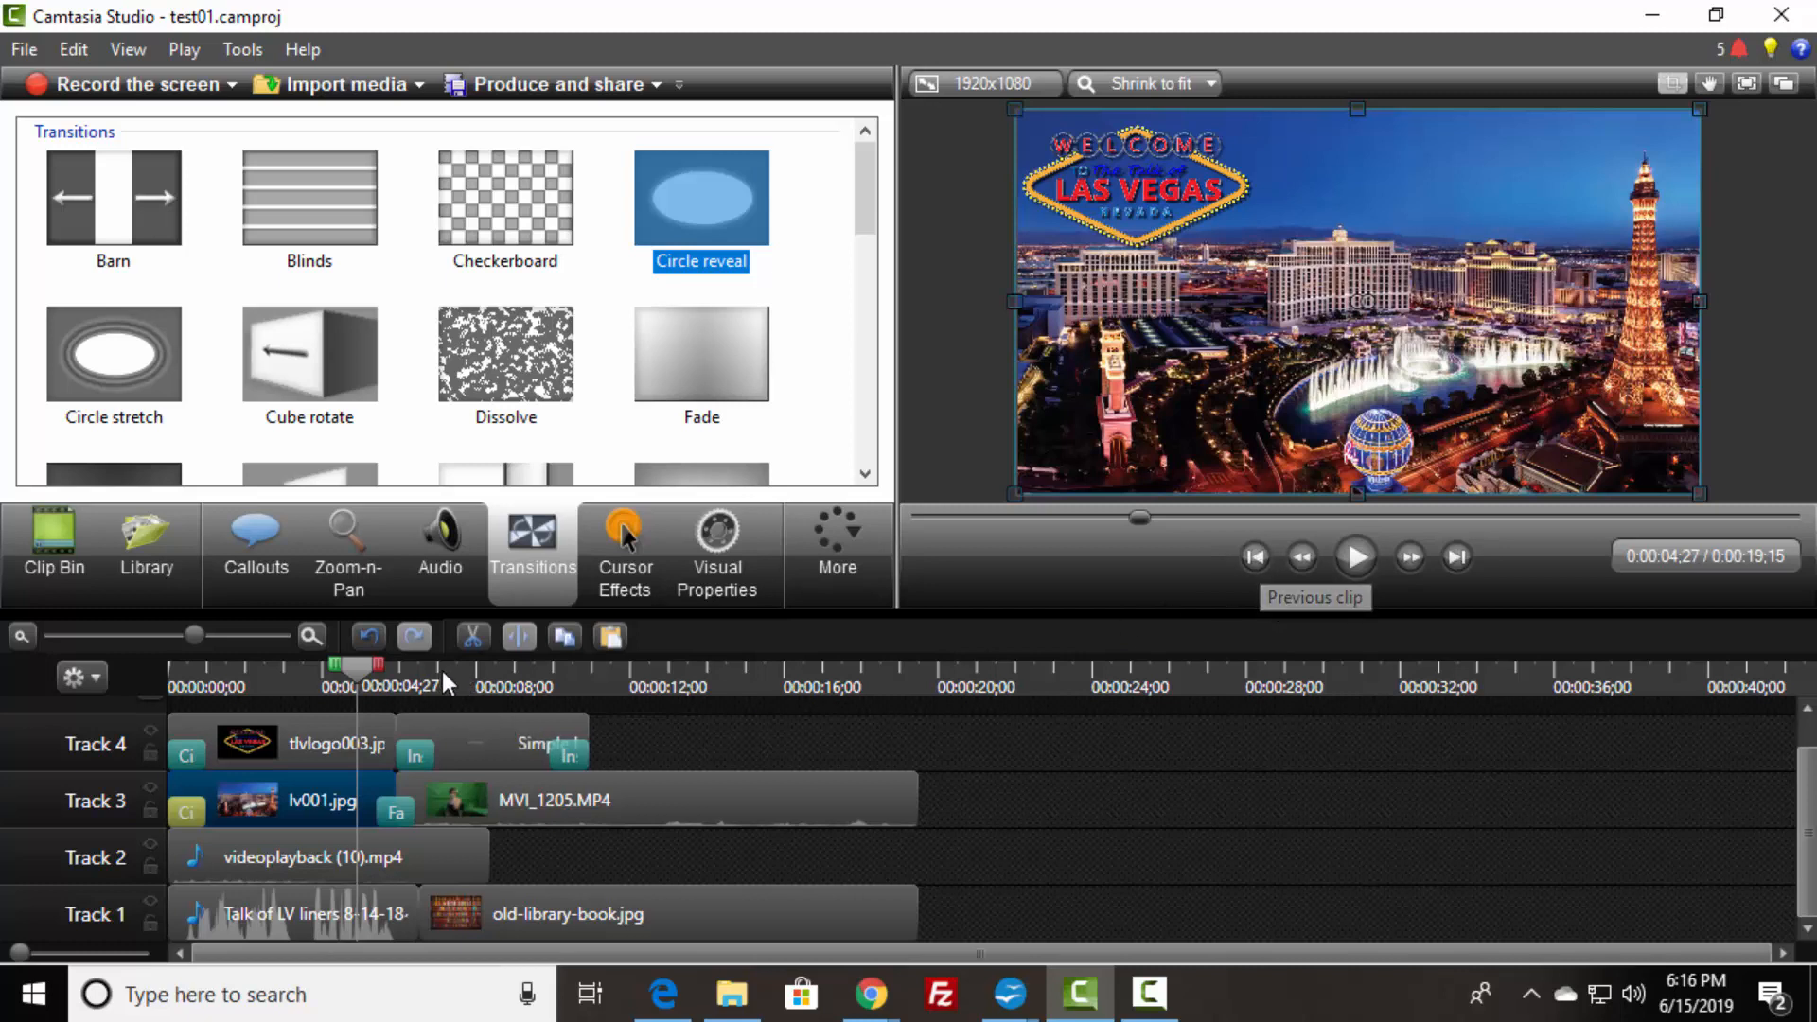
- Play the video from the beginning to check the transitions and title, pausing at 0:00:07;25
left_click(913, 519)
left_click(1357, 557)
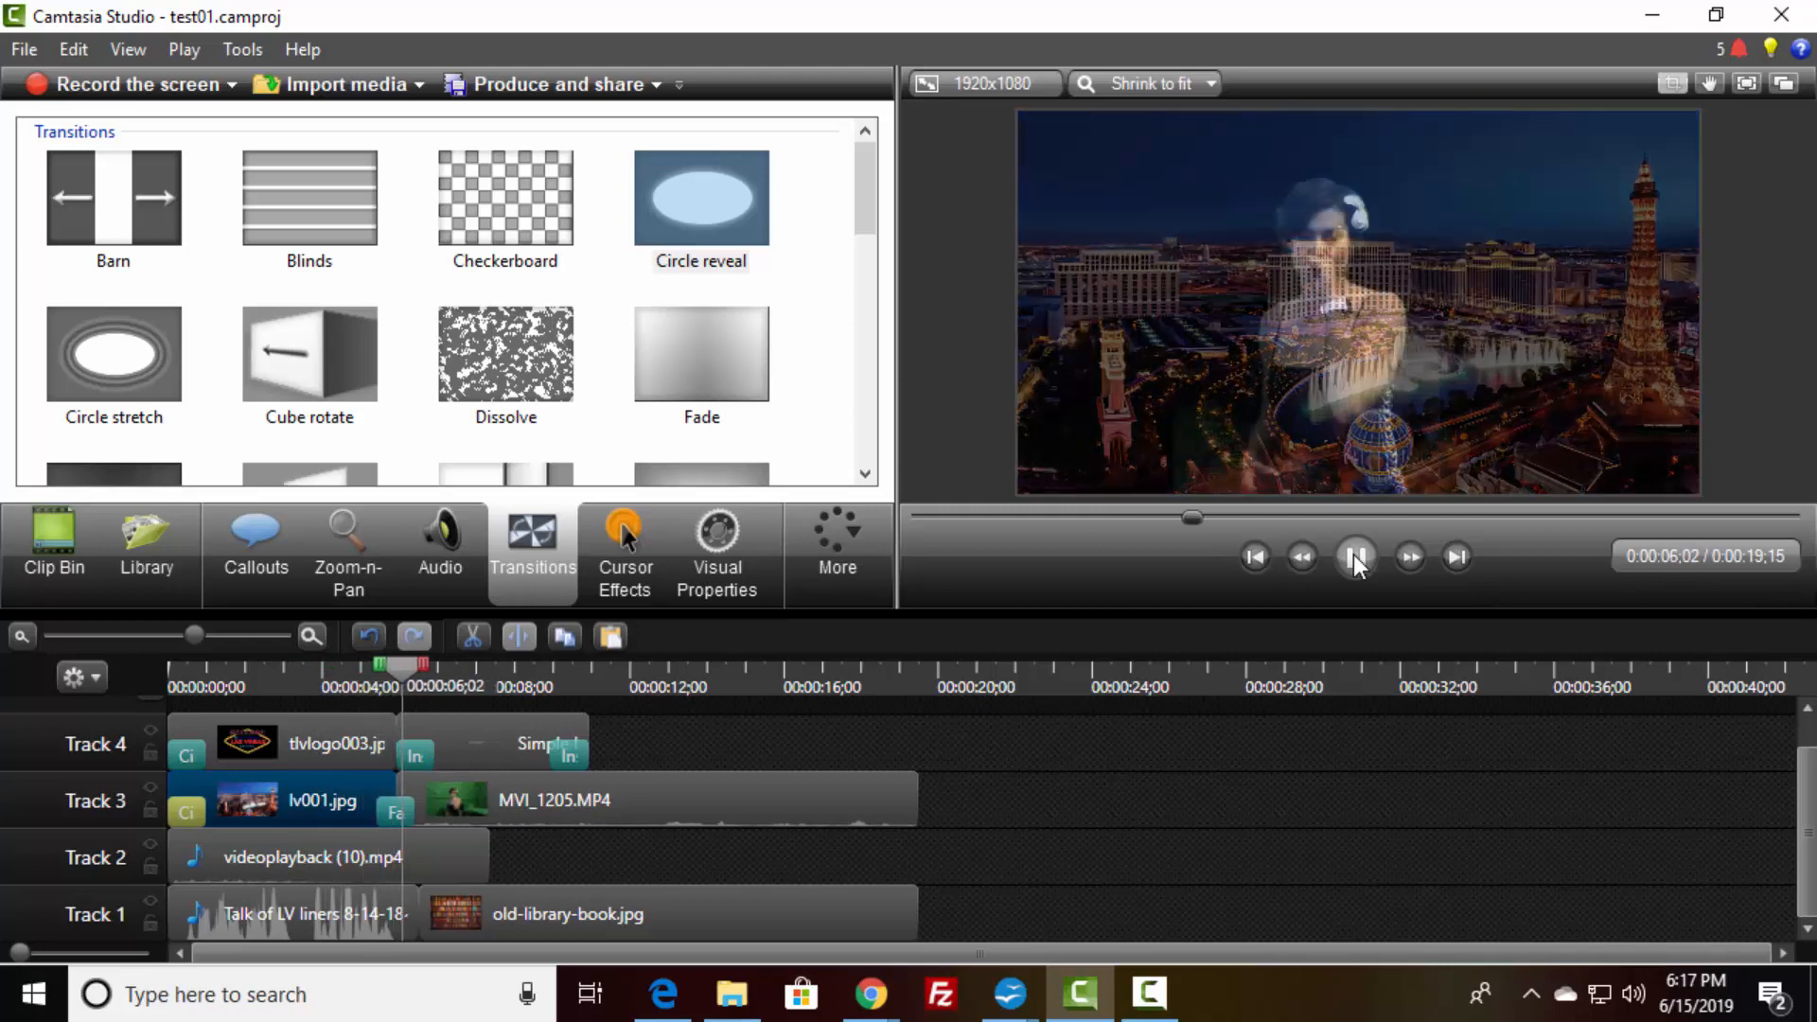
left_click(1356, 557)
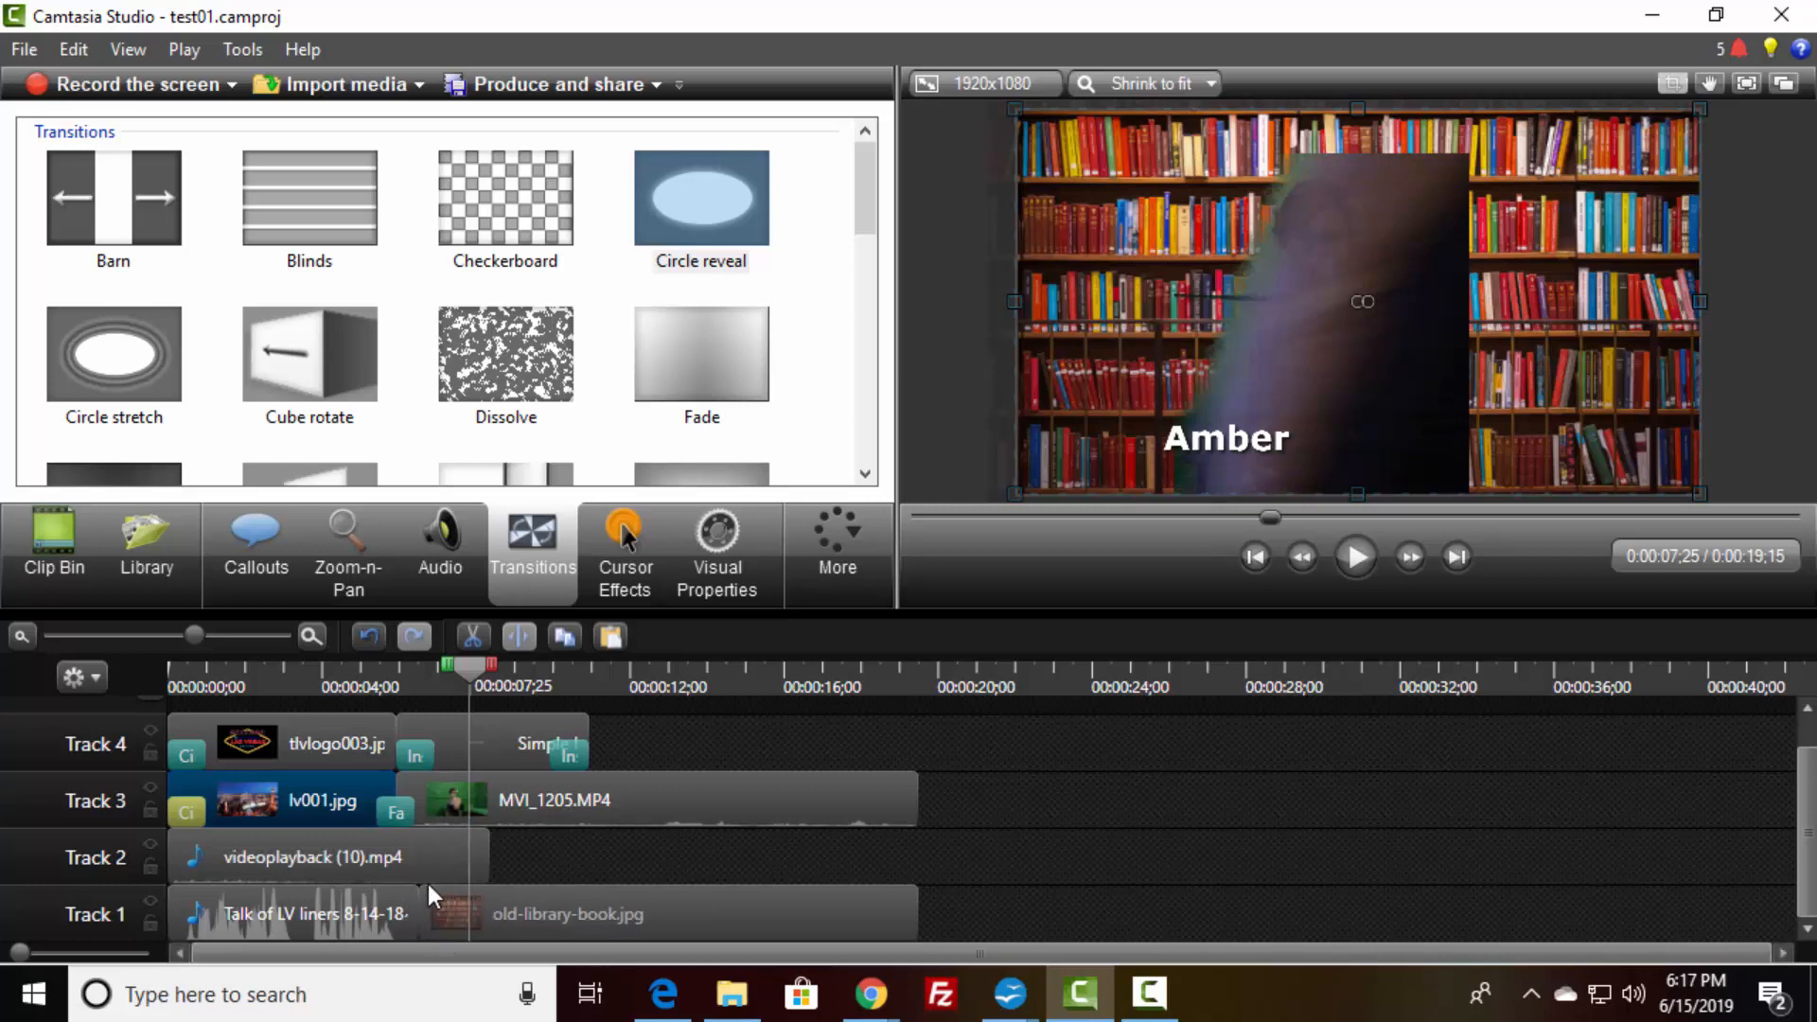
- Move all clips up to free lower tracks, and put old-library-book.jpg on its own track below, starting at about 0:00:05;13 with the Fade
left_click(447, 910)
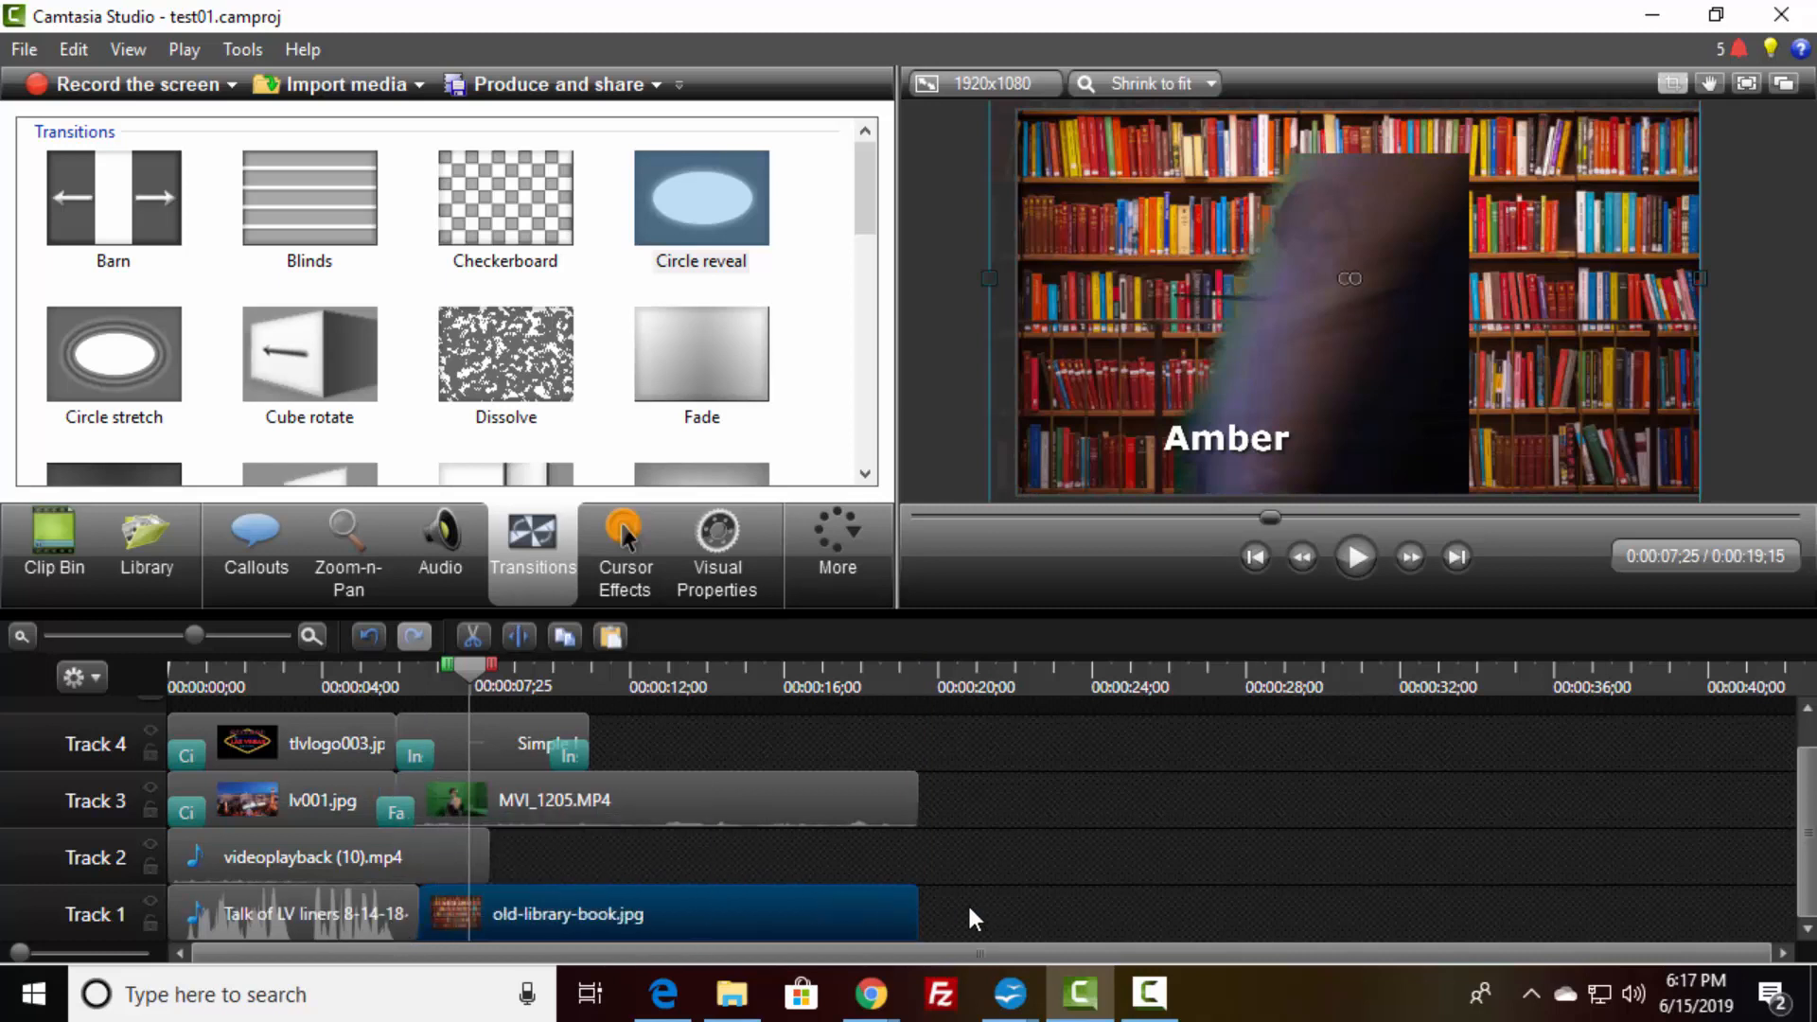
left_click_drag(967, 902, 274, 734)
scroll(275, 718, "up", 3)
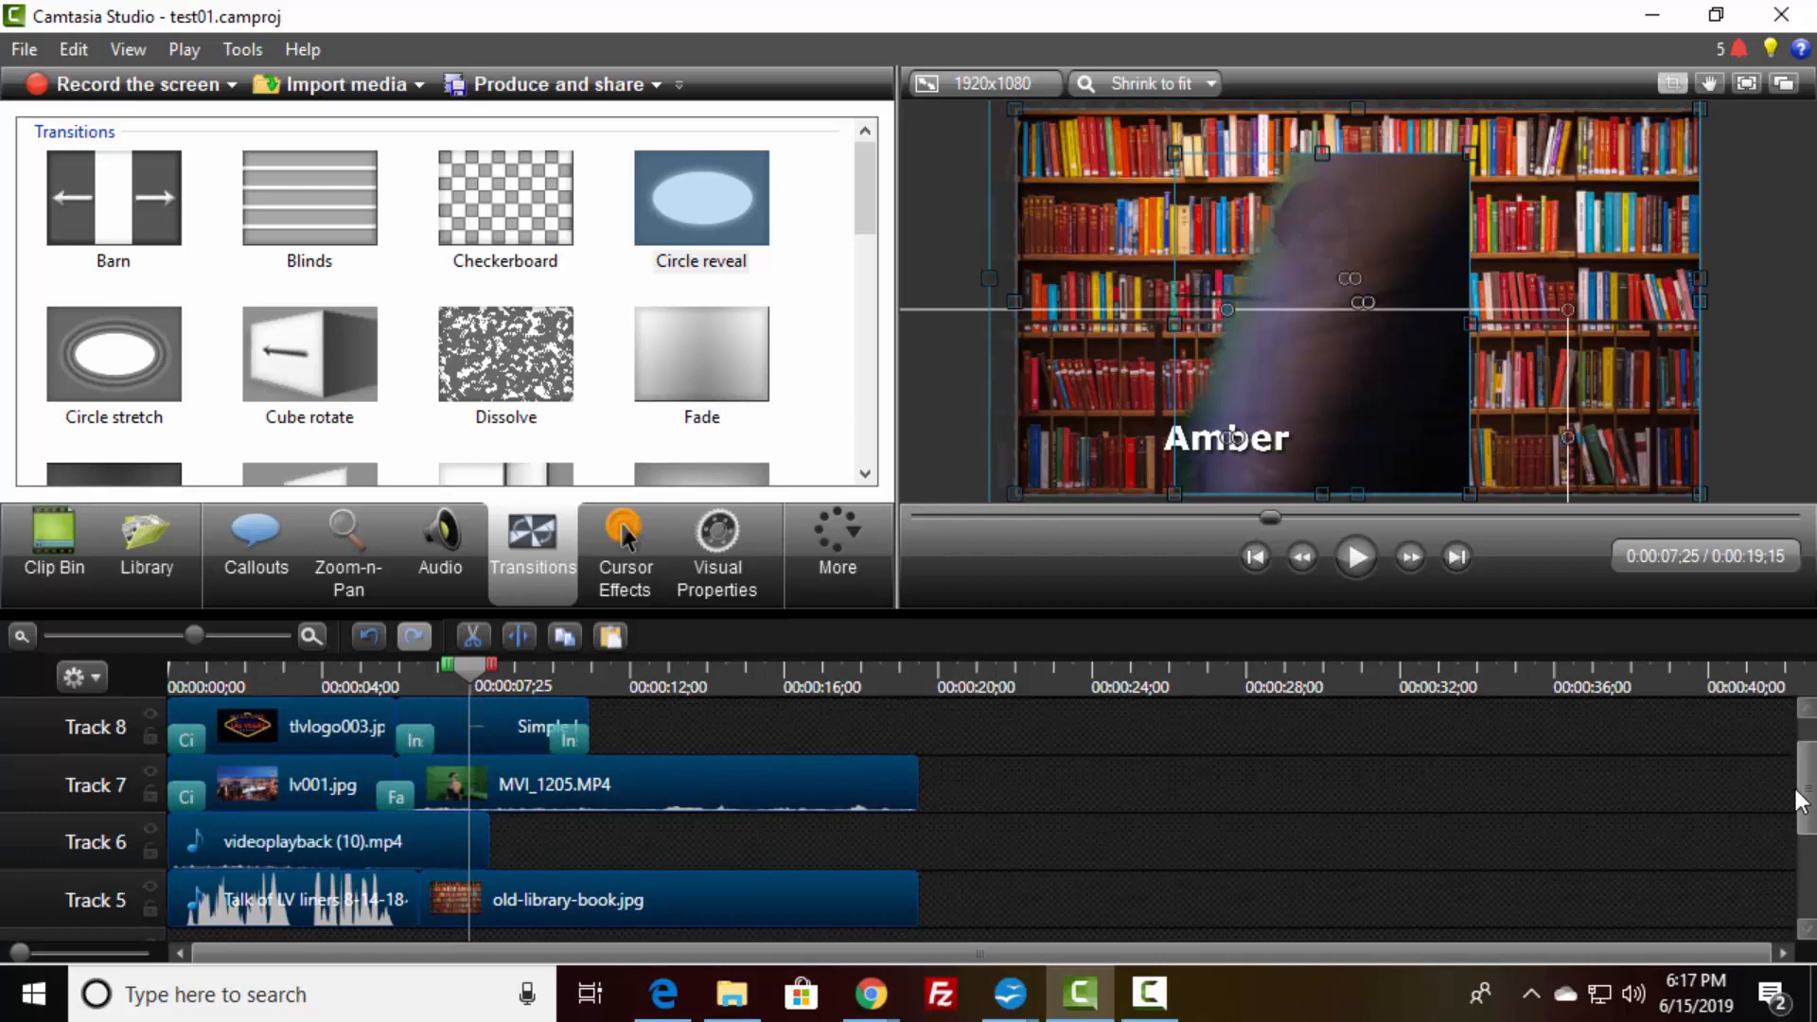
scroll(1574, 848, "down", 3)
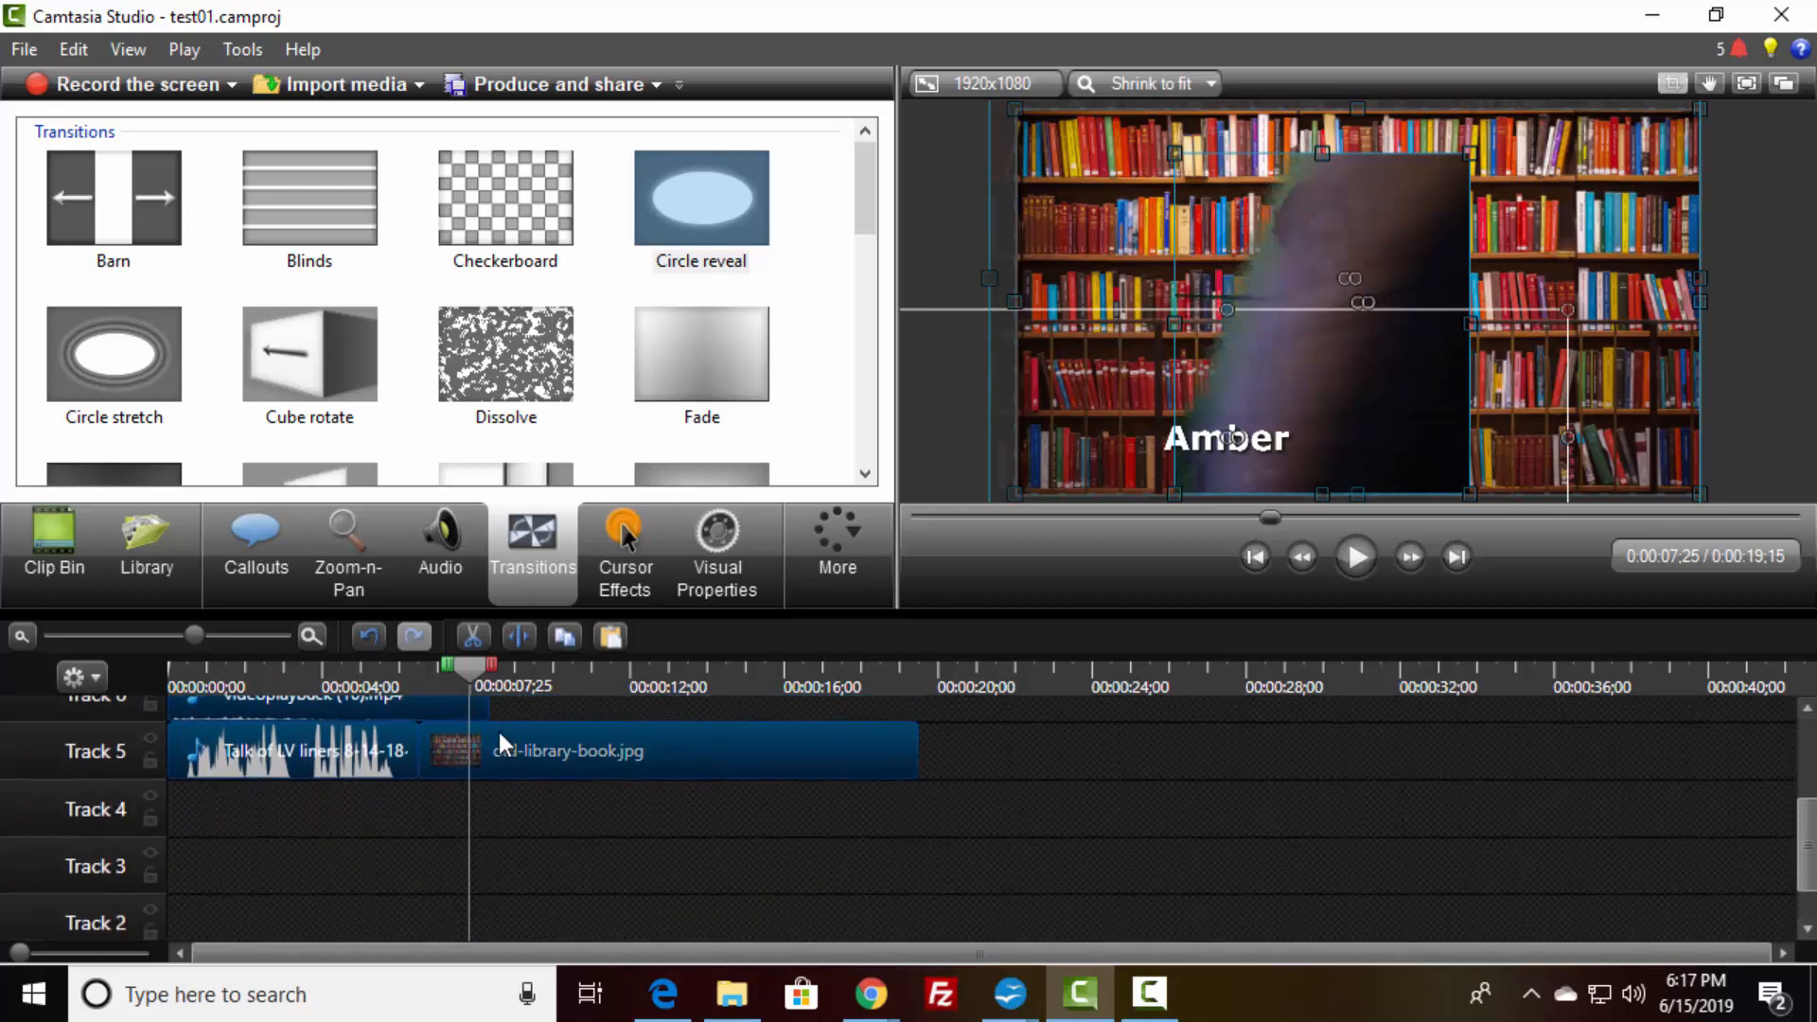
left_click_drag(510, 762, 445, 865)
- Add a Circle reveal transition to the start of old-library-book.jpg on Track 3
left_click_drag(706, 237, 389, 893)
left_click_drag(737, 153, 473, 706)
left_click_drag(407, 865, 407, 866)
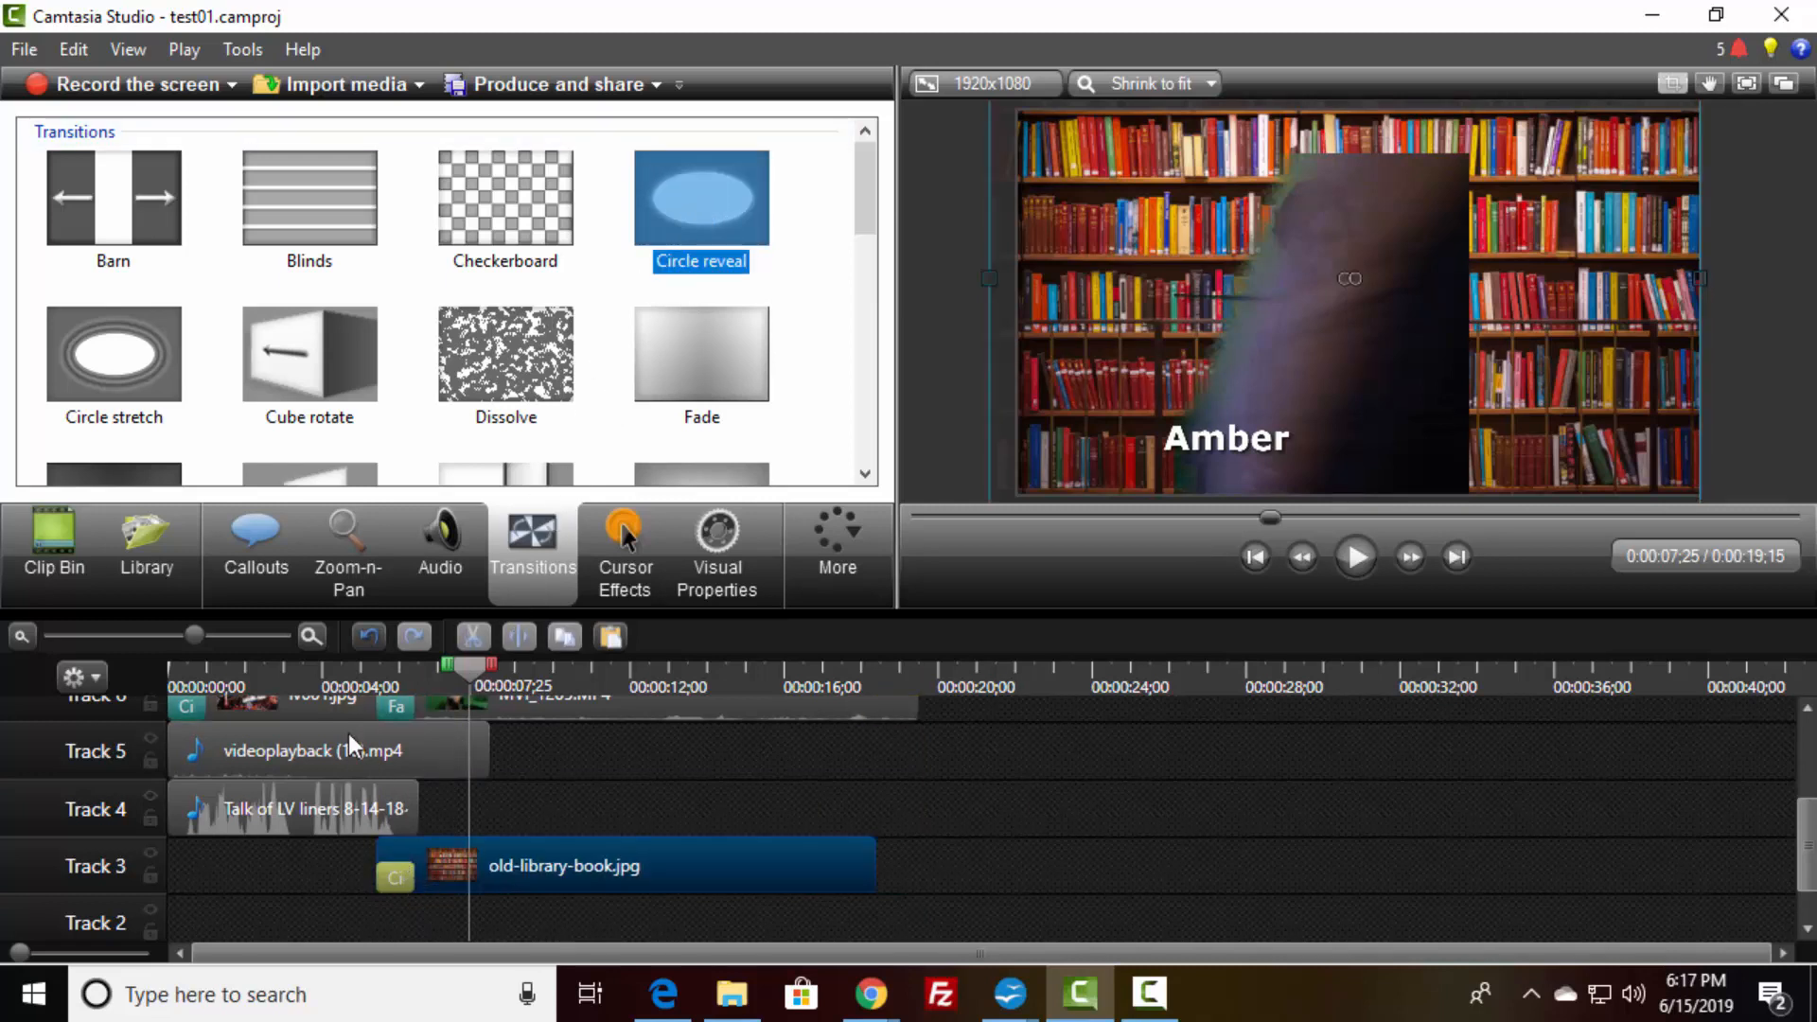
- Play from about 0:00:03 to check the library image's transition, pause at 0:00:10;00 and bring the playhead back to 0:00:09;06
left_click(290, 674)
left_click(1359, 556)
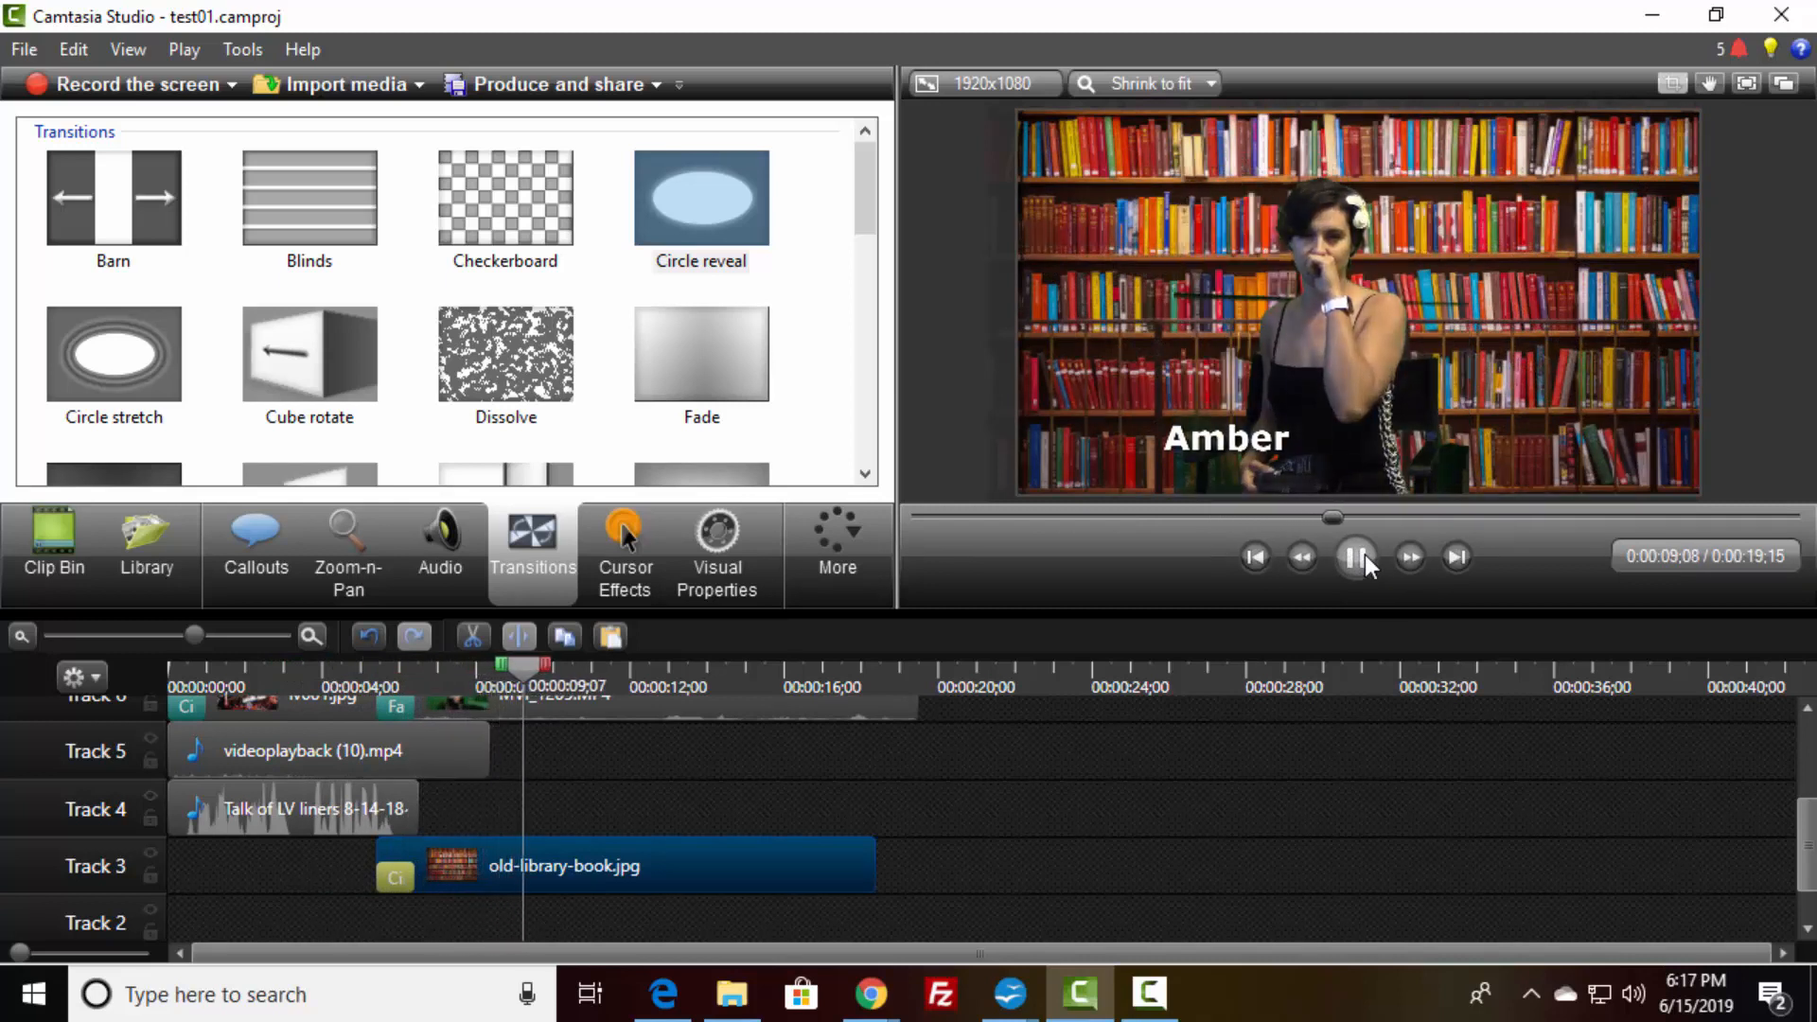
left_click(1364, 554)
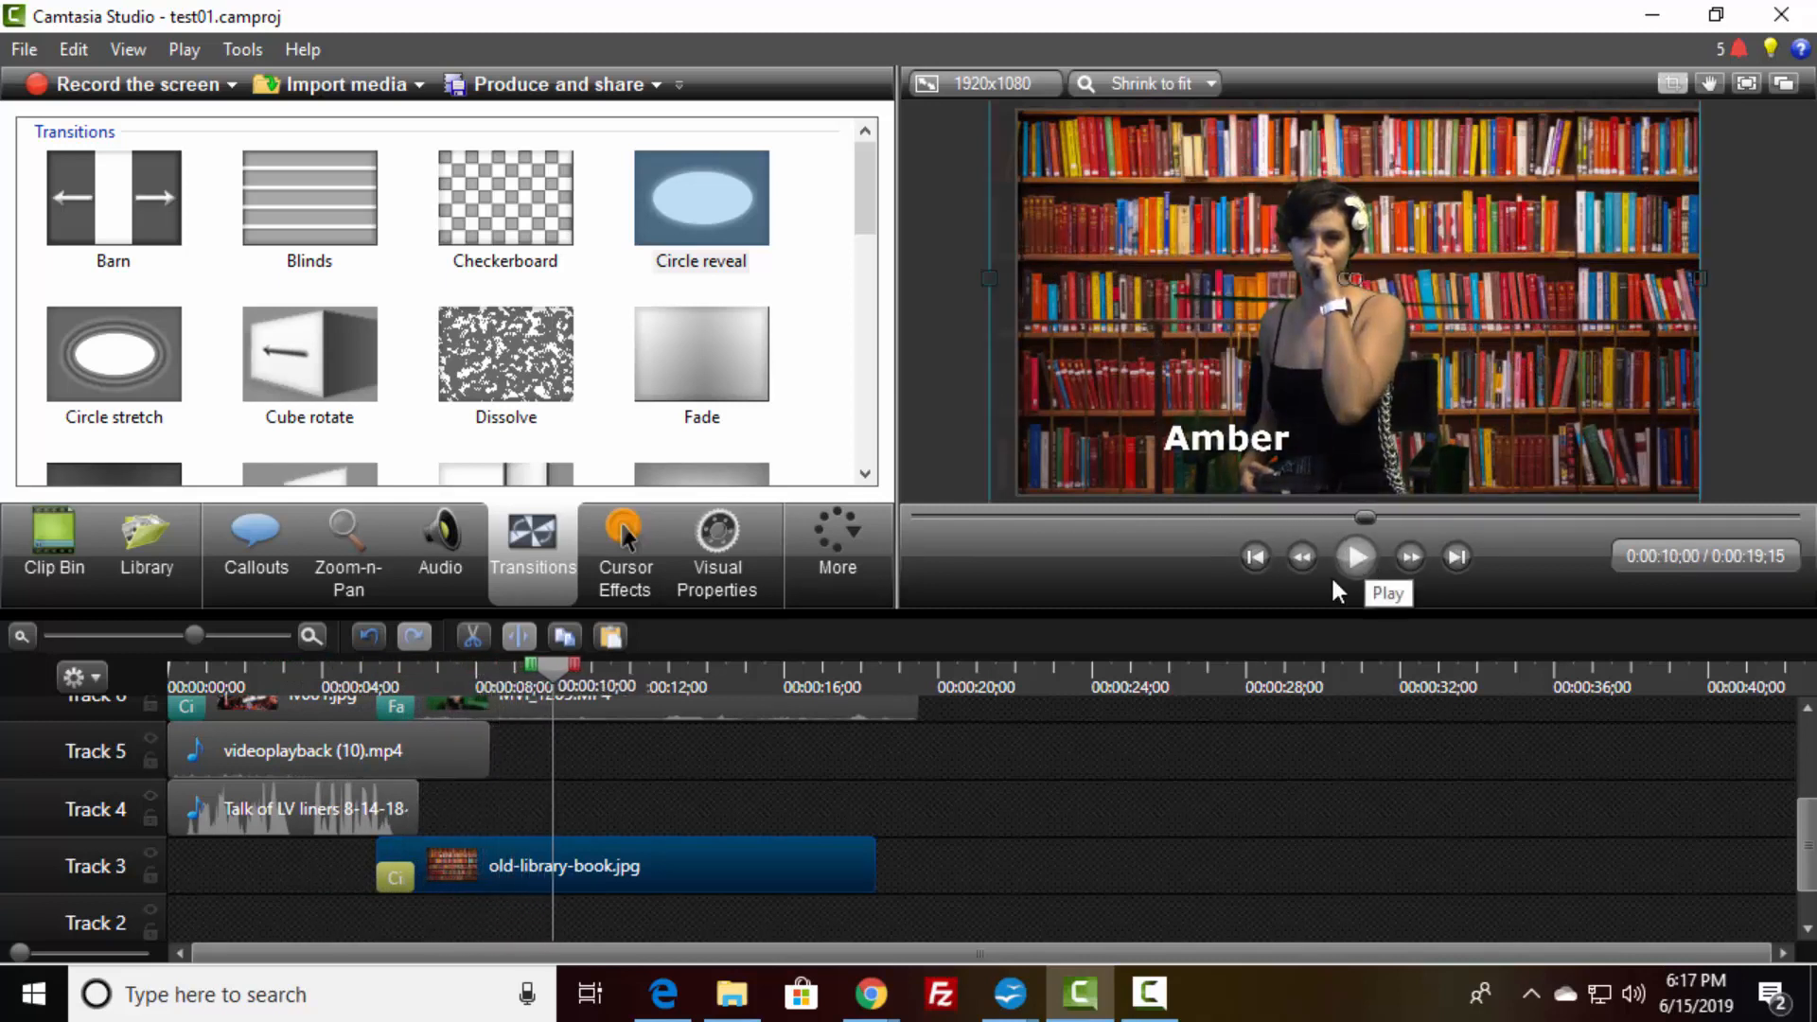
left_click(312, 637)
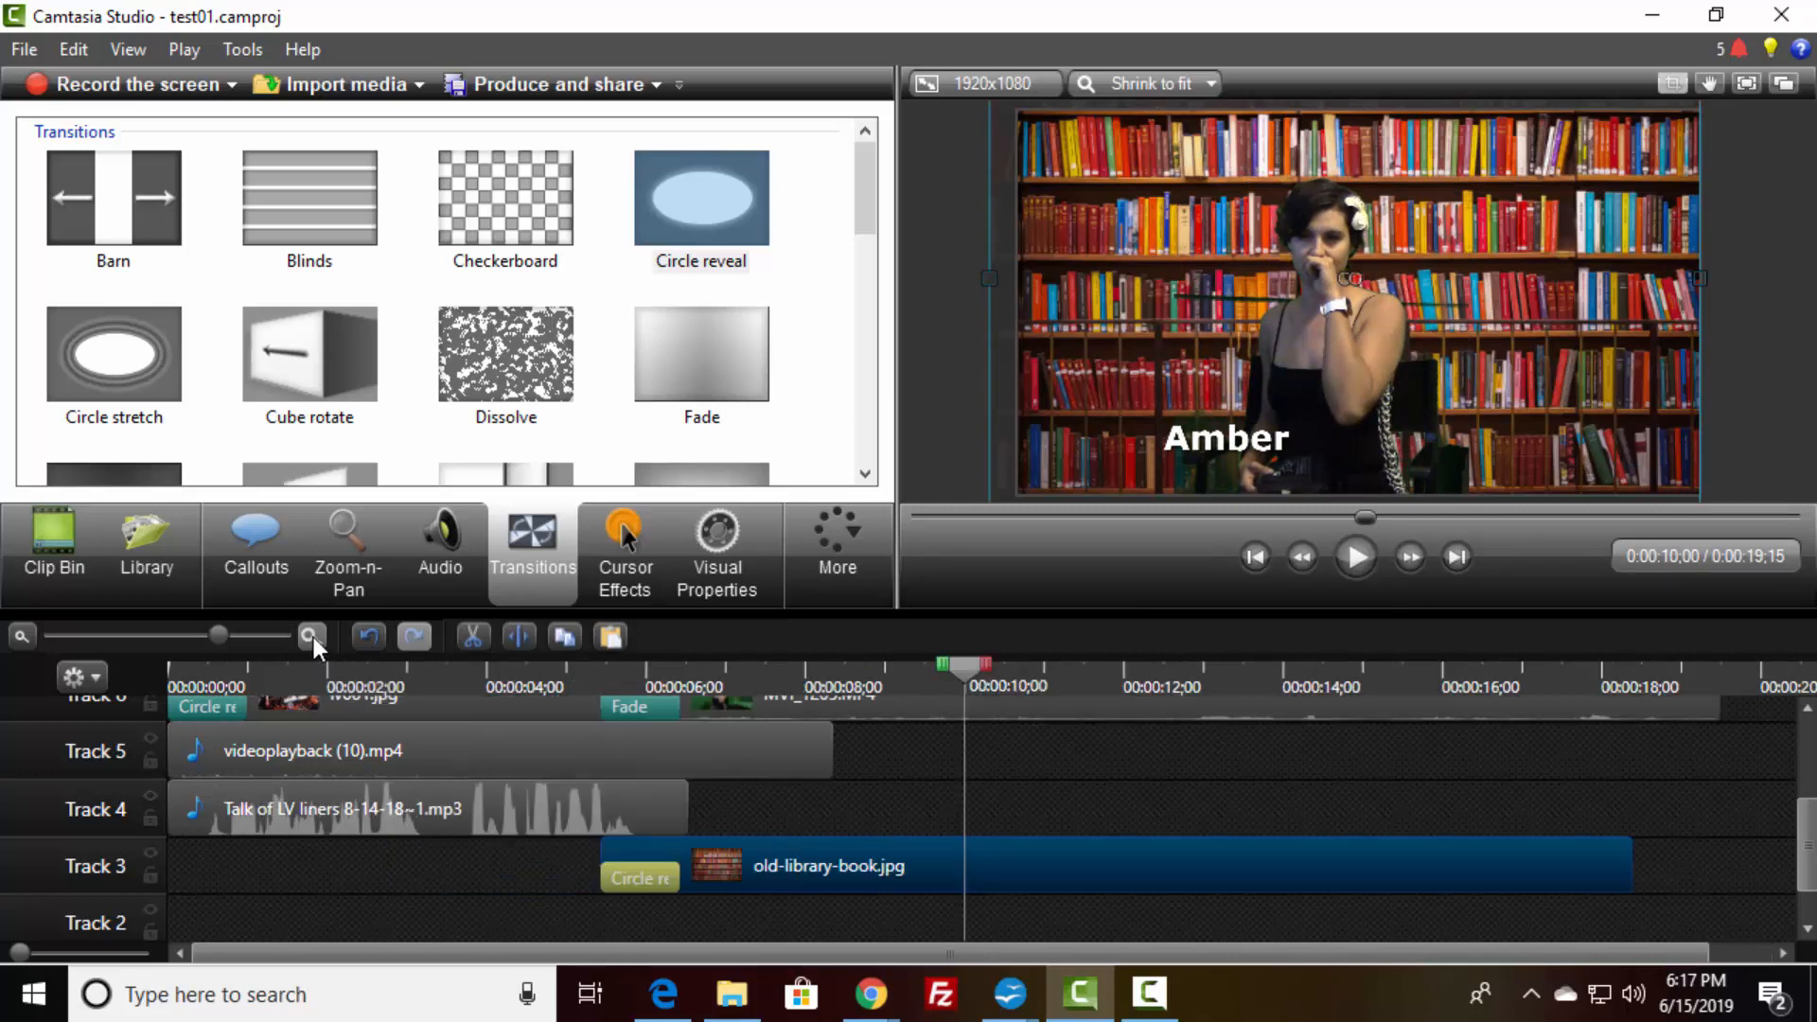
left_click(312, 637)
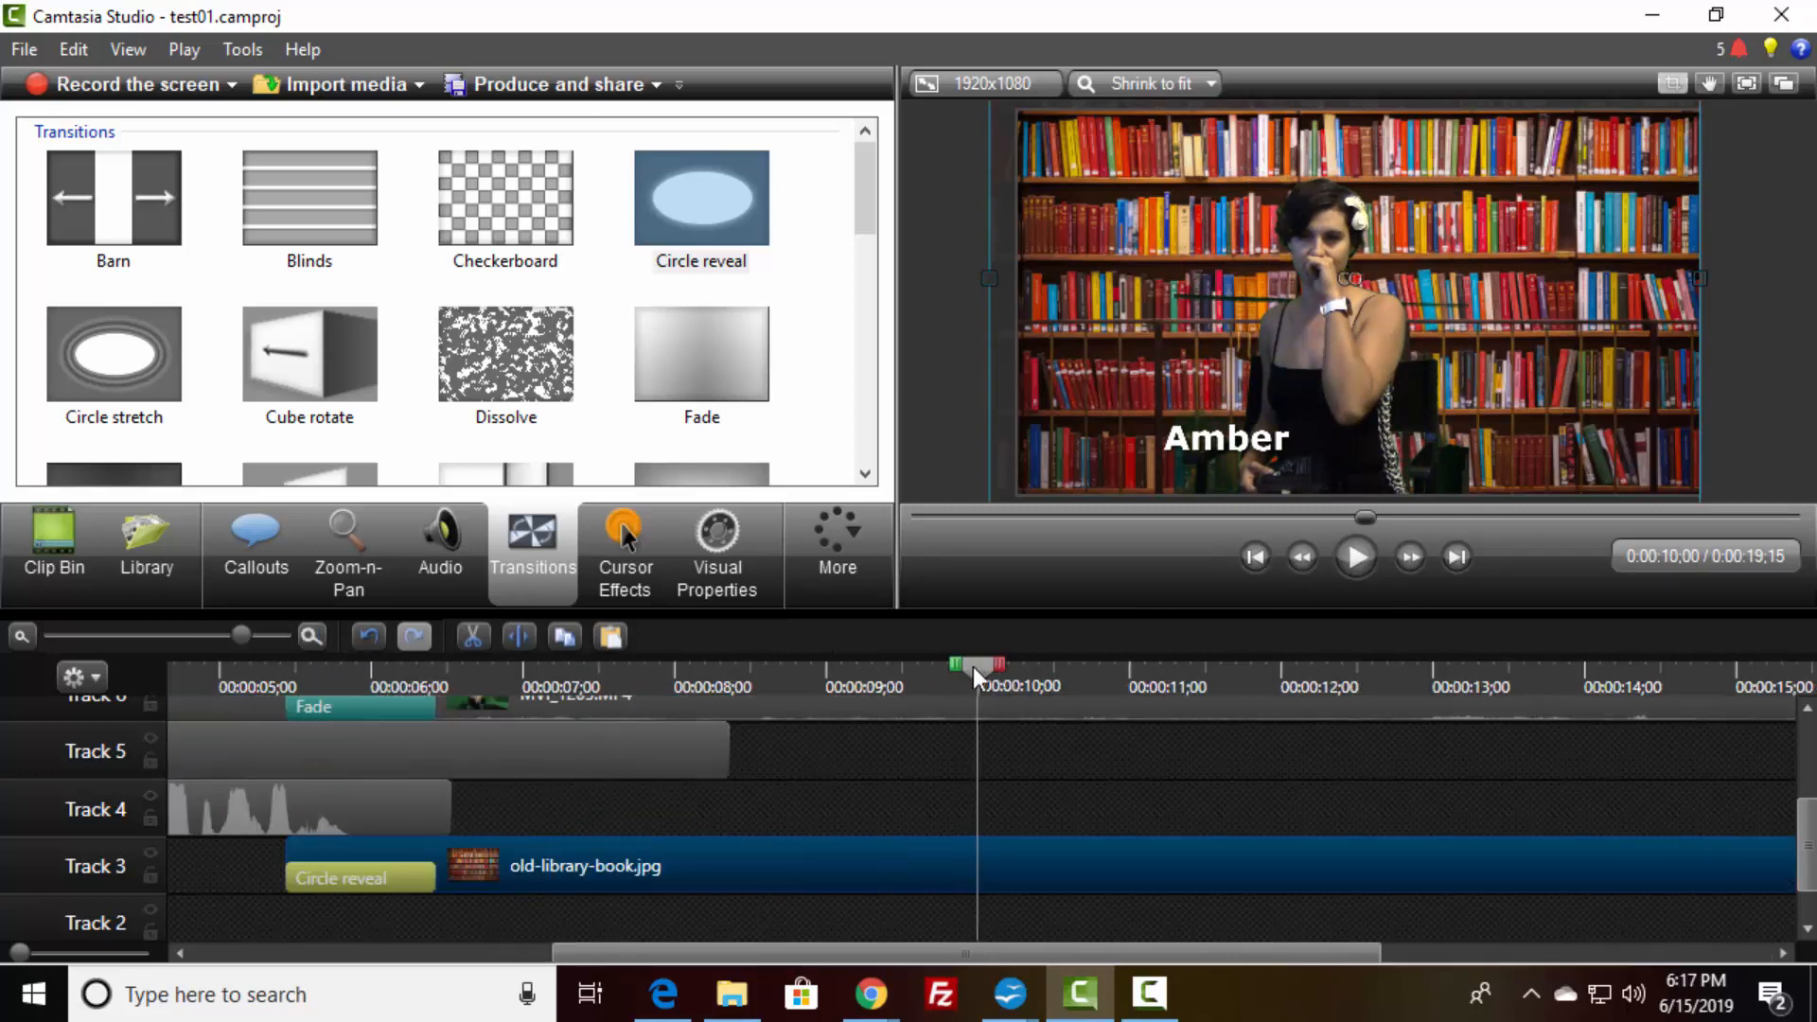
mouse_move(975, 668)
left_mouse_down()
mouse_move(837, 668)
mouse_move(857, 674)
left_mouse_up()
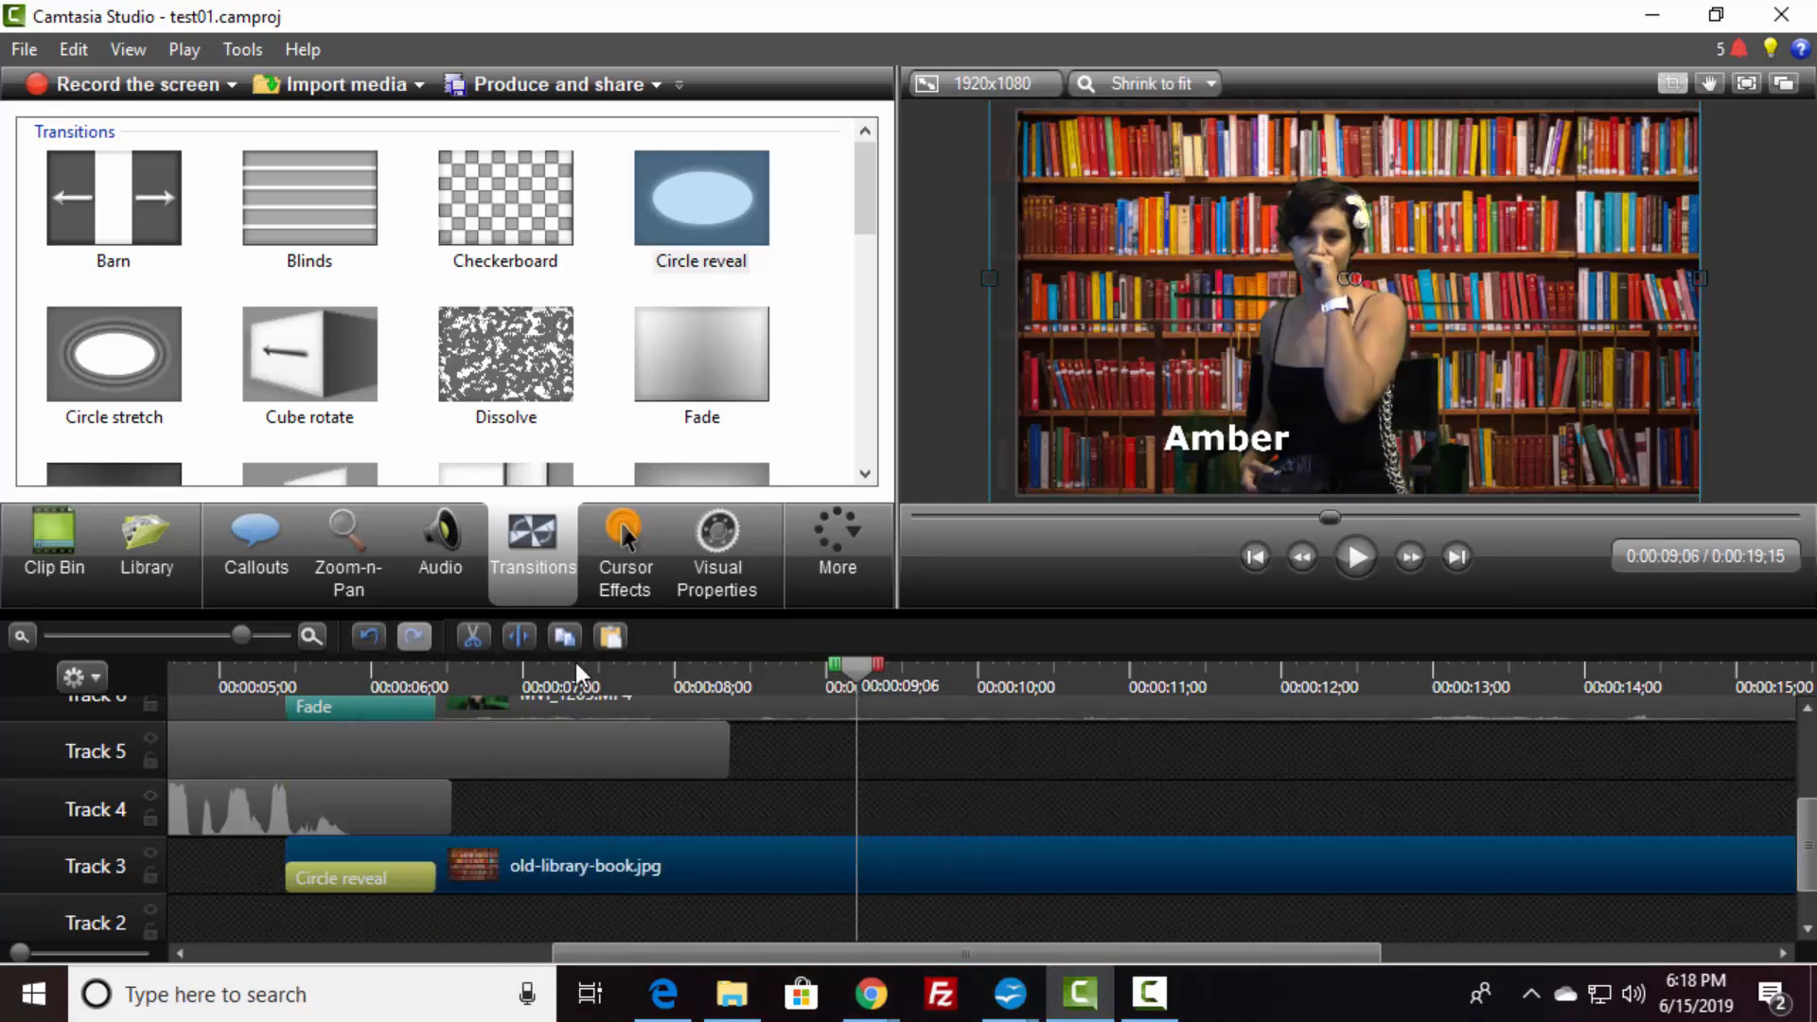
- Split old-library-book.jpg on Track 3 at 0:00:09;06 and the MVI_1205.MP4 clip on Track 6 at 0:00:07;17
left_click(517, 637)
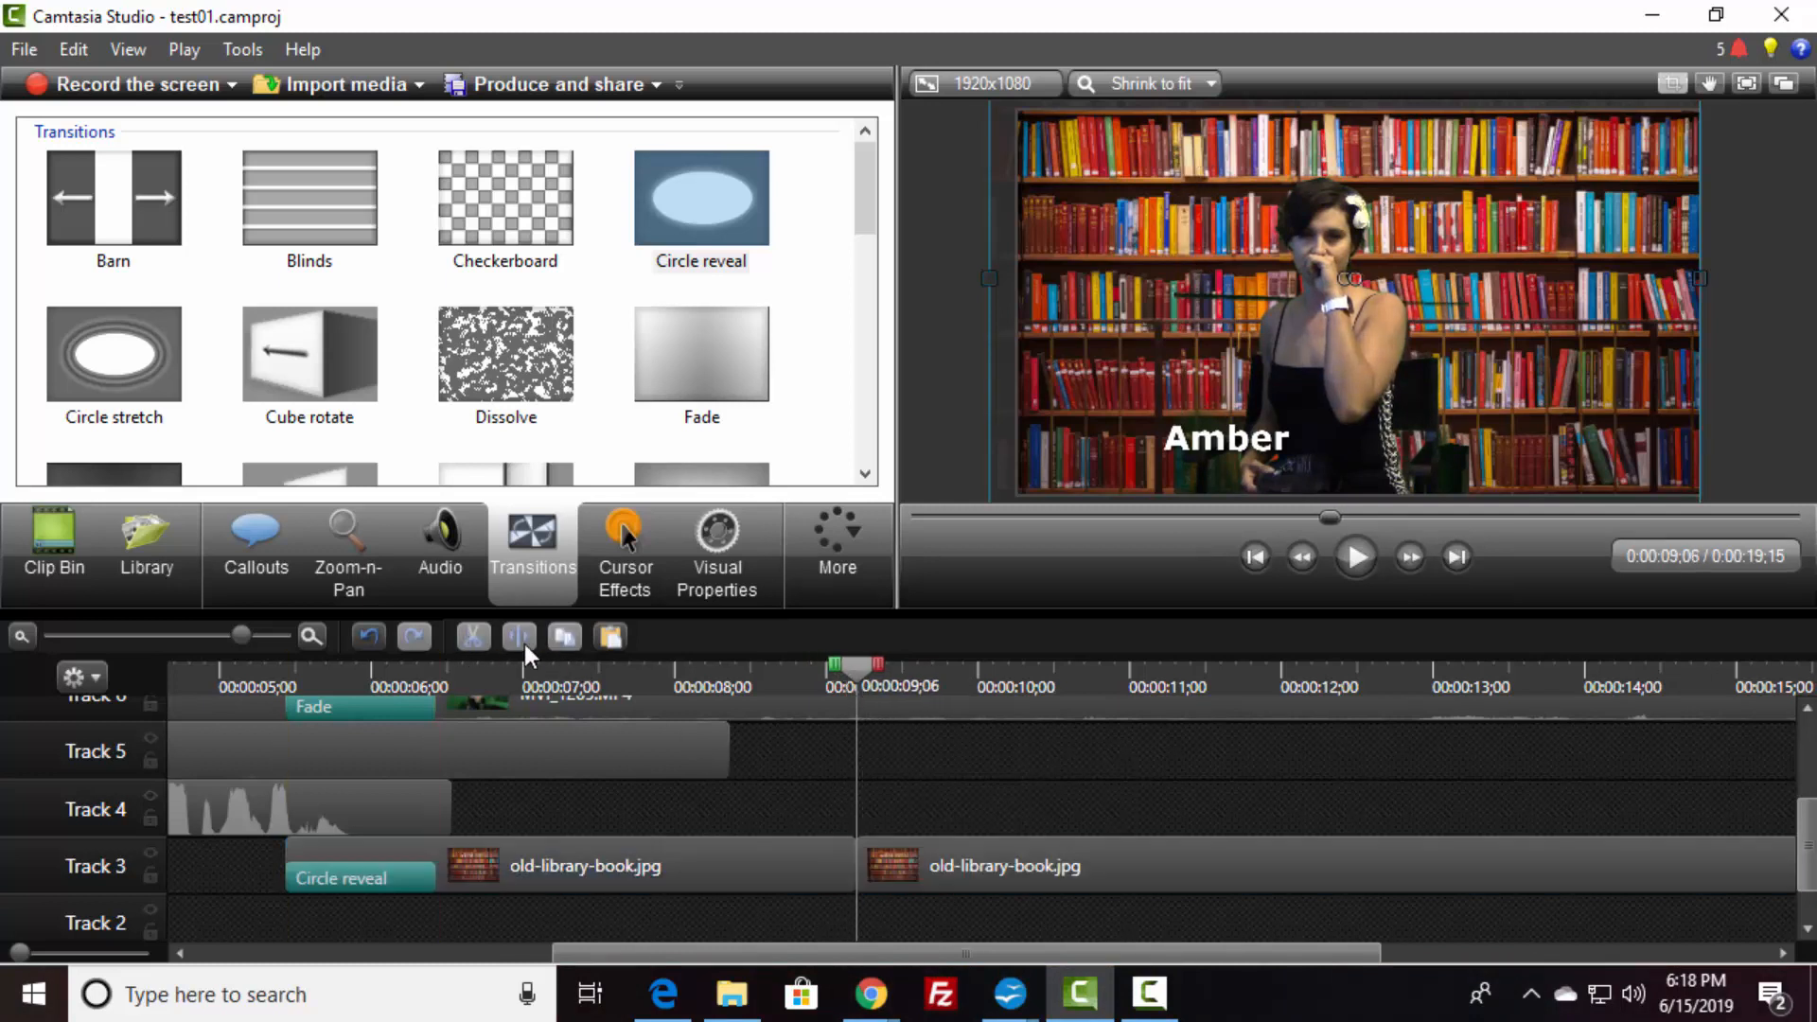
left_click(632, 670)
left_click_drag(633, 668, 604, 674)
left_click(653, 879)
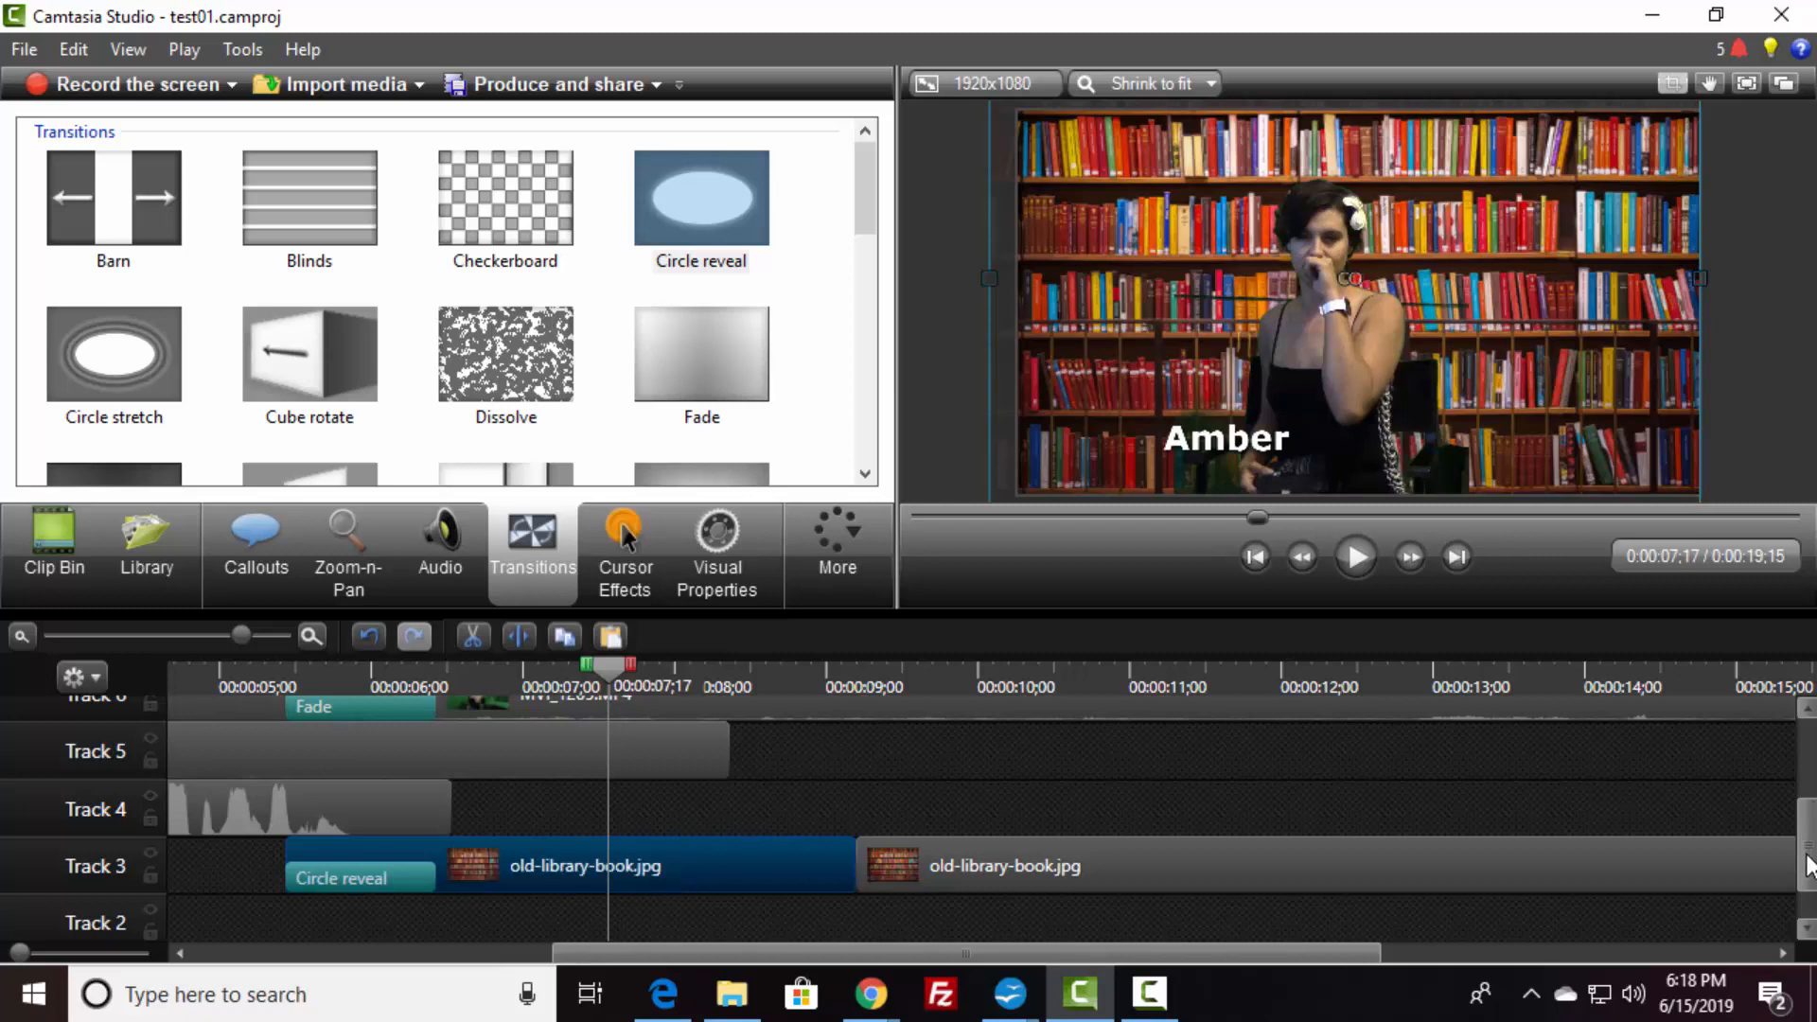
scroll(1807, 866, "up", 2)
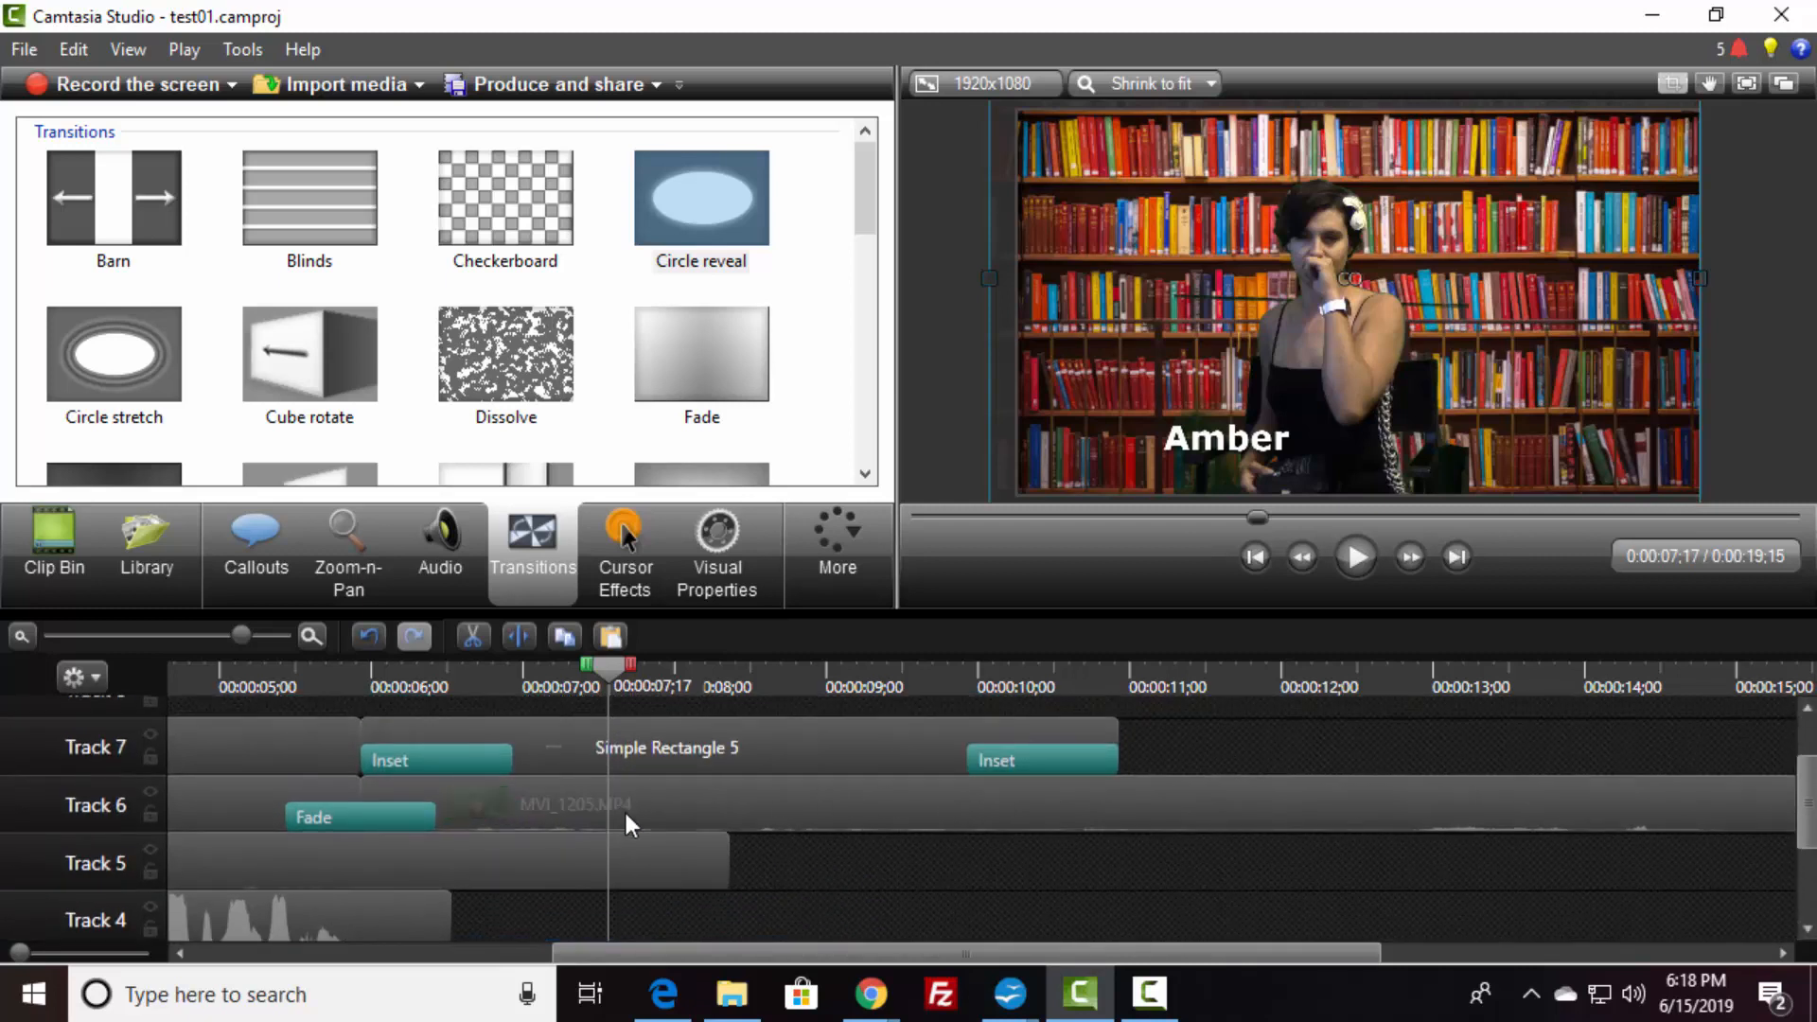
left_click(621, 800)
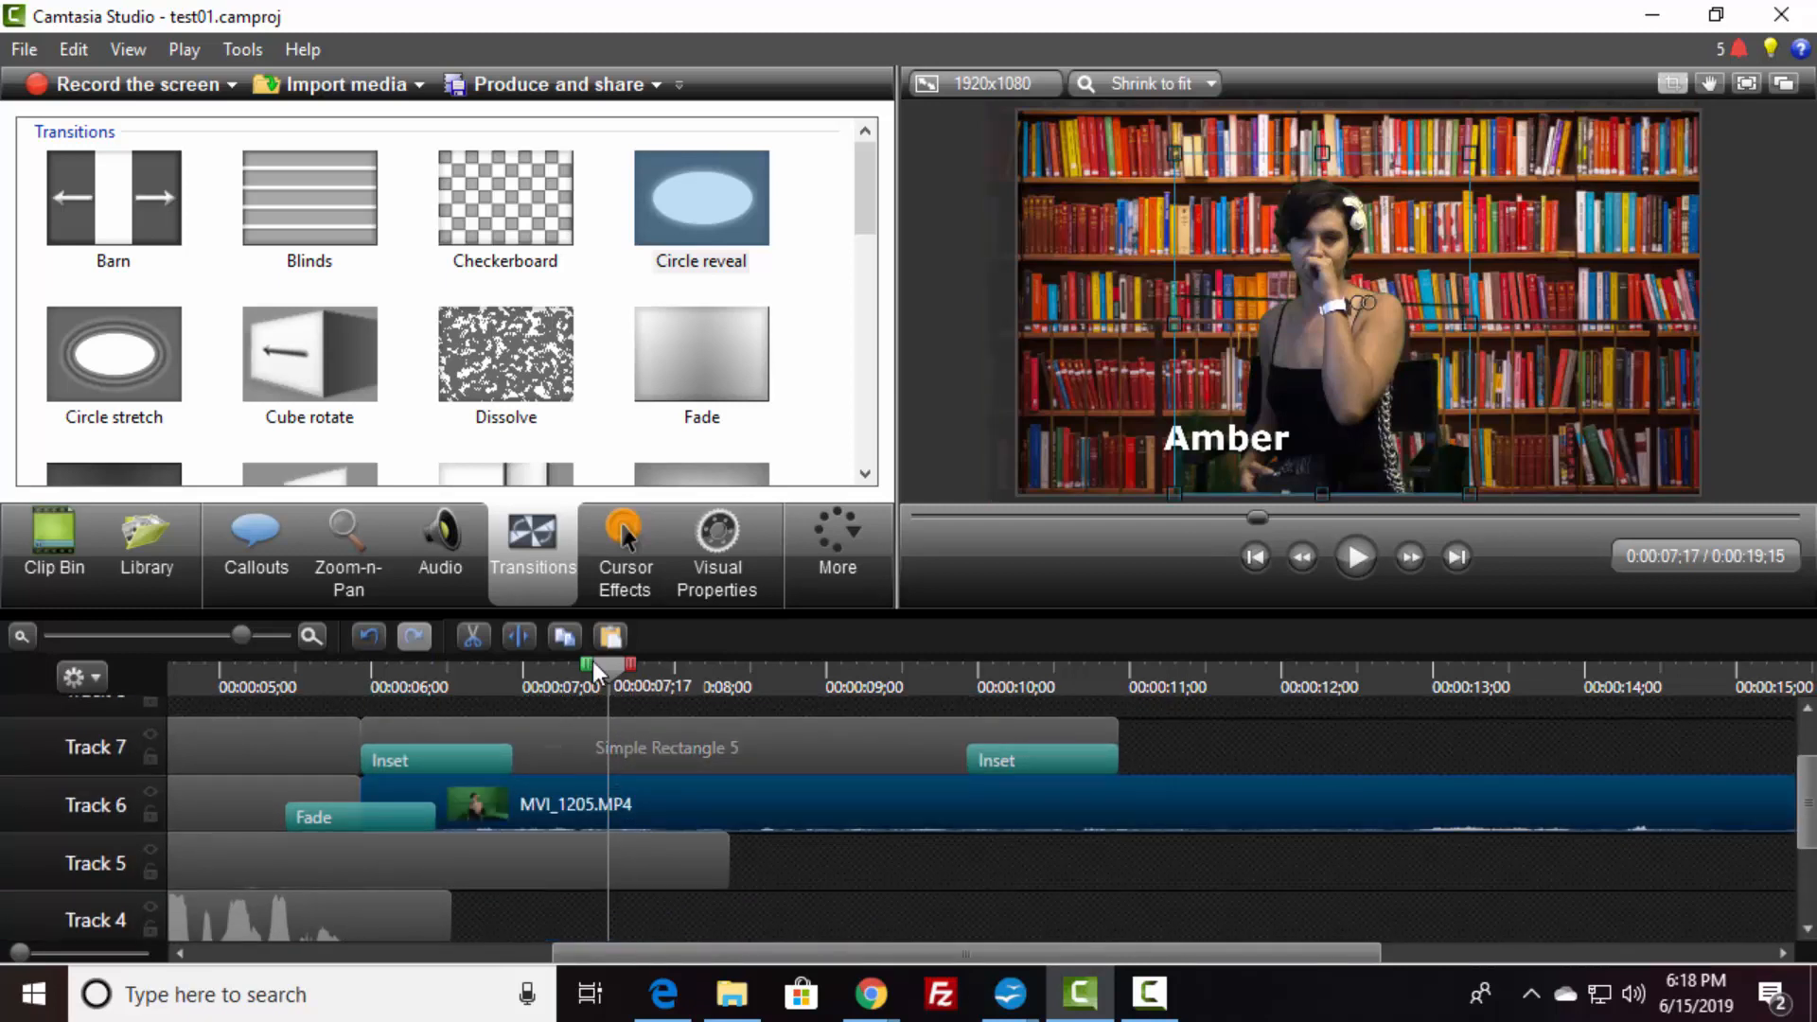
left_click(521, 636)
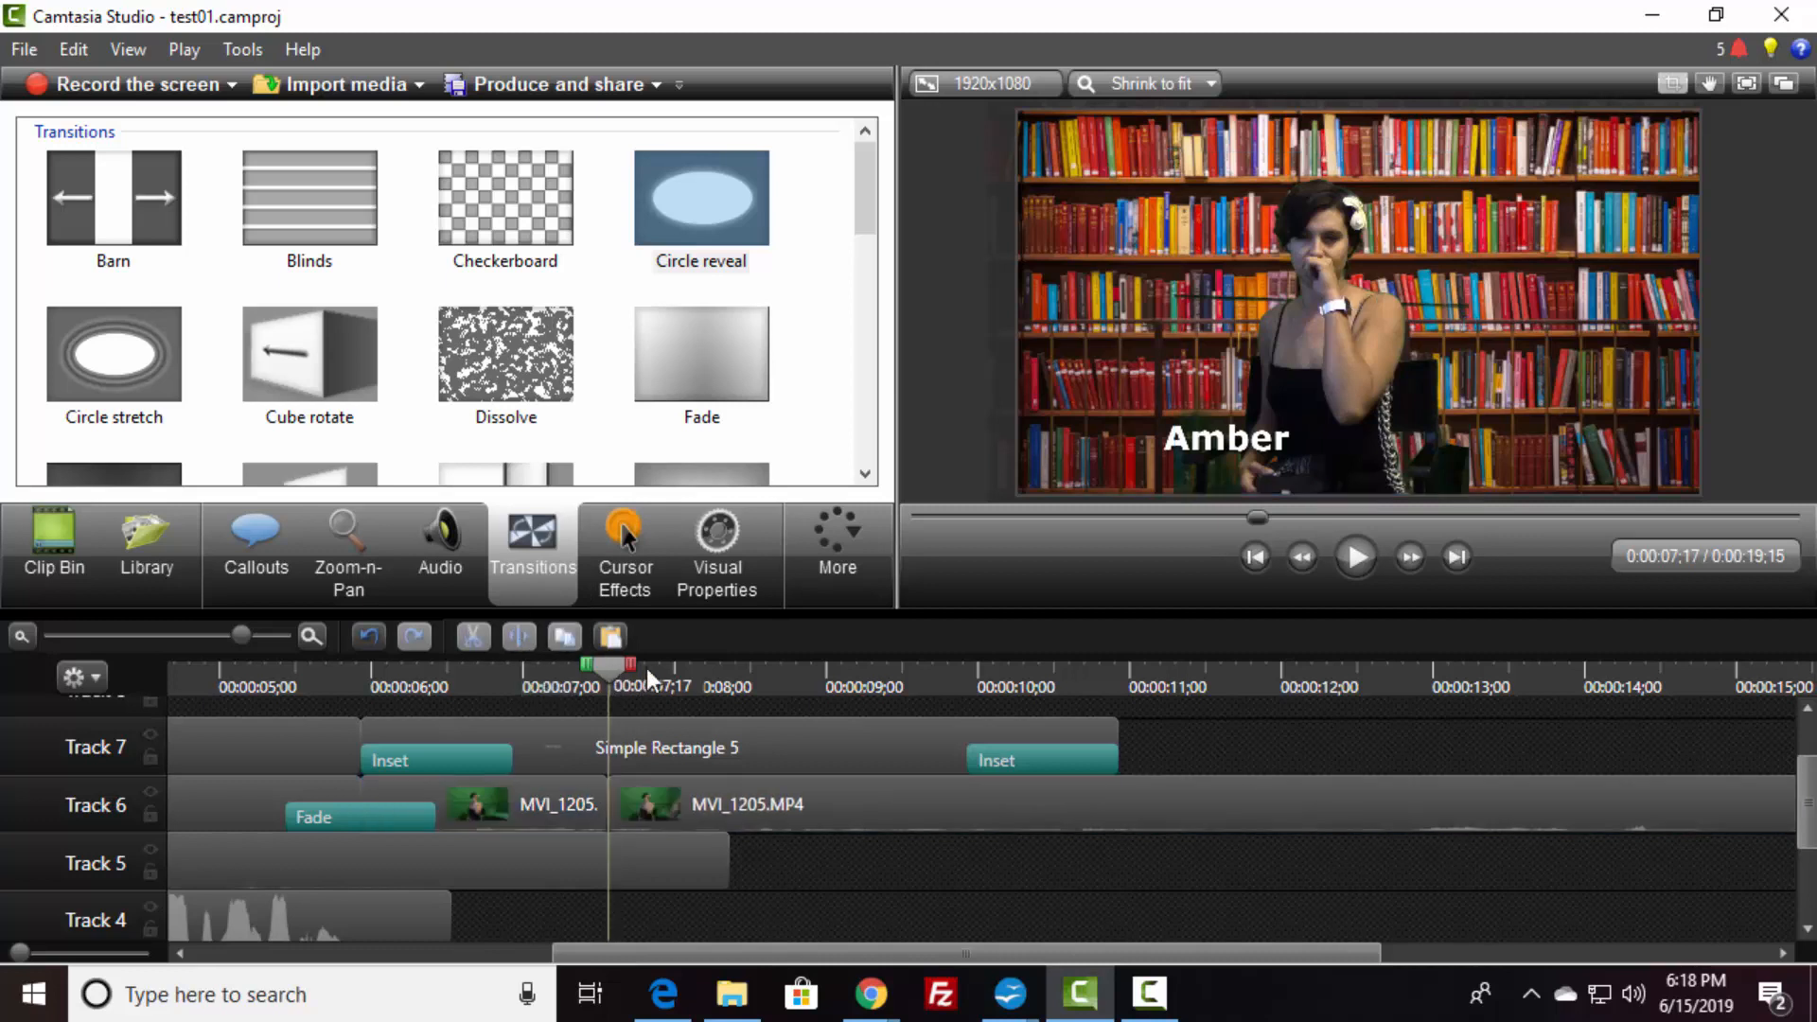
- Cut the part of MVI_1205.MP4 between 0:00:07;17 and 0:00:09;06 and close the gap on Track 6
left_click_drag(645, 668, 857, 662)
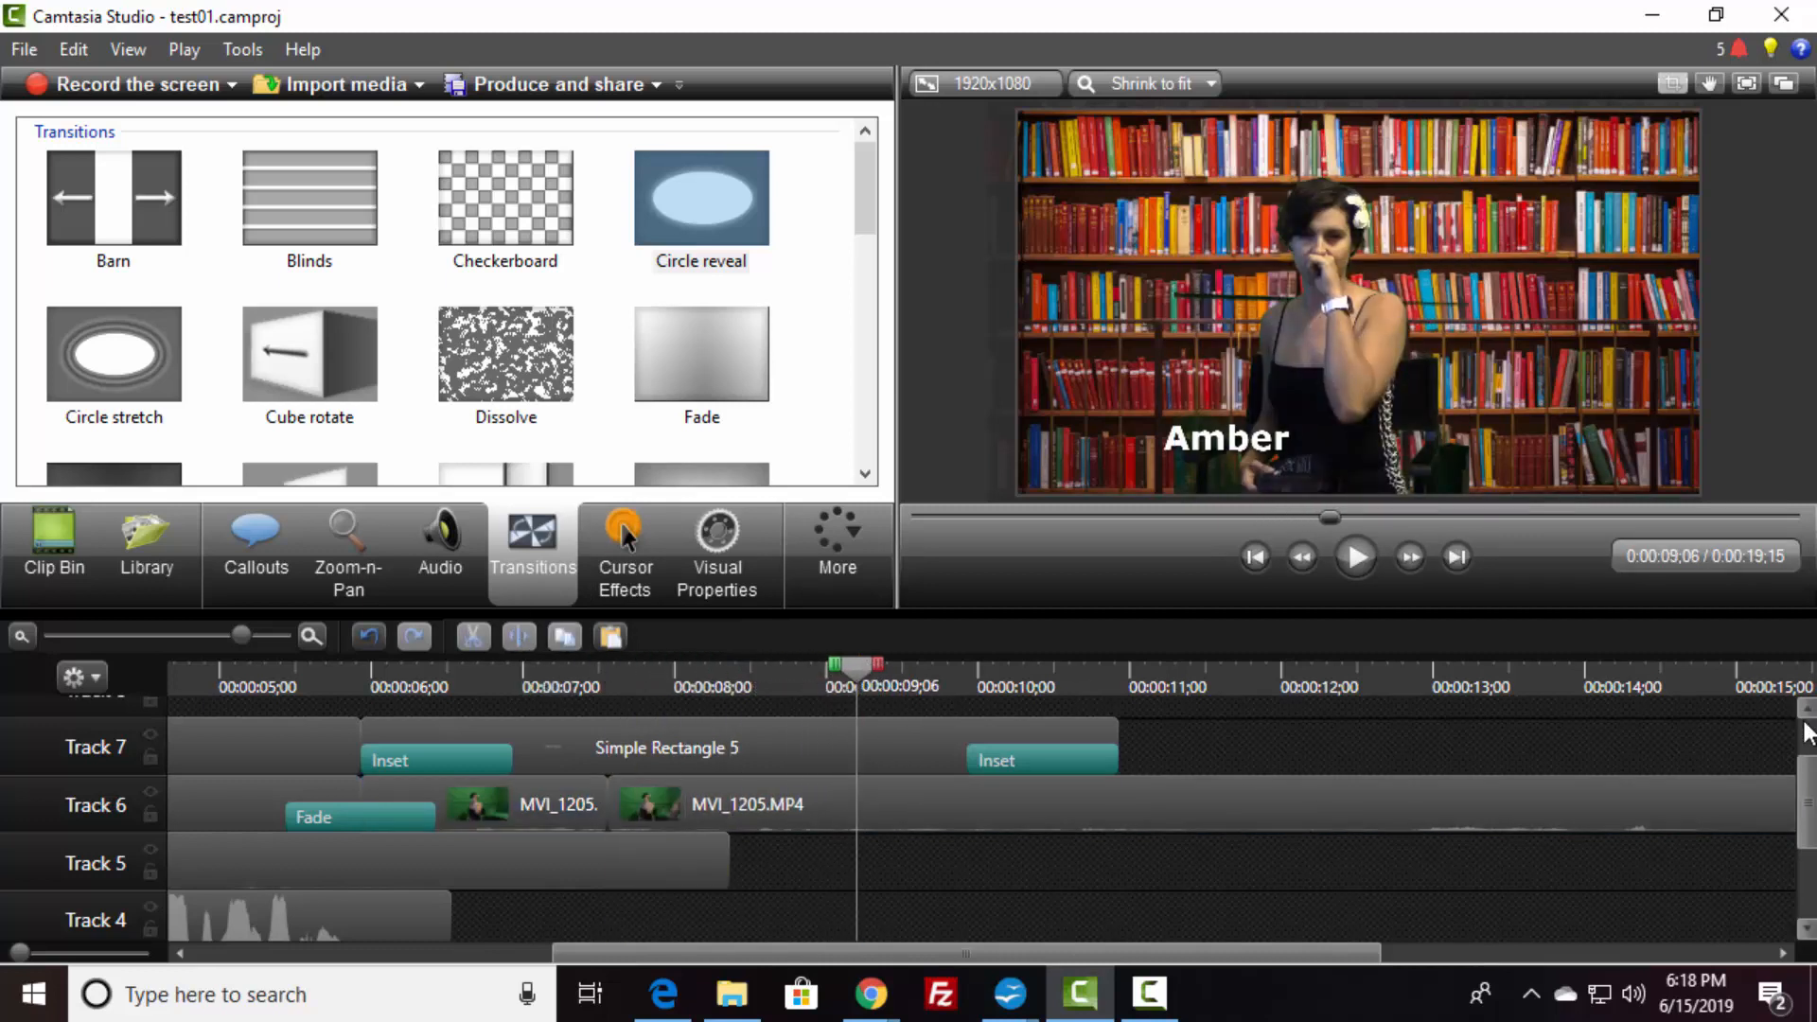
scroll(1810, 804, "down", 2)
scroll(1444, 795, "up", 4)
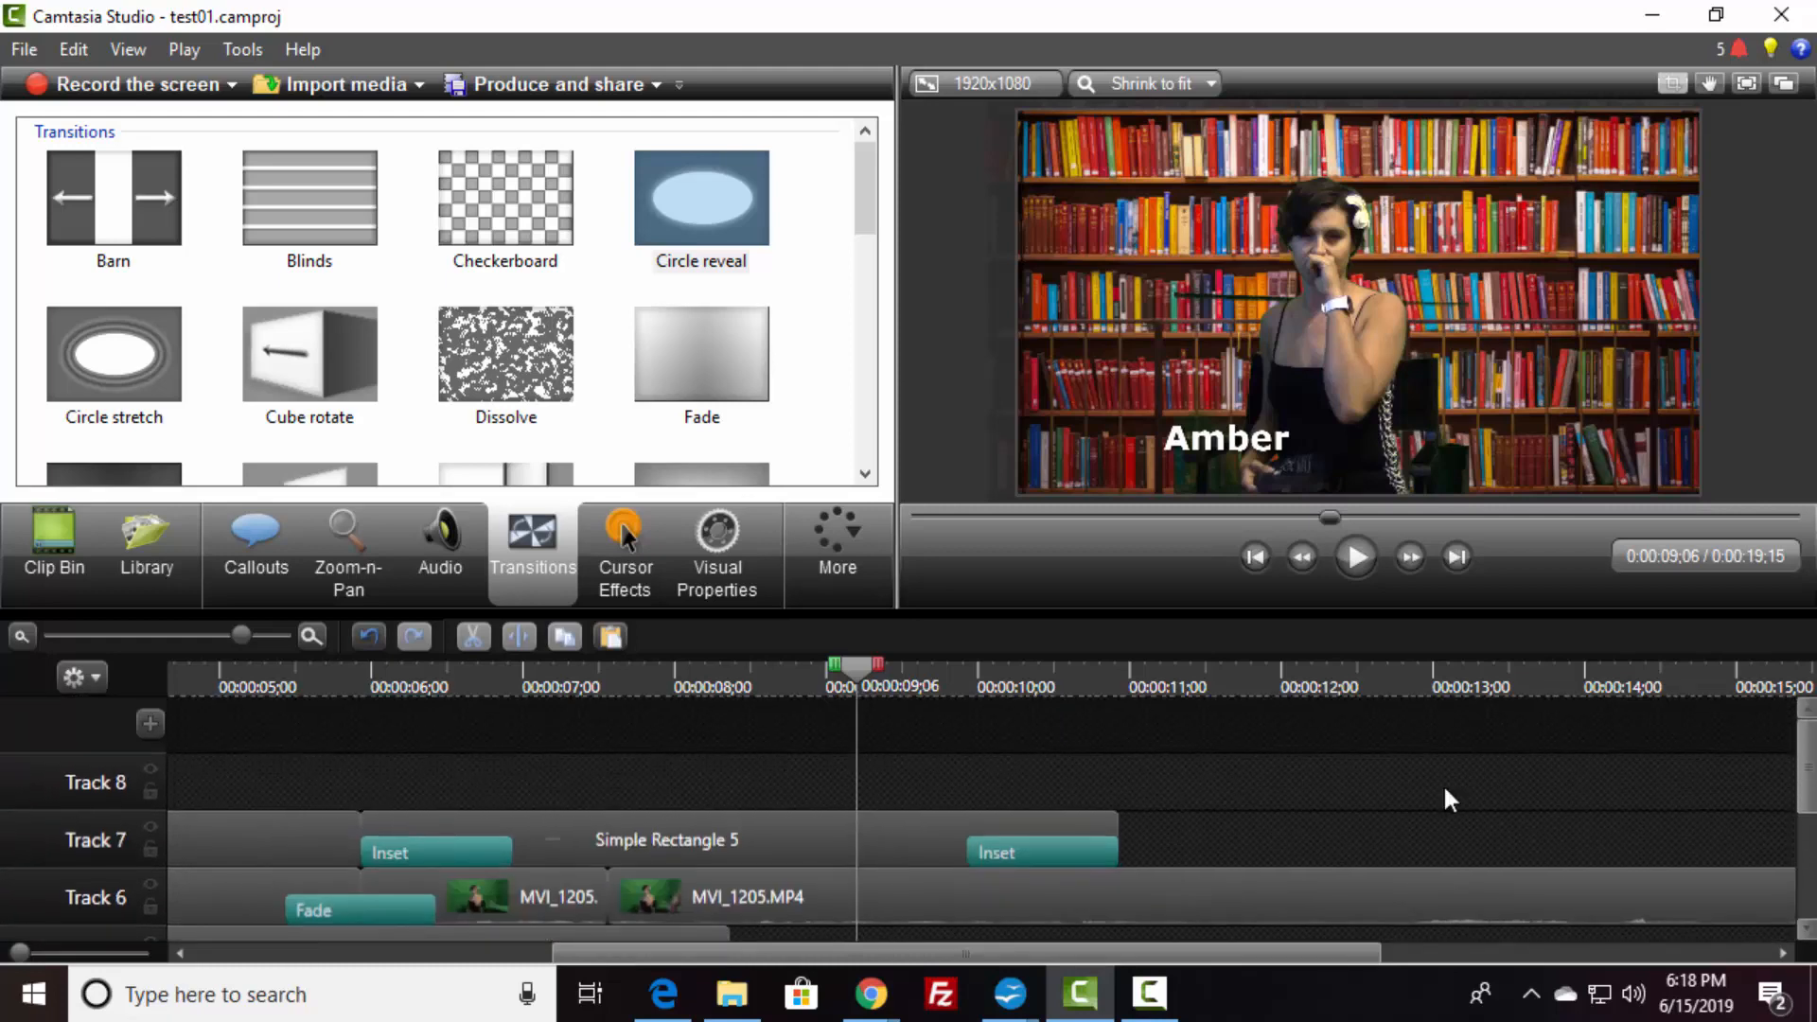
left_click(864, 909)
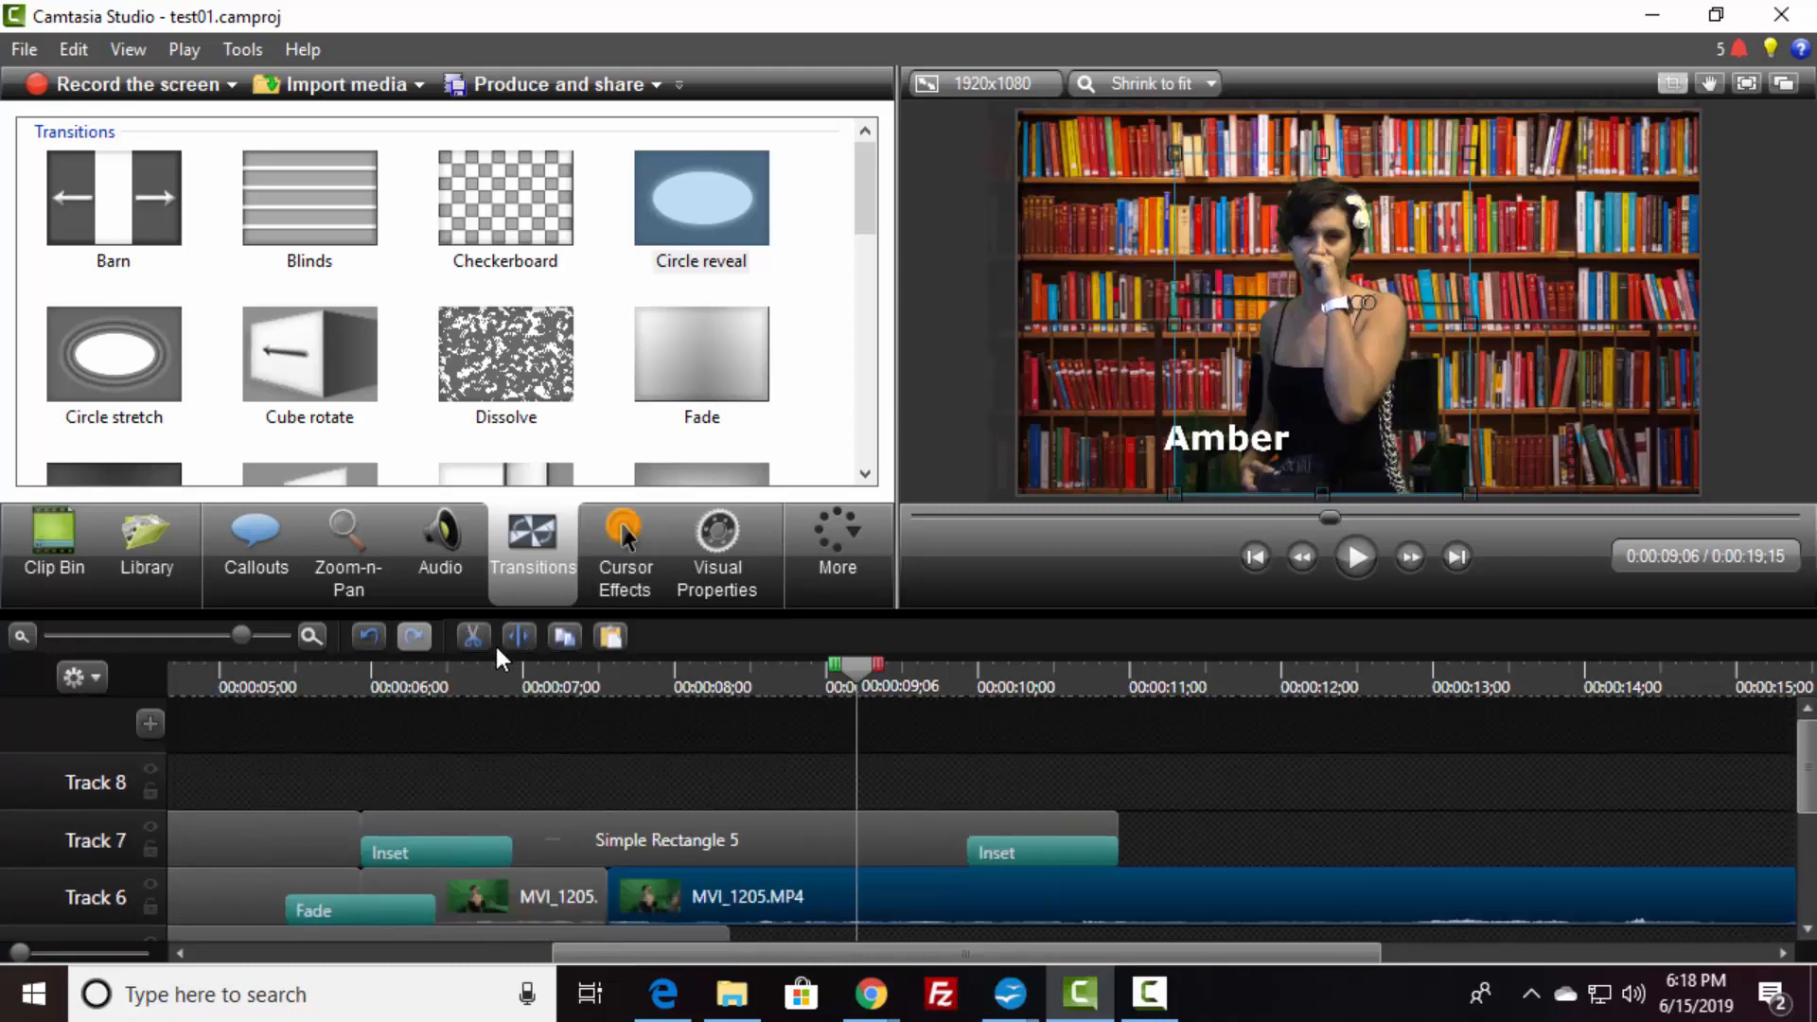
left_click(517, 632)
left_click(708, 899)
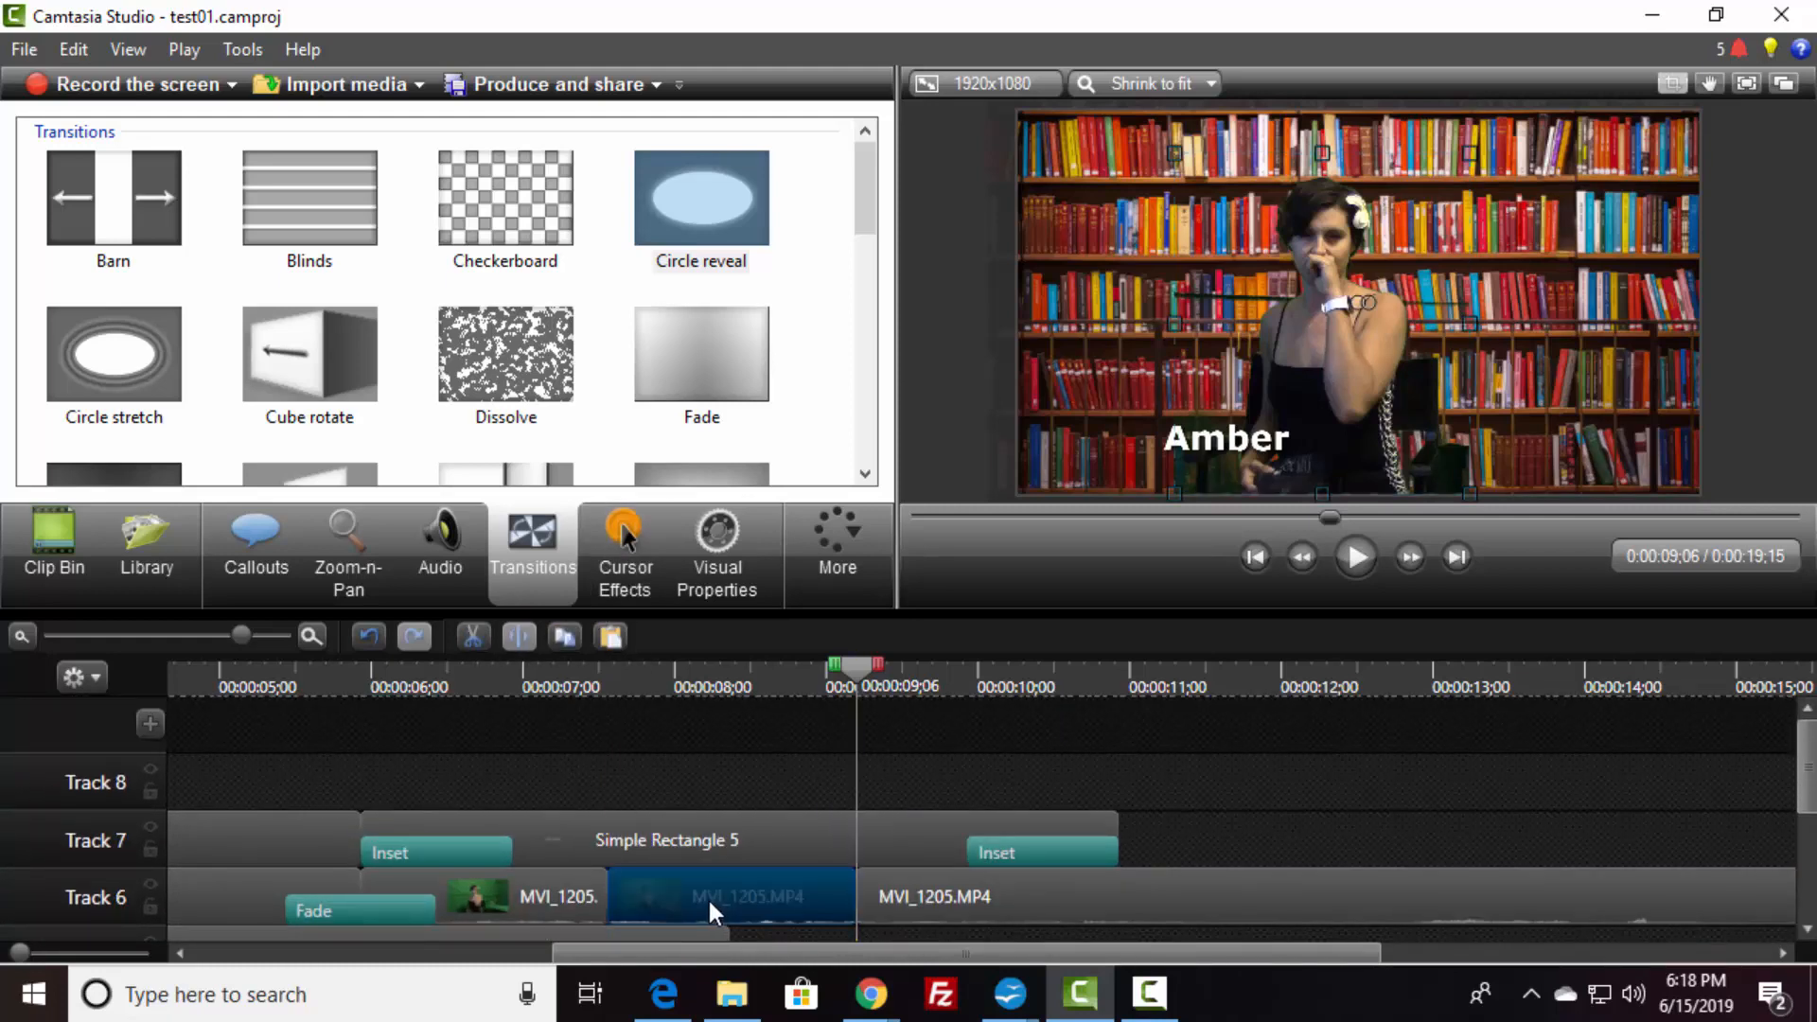
right_click(708, 899)
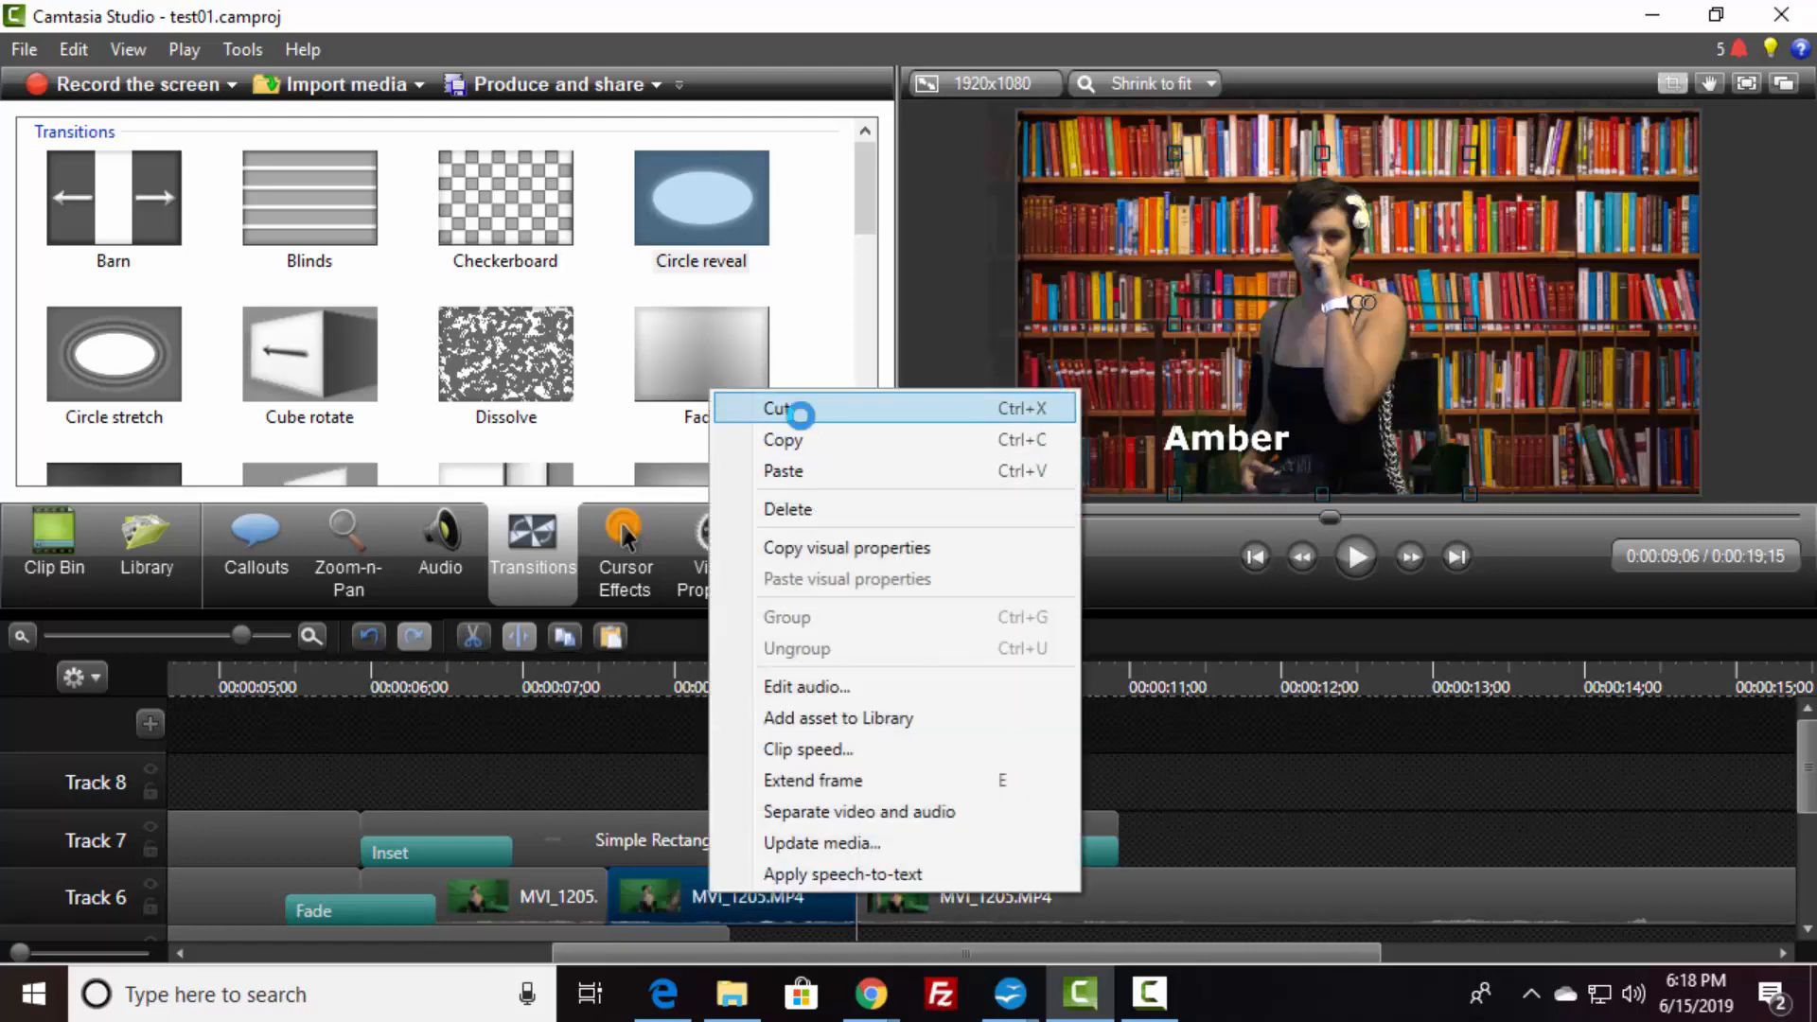
left_click(802, 408)
left_click_drag(972, 894, 628, 894)
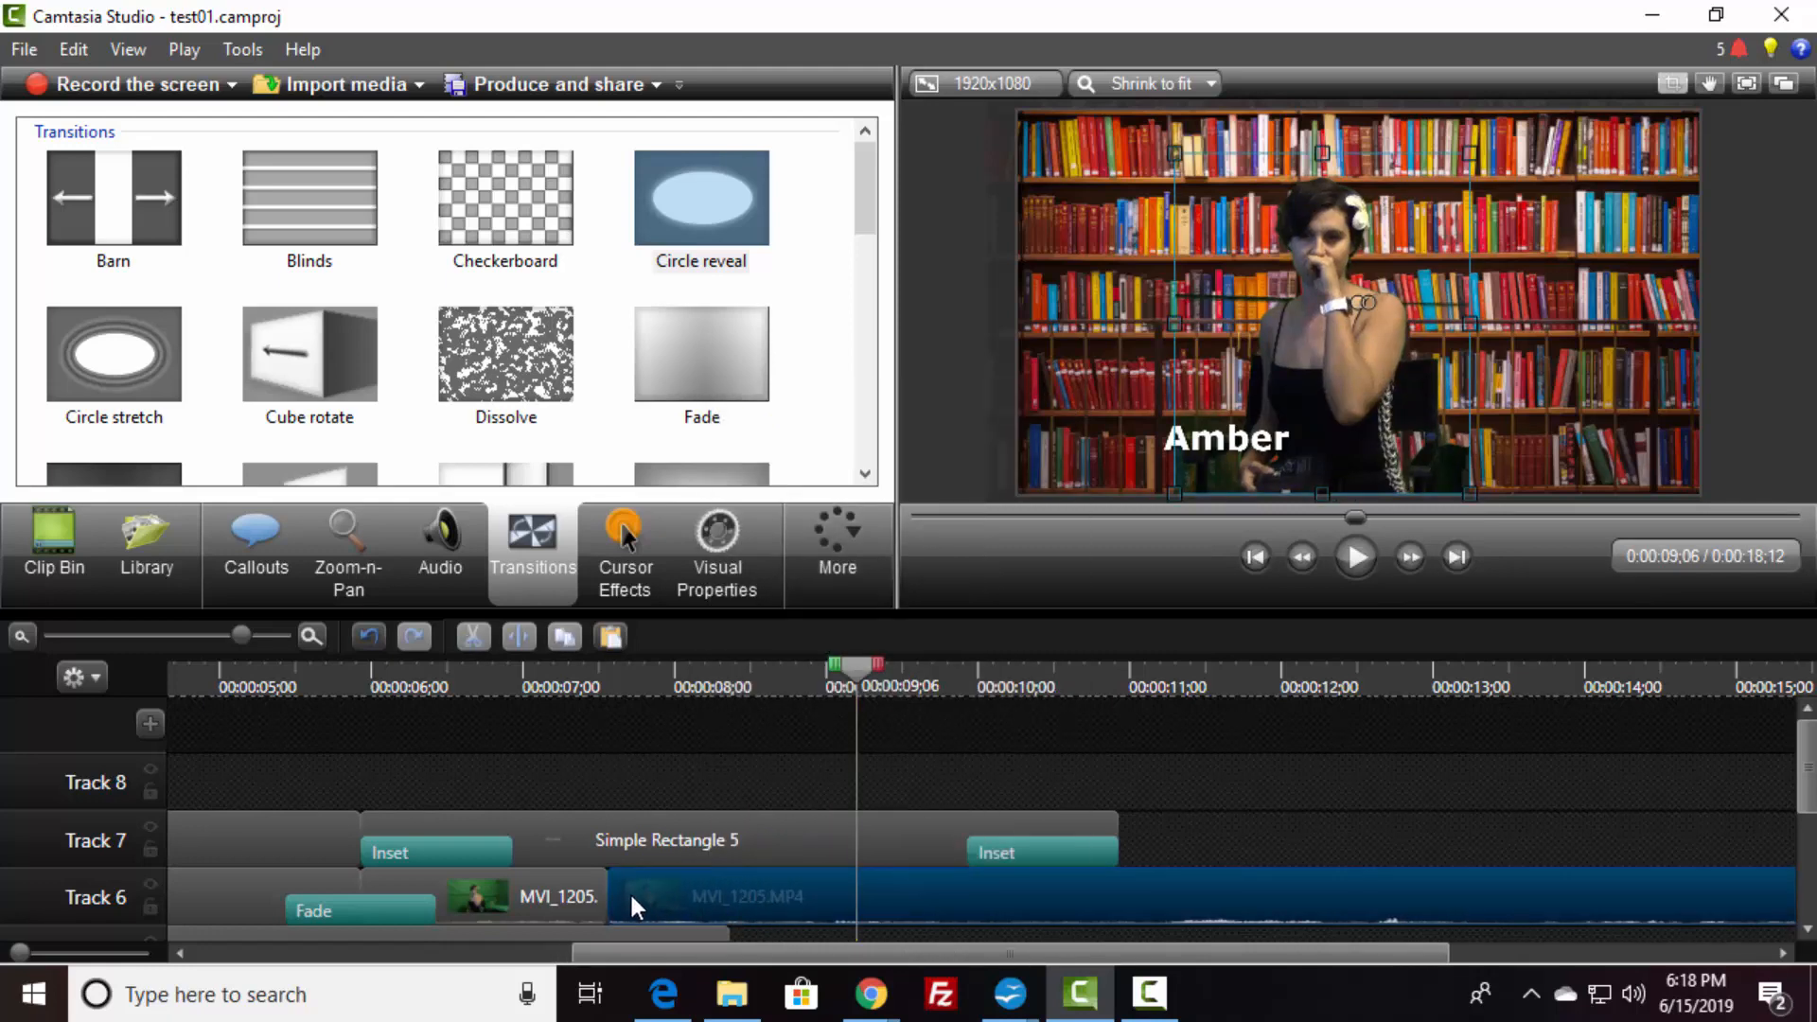
- Play from 0:00:07;06 to check the join between the MVI_1205.MP4 pieces, pausing at 0:00:09;11
left_click(558, 674)
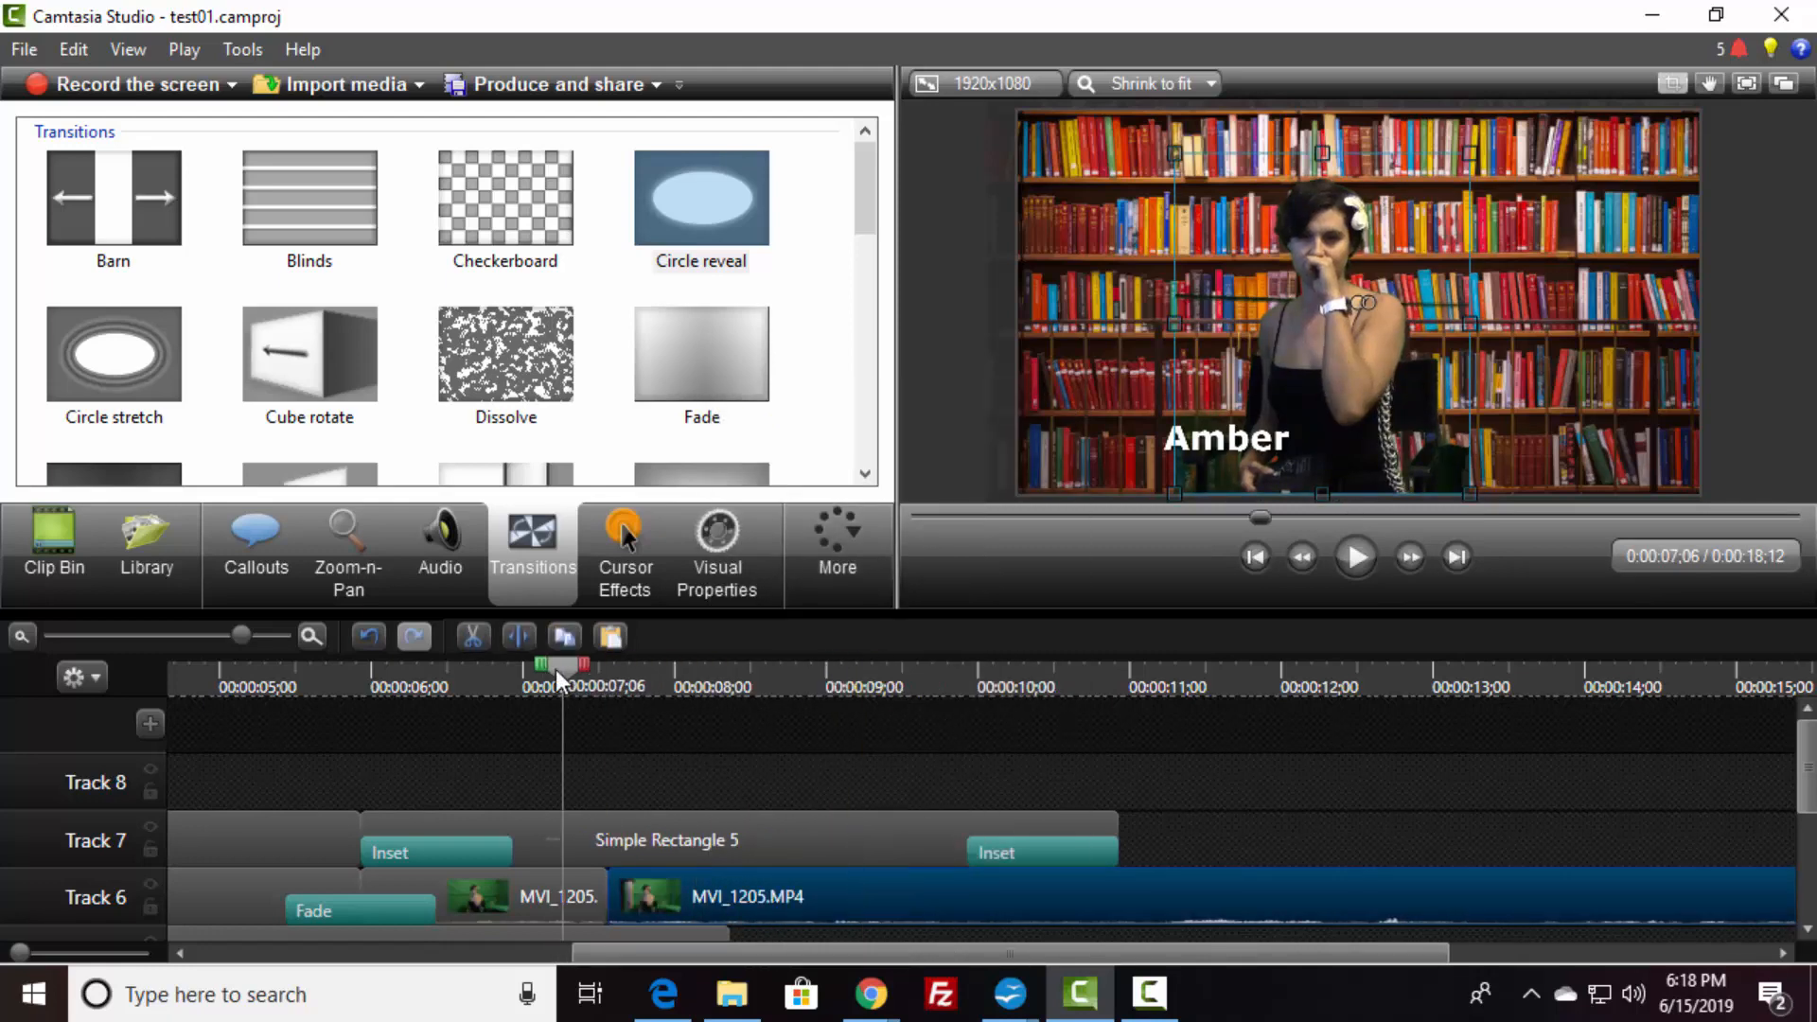
left_click(1357, 555)
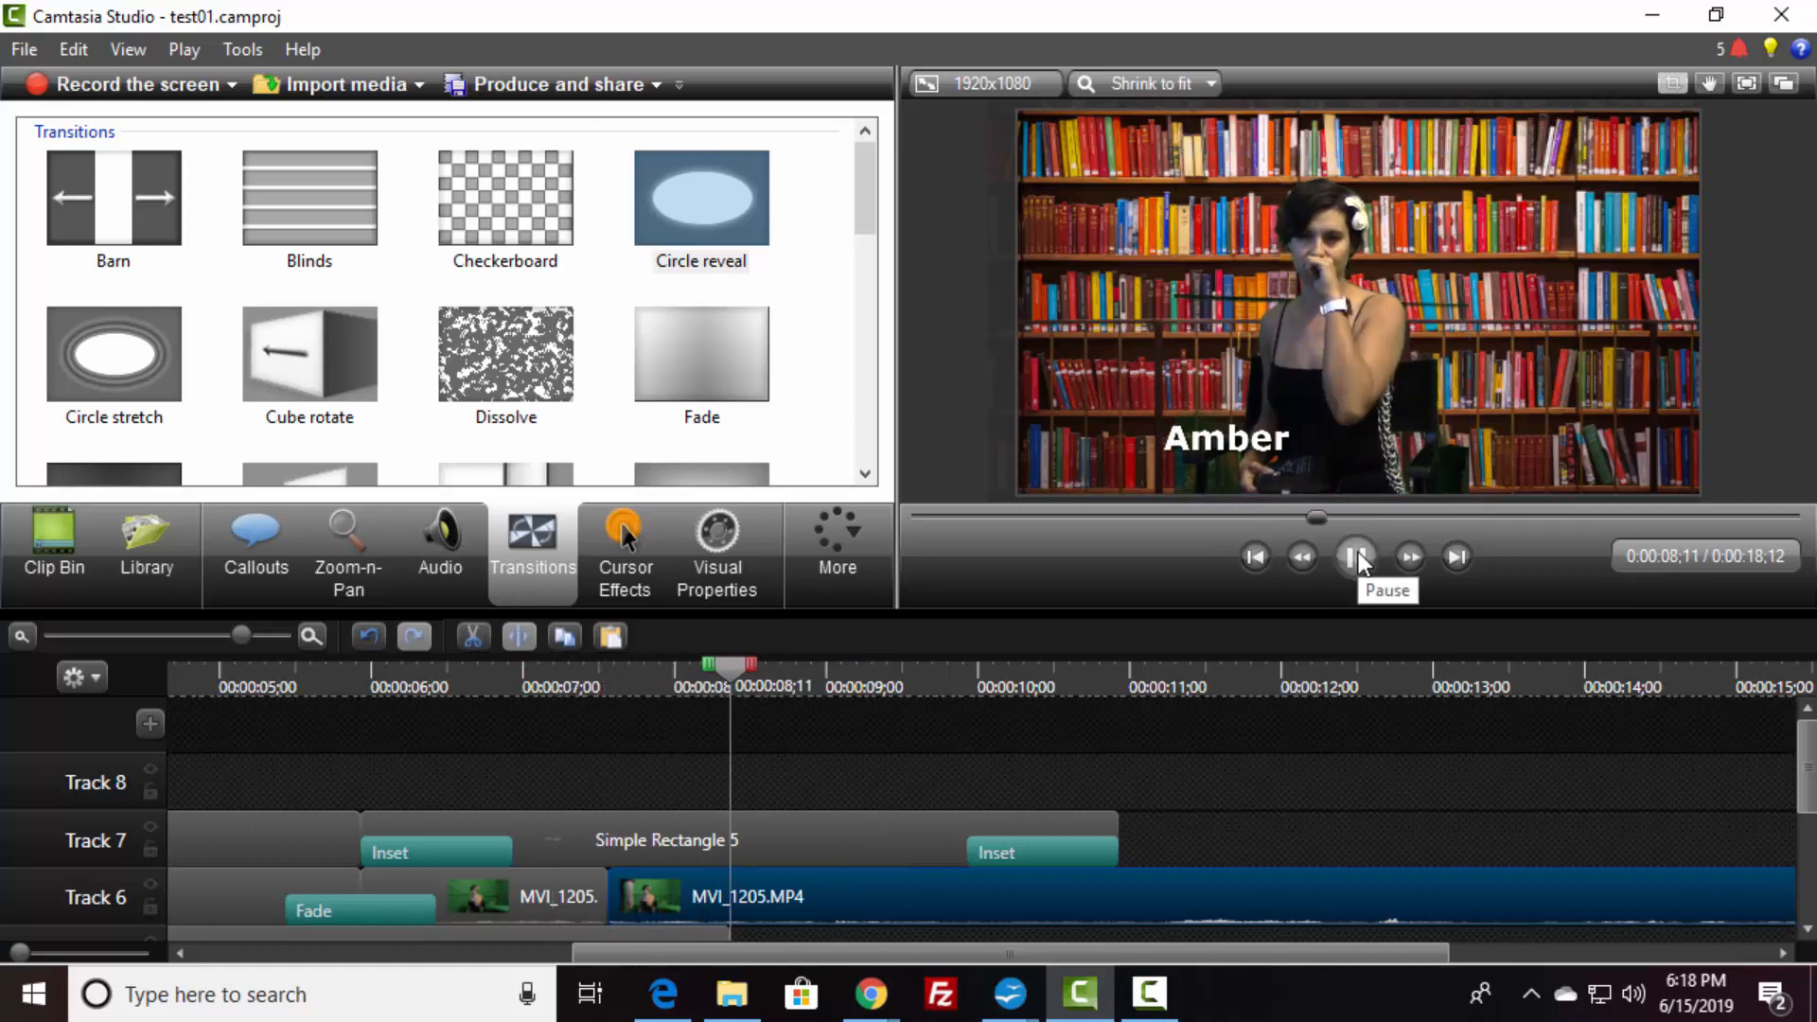
left_click(1359, 557)
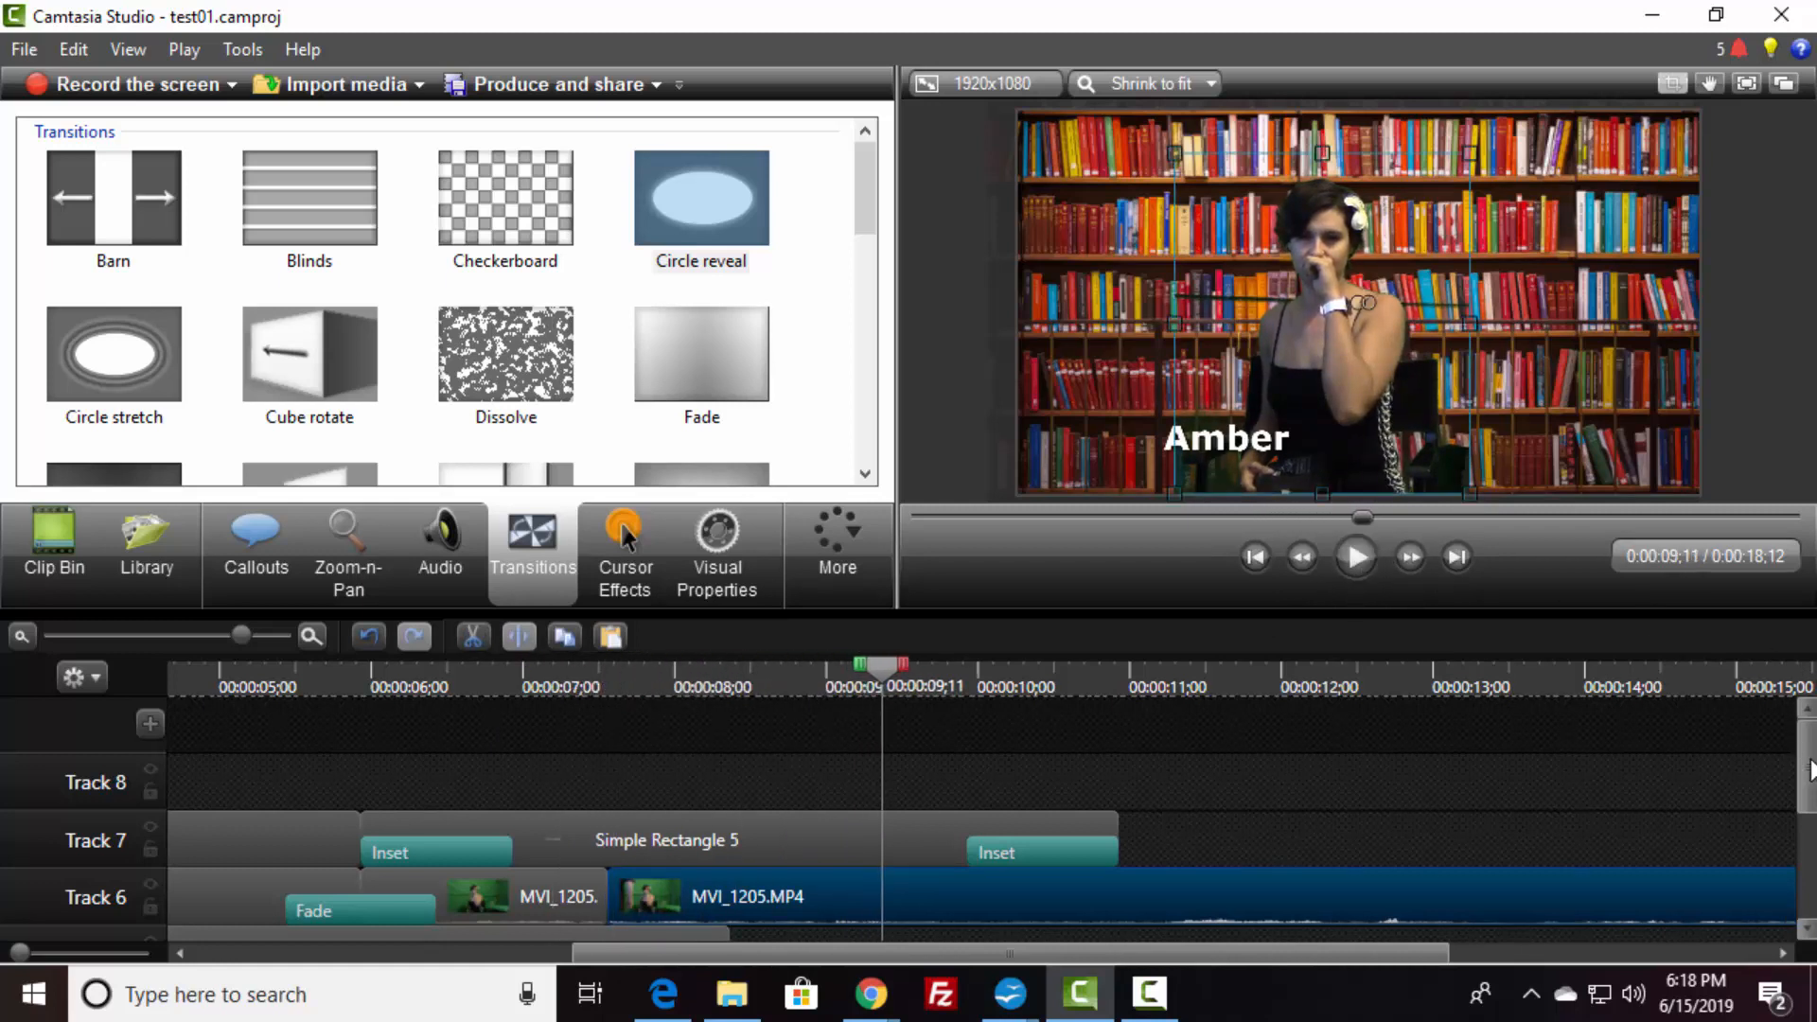
- Split MVI_1205.MP4 at the title callout's end, 0:00:10;28, and cut the remainder of the clip
mouse_move(1807, 769)
left_mouse_down()
mouse_move(1809, 831)
mouse_move(1808, 795)
left_mouse_up()
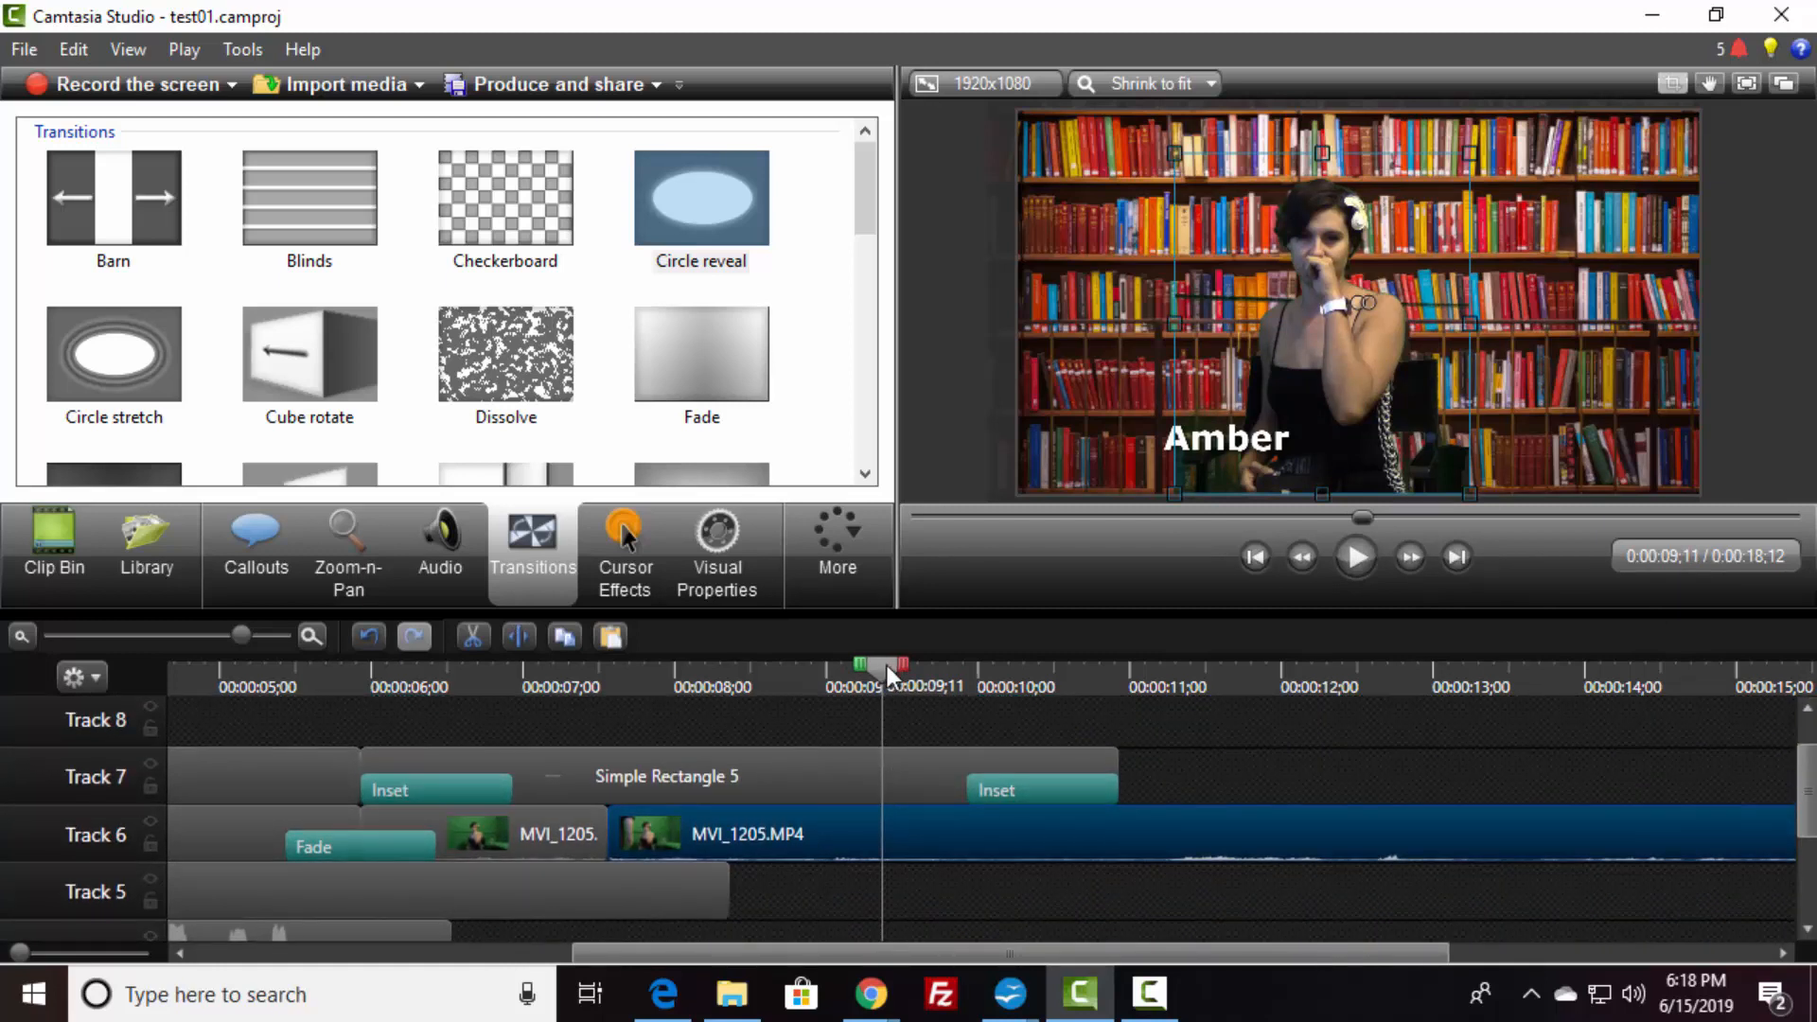
left_click_drag(888, 667, 1119, 682)
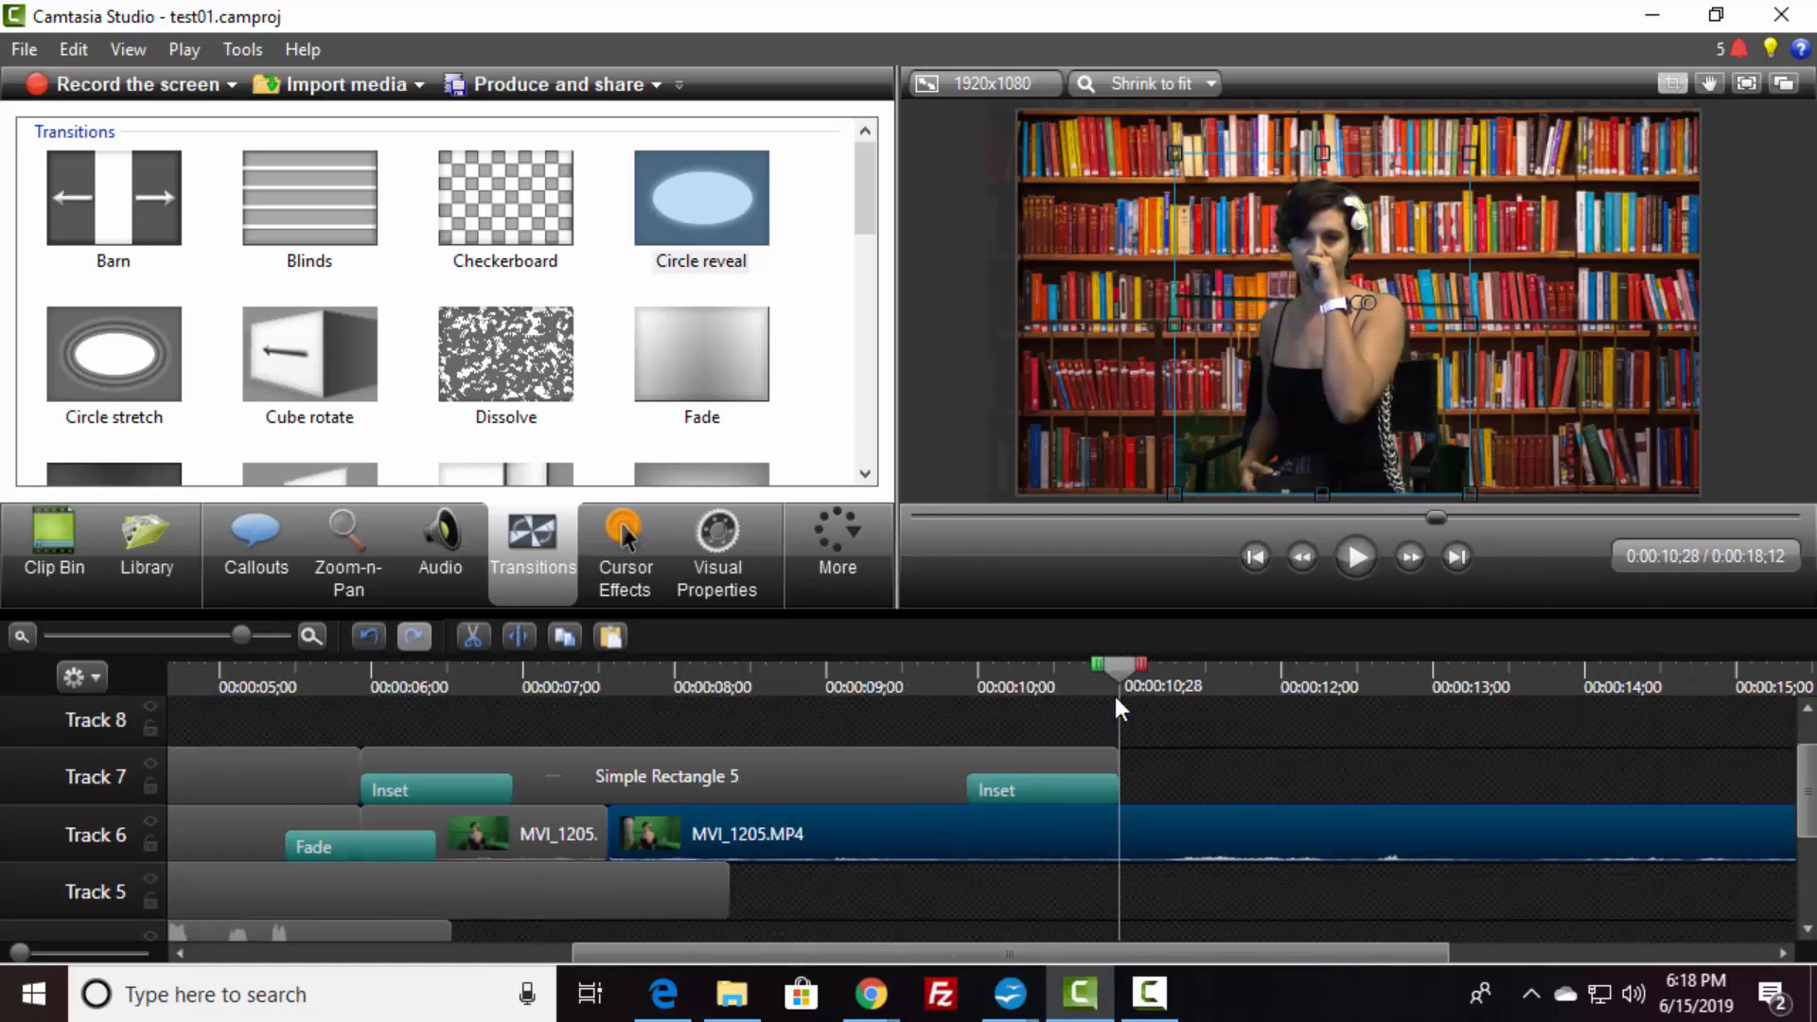
left_click(519, 636)
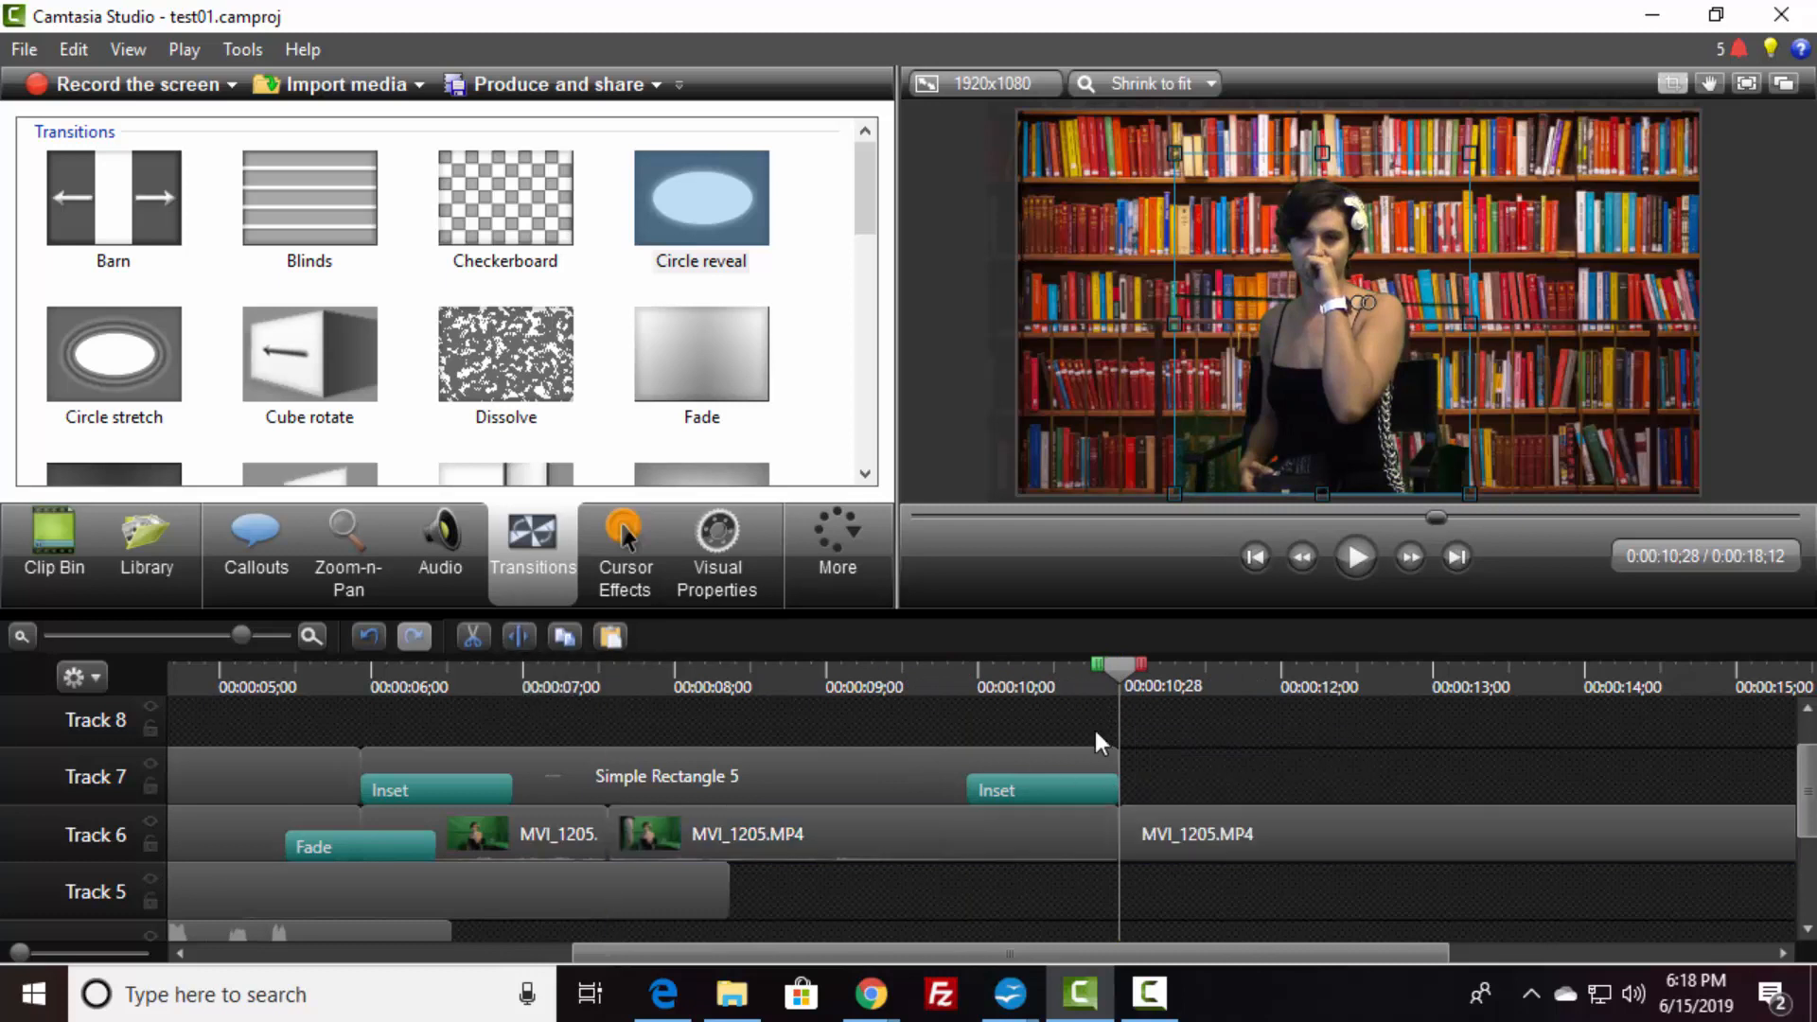
right_click(1452, 838)
left_click(1213, 352)
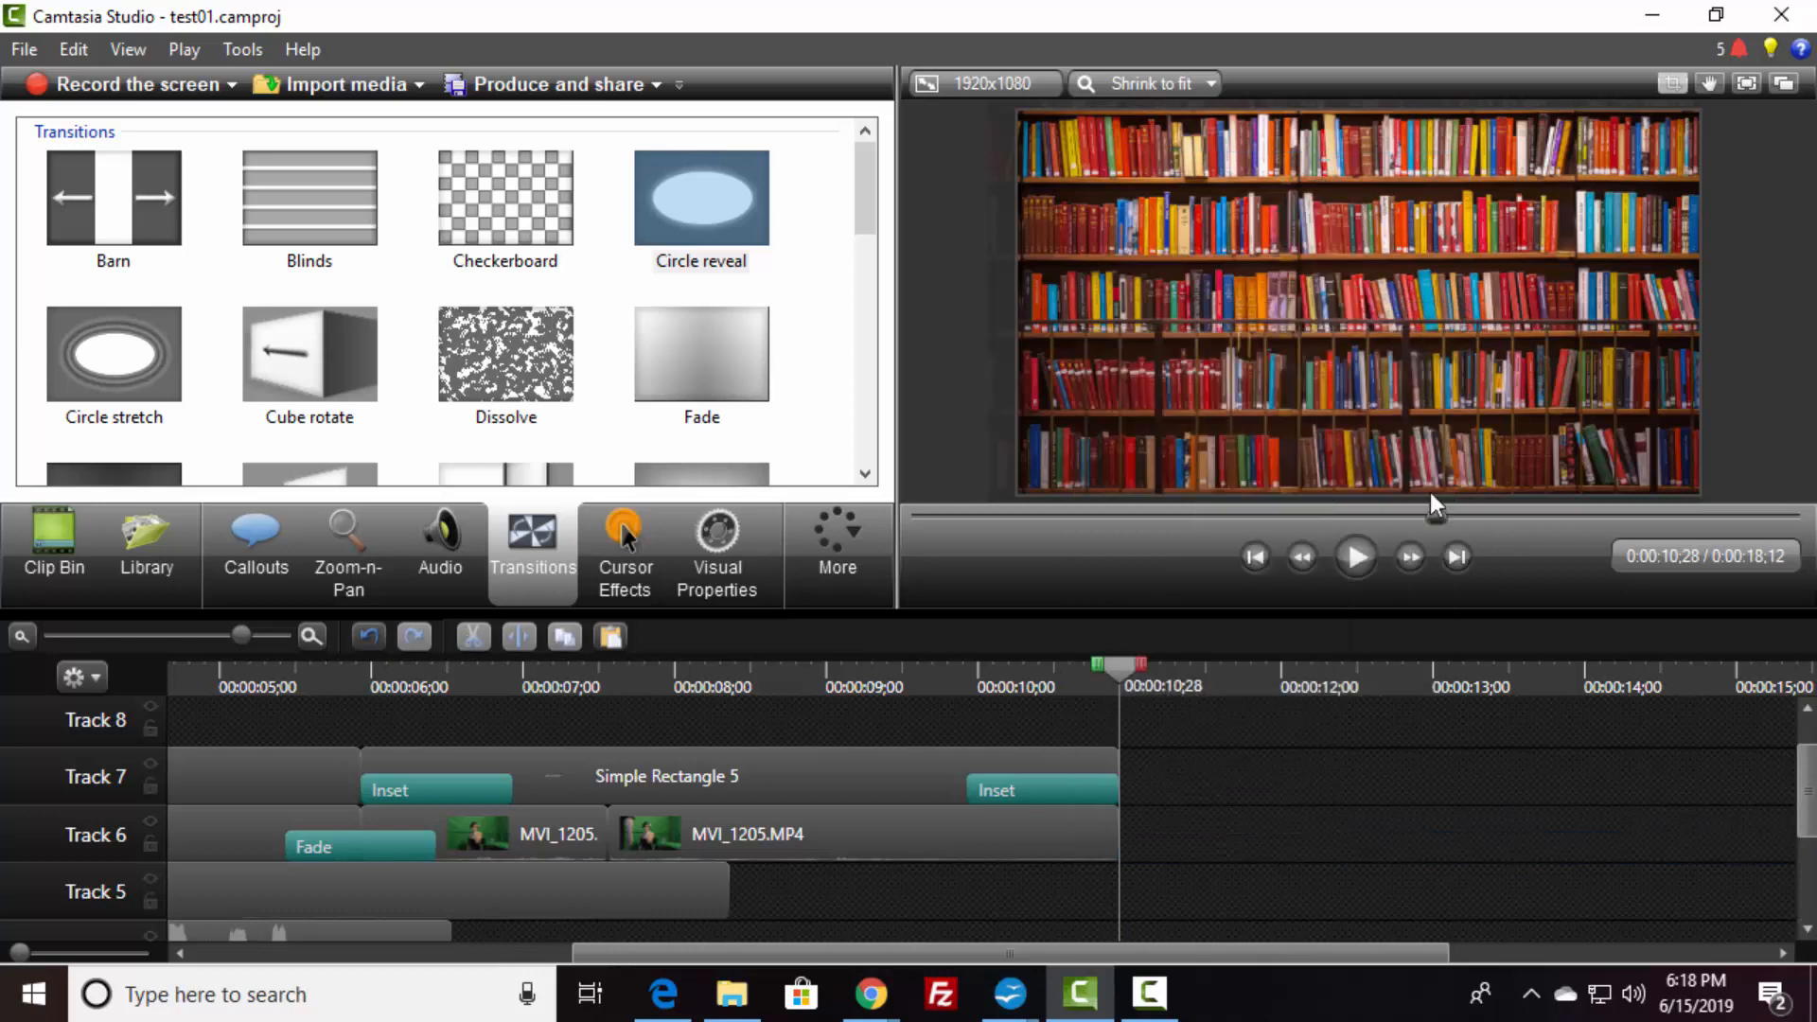
- Split old-library-book.jpg on Track 3 at 0:00:10;28 and cut everything after that point
left_click_drag(1801, 798, 1802, 873)
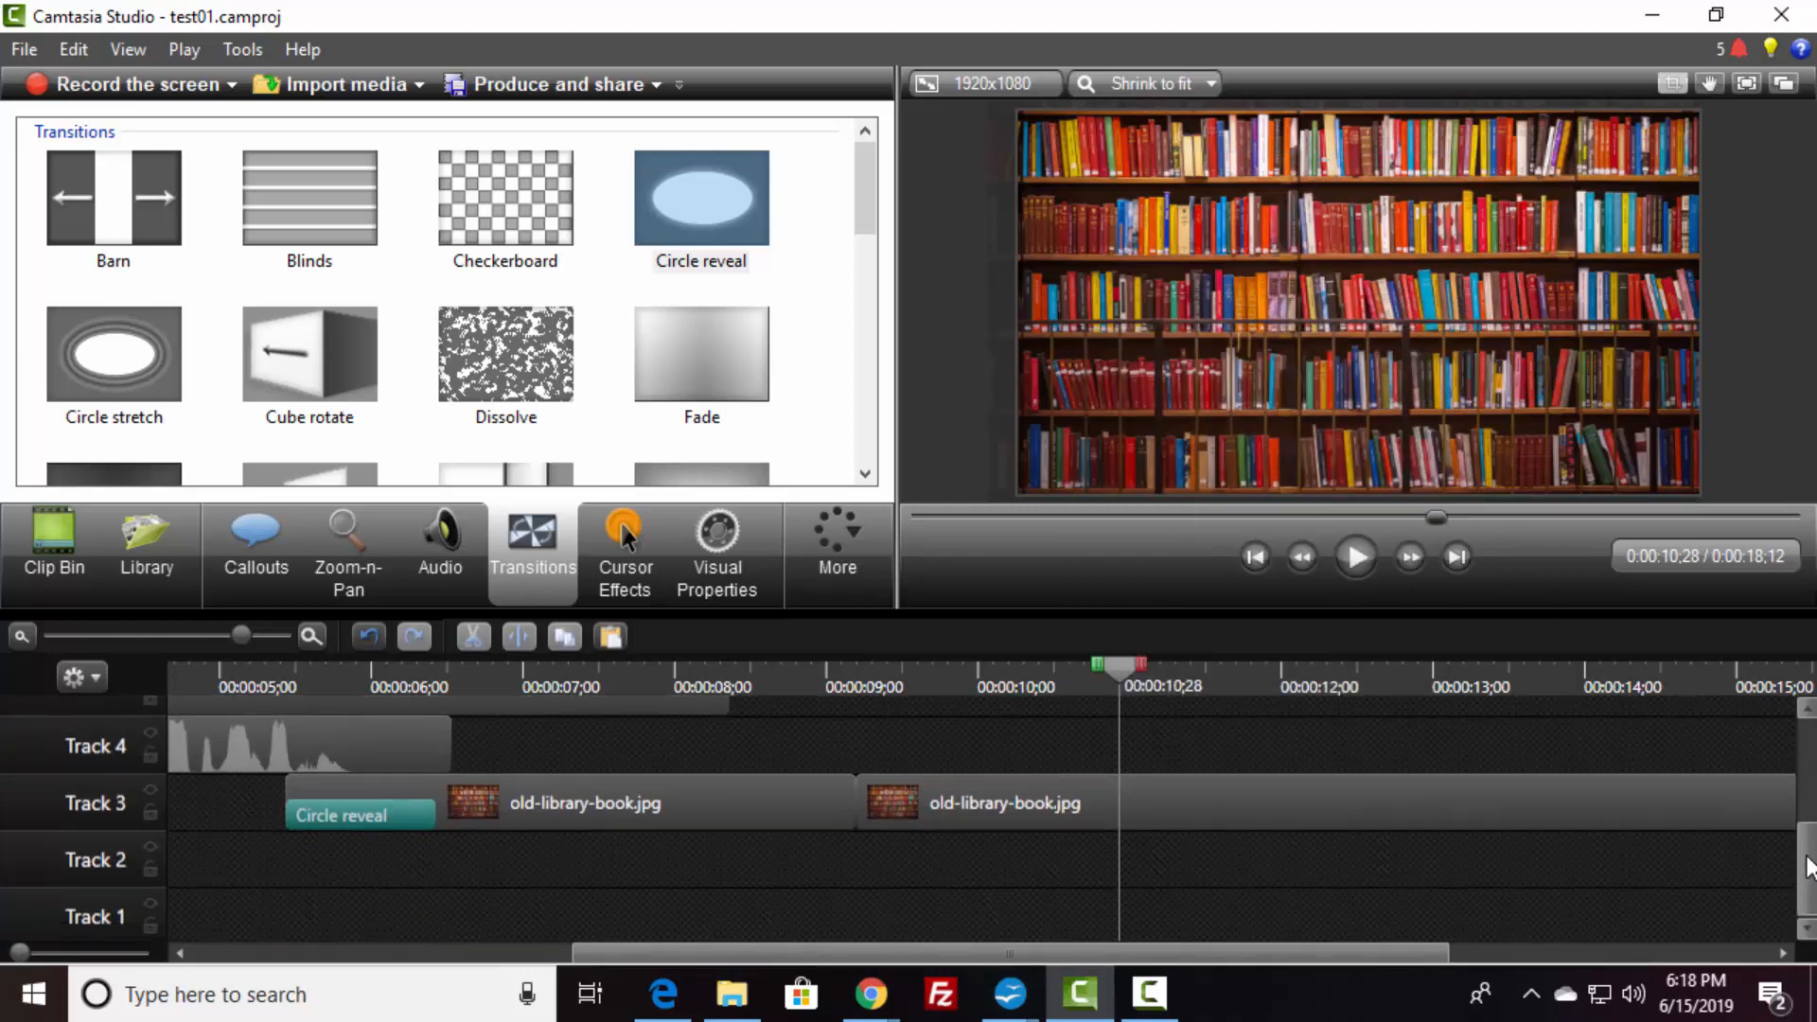
left_click(1162, 811)
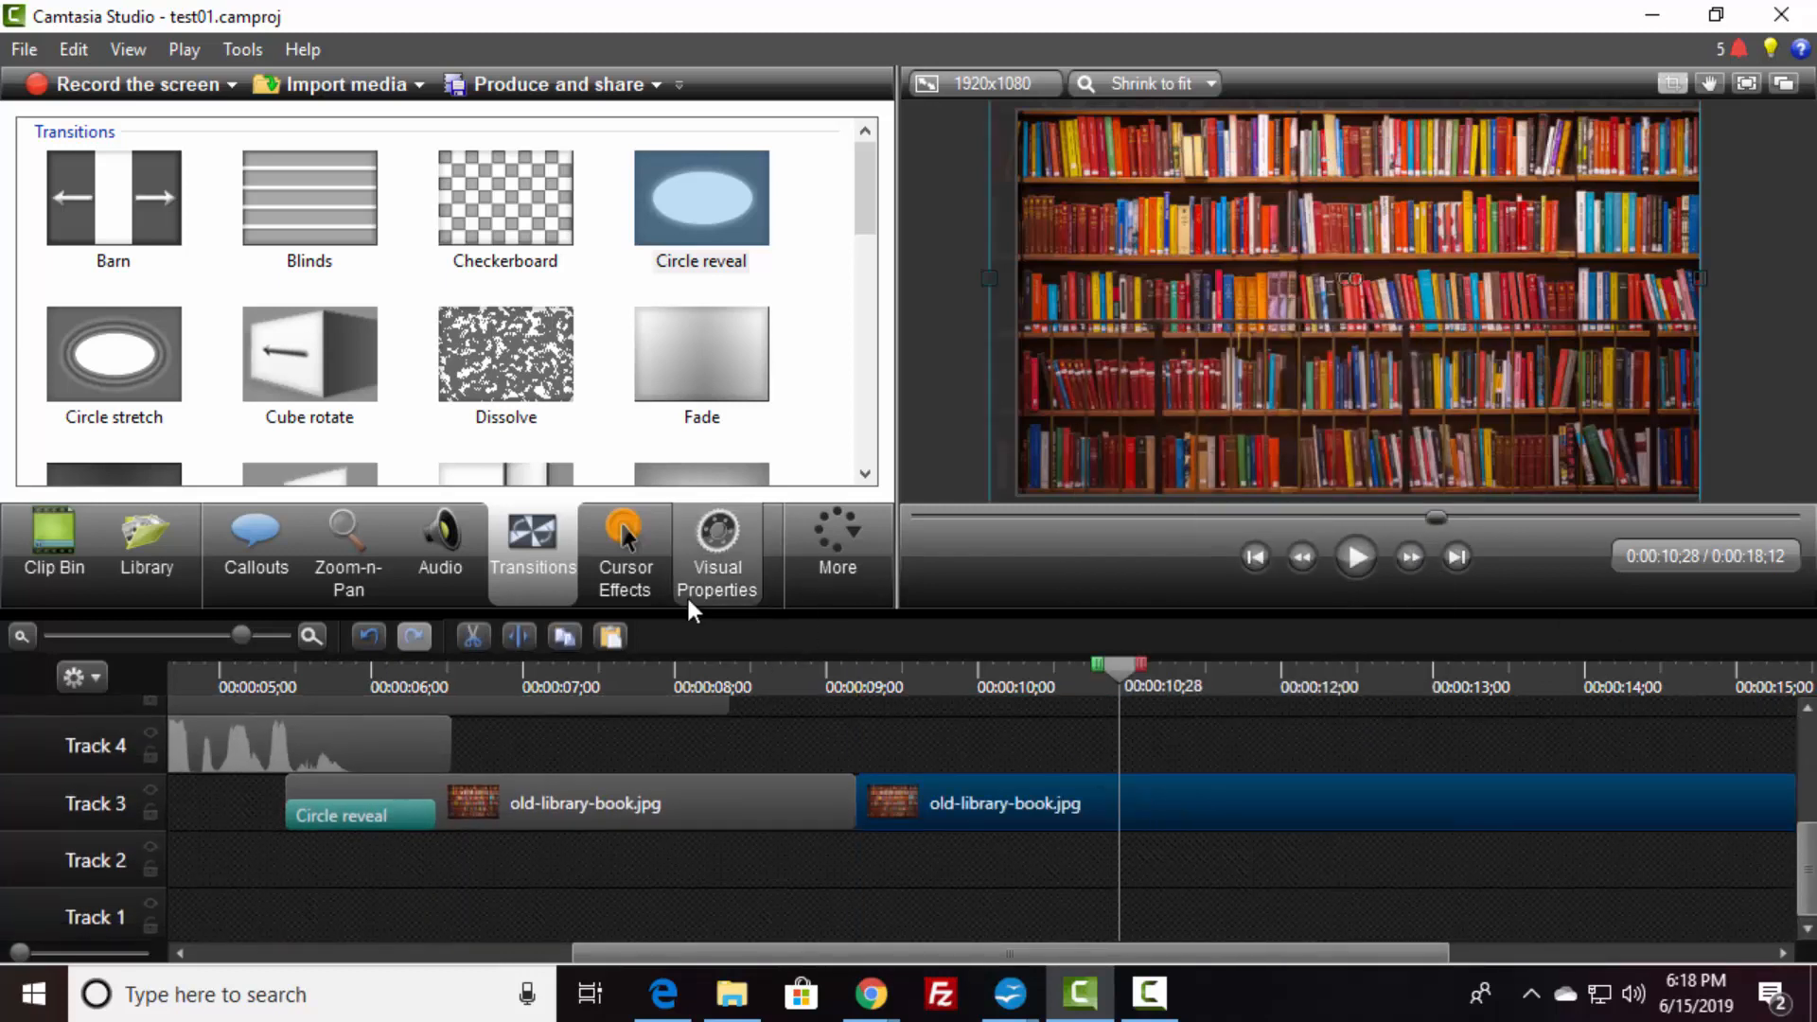
left_click(519, 638)
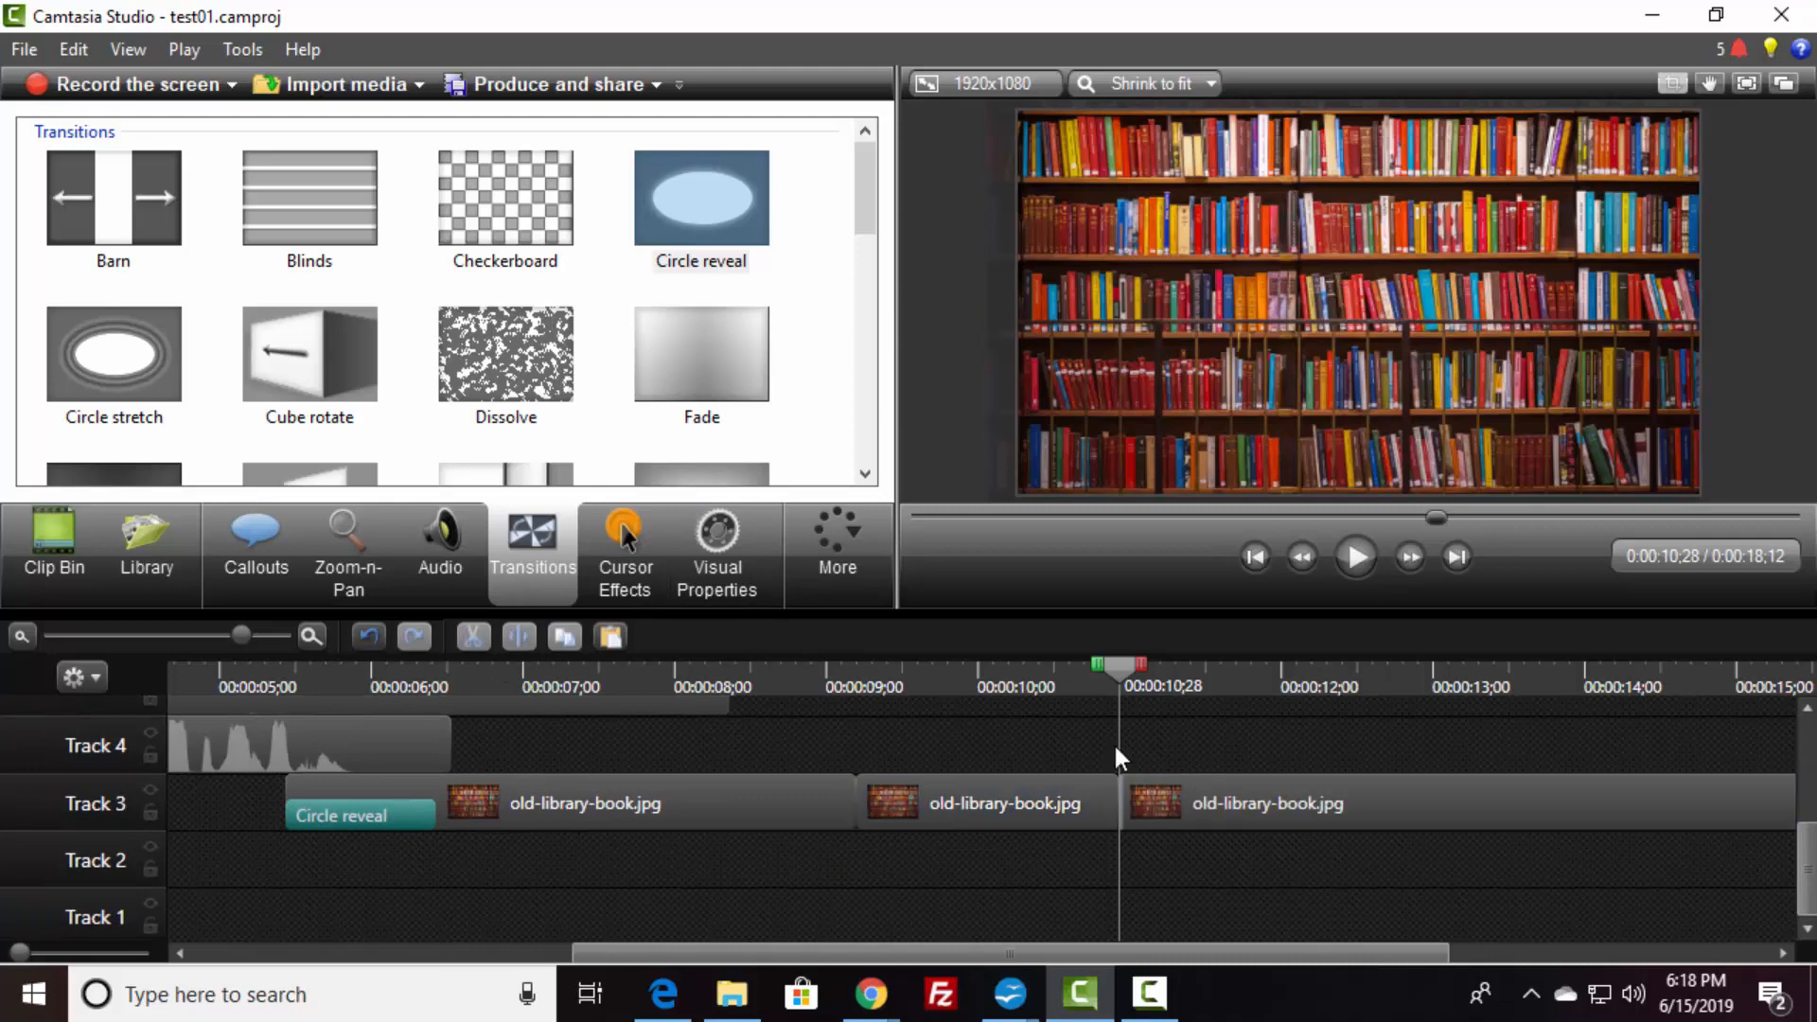
right_click(1170, 793)
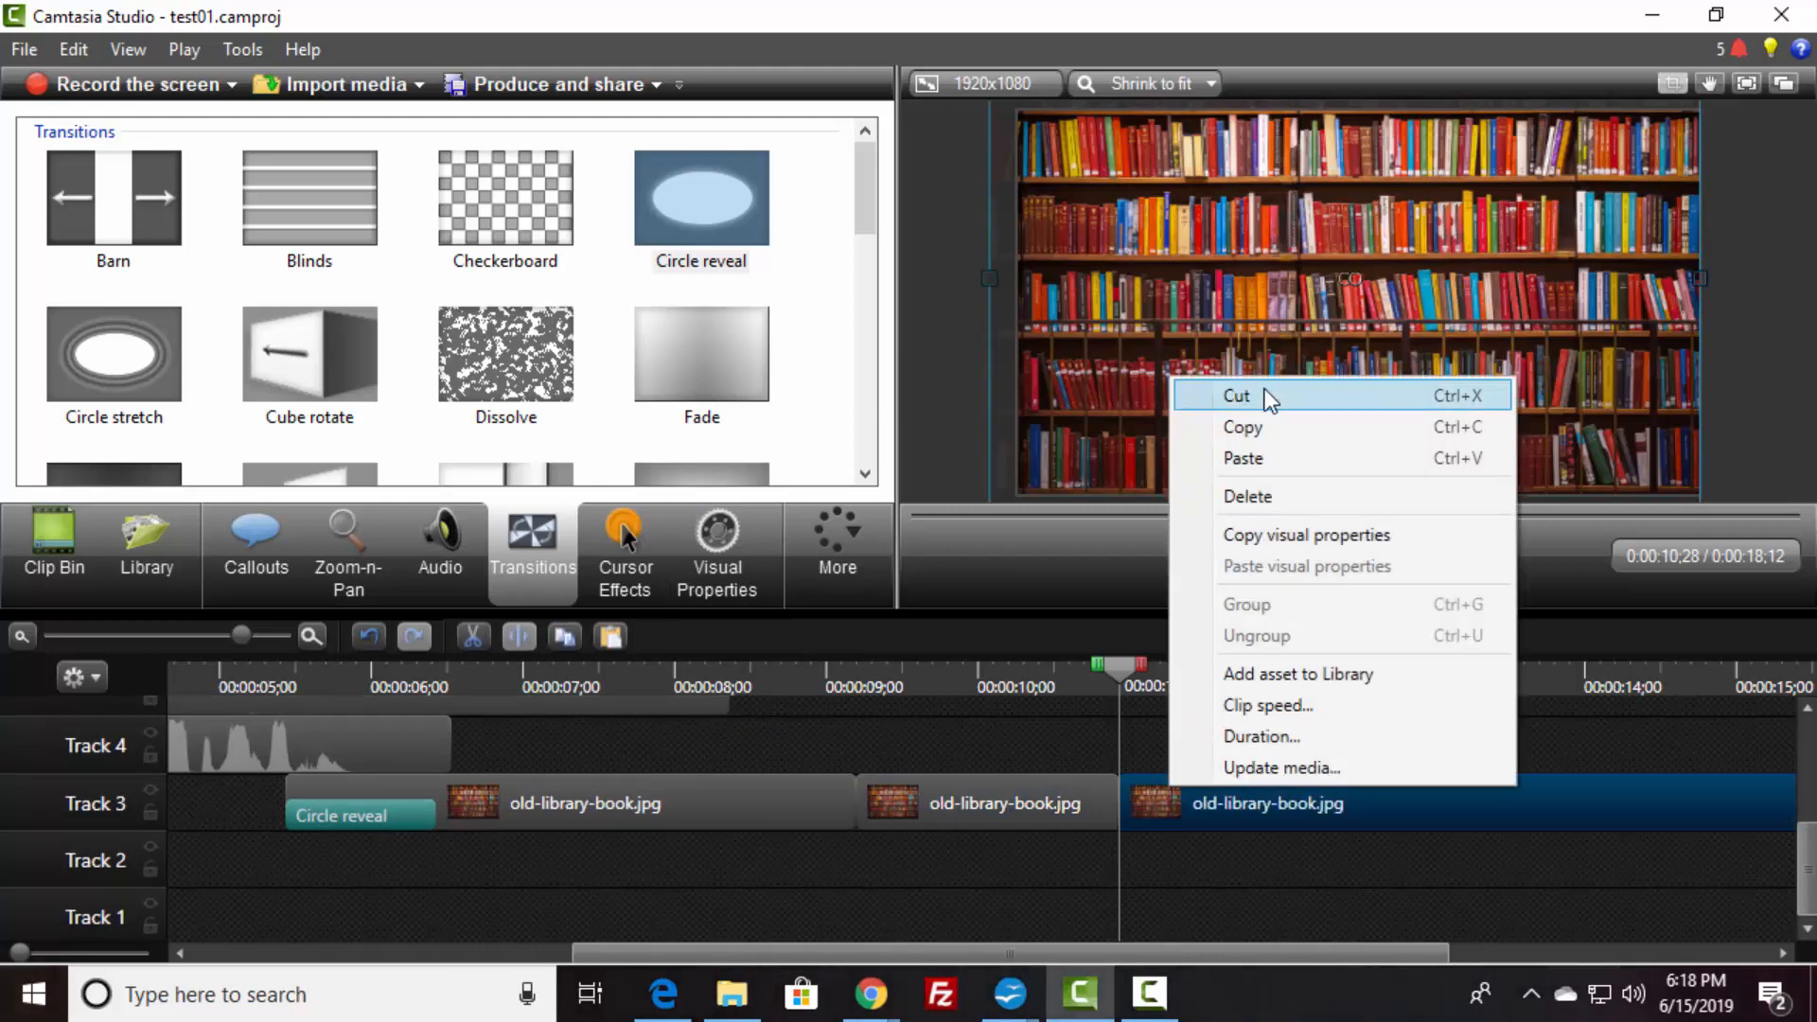
left_click(1266, 397)
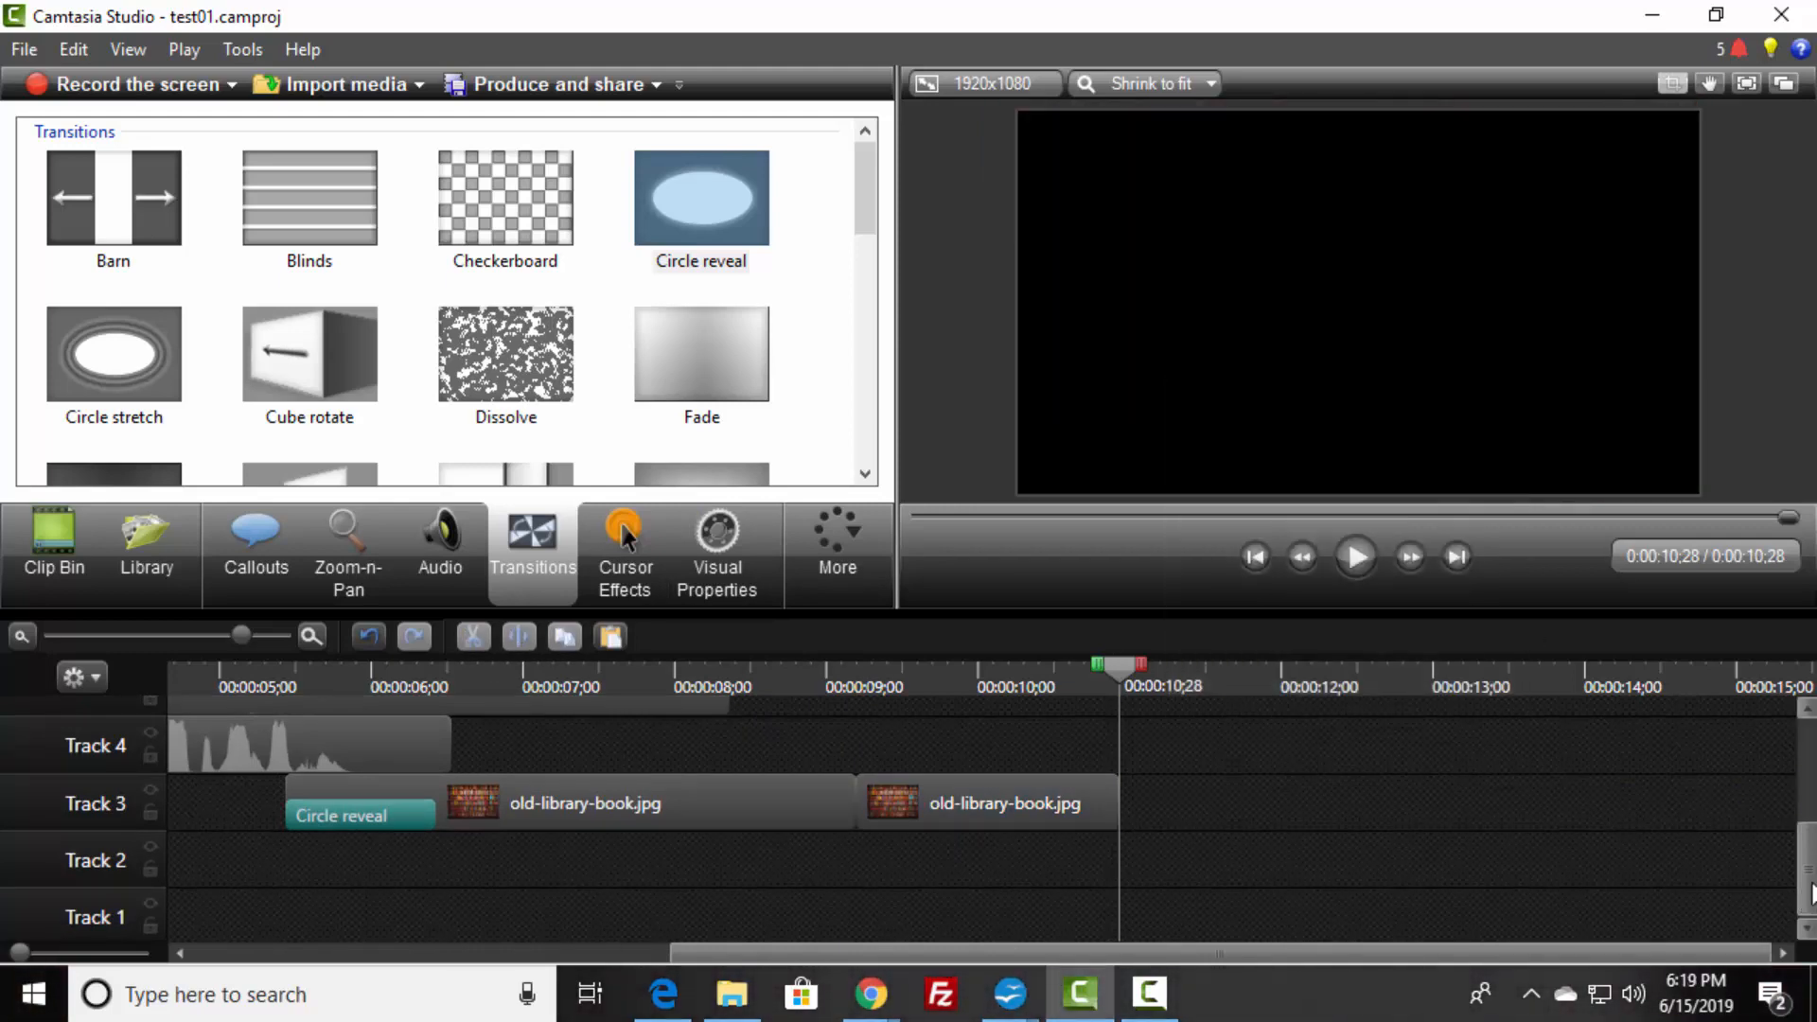
- Add a Circle reveal transition to the ends of MVI_1205.MP4 on Track 6 and old-library-book.jpg on Track 3
left_click_drag(1809, 891, 1801, 849)
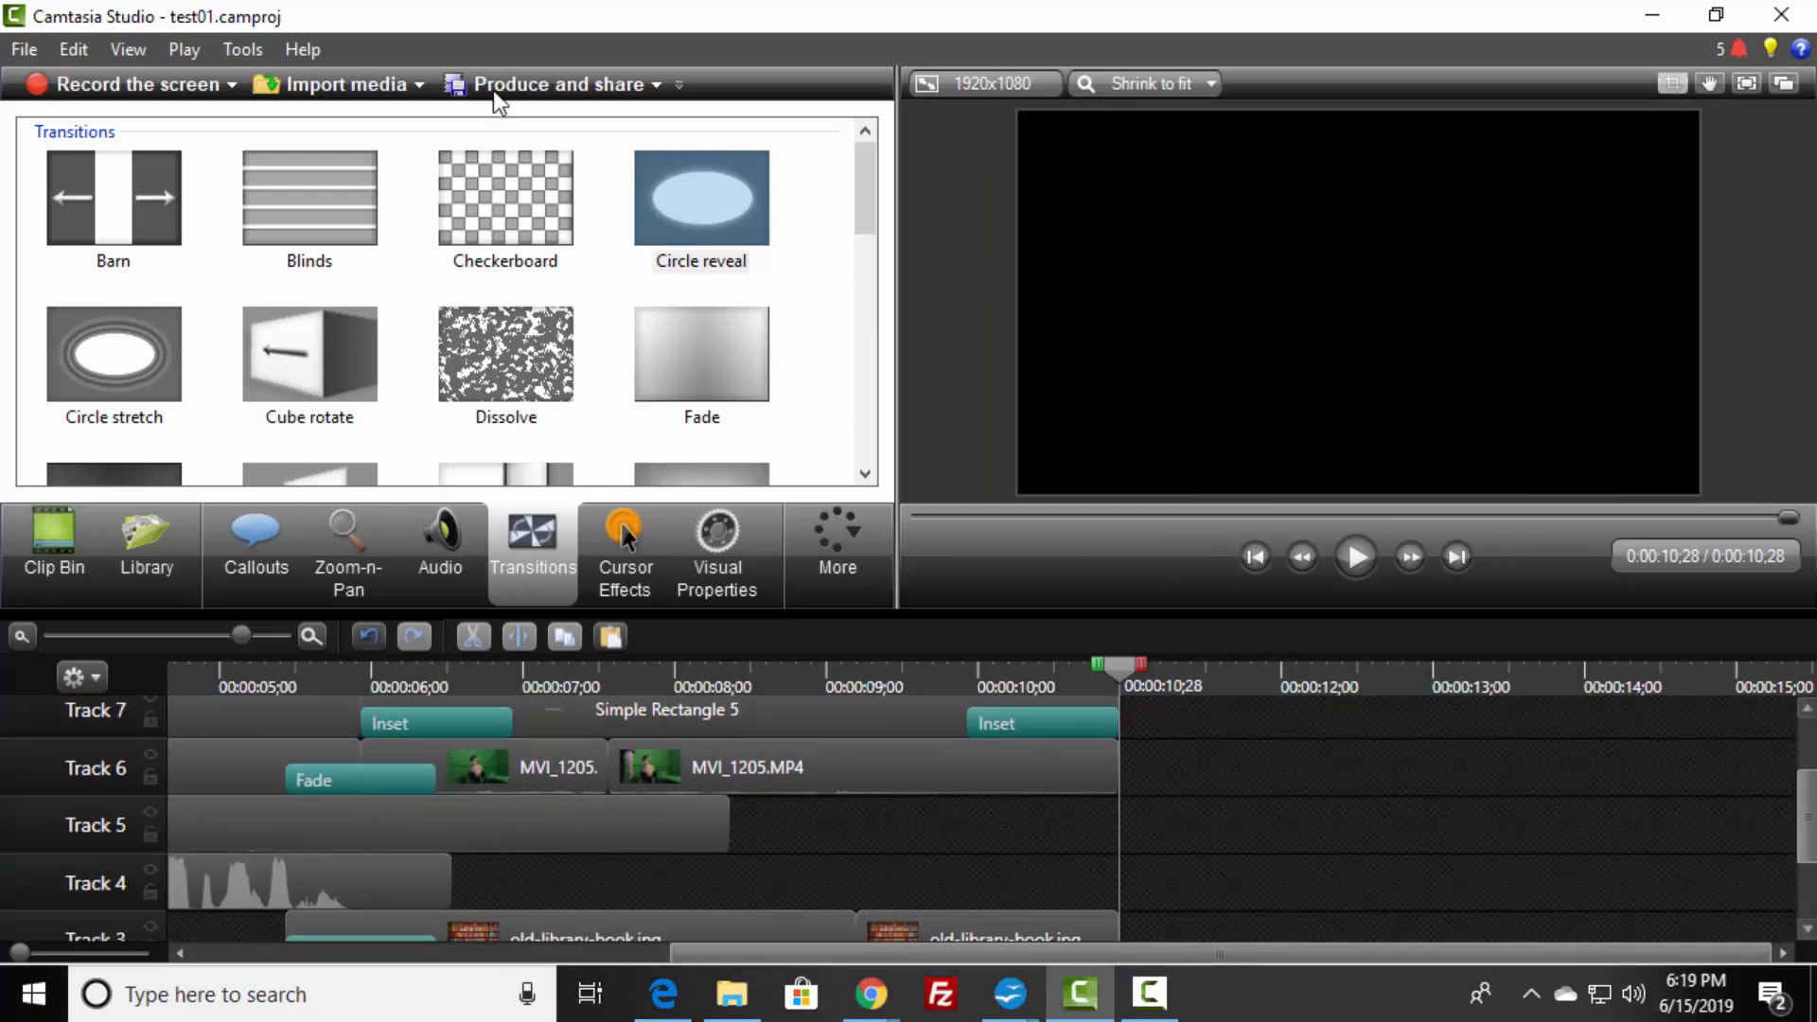
left_click_drag(714, 206, 1097, 780)
left_click_drag(700, 186, 912, 749)
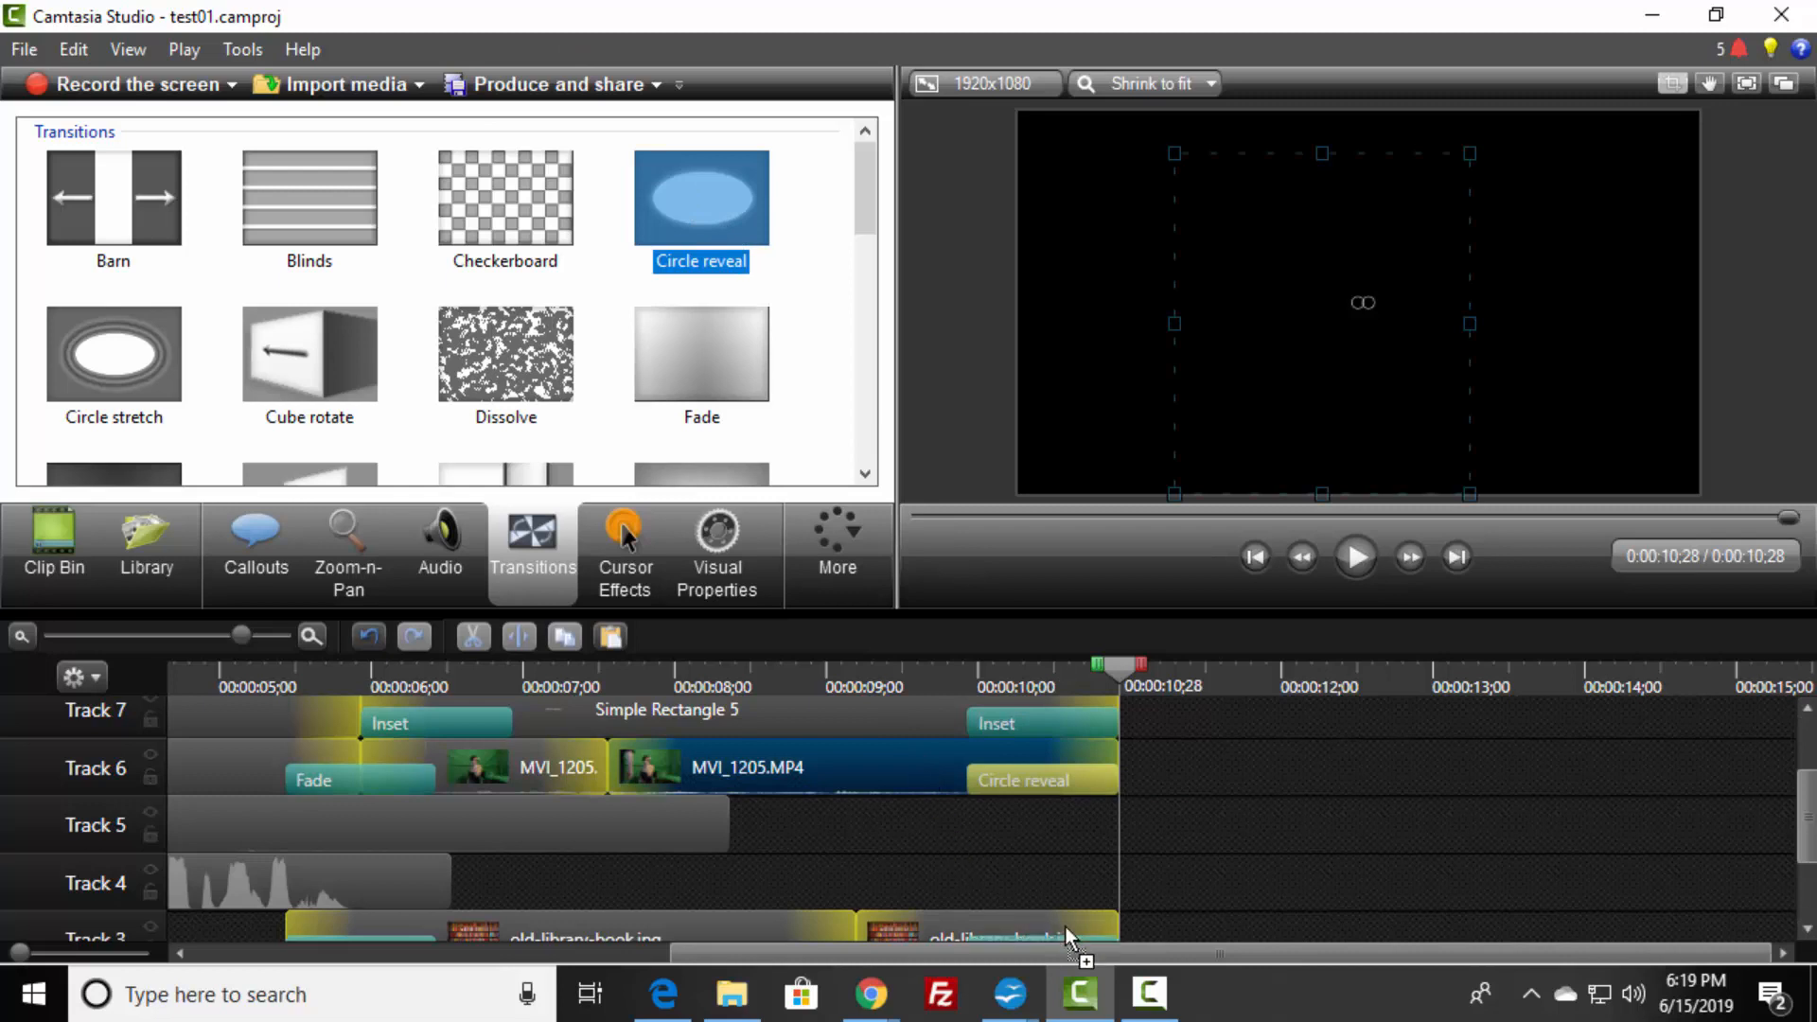
left_click_drag(1066, 927, 1065, 929)
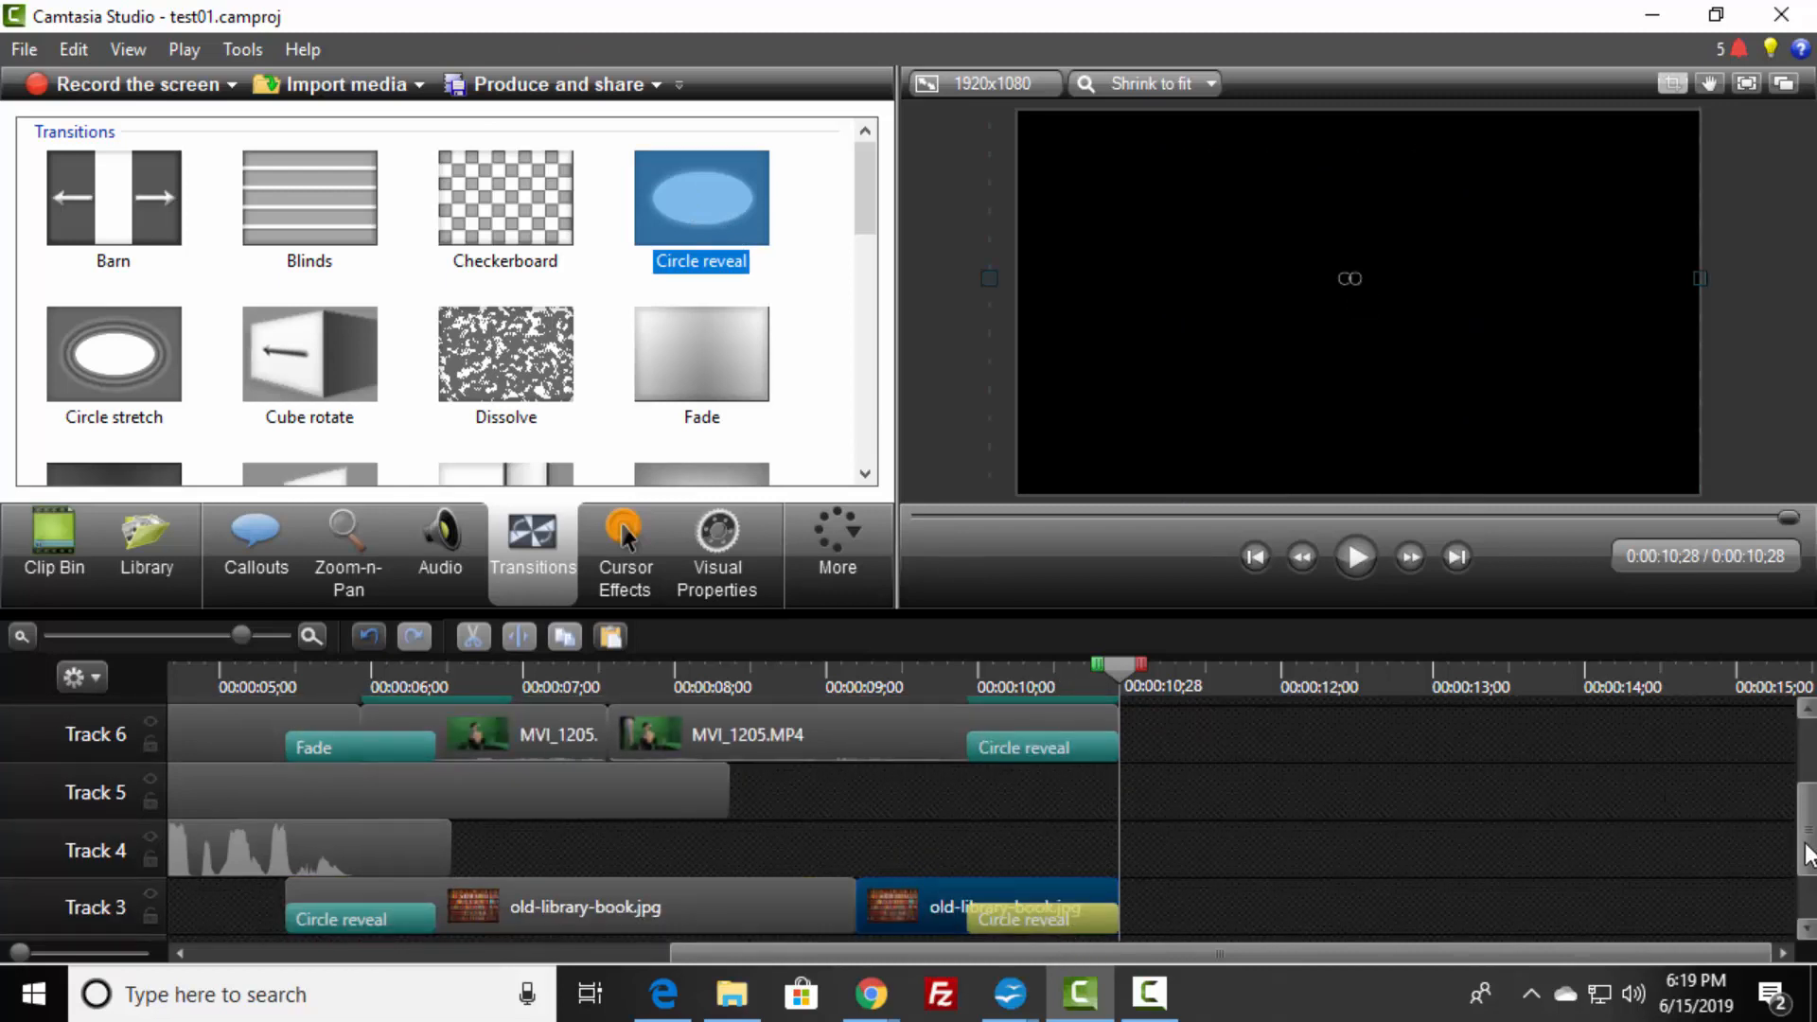
- Copy the Simple Rectangle 5 title callout from Track 7 and paste it onto Track 8 at 0:00:05;28
left_click_drag(1806, 855, 1761, 704)
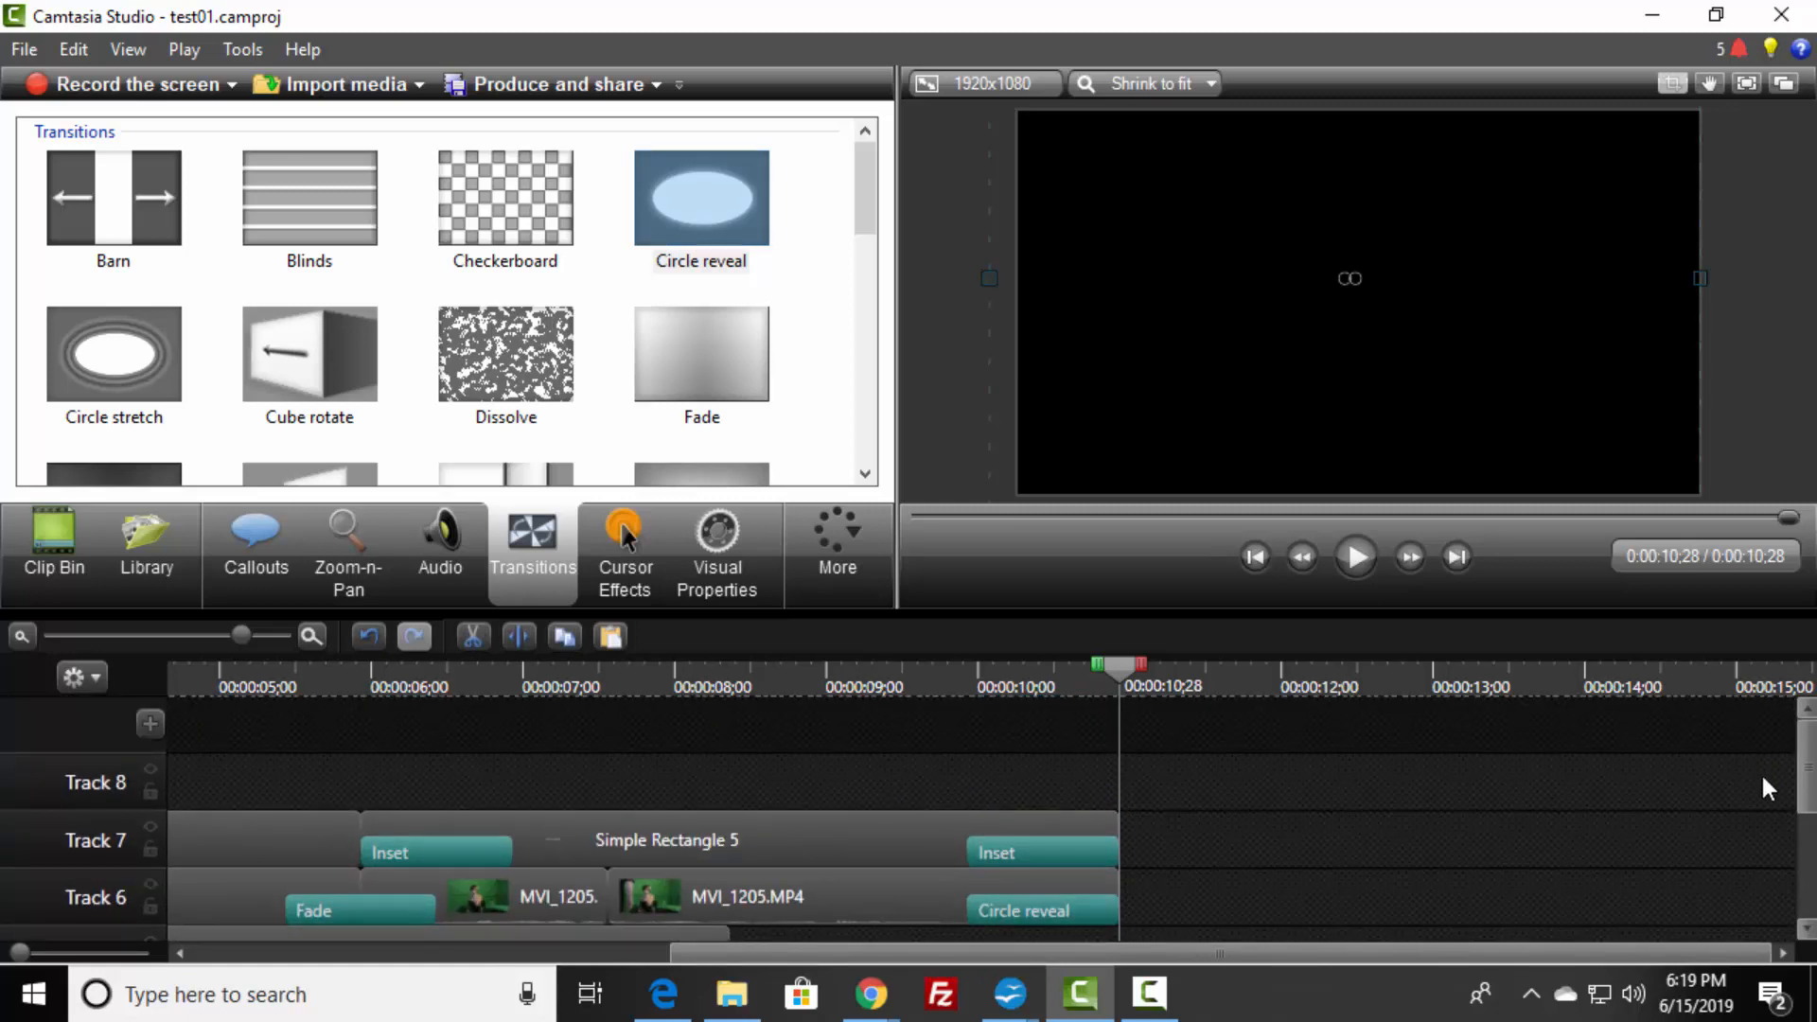
scroll(1762, 782, "down", 1)
left_click(738, 669)
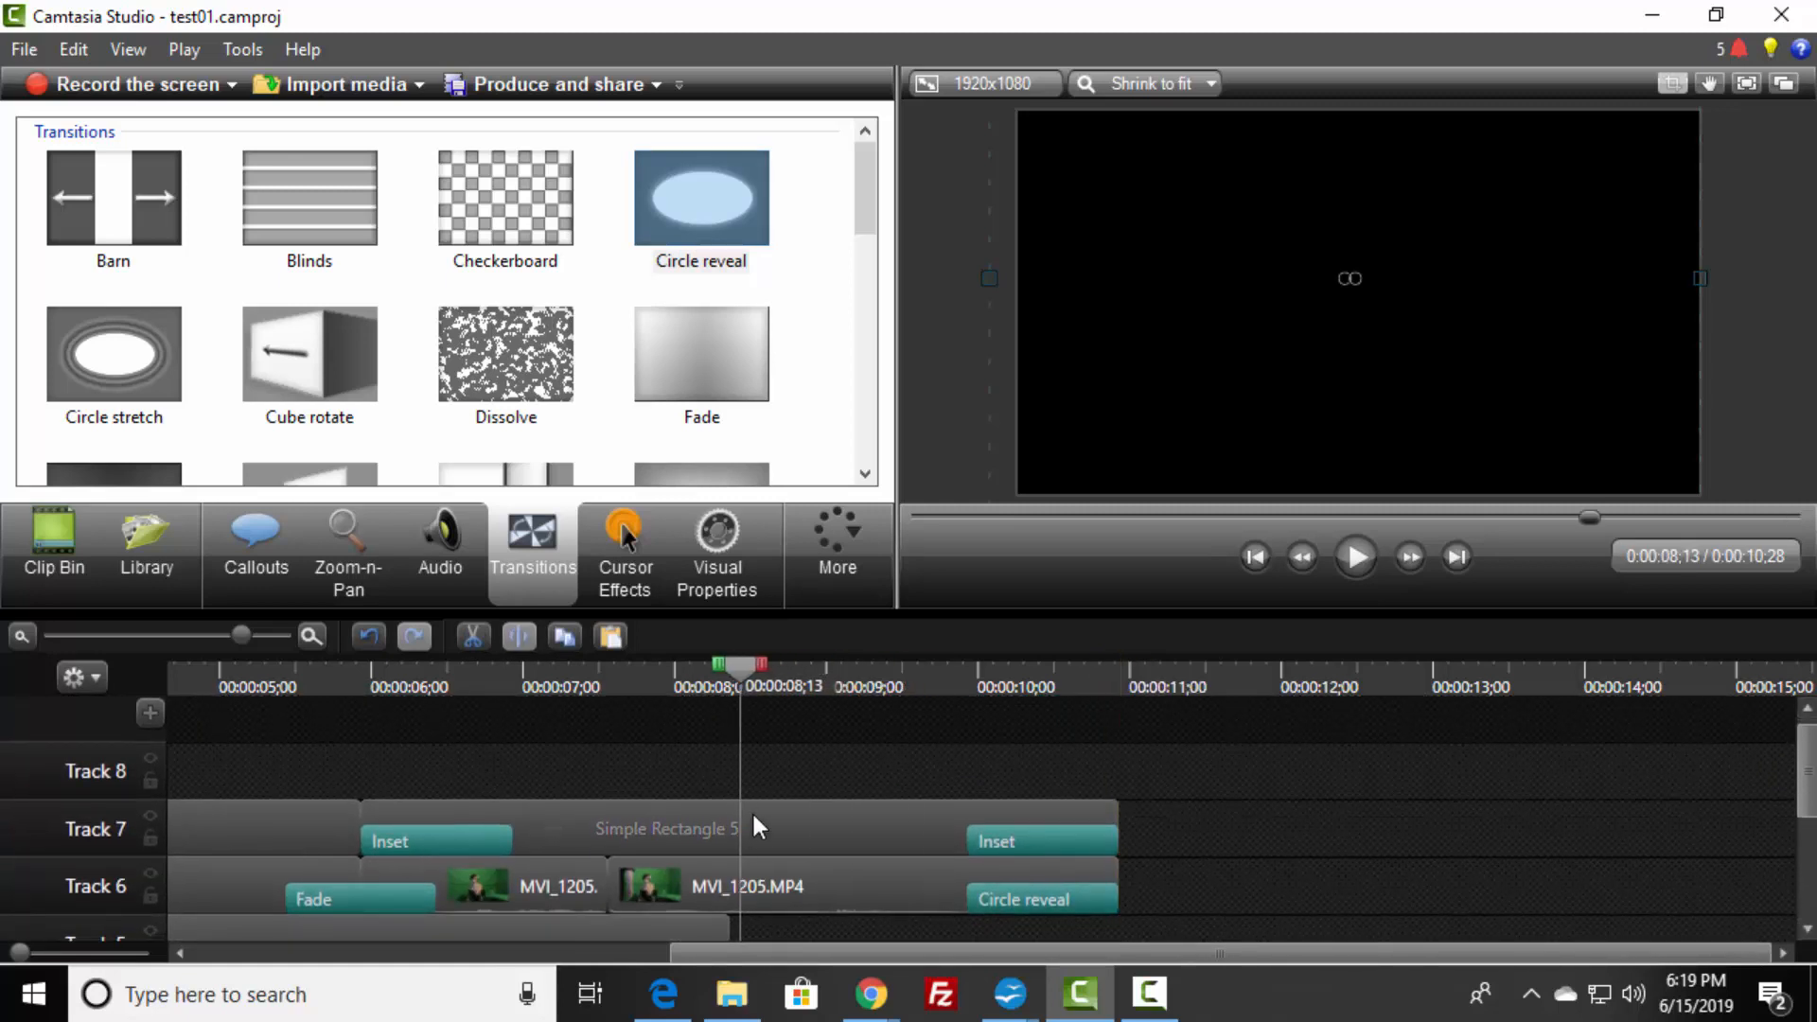
left_click(755, 818)
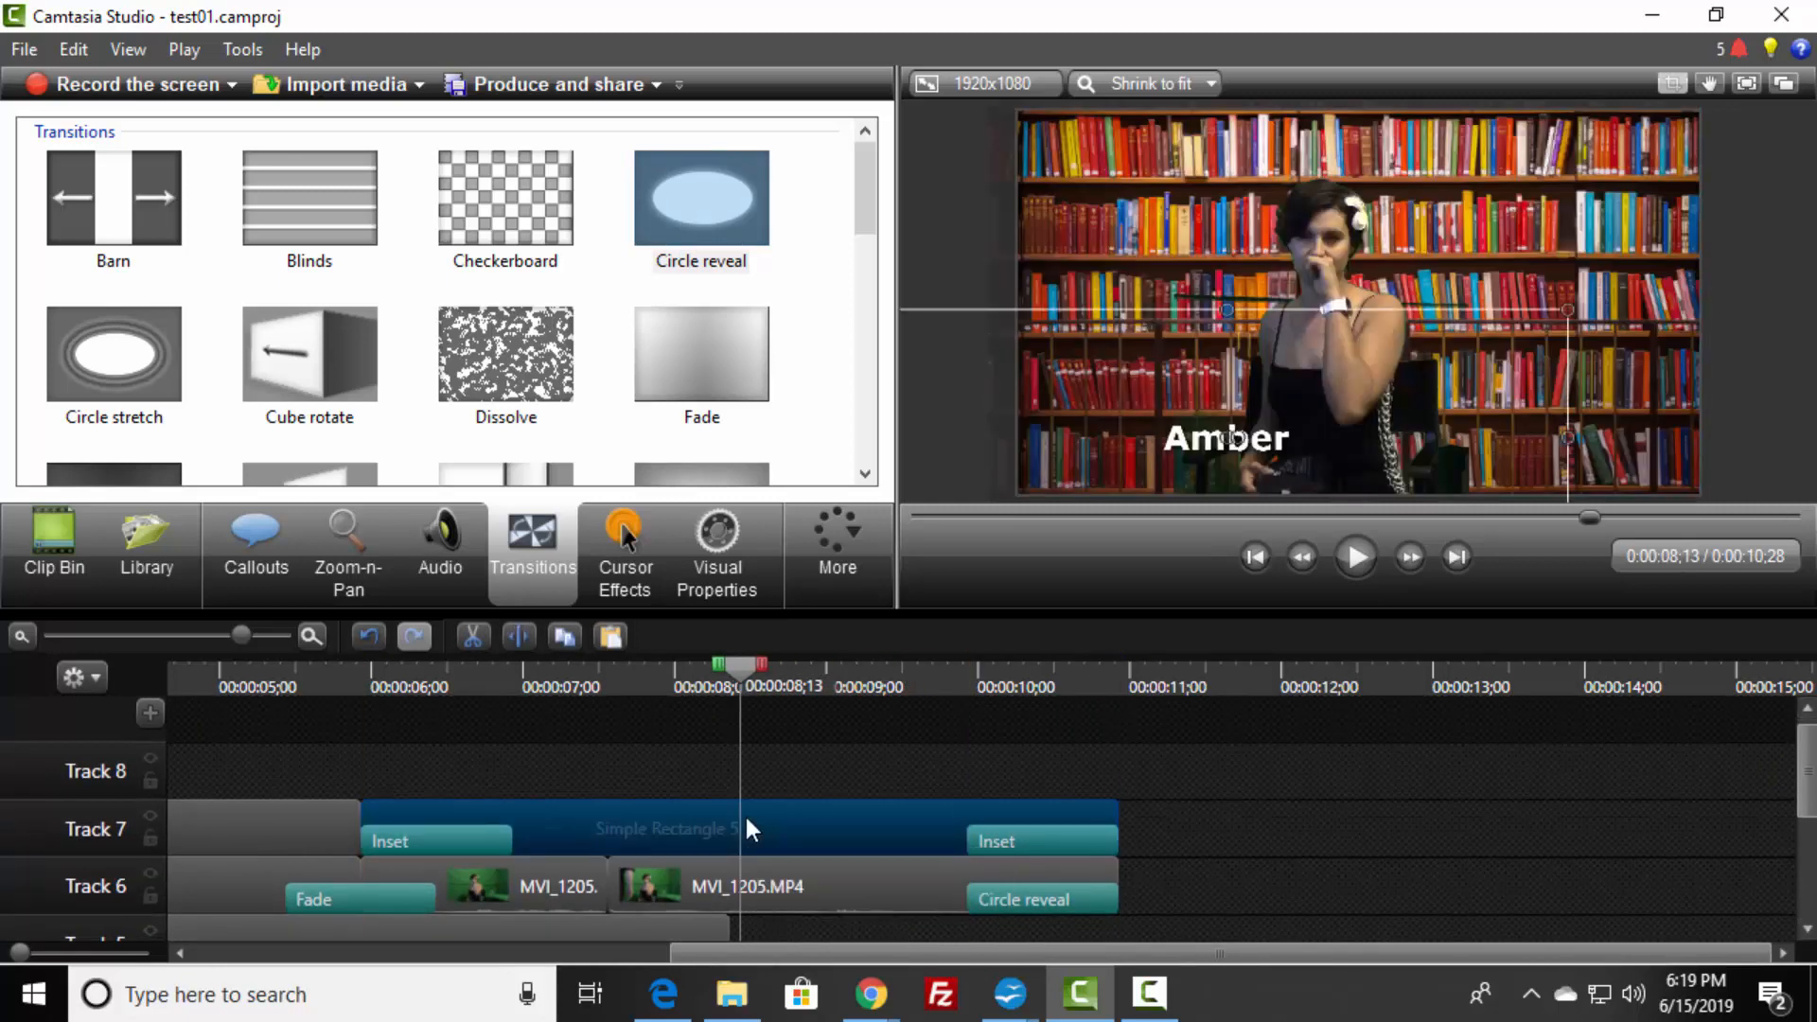
left_click(361, 672)
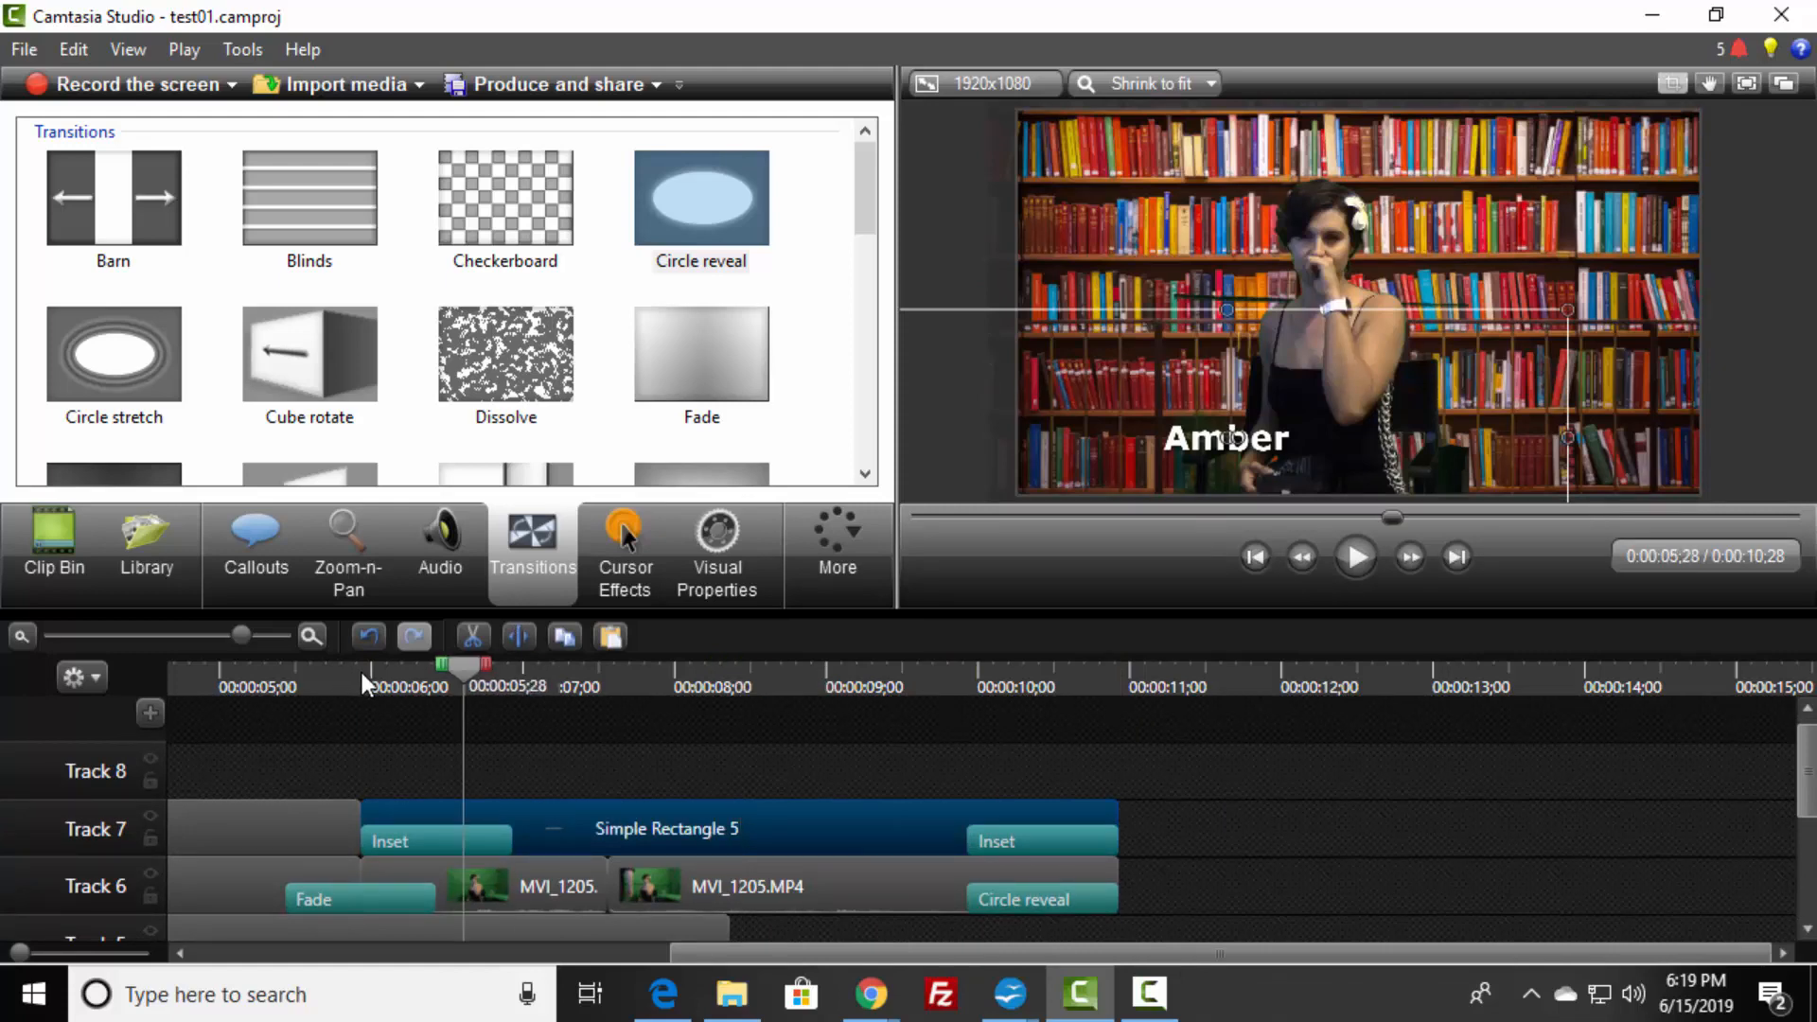
right_click(617, 819)
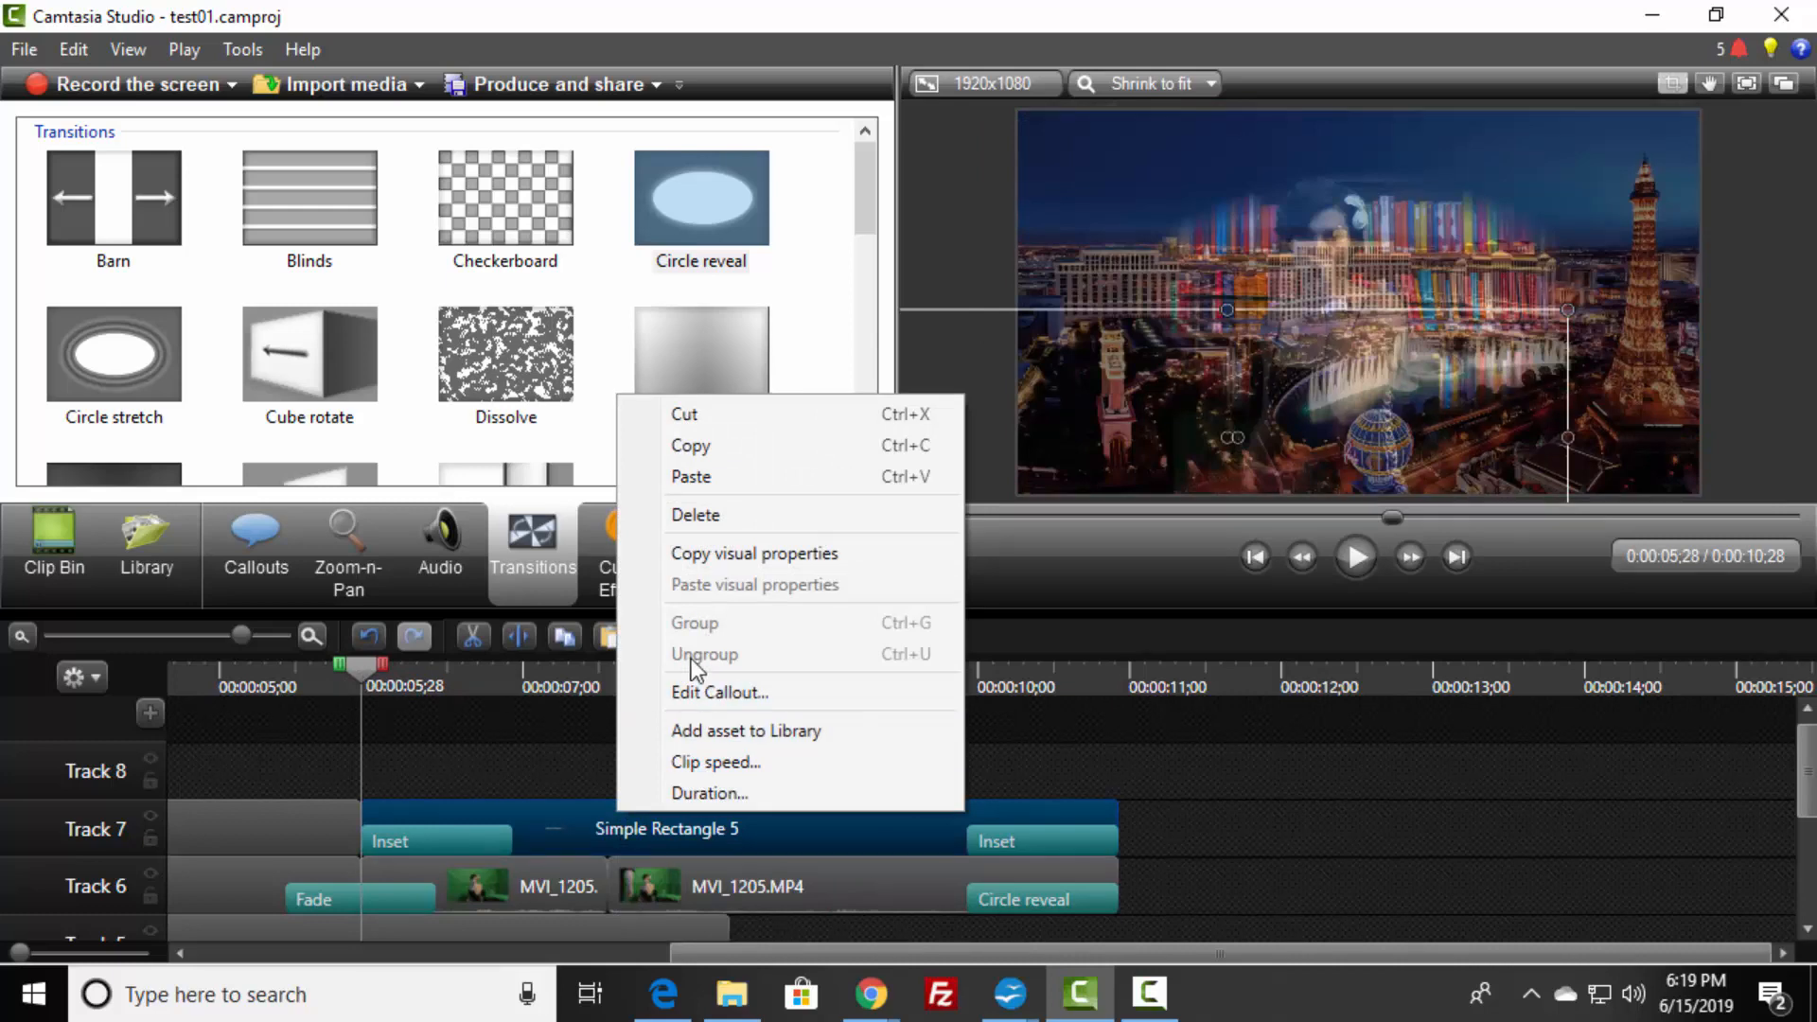
left_click(695, 446)
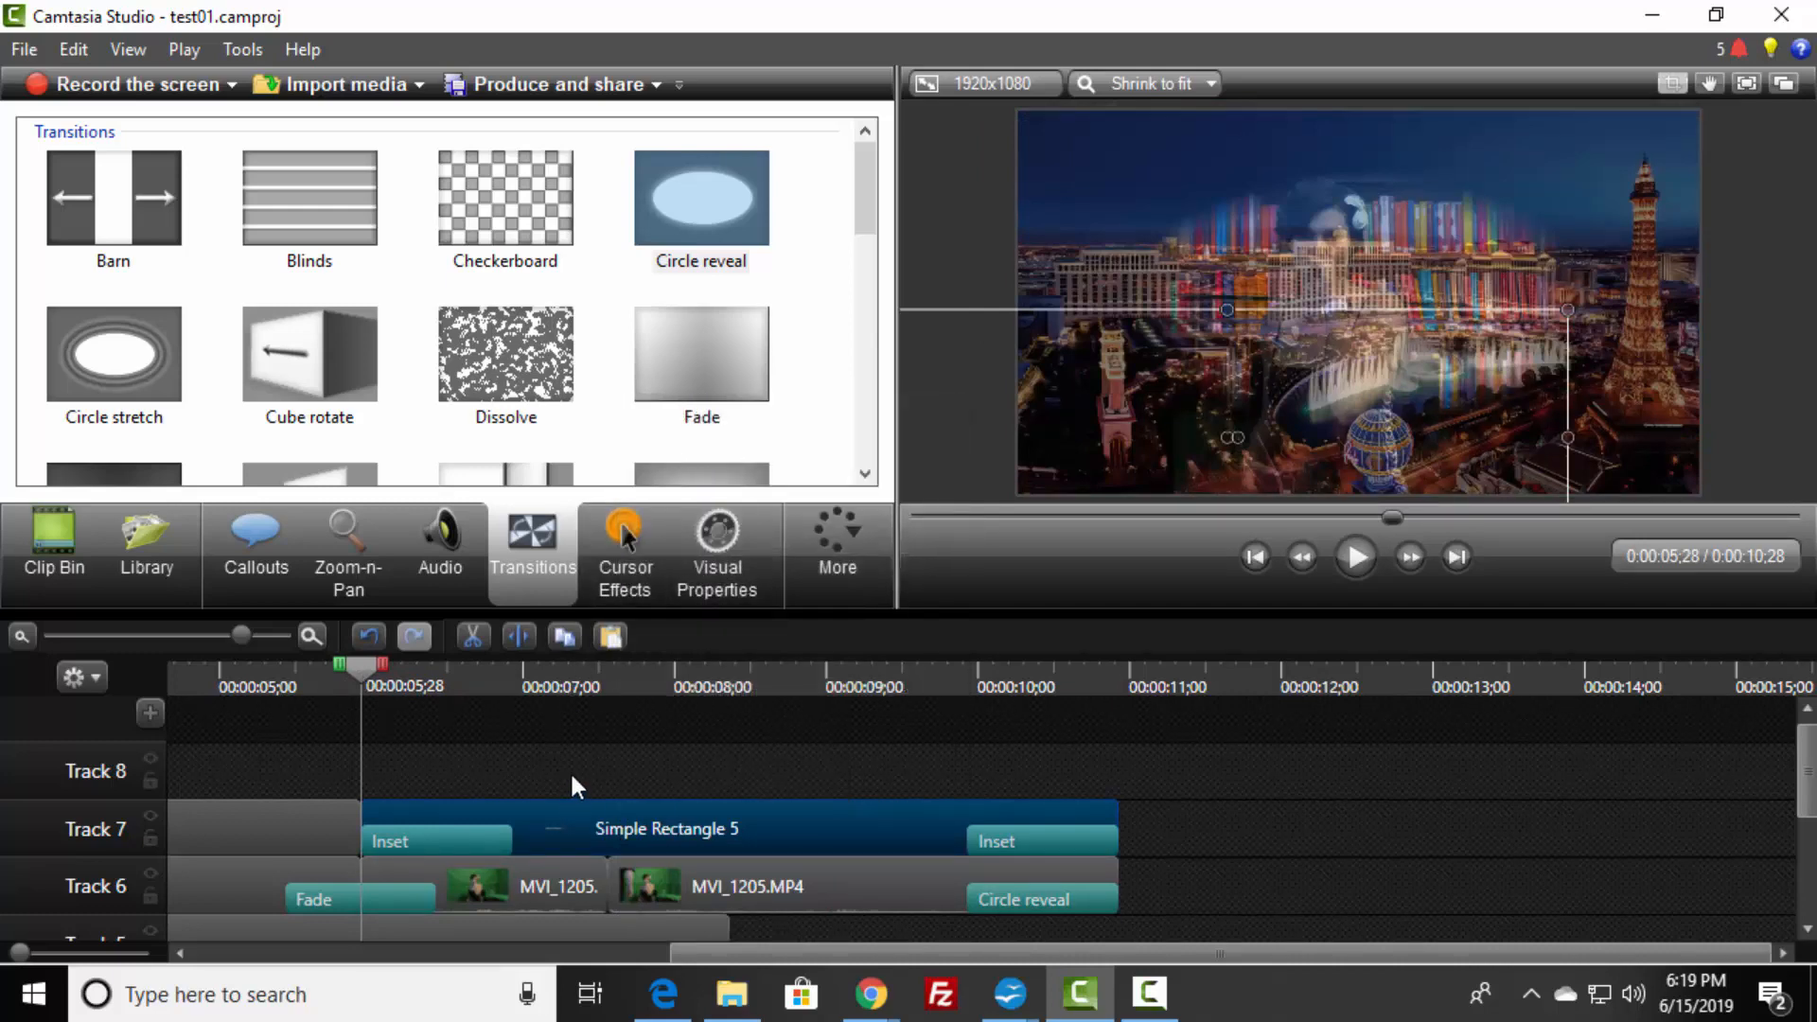
right_click(570, 771)
left_click(666, 413)
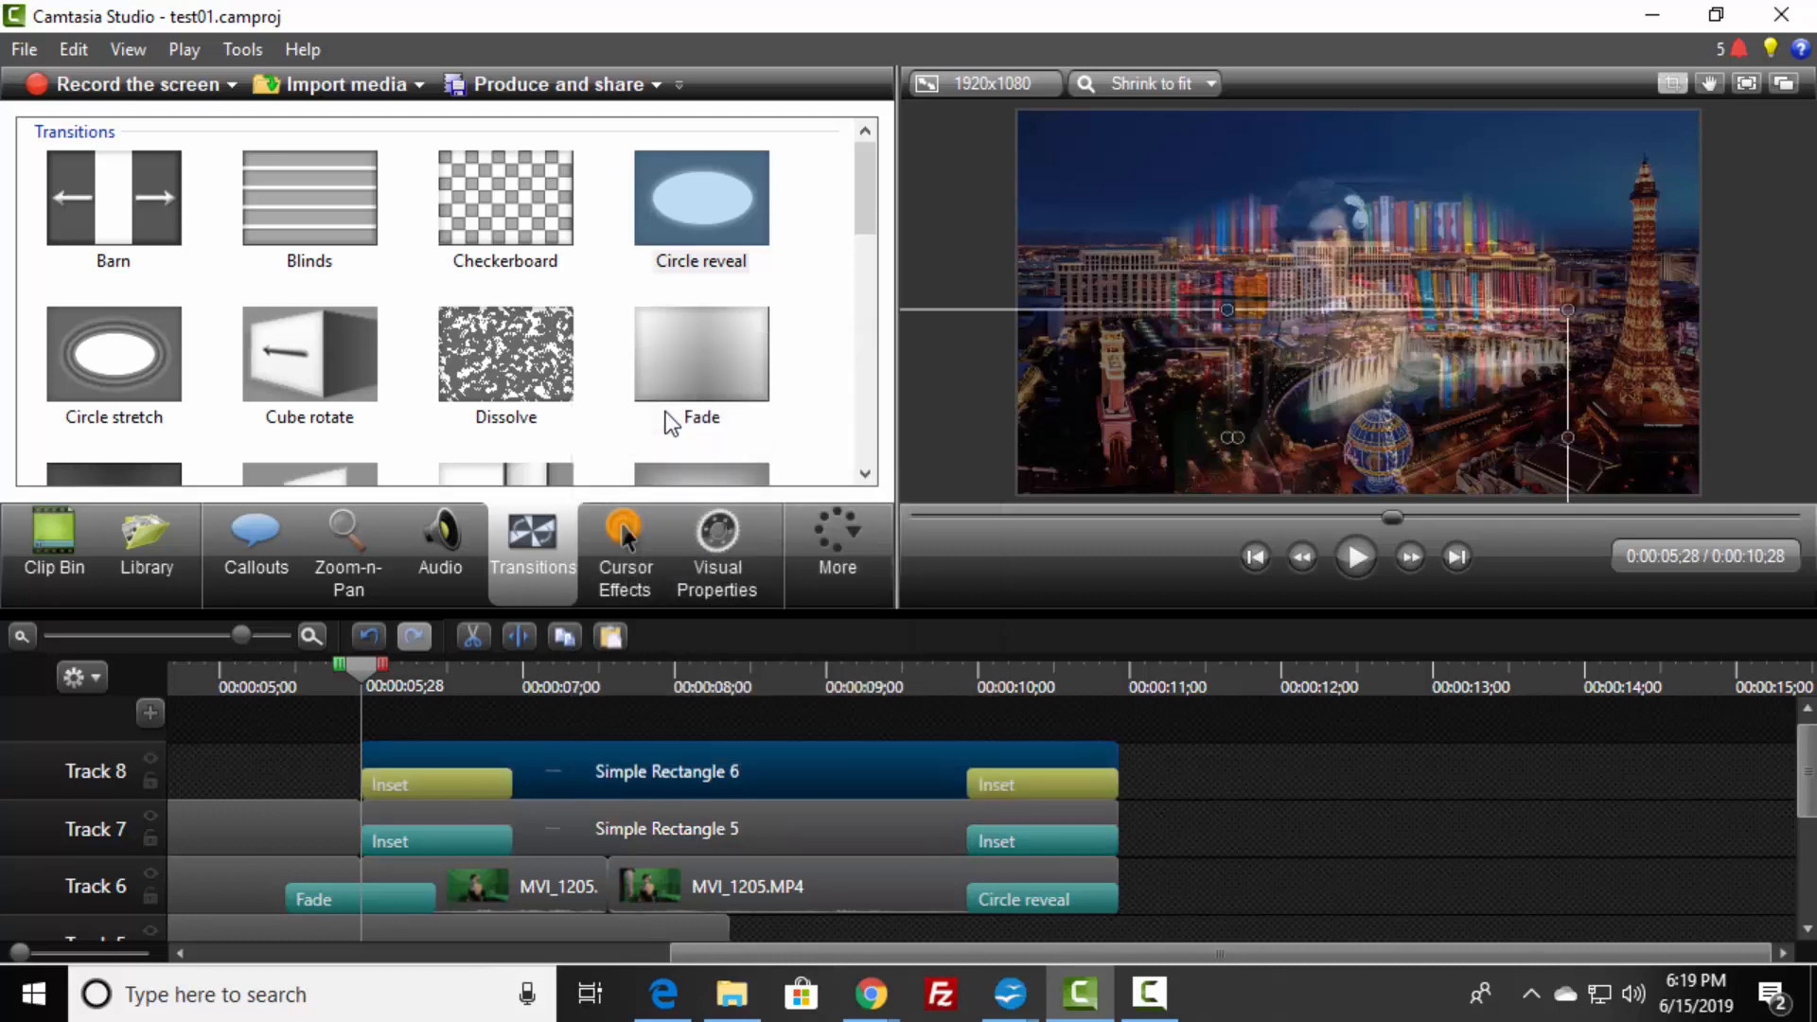
- Recolor the title text of the Track 8 callout red and offset it slightly from the white copy beneath
left_click(685, 686)
left_click(717, 763)
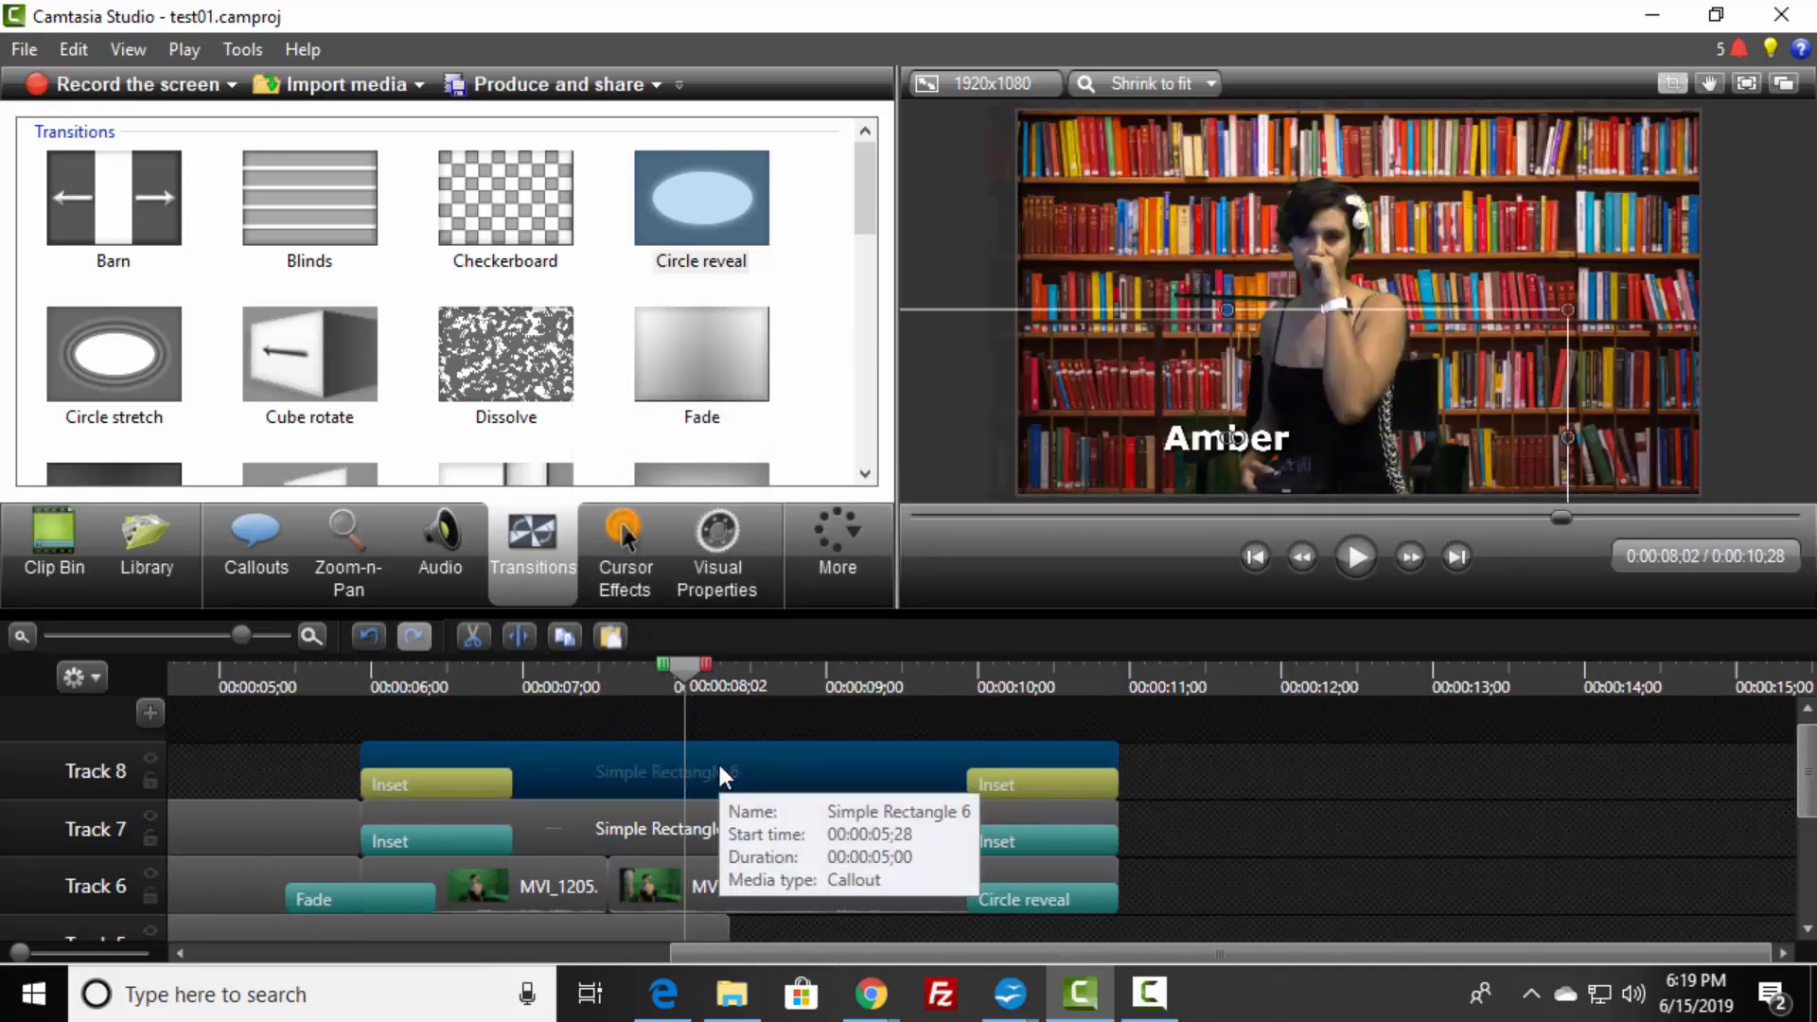
double_click(717, 760)
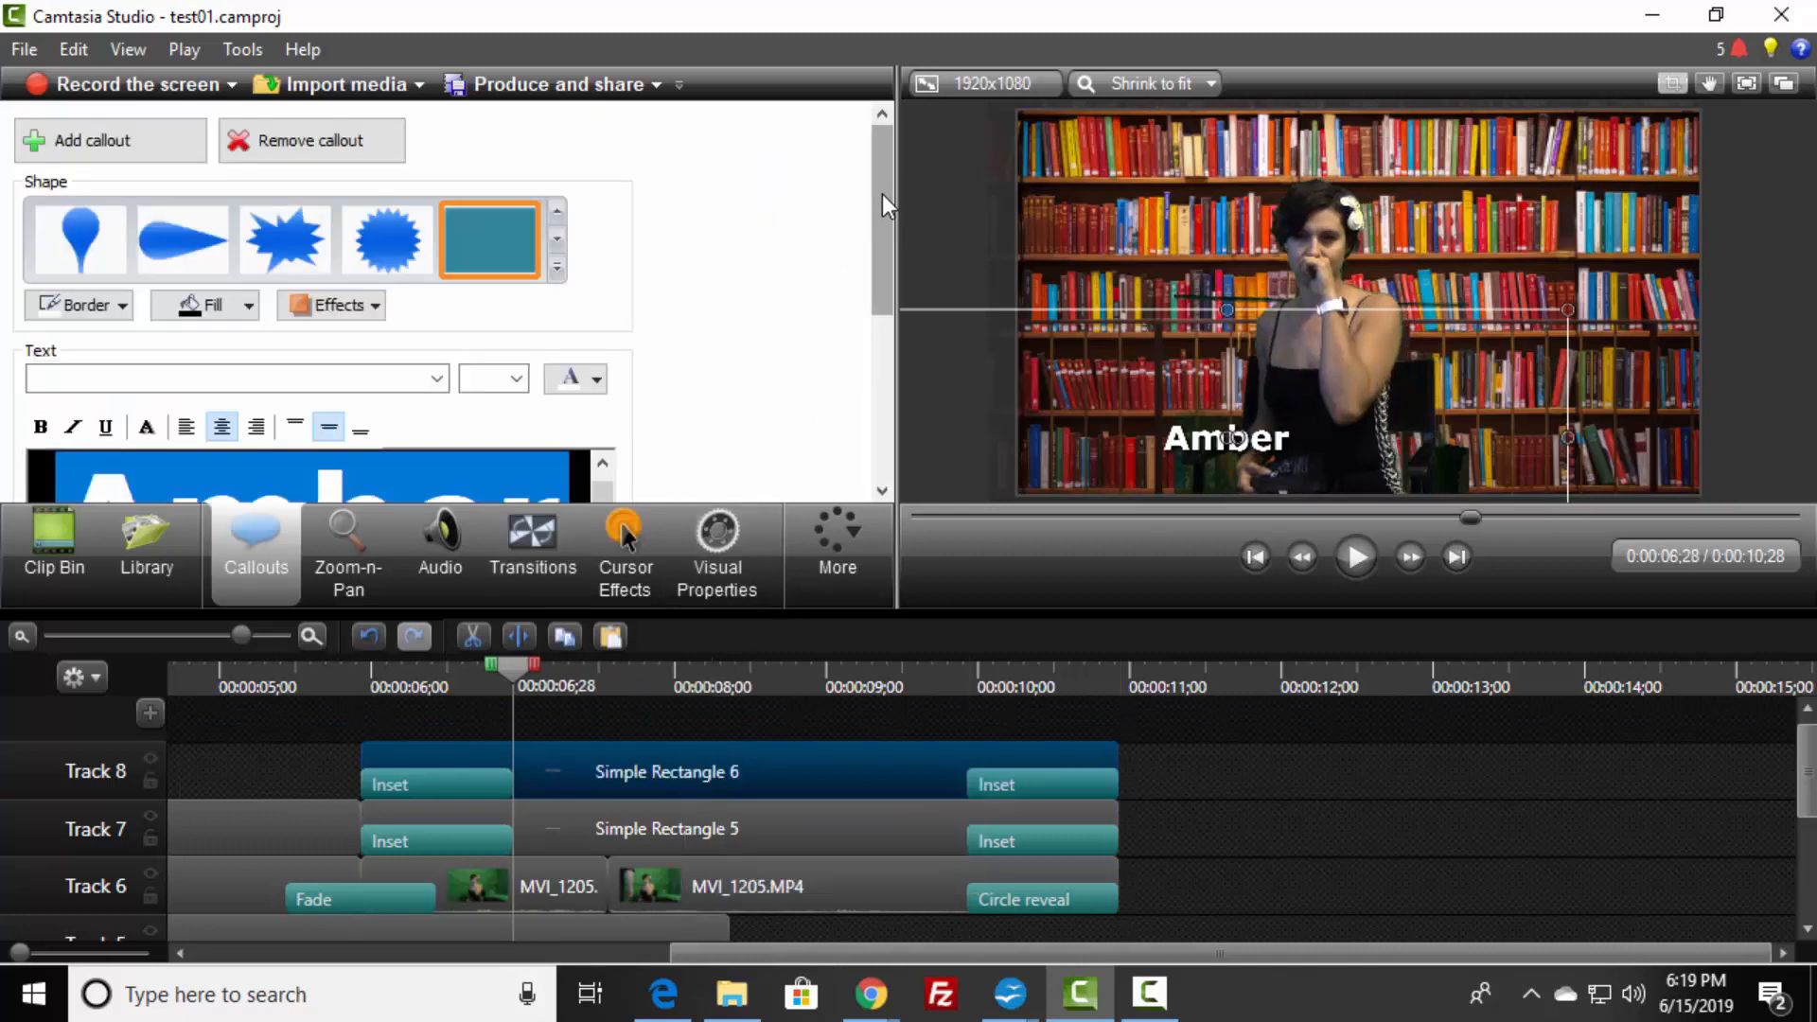
left_click_drag(882, 195, 884, 286)
left_click(598, 201)
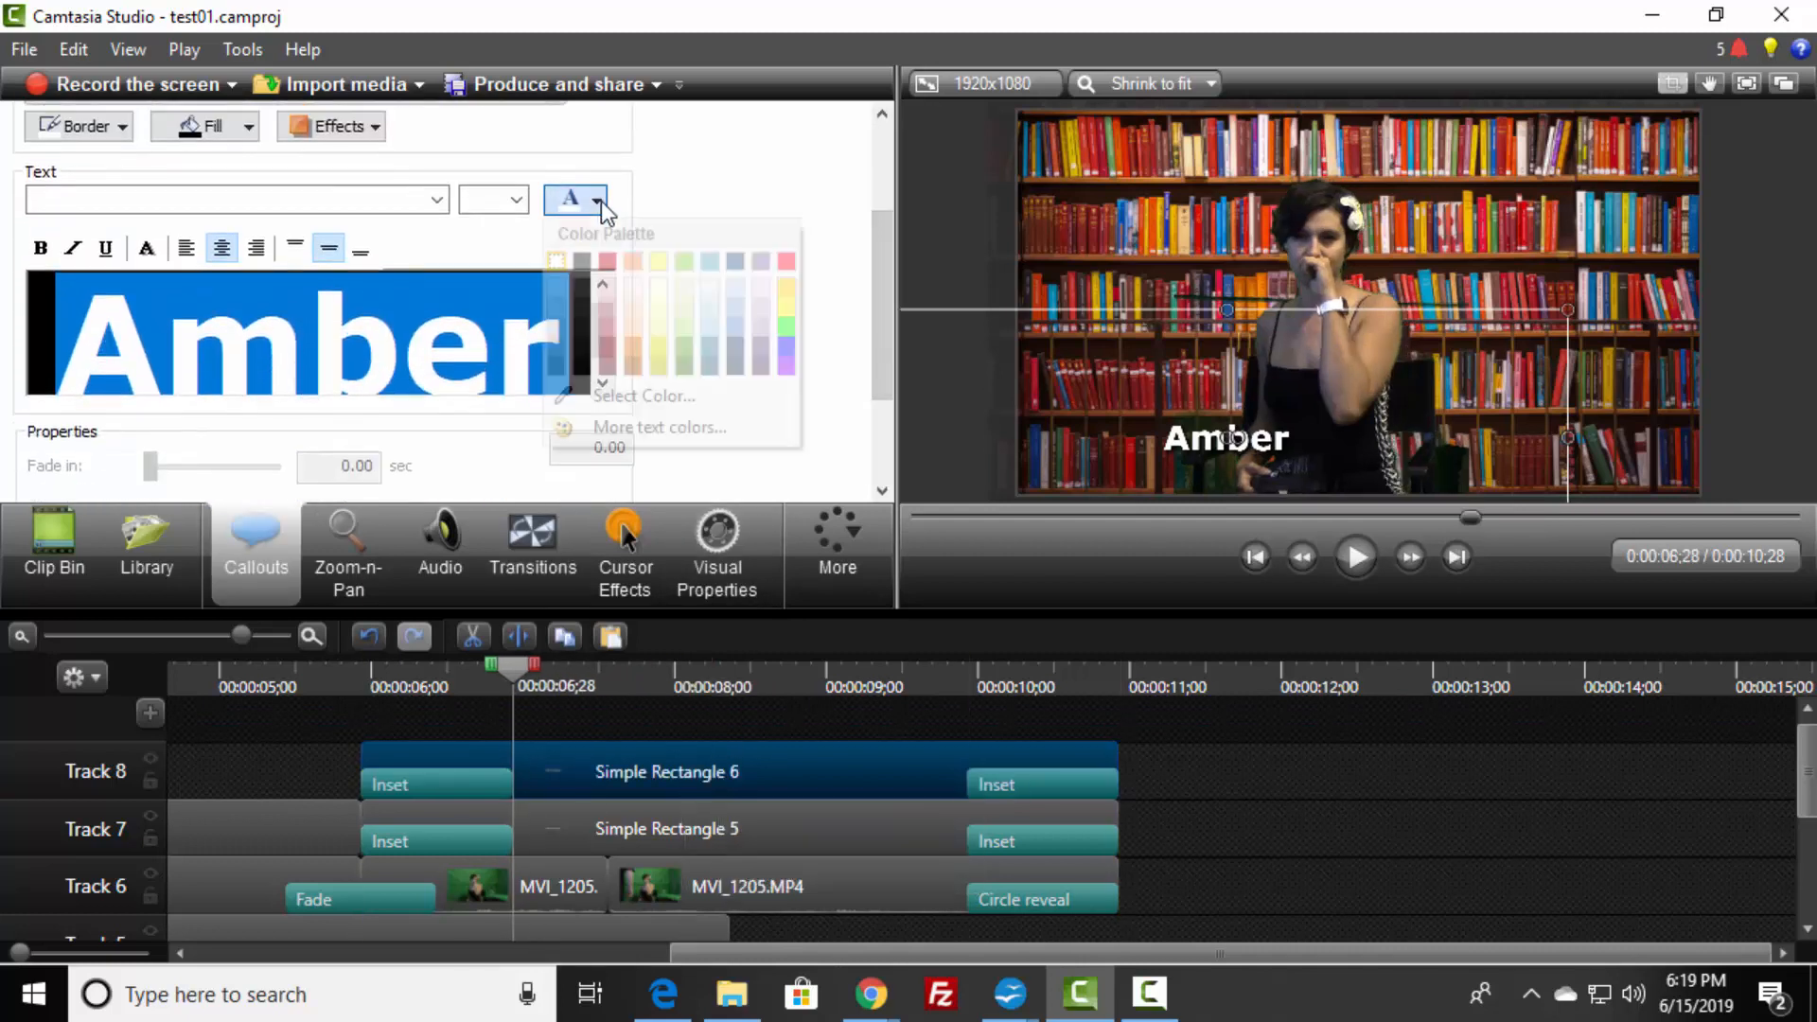
left_click(608, 262)
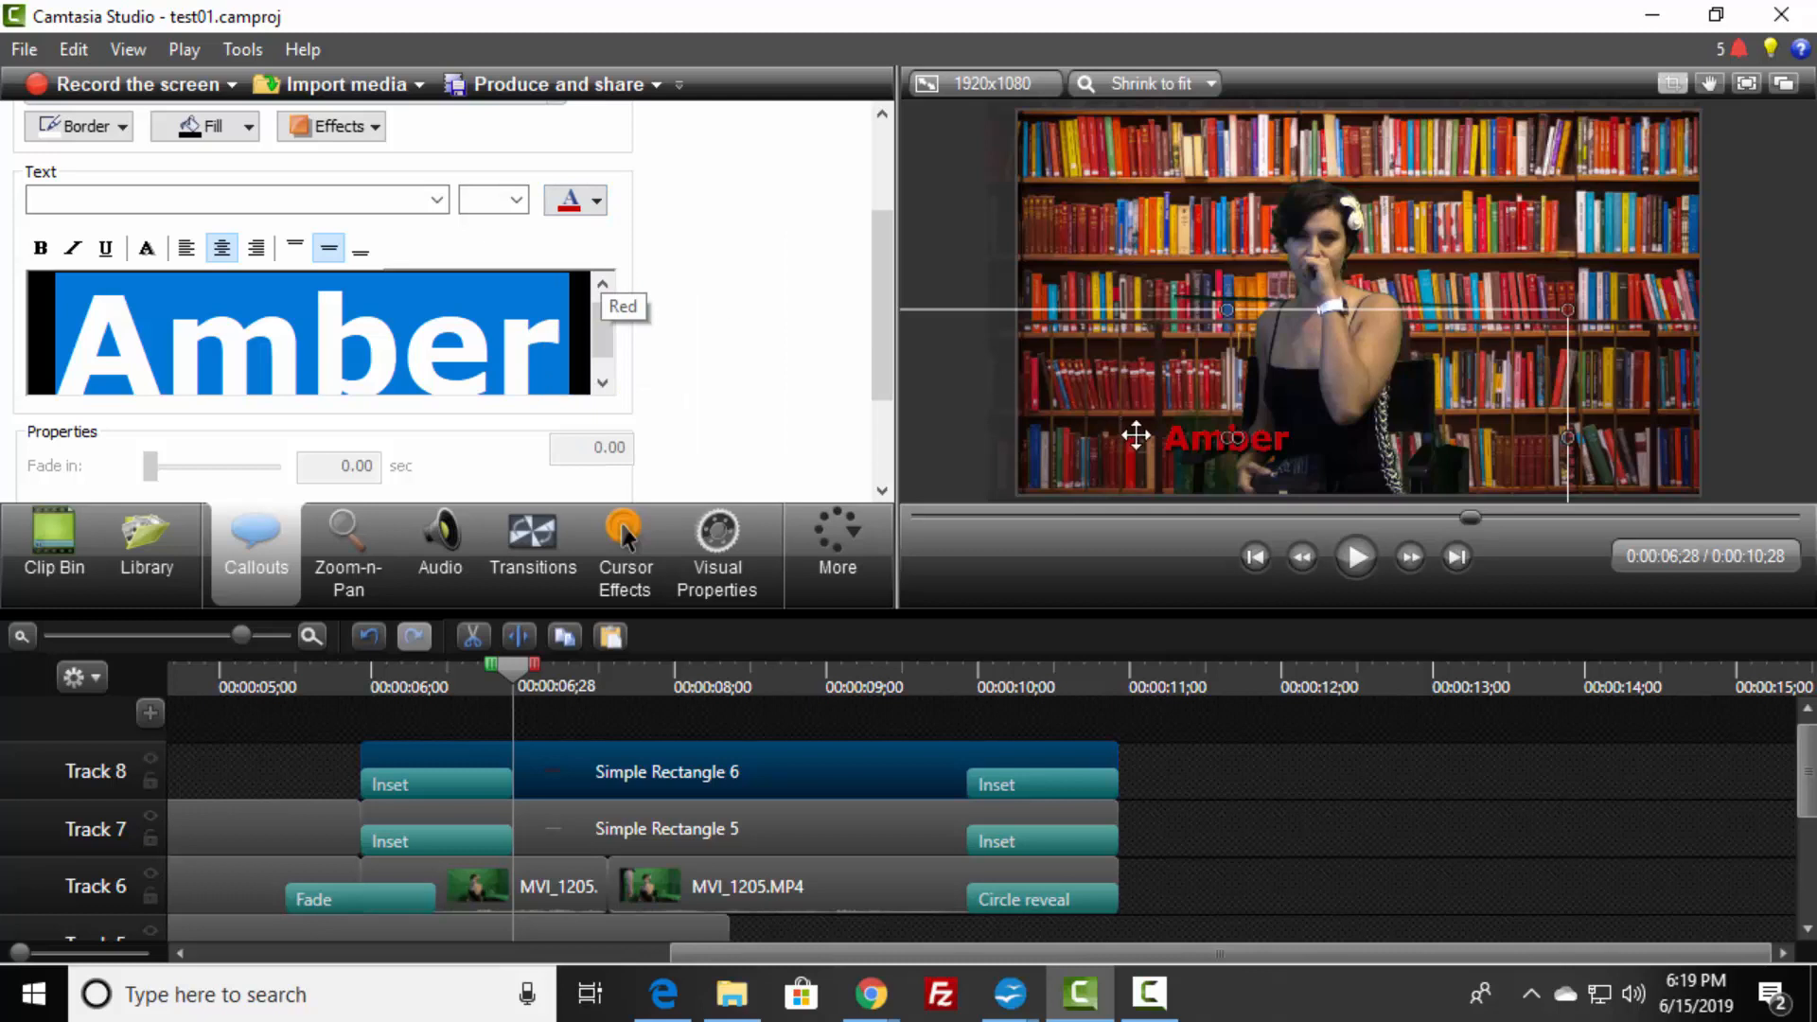
left_click(1112, 457)
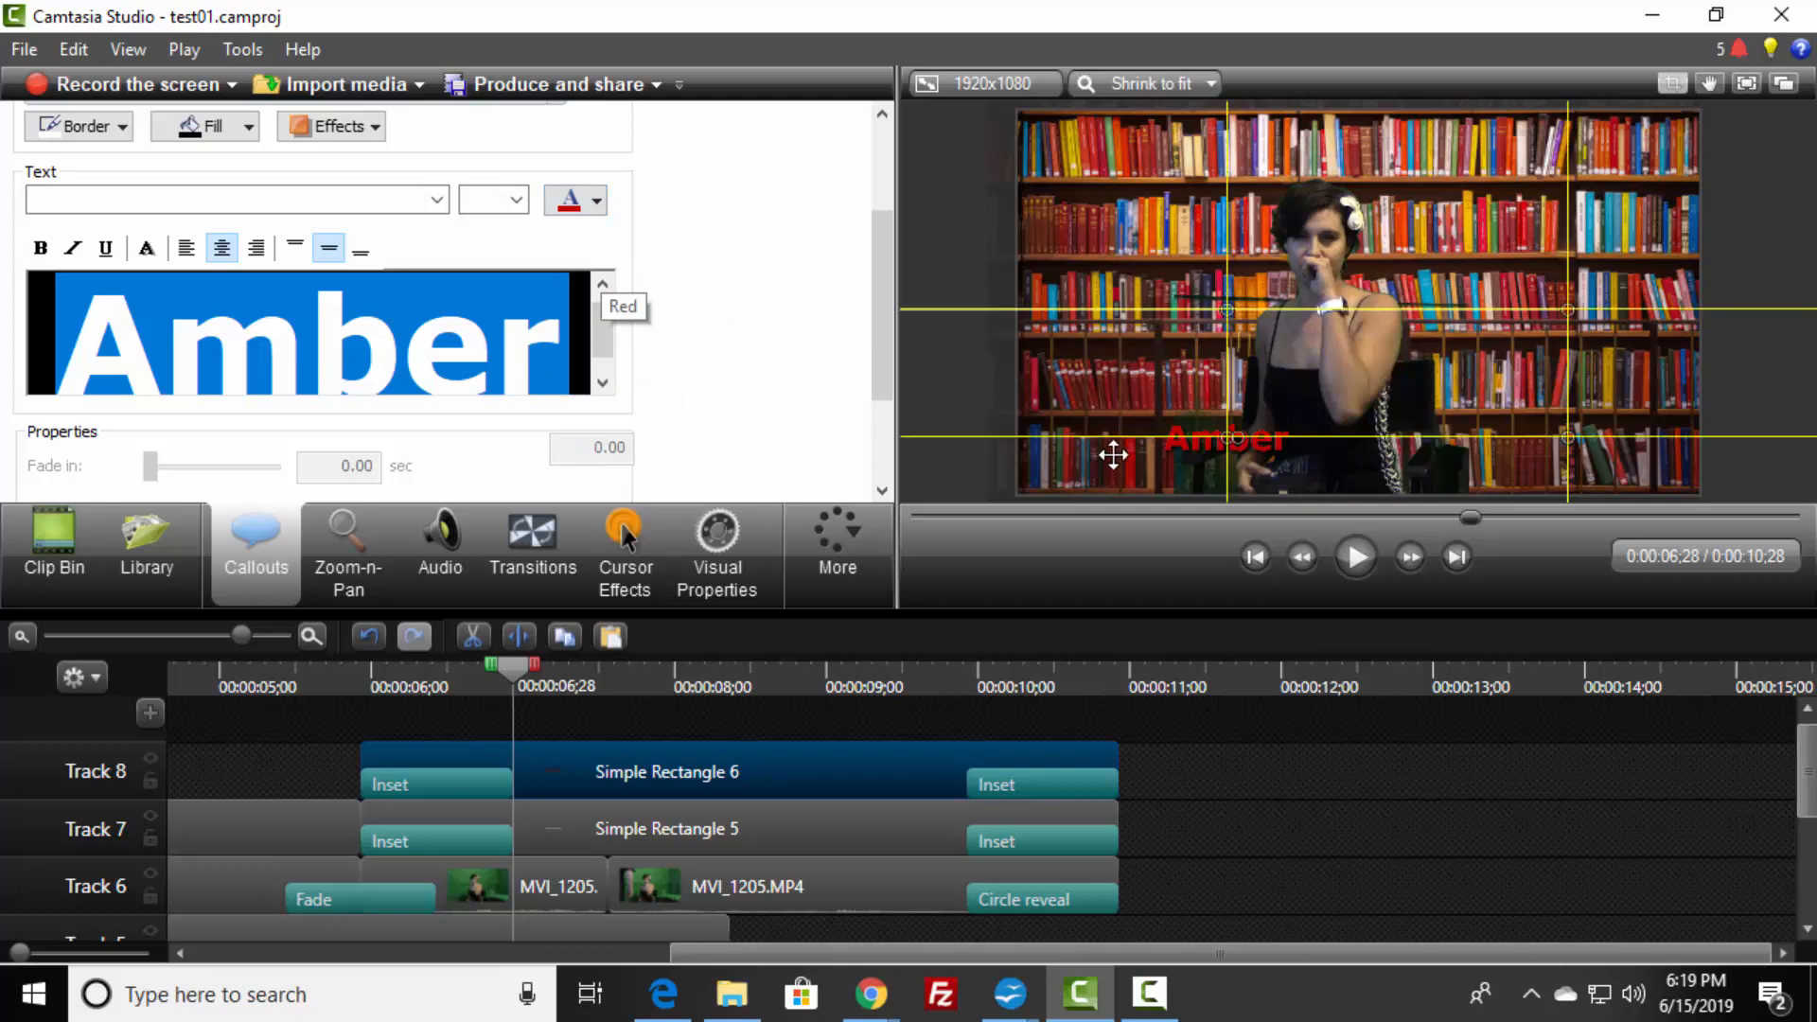
left_click_drag(1117, 455, 1185, 469)
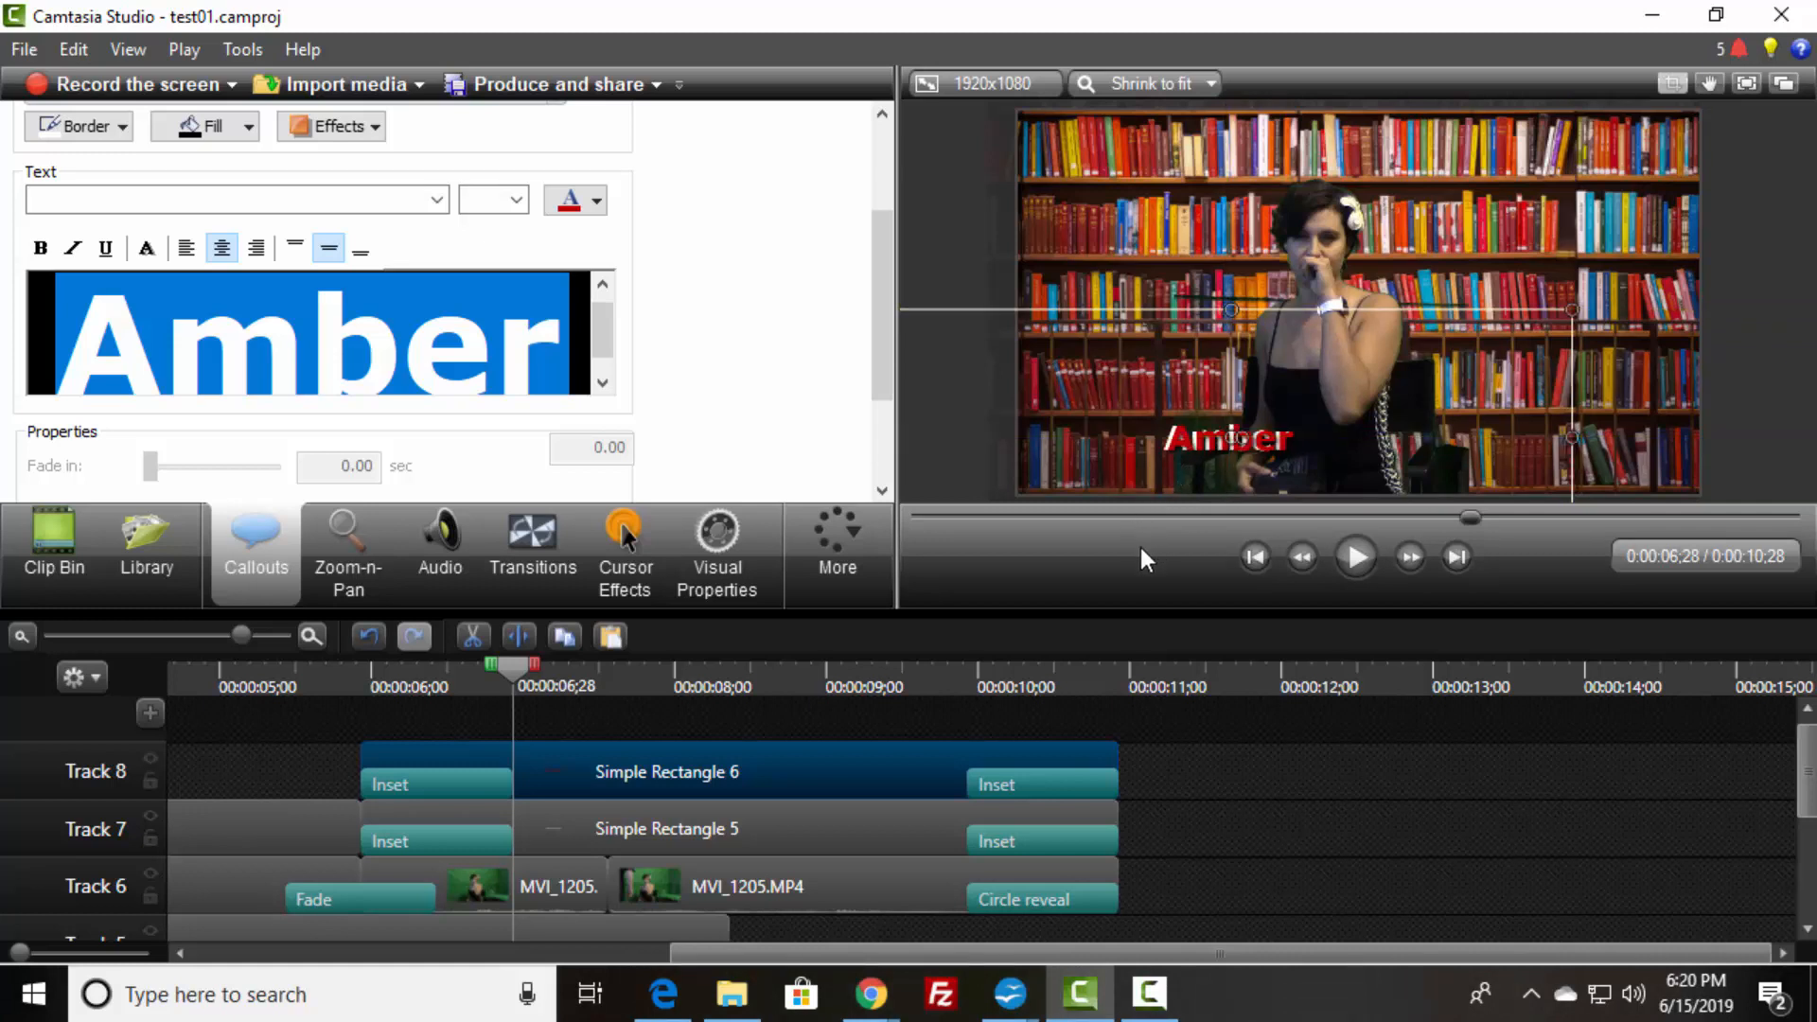
- Try stacking the white Simple Rectangle 5 callout above the red one on Track 9, and return it to Track 7
left_click(729, 837)
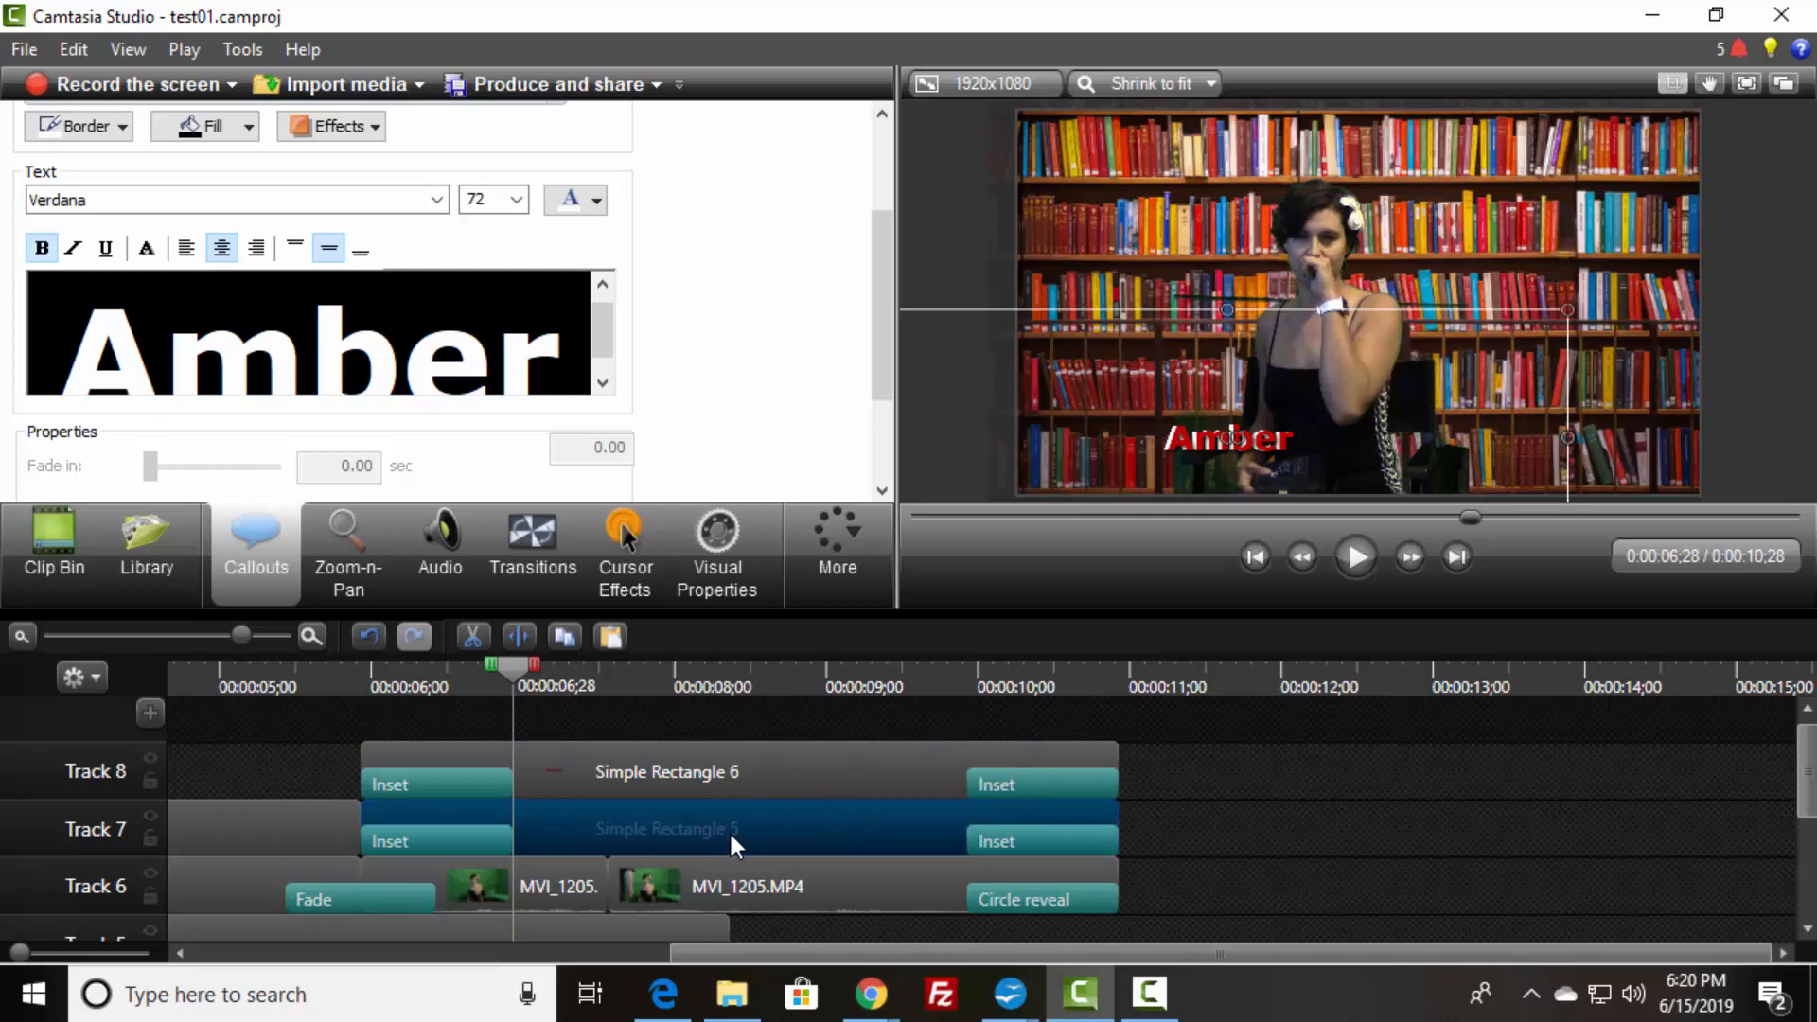
left_click_drag(729, 831, 729, 723)
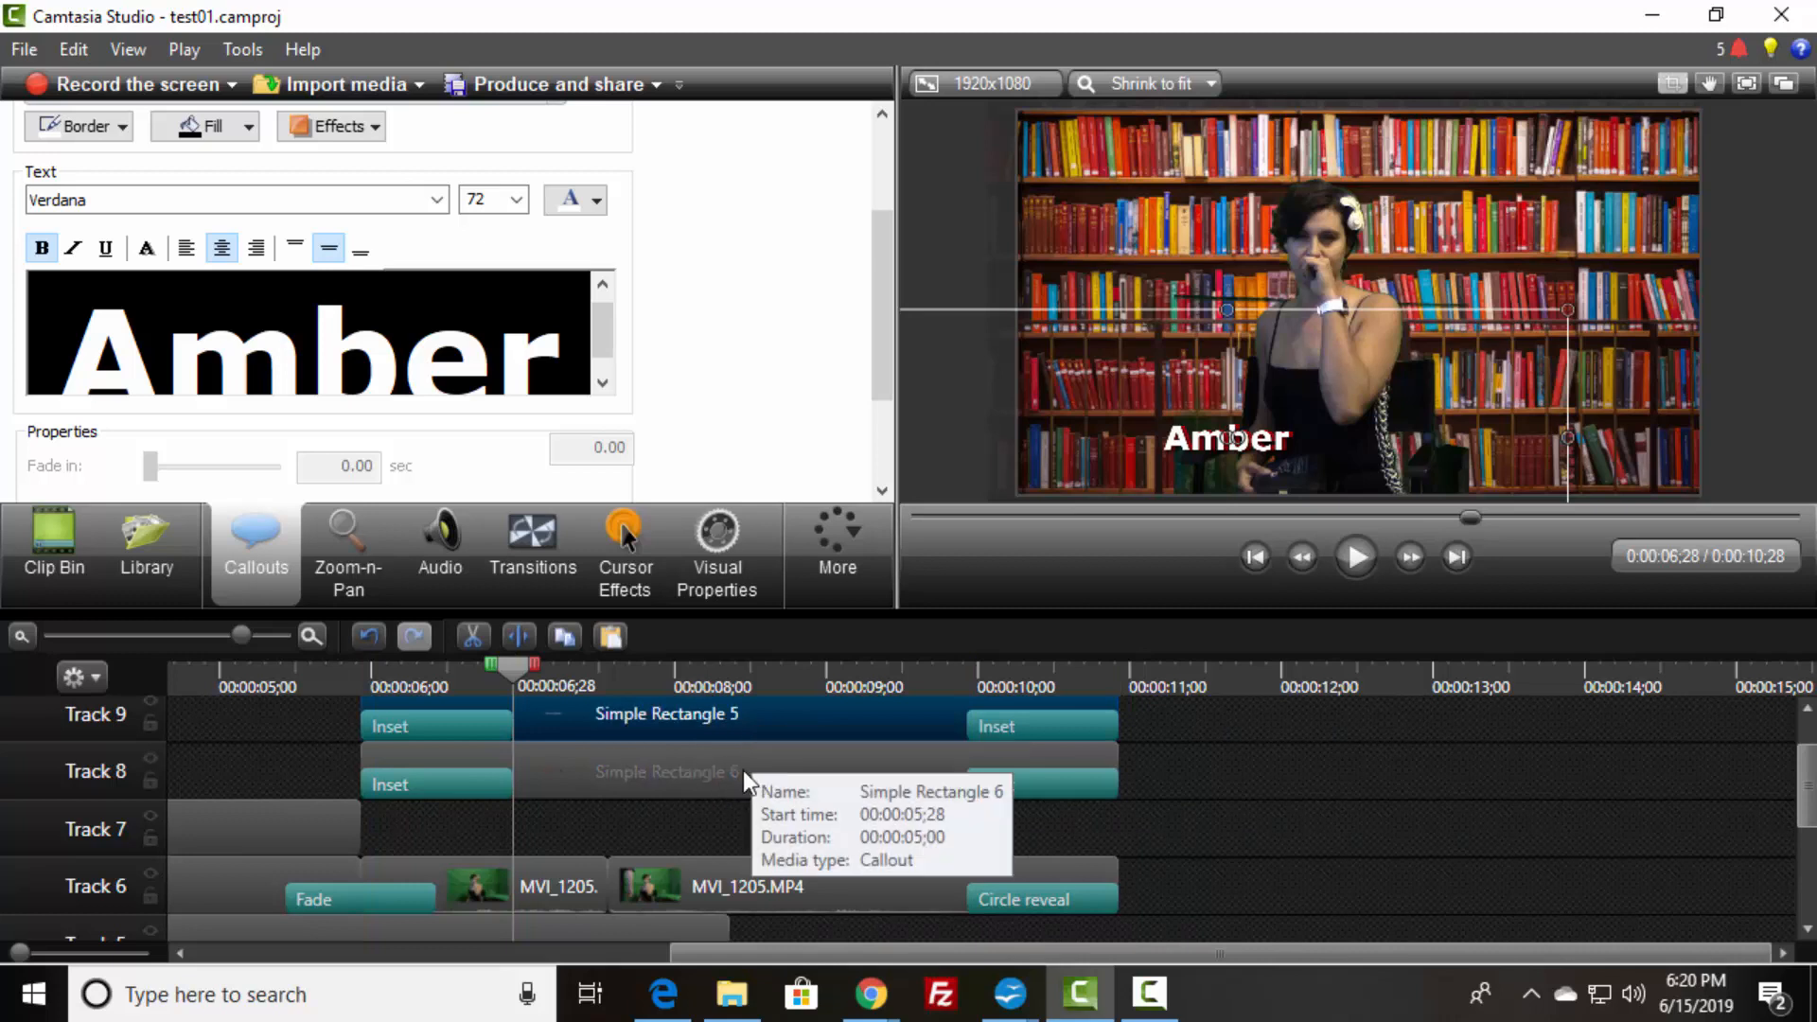
left_click_drag(734, 718, 723, 842)
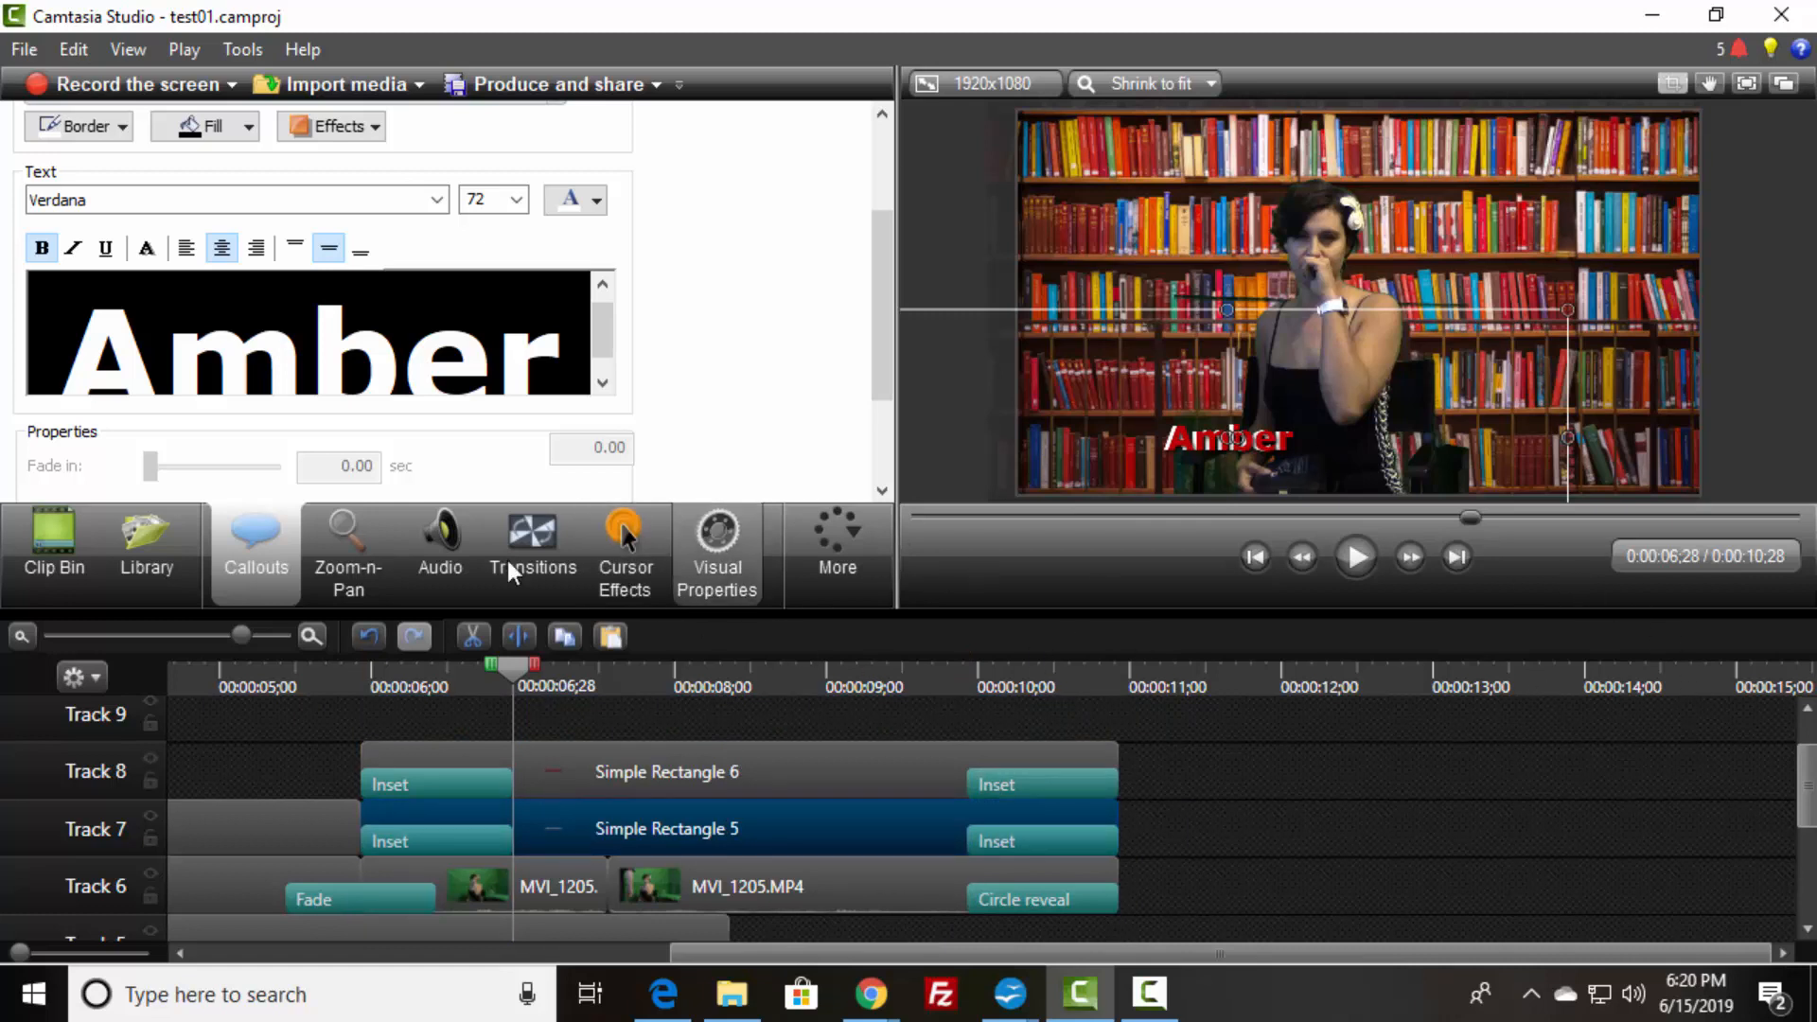
- Place the sunset001.jpg image on Track 9, starting at 0:00:08;18
left_click(59, 553)
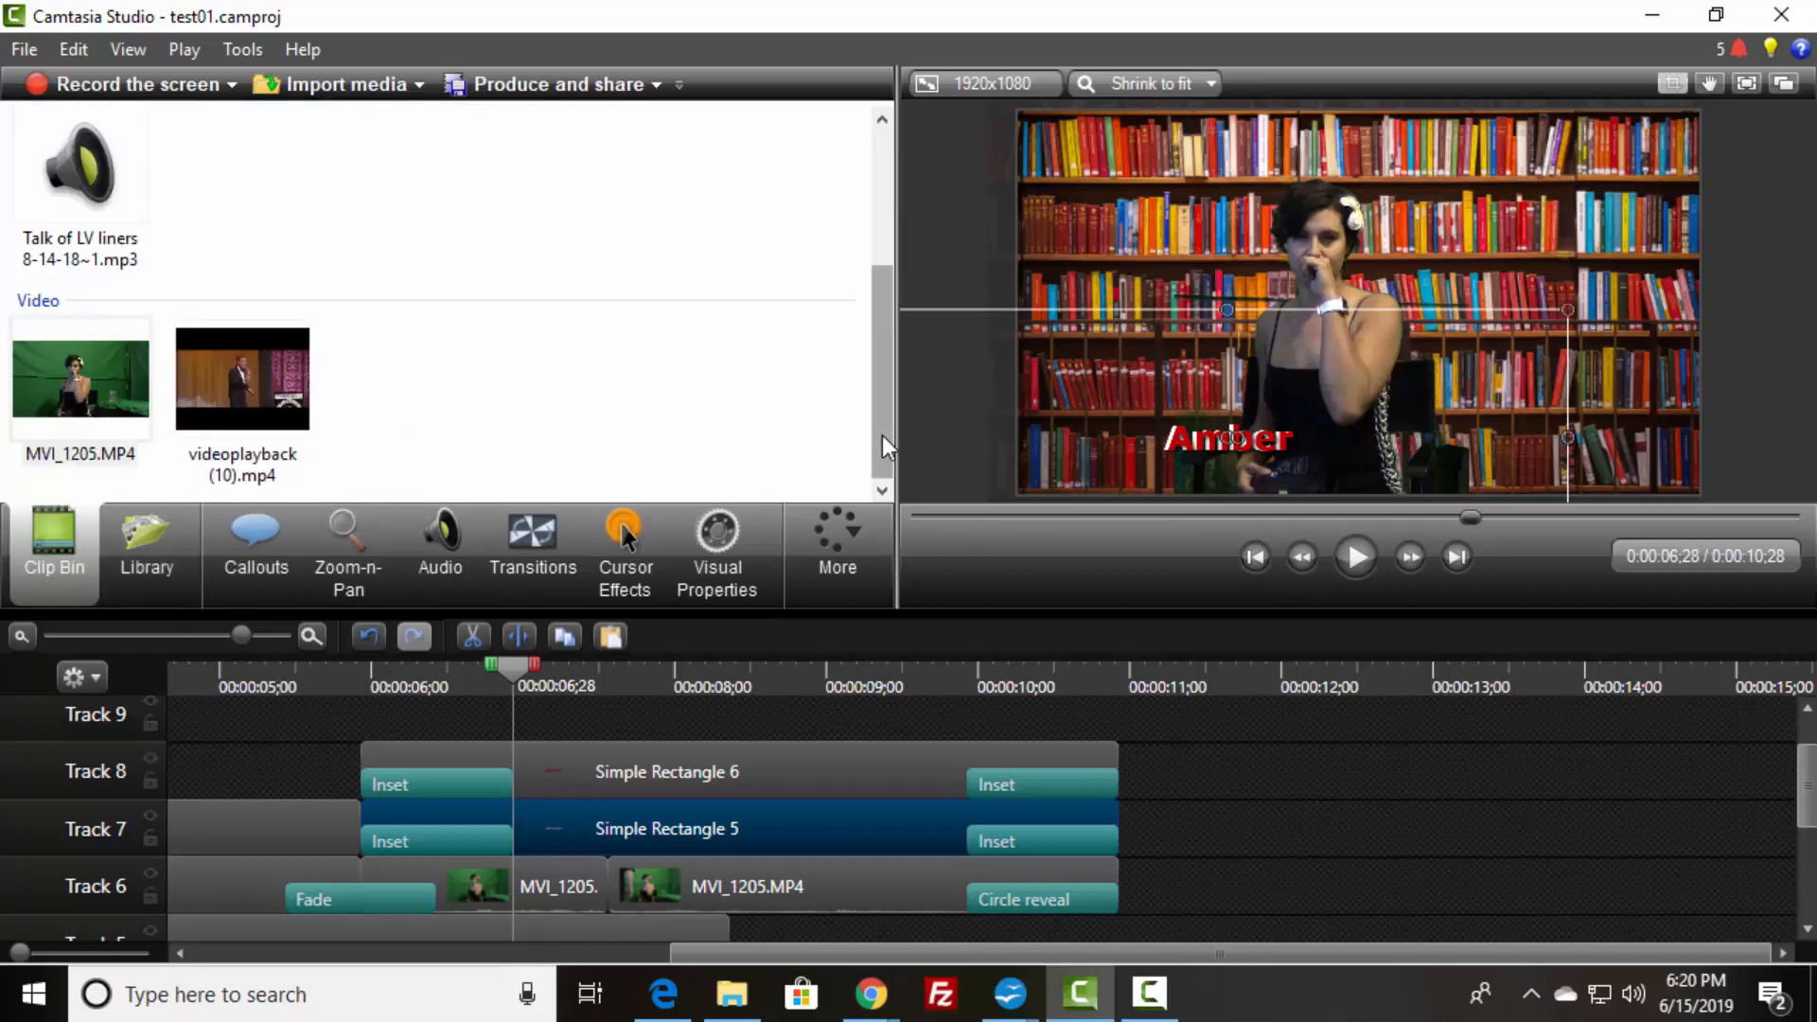
left_click_drag(882, 435, 877, 282)
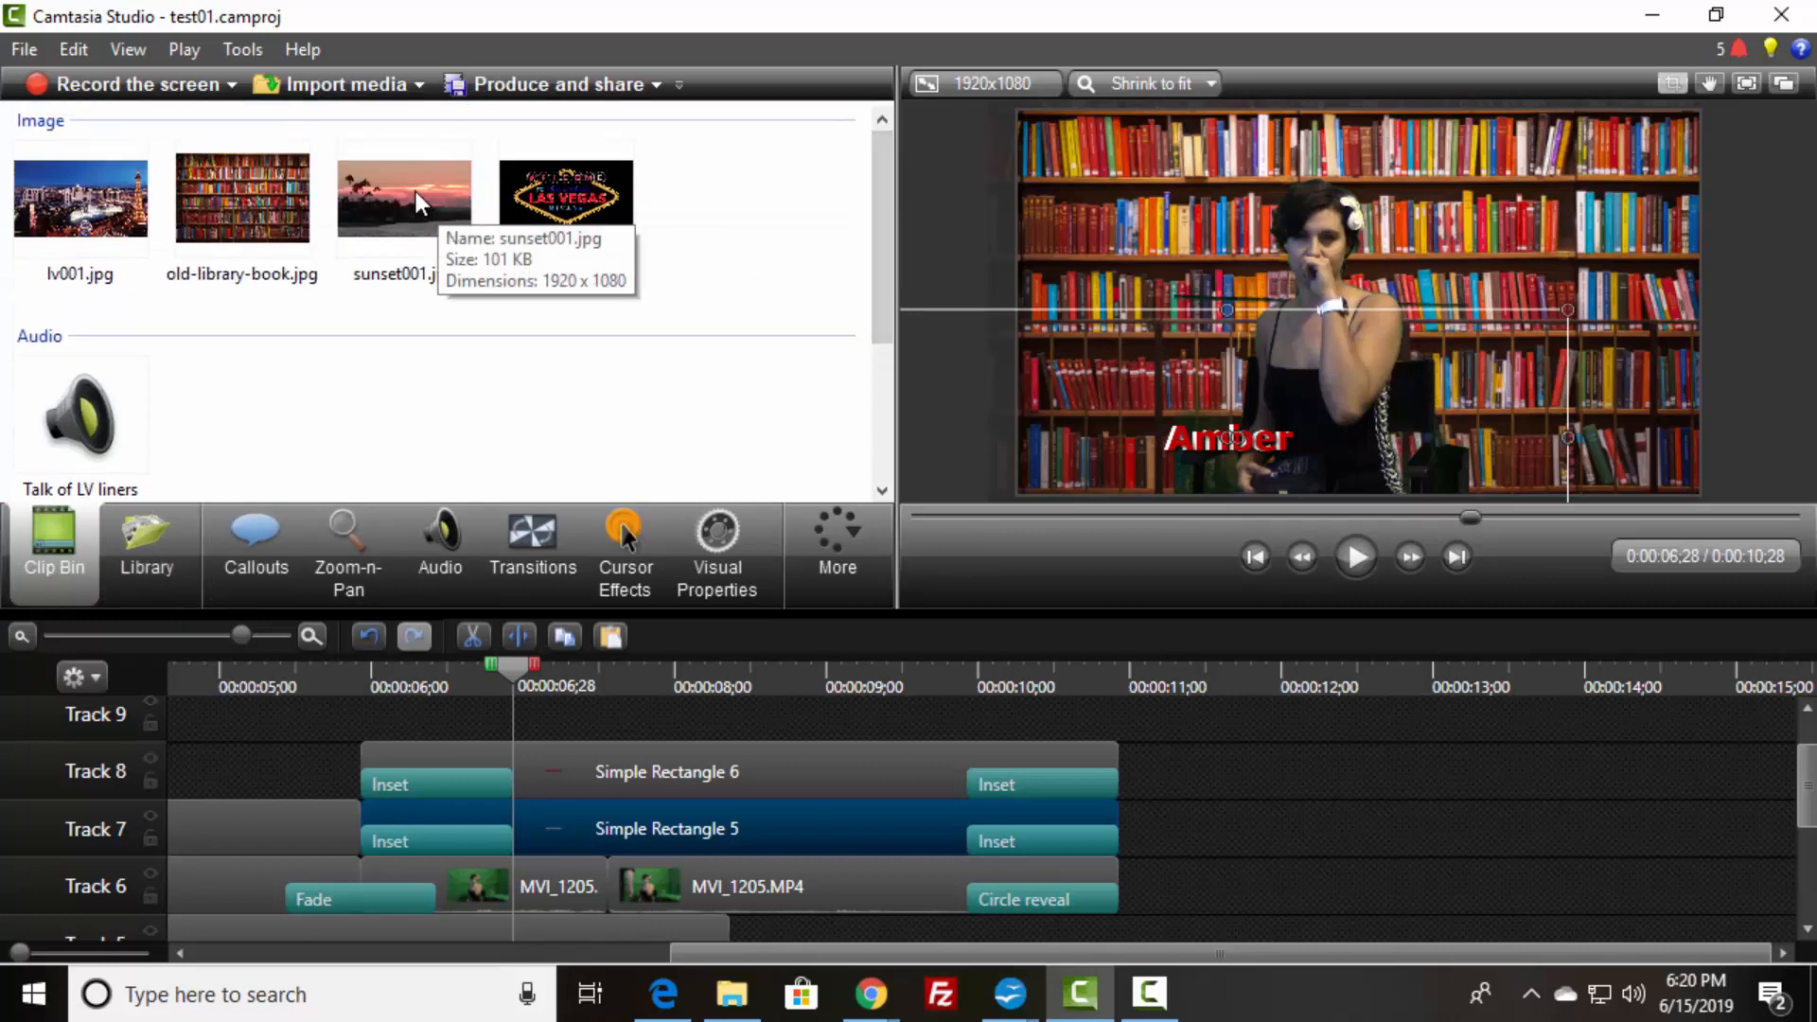
left_click_drag(413, 191, 768, 721)
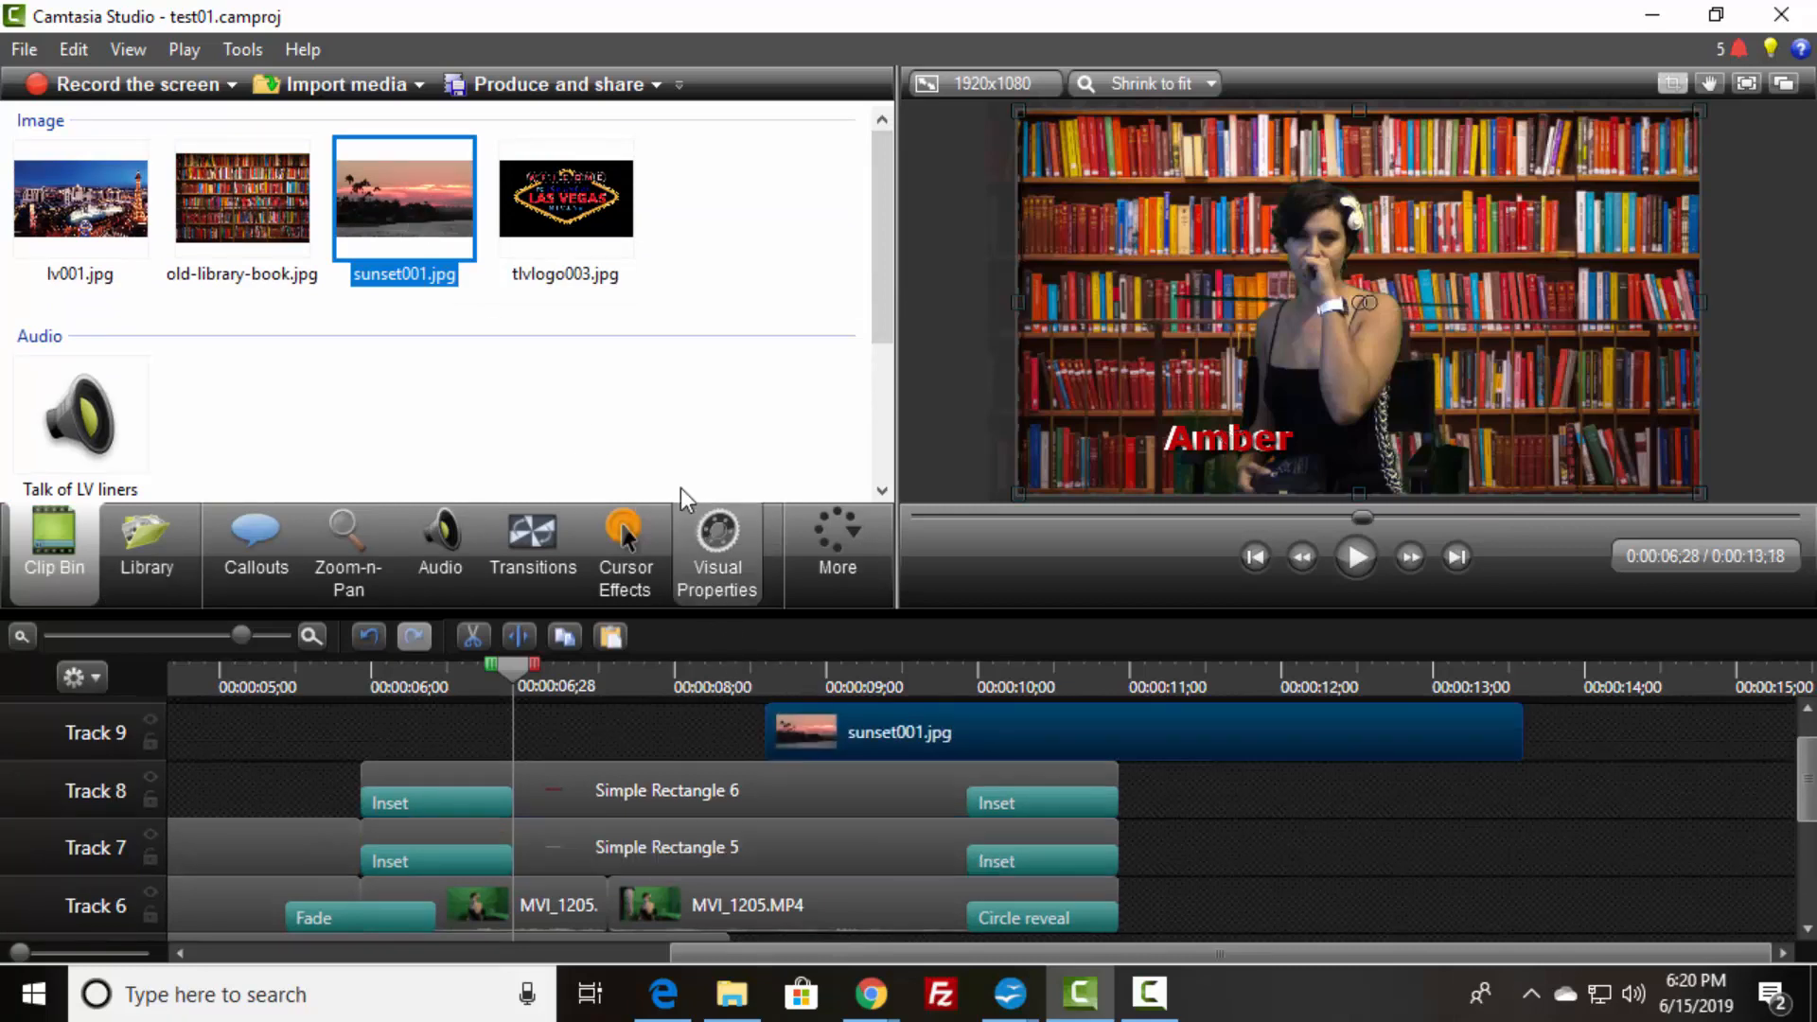
- Add Fade transitions to the start and end of sunset001.jpg on Track 9 and shorten the image
left_click(530, 555)
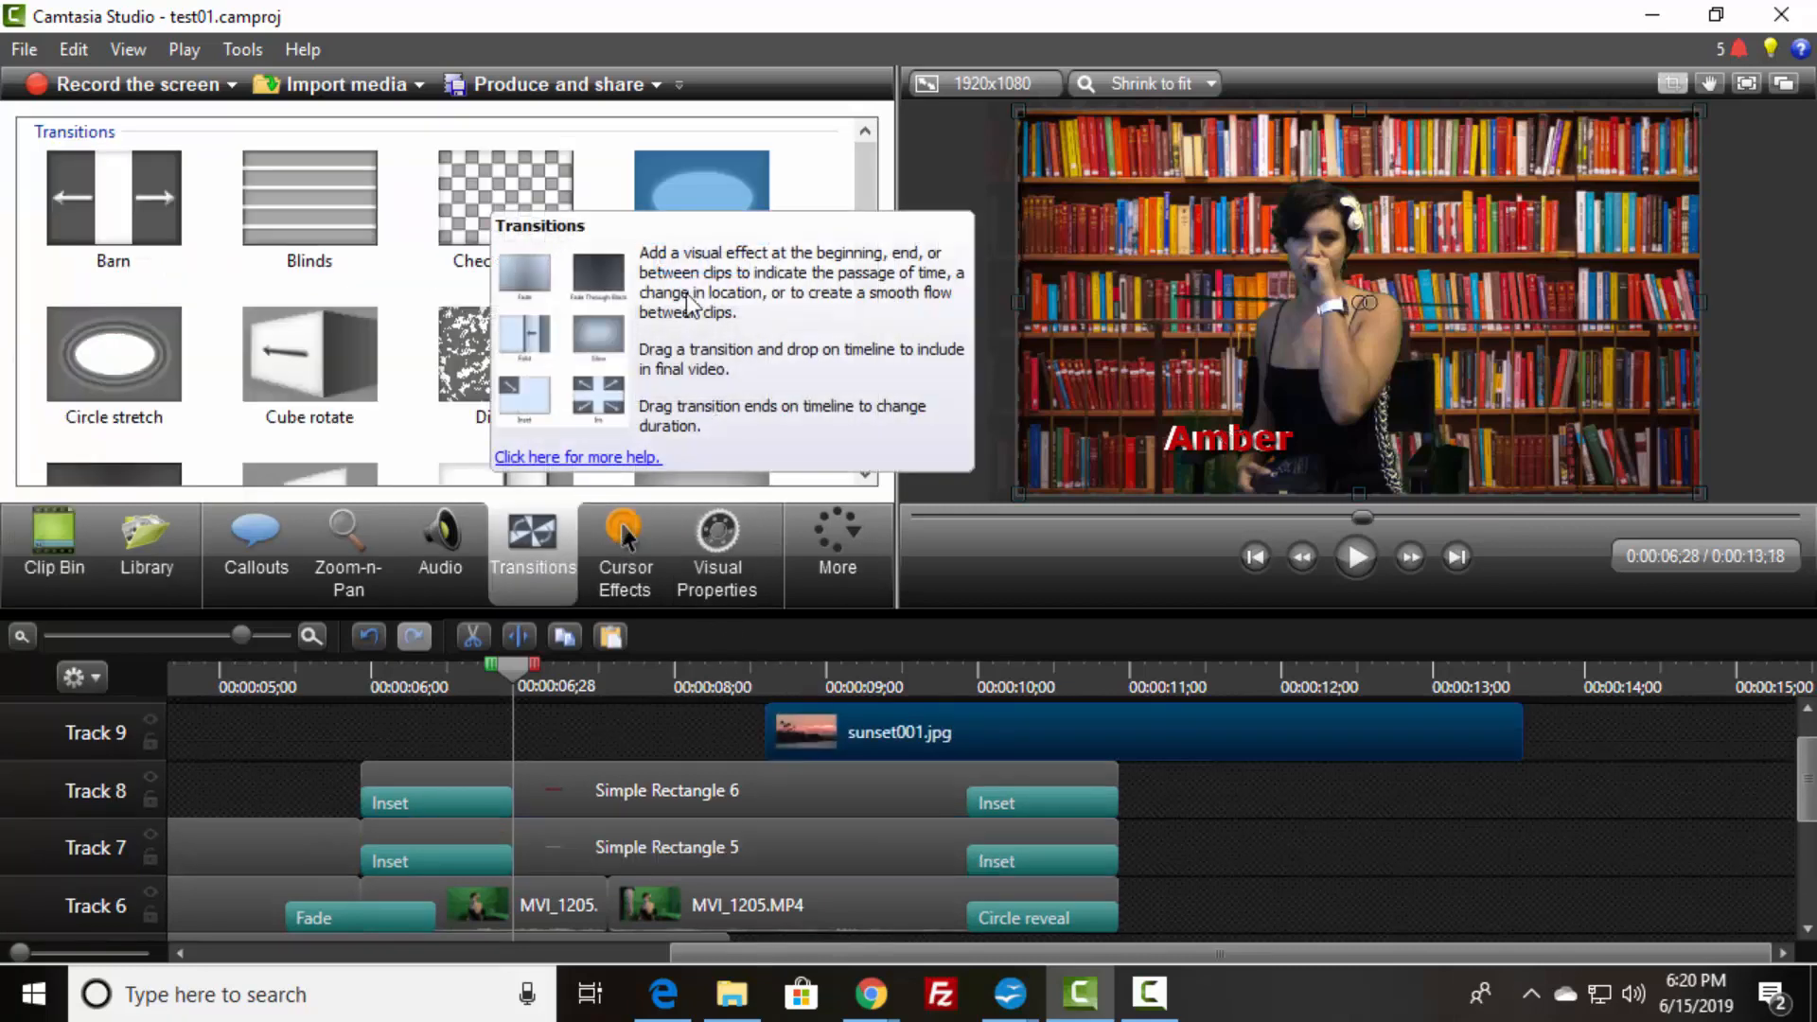
left_click_drag(706, 355, 799, 742)
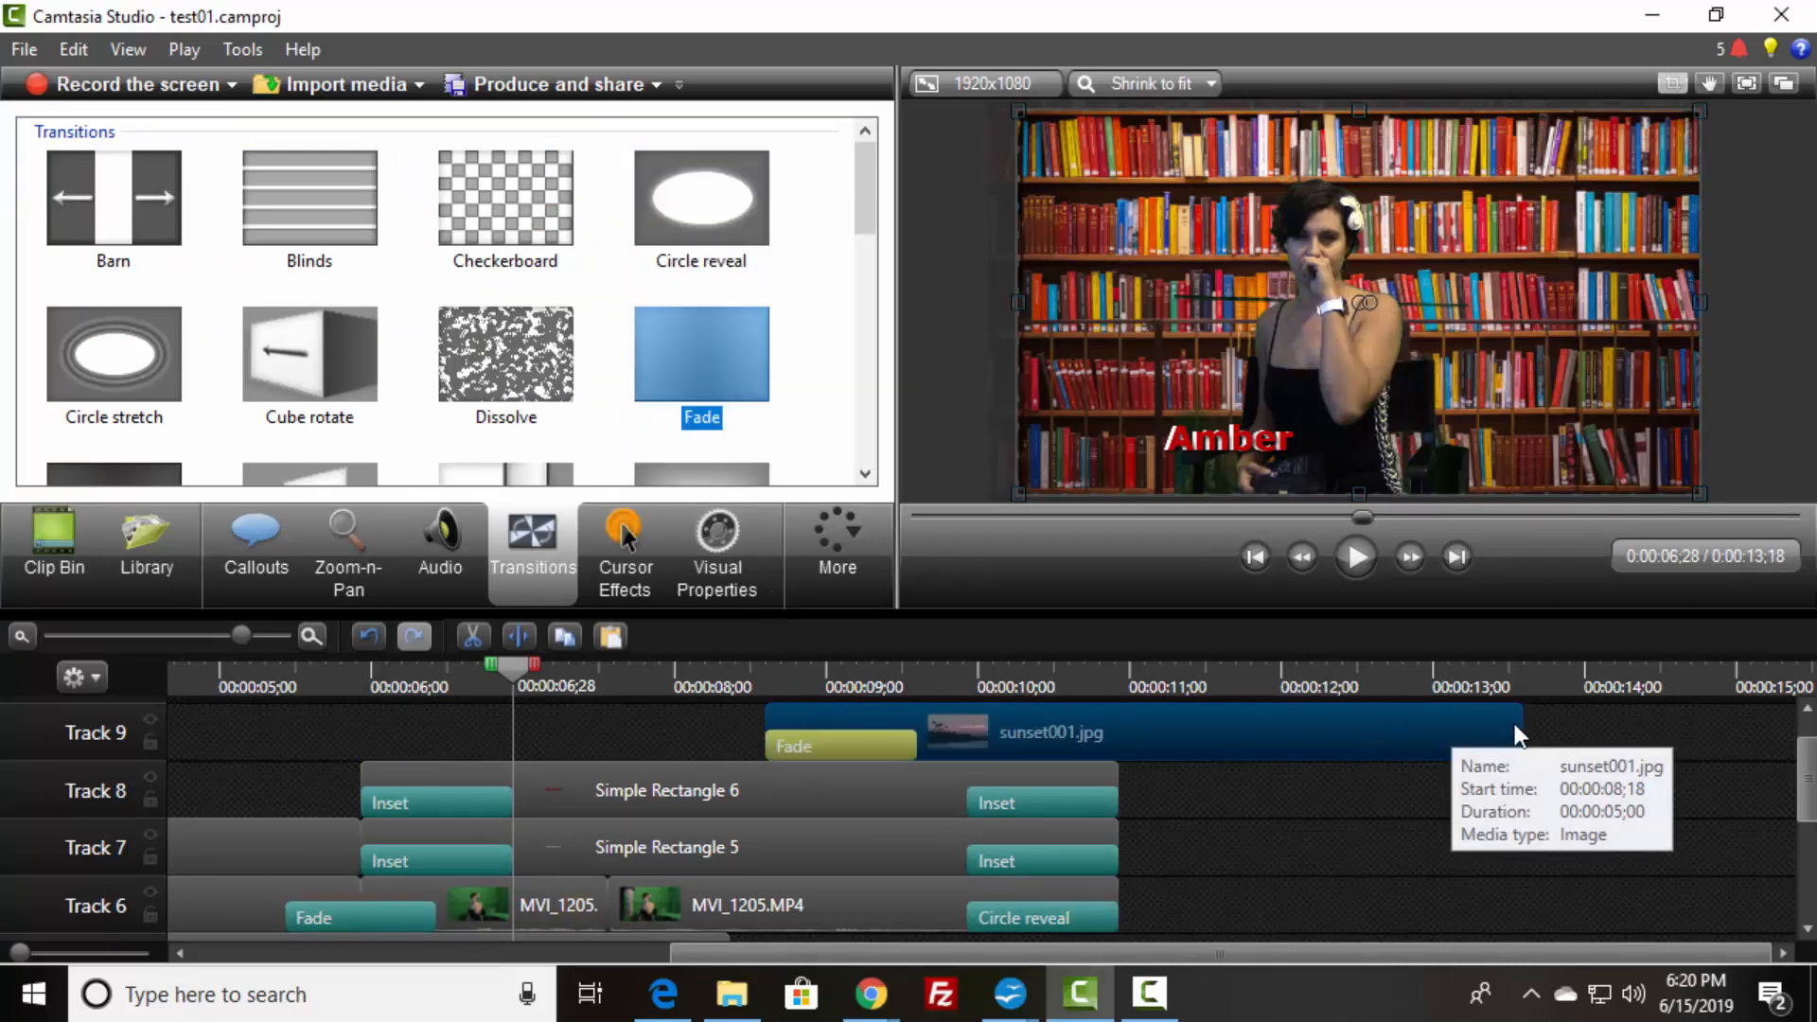
left_click_drag(1521, 728, 1031, 731)
left_click_drag(706, 314, 975, 728)
- Preview the fades of sunset001.jpg and extend the image on Track 9 to end at 0:00:10;28
left_click(753, 672)
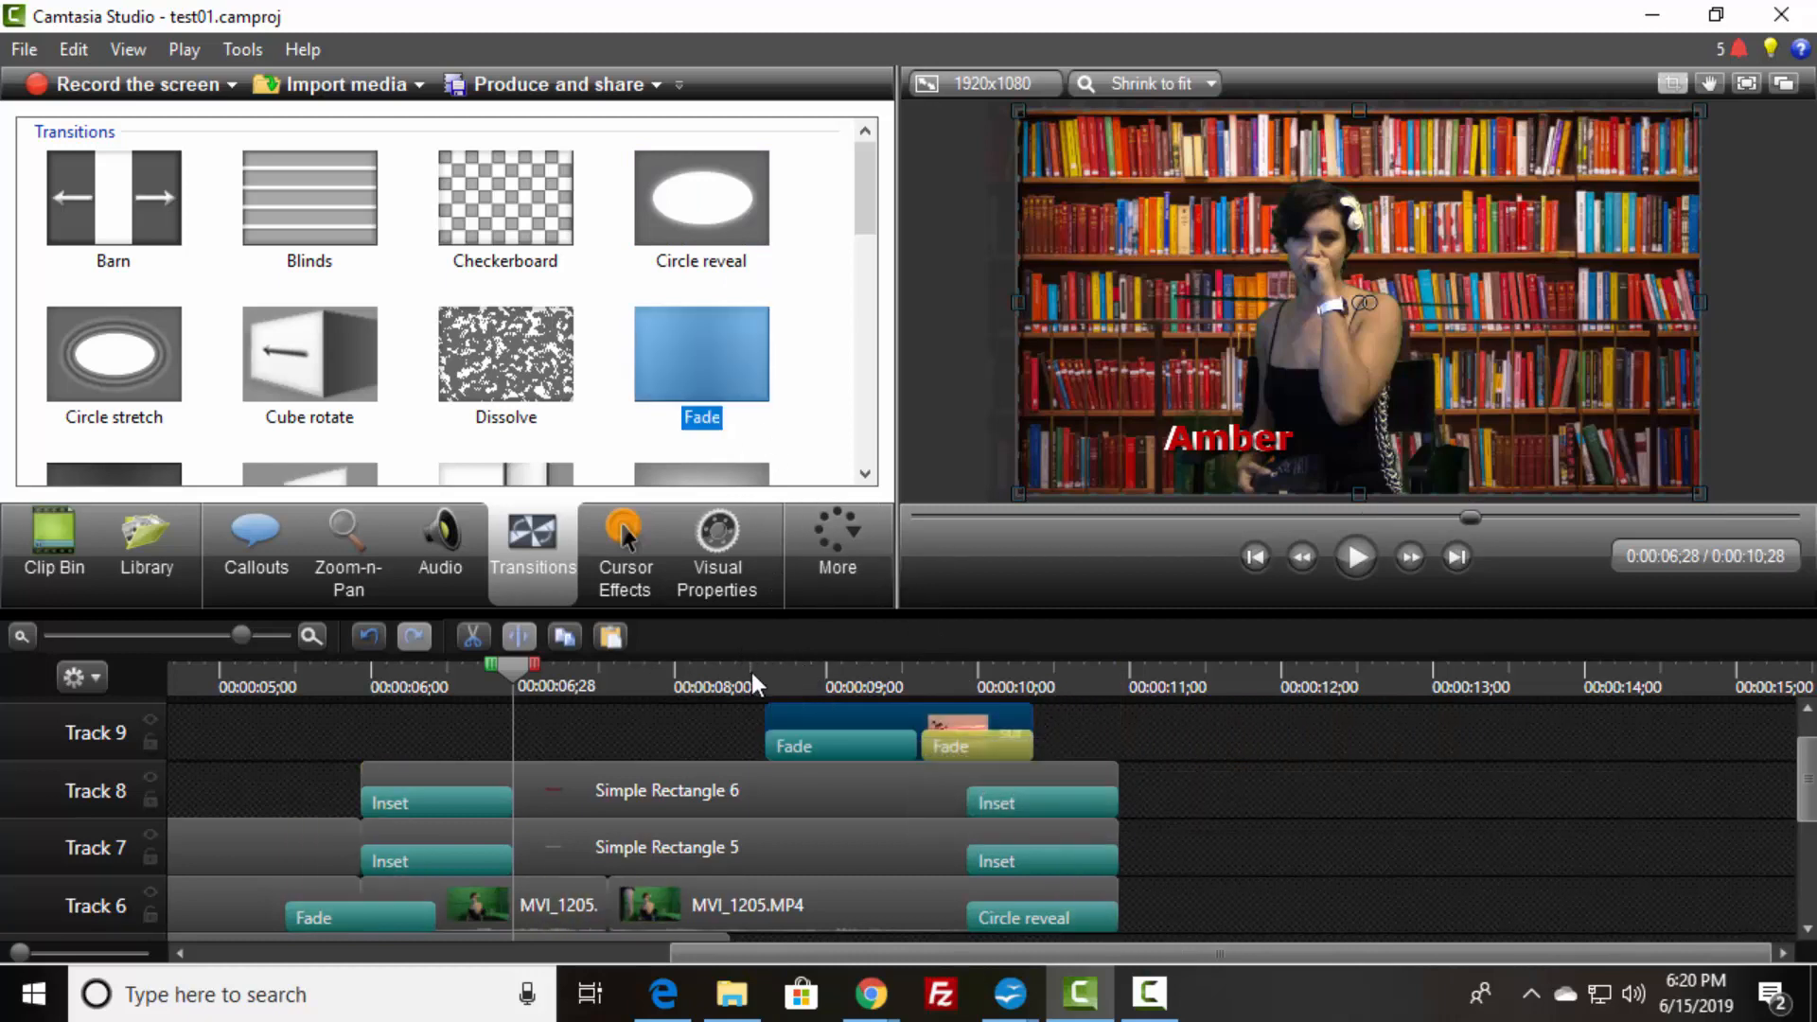
left_click(1354, 561)
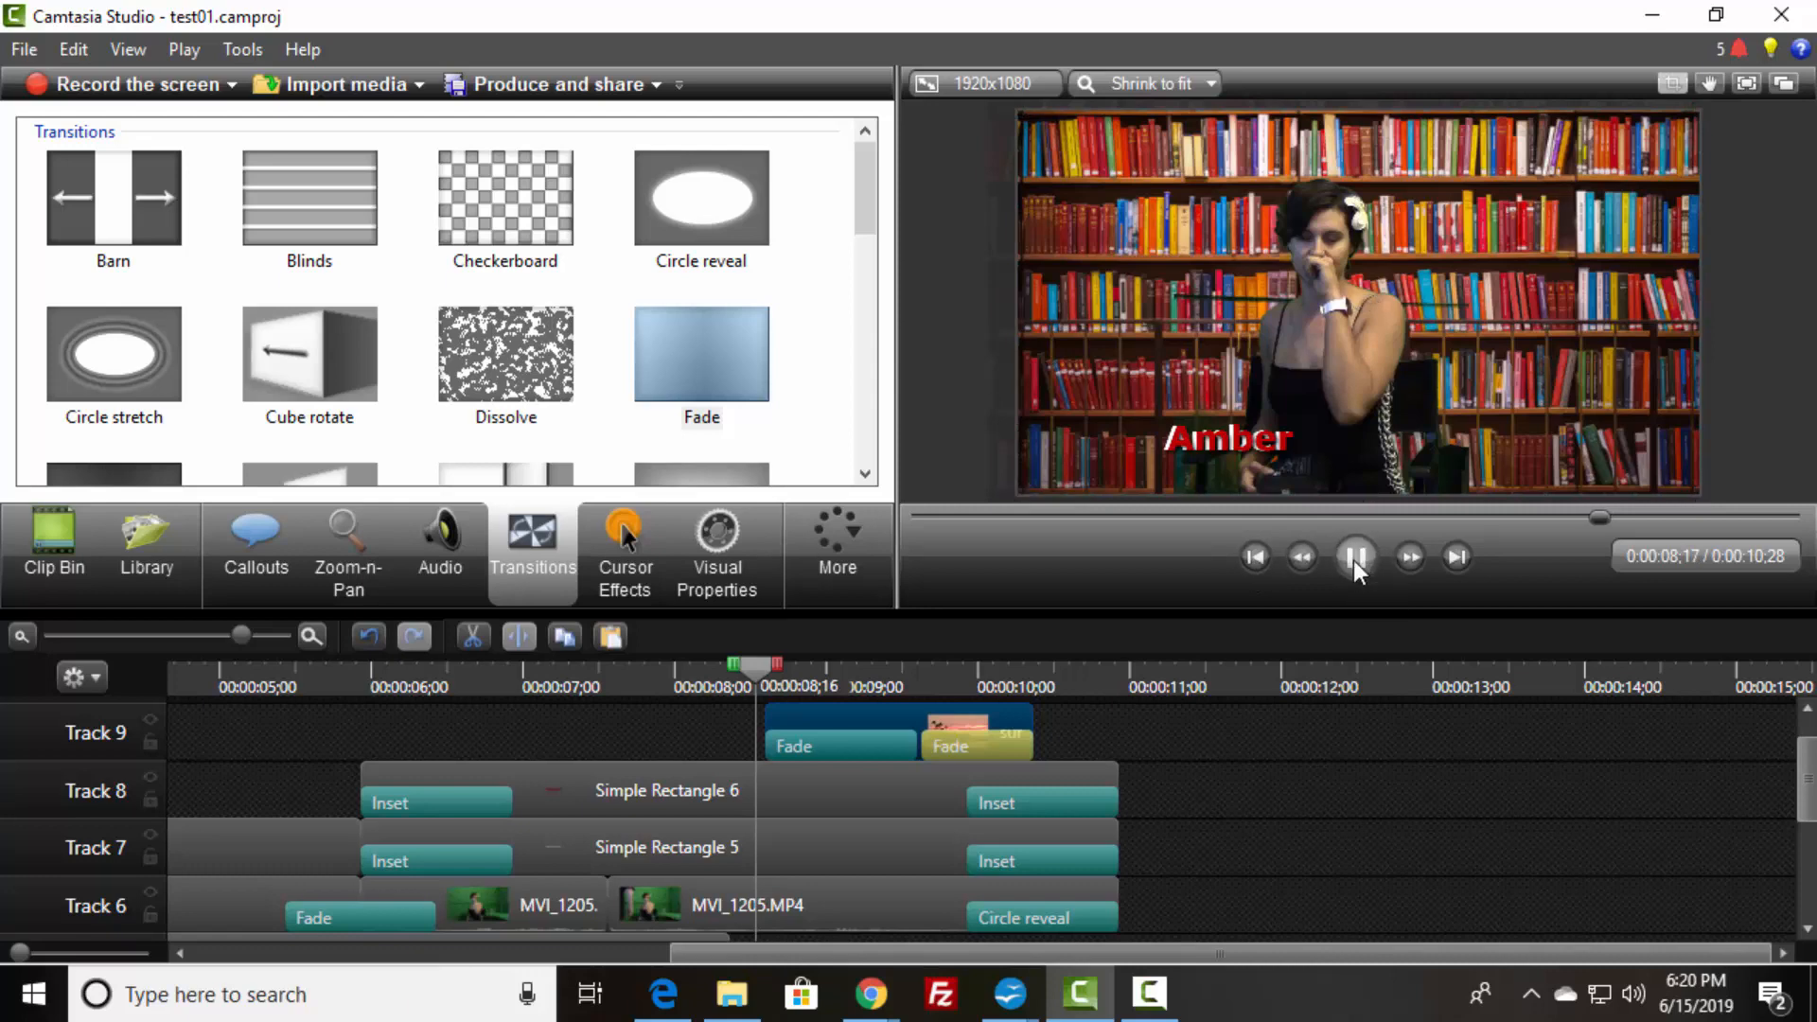
left_click(1354, 561)
left_click(1353, 561)
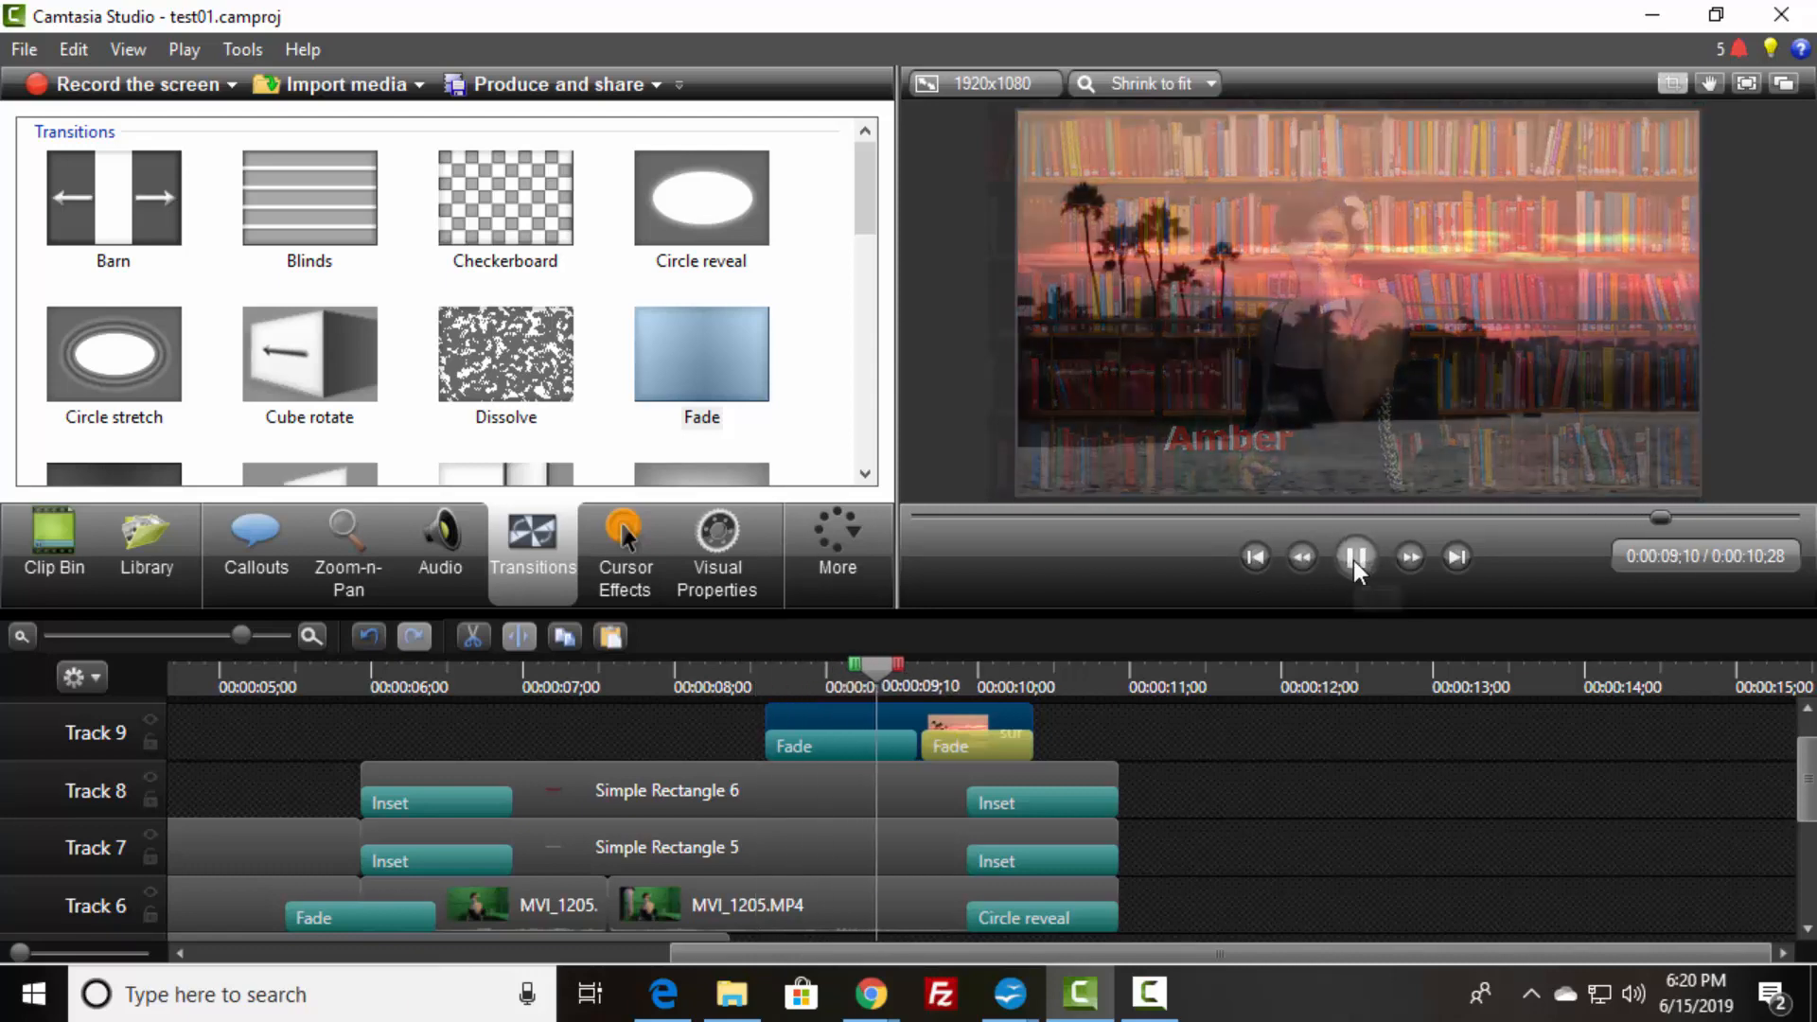
left_click(1353, 560)
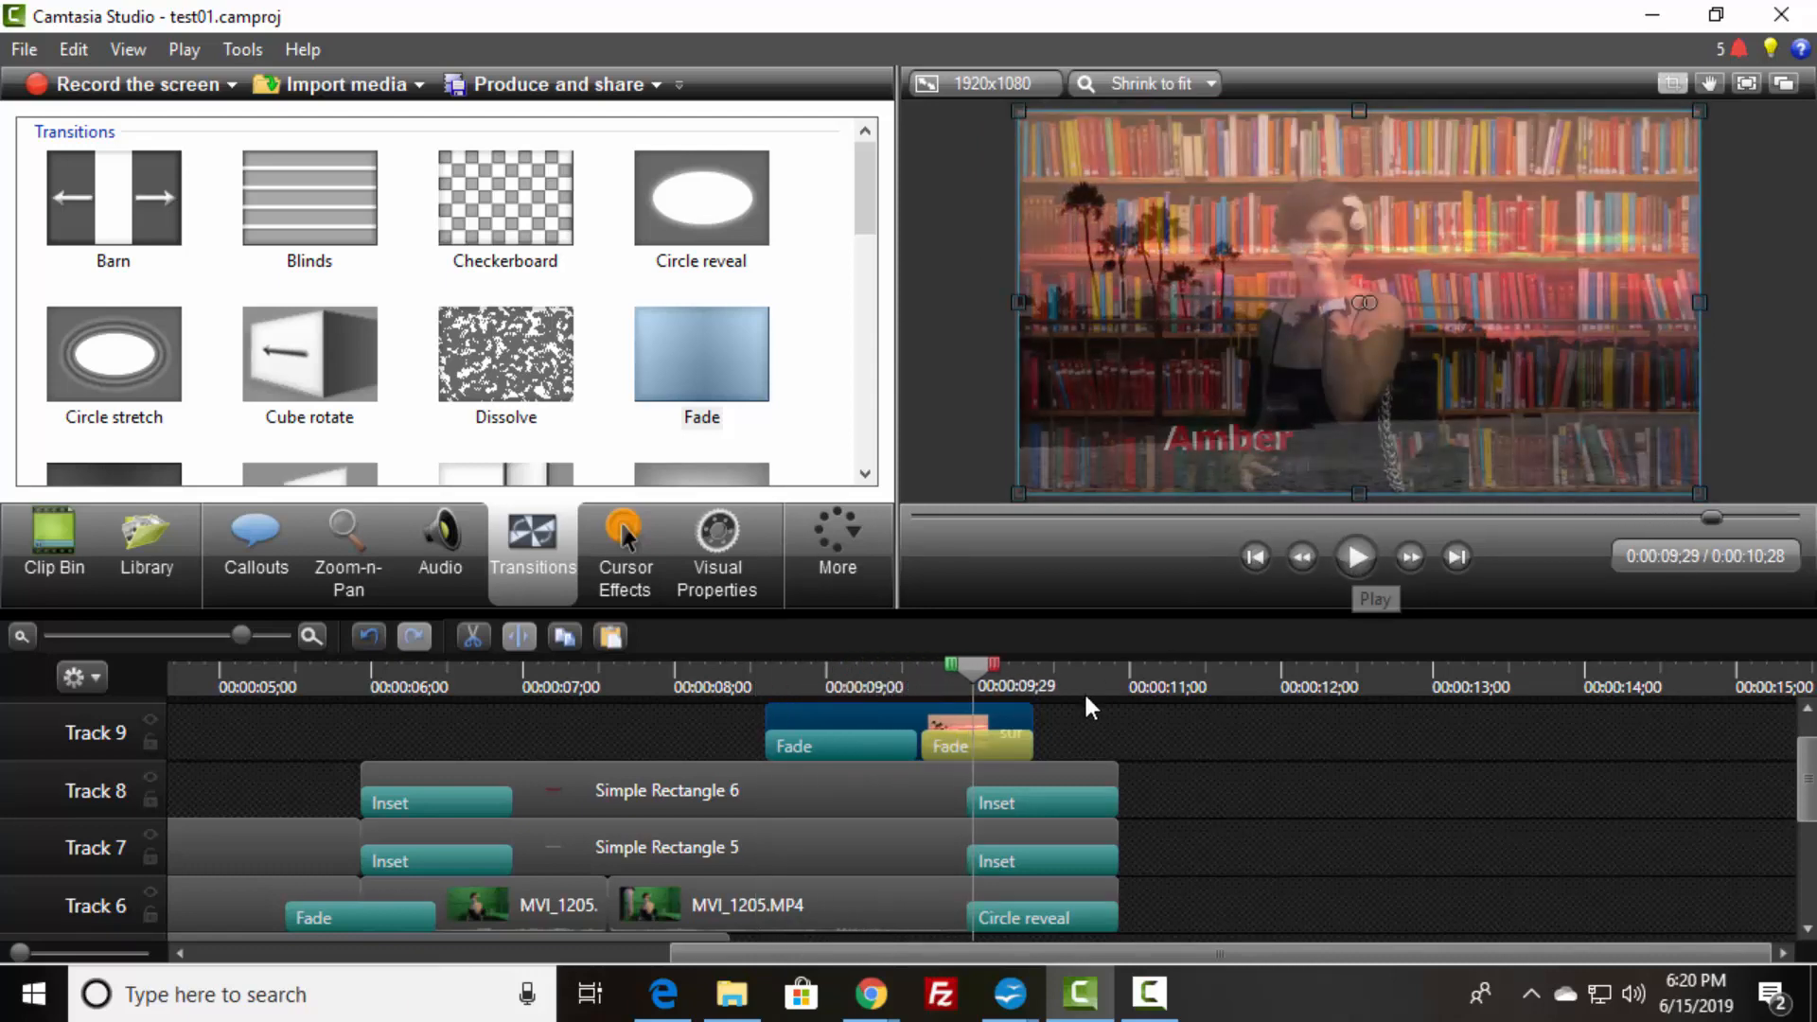
left_click_drag(1031, 719, 1102, 717)
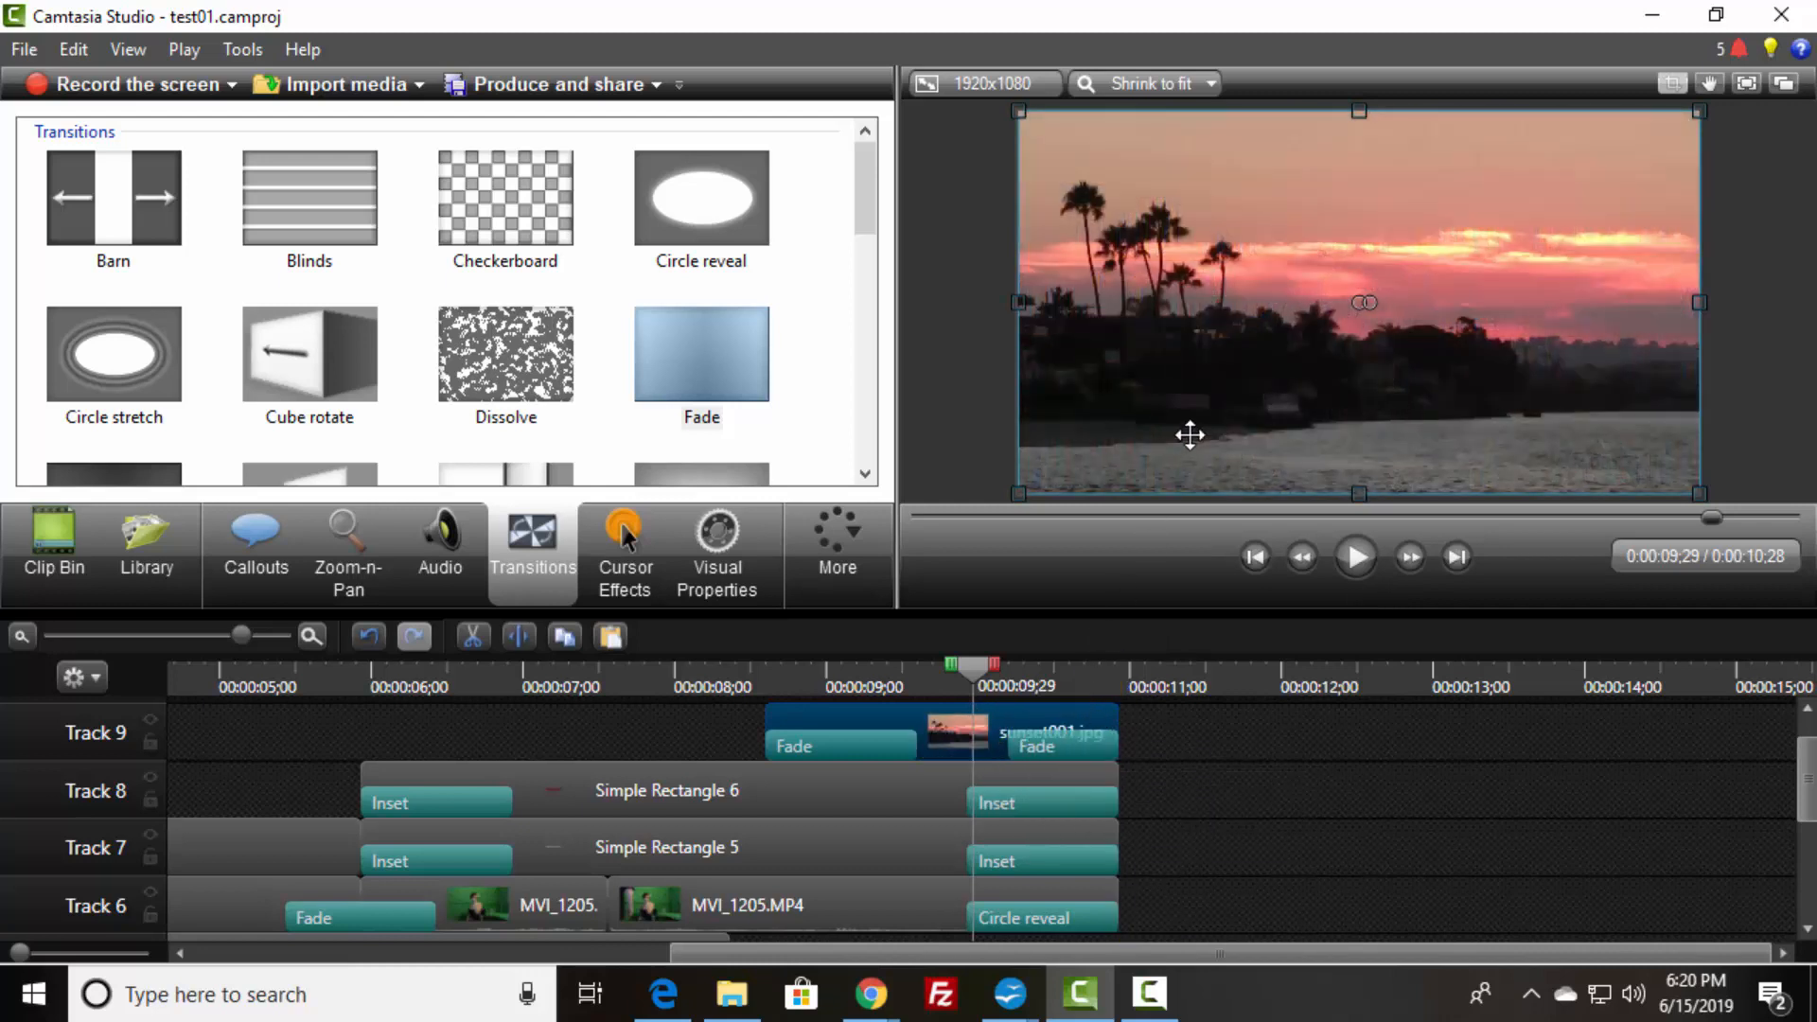
- Leave crop mode, shrink sunset001.jpg on the canvas and position it as an inset at the upper right beside the singer
left_click(1203, 403)
left_click(1671, 87)
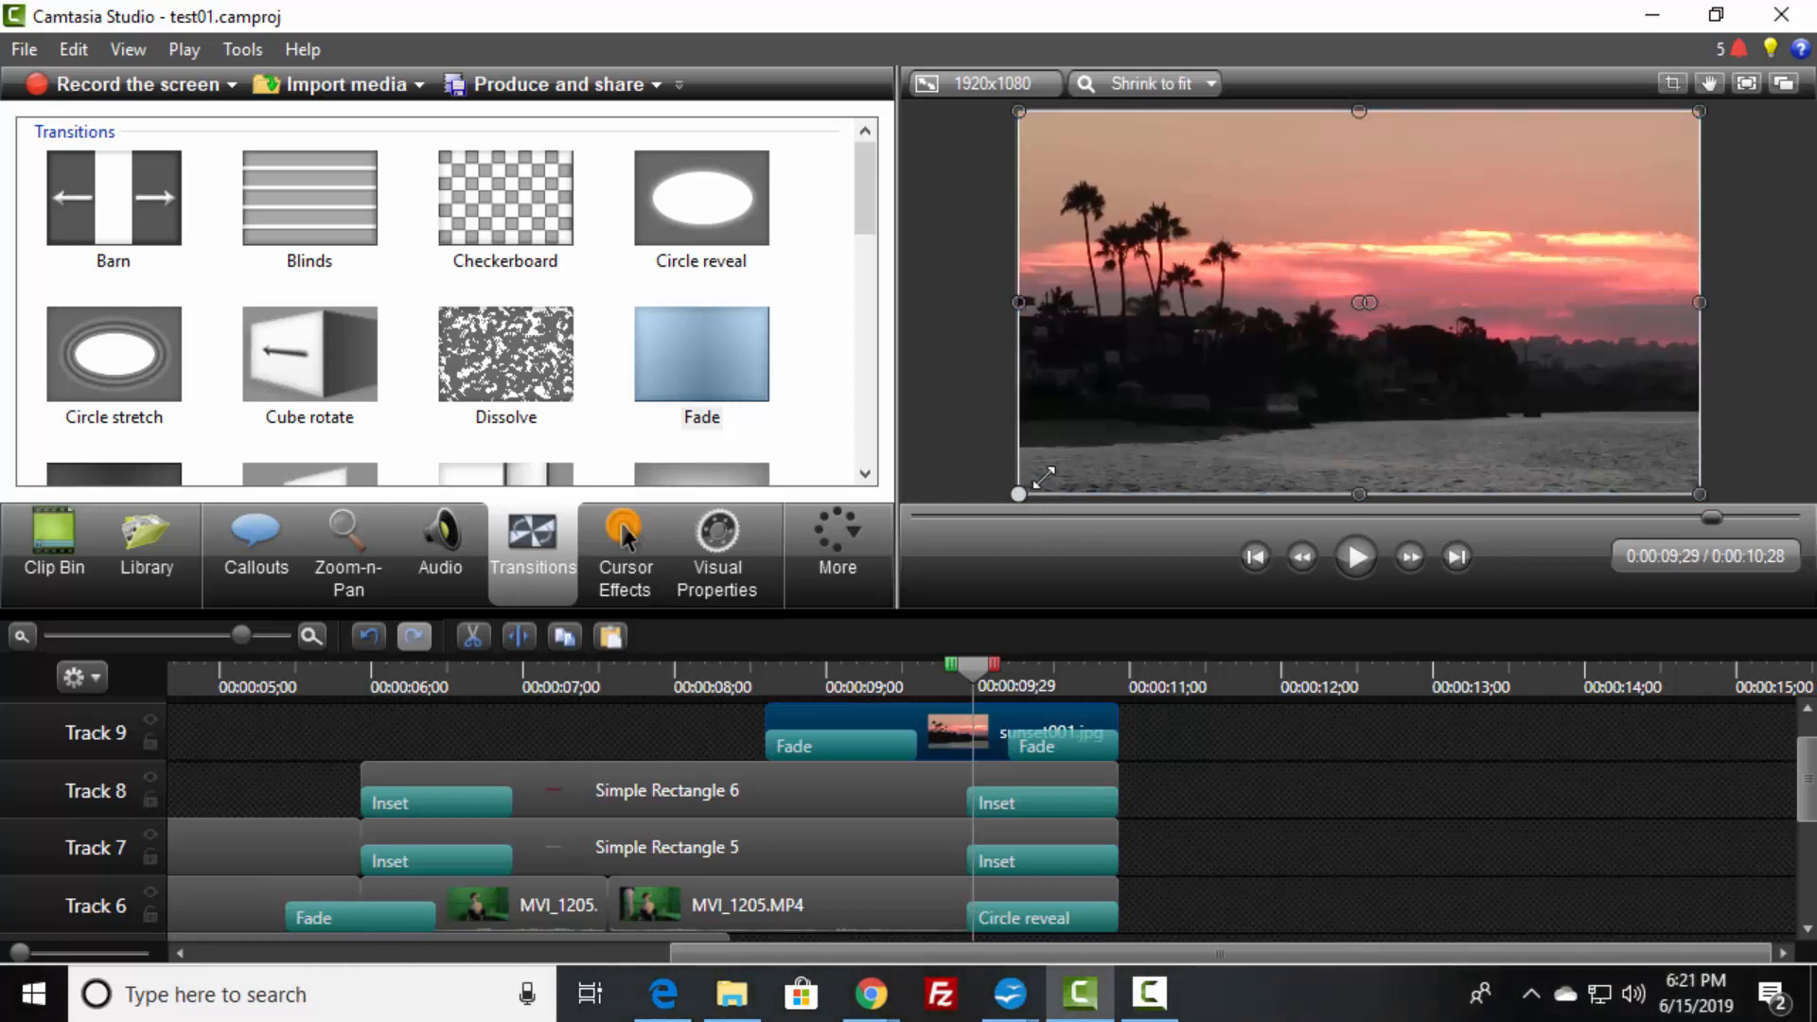
left_click_drag(1016, 491, 1430, 263)
left_click_drag(1522, 191, 1497, 231)
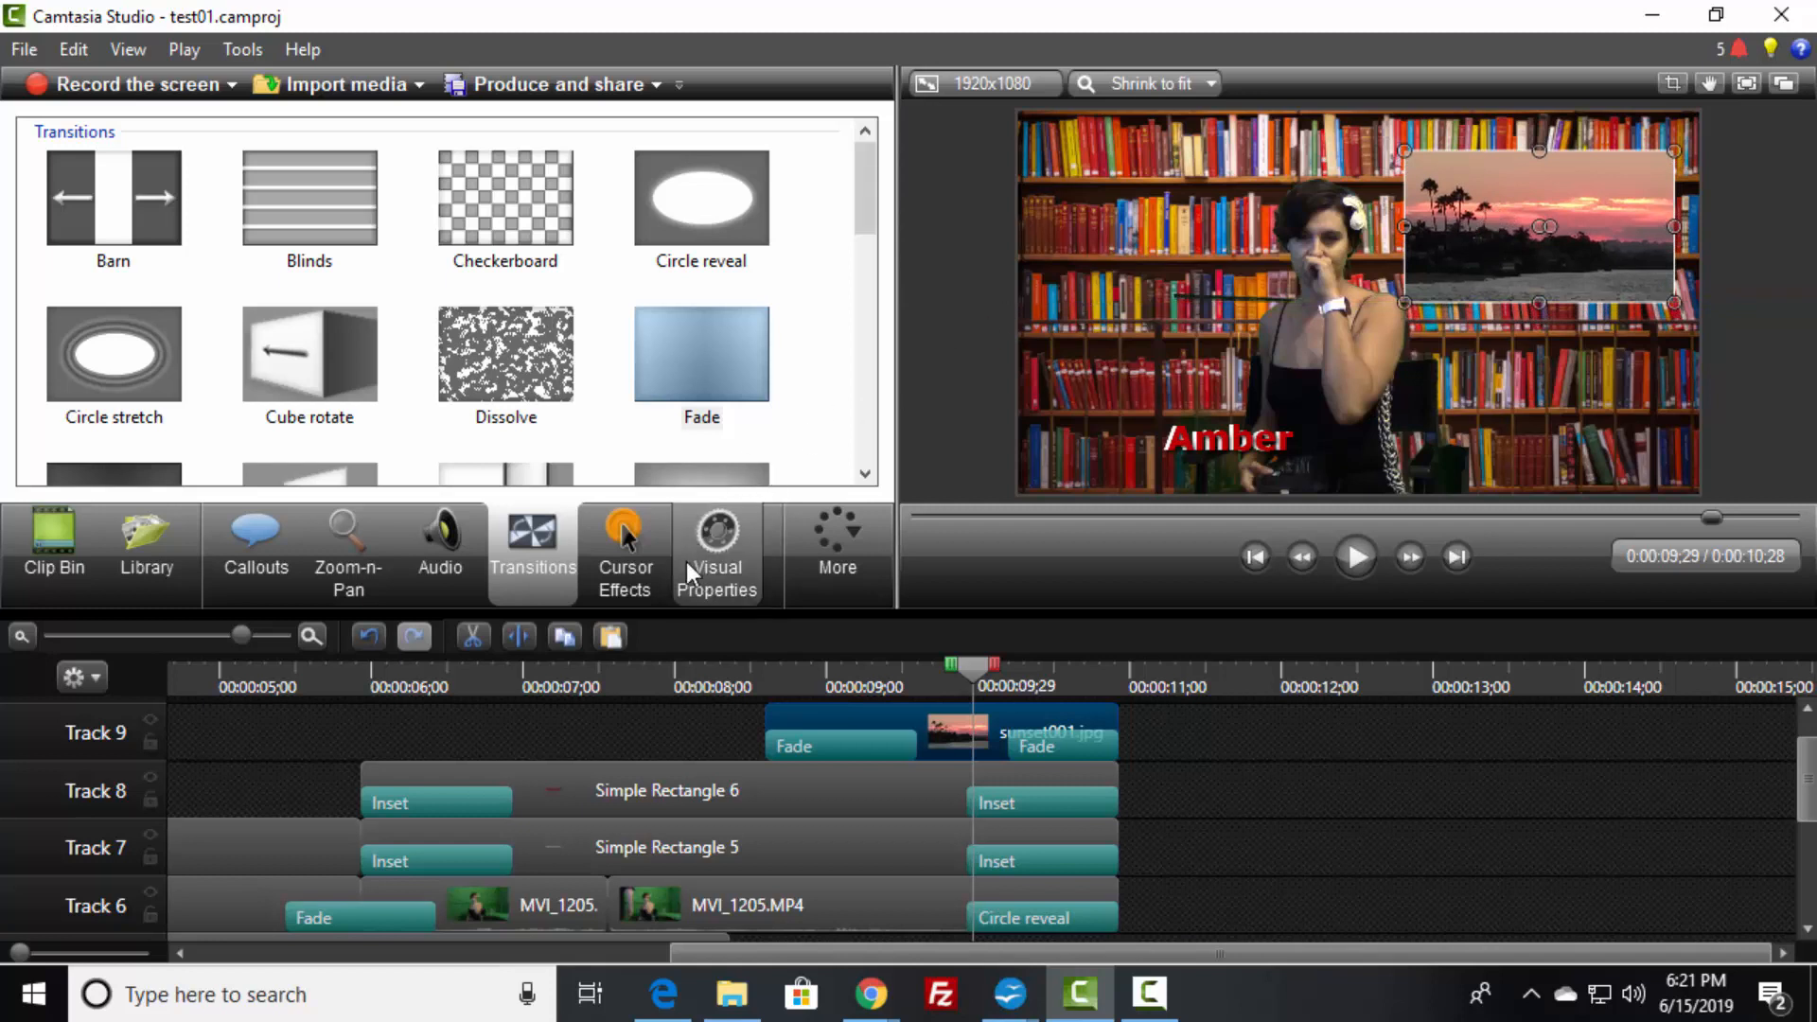
- Give the sunset image a red border with thickness 20 and play the result from 0:00:07;11
left_click(725, 558)
left_click_drag(882, 151, 876, 265)
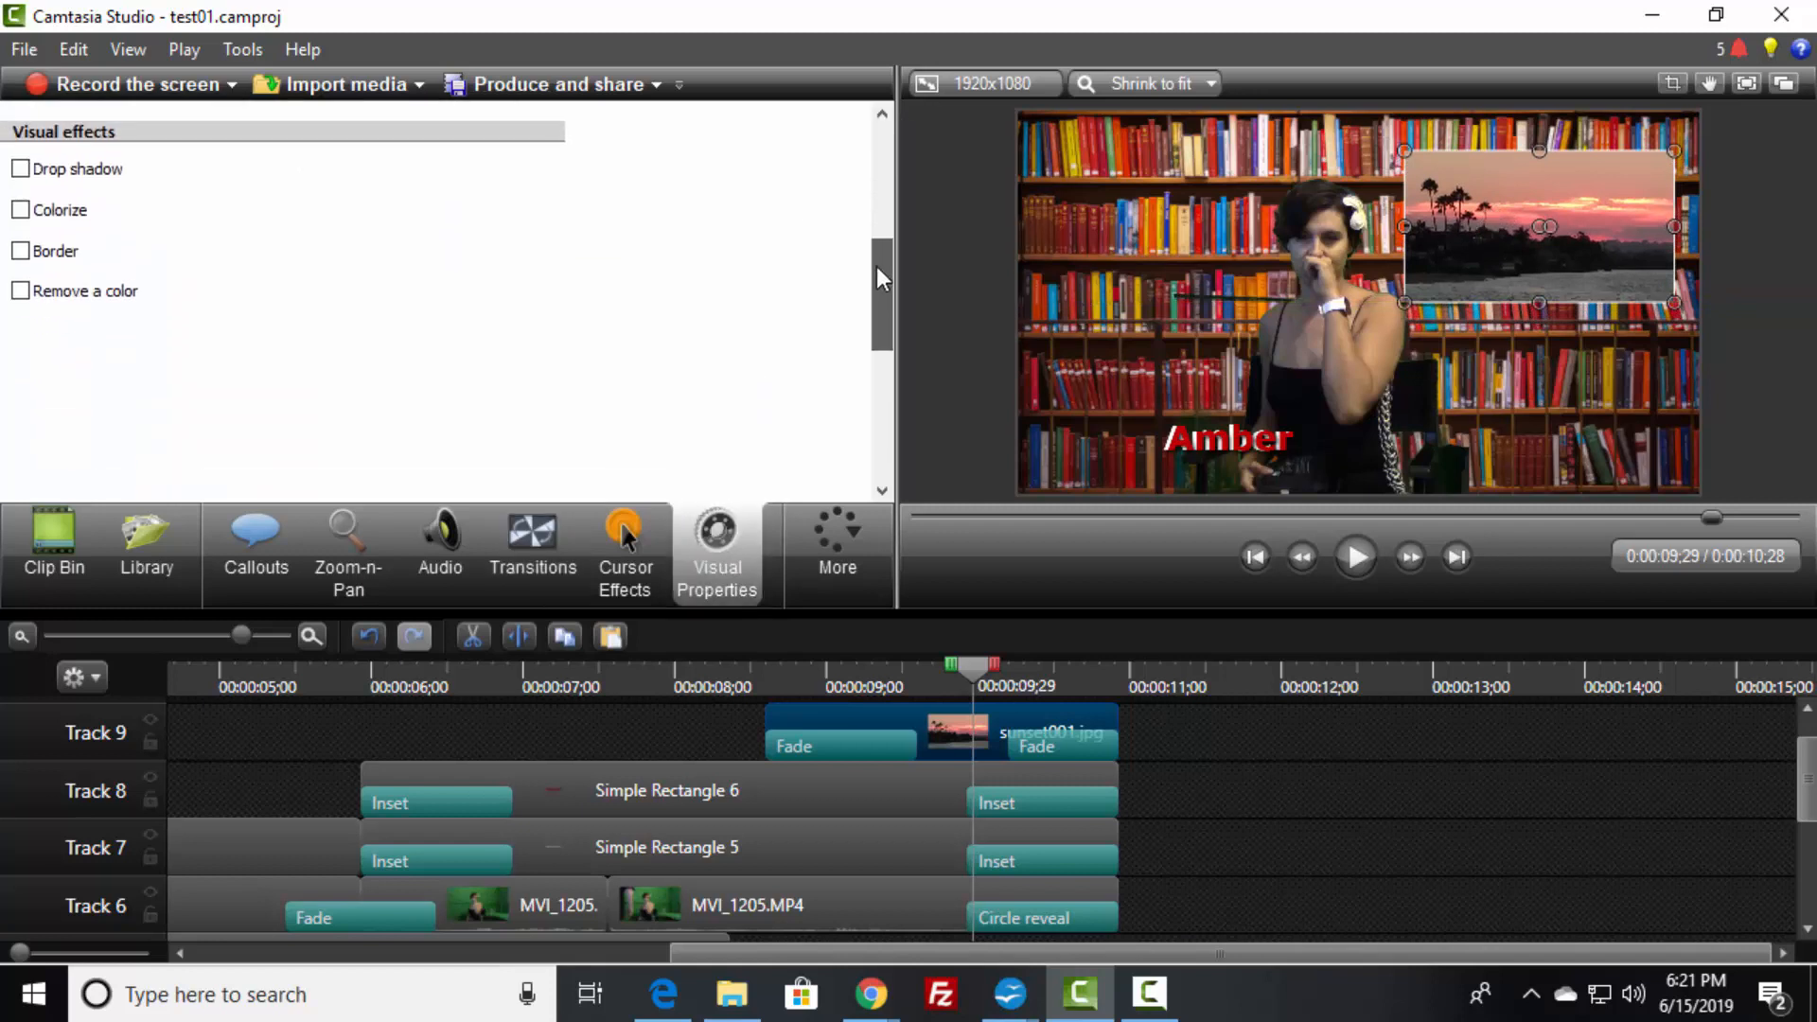
left_click(21, 251)
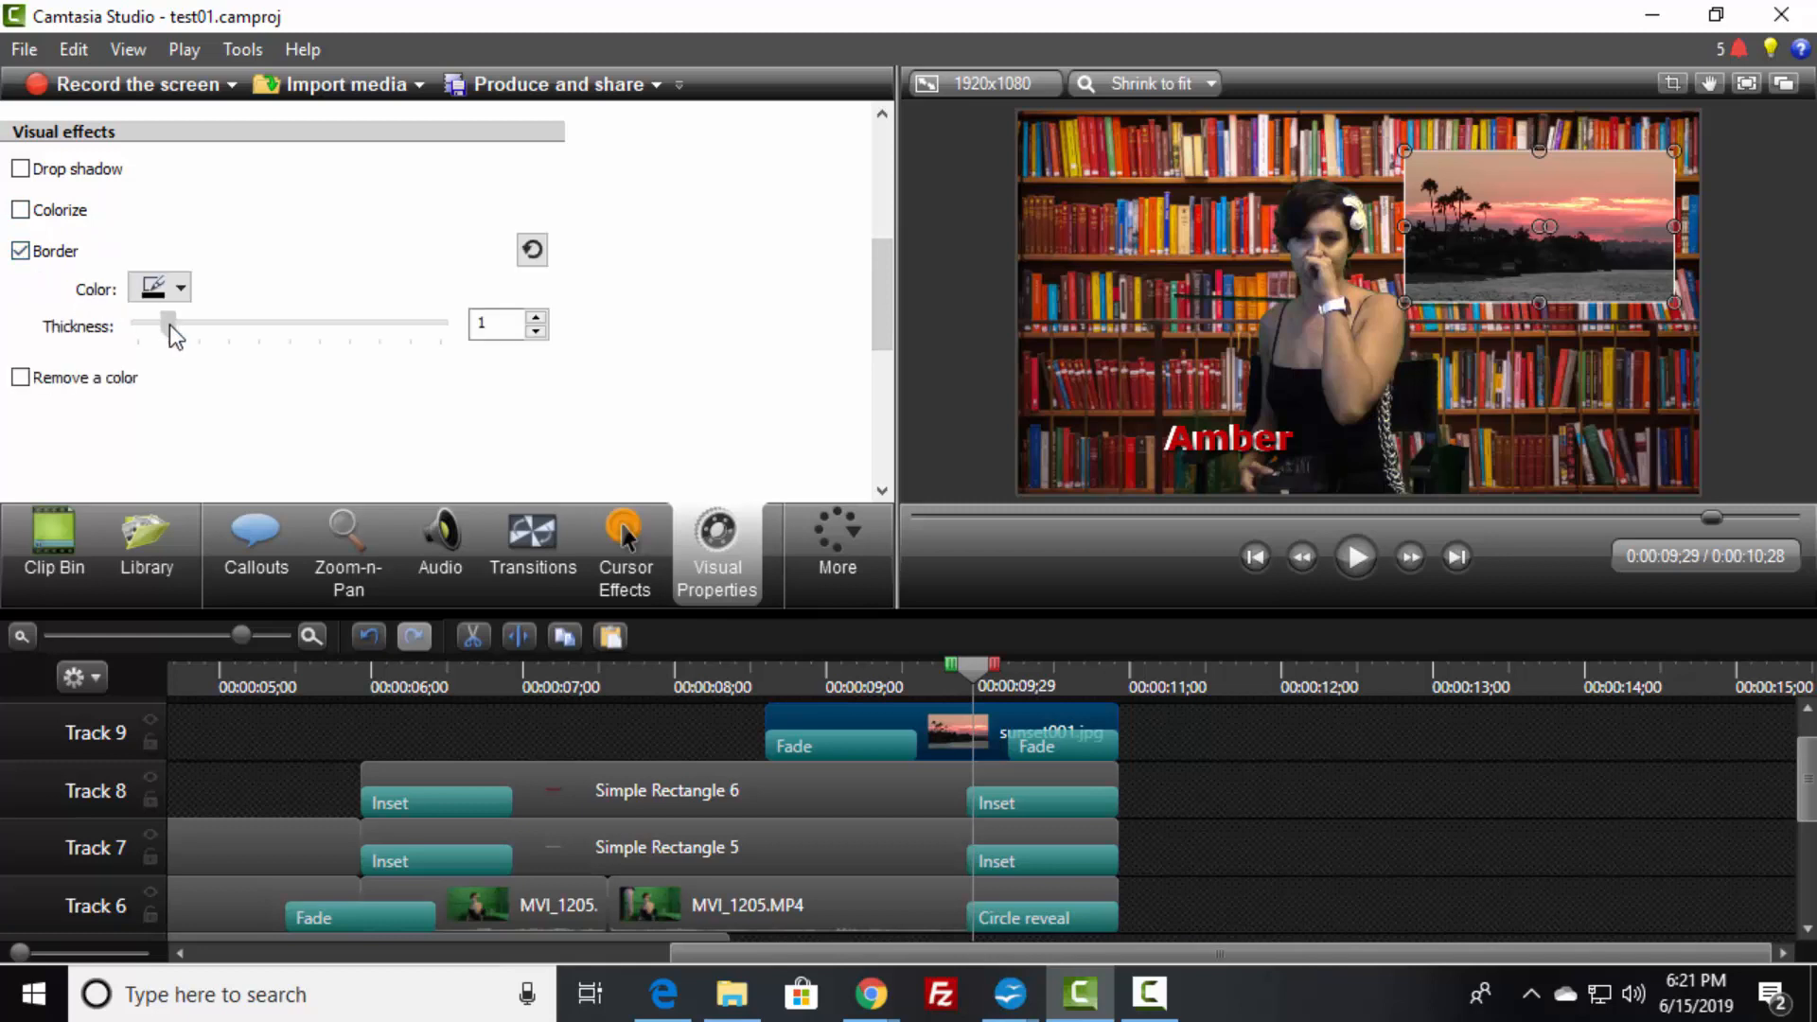
left_click_drag(168, 325, 478, 323)
left_click(496, 323)
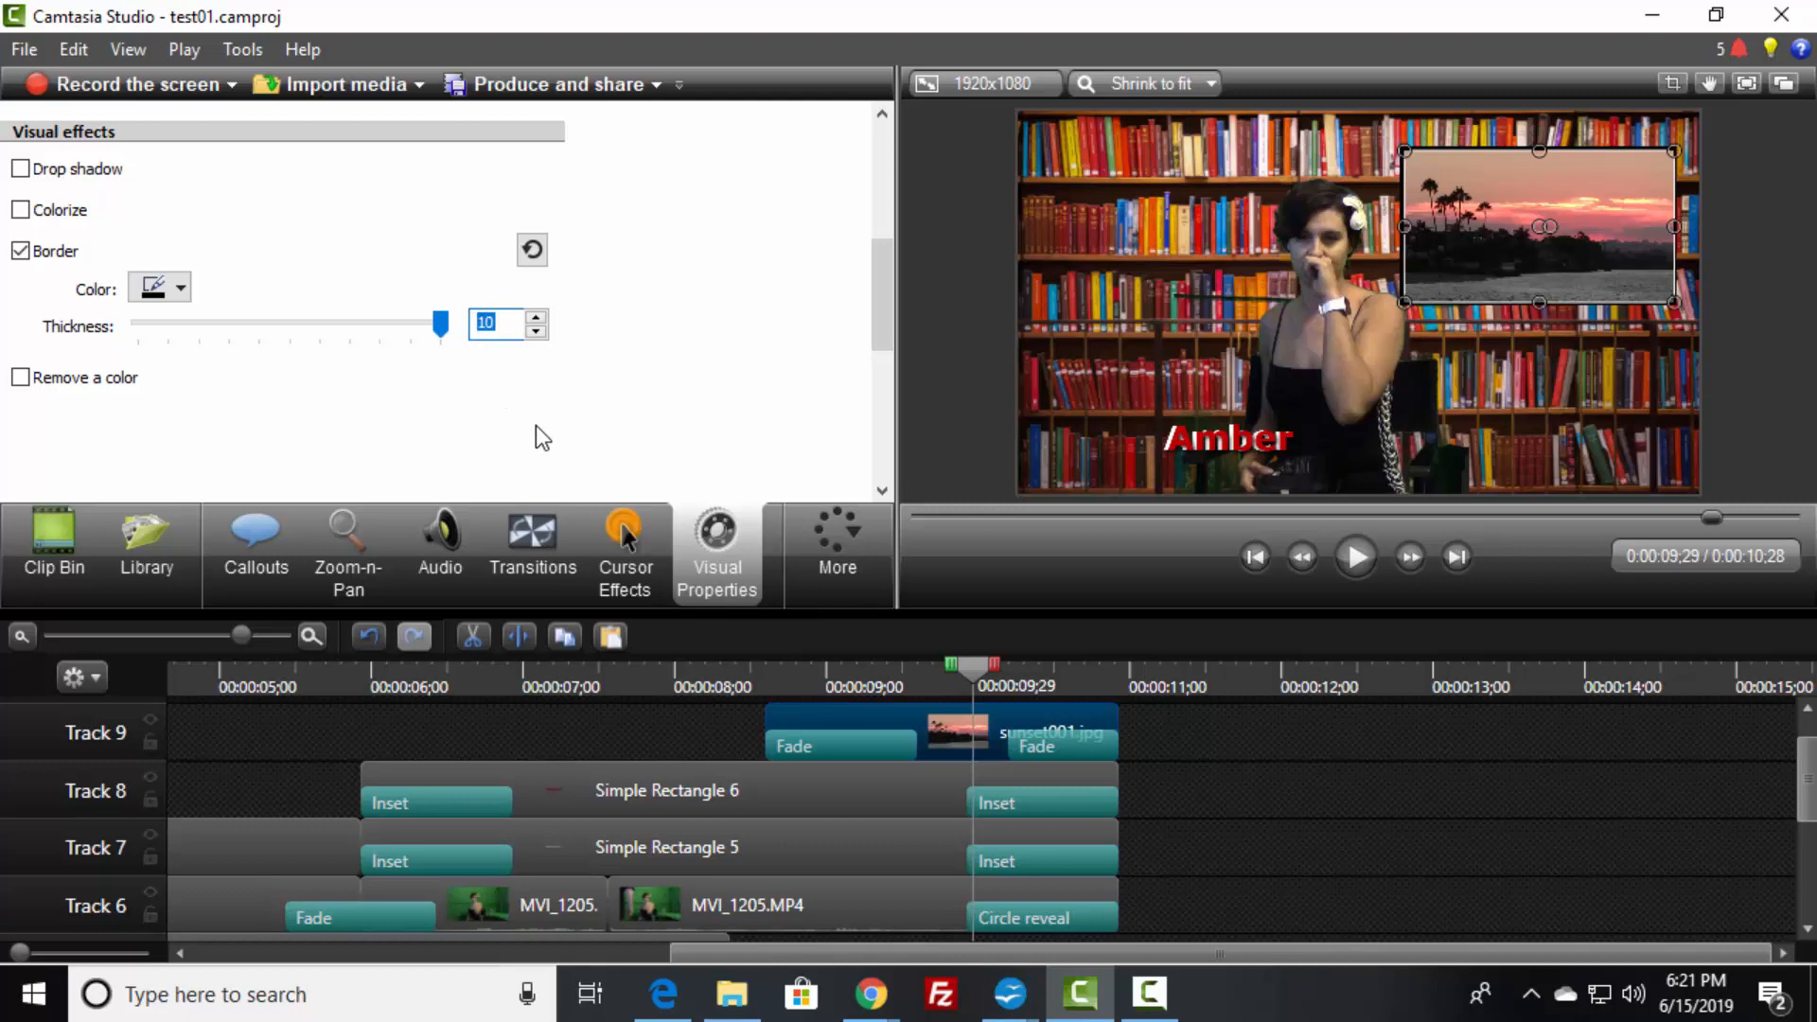
type("20")
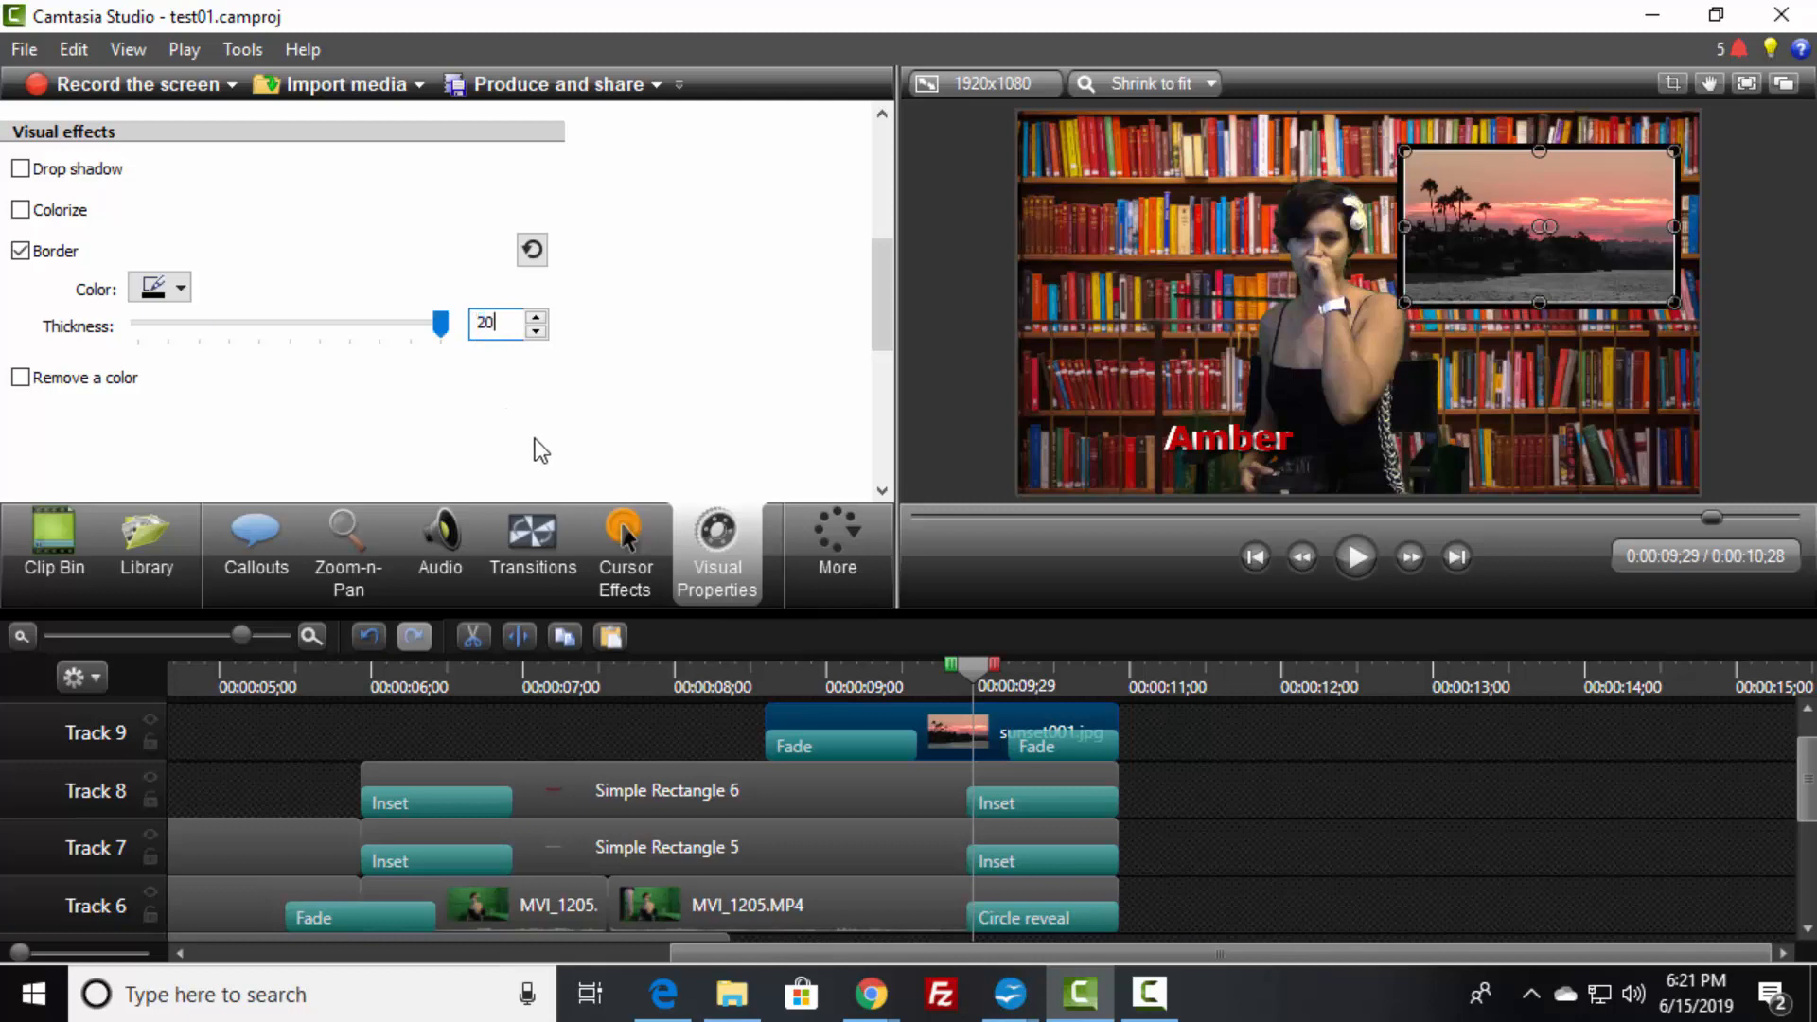
left_click(161, 288)
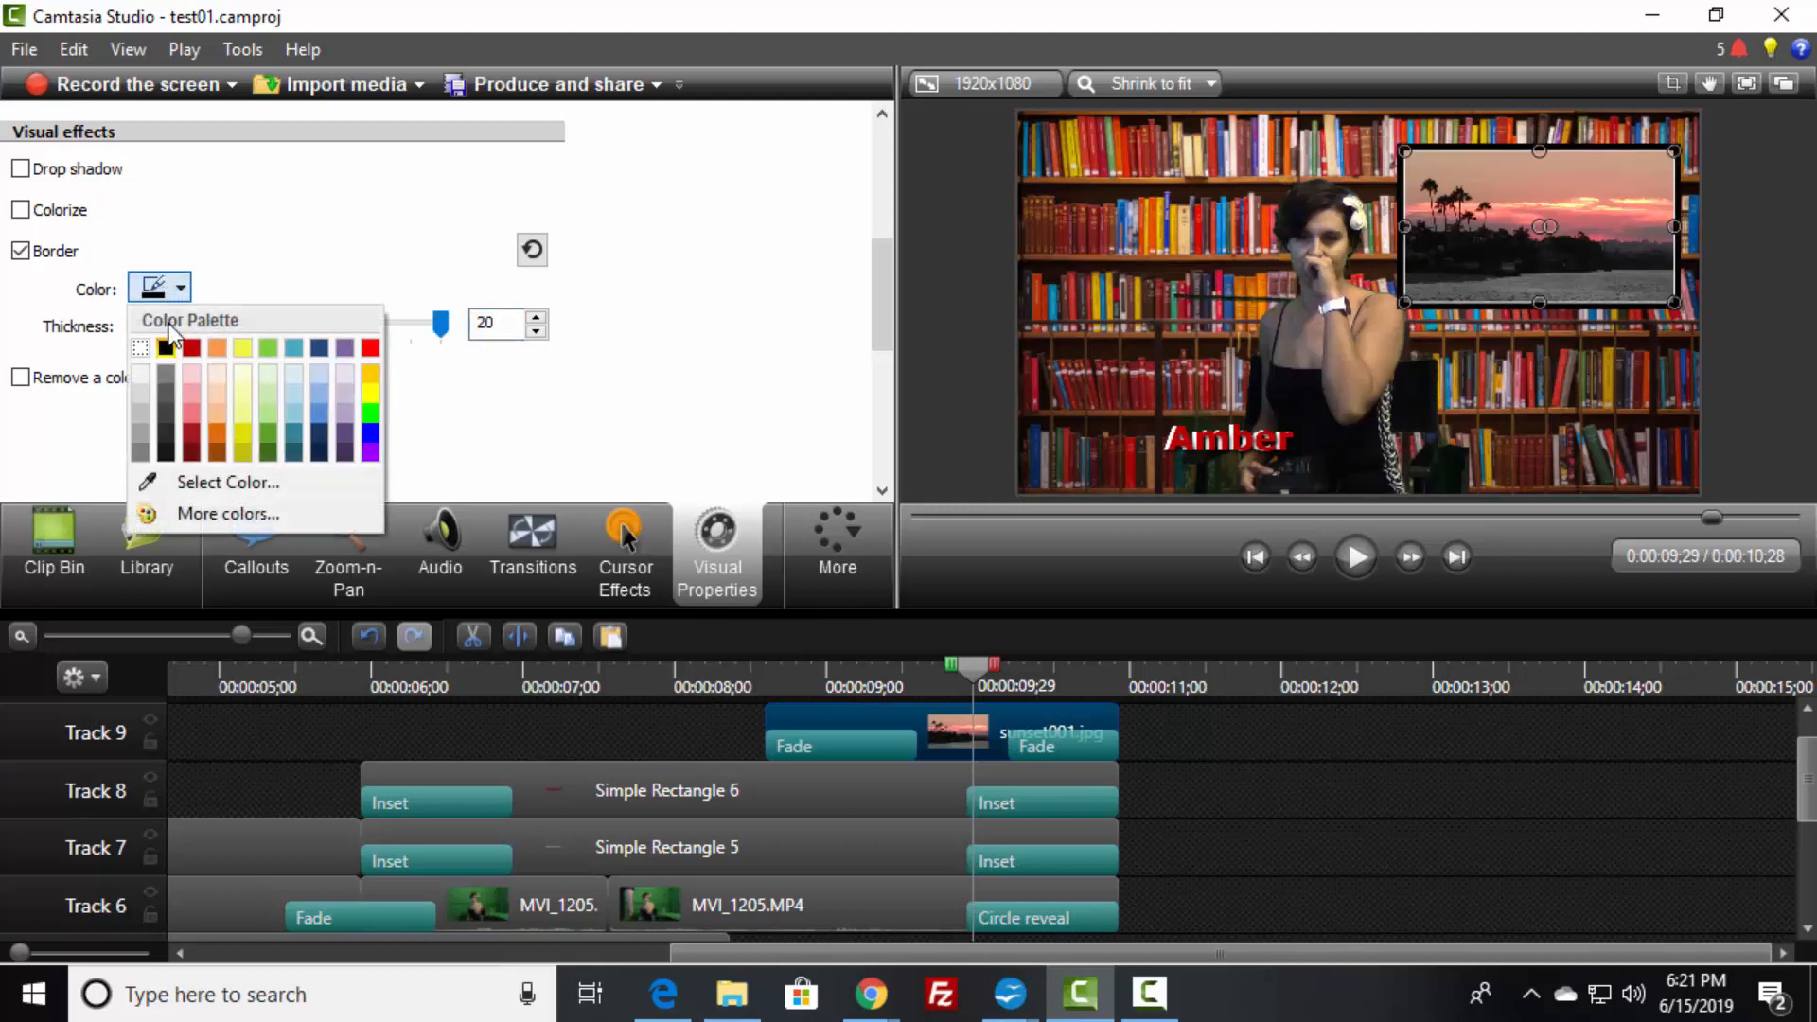
left_click(193, 347)
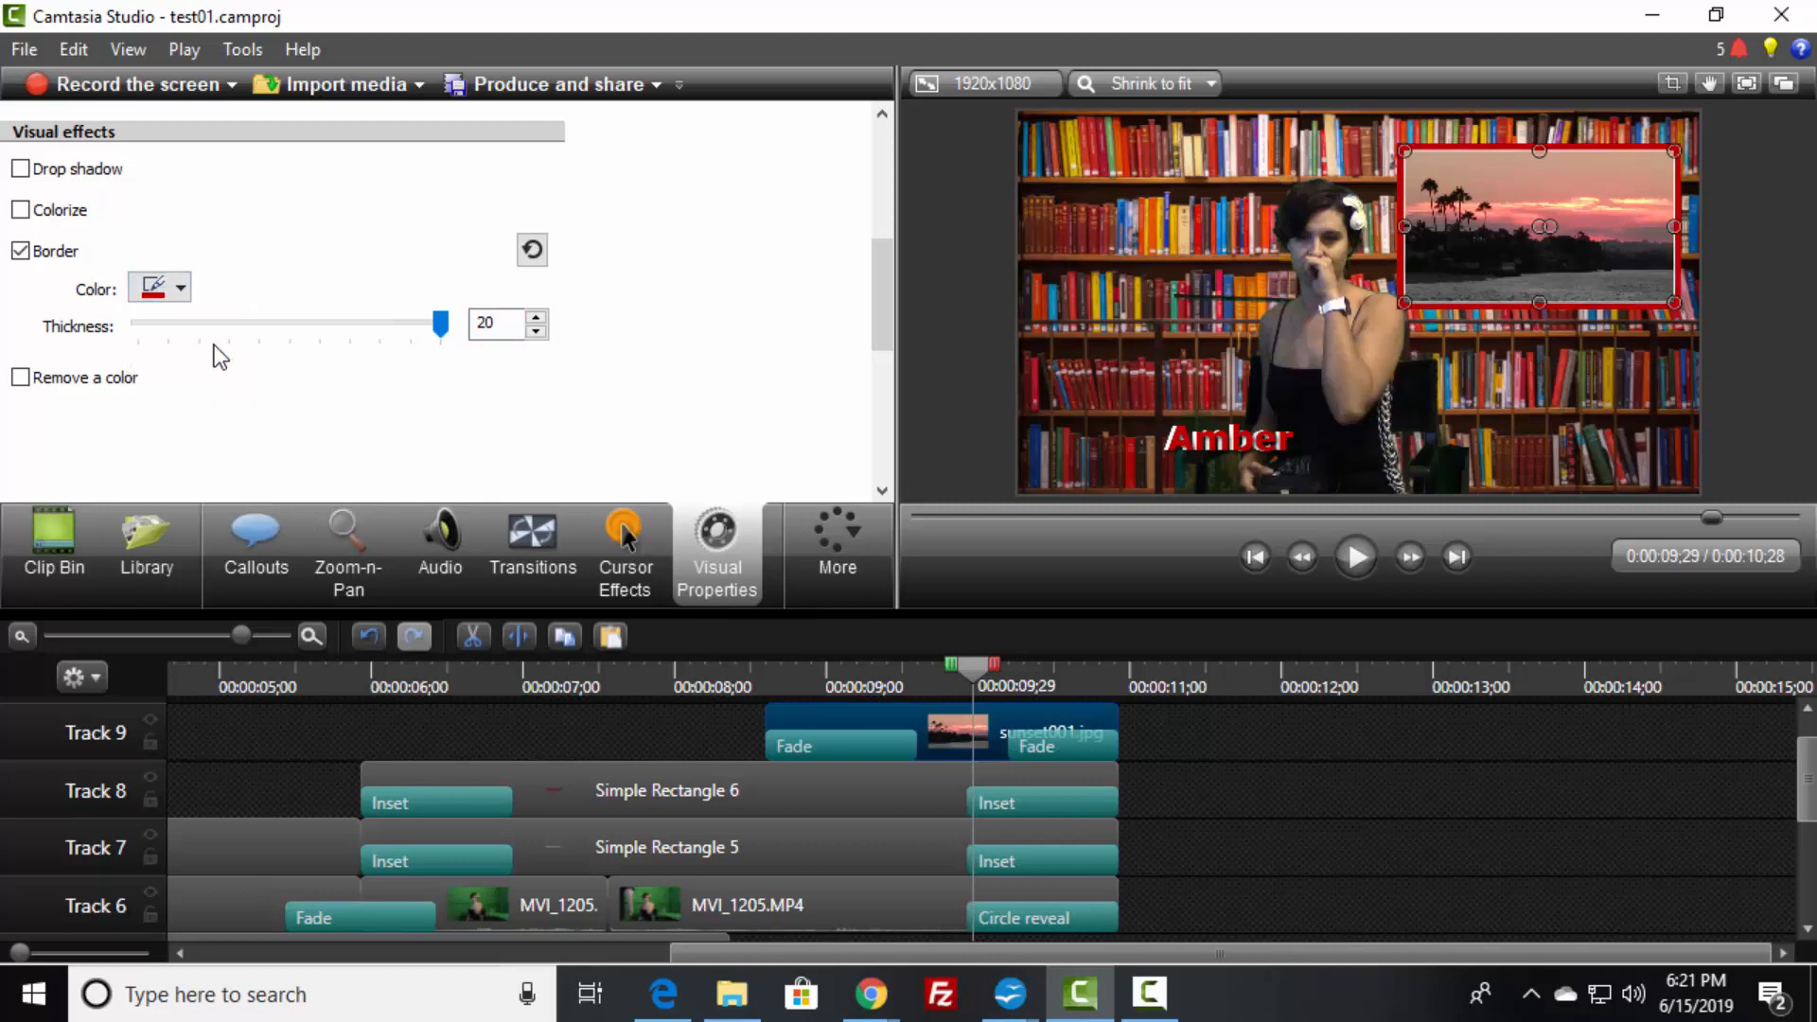
left_click(581, 668)
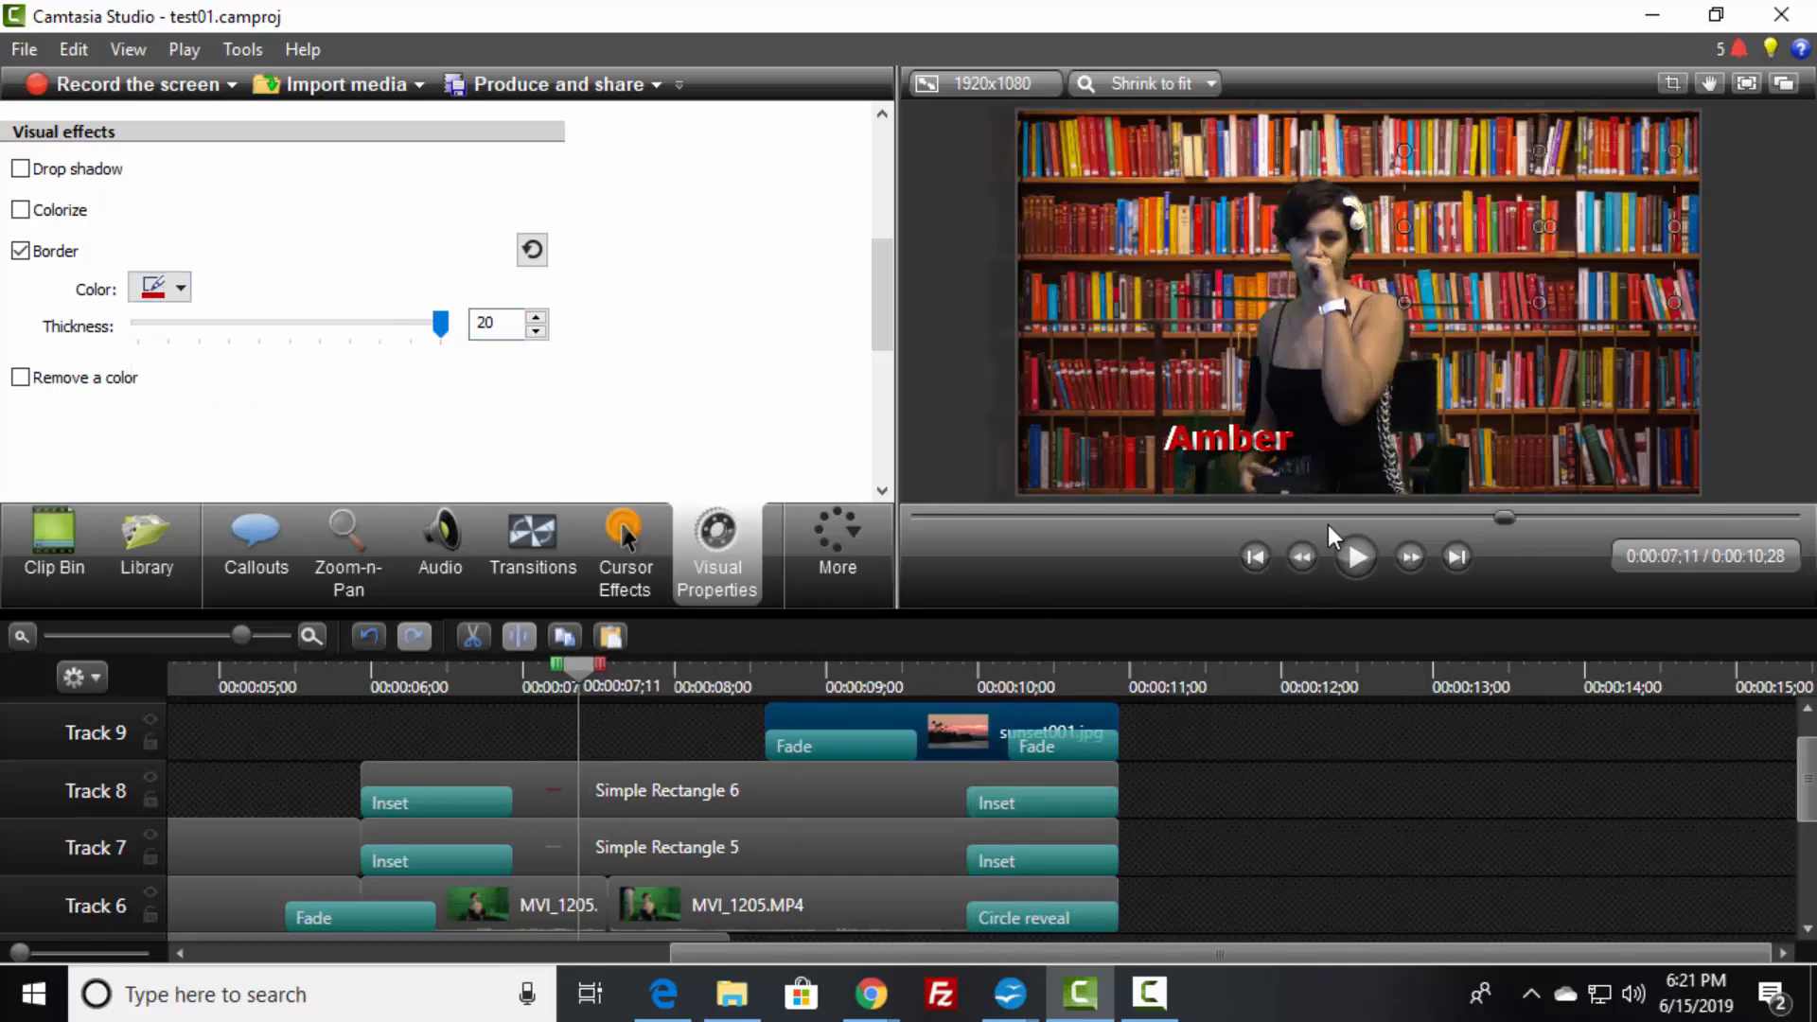
left_click(1351, 560)
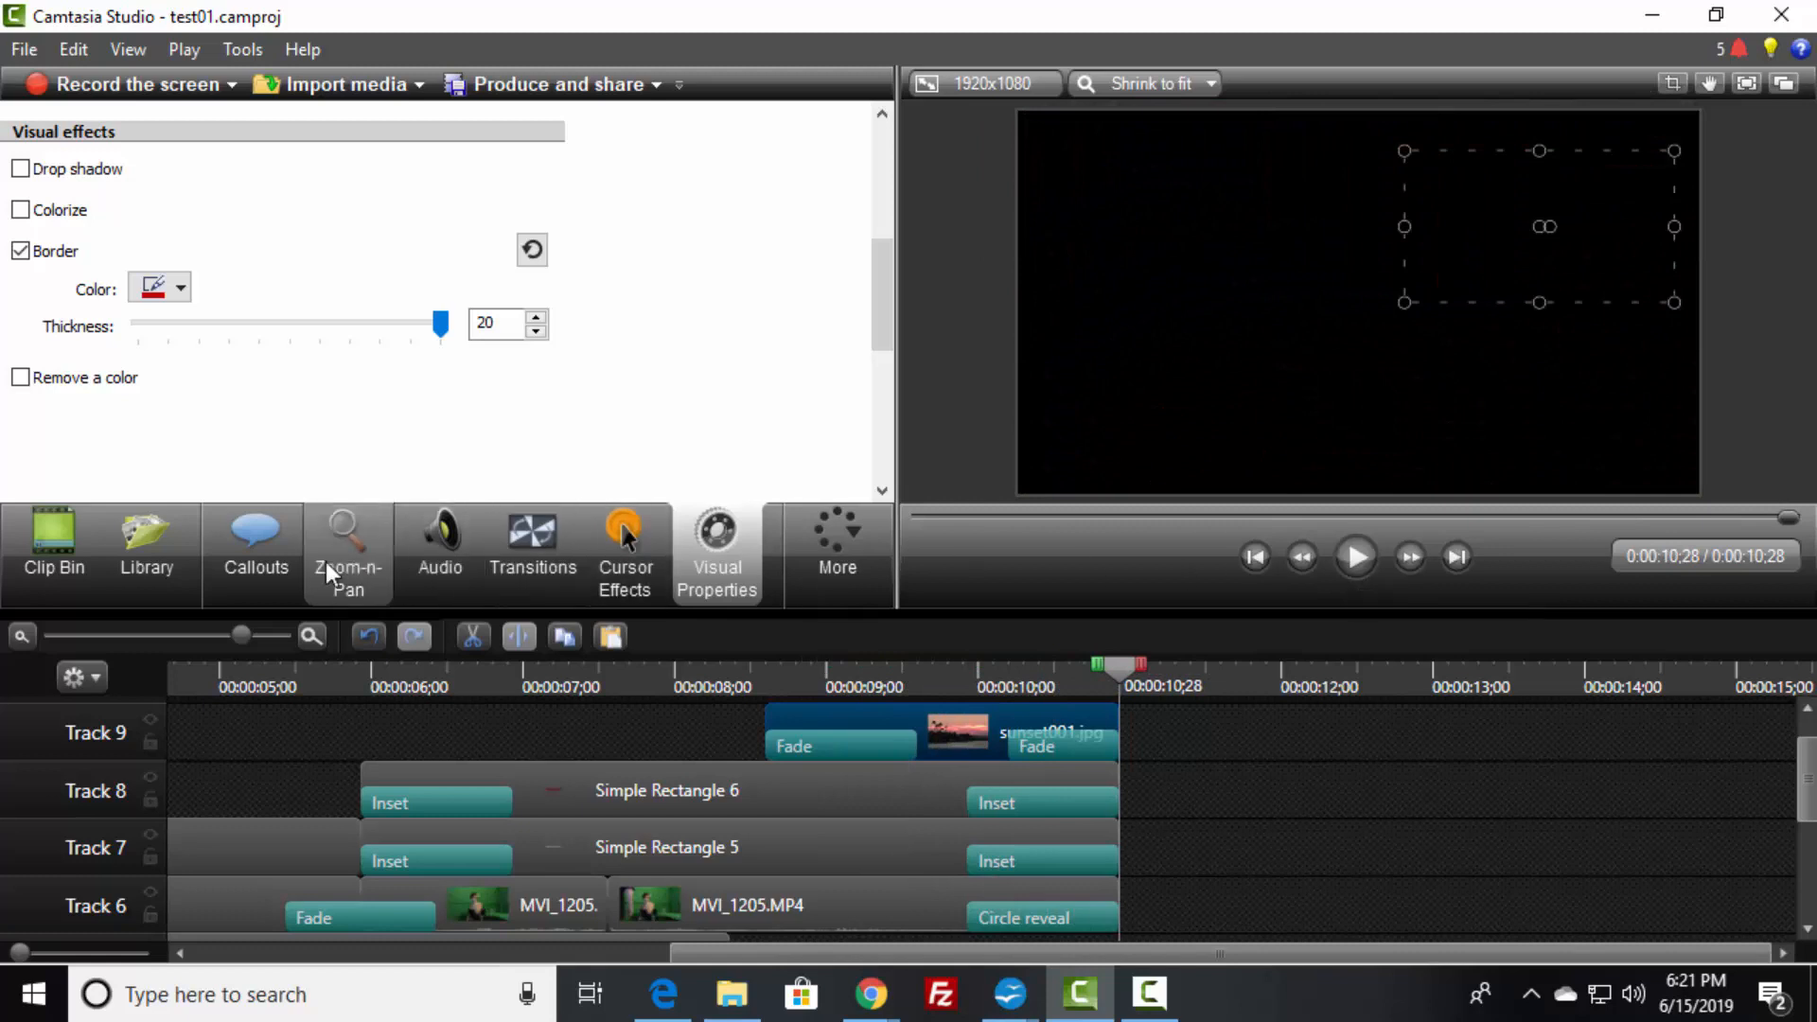
- Insert the Simple Title - Black library clip on Track 6 at 0:00:10;28 and enlarge it to fill the whole canvas
left_click(60, 548)
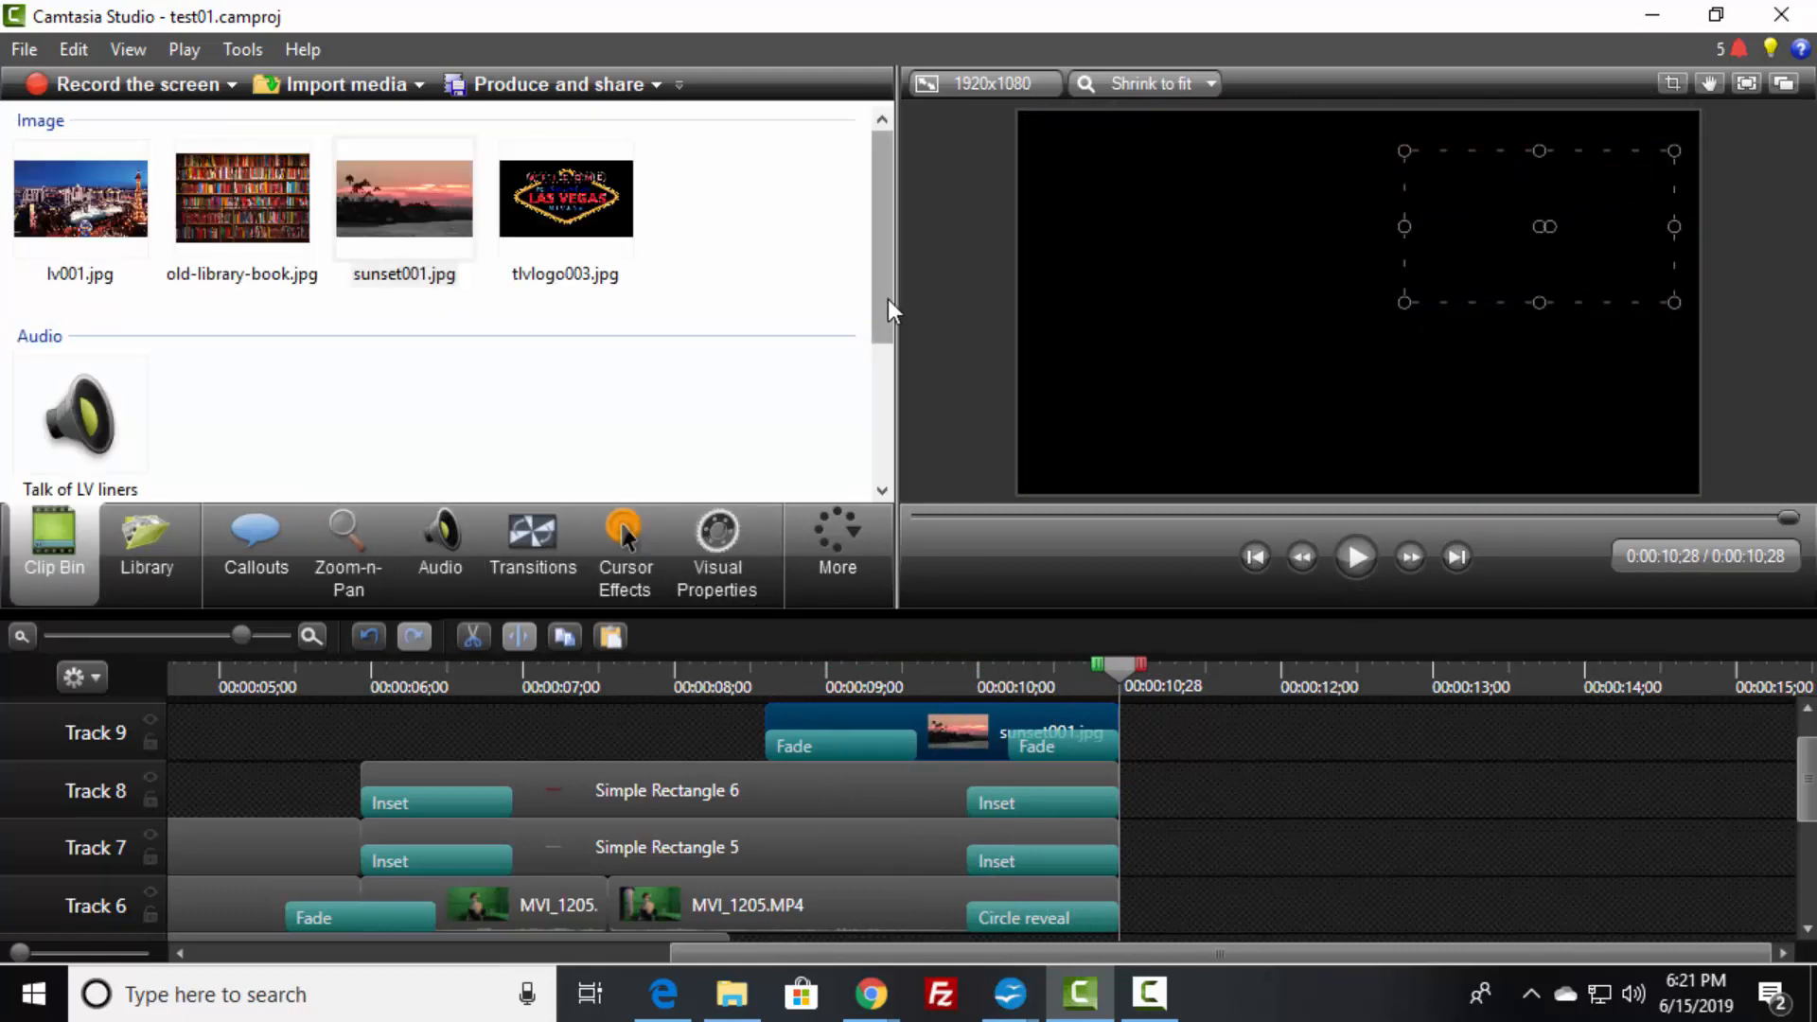
left_click(141, 554)
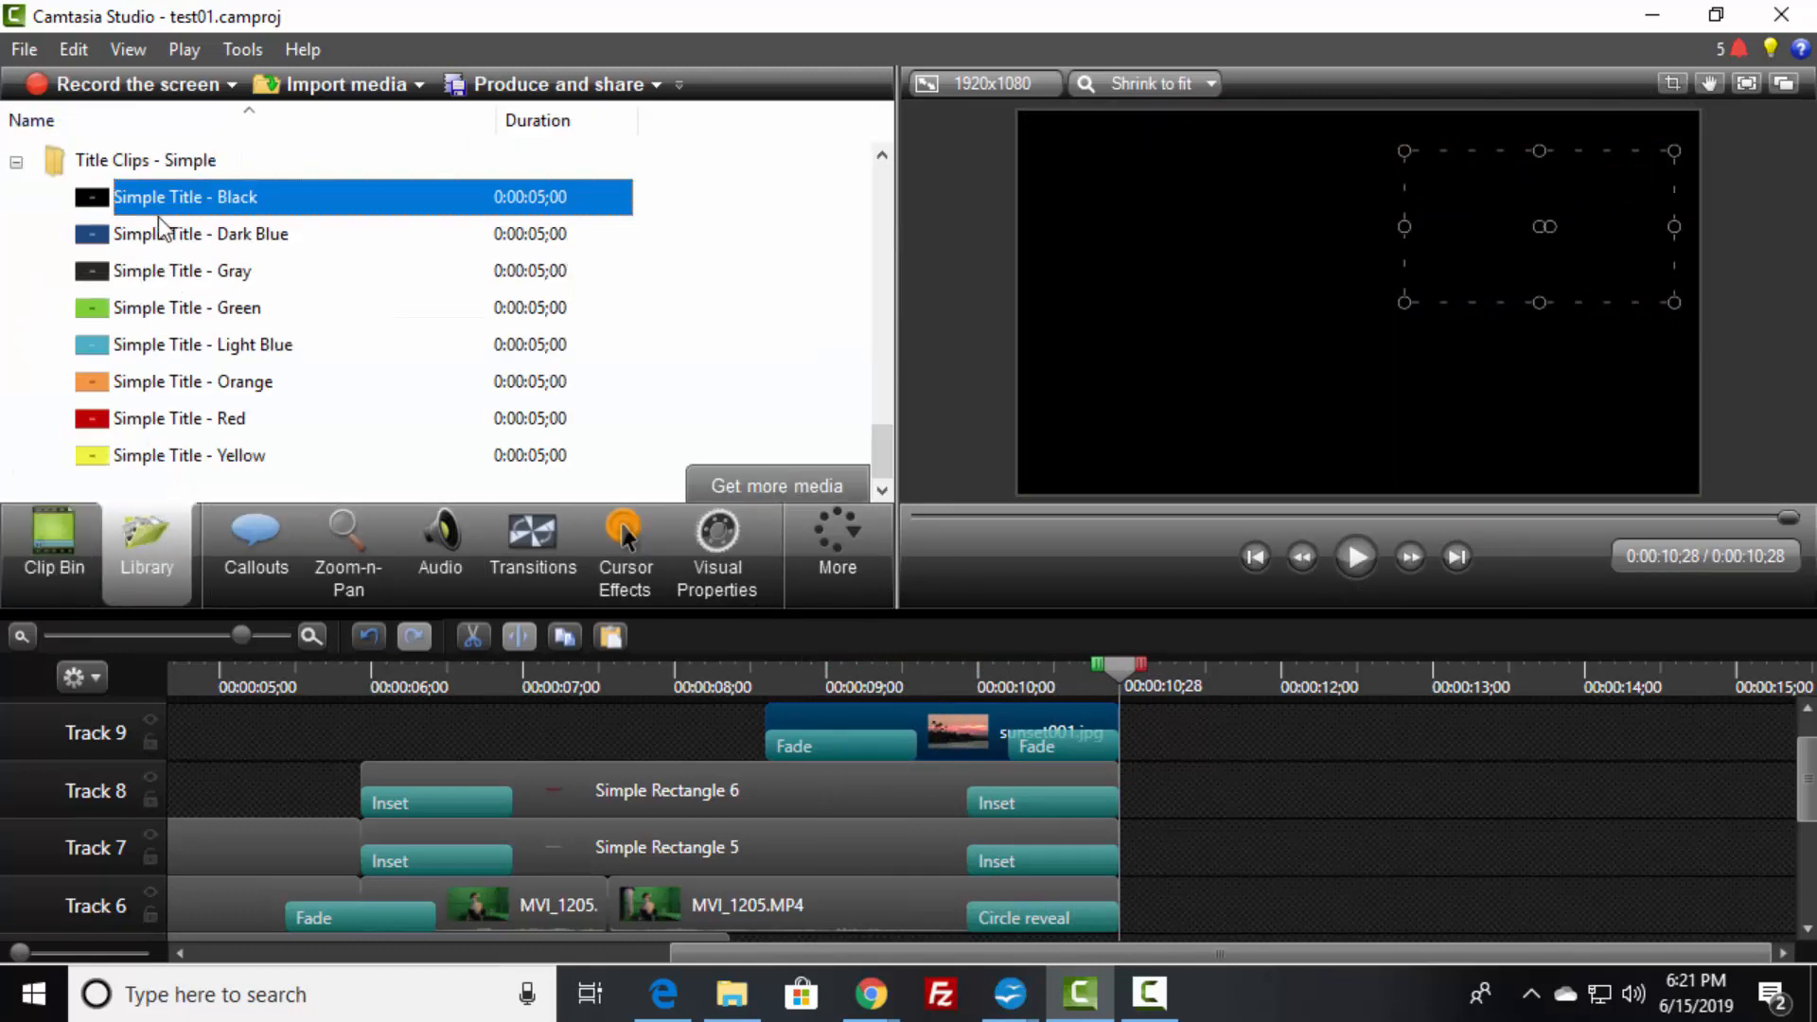
left_click_drag(254, 295, 1084, 820)
left_click_drag(1151, 928, 1159, 920)
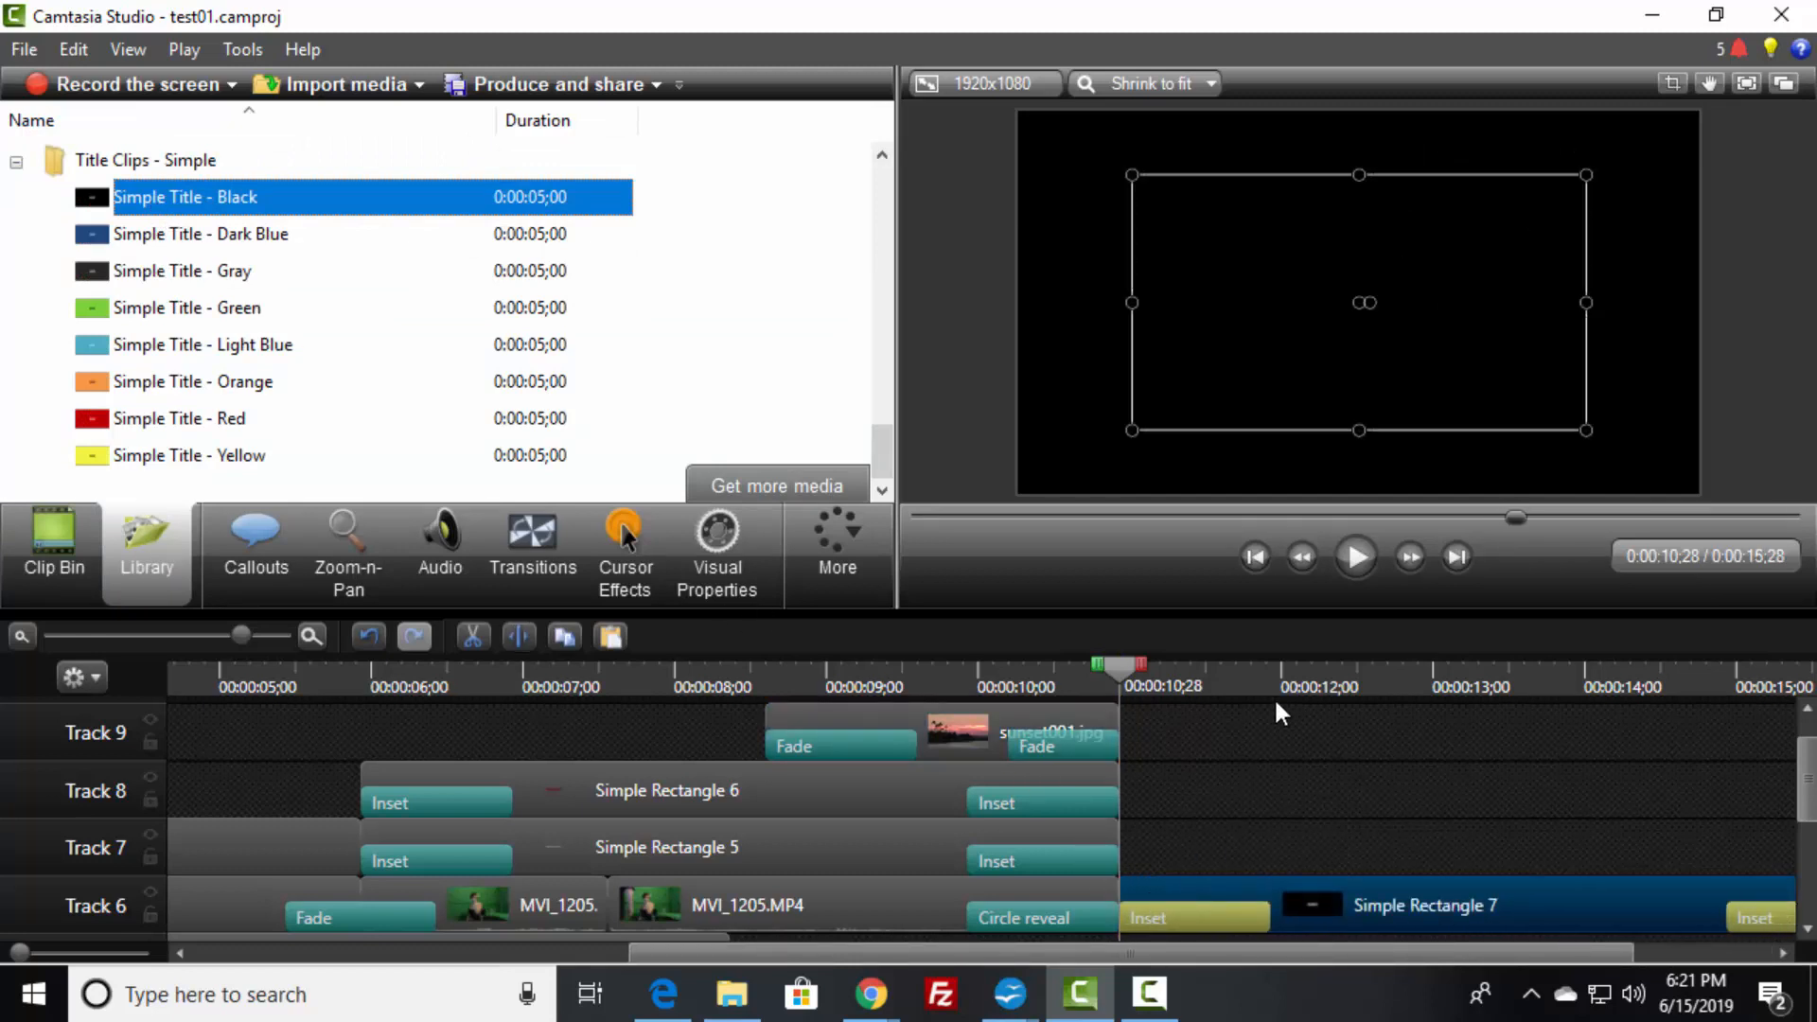
left_click_drag(1209, 389, 1100, 436)
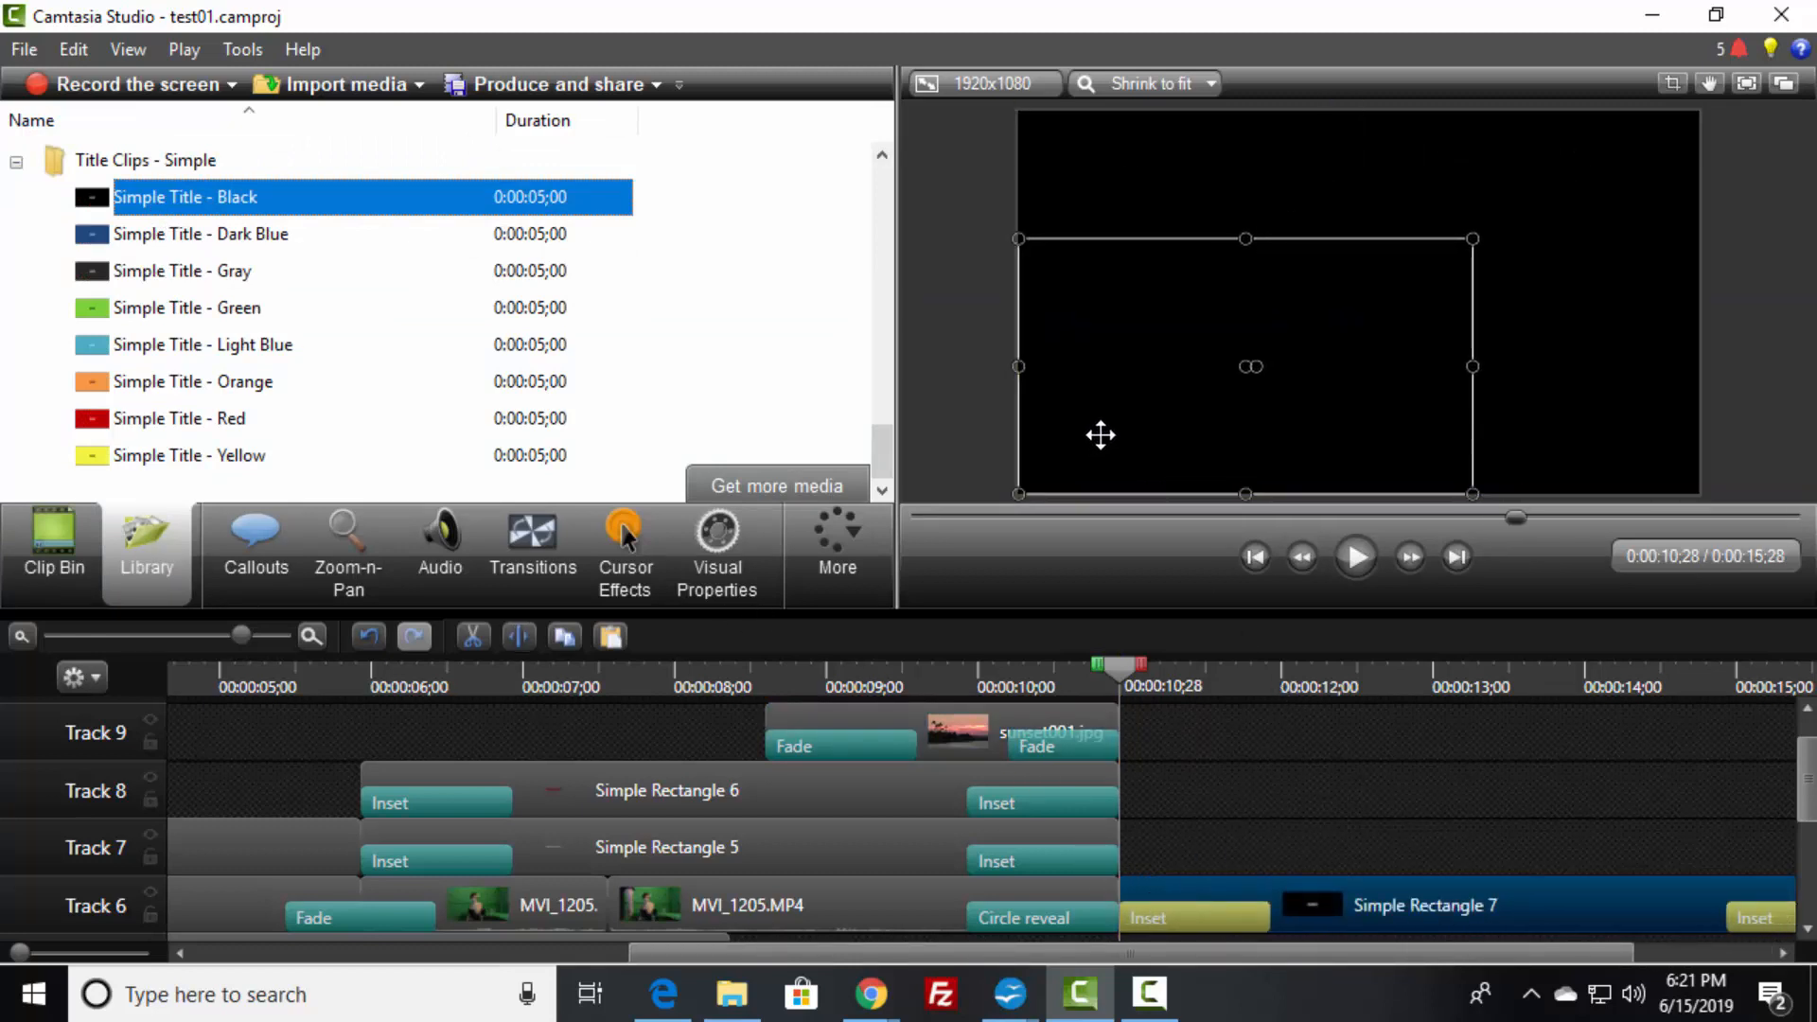
left_click_drag(1469, 236, 1700, 112)
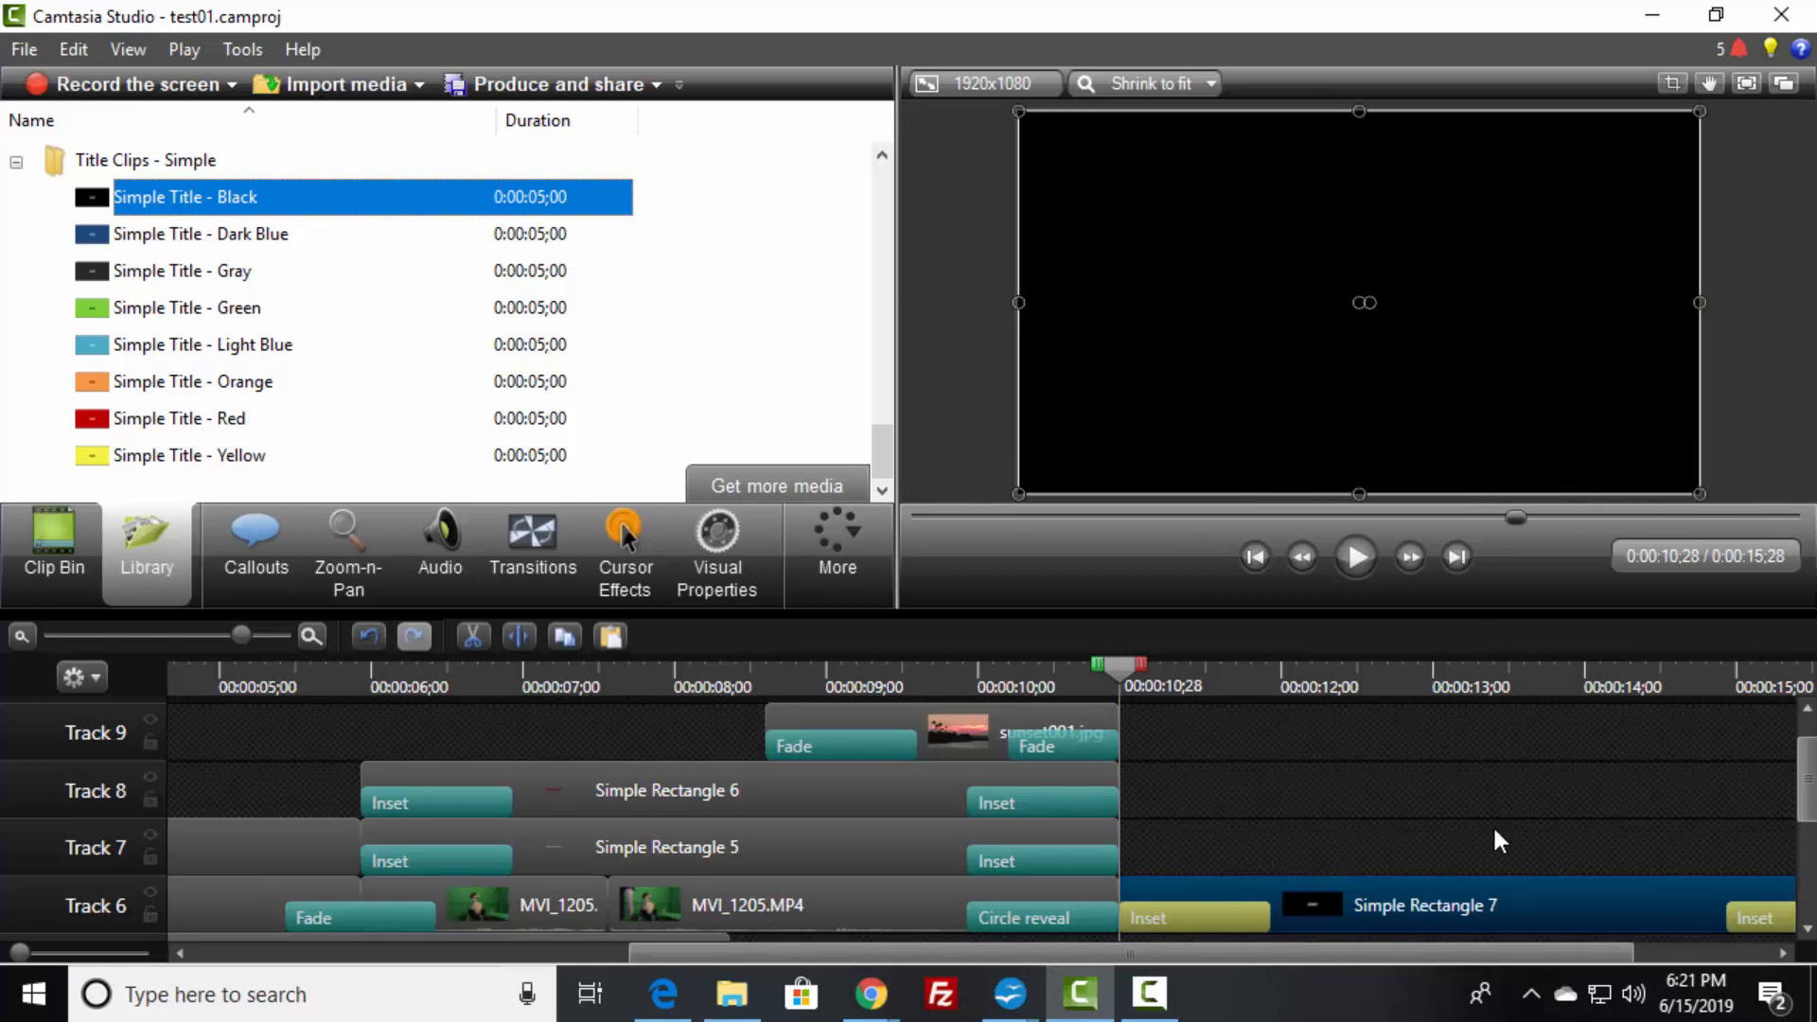
- Replace the placeholder text of the closing title on Track 6 with "tanks for watcching"
double_click(1445, 906)
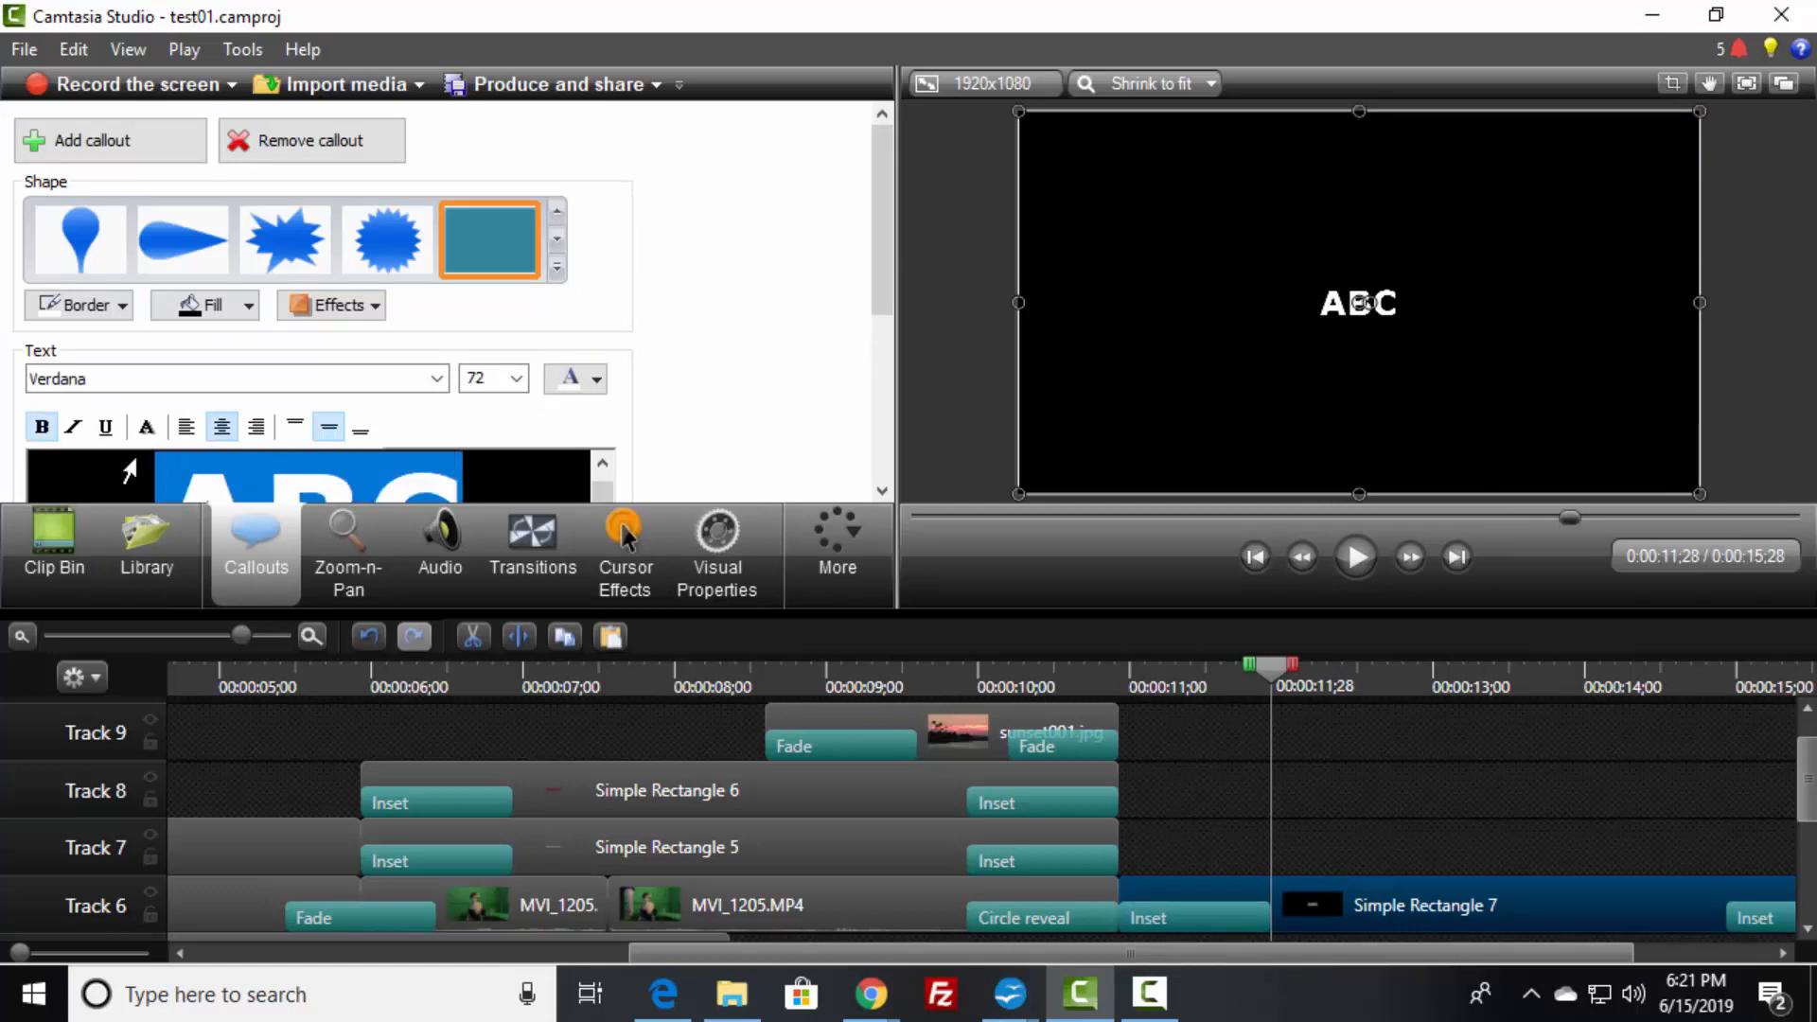
type("th")
key("BackSpace")
type("an")
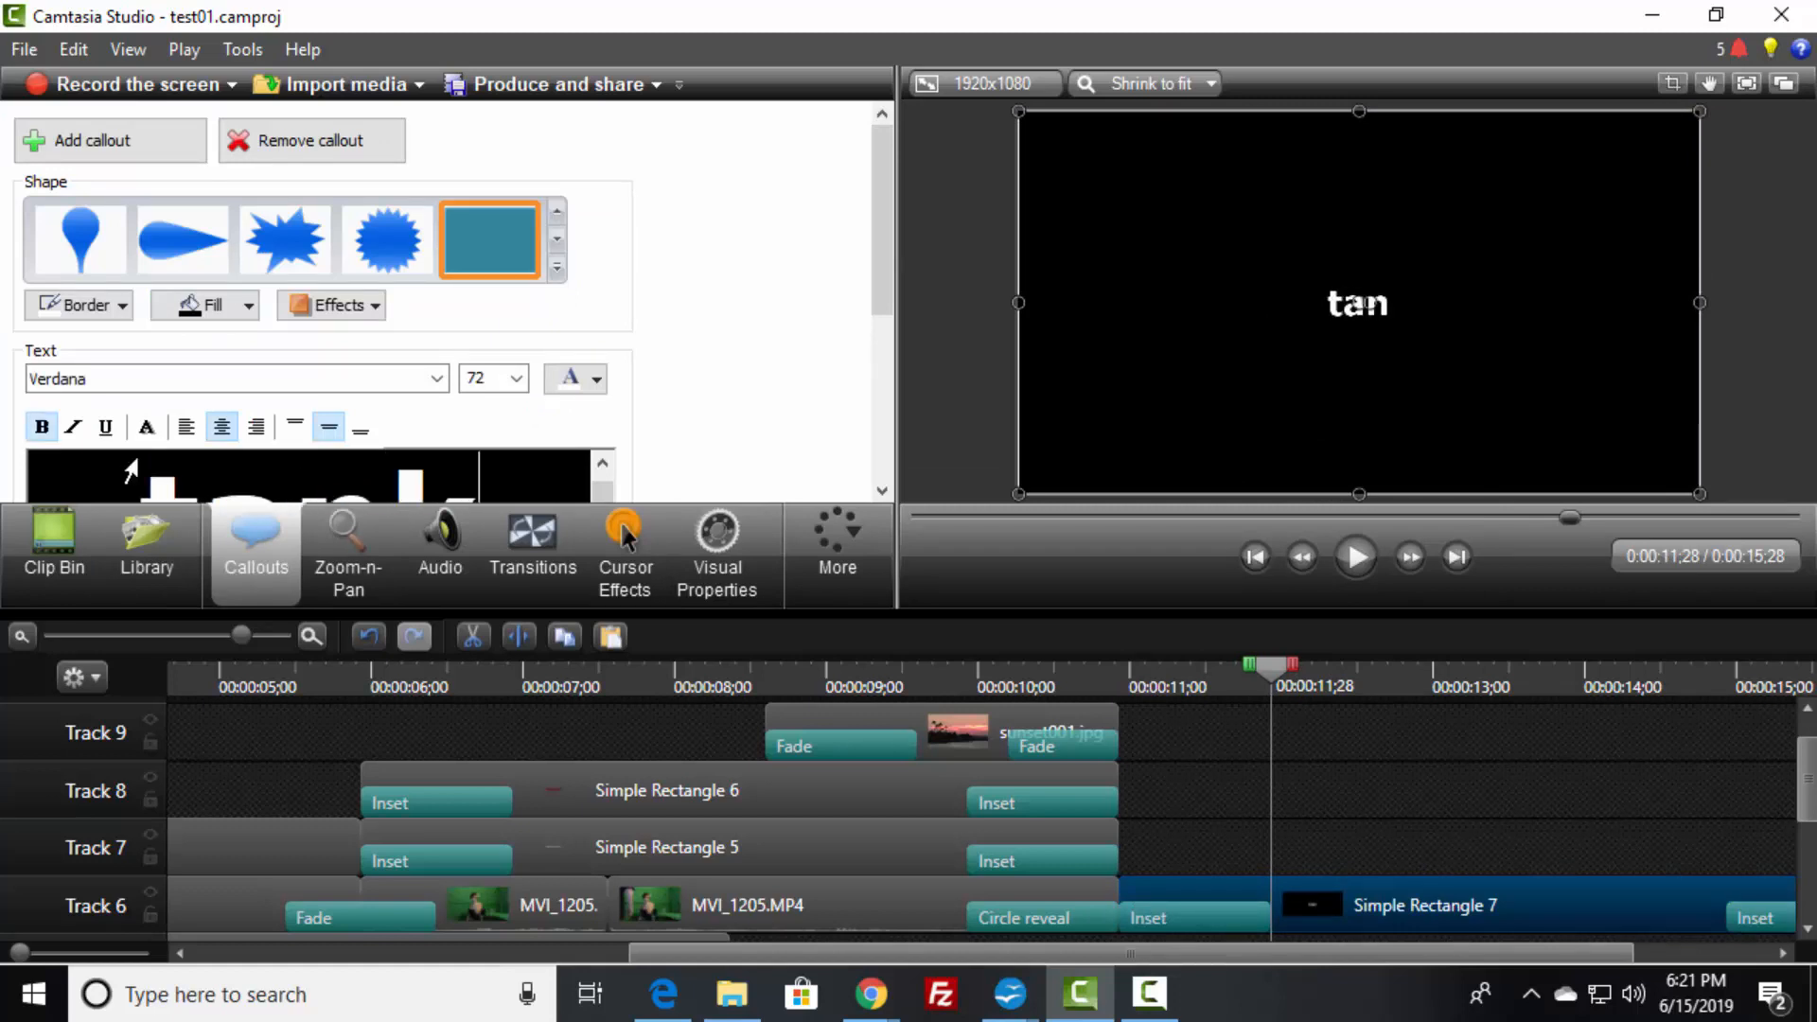
type("ks for w")
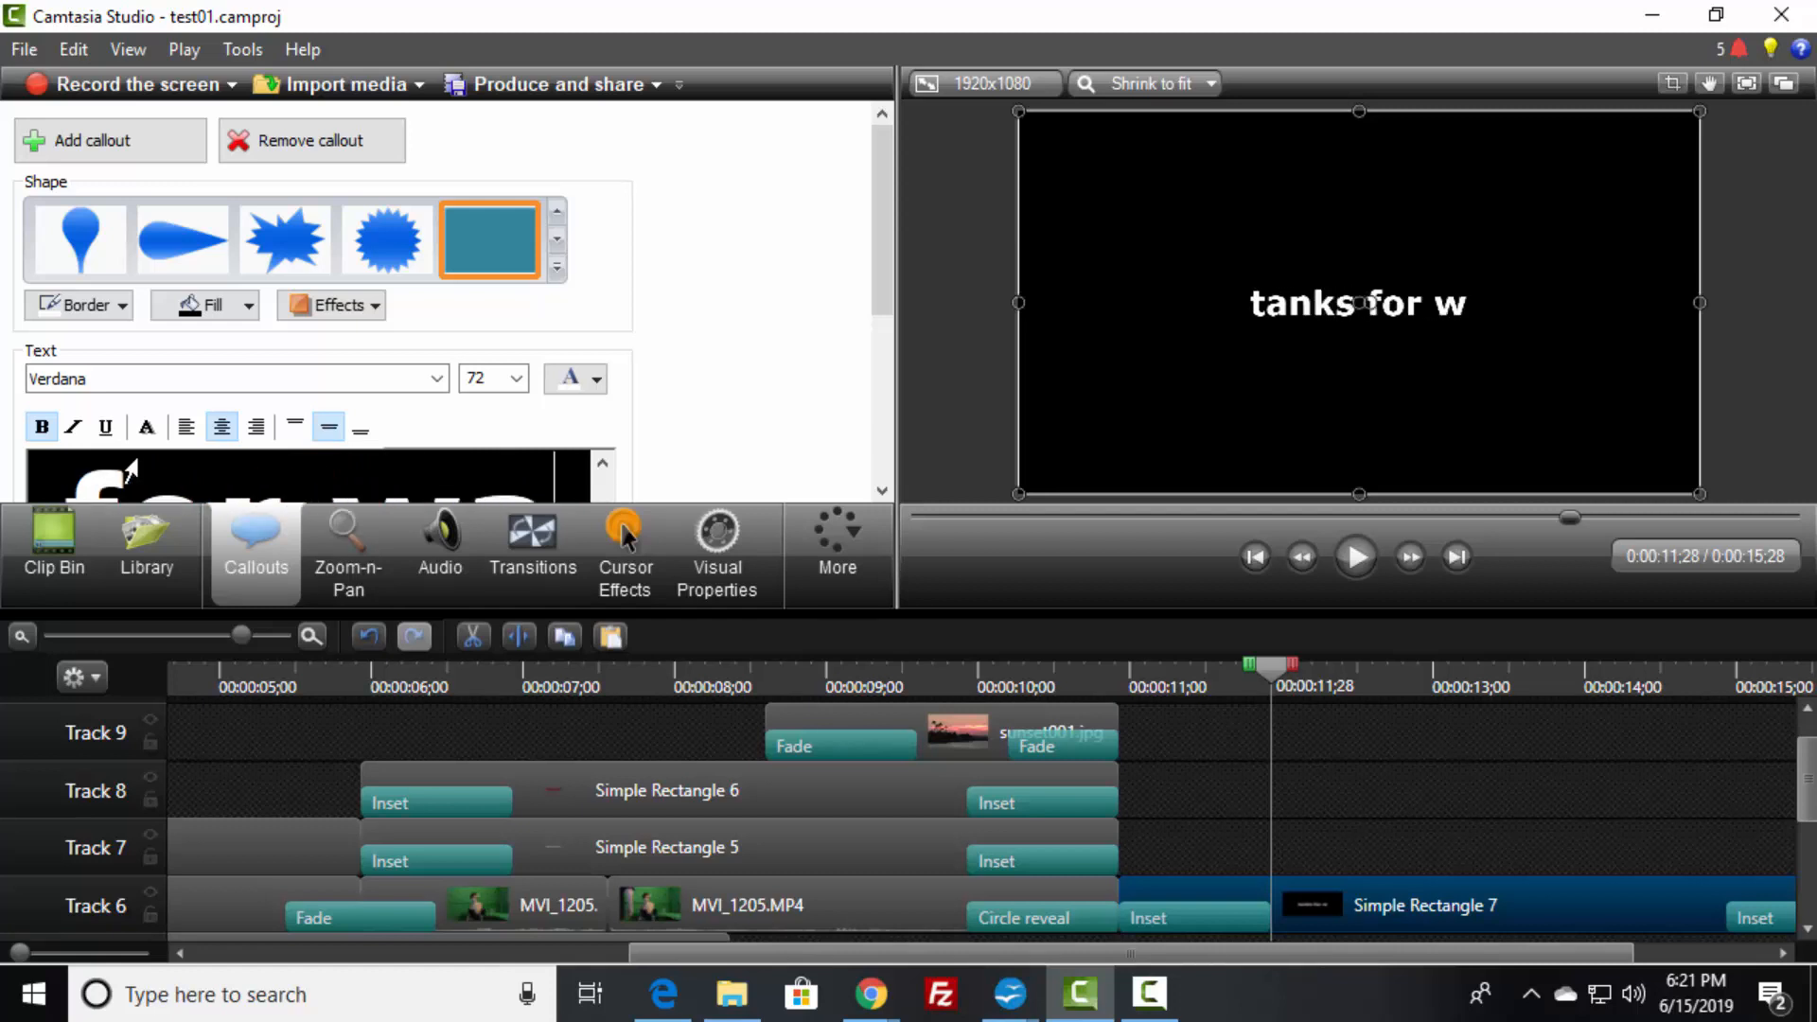
type("atcching")
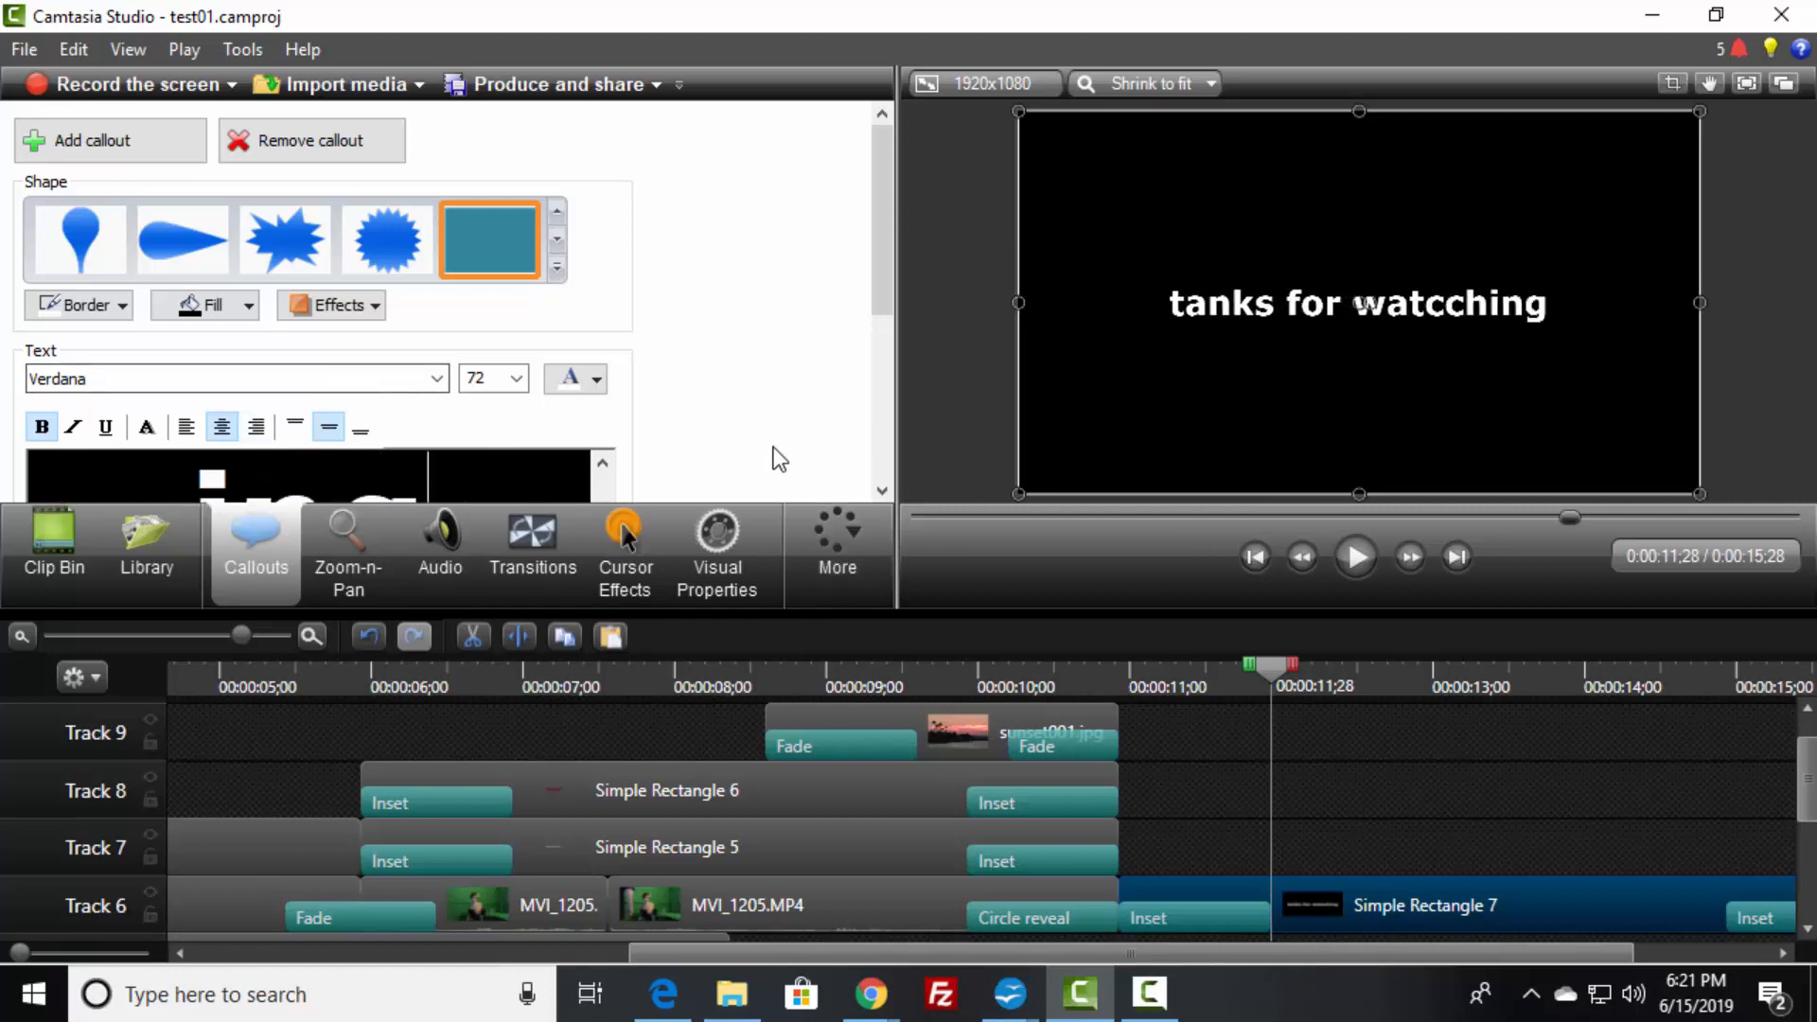
- Correct the spelling in the closing title so that it reads "thanks for watching"
left_click(603, 462)
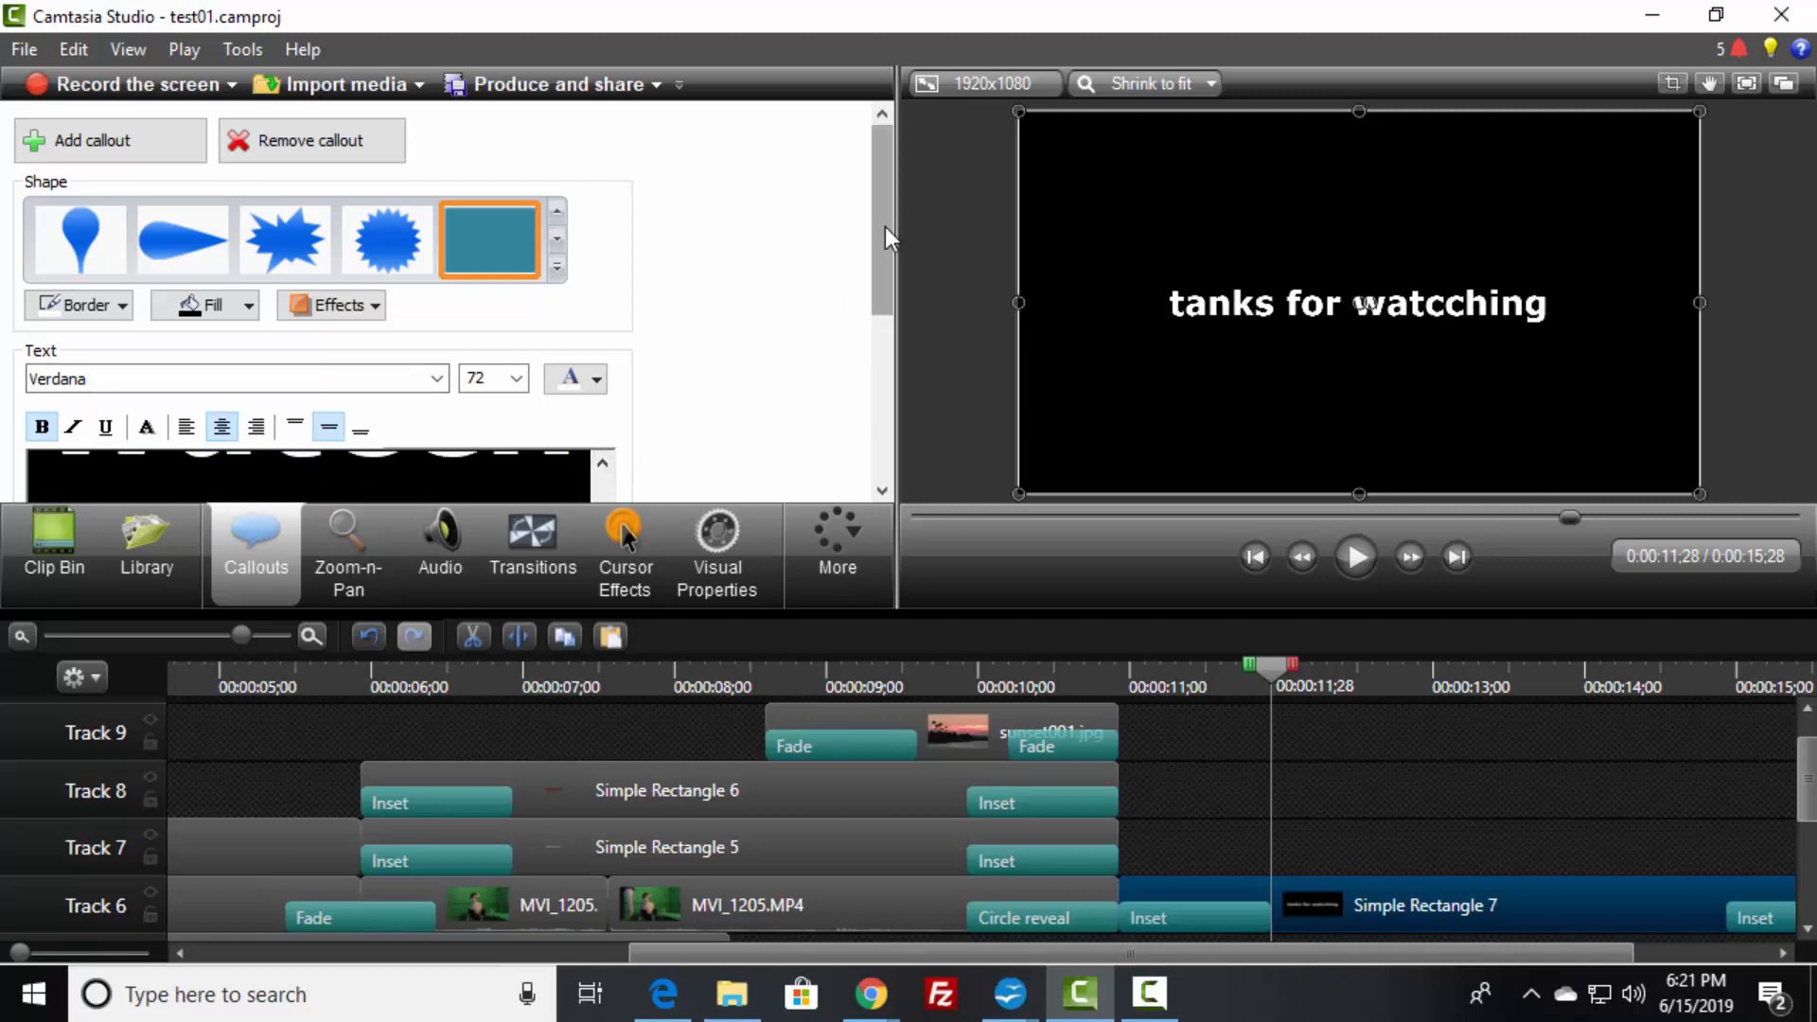
left_click_drag(884, 225, 872, 314)
left_click(604, 280)
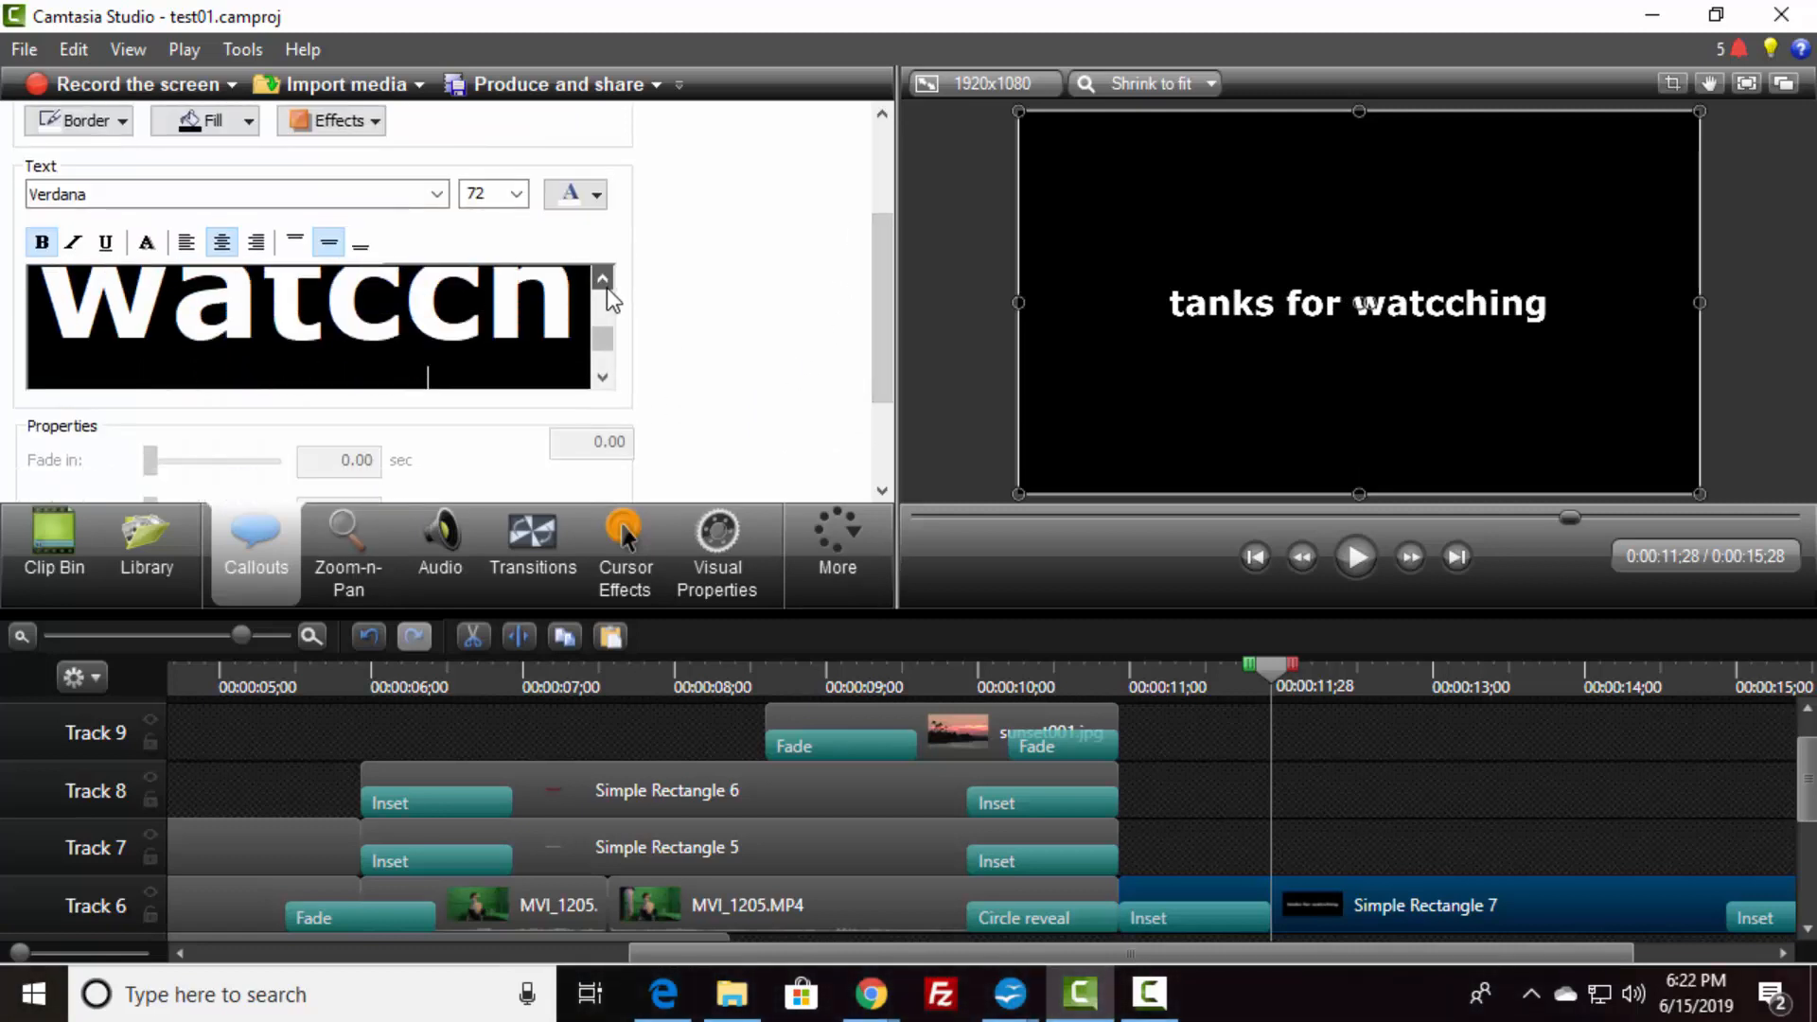
left_click(604, 280)
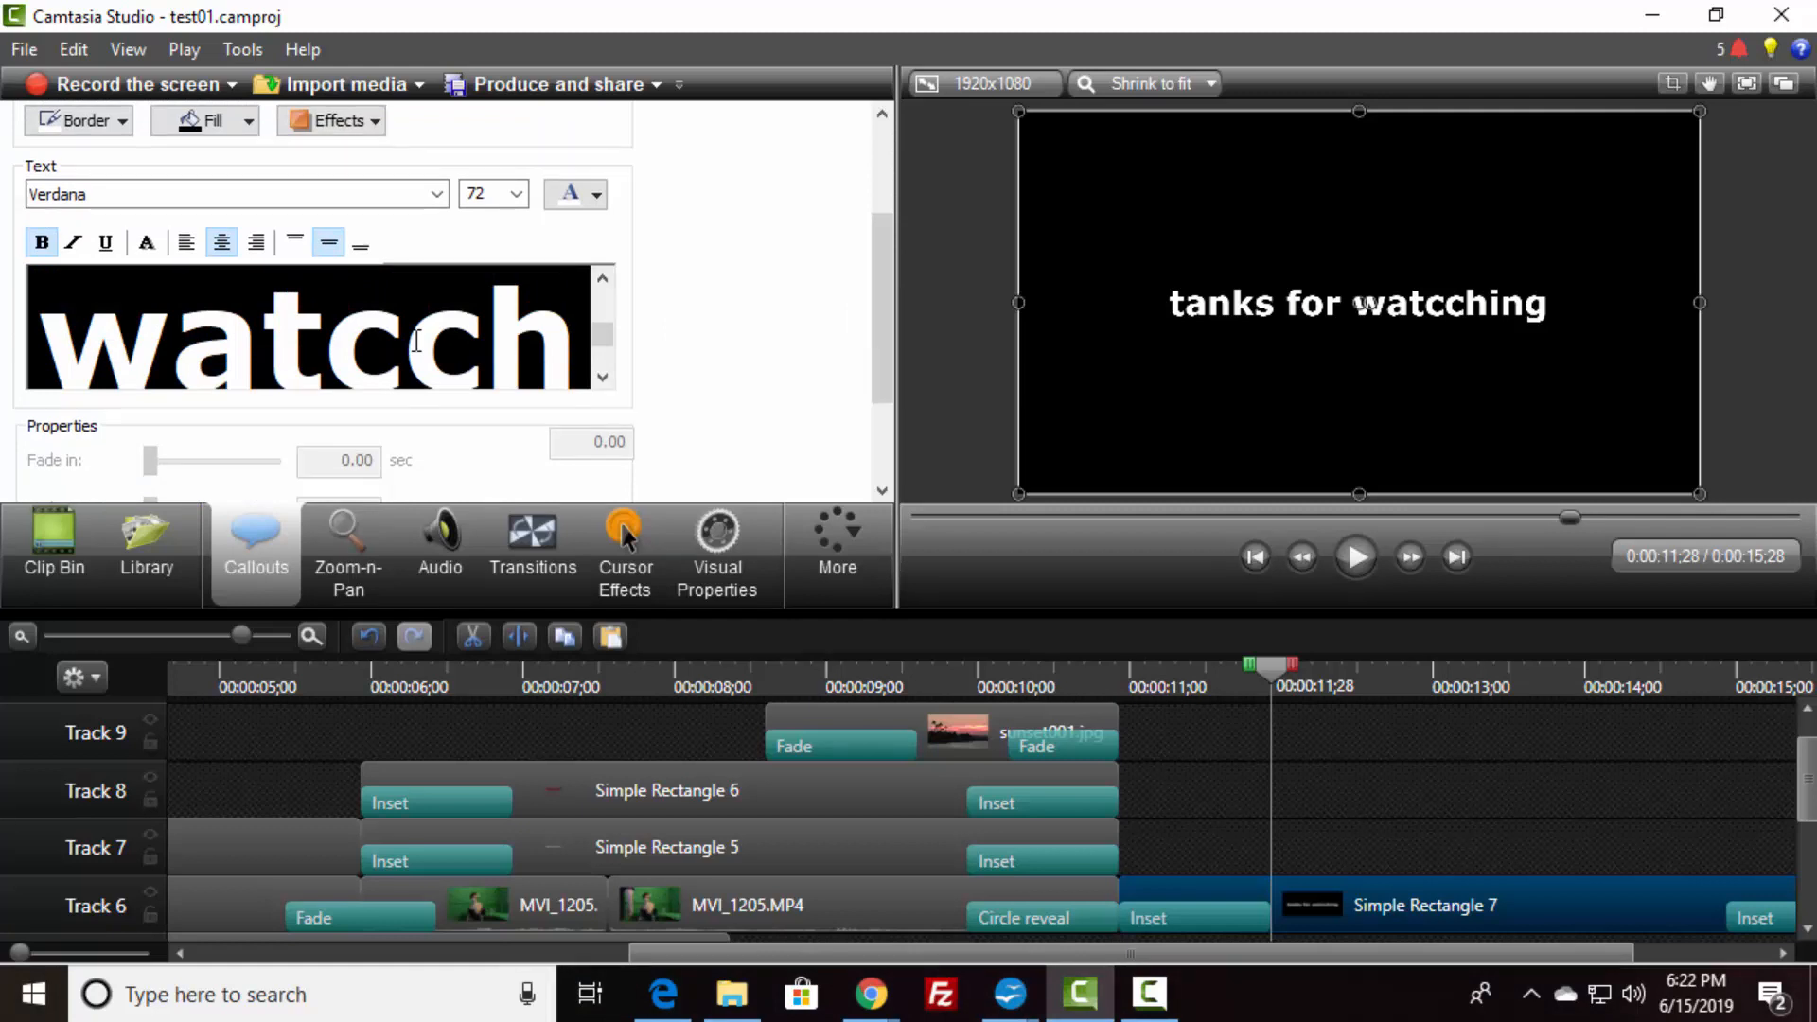
key("Delete")
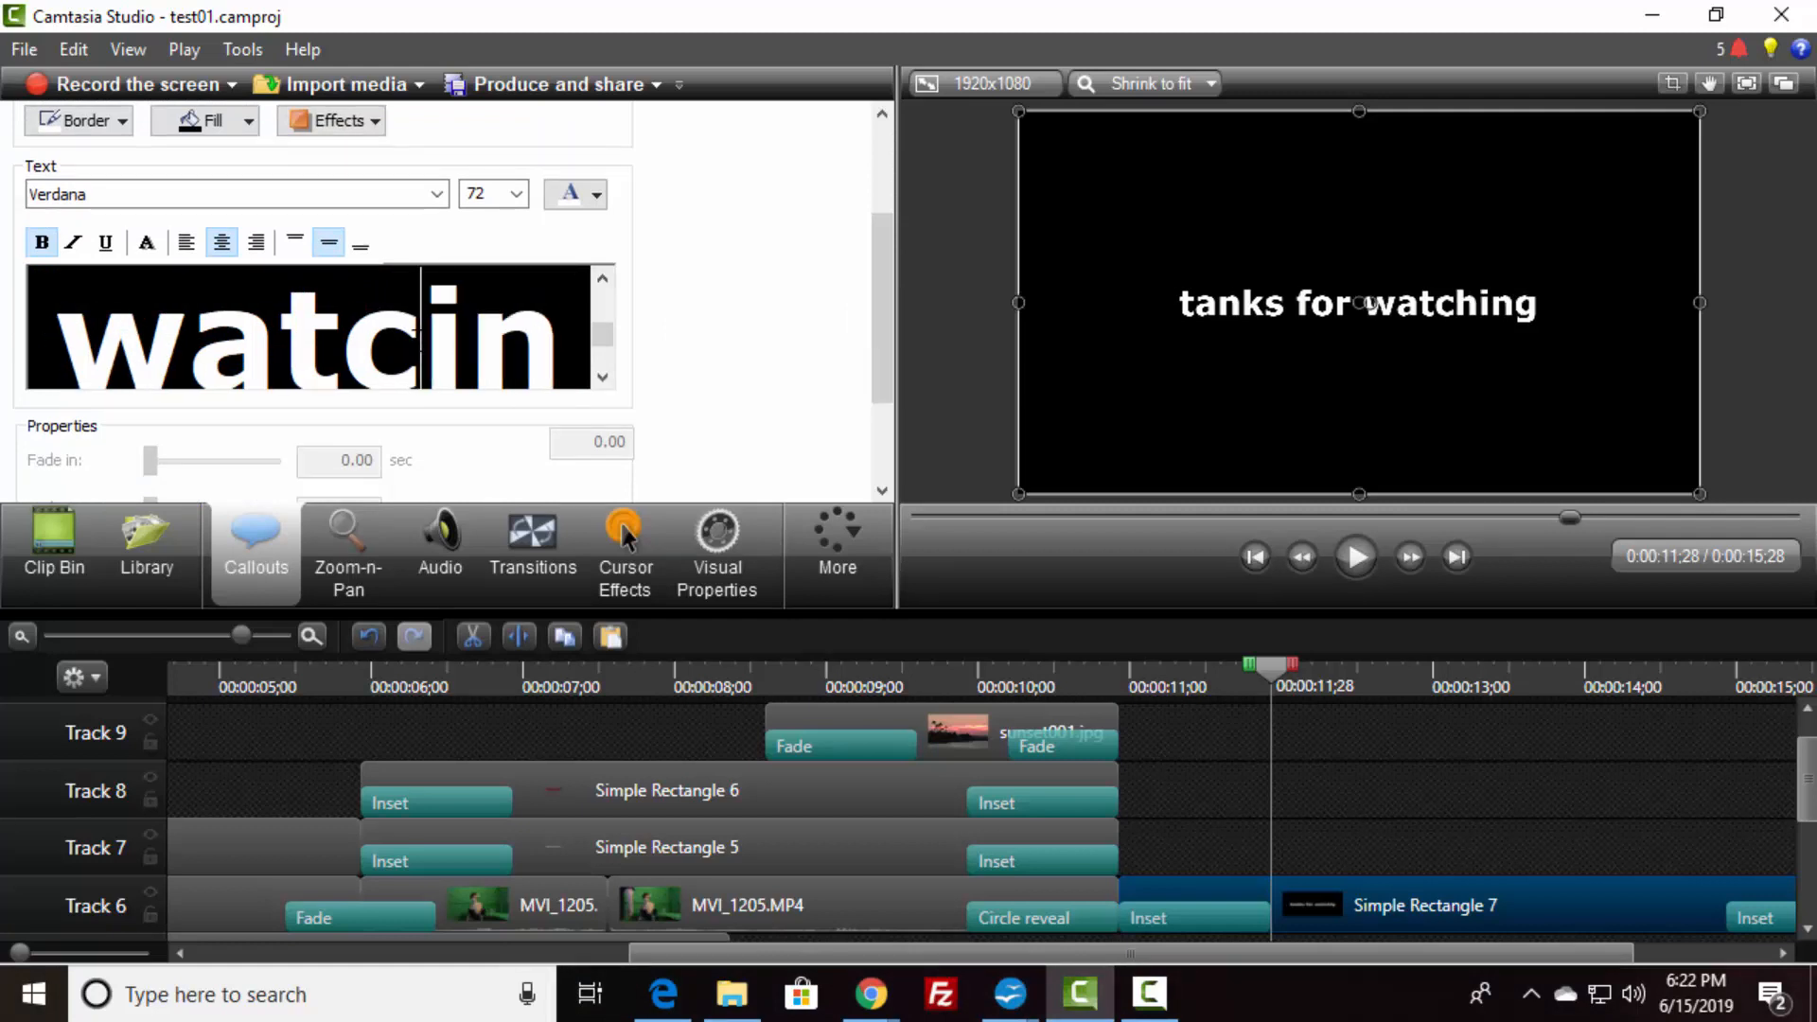
type("h")
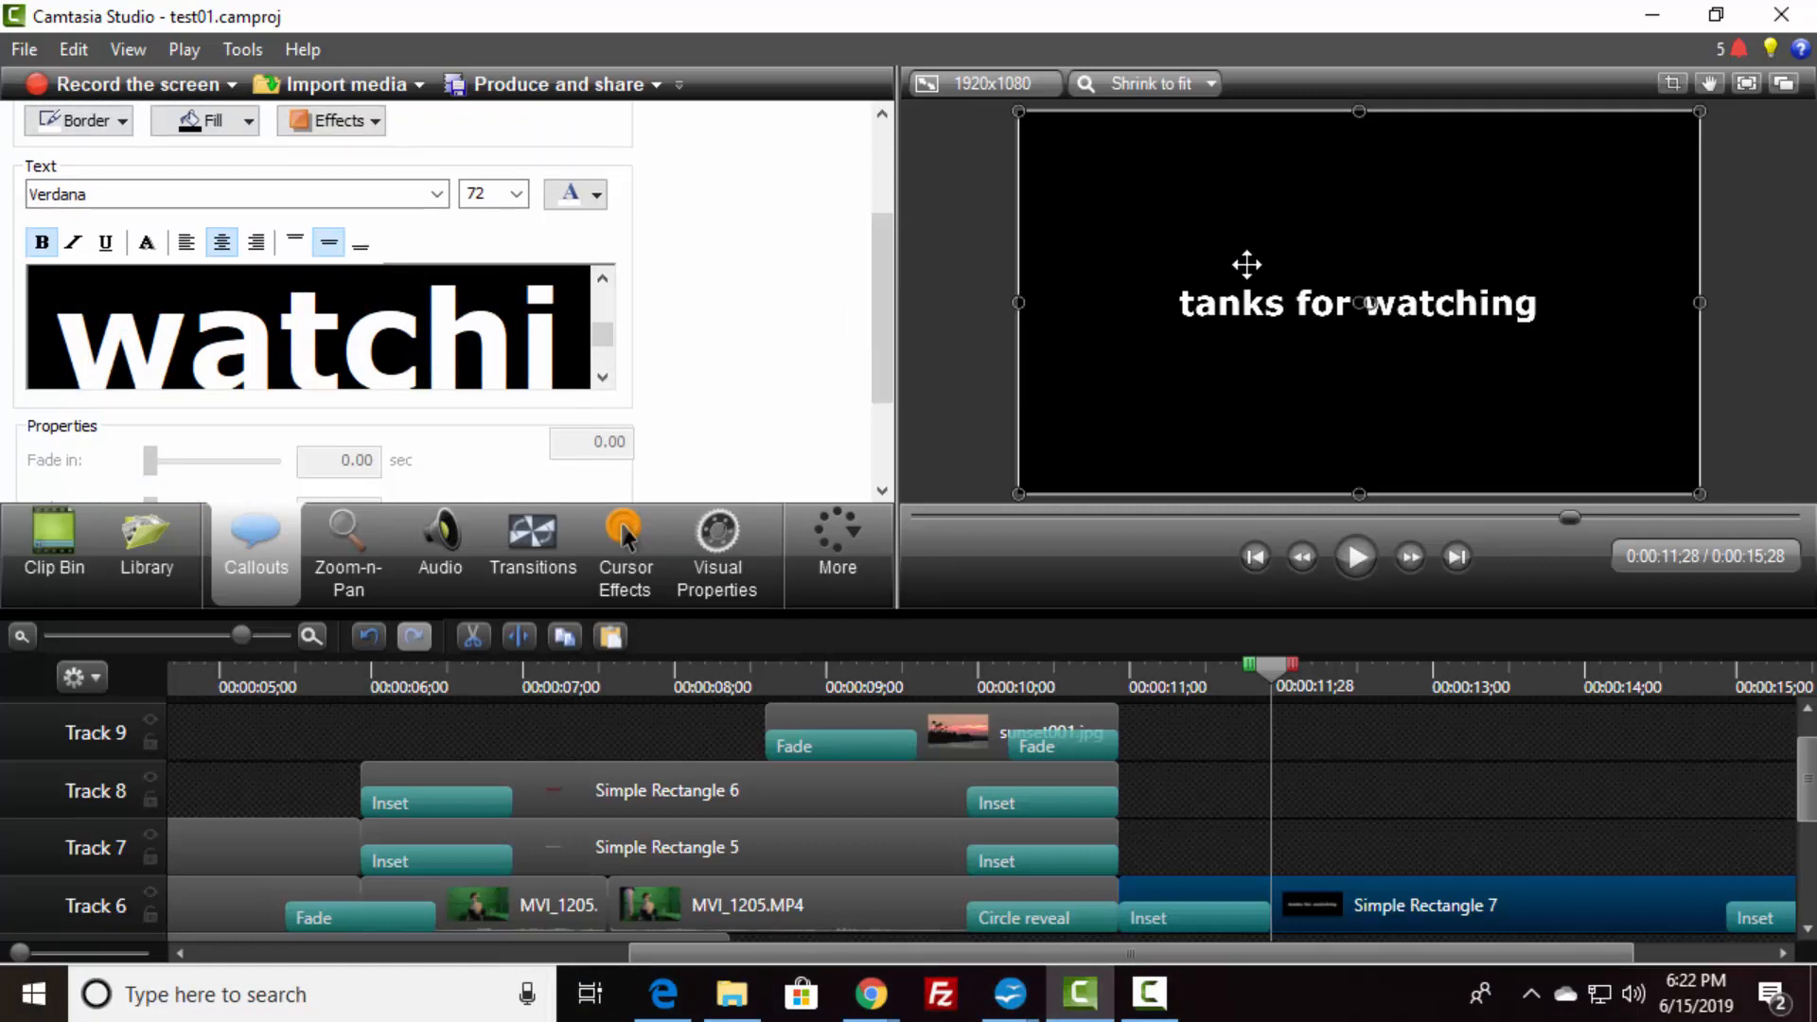
left_click(604, 276)
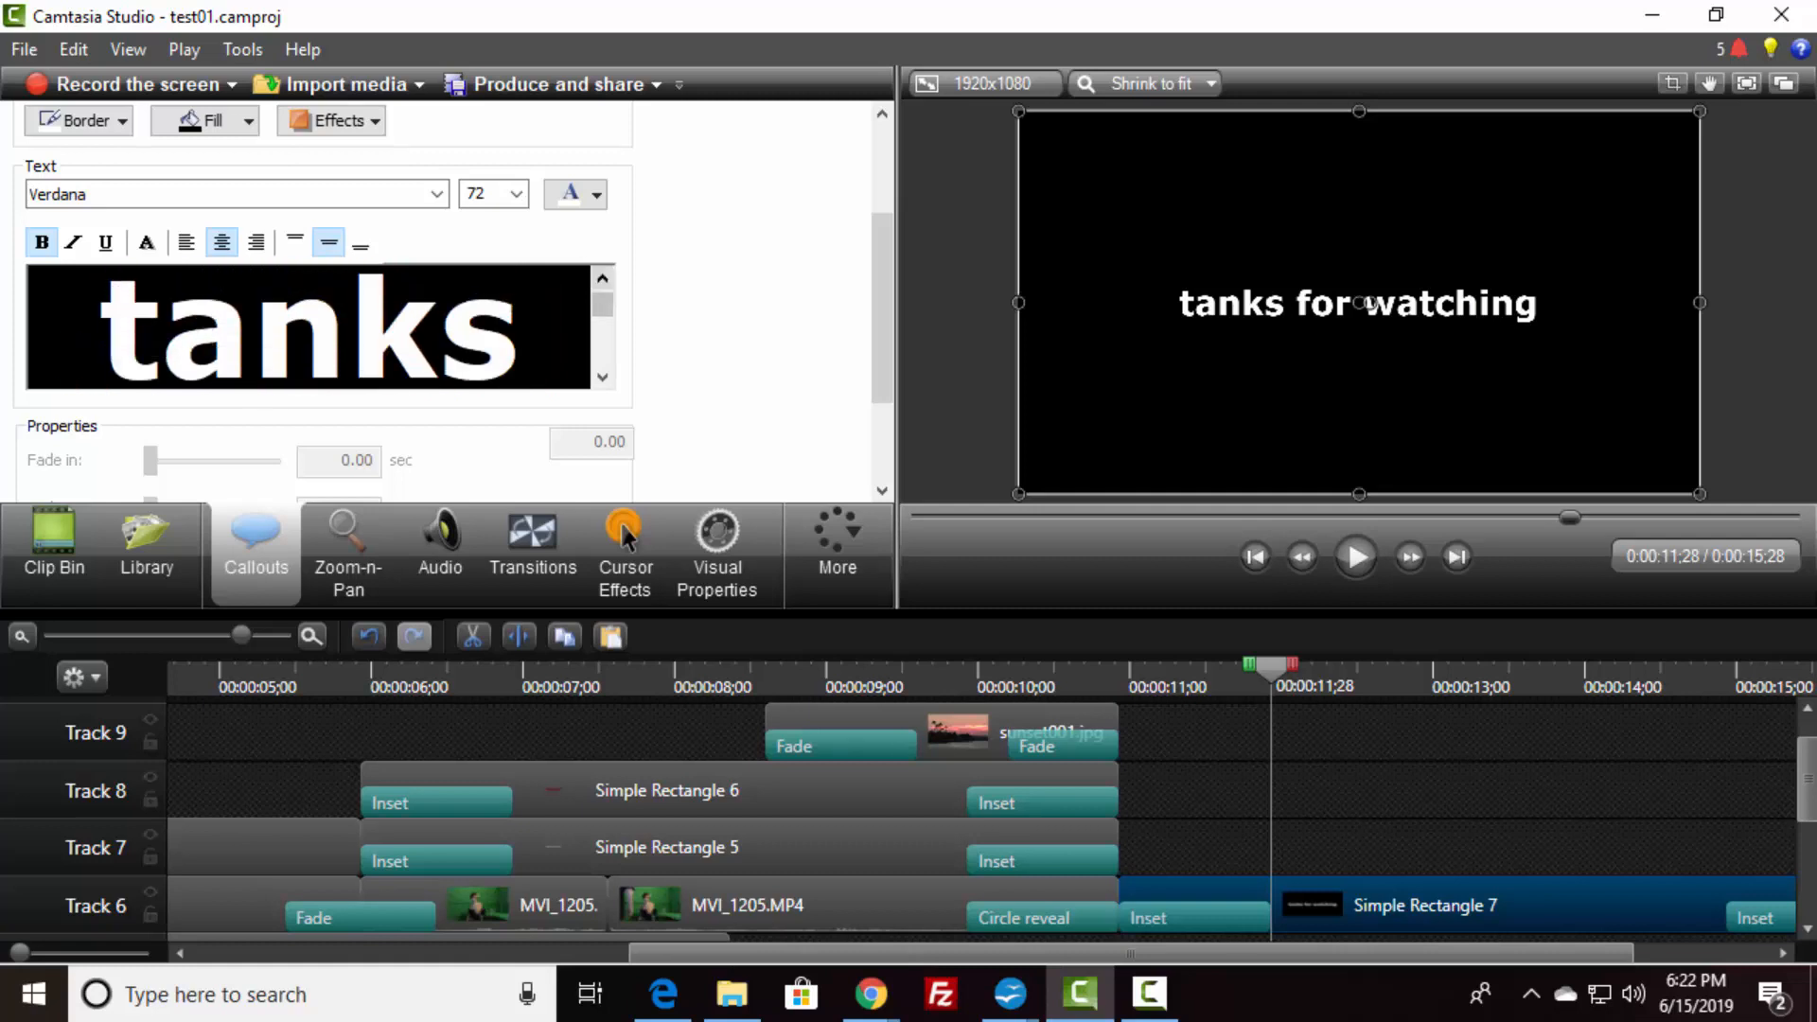
left_click(185, 357)
type("h")
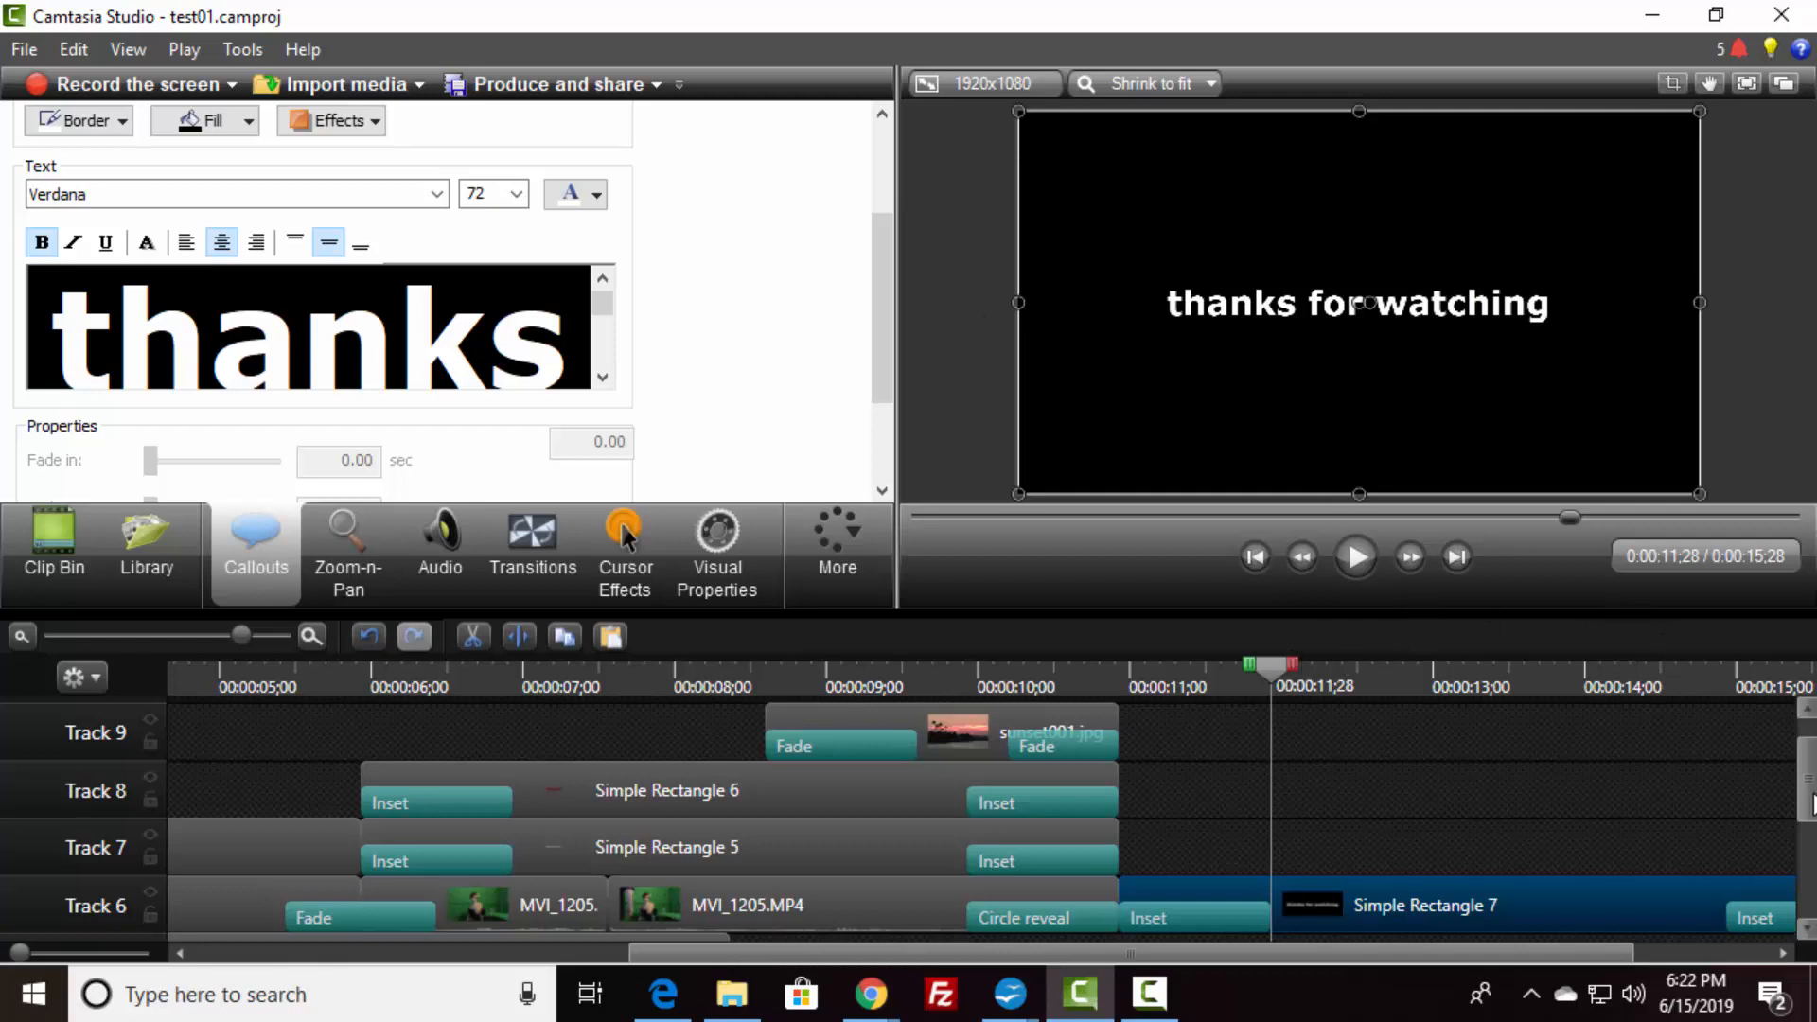
- Save the test01 project under its existing name
scroll(1809, 804, "down", 1)
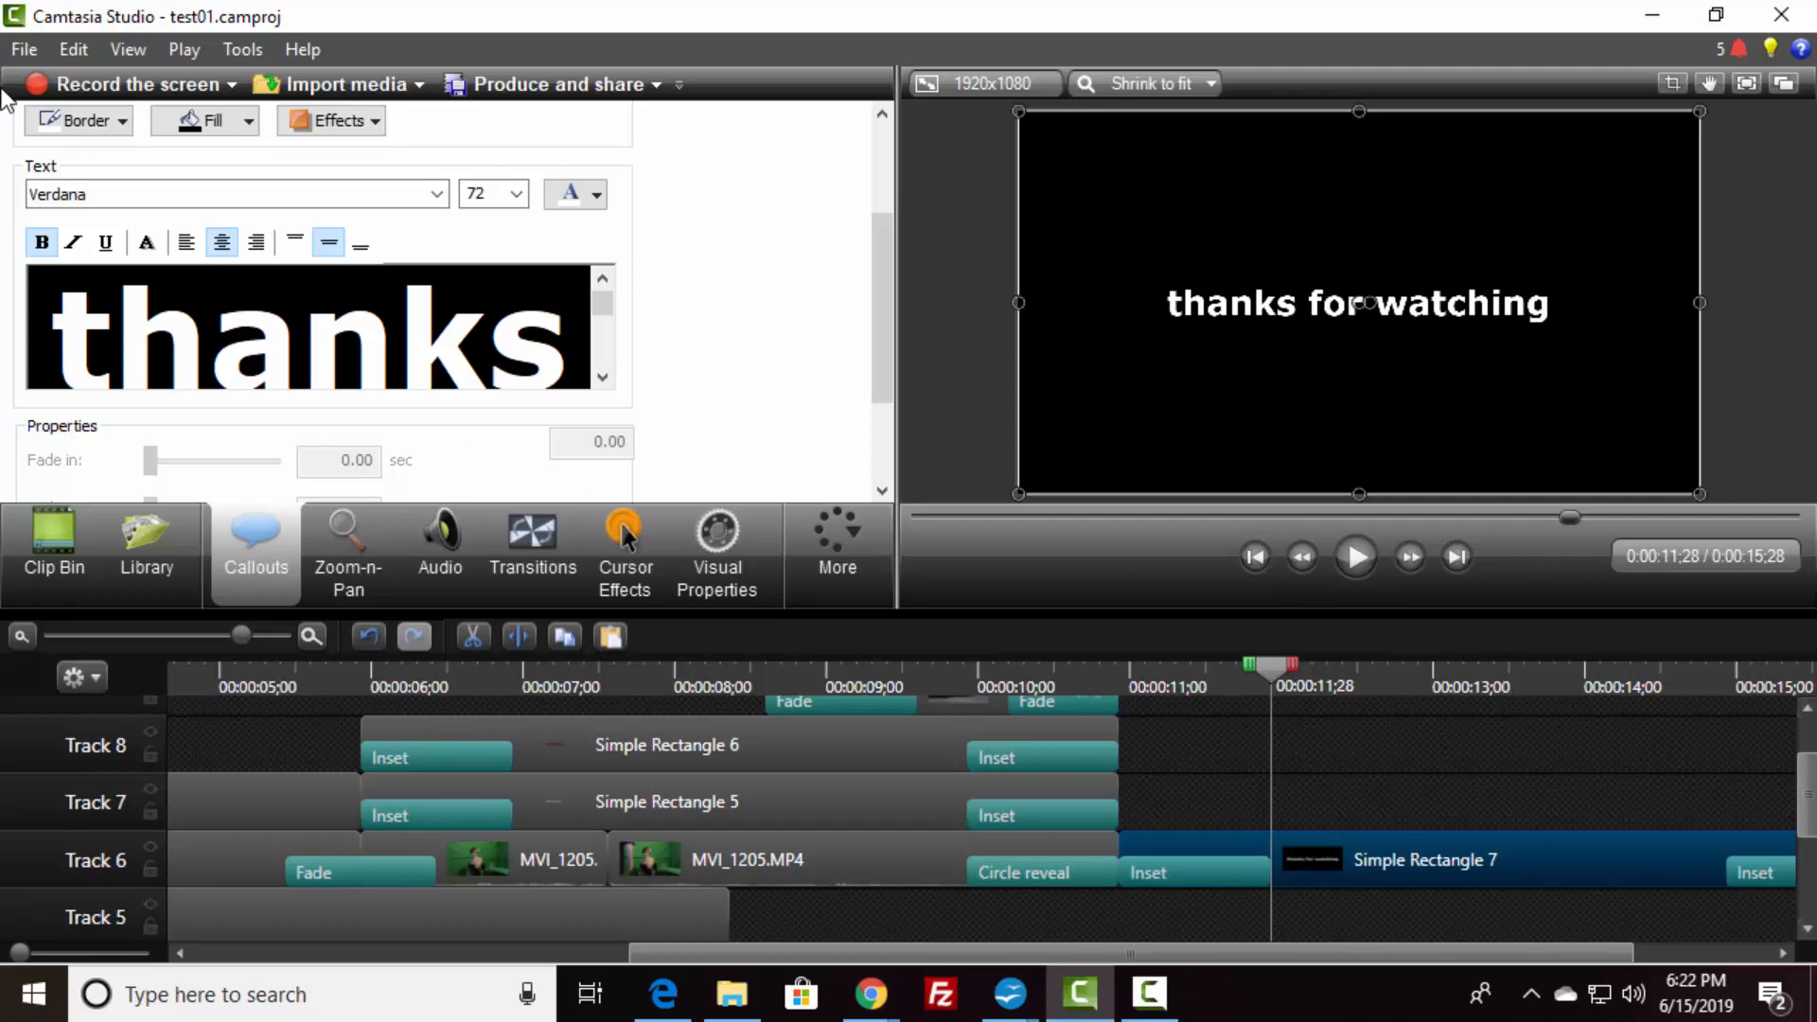
left_click(25, 50)
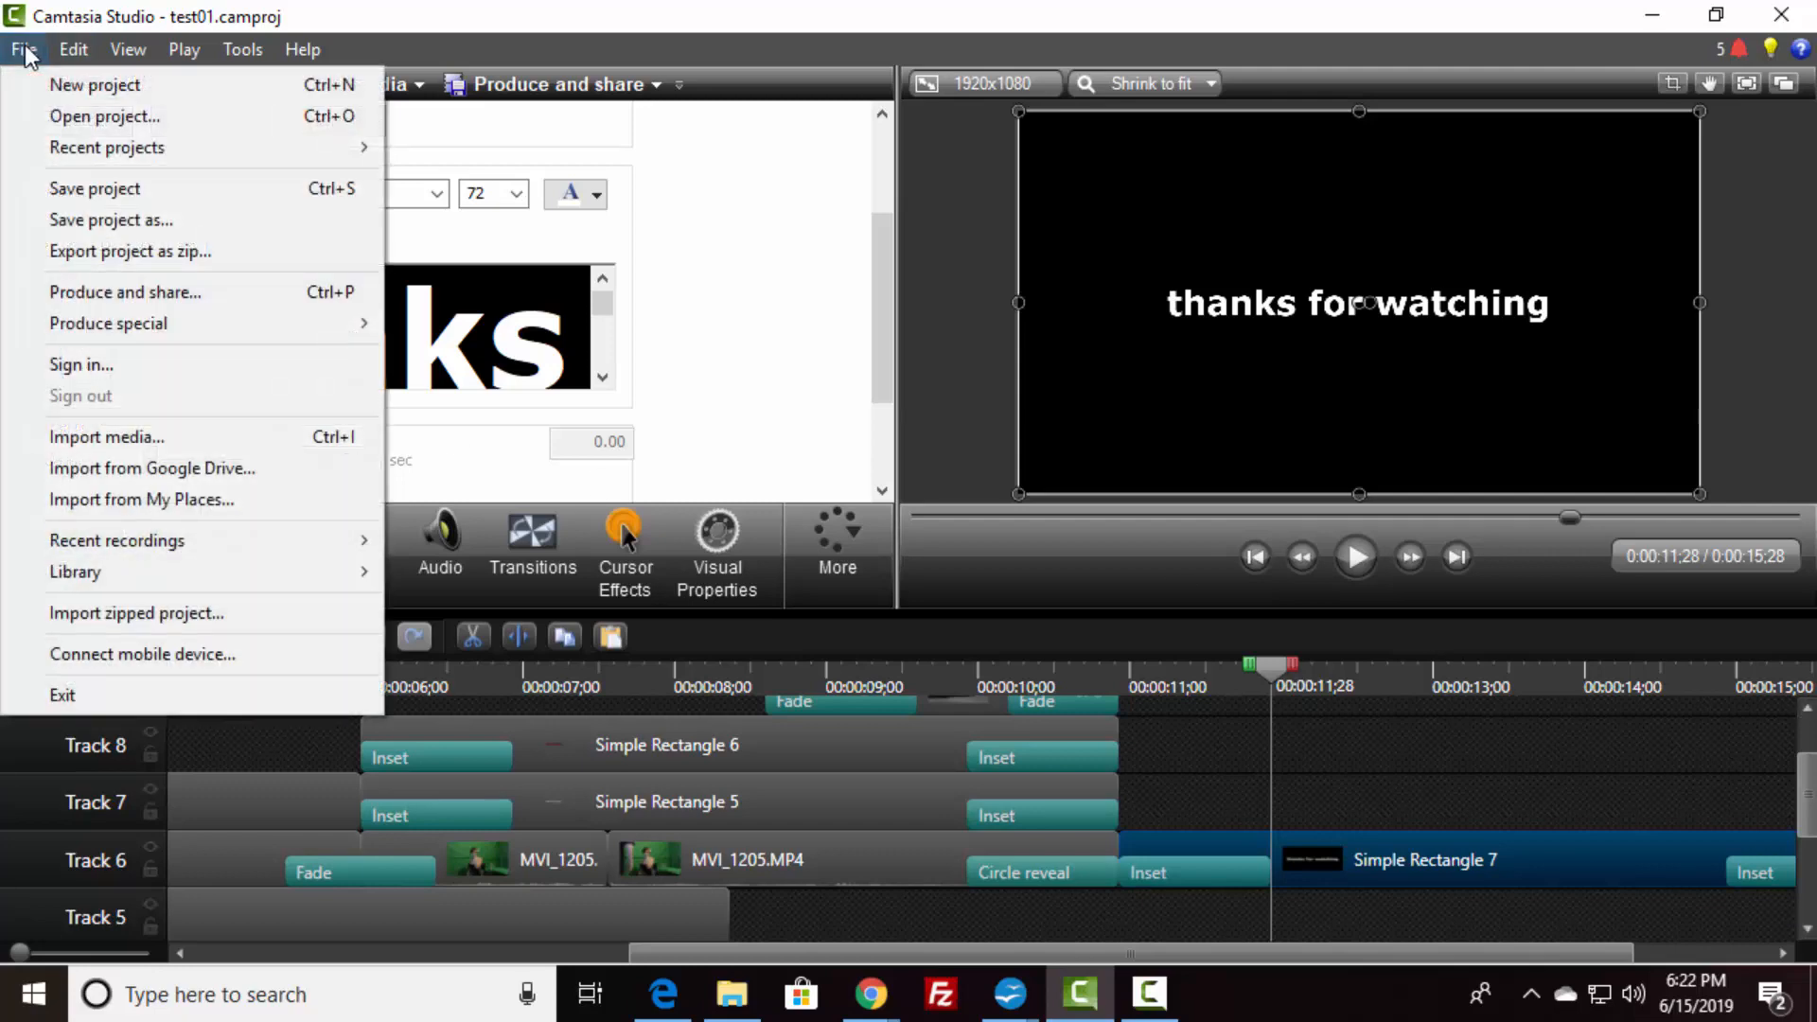
left_click(78, 194)
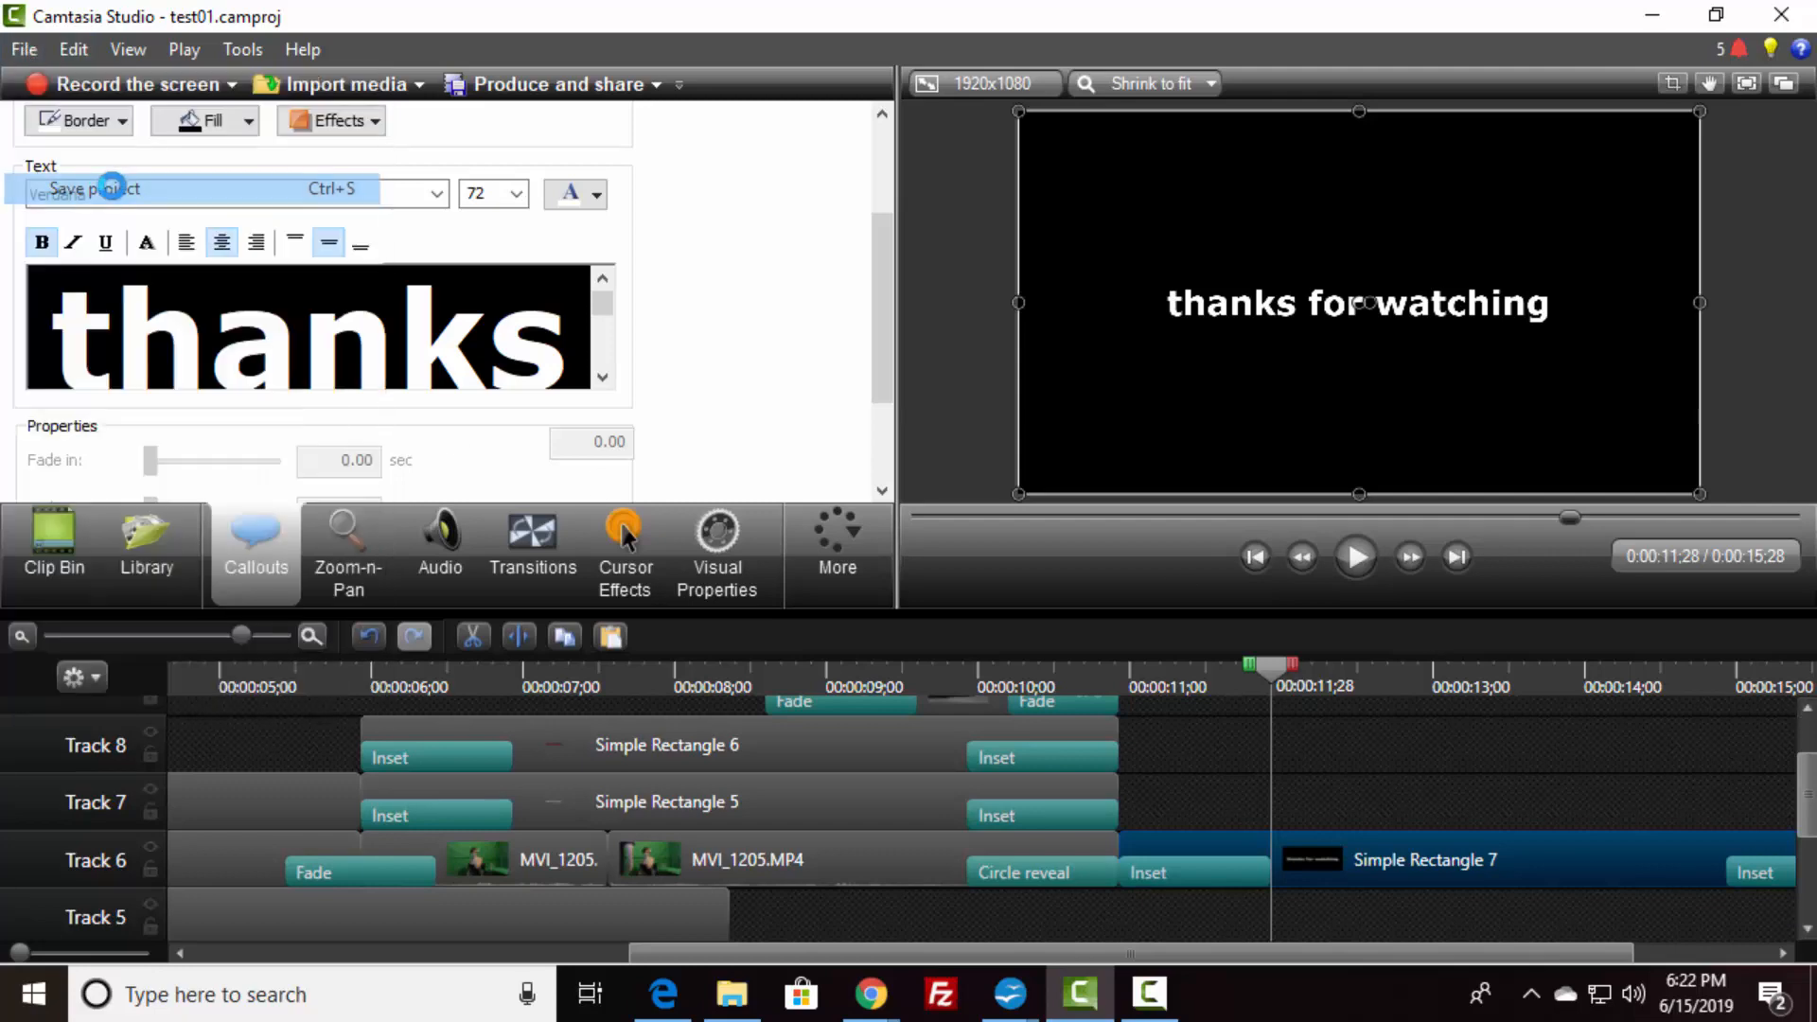
left_click(538, 84)
left_click(1045, 247)
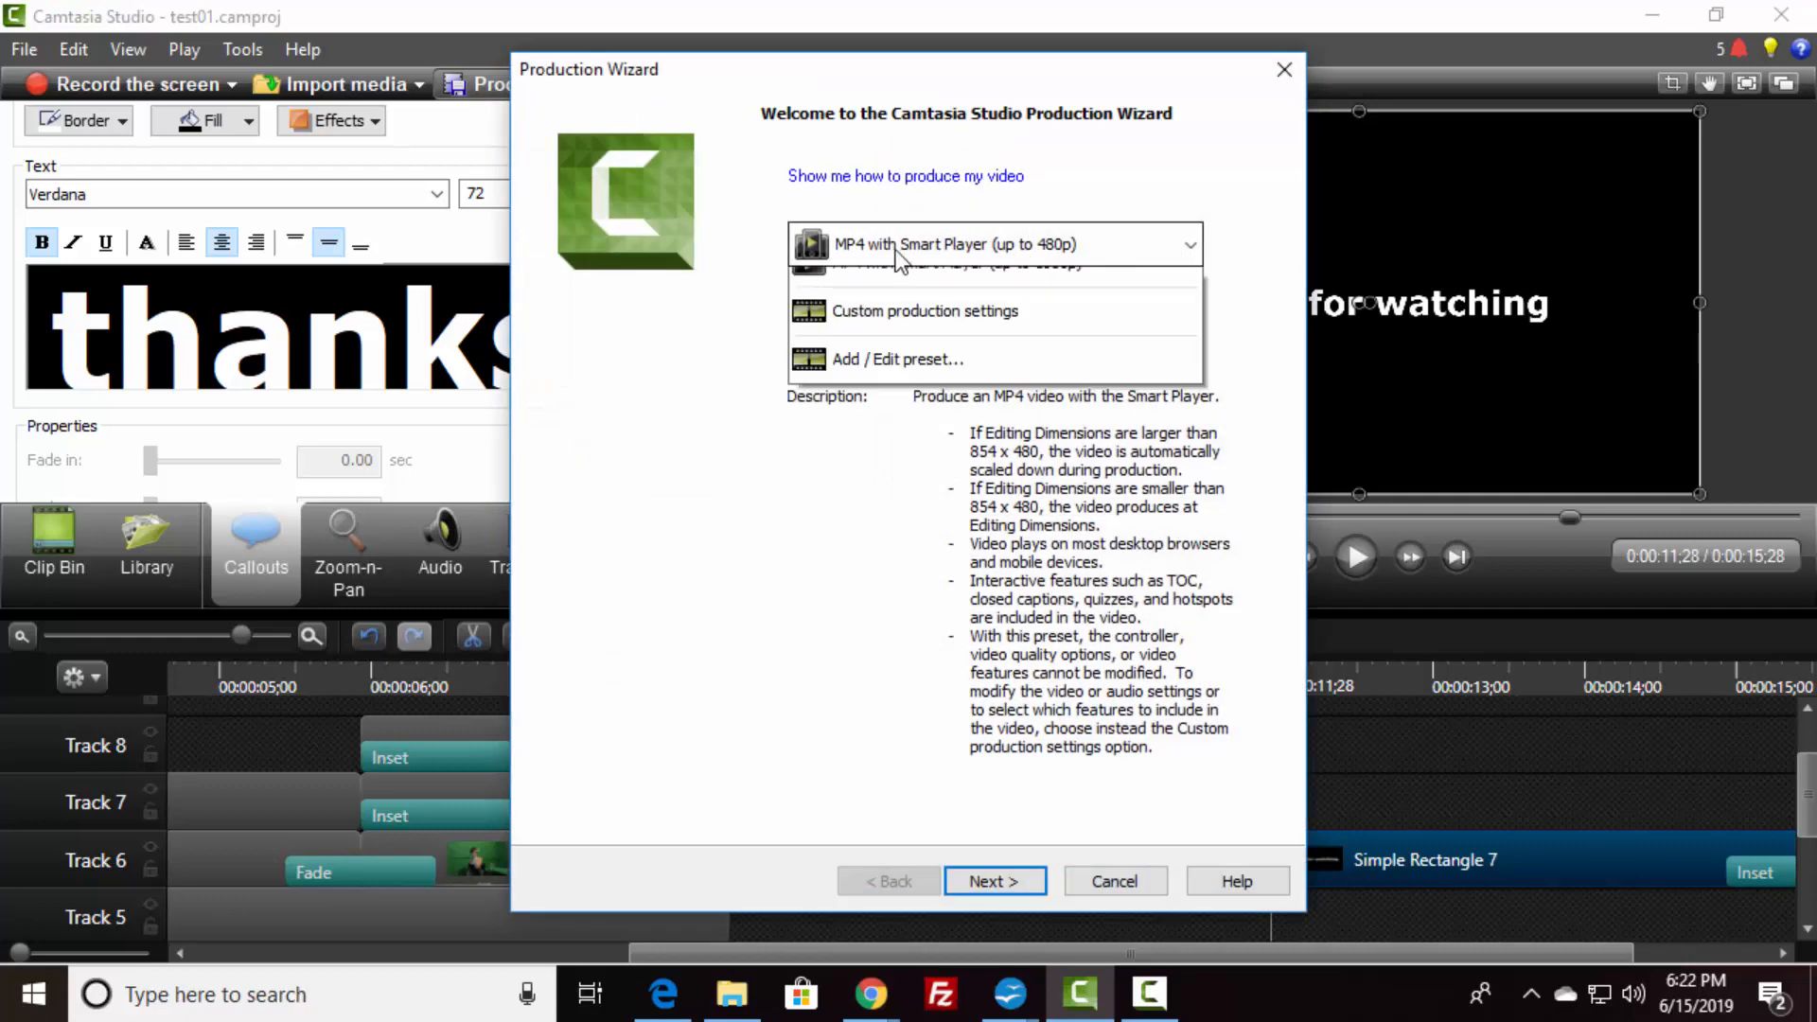
left_click(867, 633)
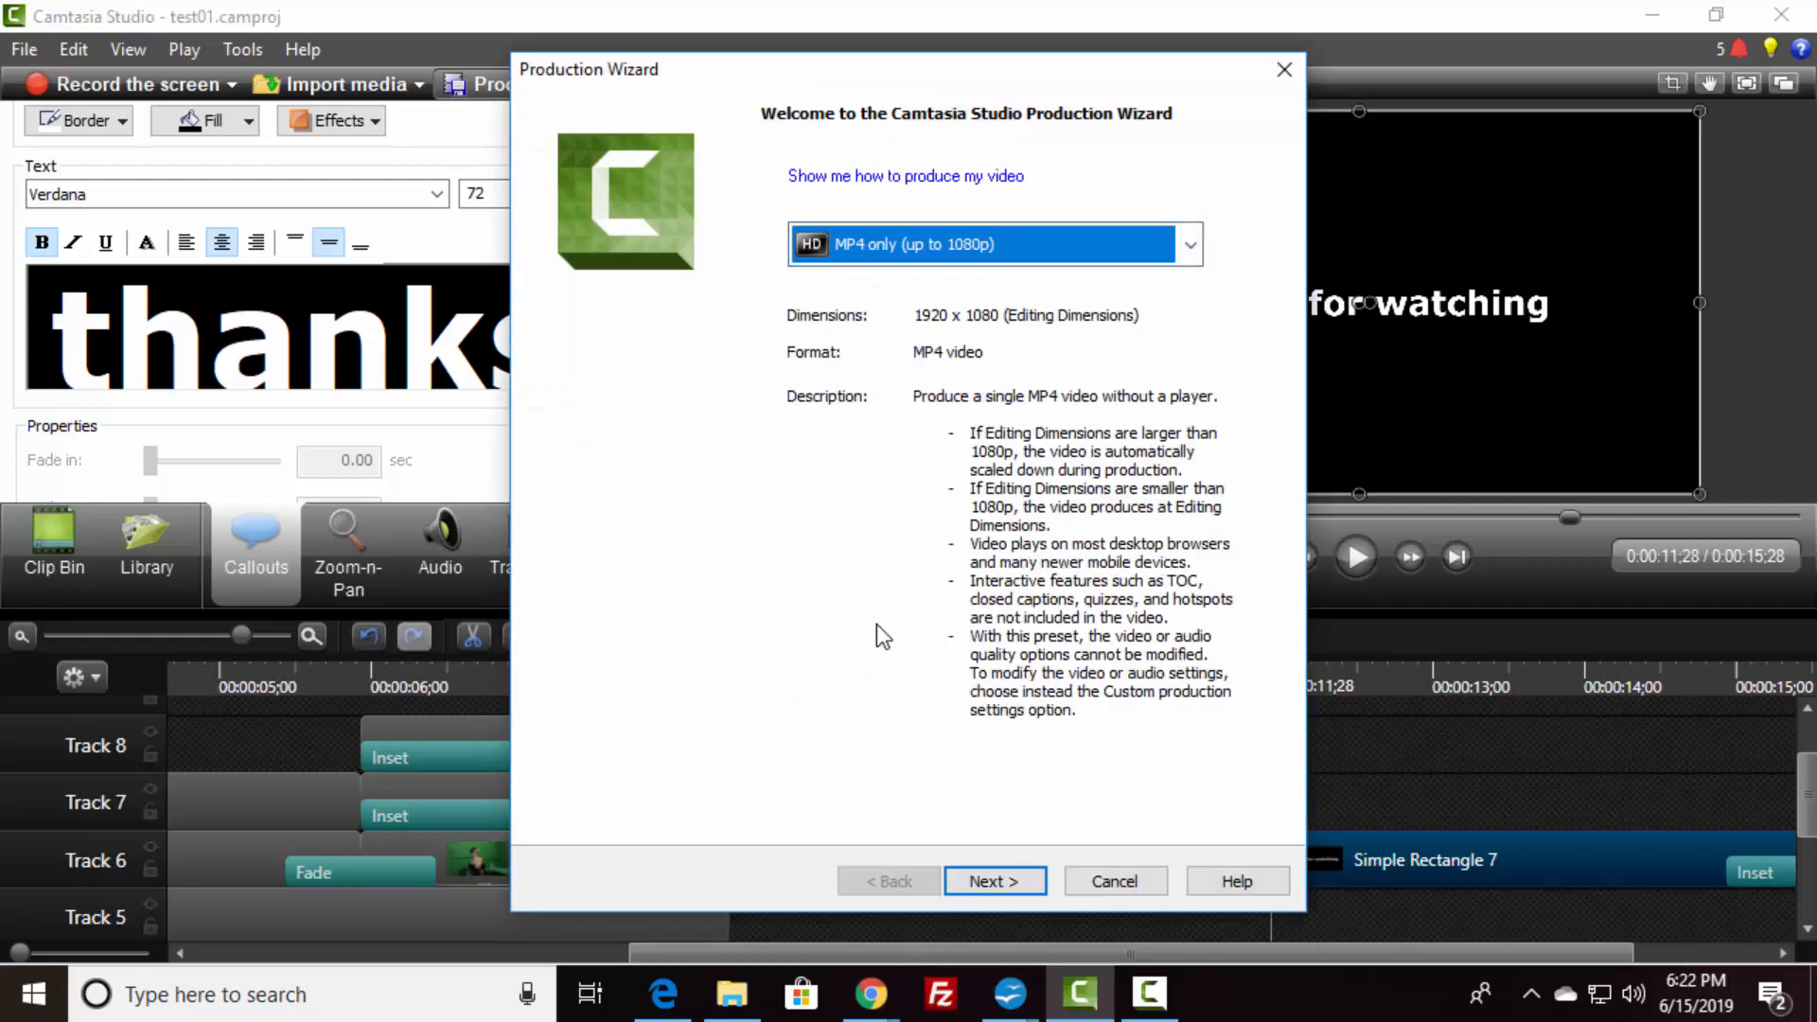
left_click(1128, 877)
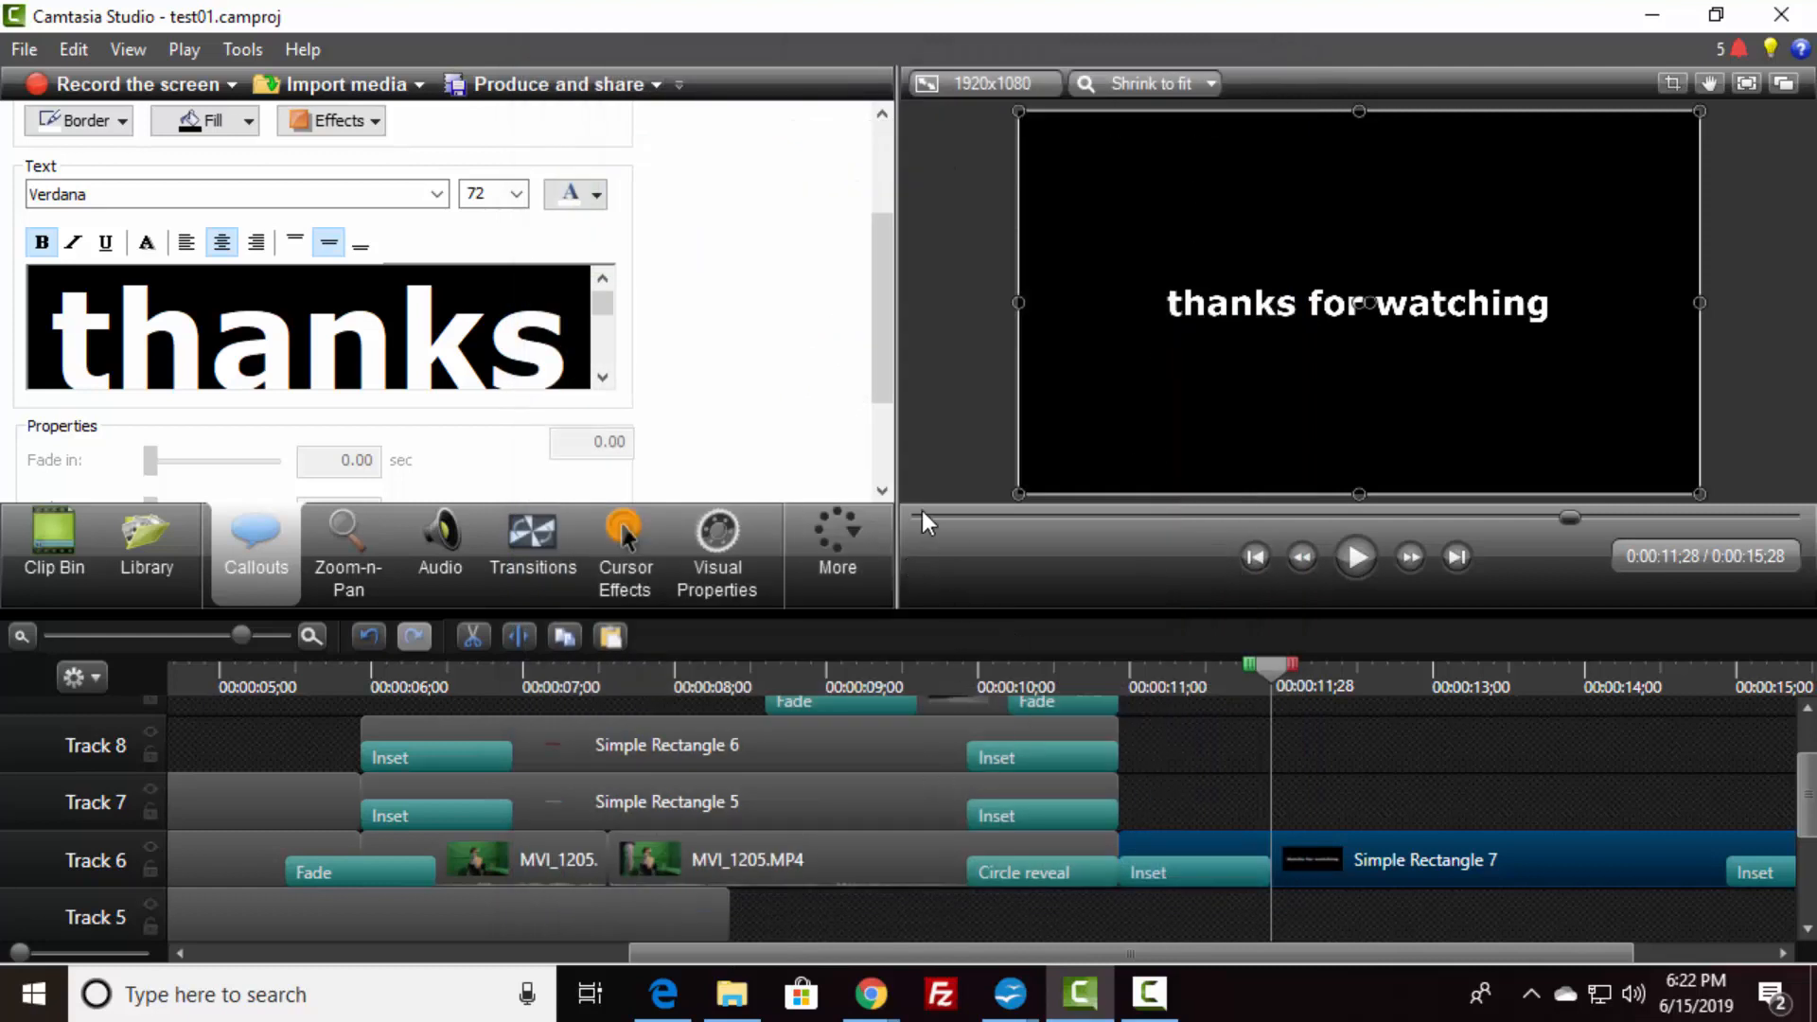
- Play the whole video from 0:00:00;00 into the closing title and stop playback there
left_click(918, 519)
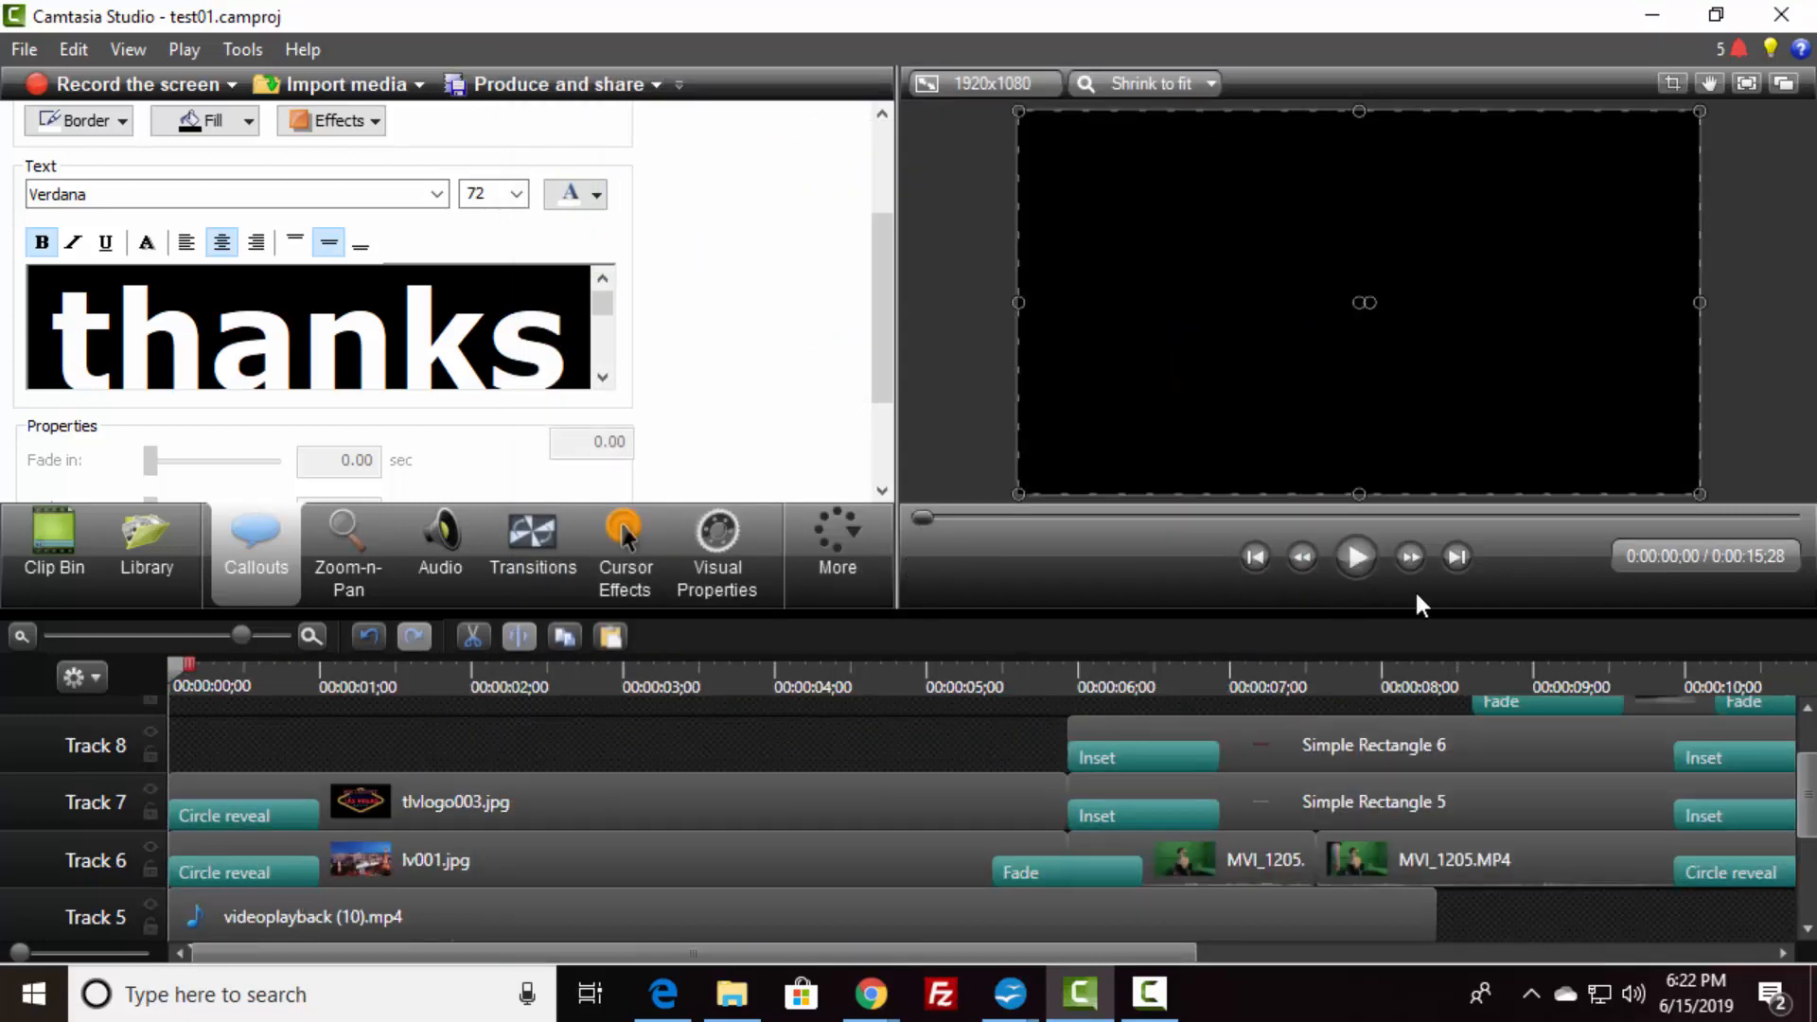
left_click(1357, 556)
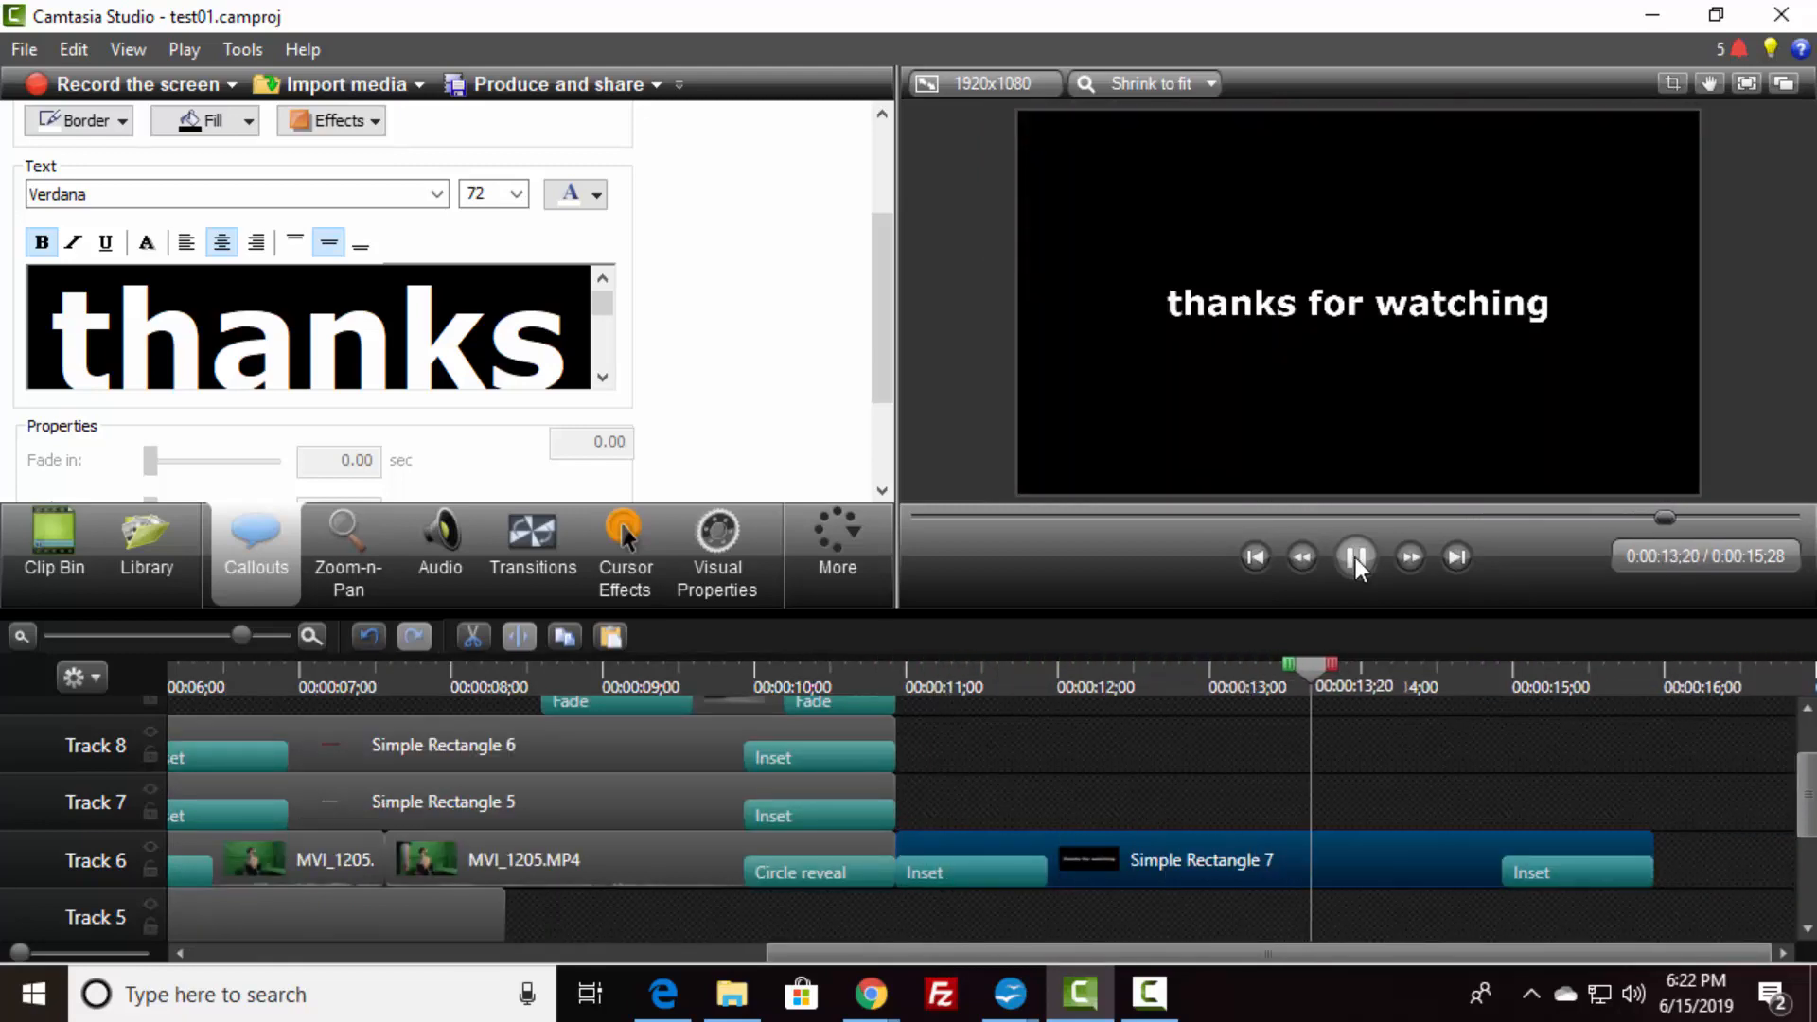
left_click(1355, 559)
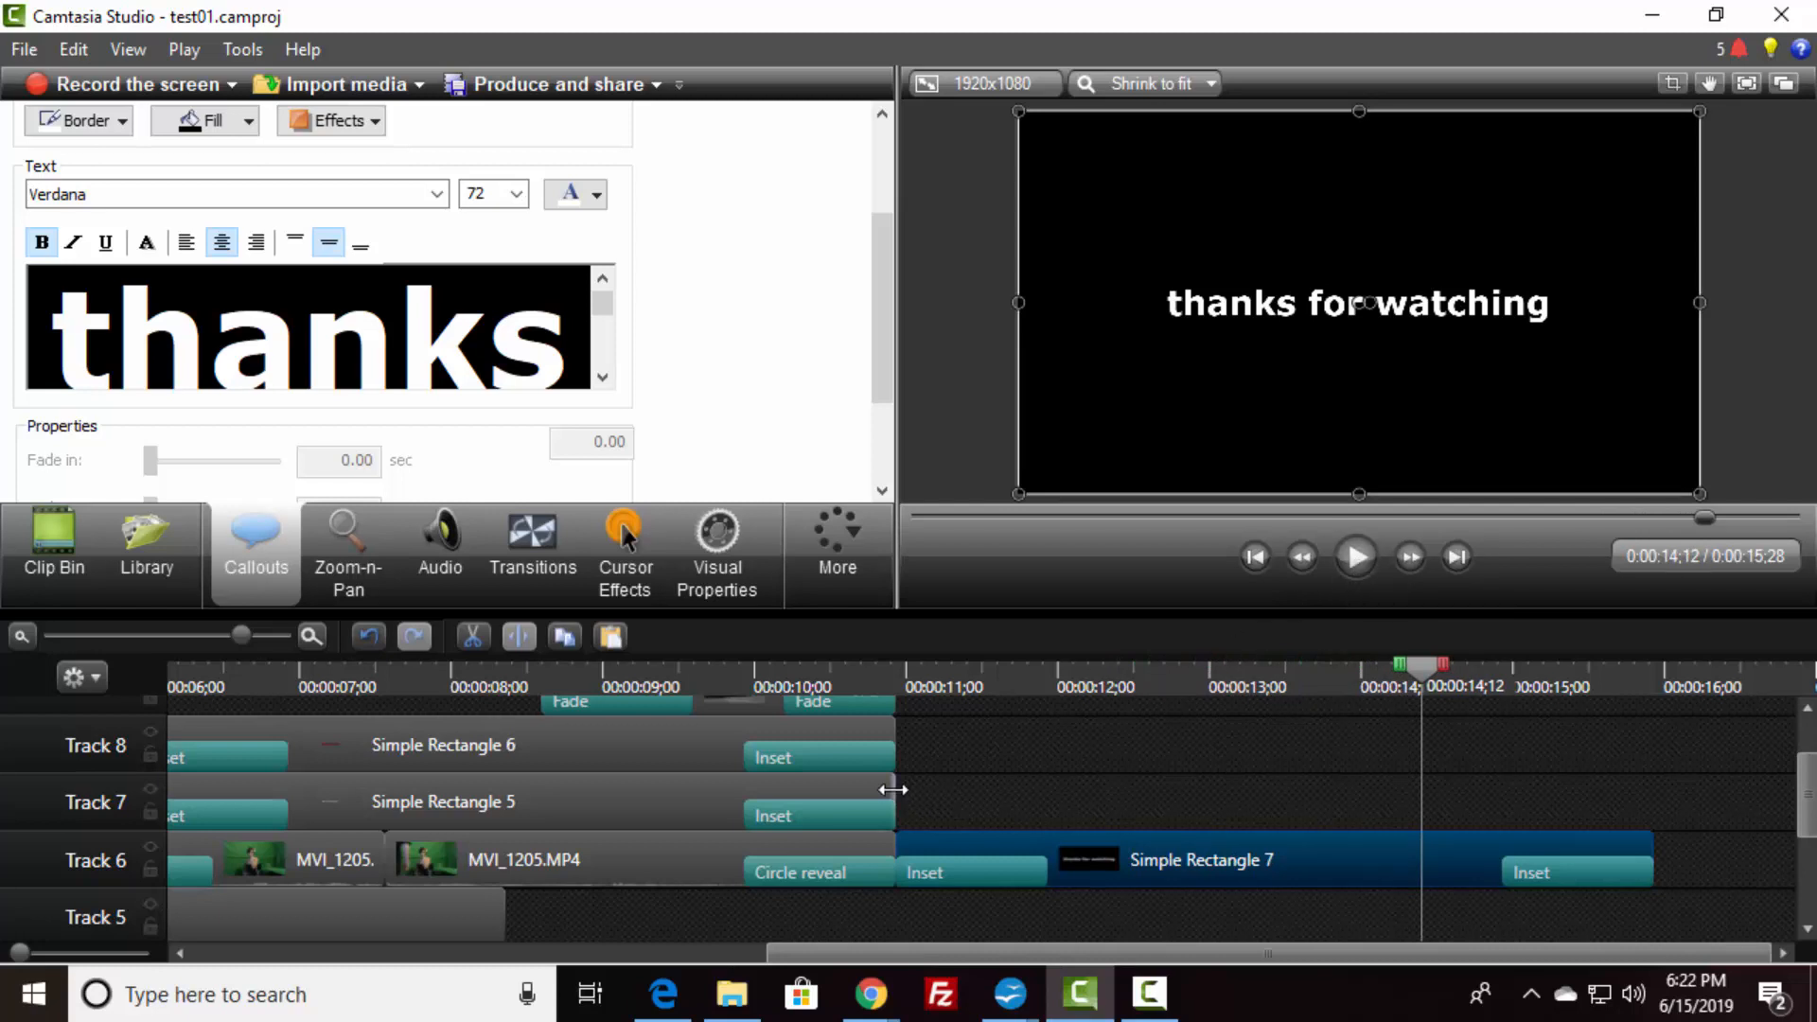
- Start producing the video with the MP4 only (up to 1080p) preset and continue to the file location settings
left_click(541, 83)
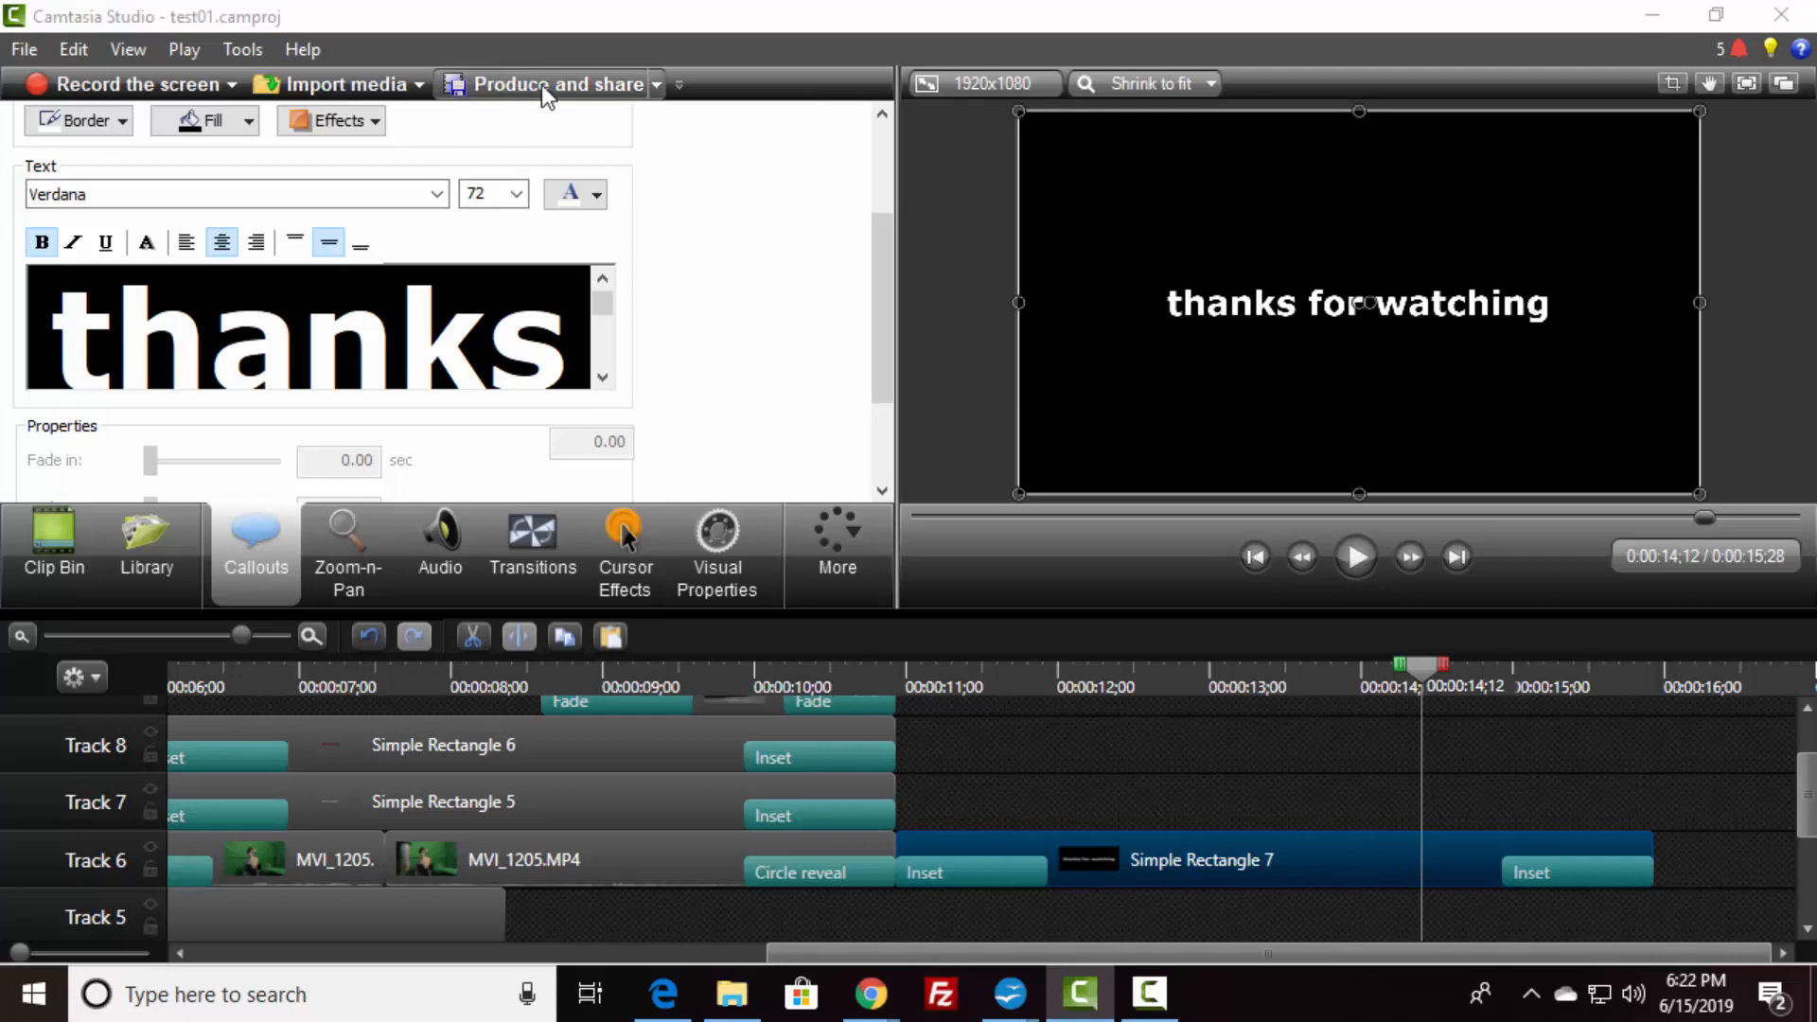
left_click(916, 244)
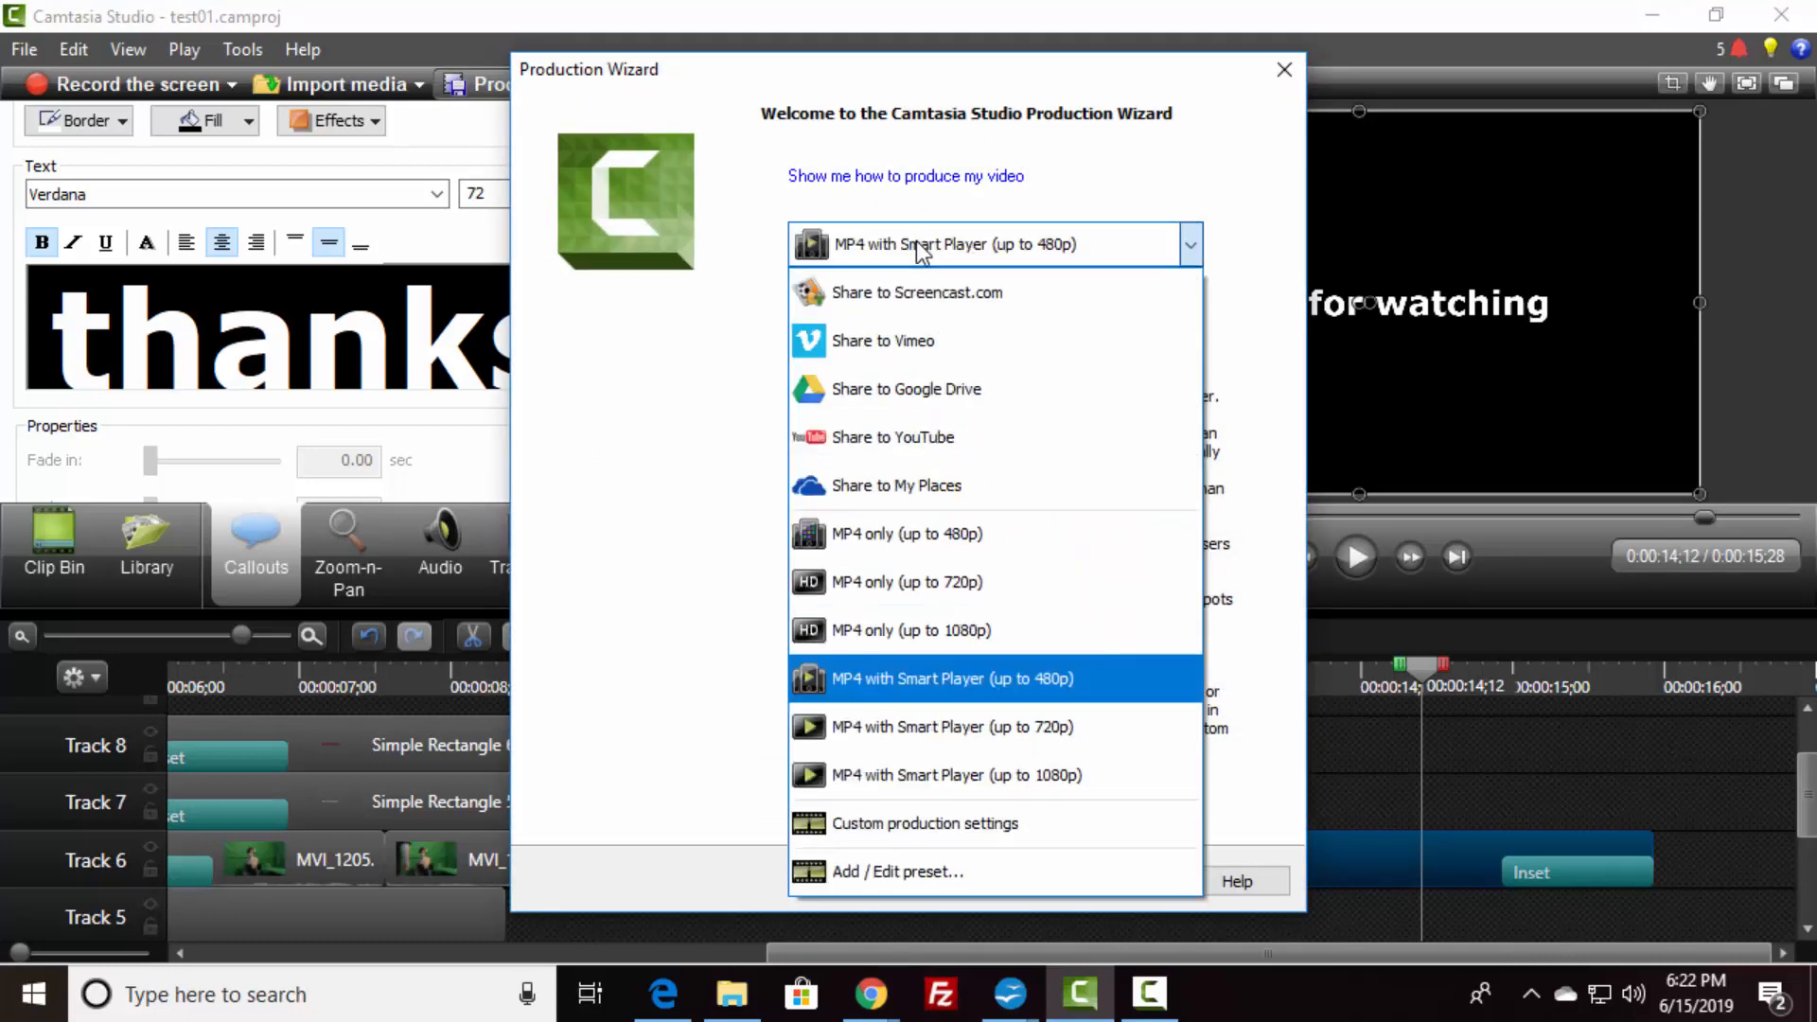
left_click(918, 630)
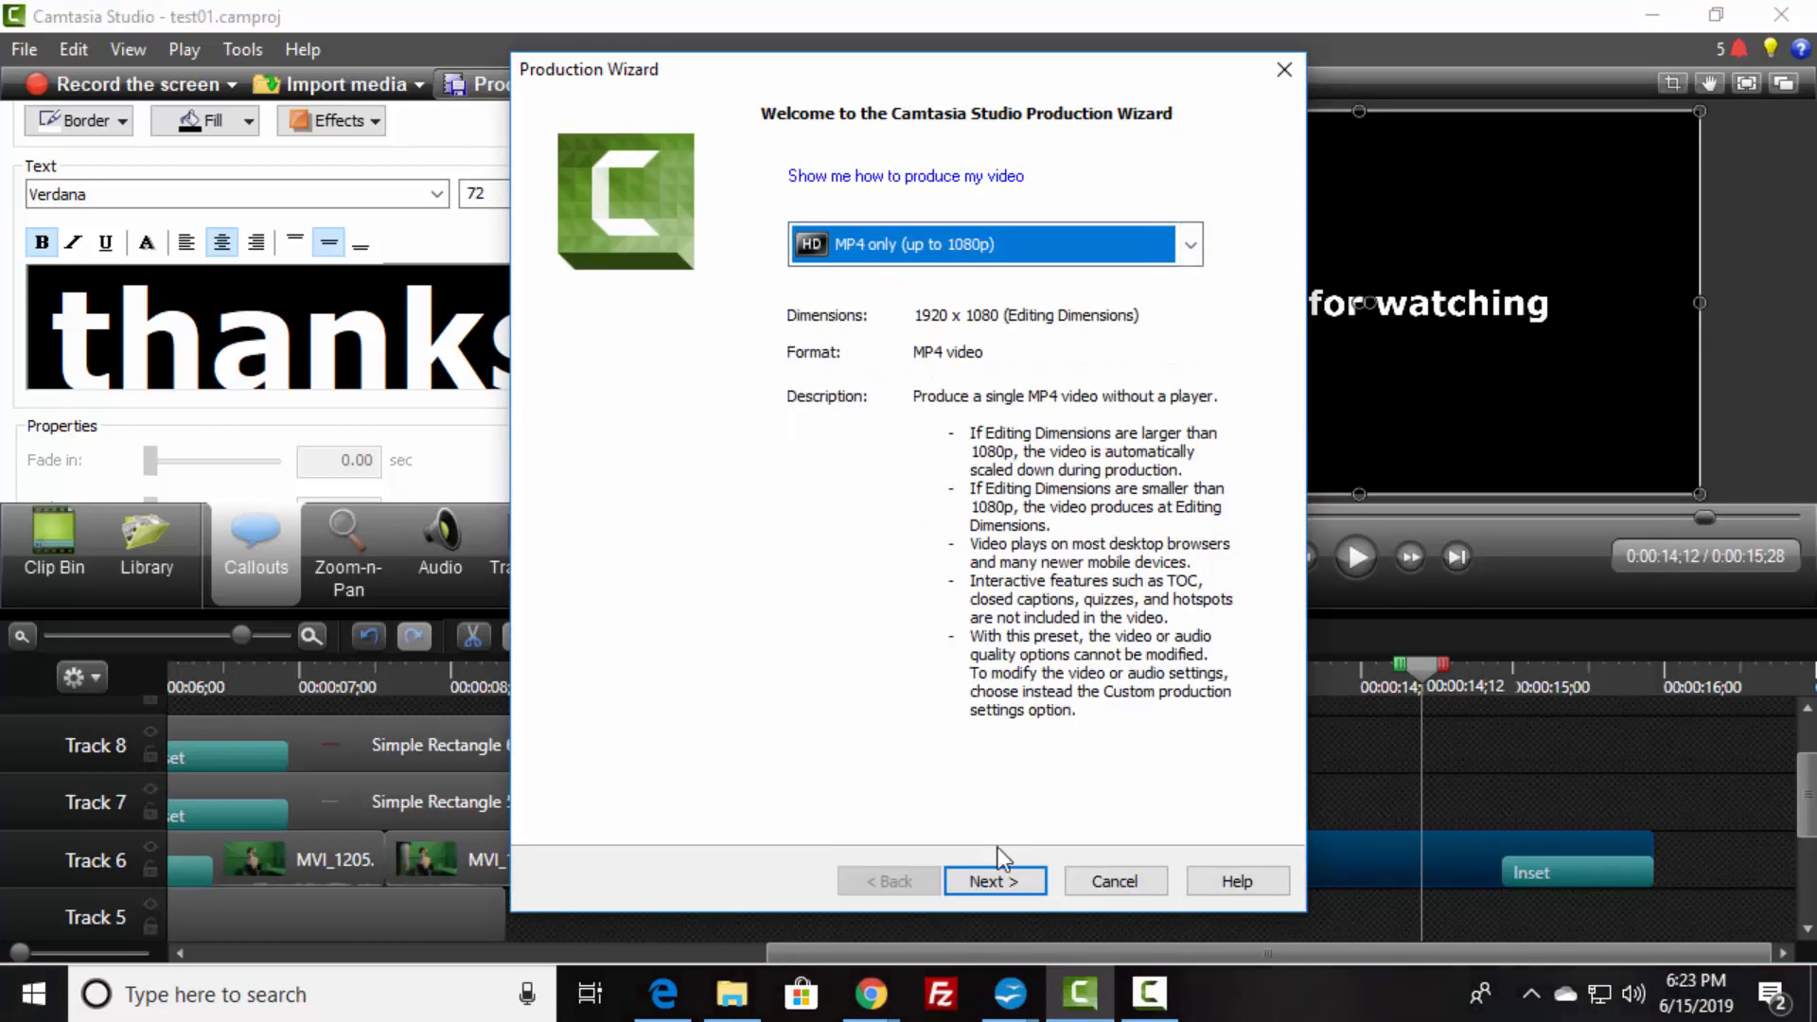
left_click(985, 876)
- Set the production's destination to the 1 TLV folder inside 1 videos and name the MP4 file test001
left_click(1215, 318)
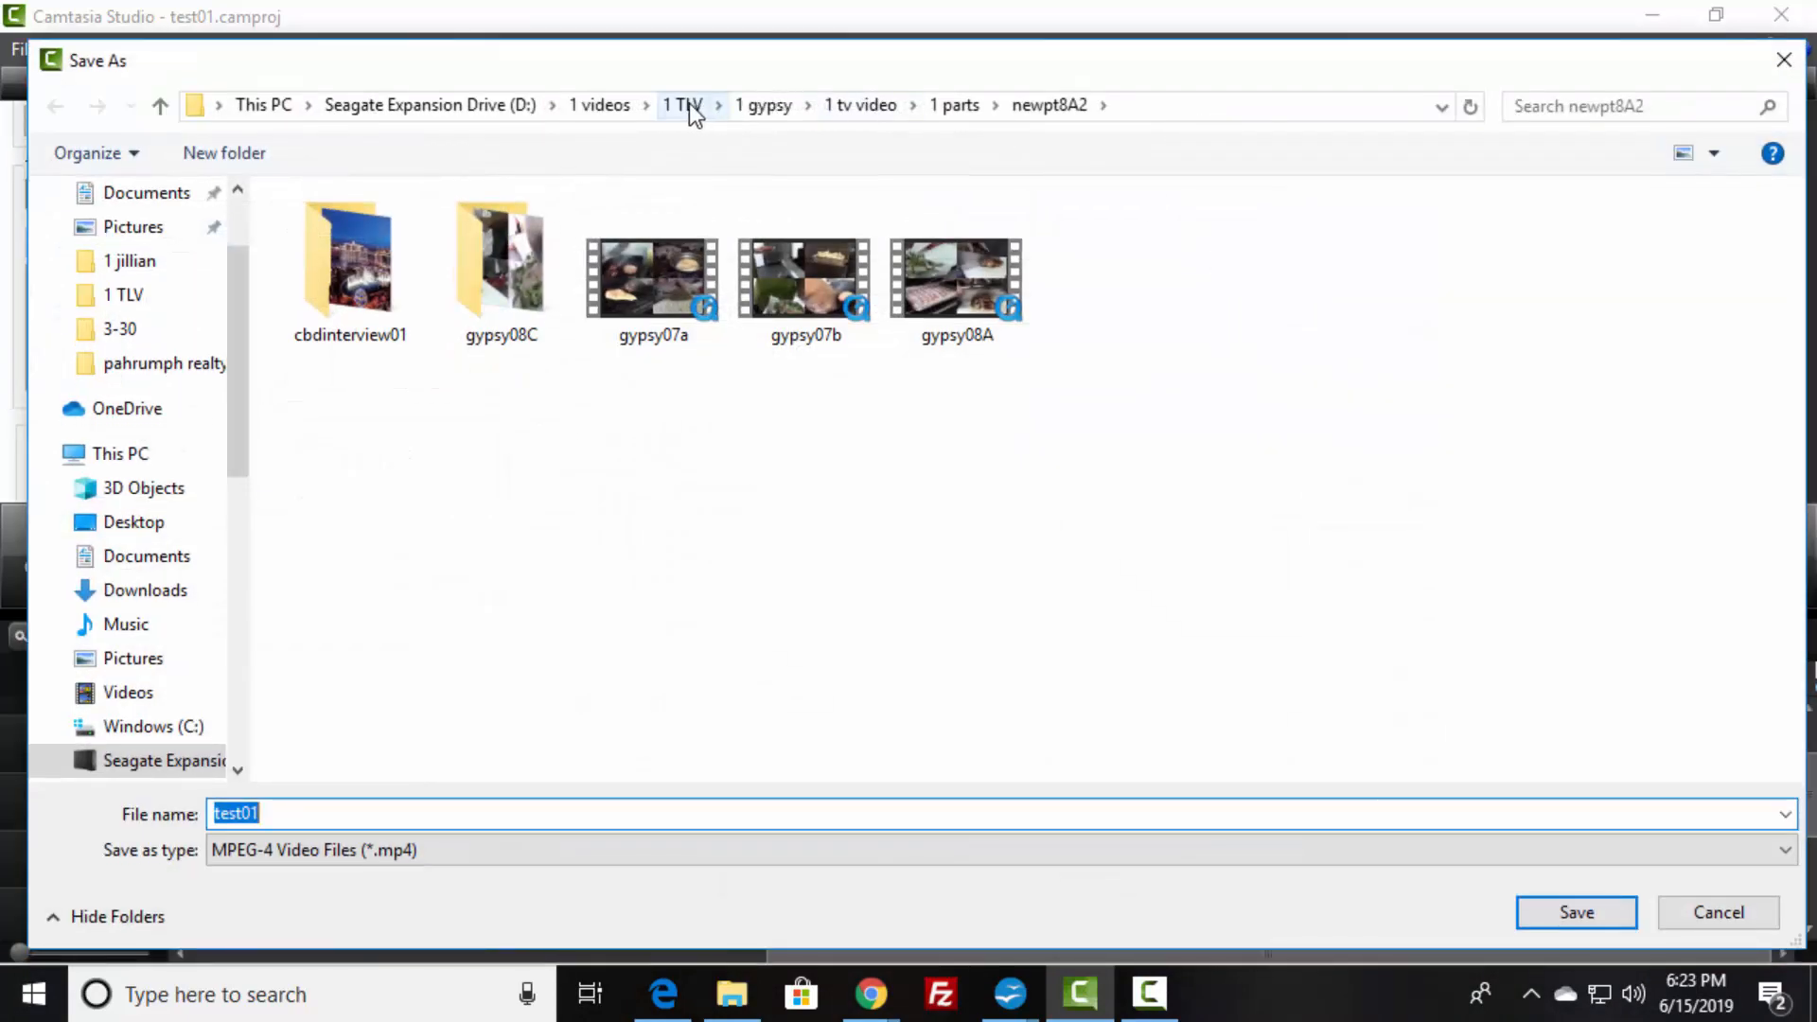
left_click(689, 104)
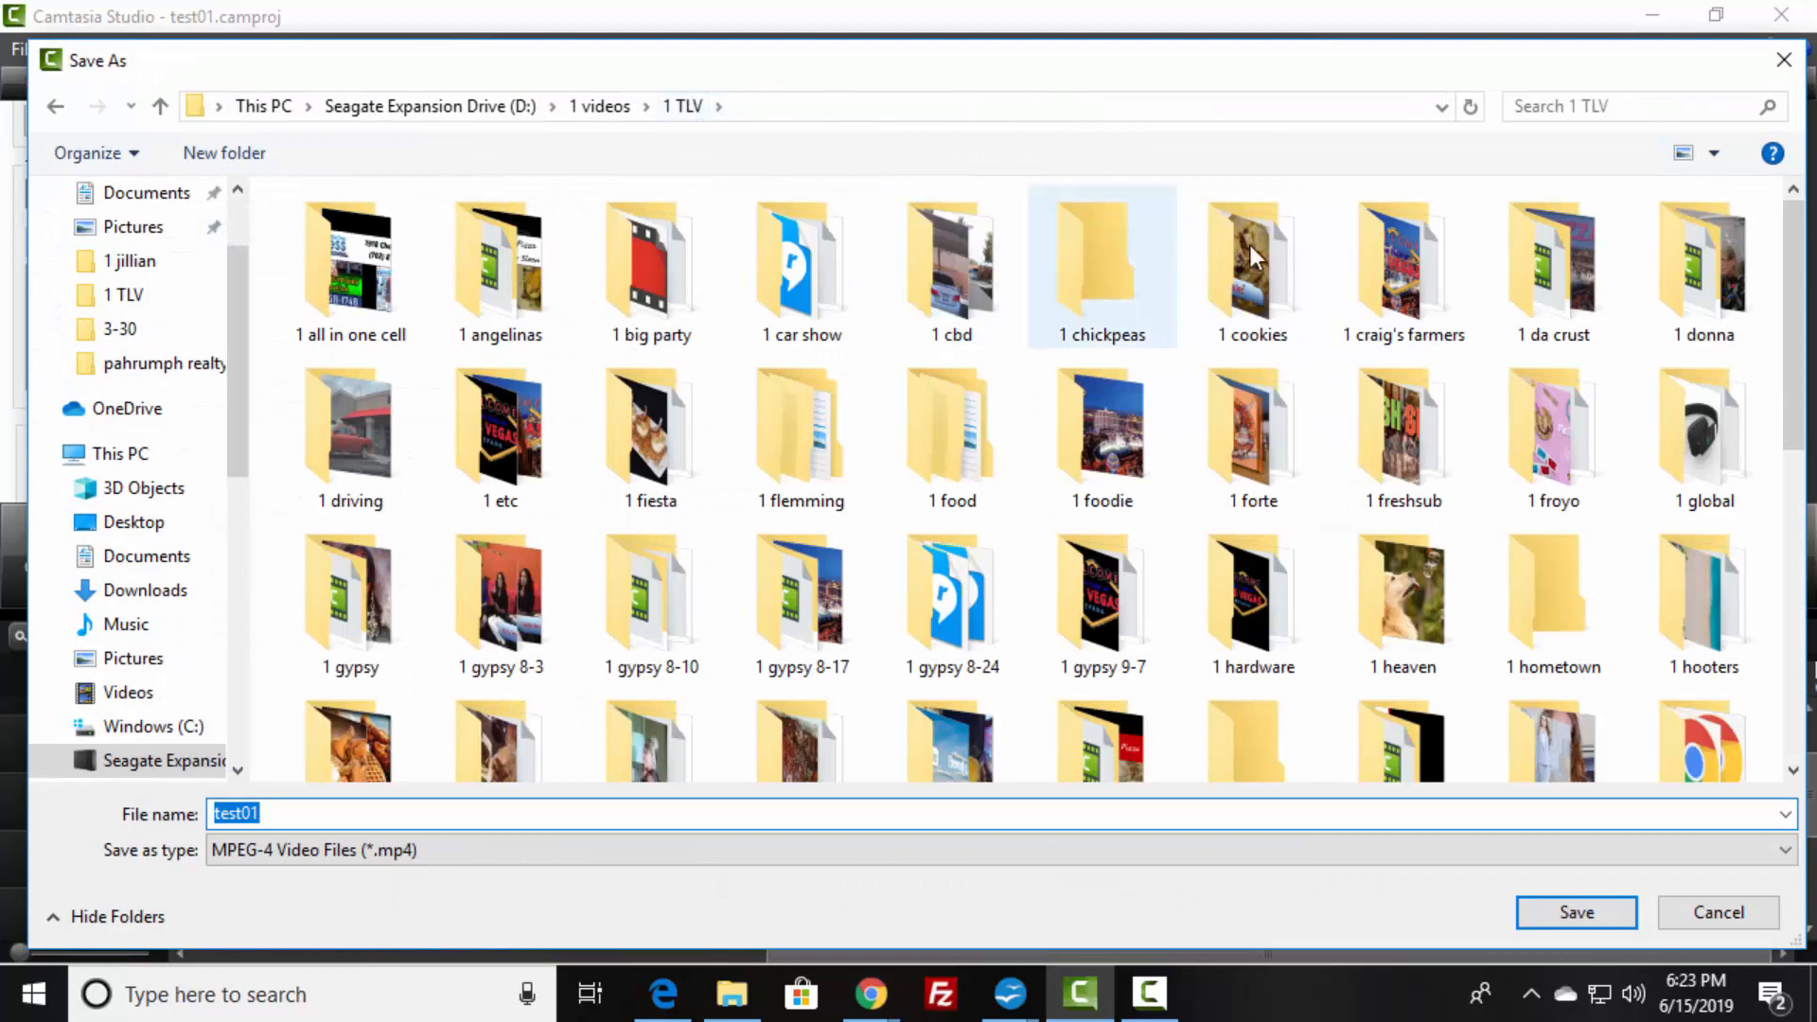
scroll(1060, 536, "down", 7)
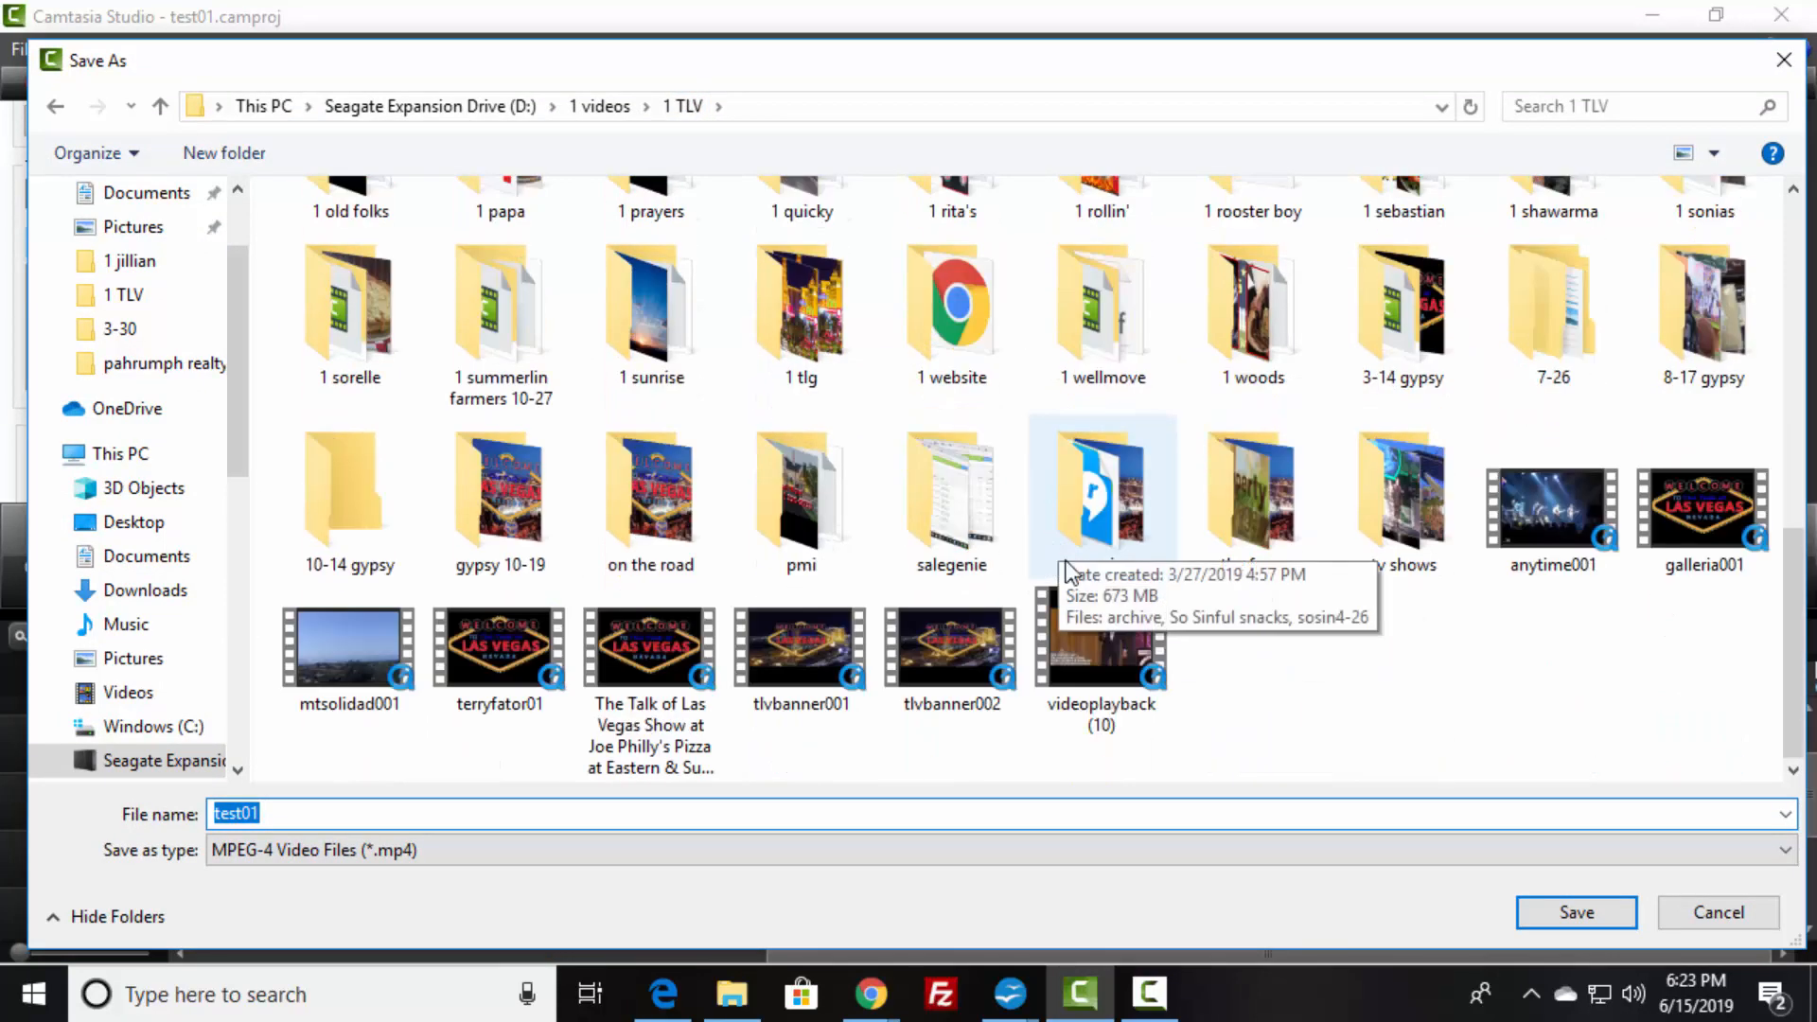
left_click(254, 811)
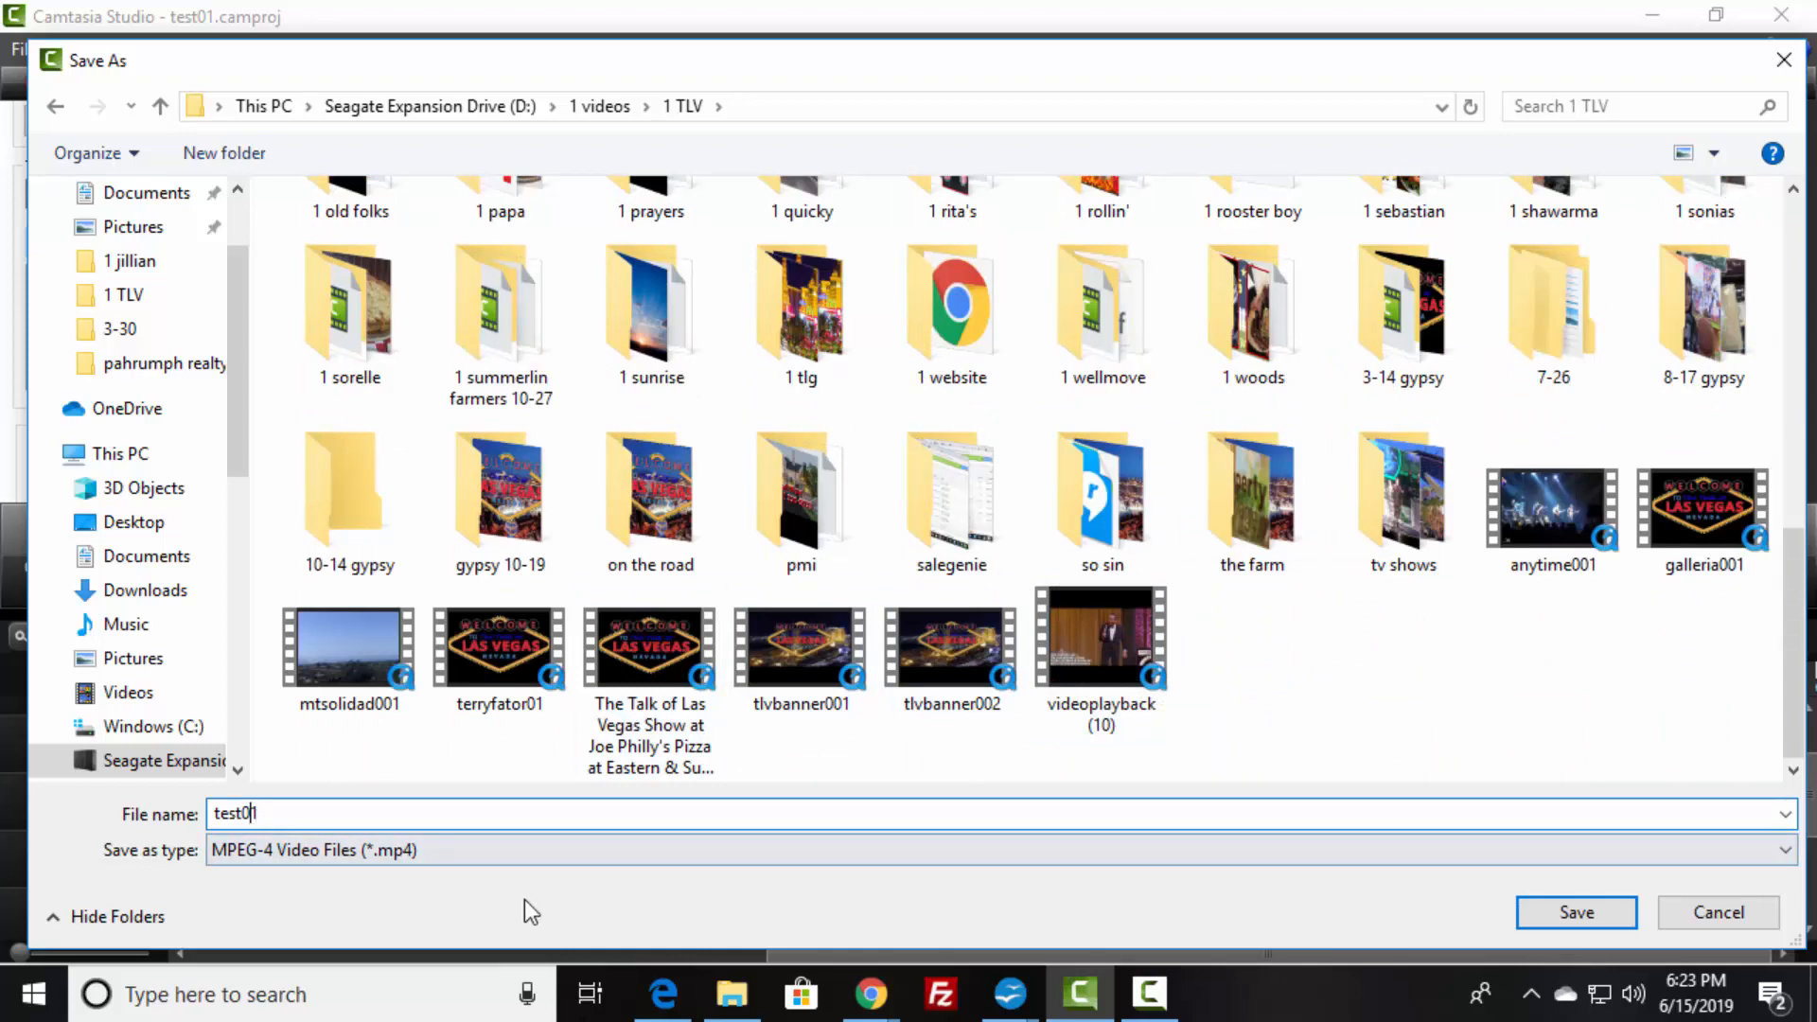
type("0")
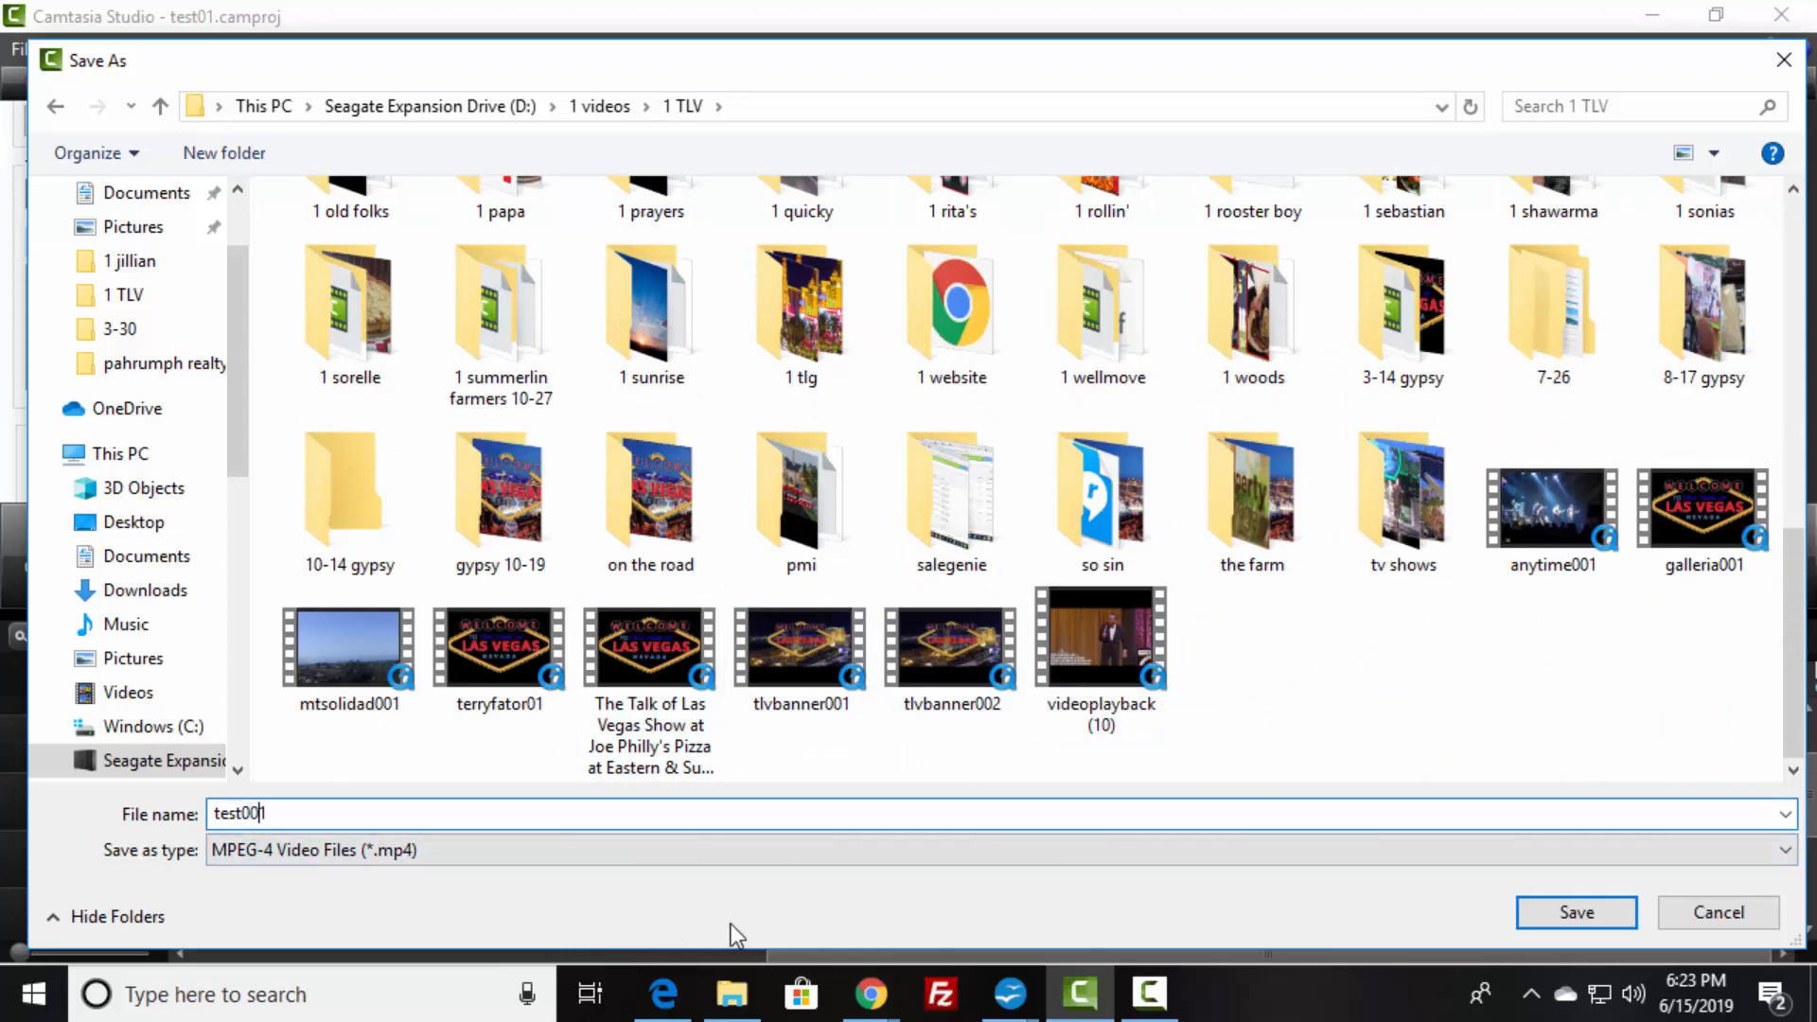
left_click(1570, 914)
- Toggle the option that organizes produced files into sub-folders and start rendering test001.mp4
left_click(562, 359)
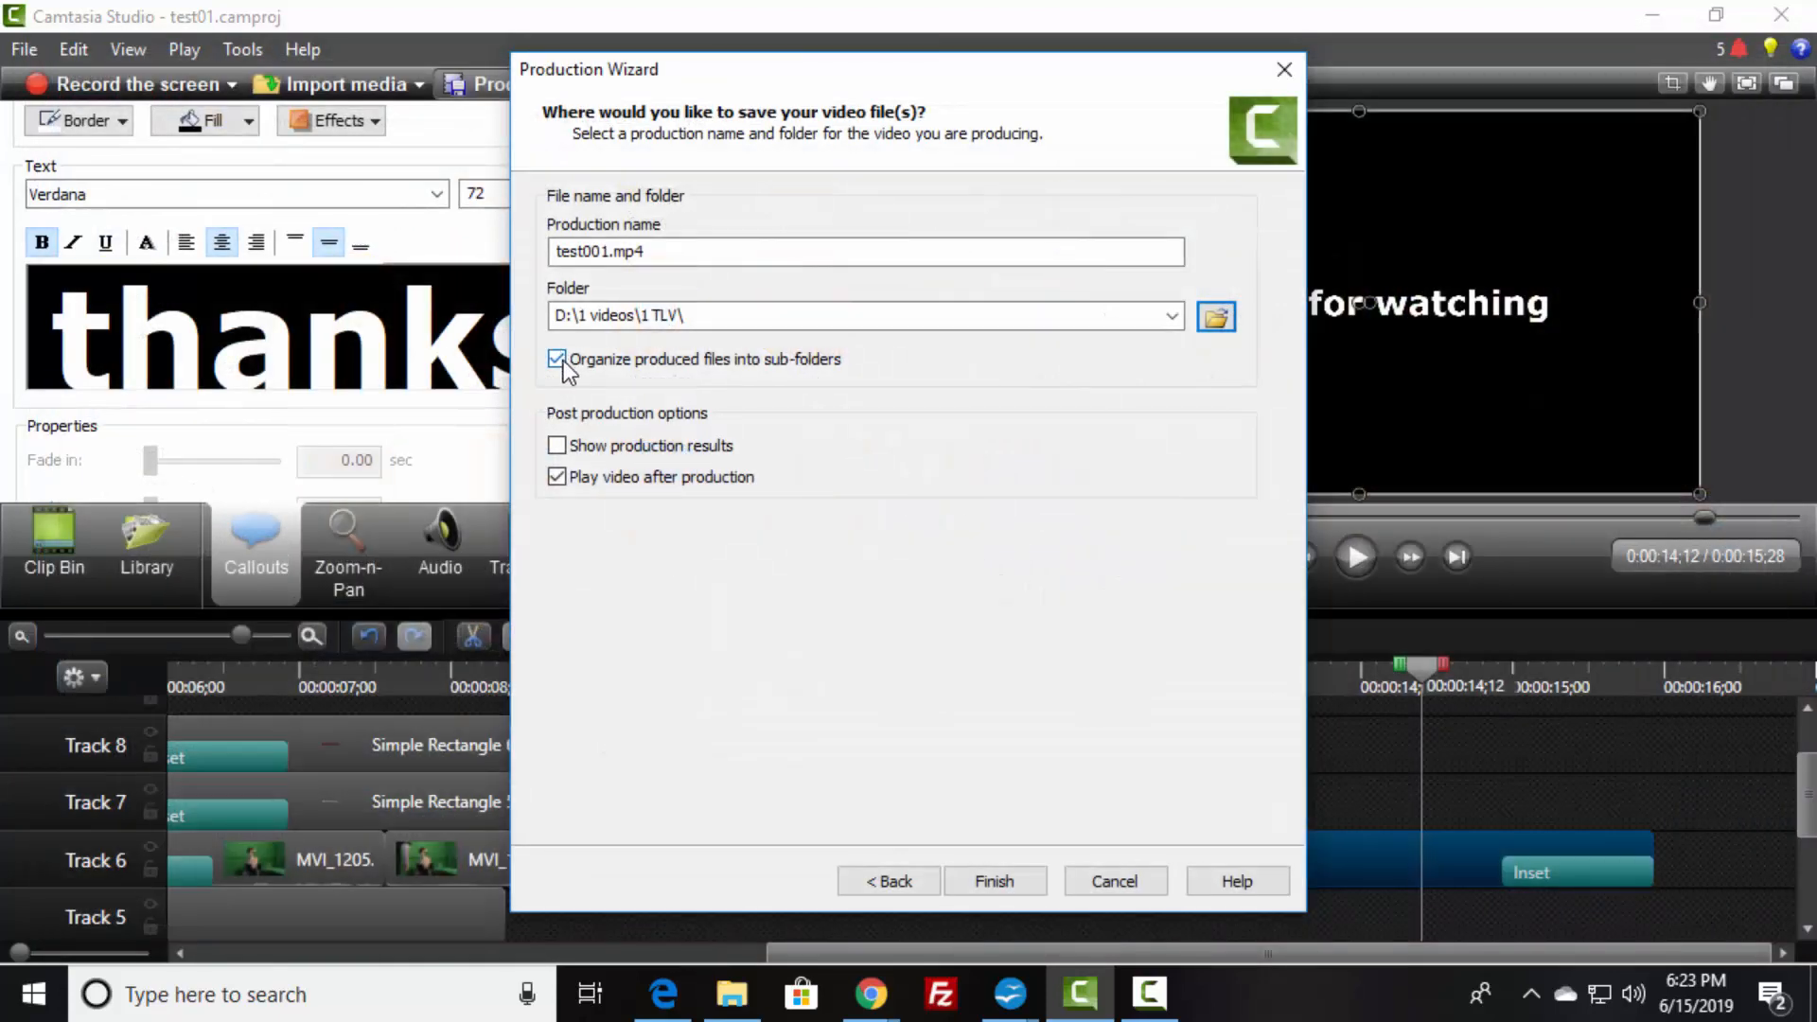
left_click(994, 881)
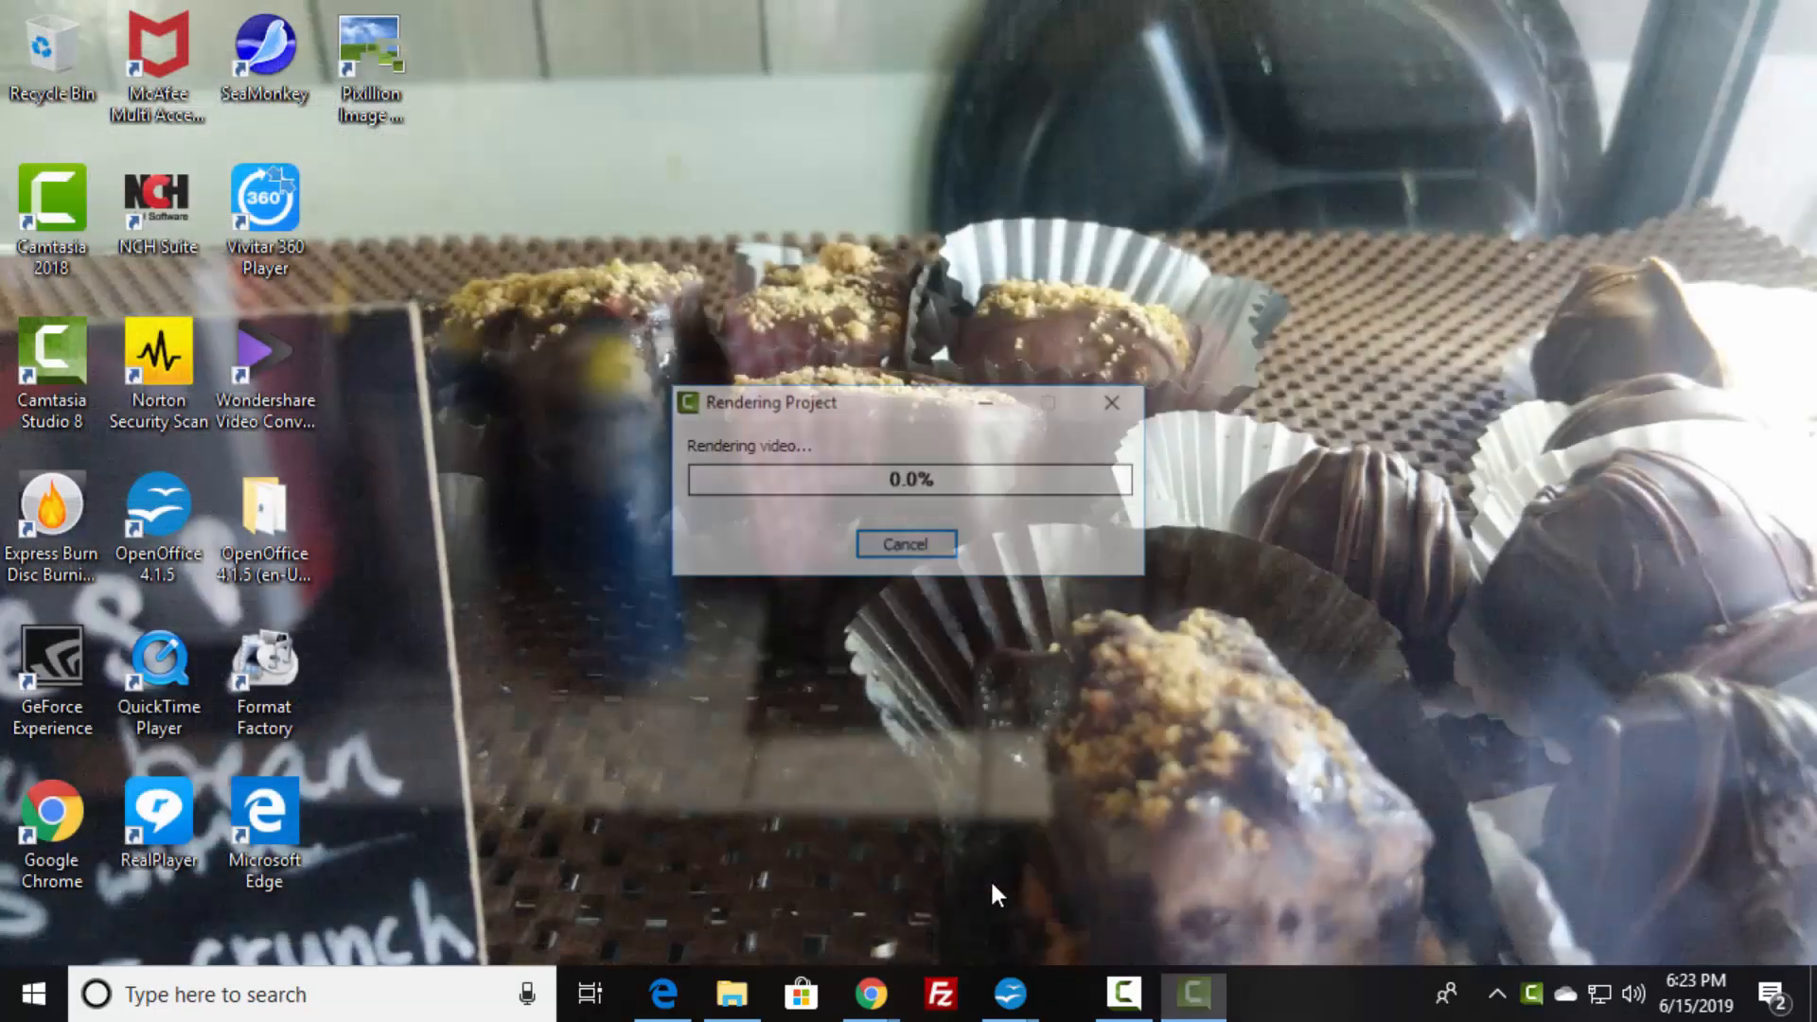